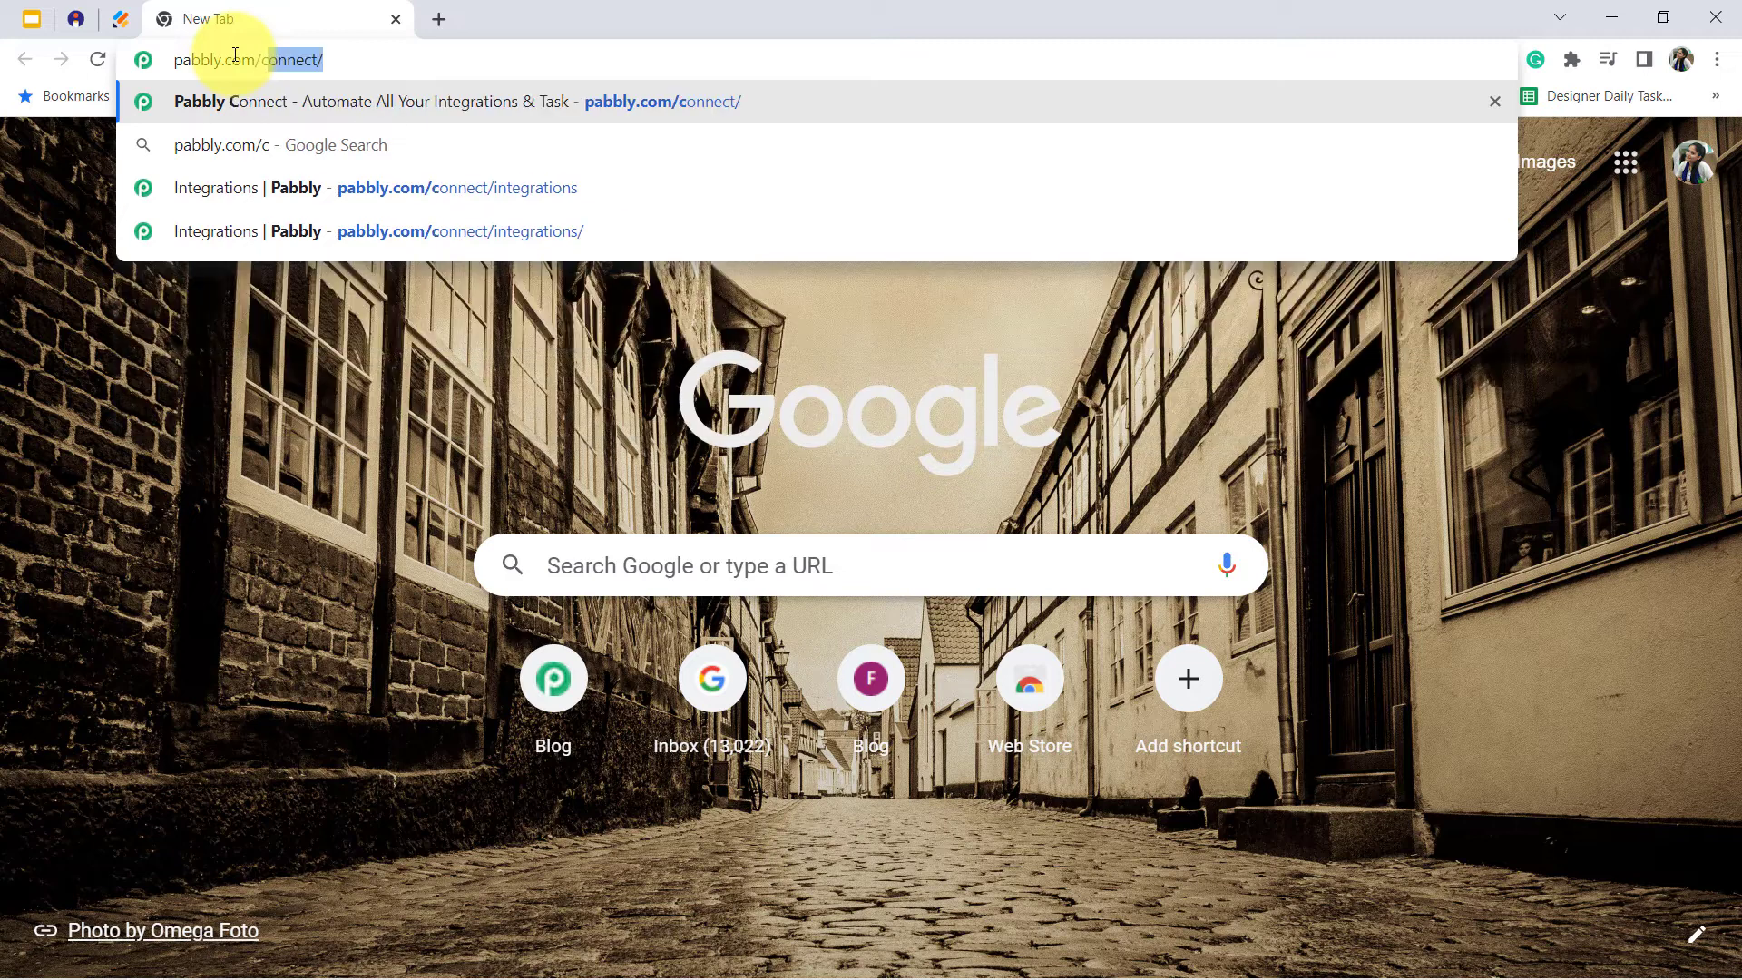
- Go to pabbly.com/connect, sign in, and access the Pabbly Connect dashboard
key("Return")
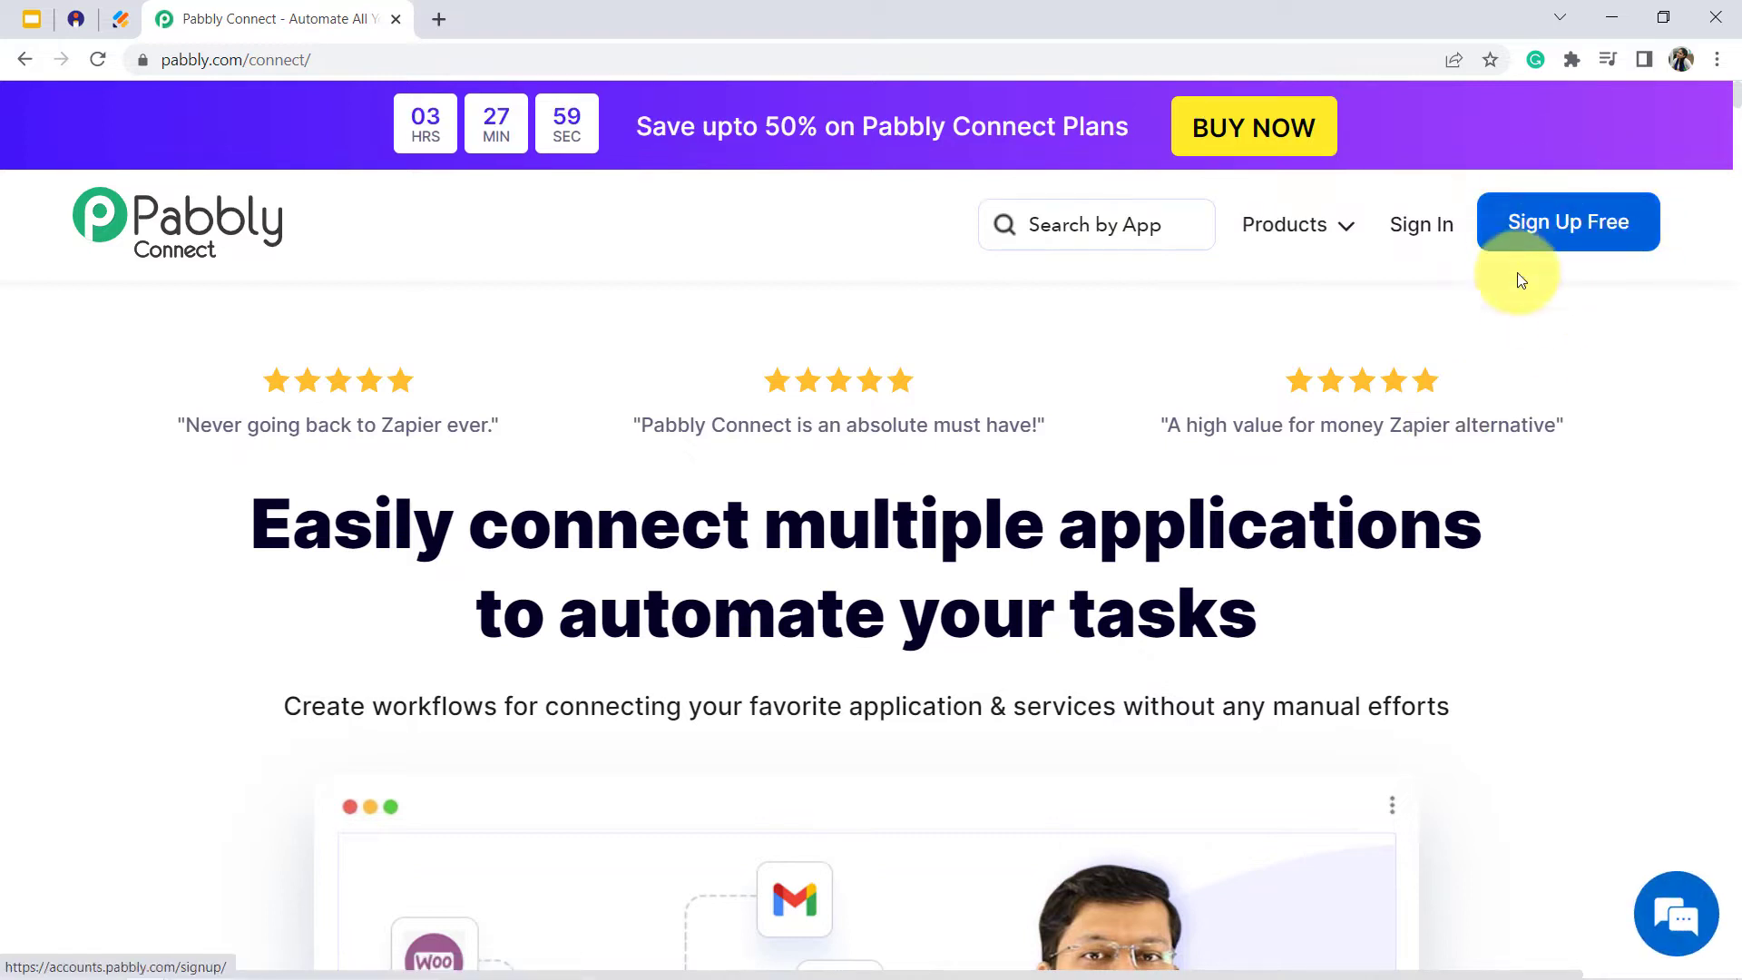
left_click(1406, 228)
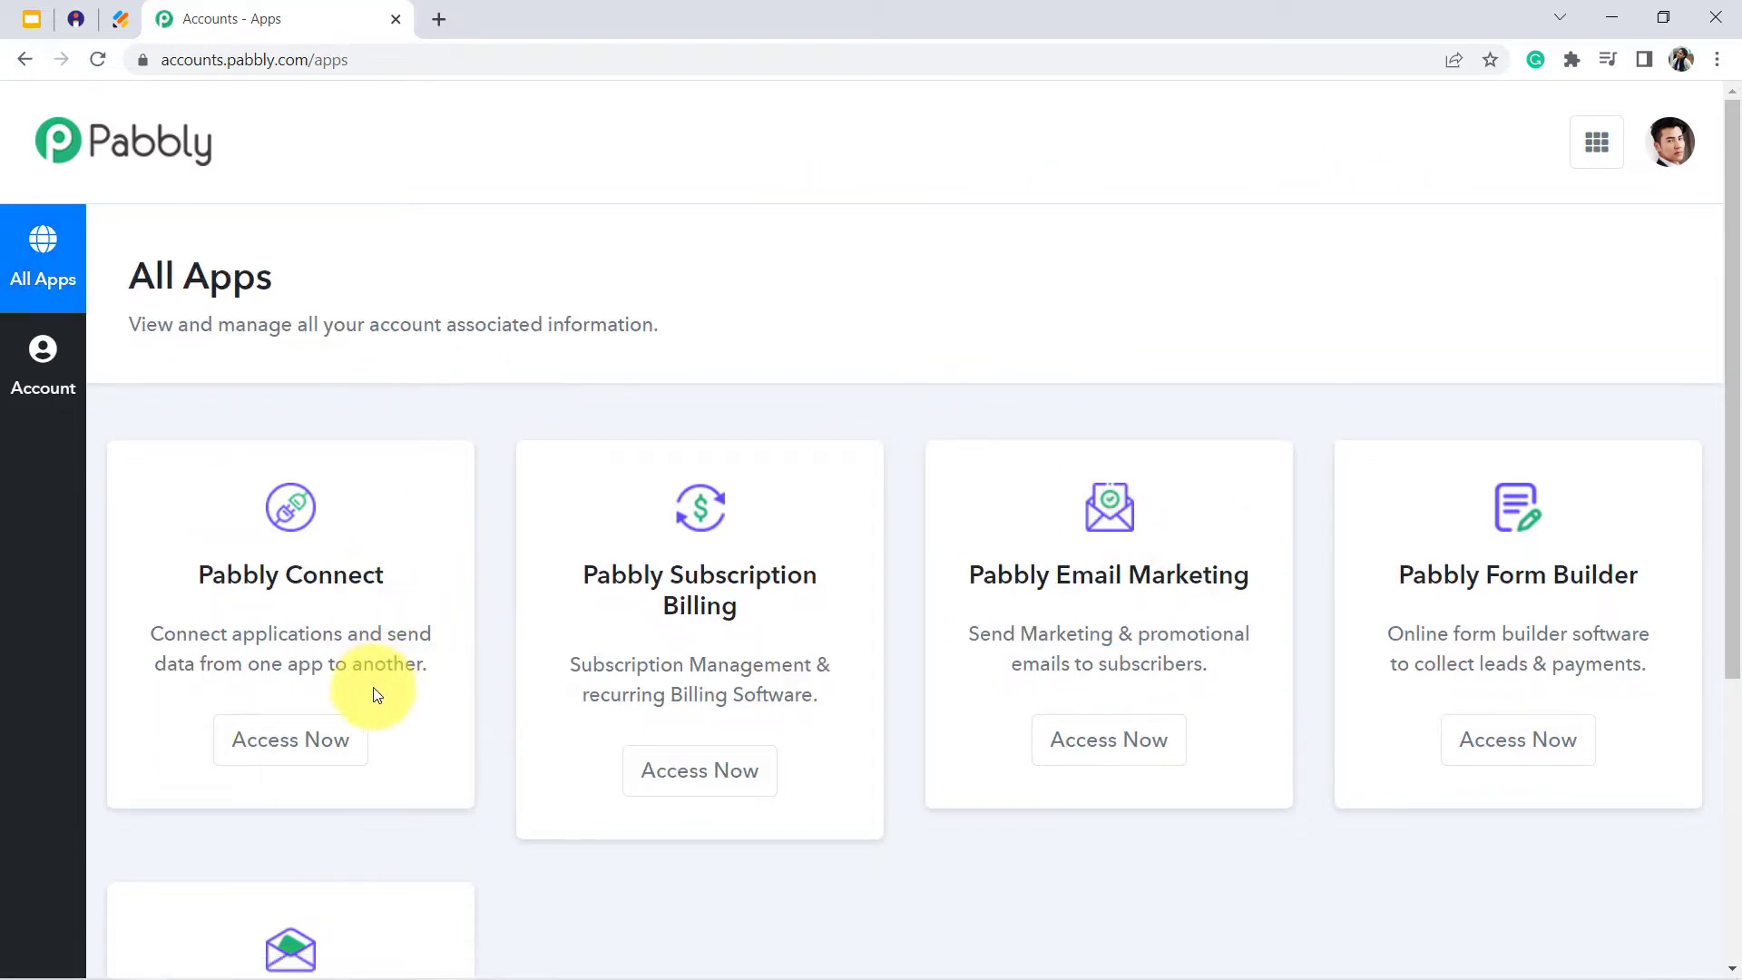
left_click(279, 745)
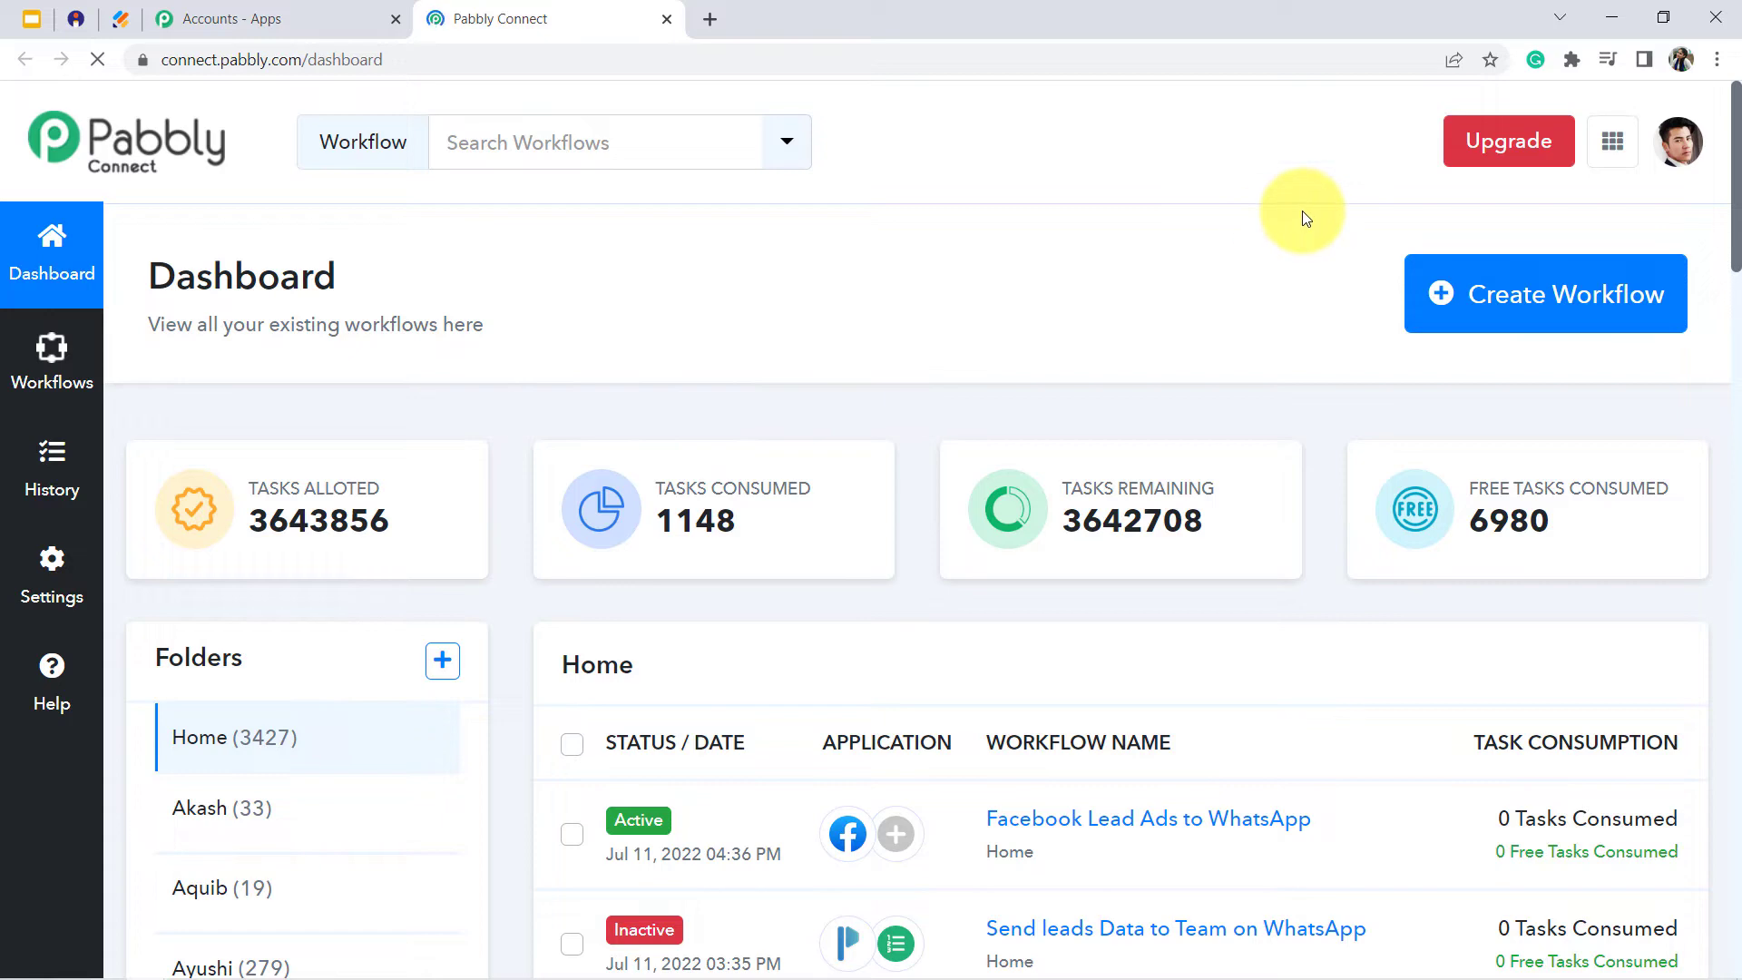
- Create a new workflow named "Instsmojo to Jotform to WhatsApp" and collapse its trigger section
left_click(1507, 292)
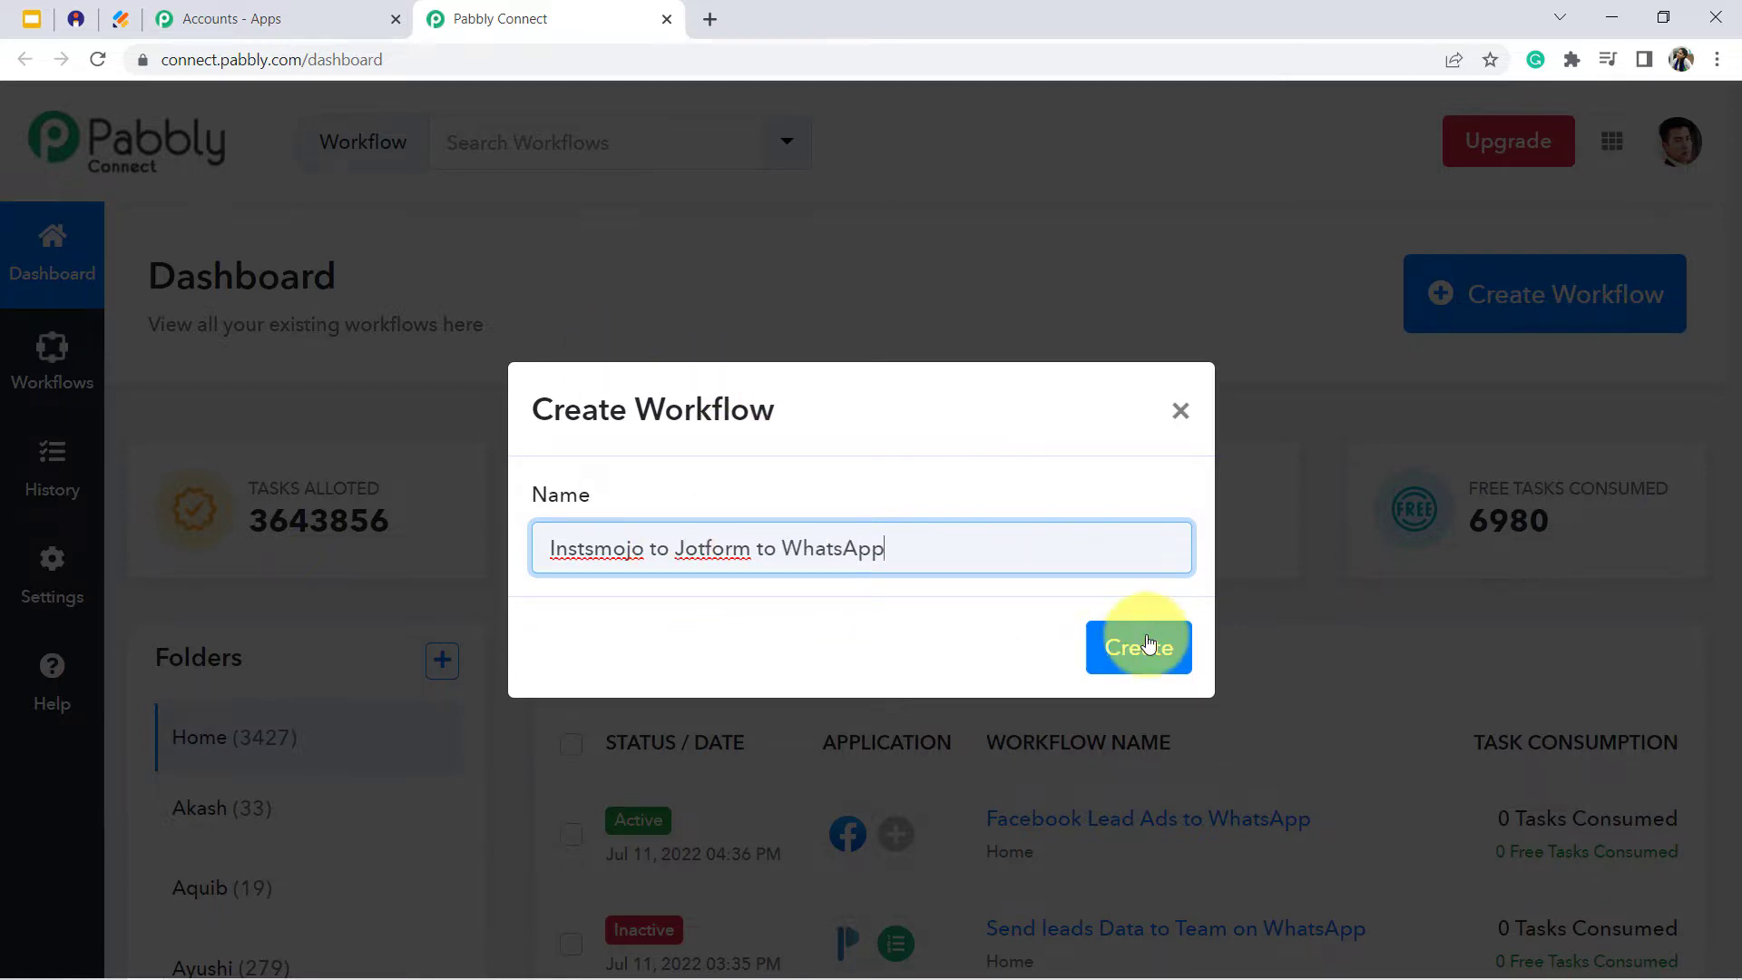
left_click(1150, 653)
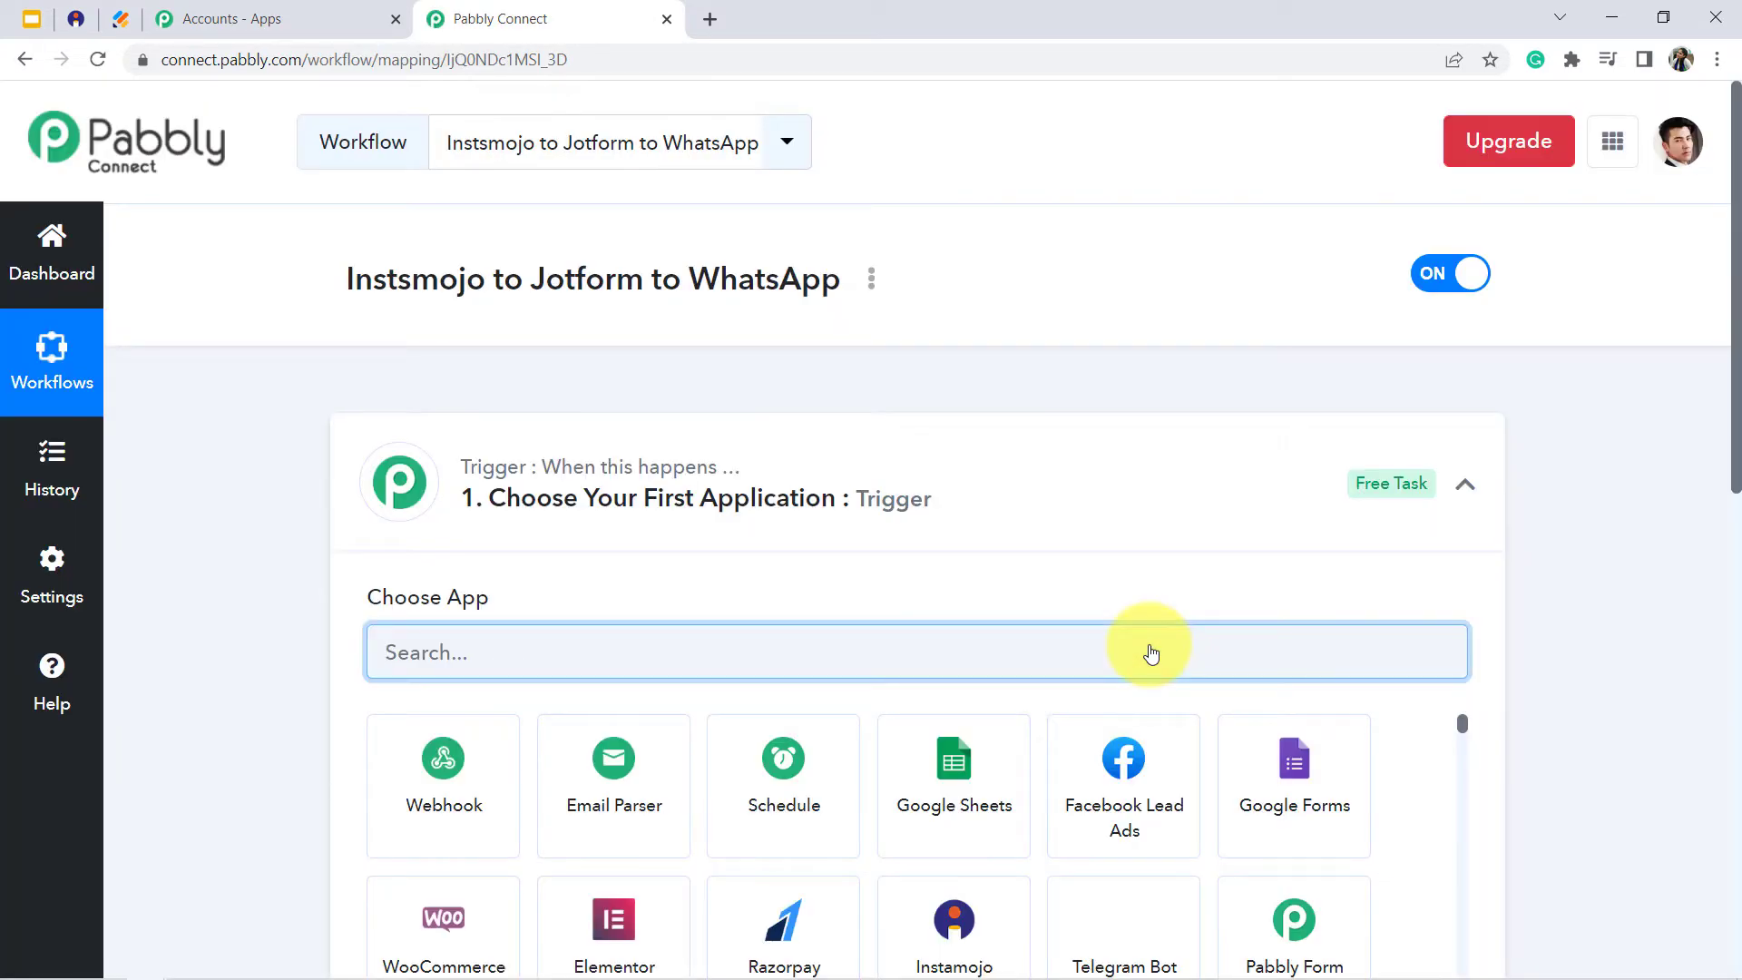
left_click(774, 463)
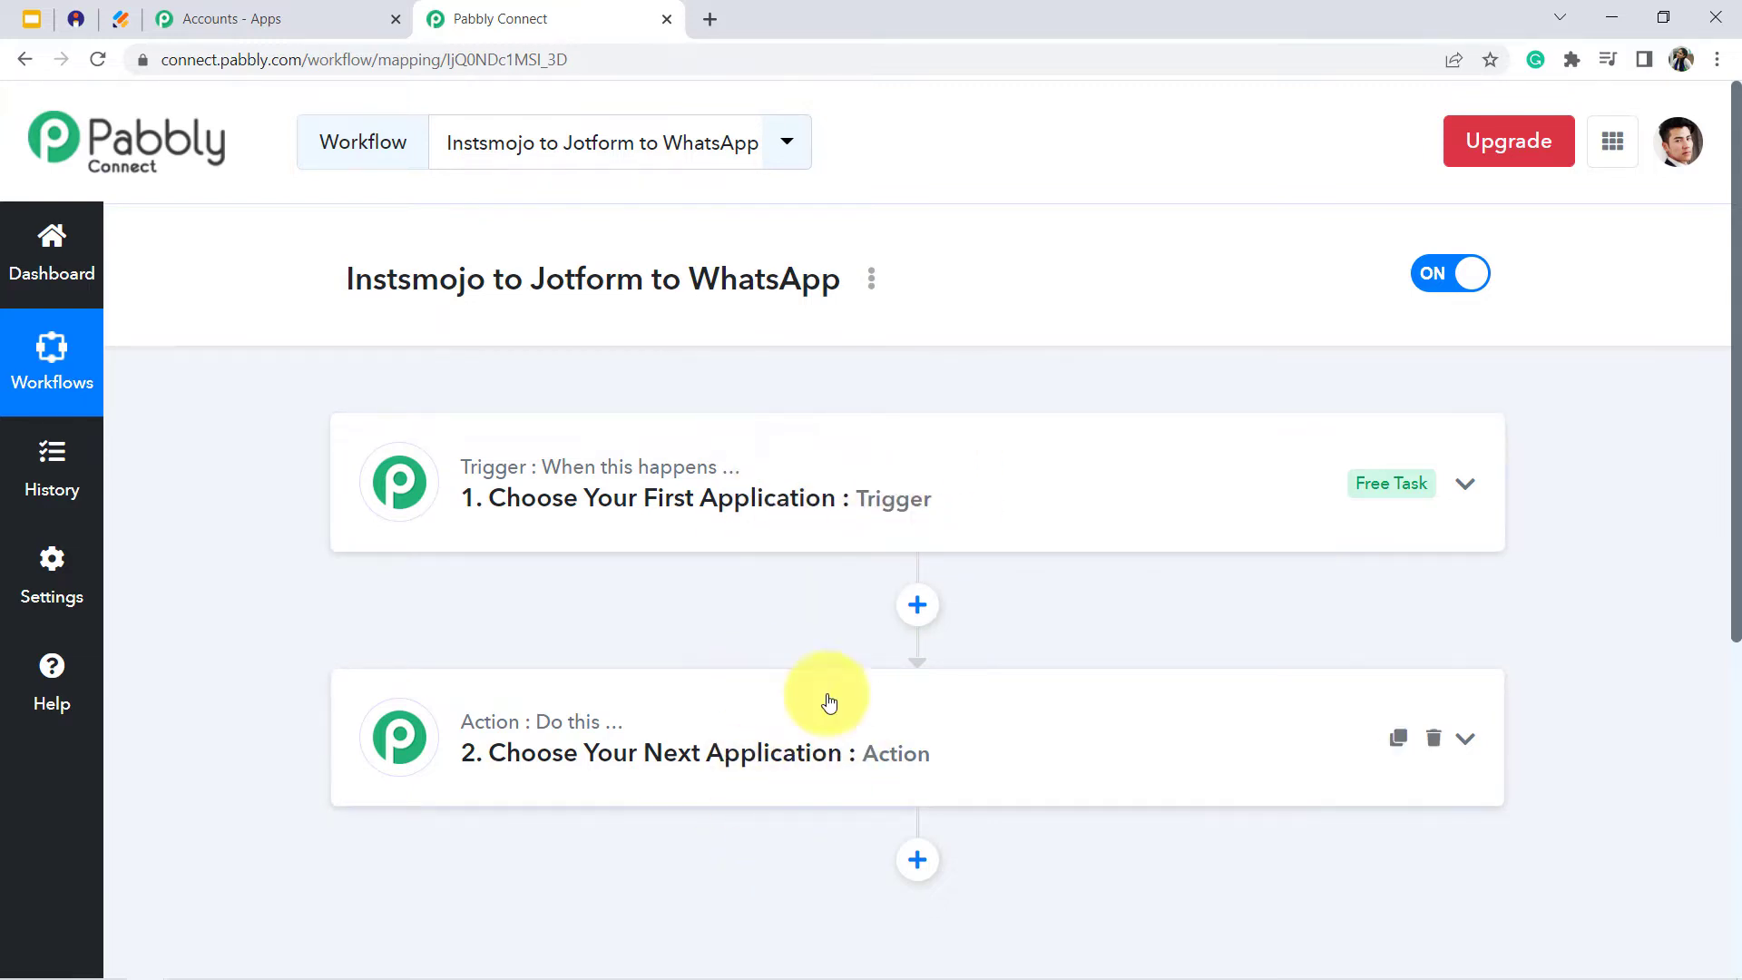
- Set the workflow's trigger to the JotForm app with the New Response event
left_click(614, 515)
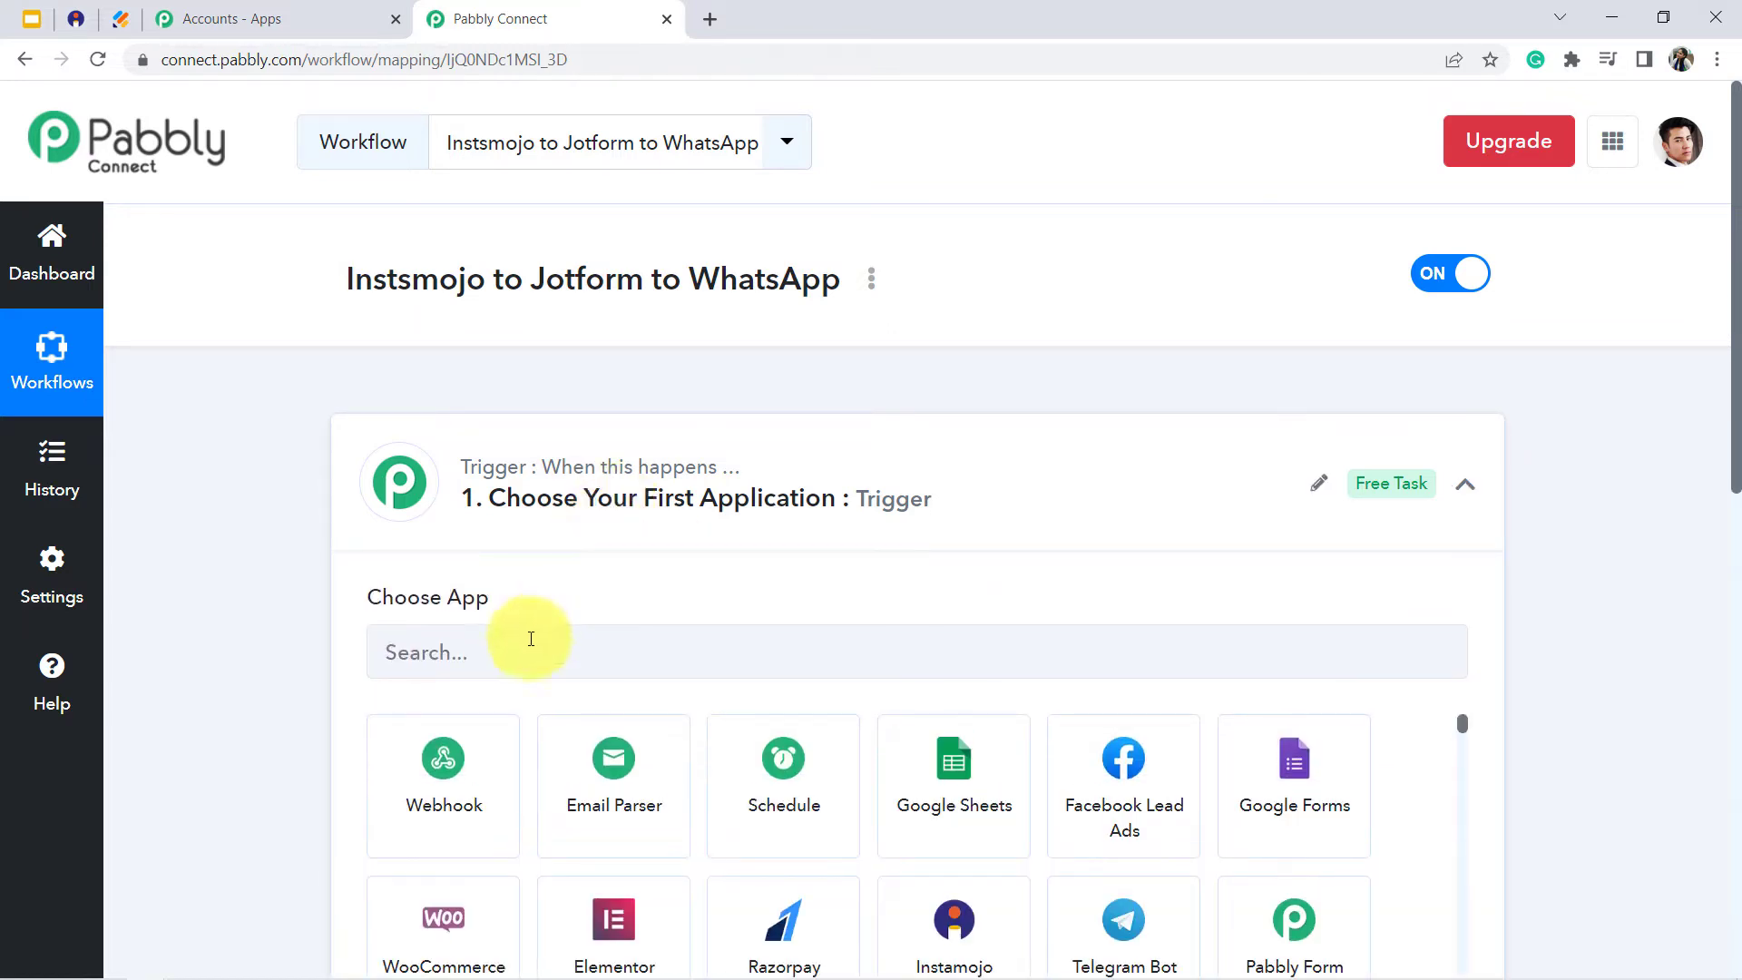
left_click(493, 656)
type("jotf")
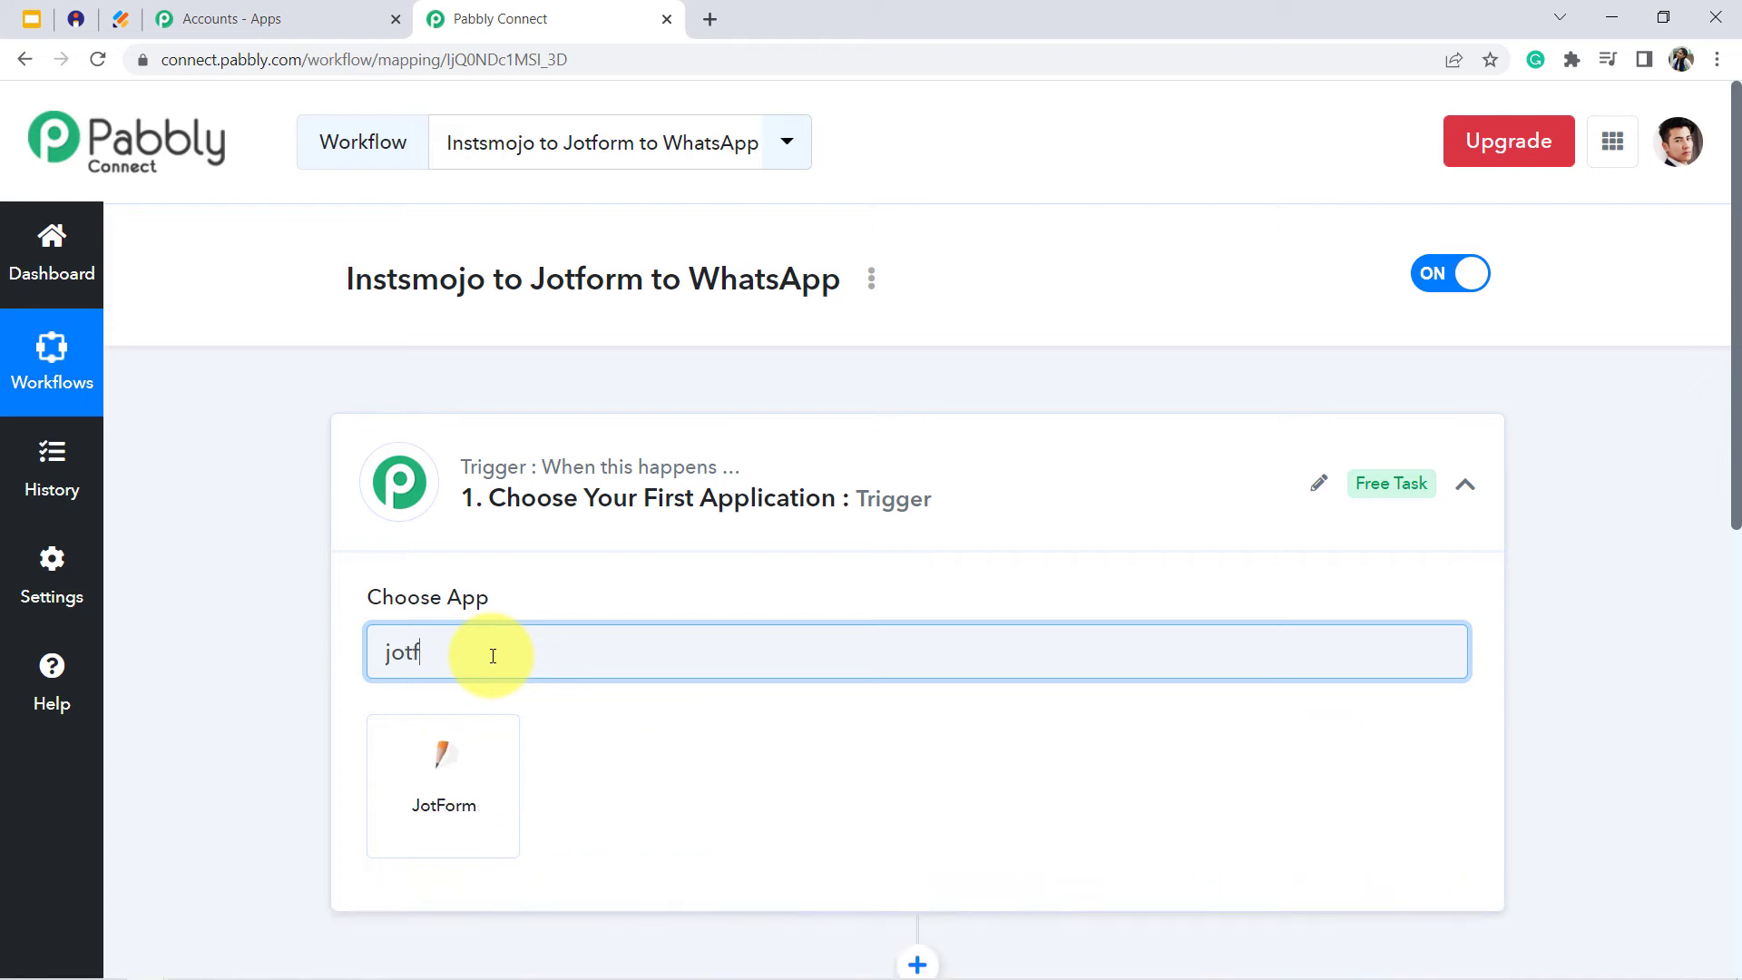
left_click(442, 808)
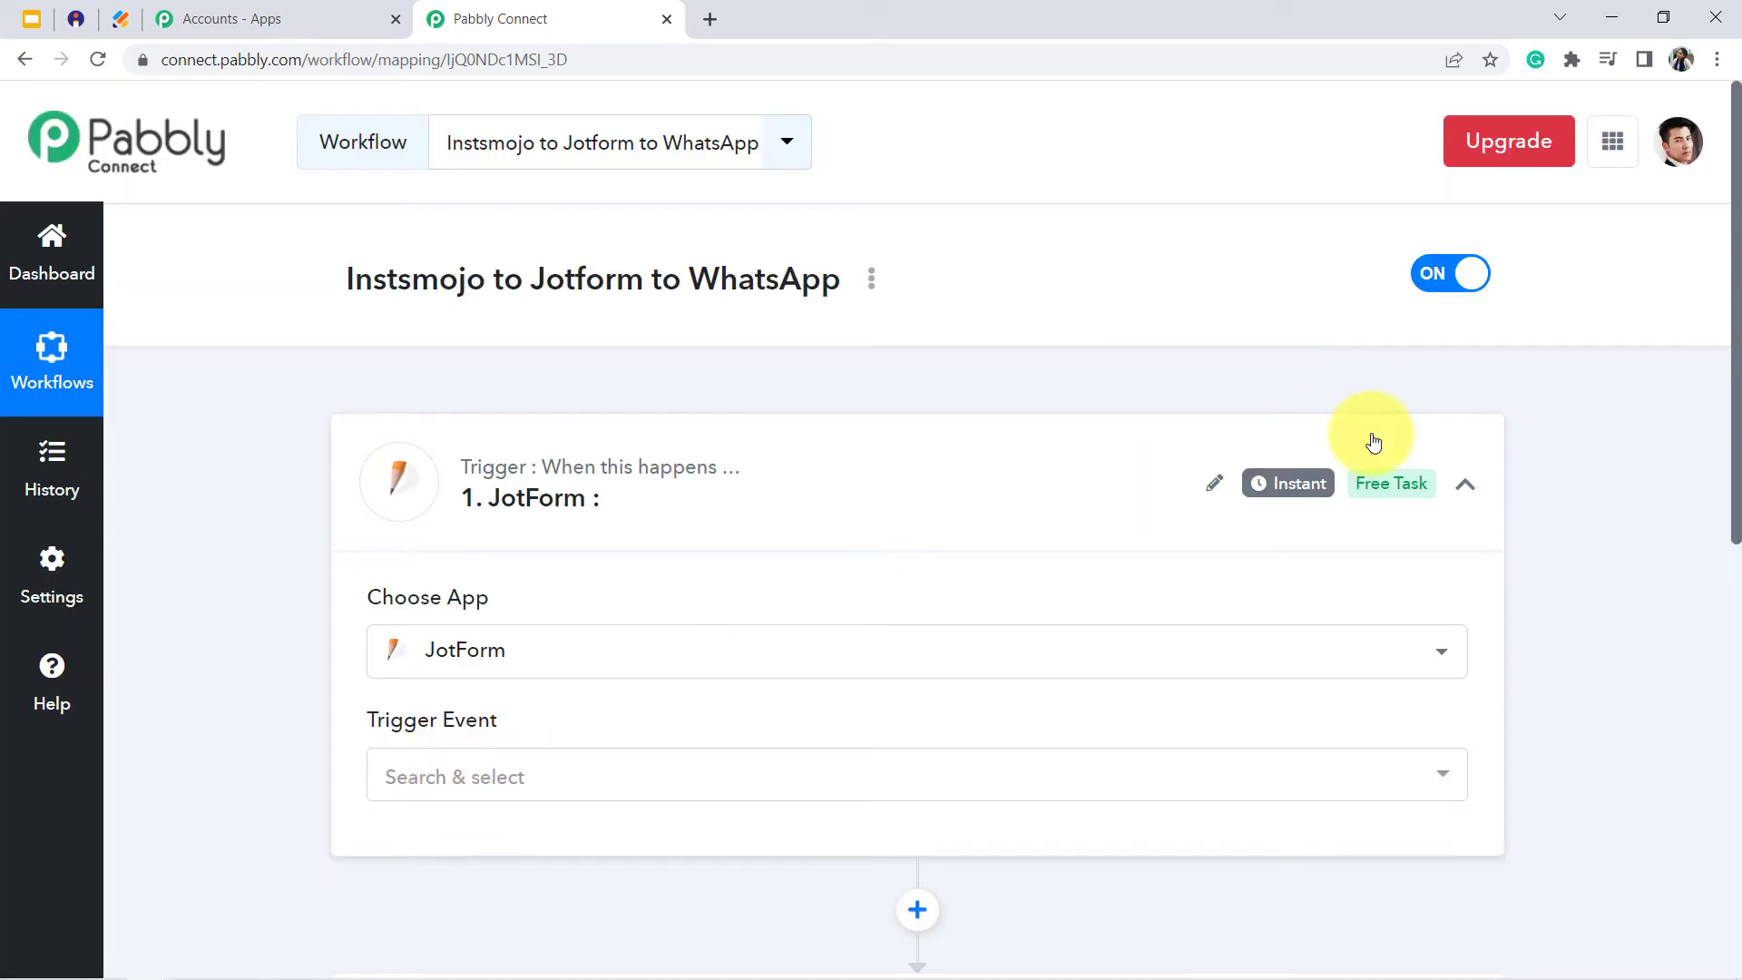
left_click_drag(1734, 361, 1729, 526)
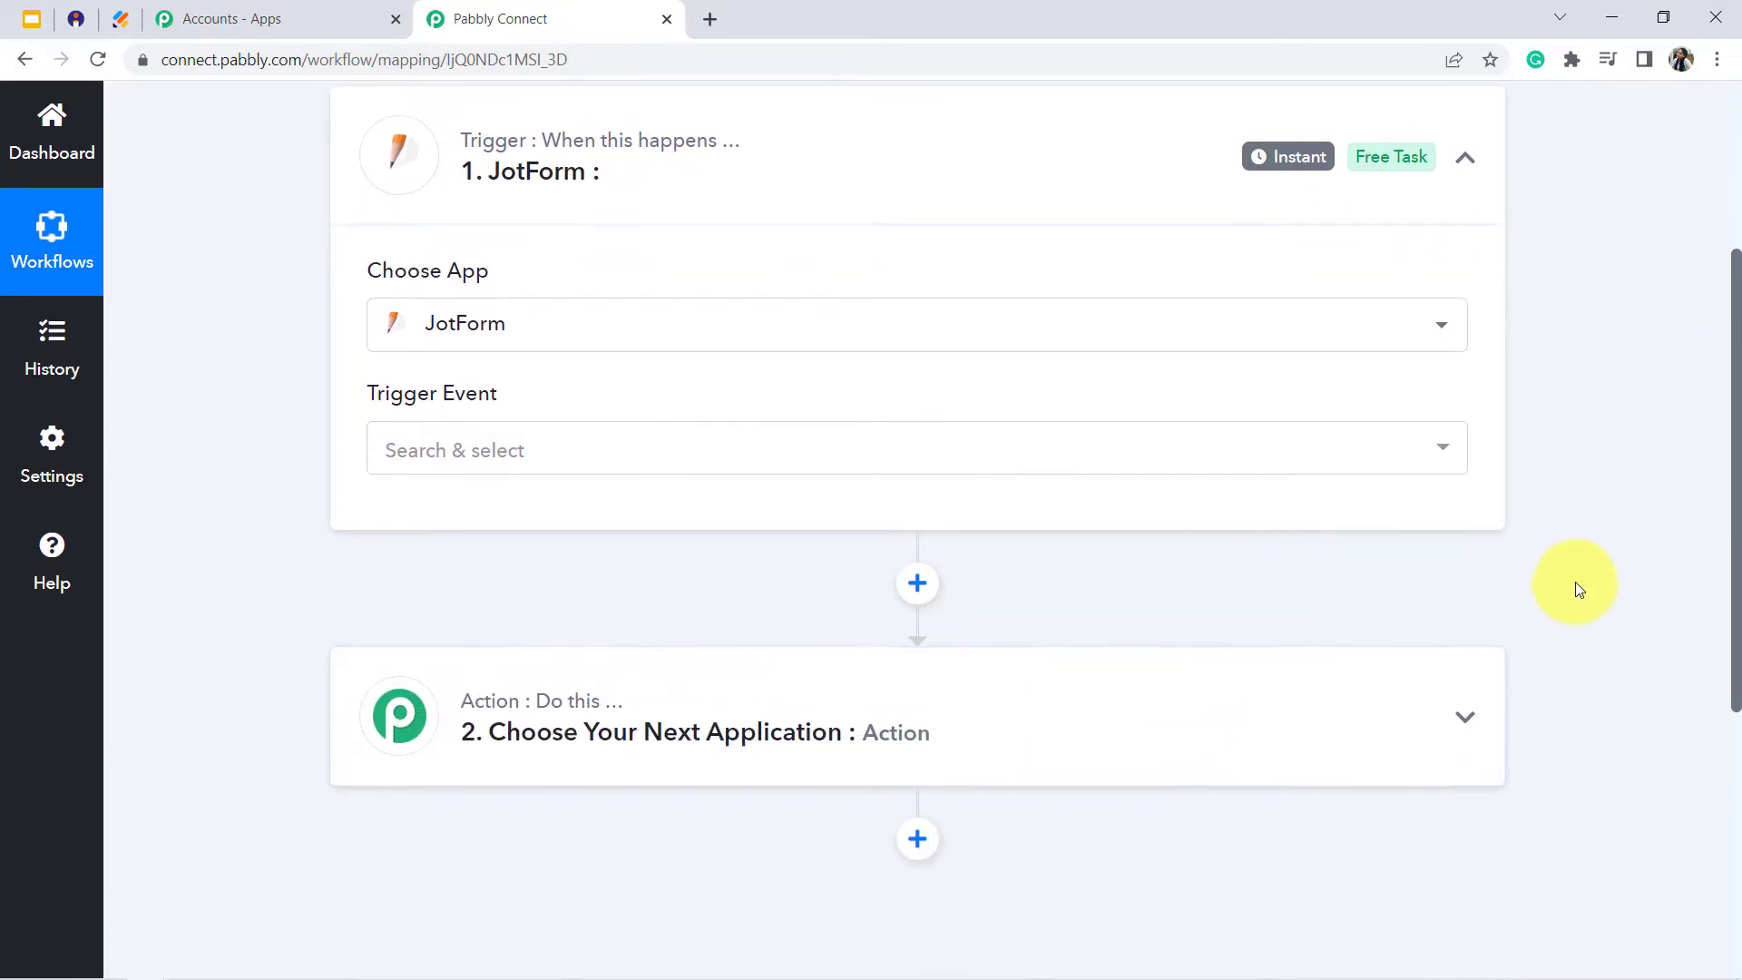
left_click_drag(1737, 552, 1713, 472)
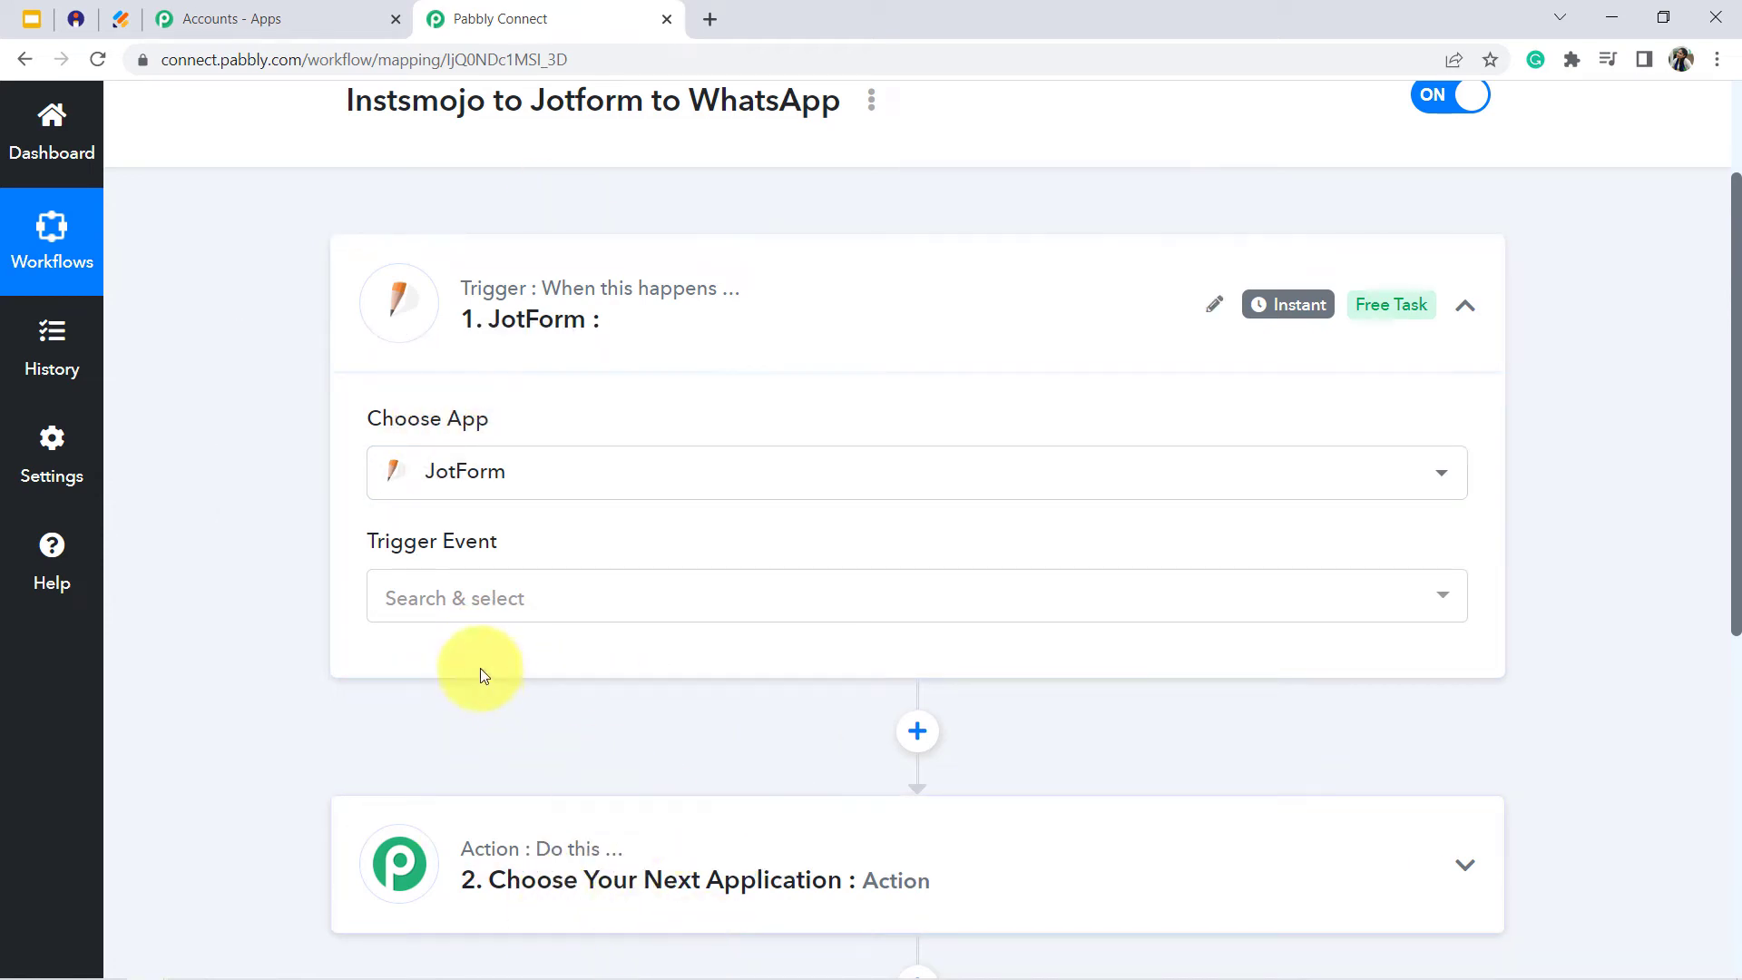
left_click(439, 590)
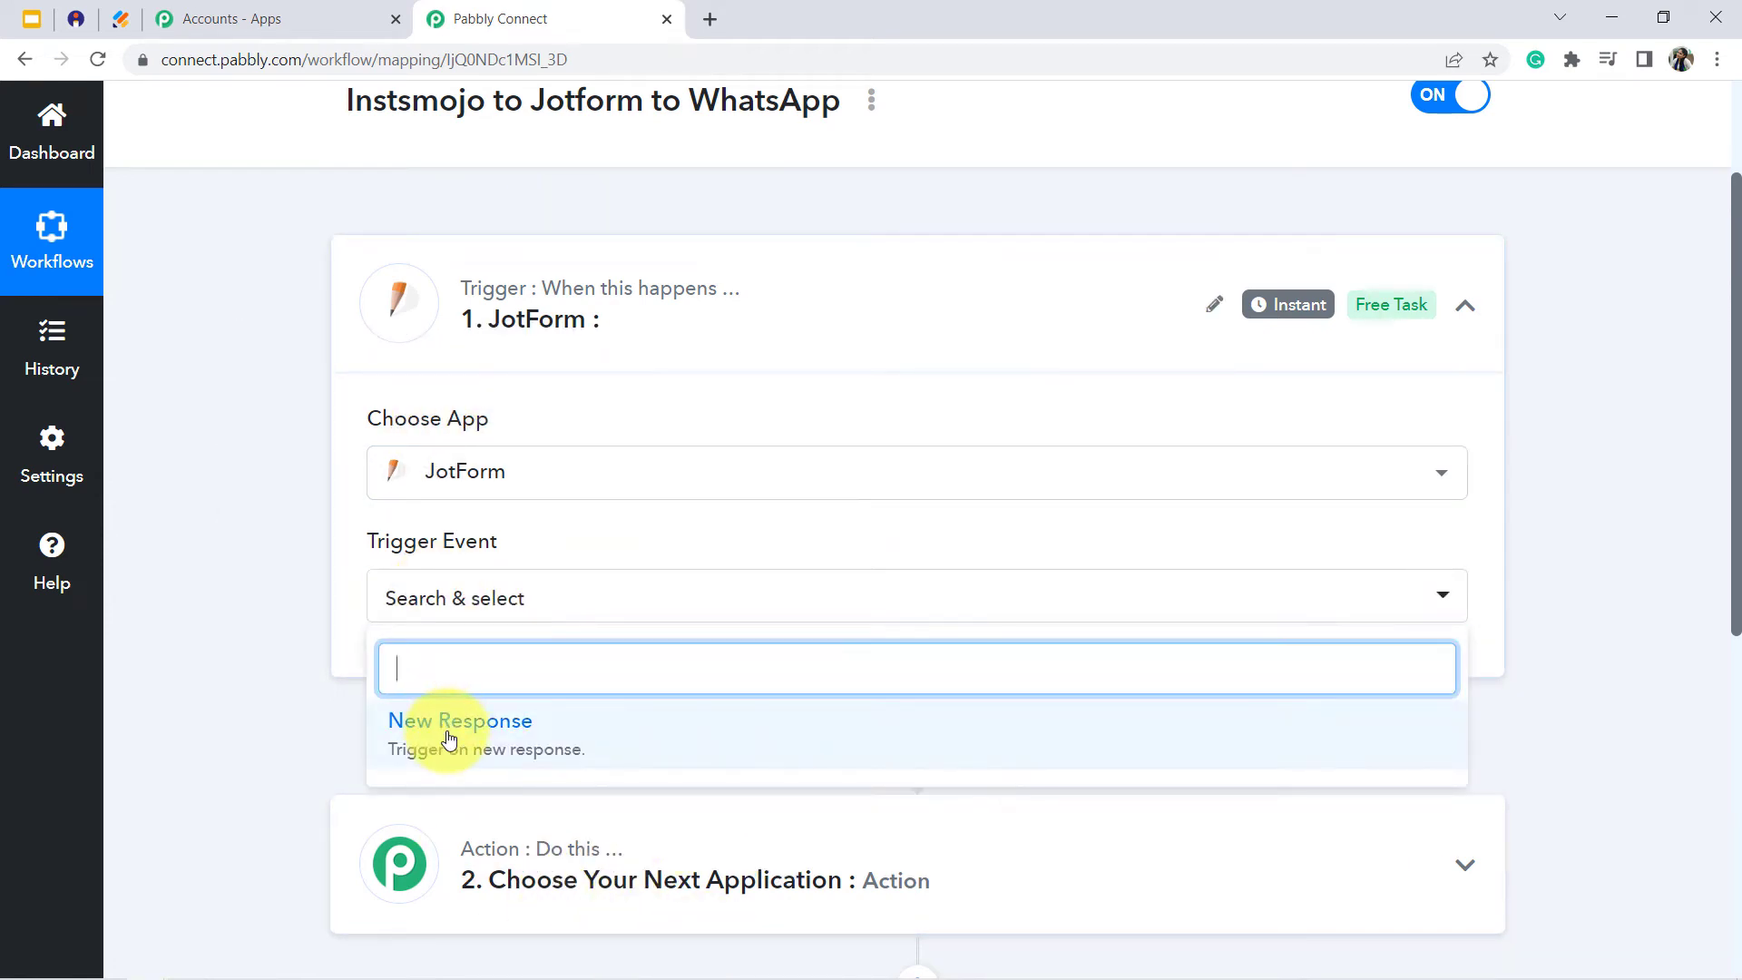
left_click(448, 723)
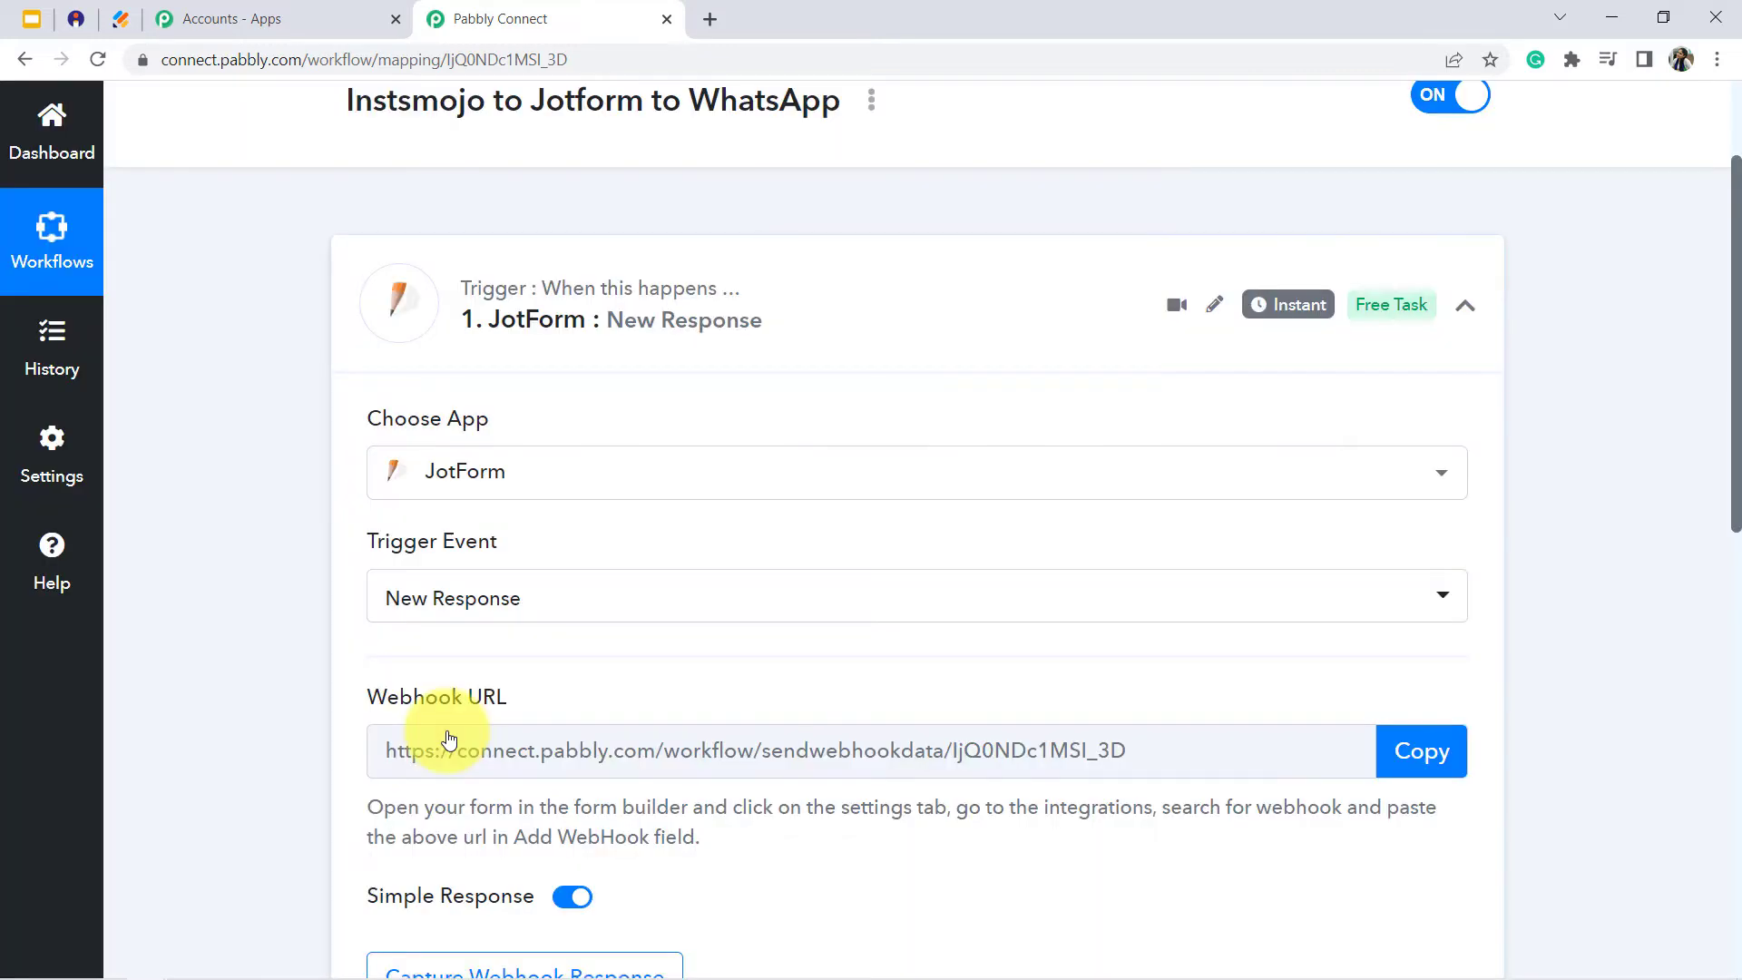
- Copy the JotForm trigger's webhook URL and read the instructions for adding it to the form
left_click_drag(1737, 358, 1737, 438)
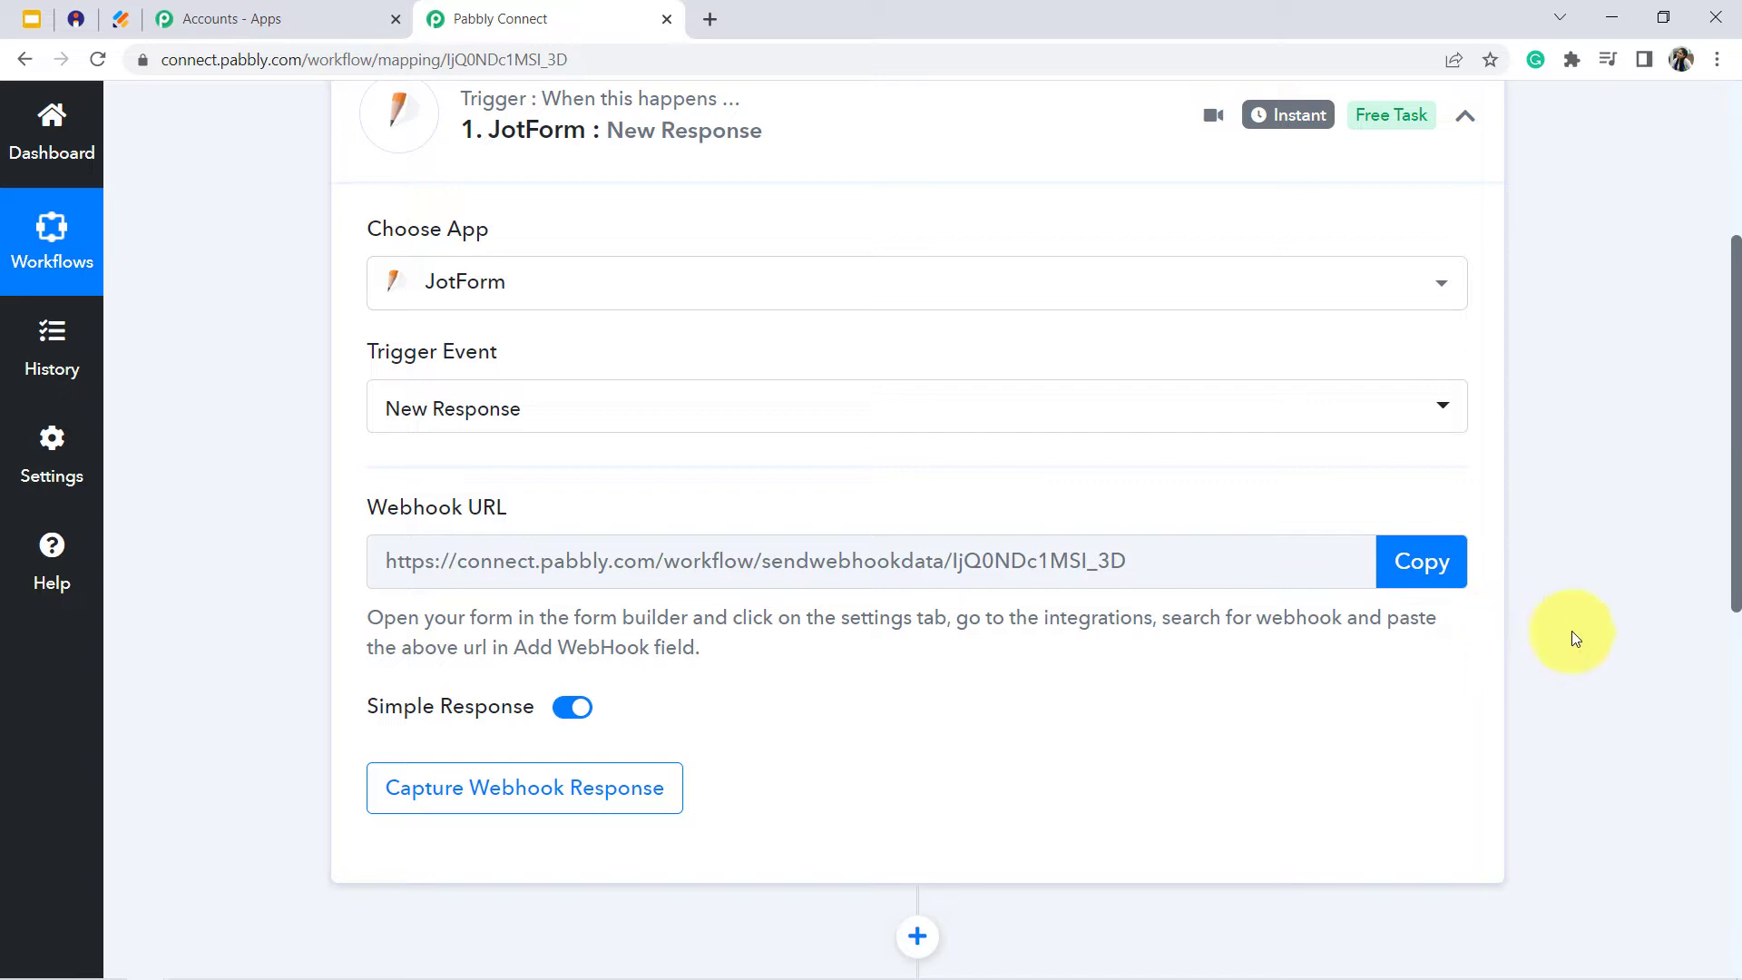
left_click(1429, 560)
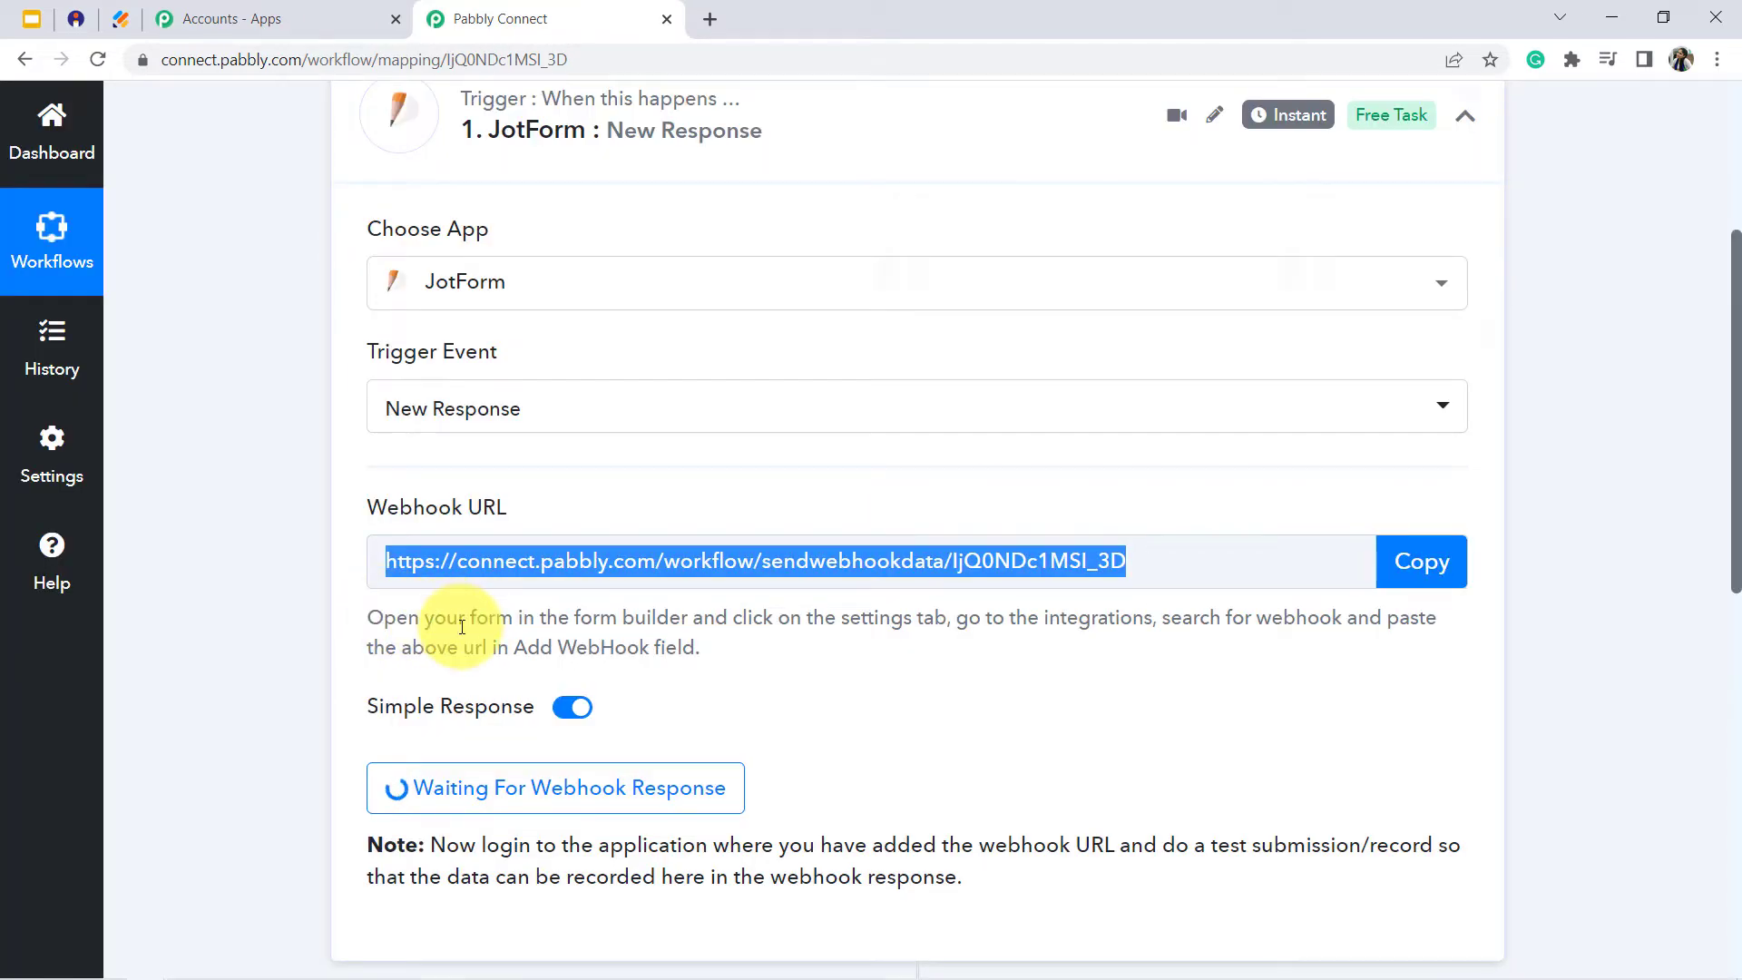
triple_click(462, 626)
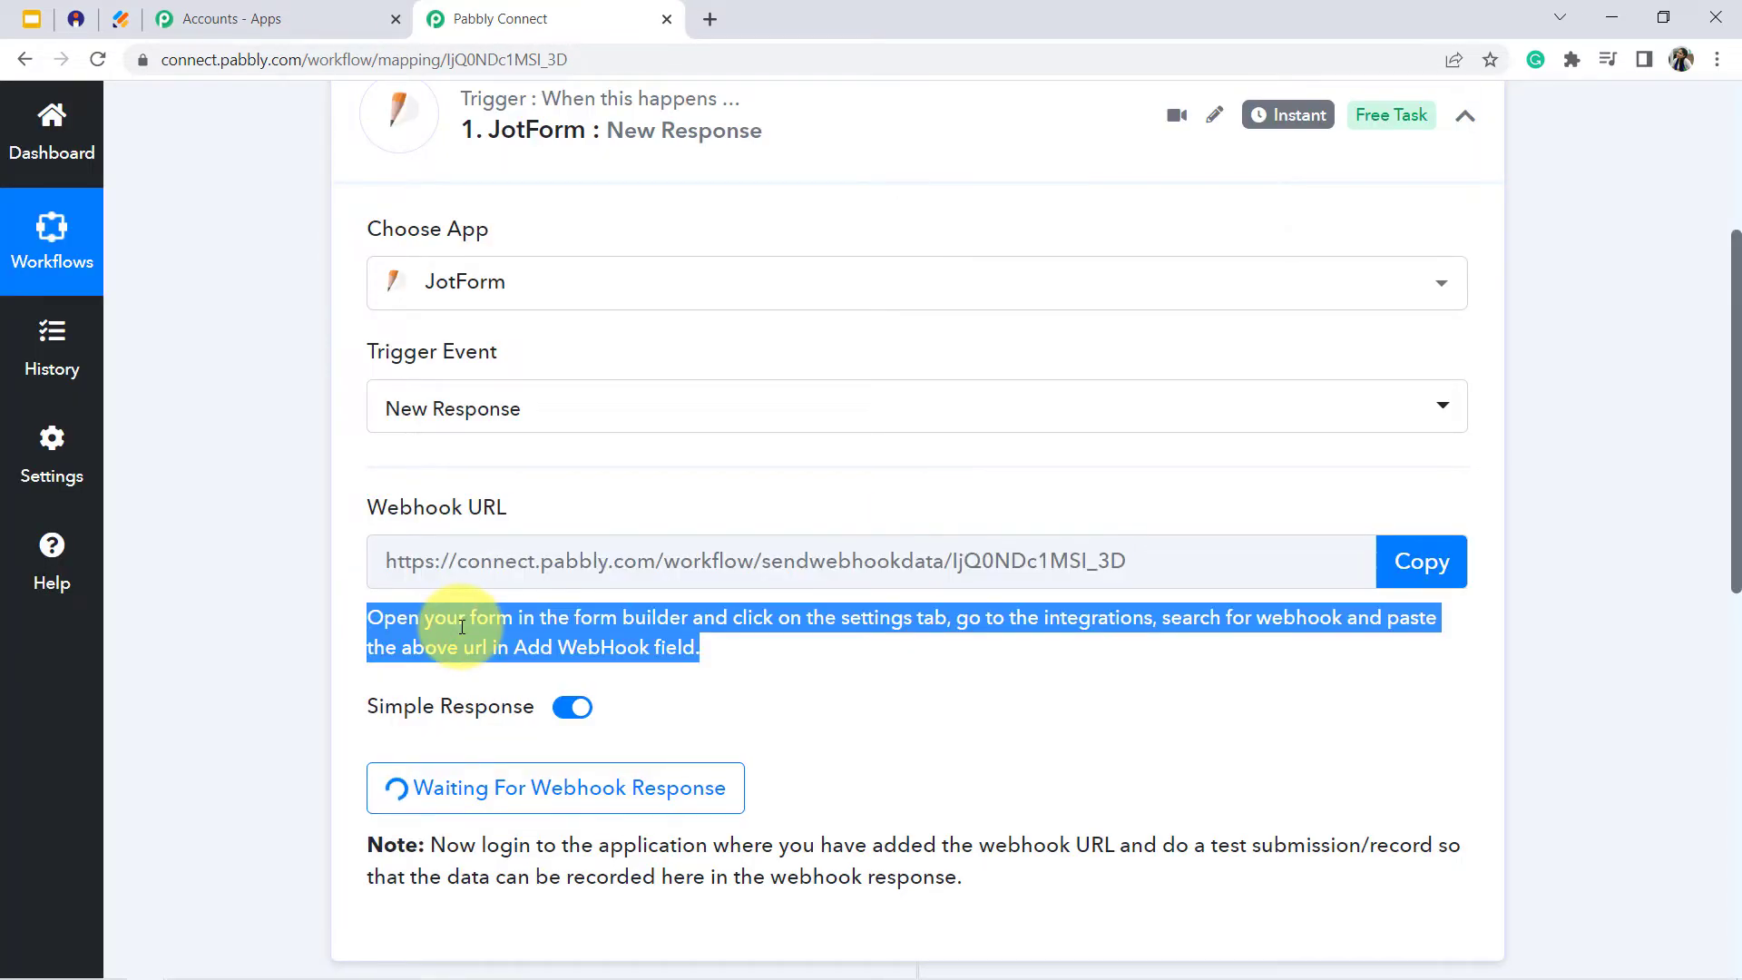
triple_click(513, 626)
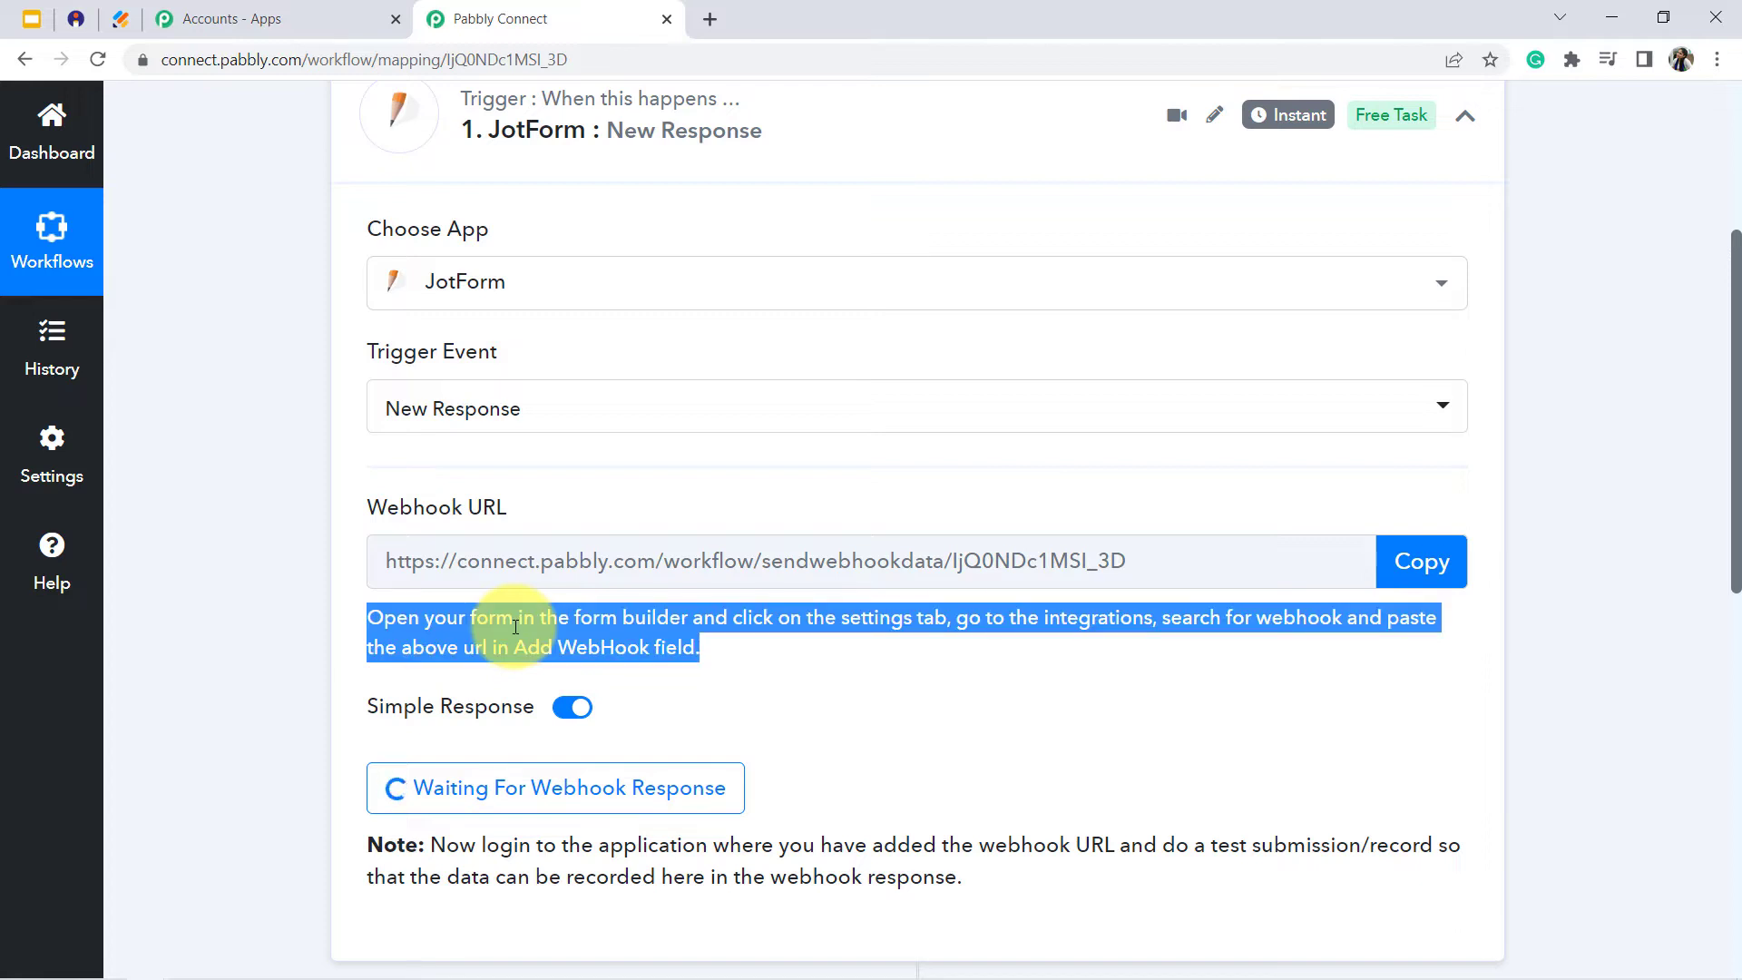
- Switch to the published Jotform event registration form and review its title and input fields
left_click(123, 19)
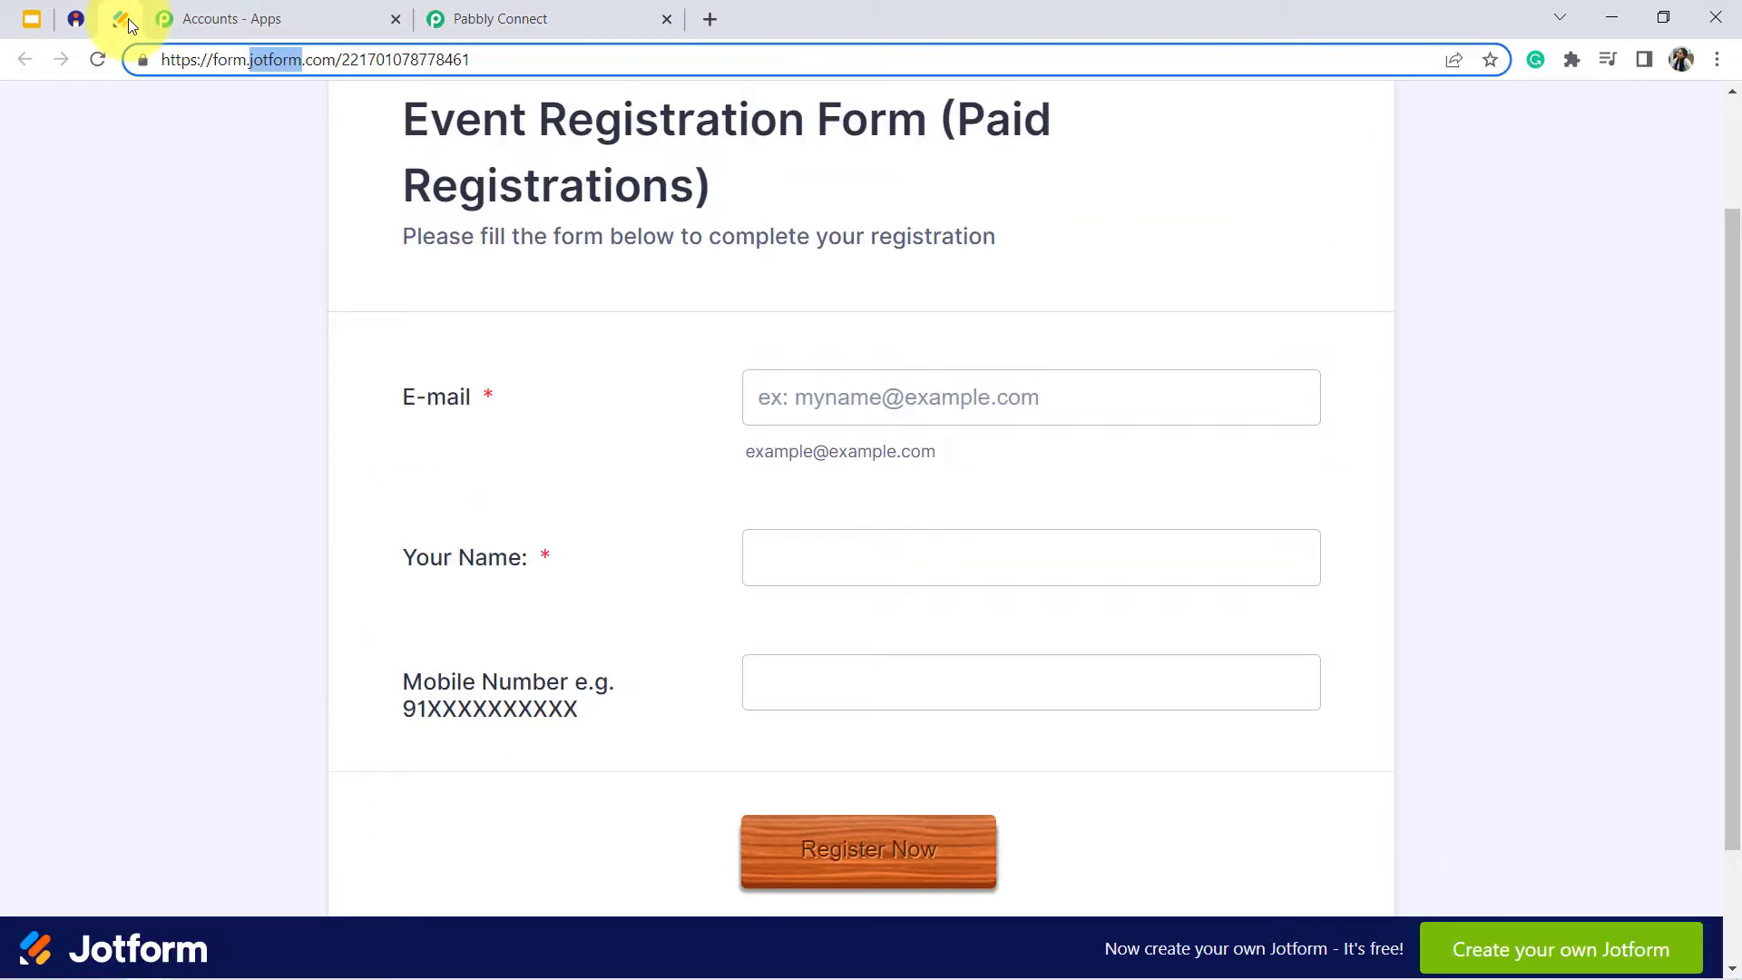
left_click(182, 238)
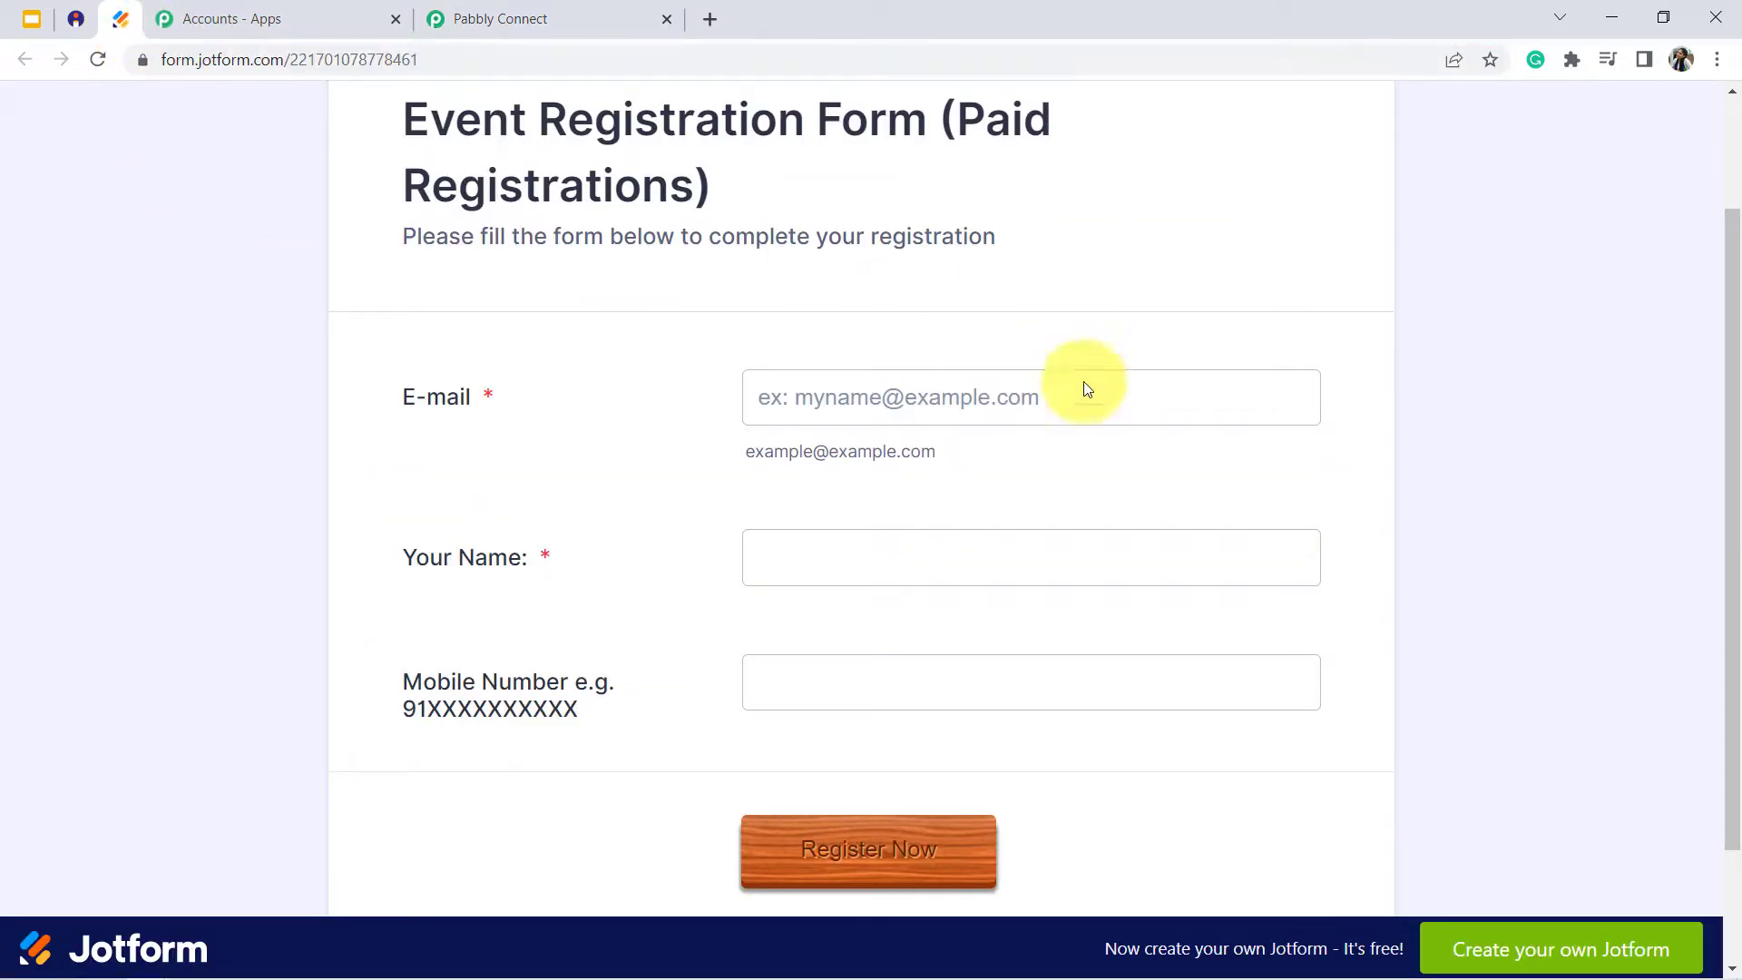
left_click_drag(1737, 481, 1732, 363)
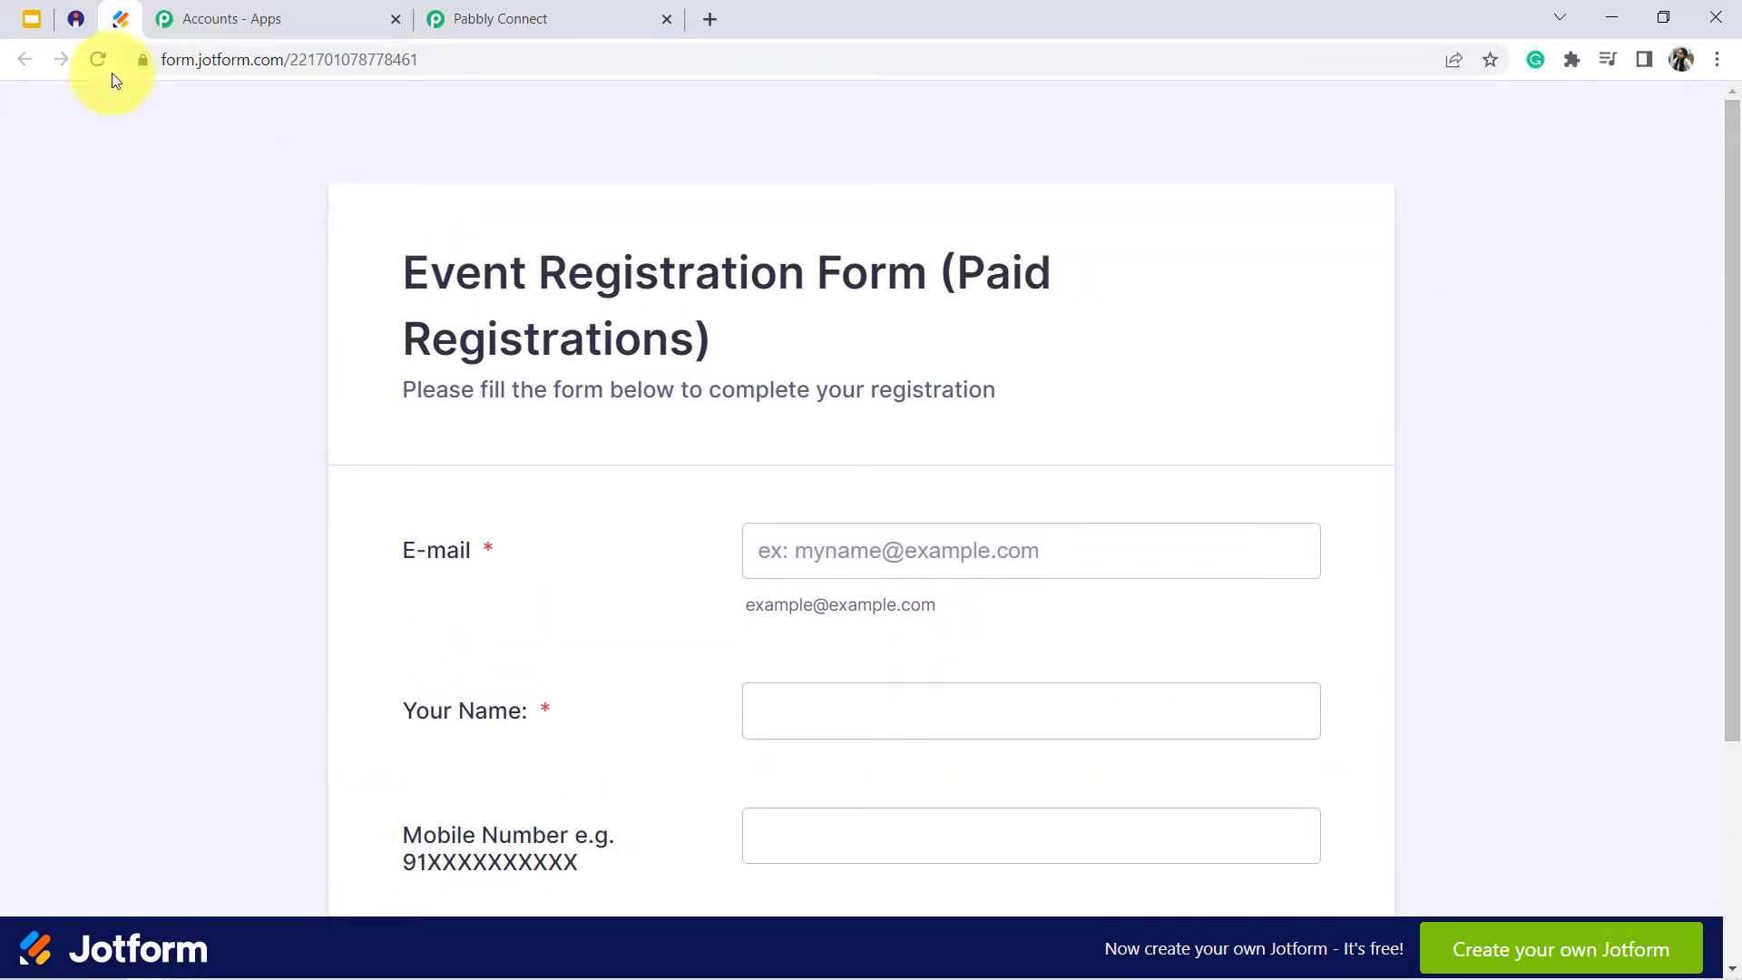
- Open the Jotform forms list in a new browser tab and edit "Form for Collecting Paid Registrations"
left_click(709, 18)
type("jotg")
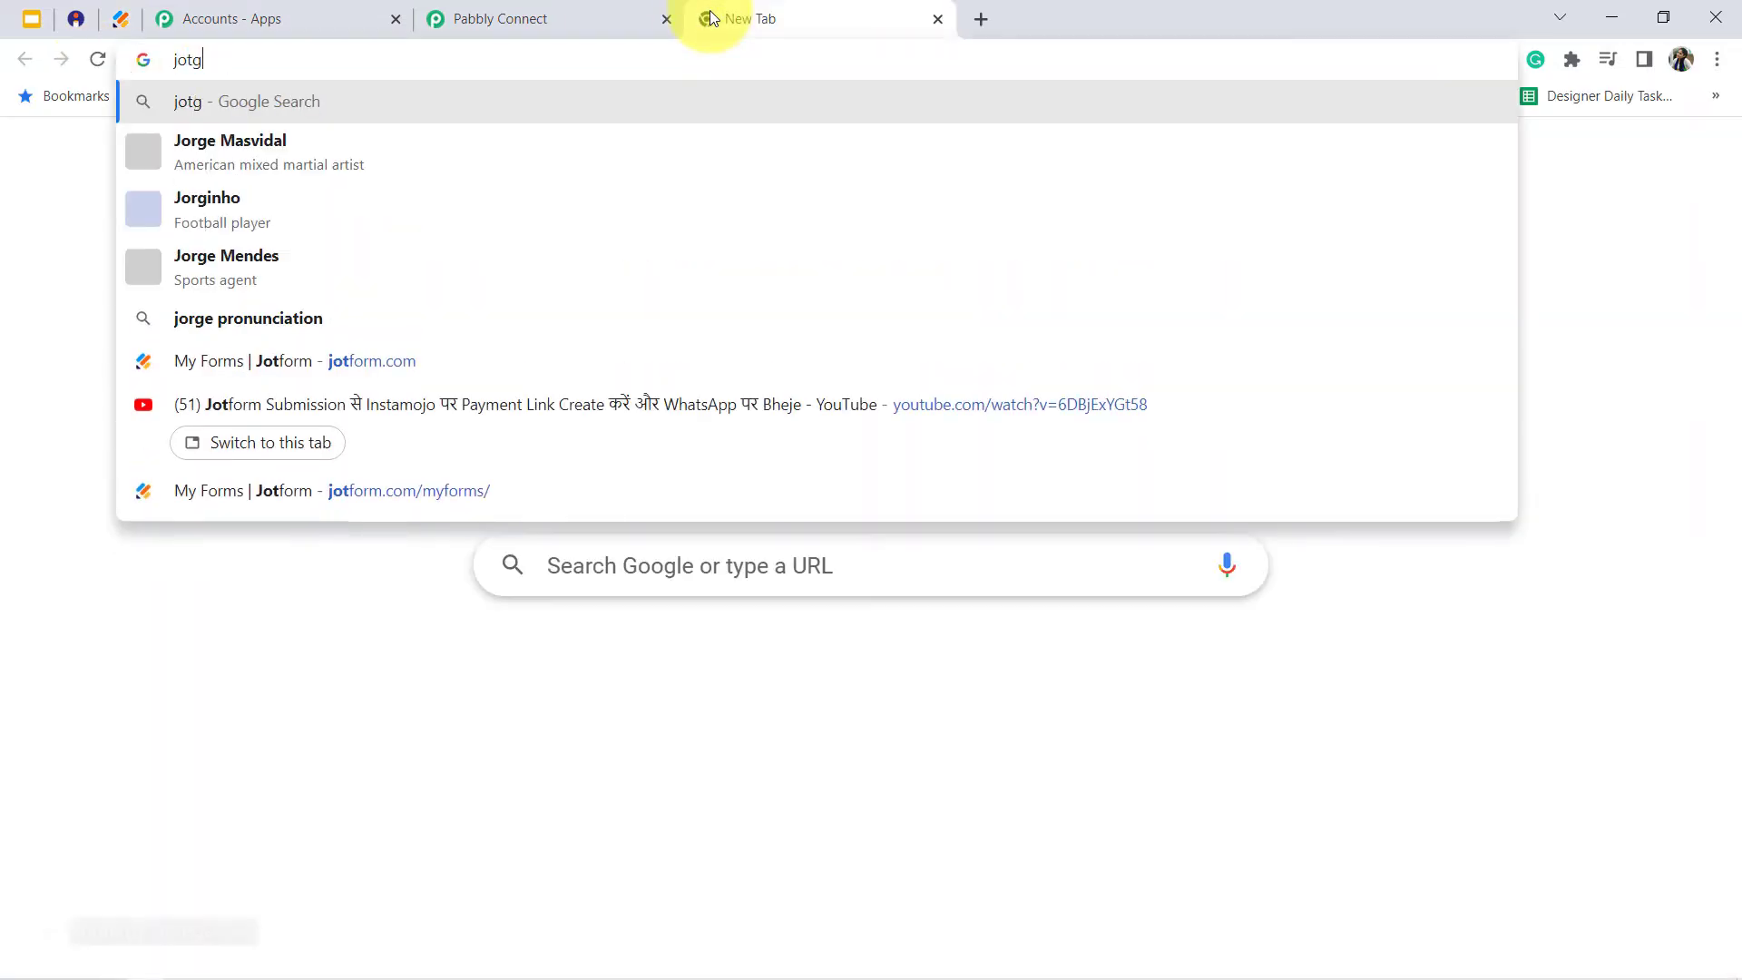
key("BackSpace")
type("form.com/myforms/")
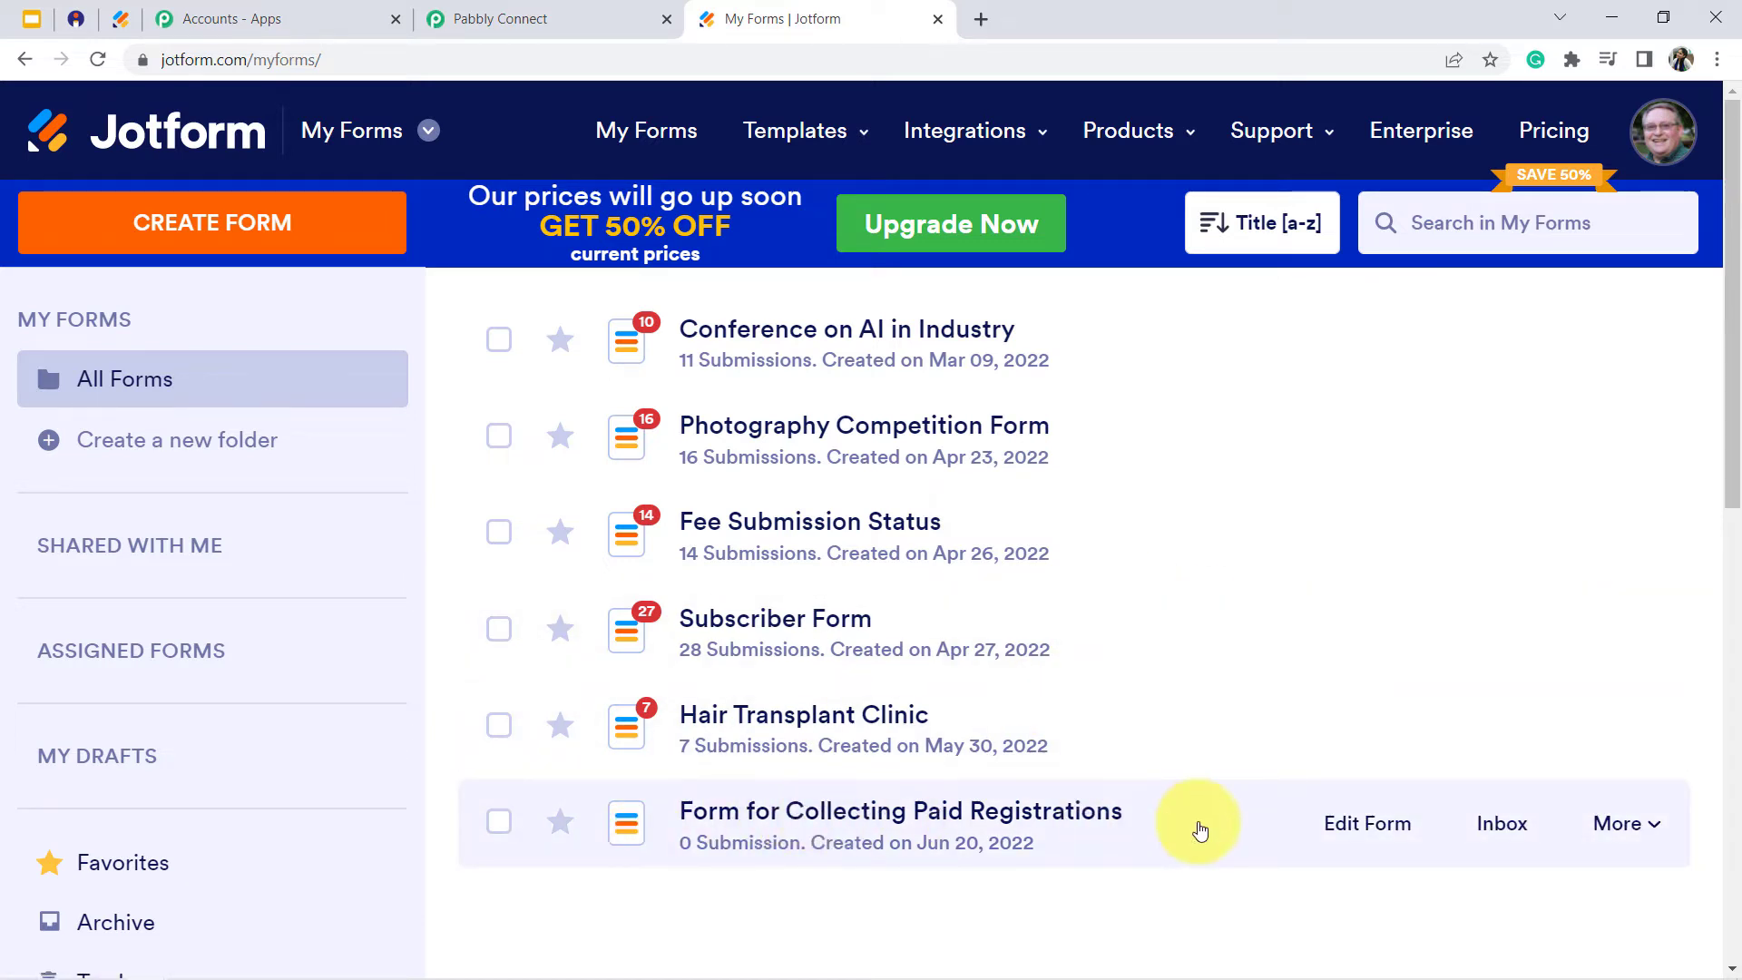
left_click(1368, 830)
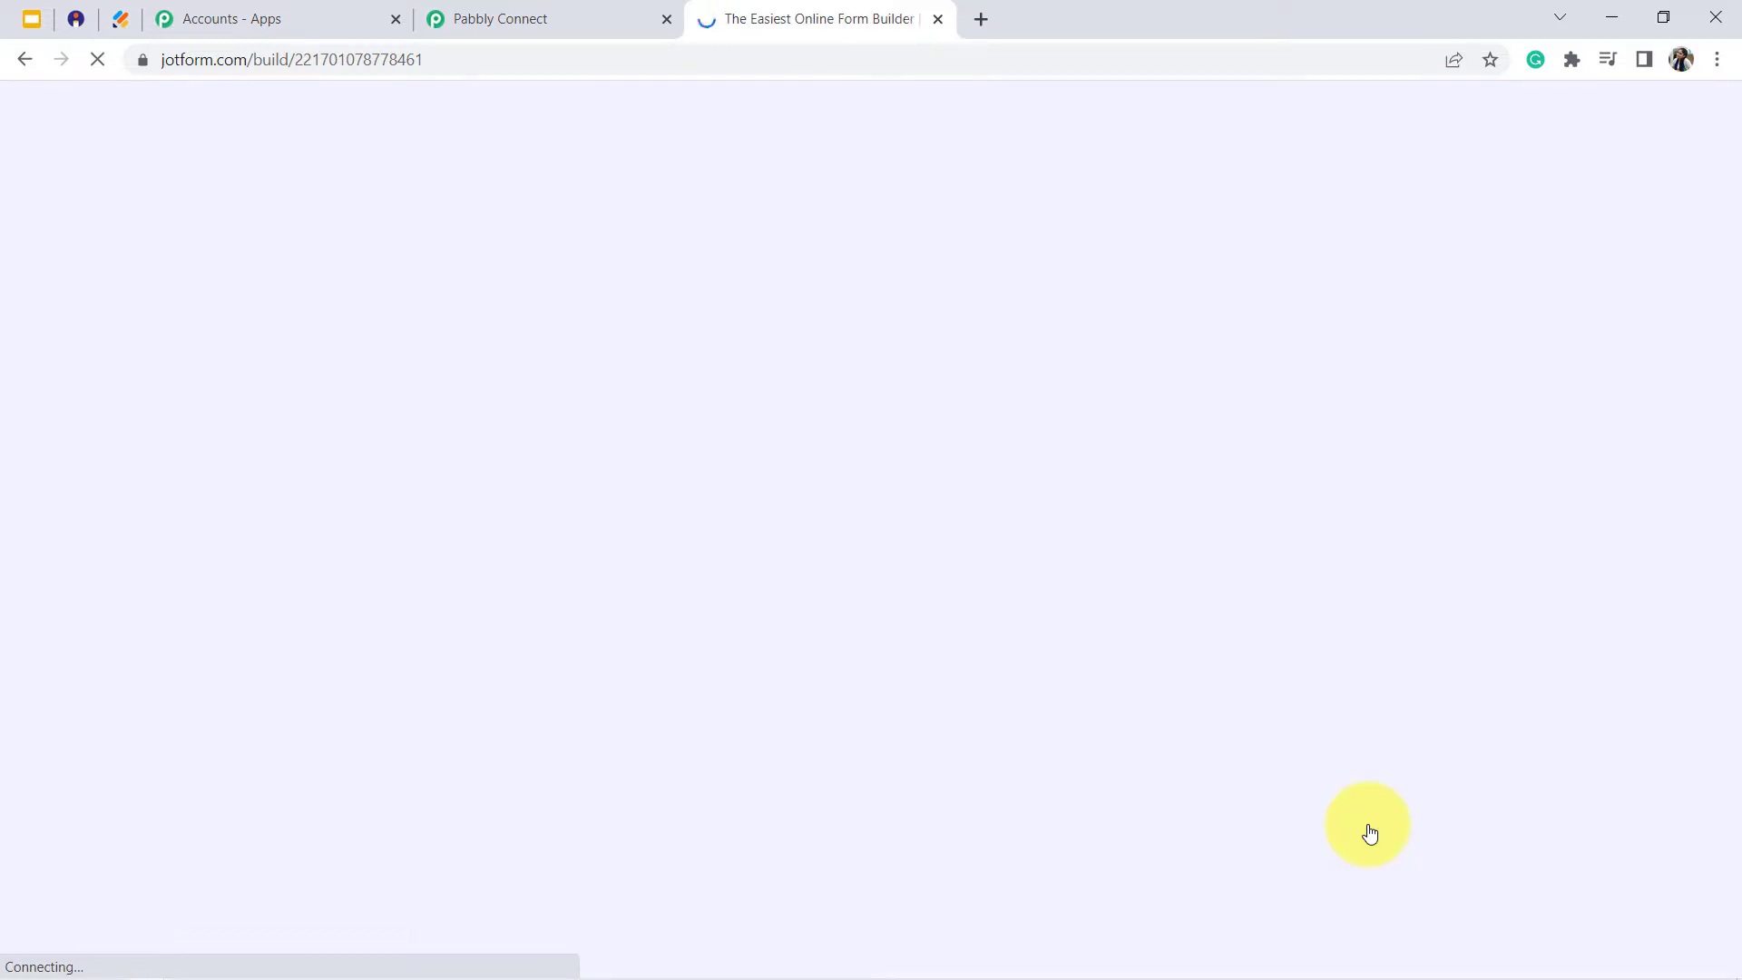
- Recheck the webhook instructions in Pabbly Connect, then open the WebHooks integration in the Jotform form's settings
left_click(497, 7)
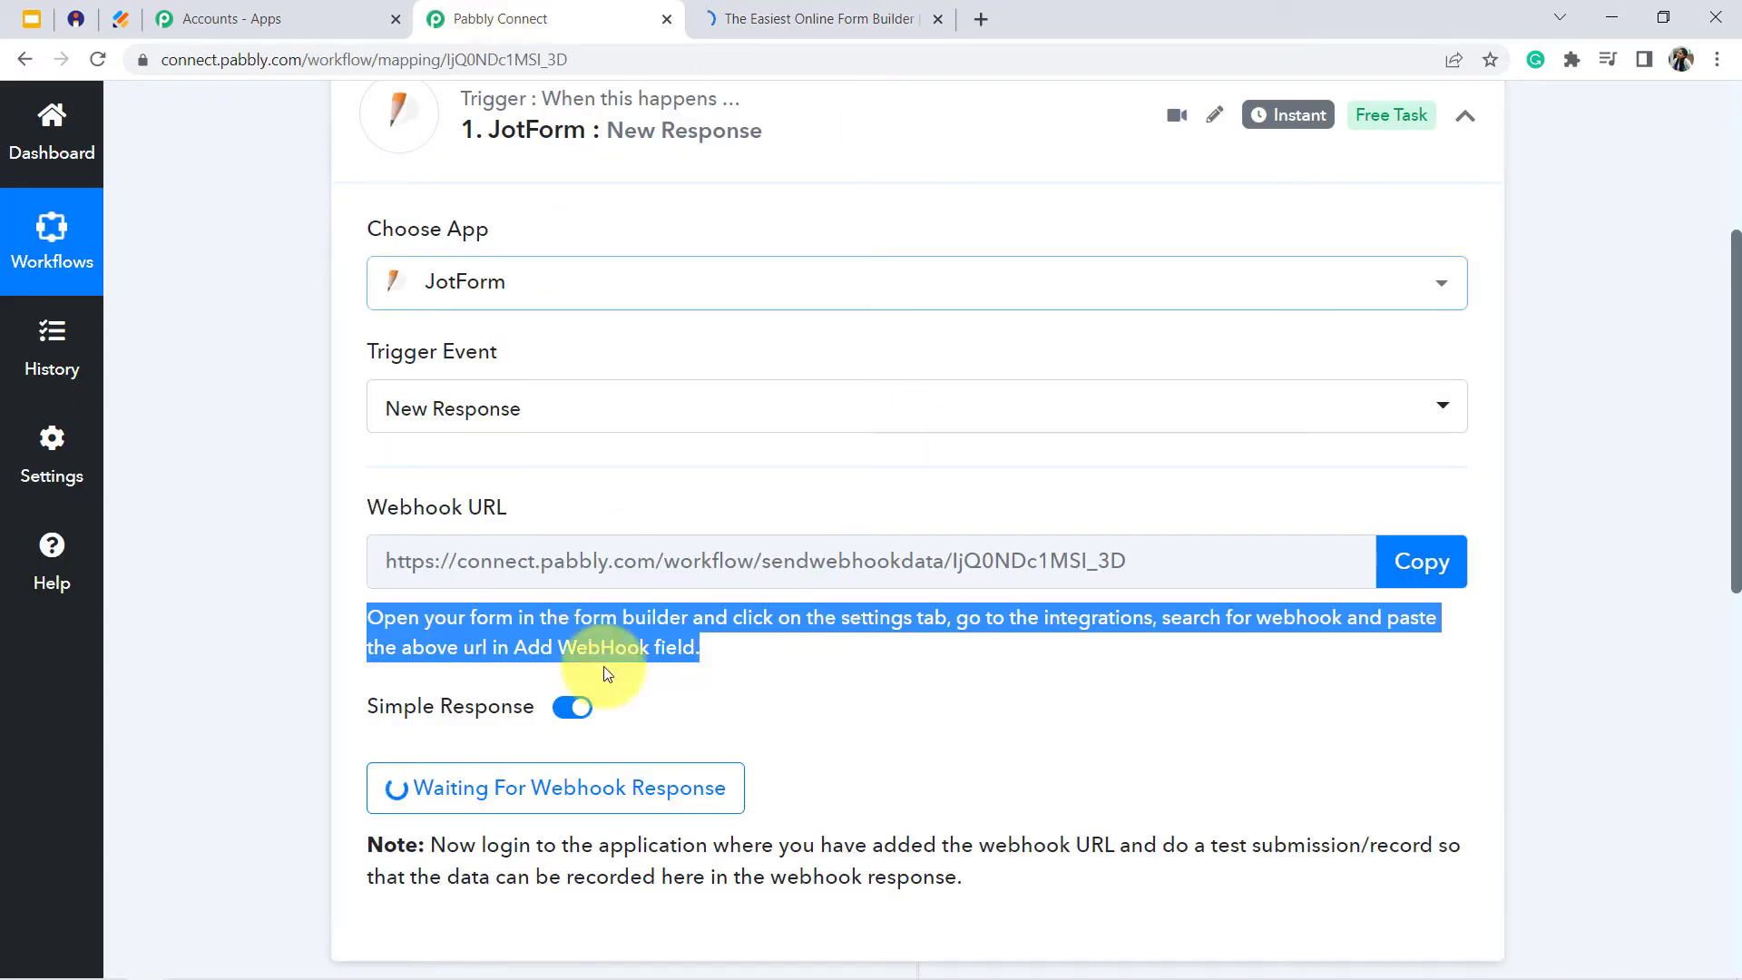
left_click(816, 18)
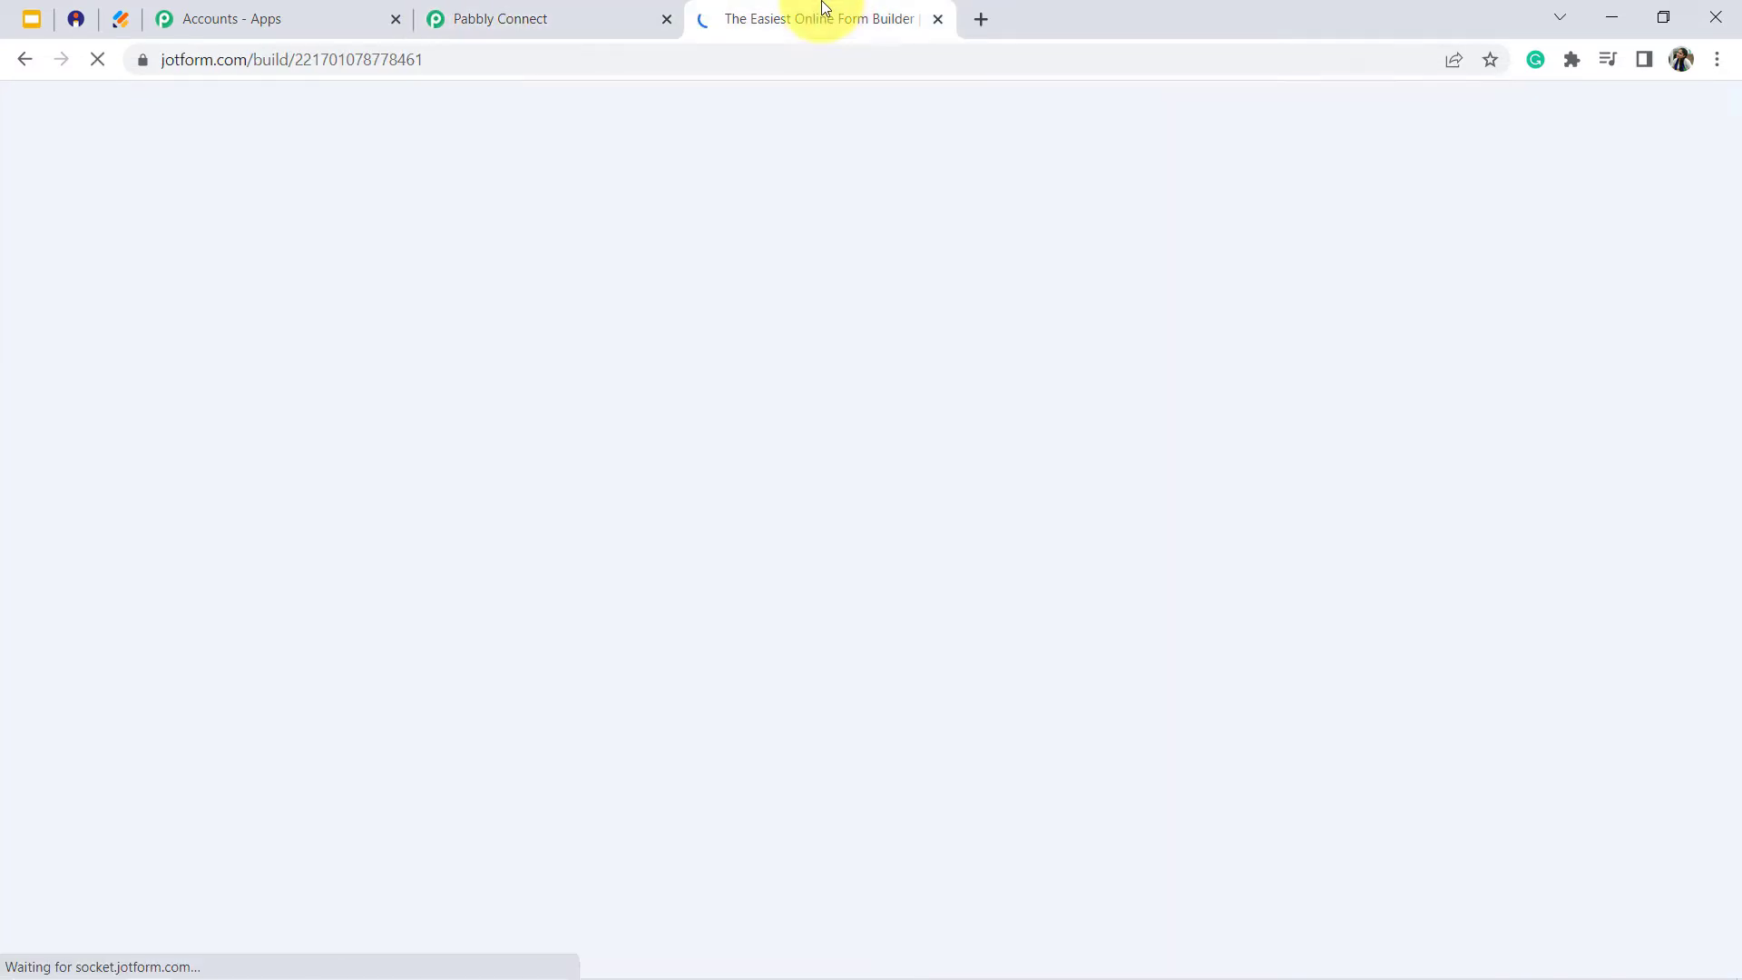
left_click(862, 238)
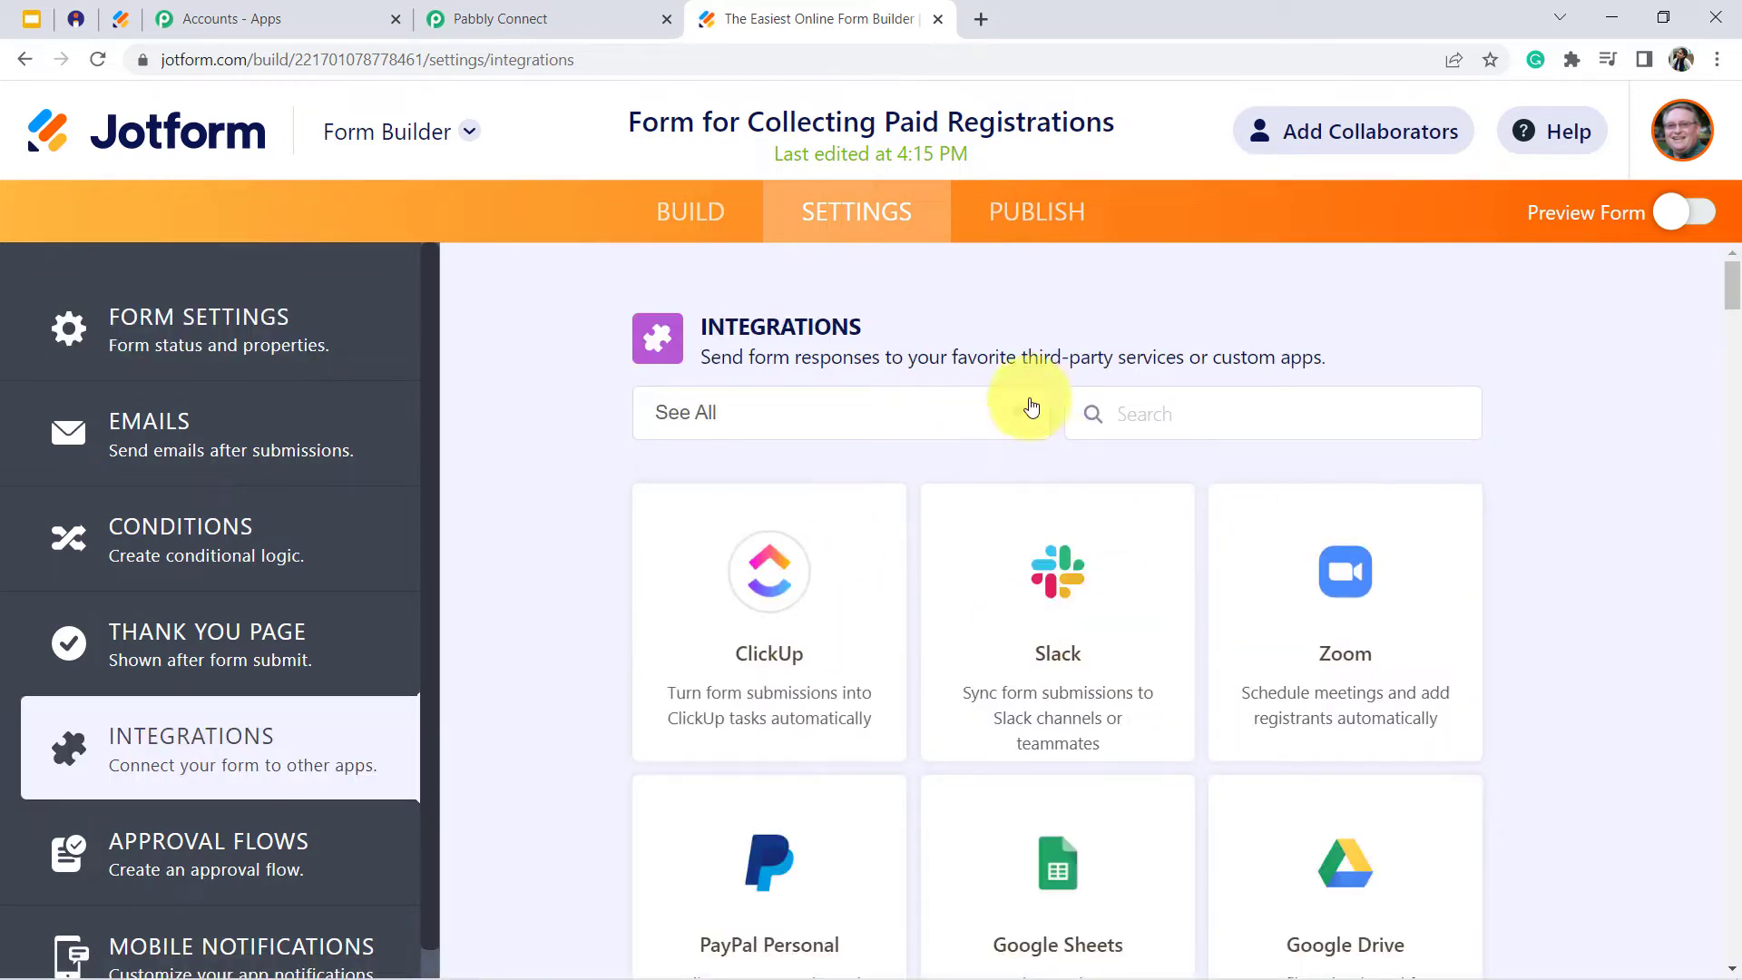
type("webh")
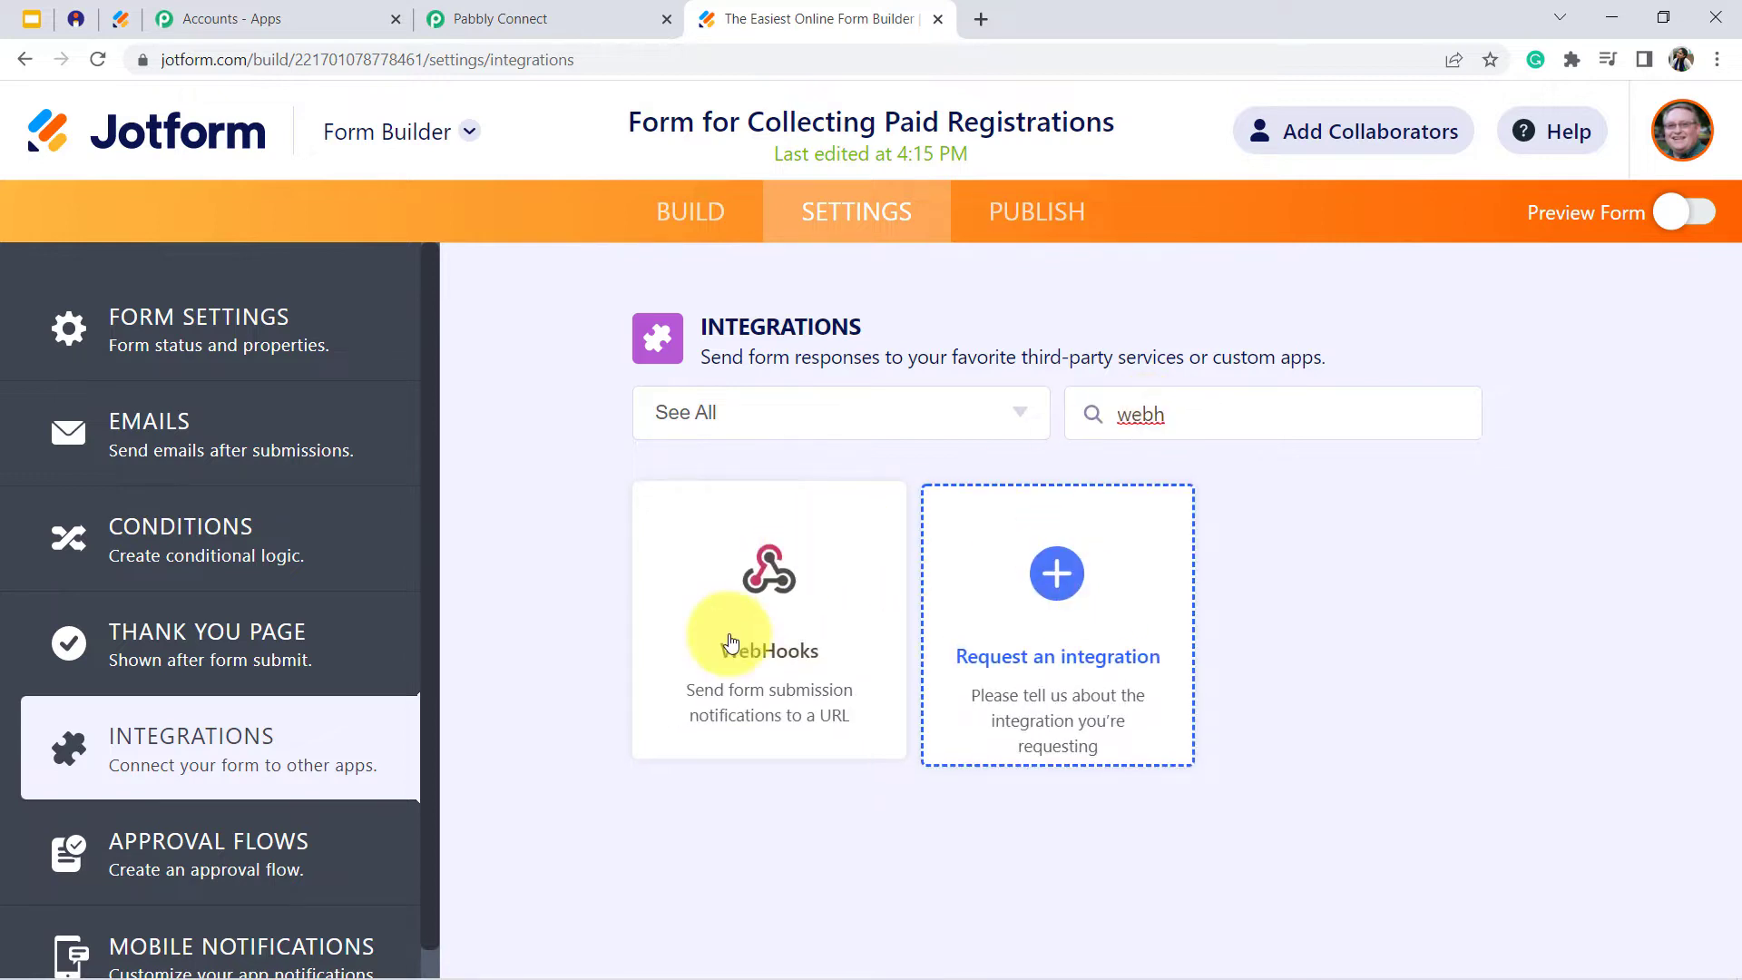
left_click(735, 638)
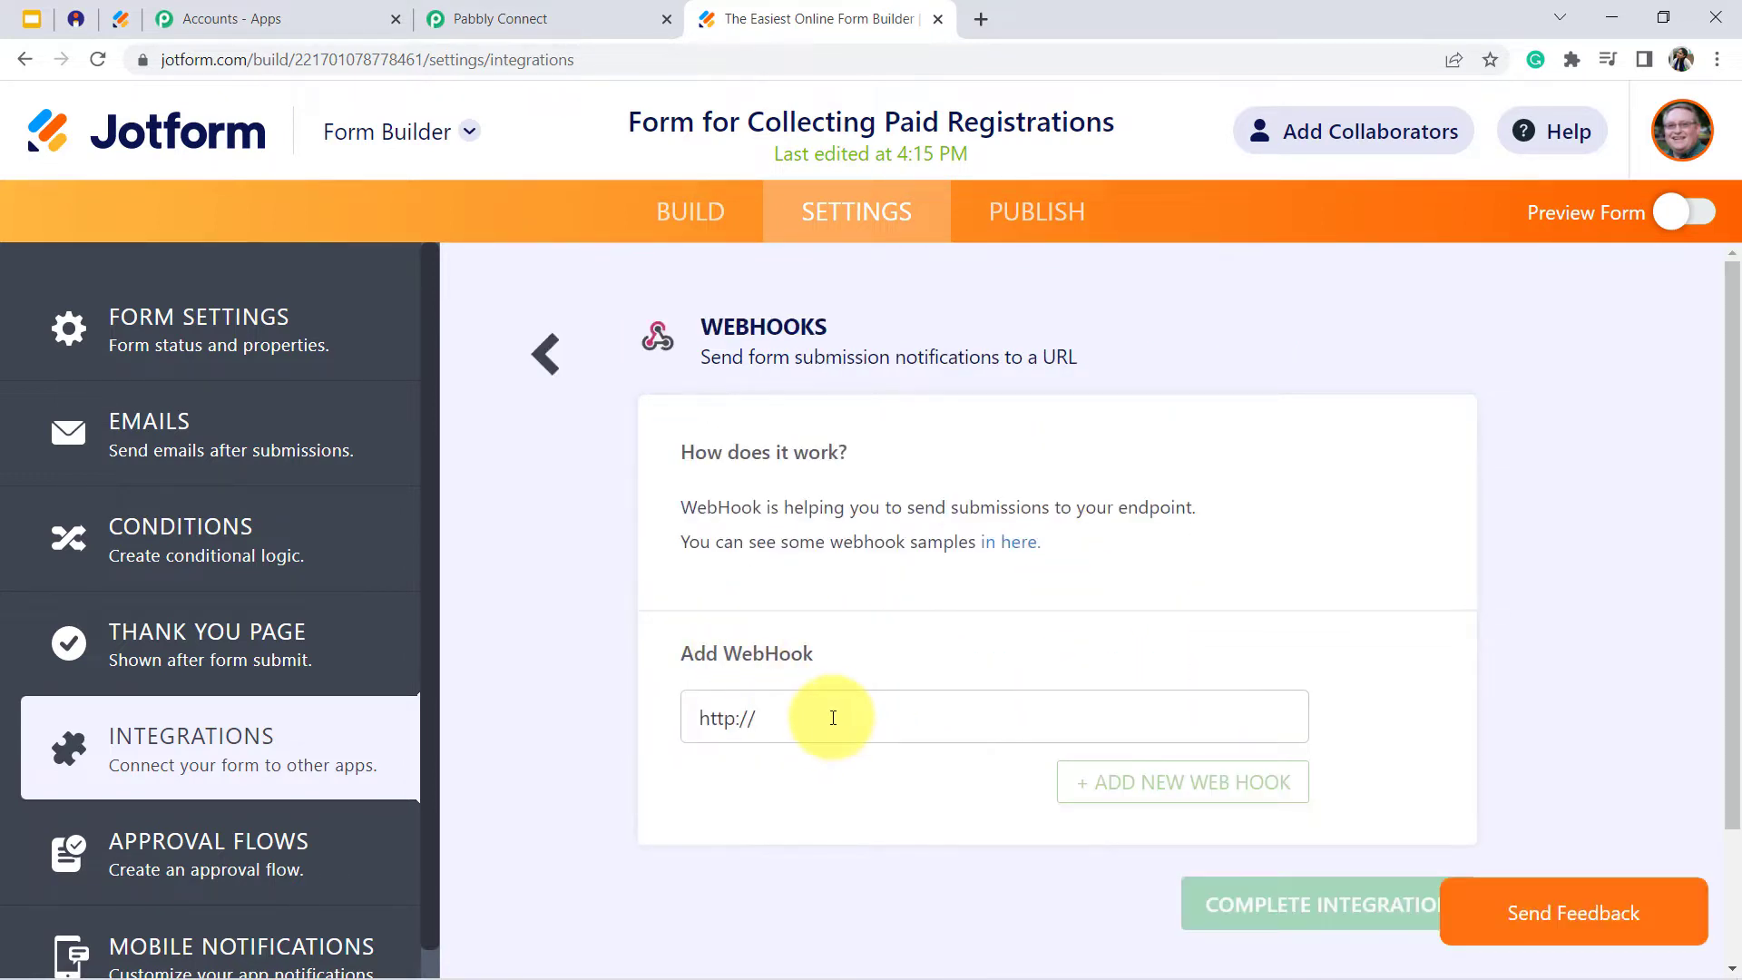
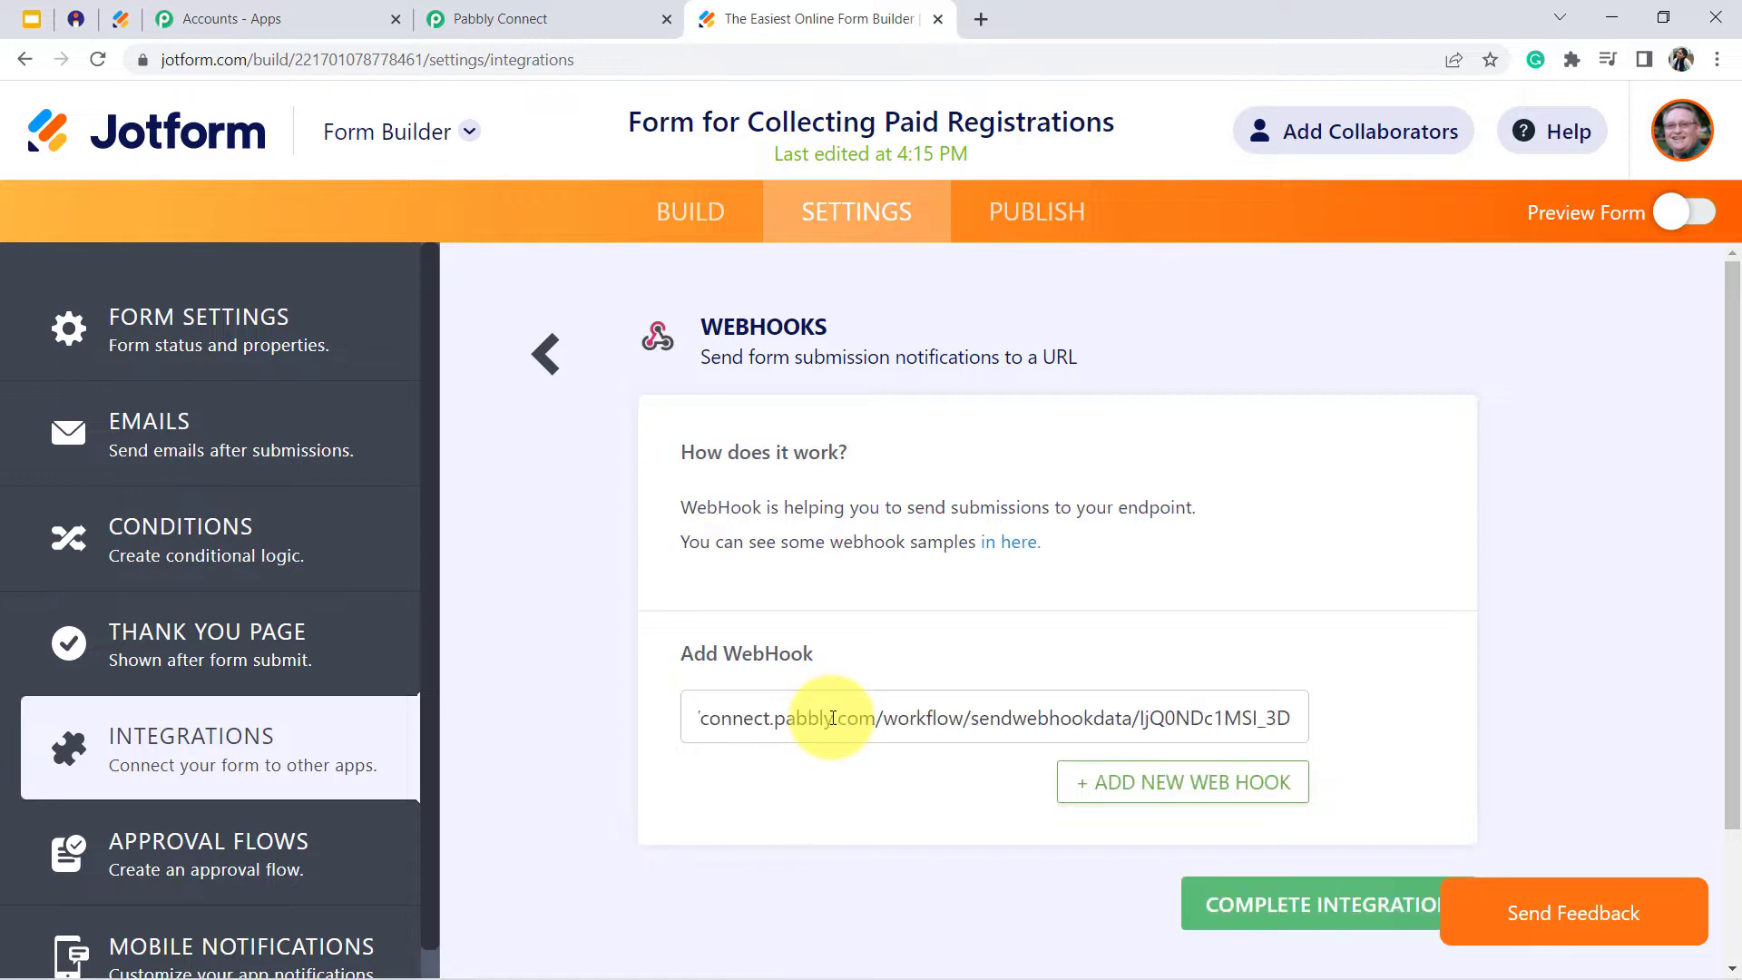
- Add the copied Pabbly webhook URL as the form's only WebHook and complete the integration
left_click(1200, 792)
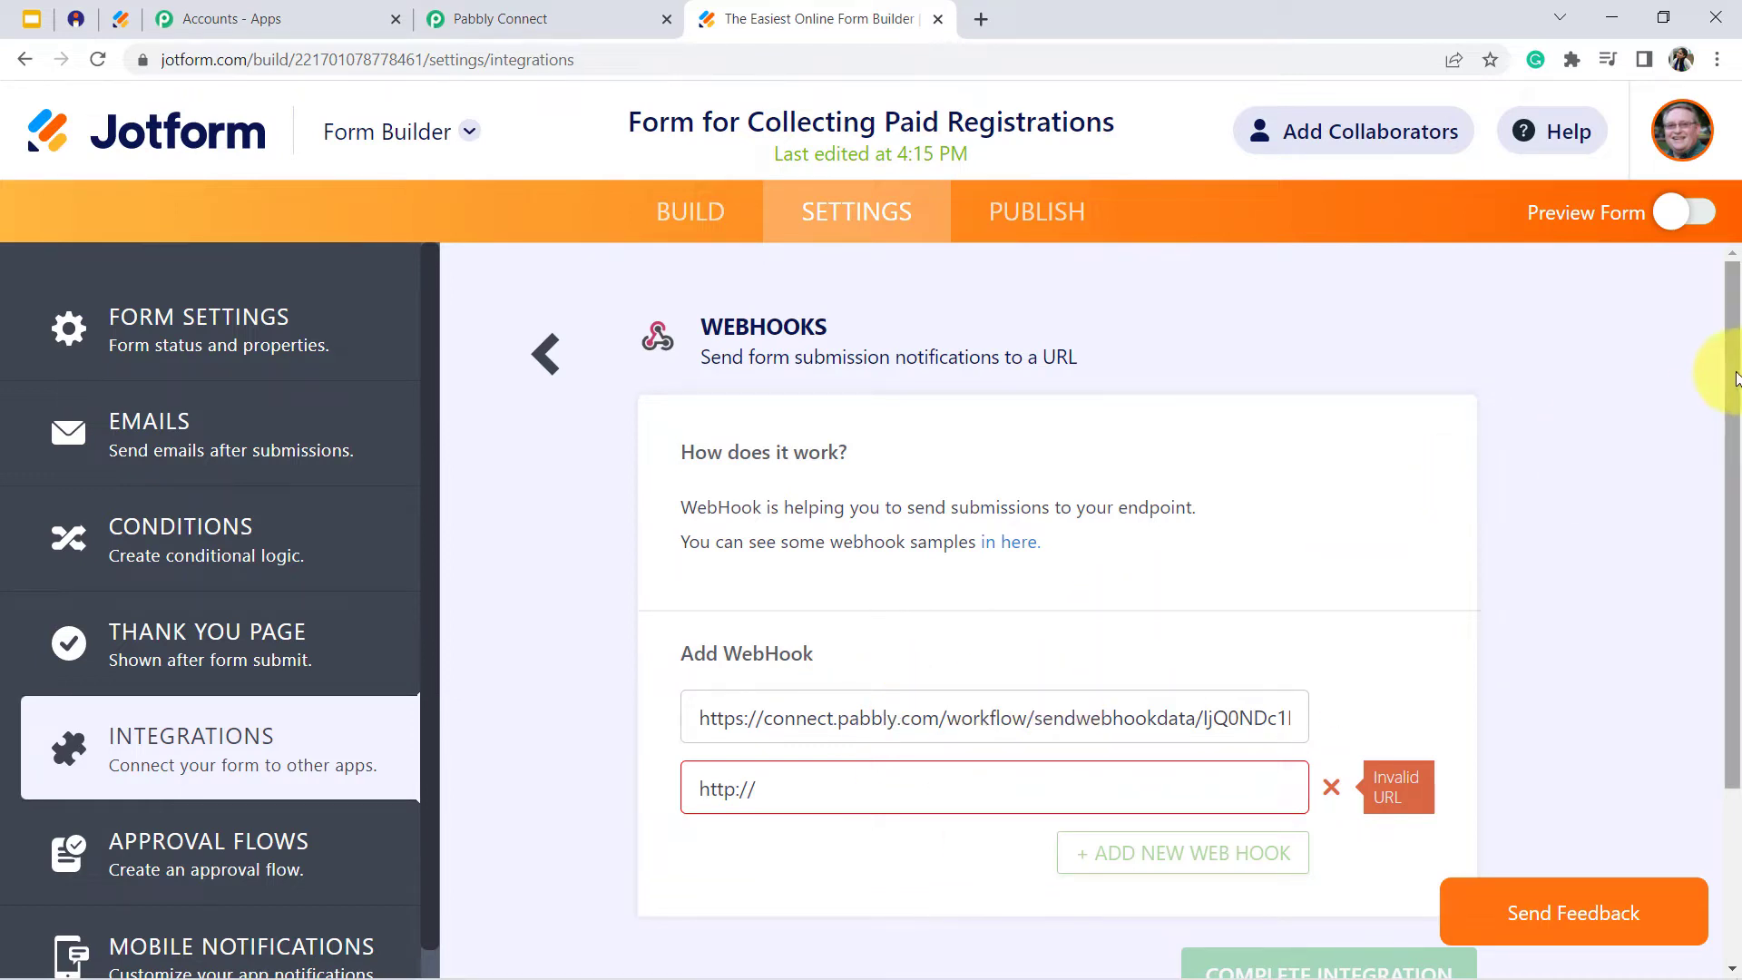
left_click_drag(1733, 377, 1735, 504)
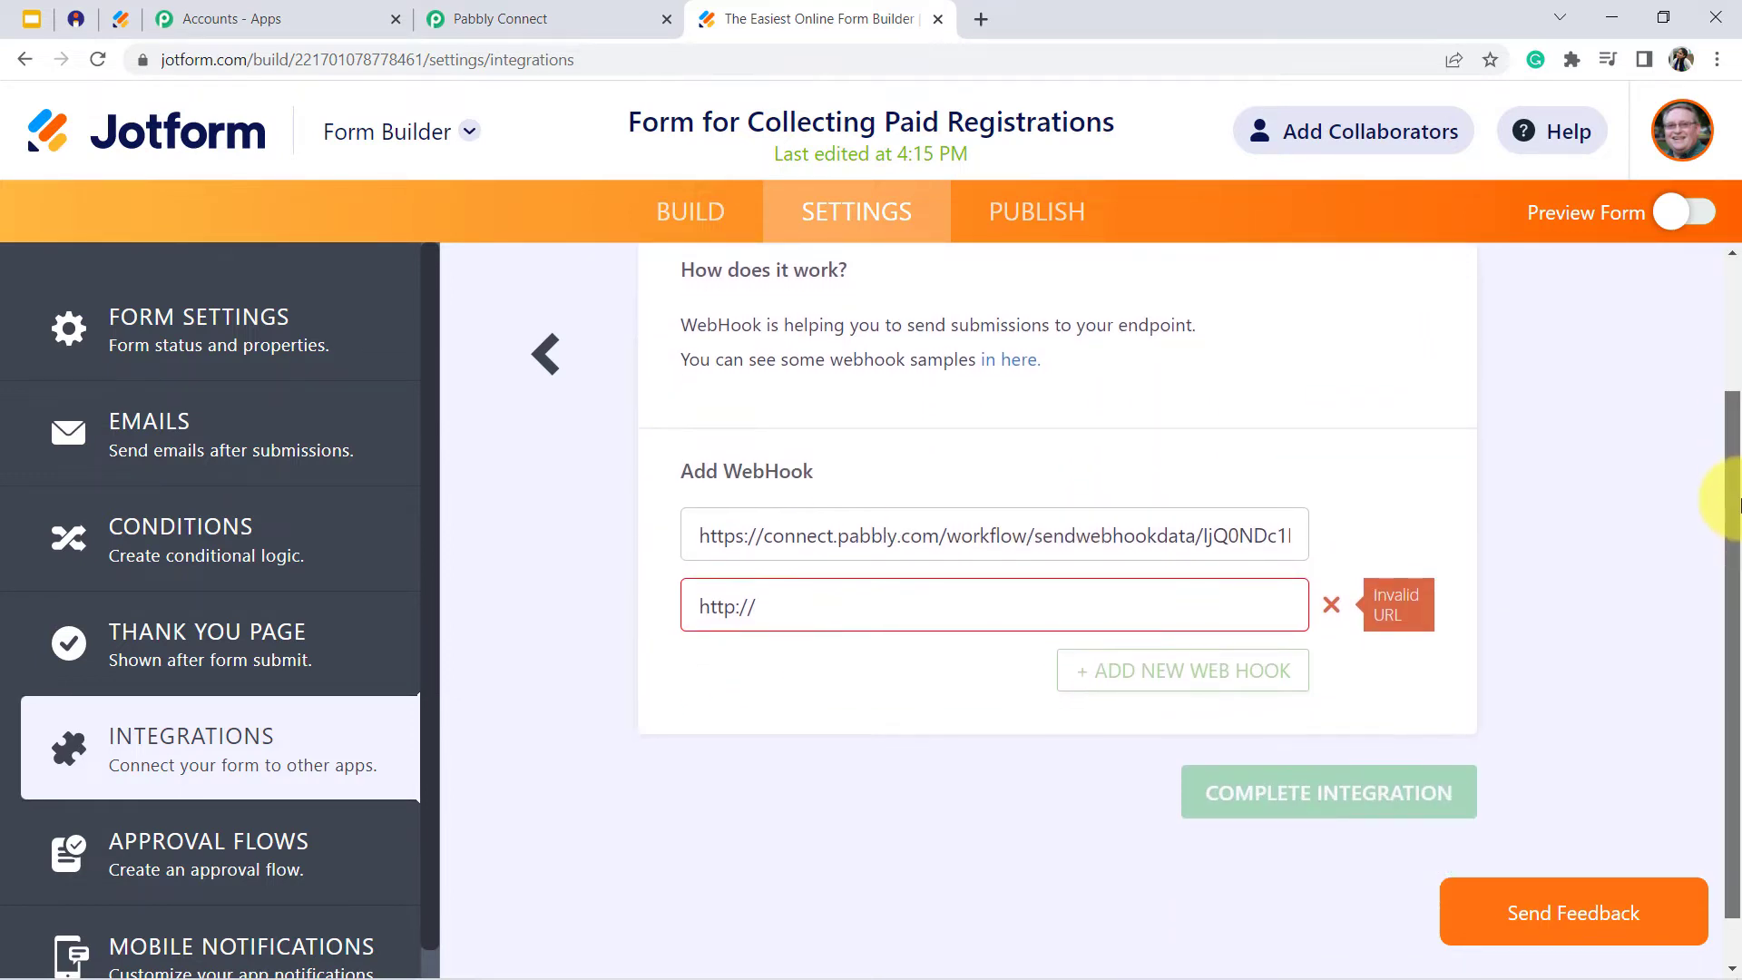
left_click(1331, 605)
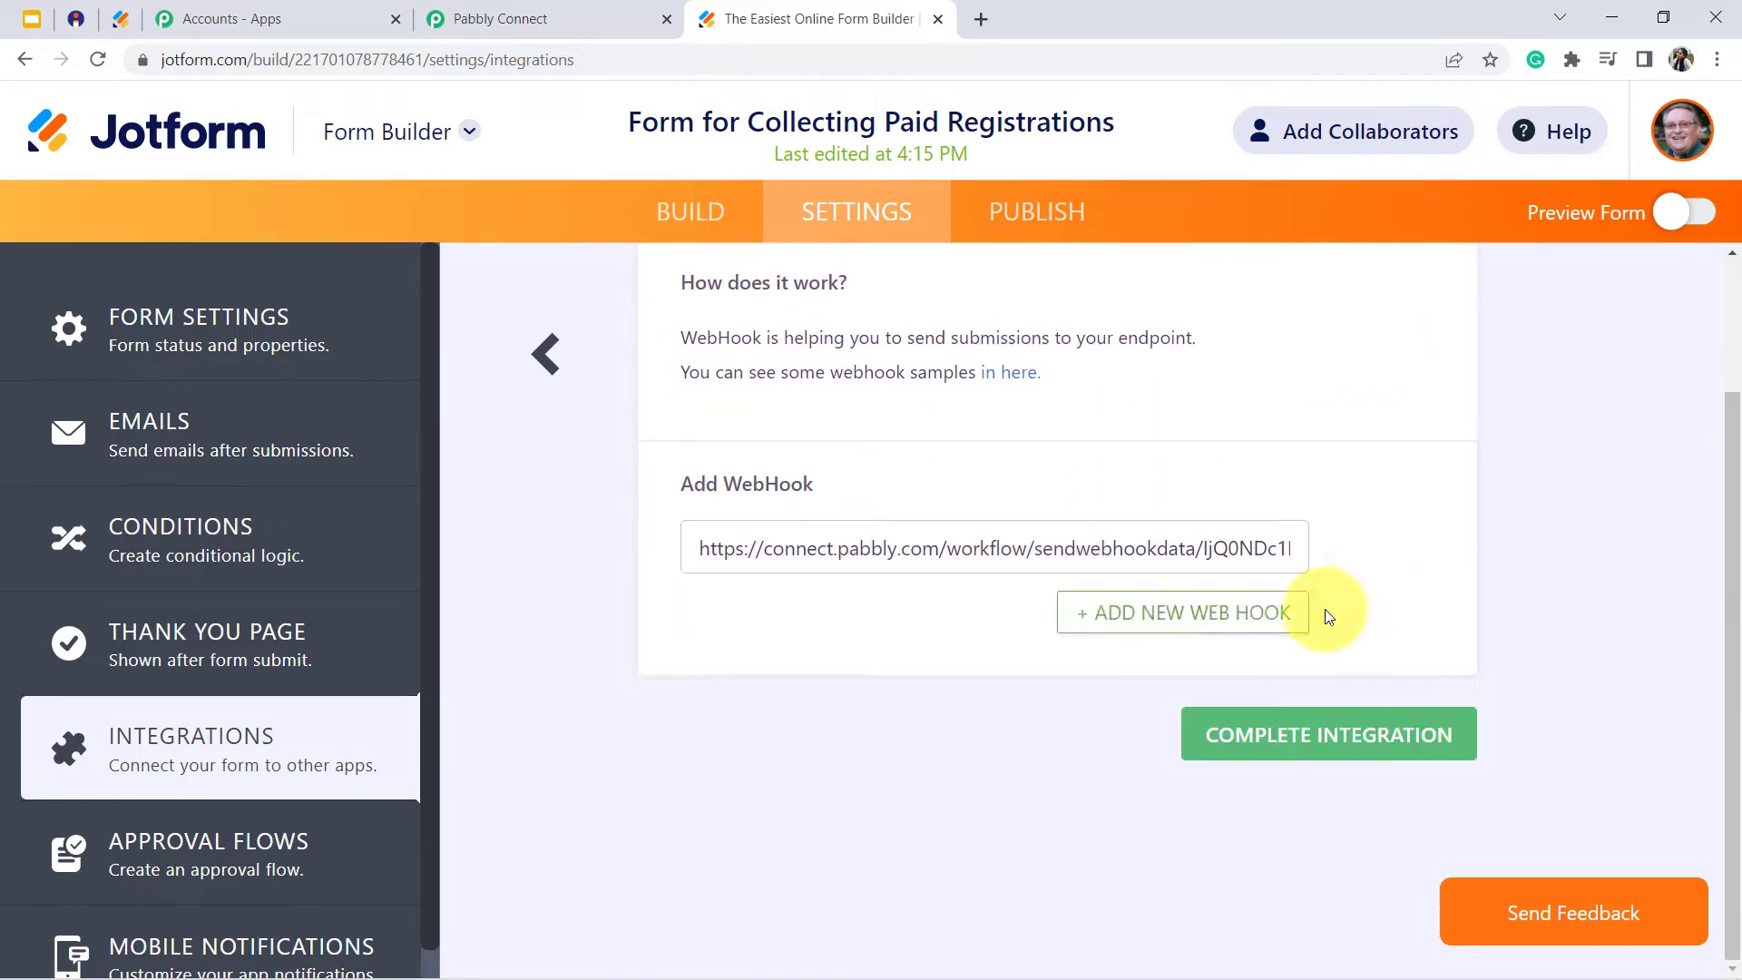
left_click(1261, 736)
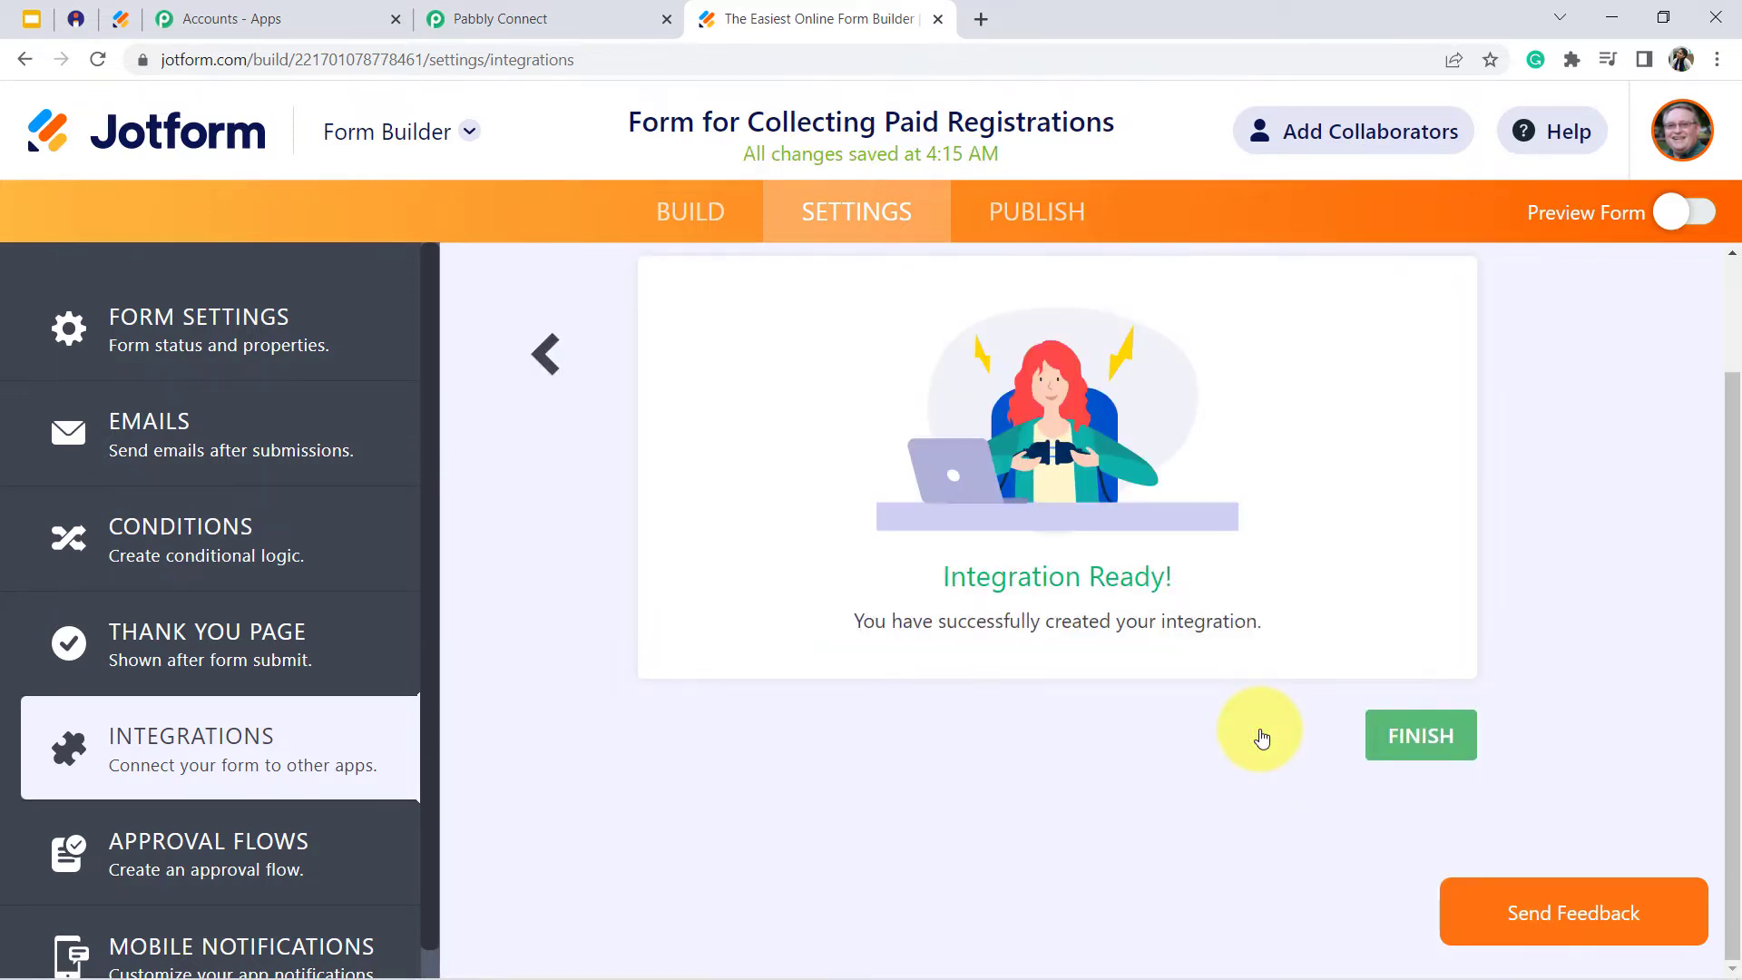
left_click_drag(990, 575, 1081, 623)
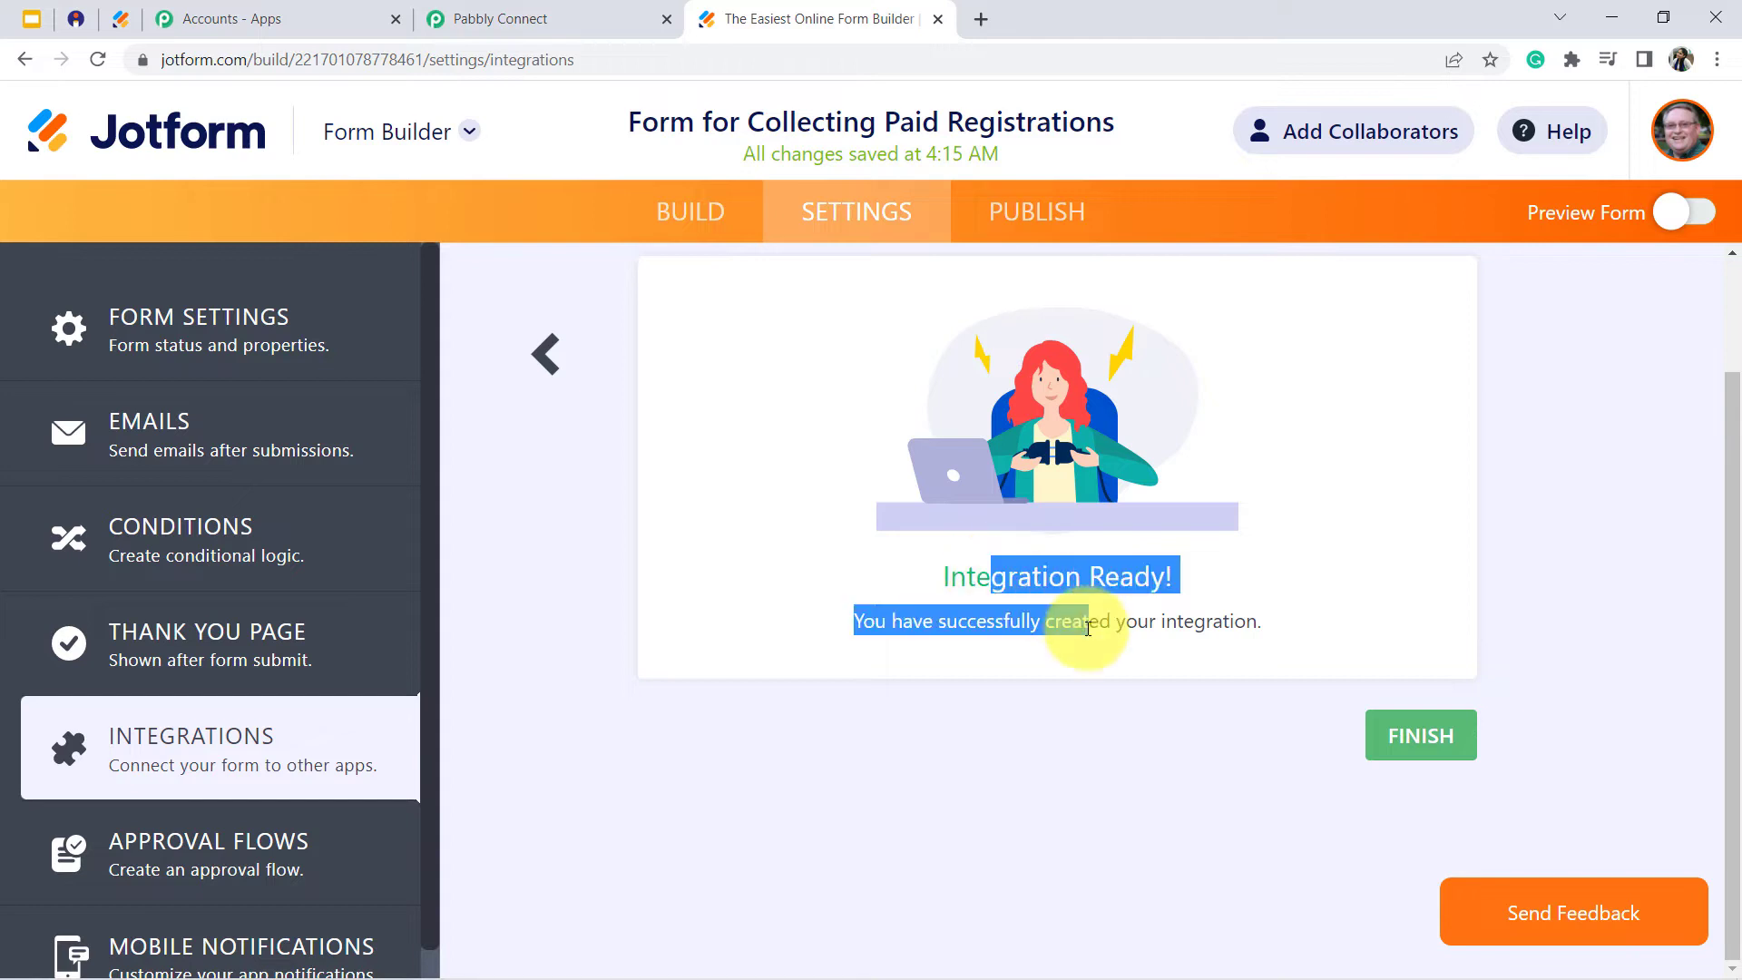
left_click(1081, 622)
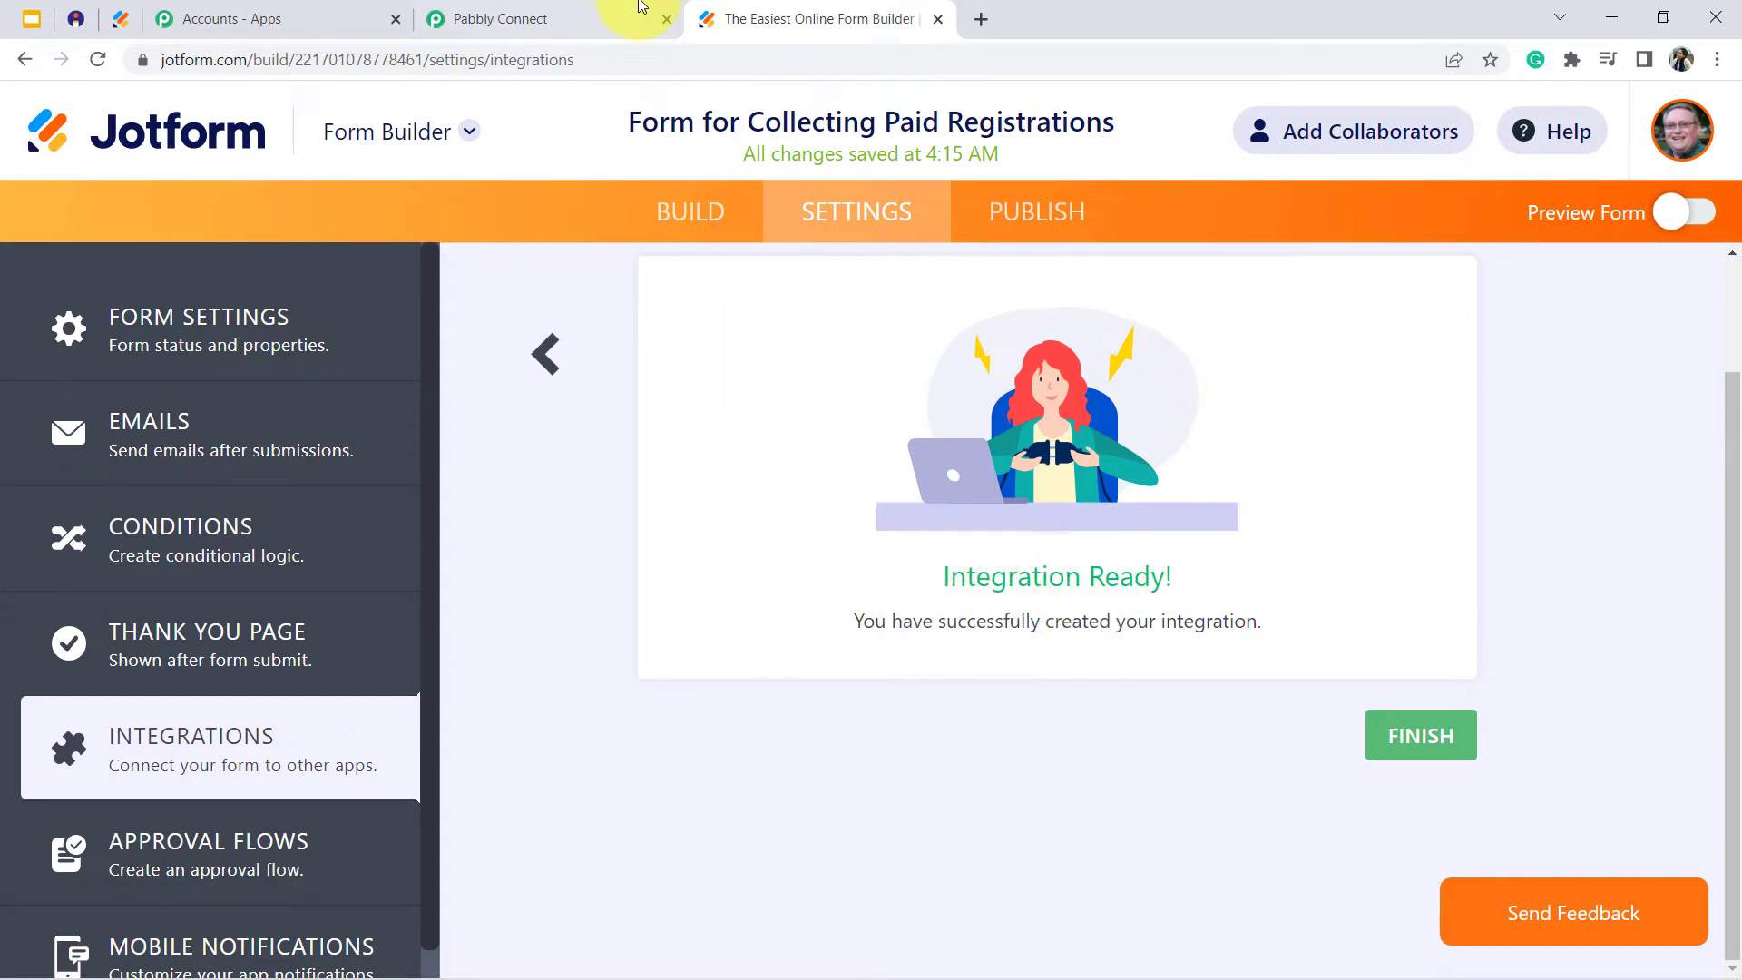
- Return to the Pabbly Connect workflow and read the note about making a test submission for the webhook response
left_click(538, 14)
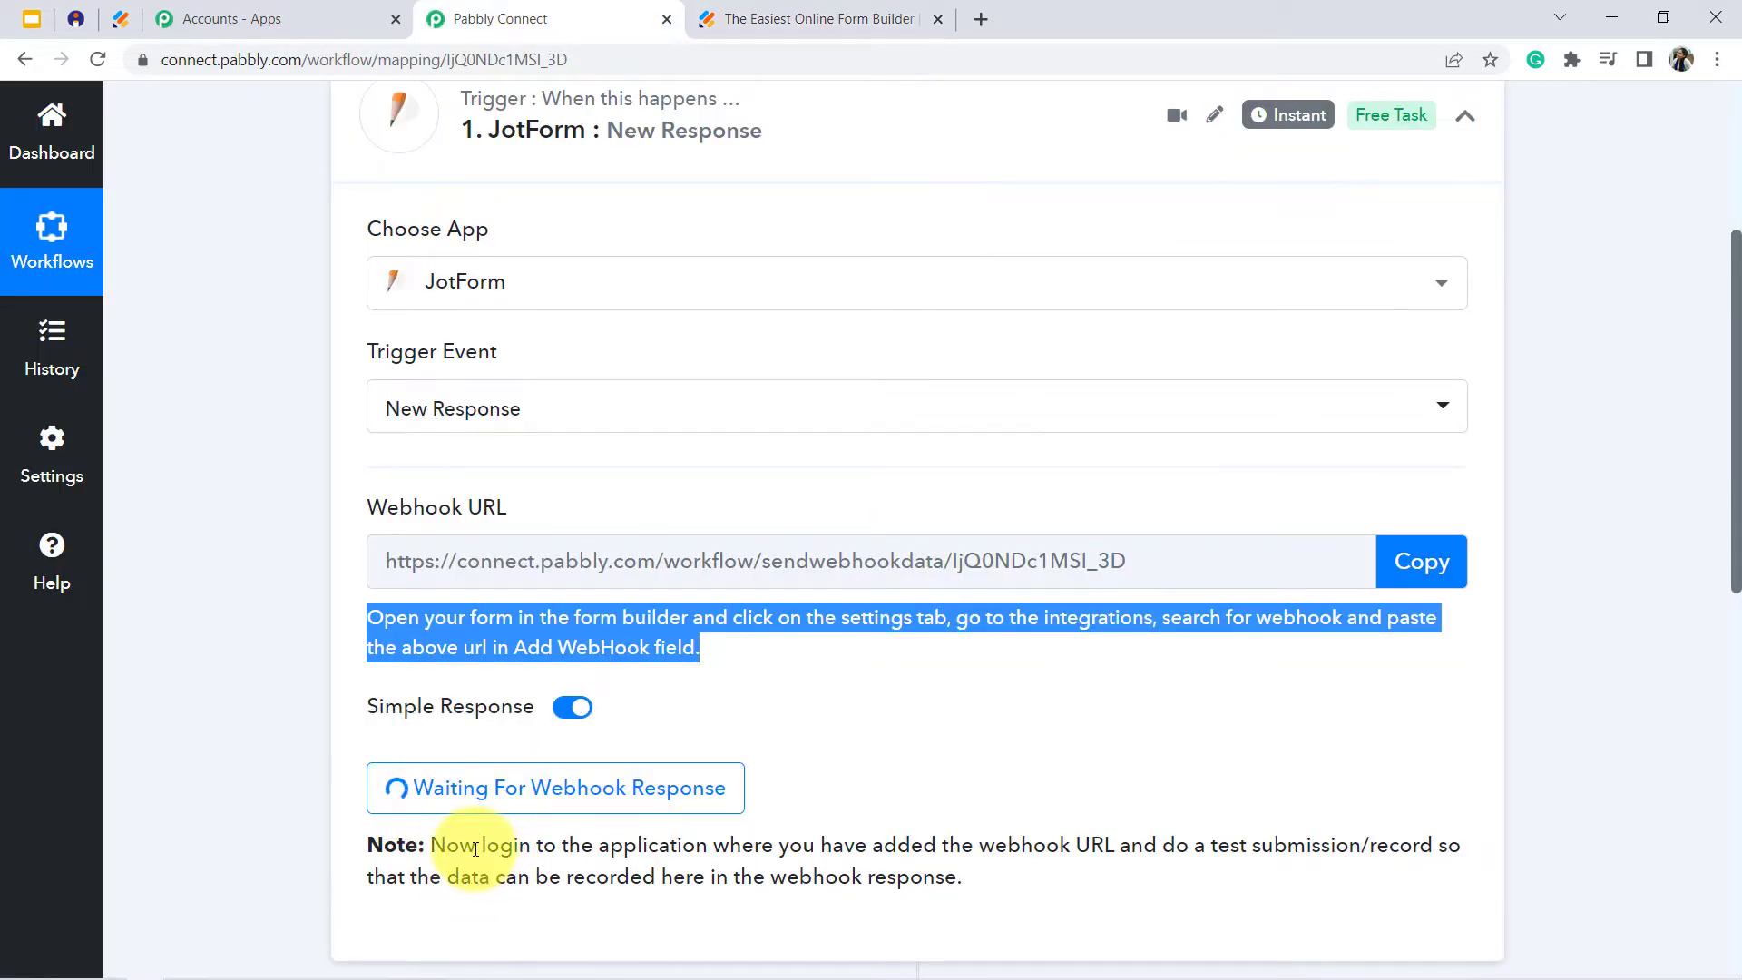
left_click_drag(478, 845, 667, 882)
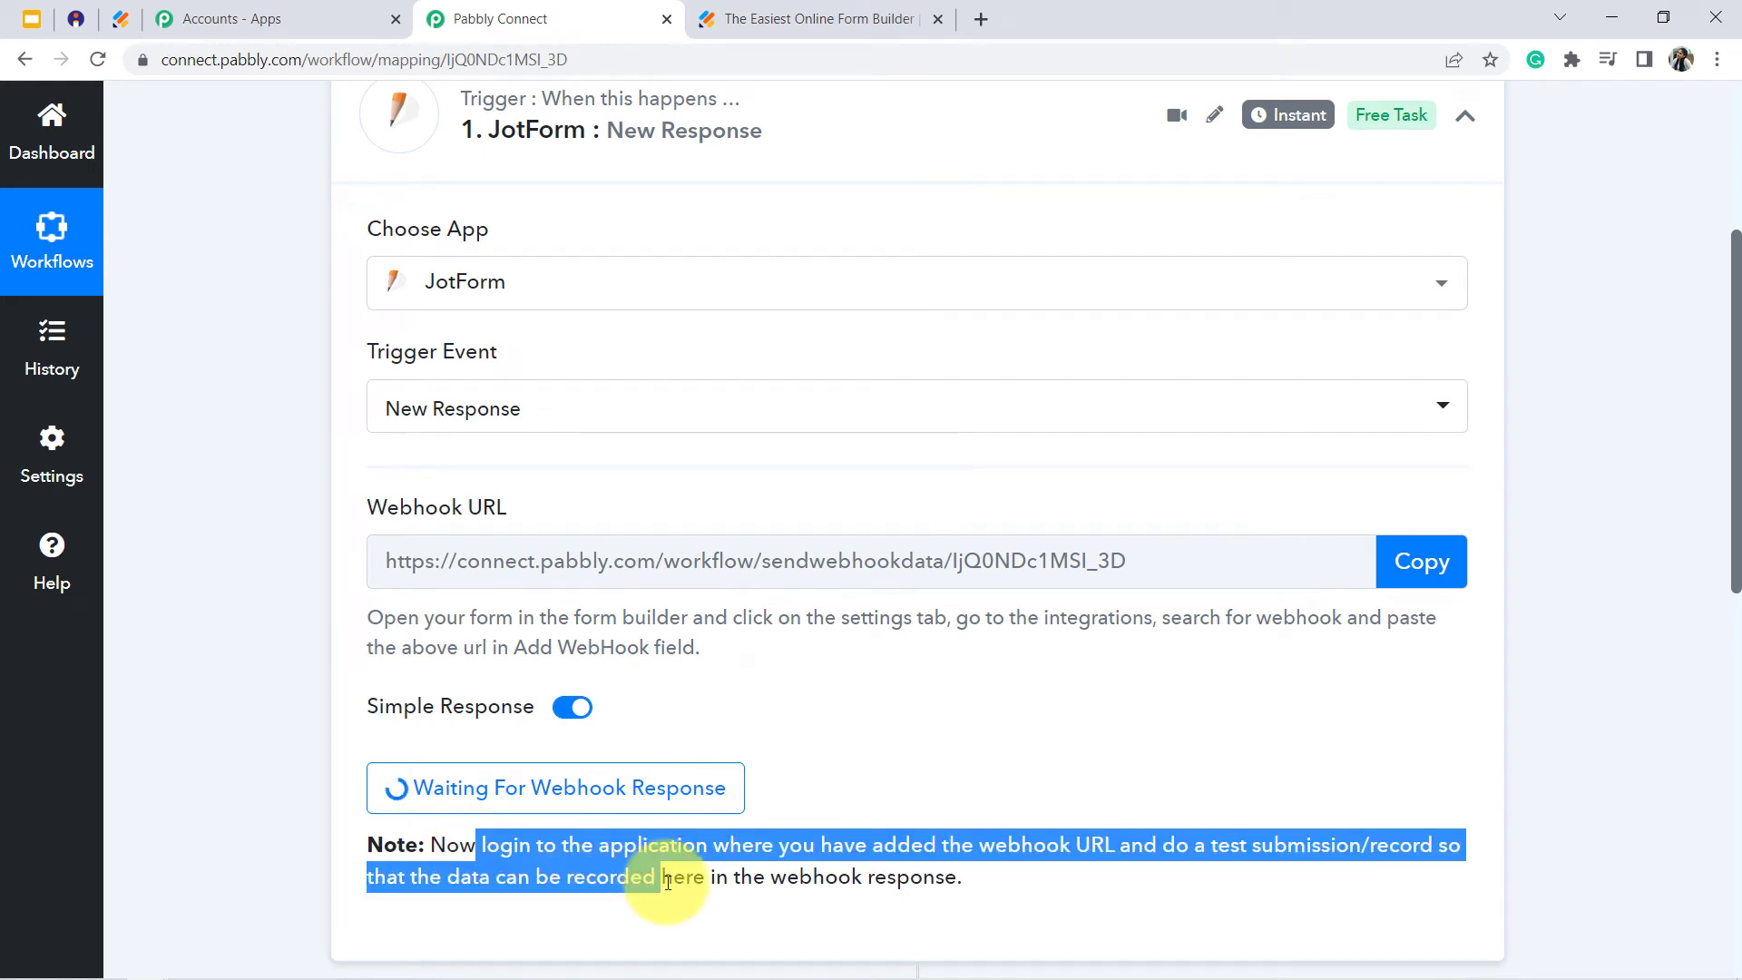
left_click(1065, 895)
- Switch to the published Jotform event registration form, reload it, and fill in the registrant's e-mail
left_click(785, 11)
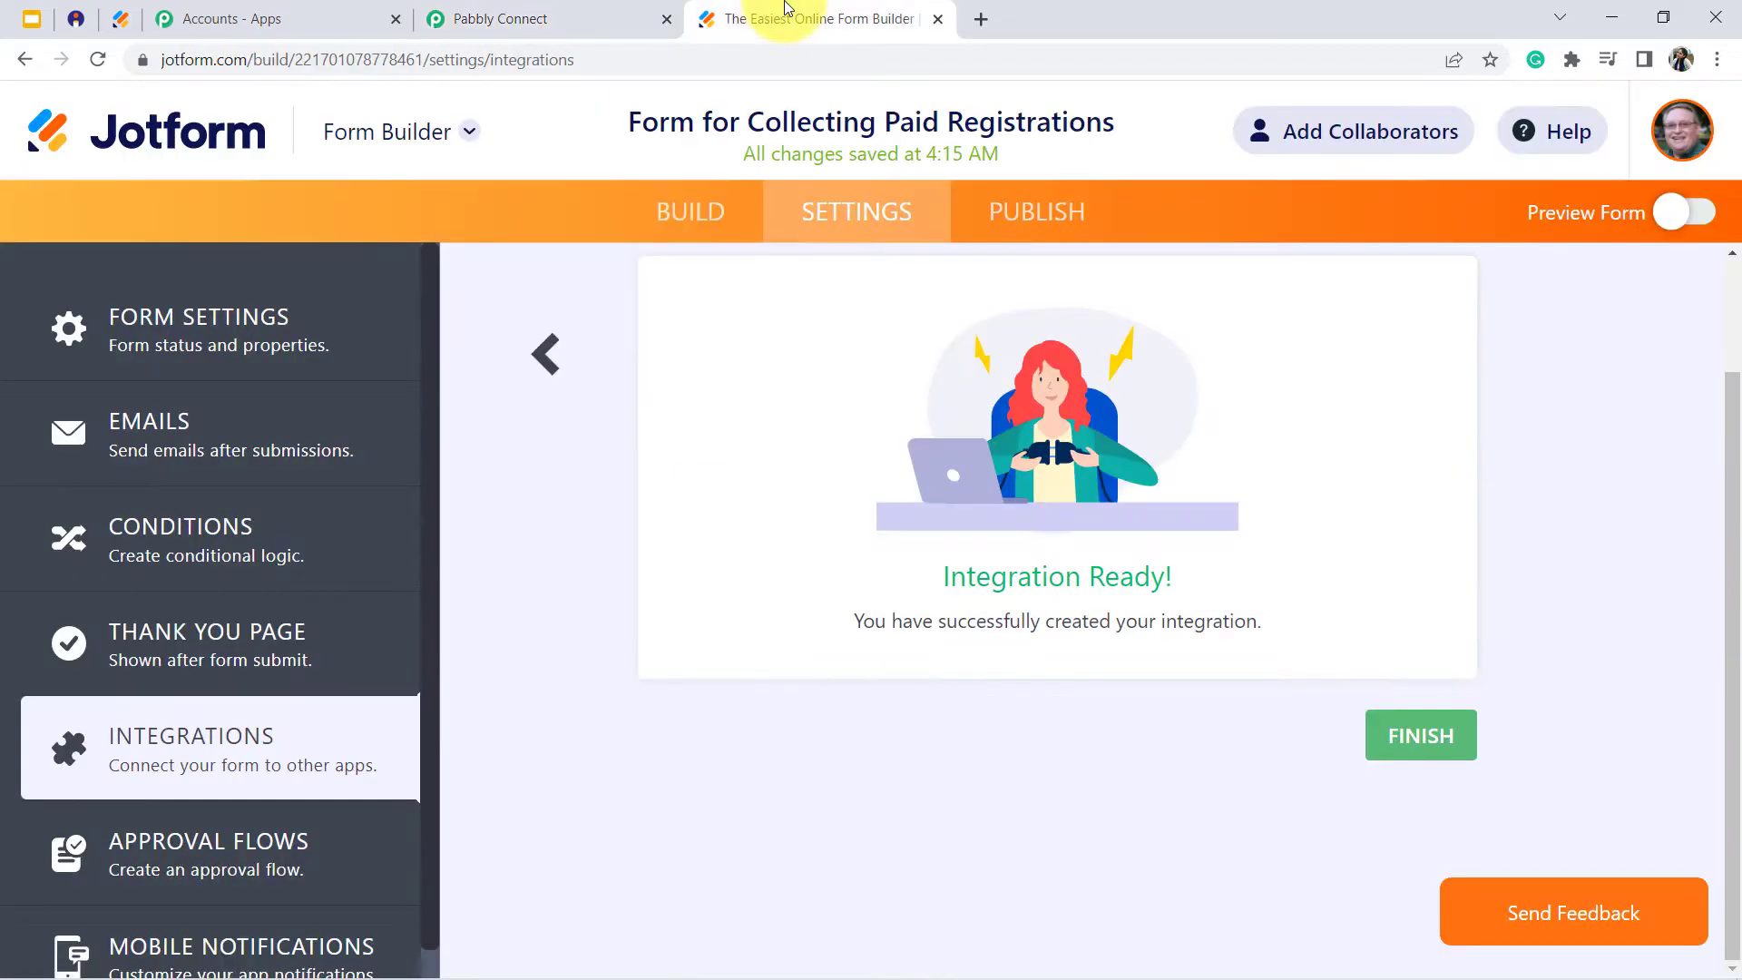
left_click(120, 17)
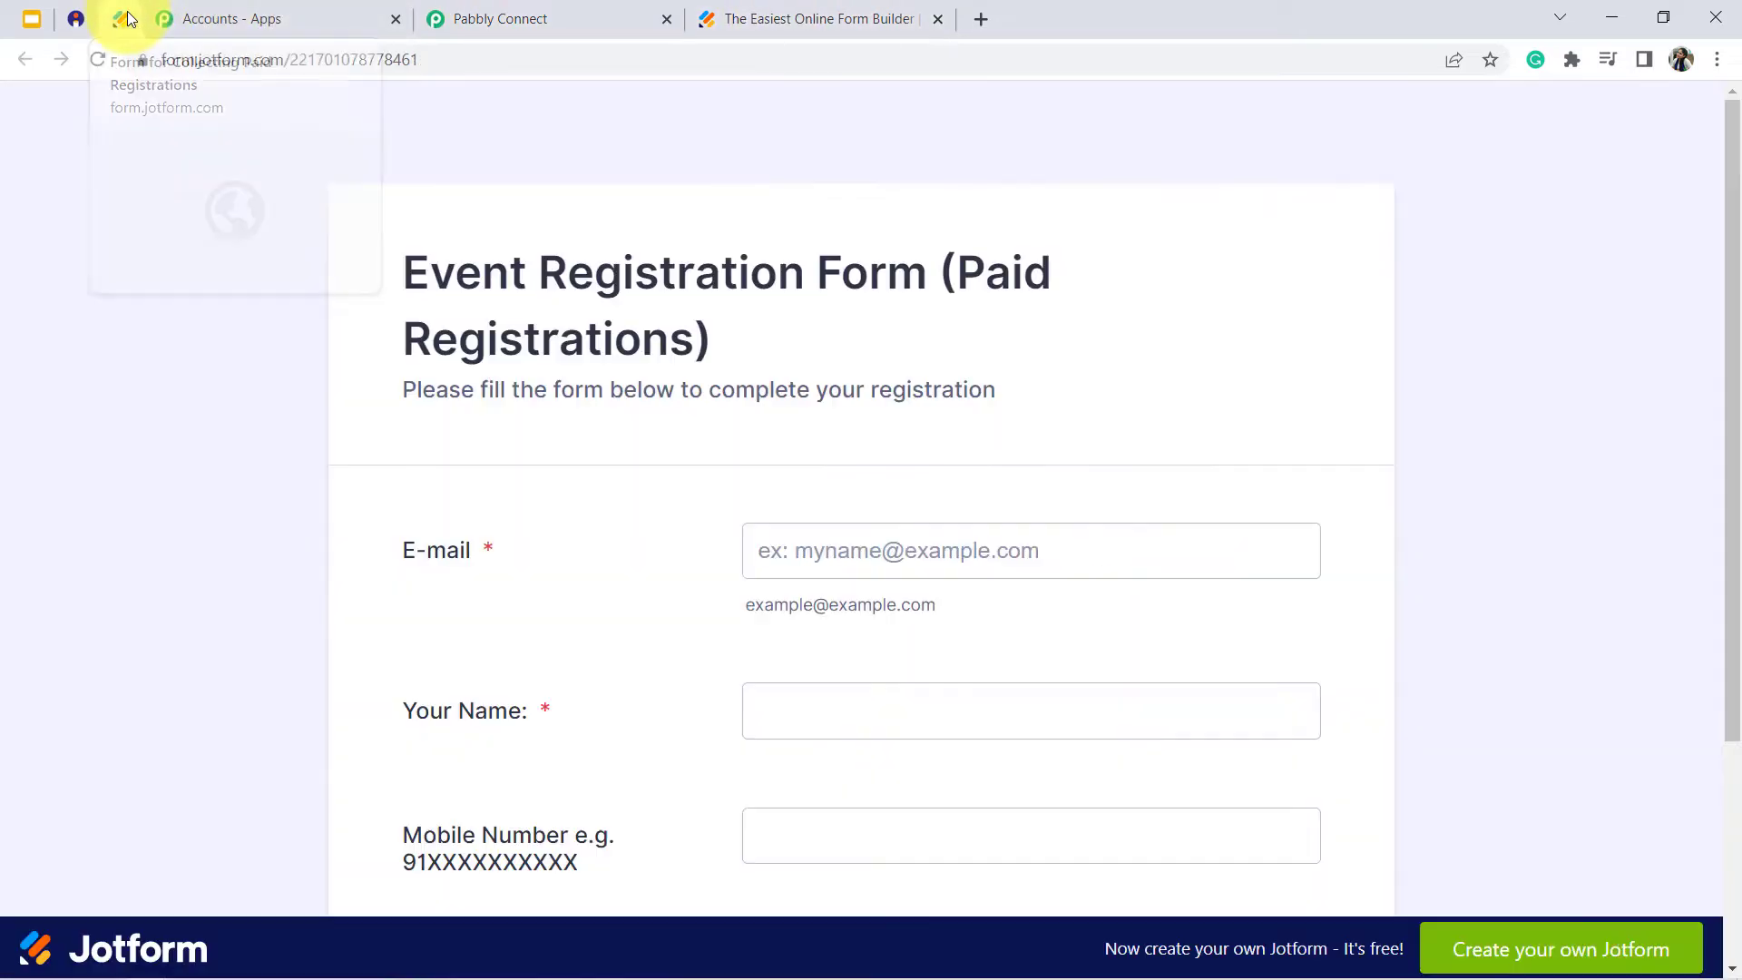
left_click(100, 60)
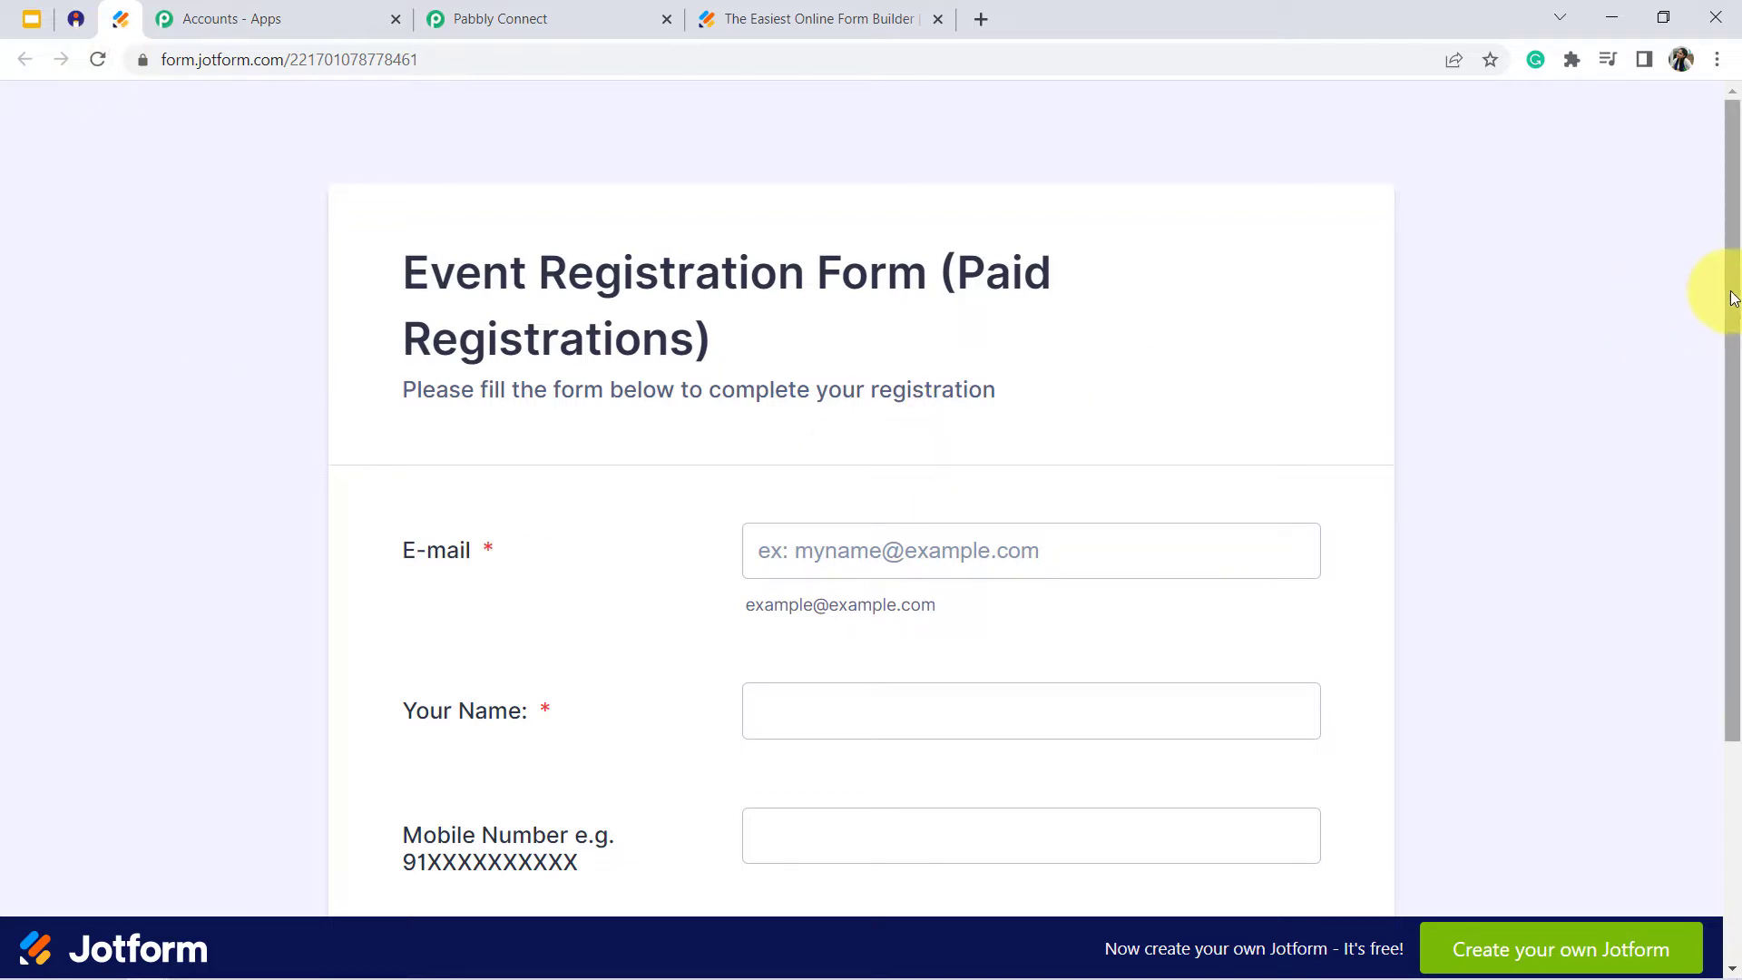
left_click_drag(1731, 294, 1730, 350)
left_click(894, 467)
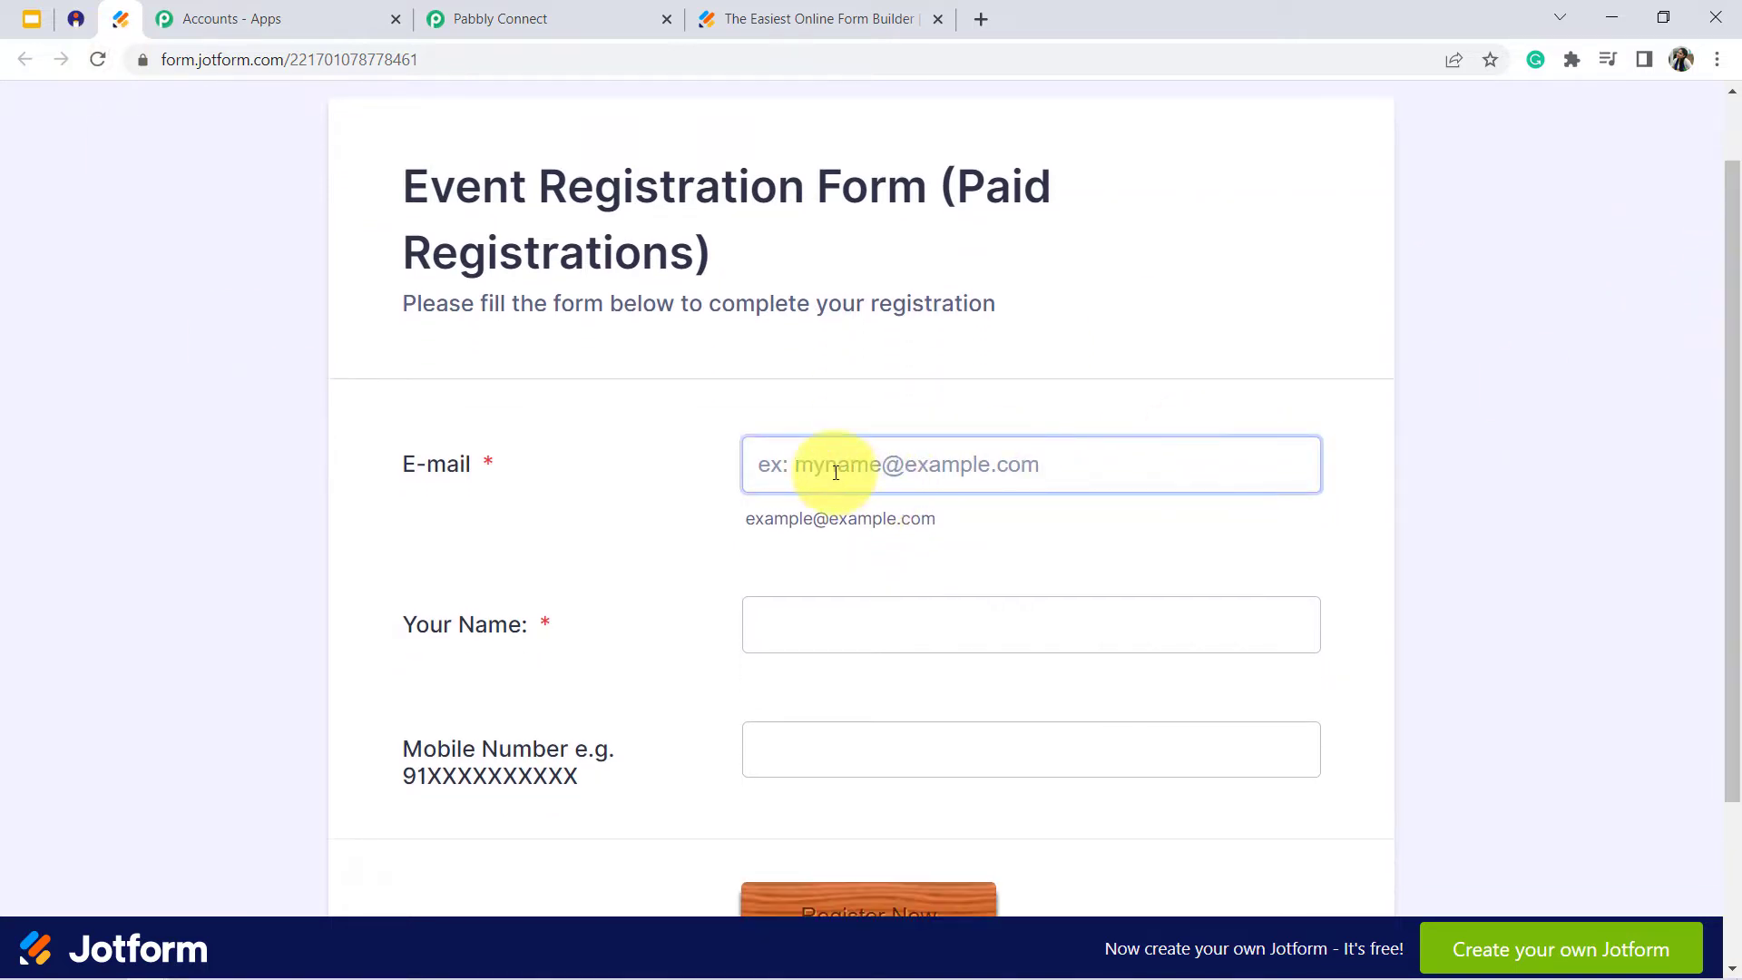
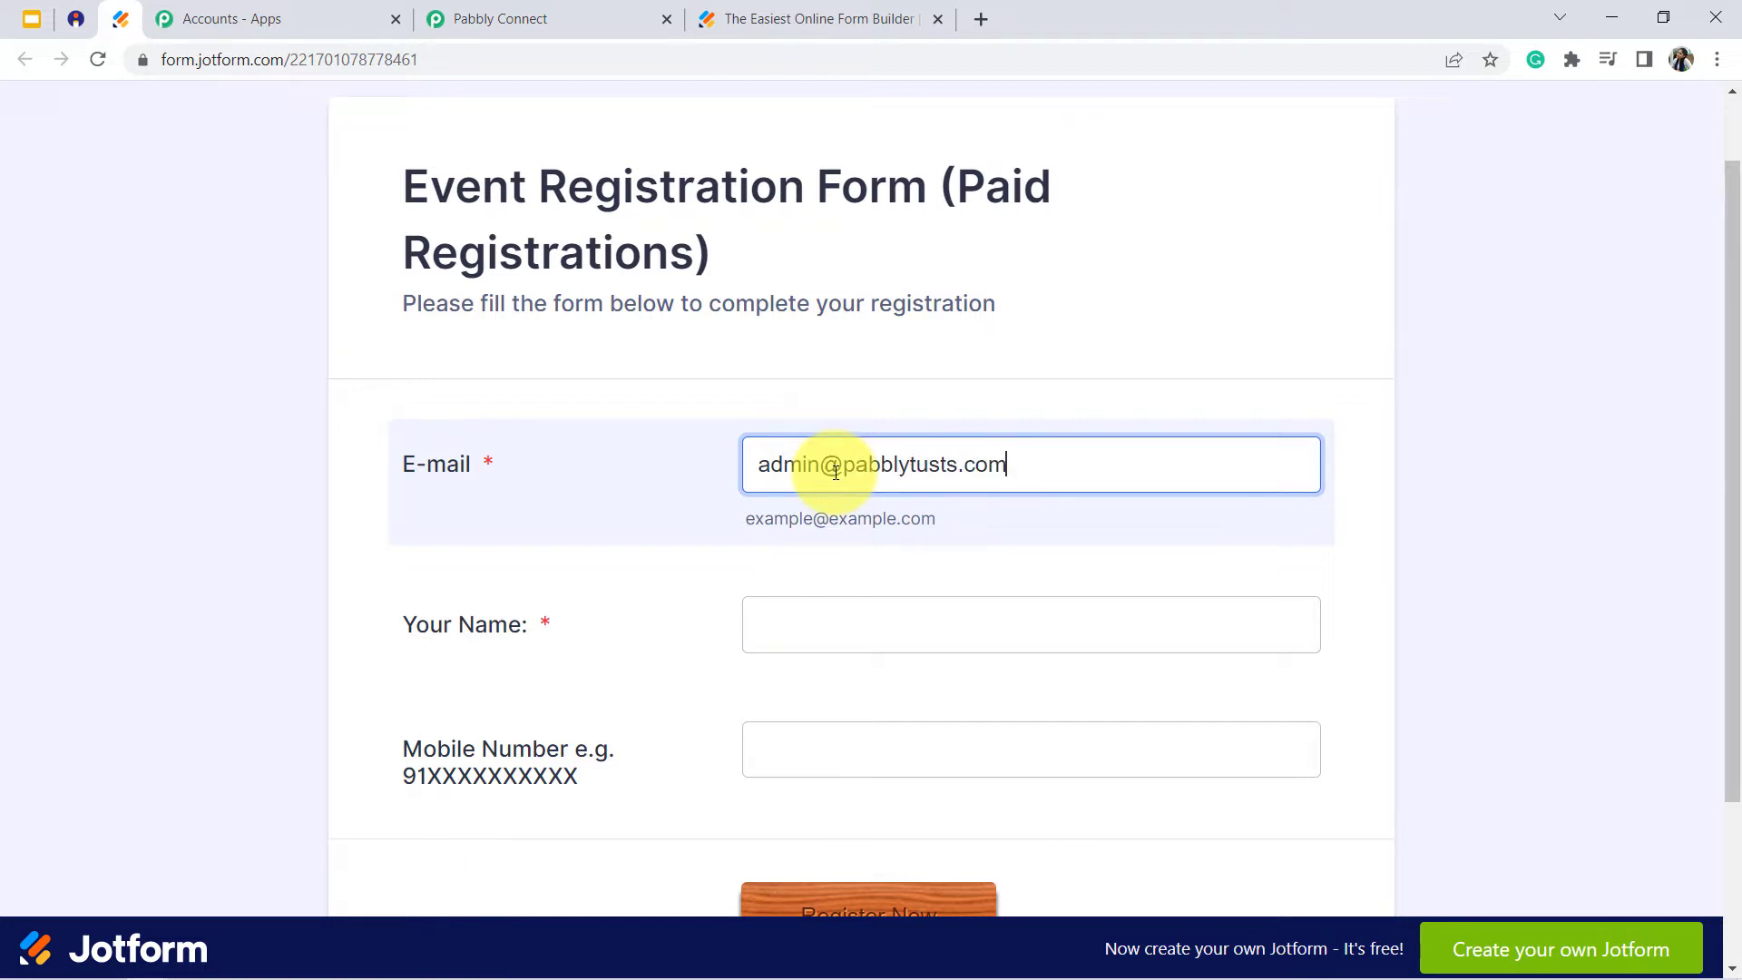
- Enter "Pabbly Testing" as the name, fill in the mobile number, and submit the registration form
key("Tab")
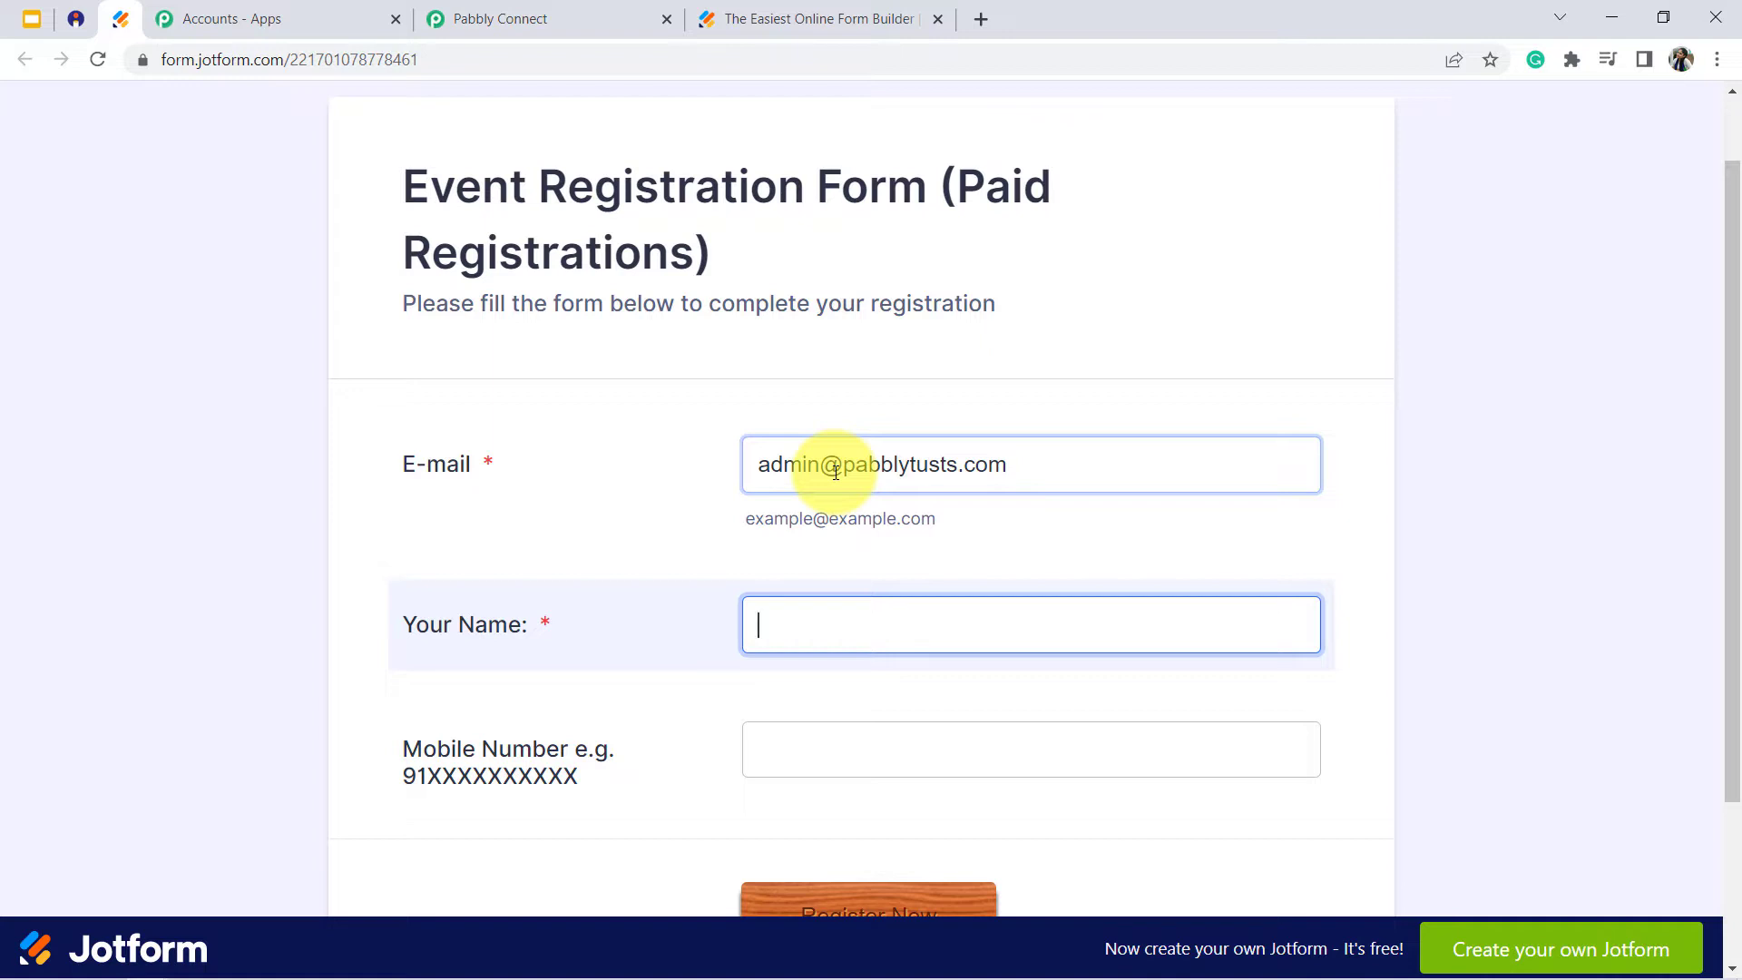
type("Pabbly Tes")
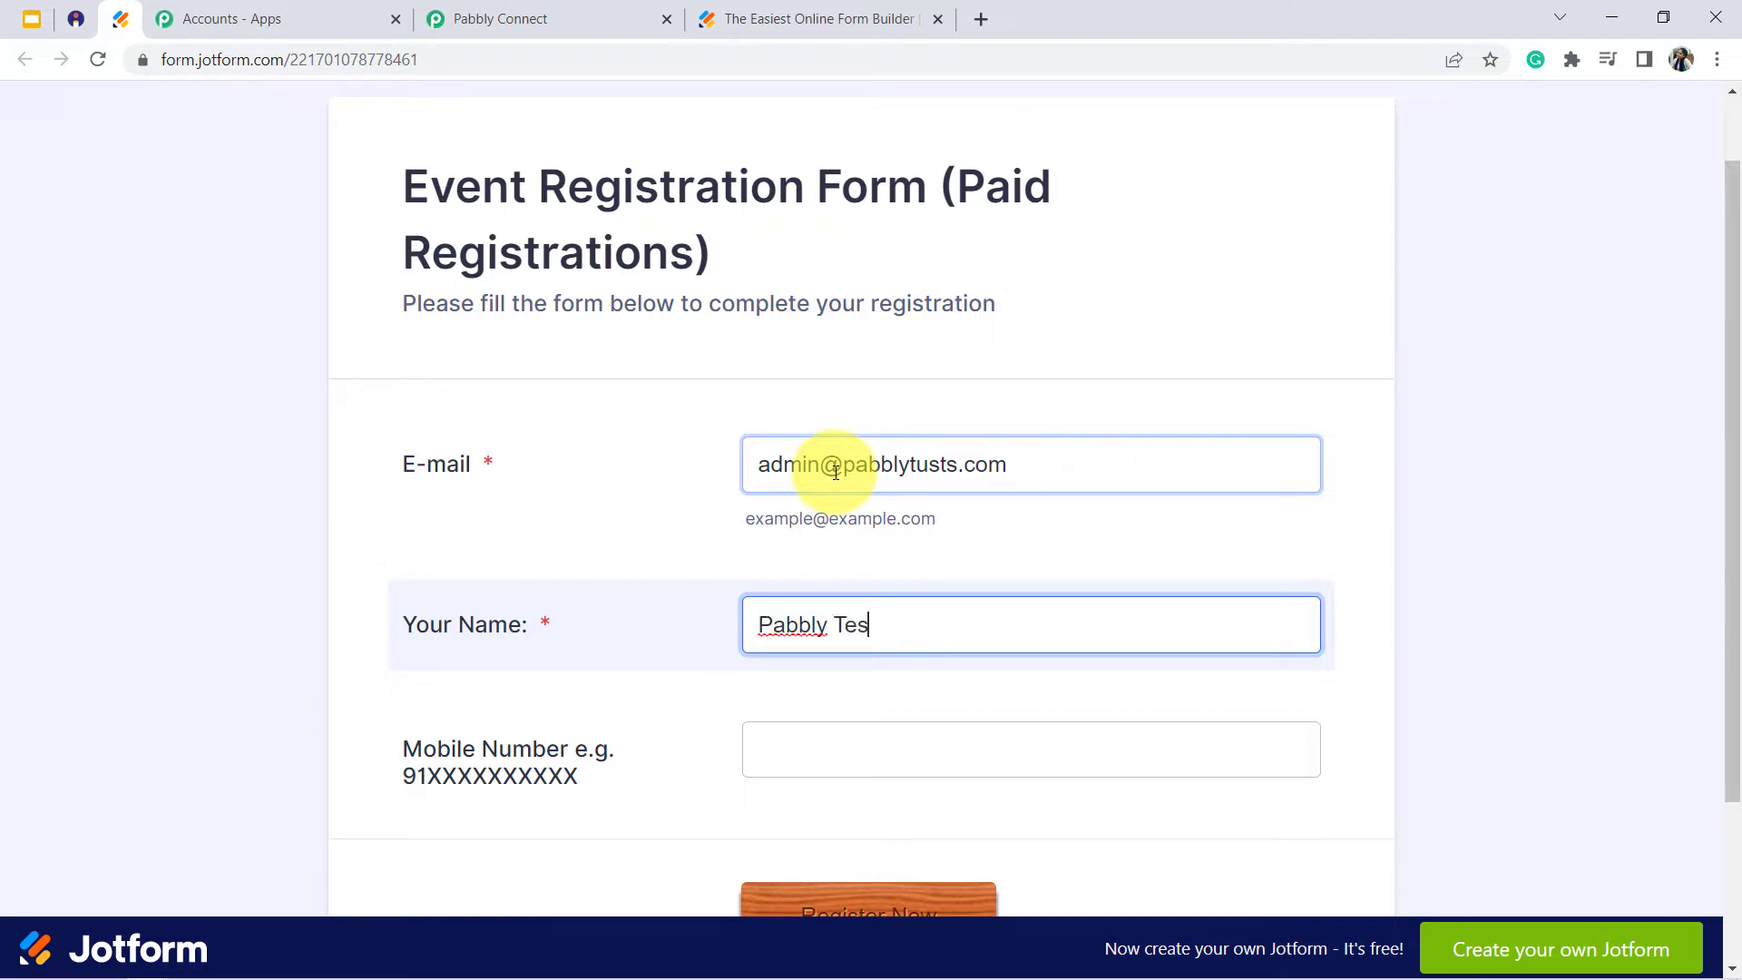
type("ting")
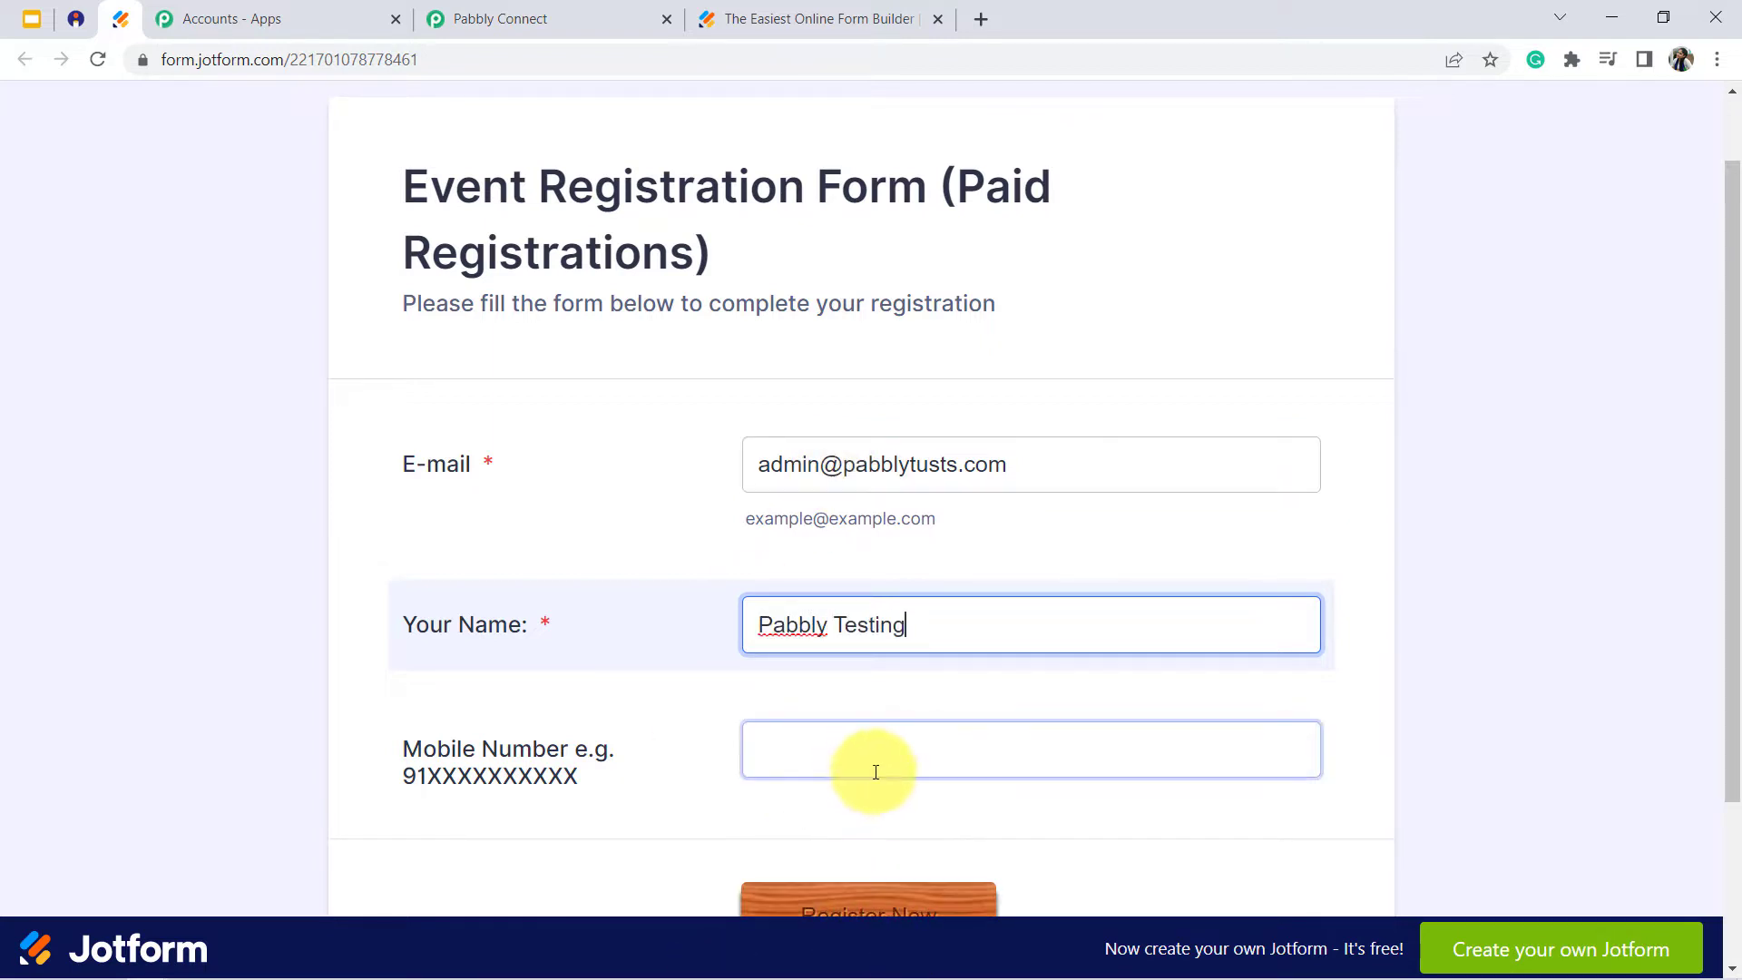
left_click(802, 748)
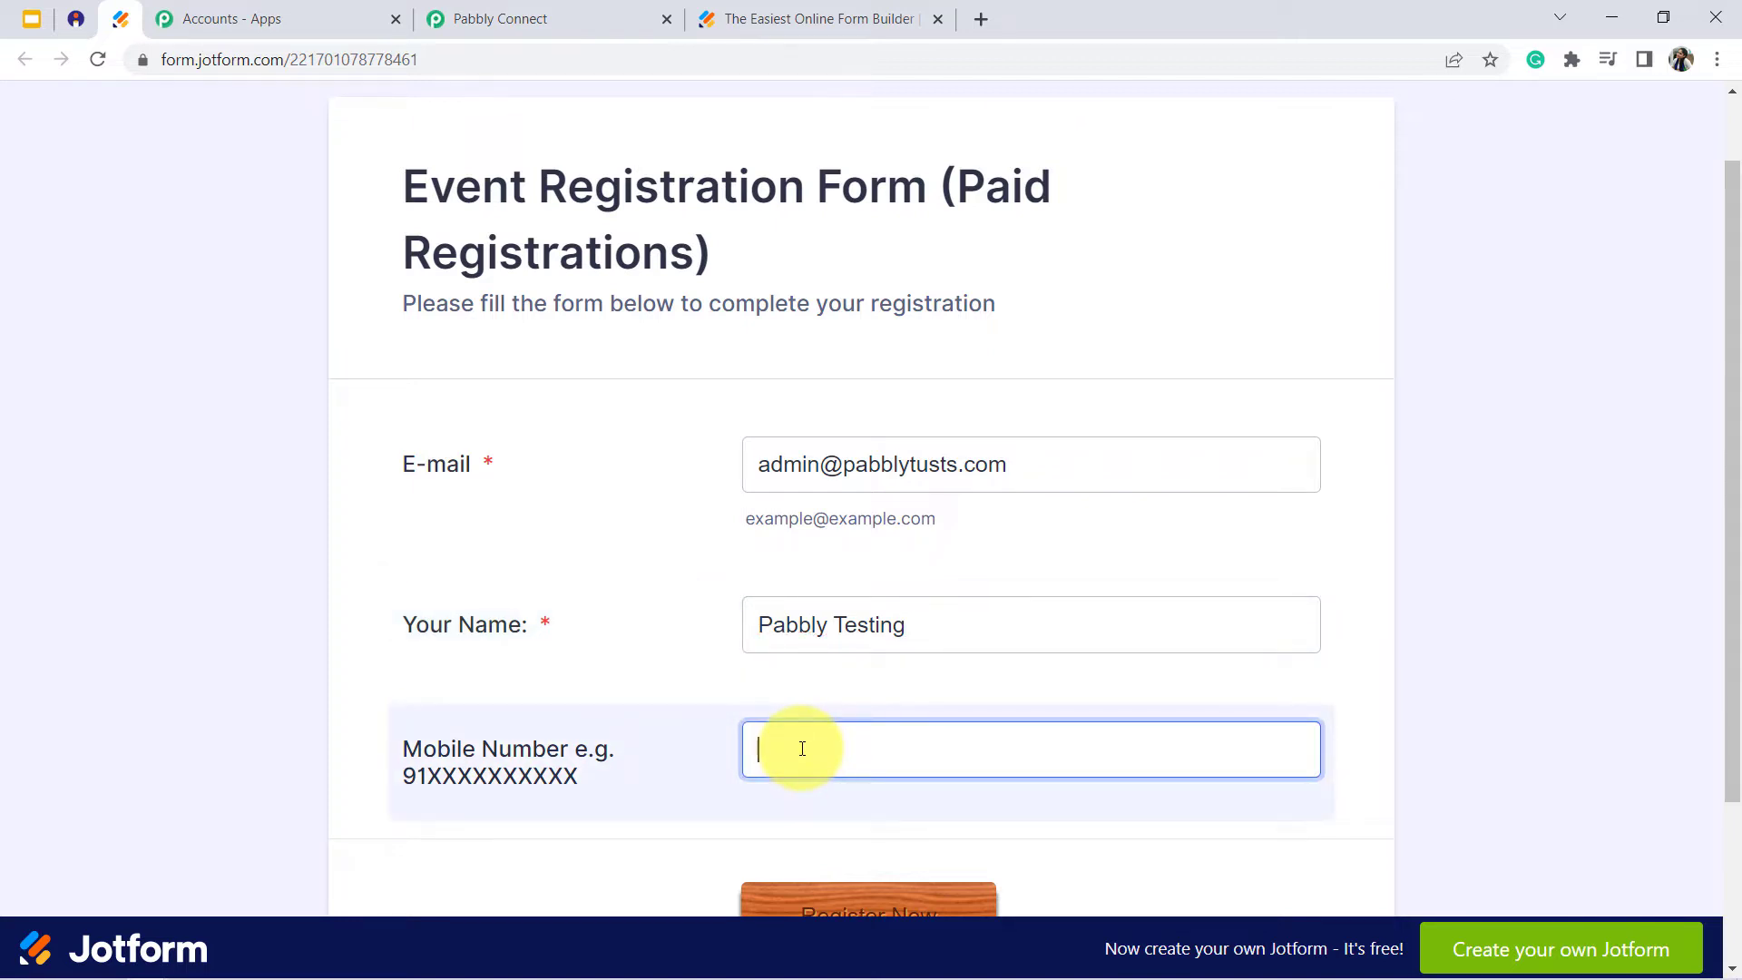
scroll(802, 749, "down", 3)
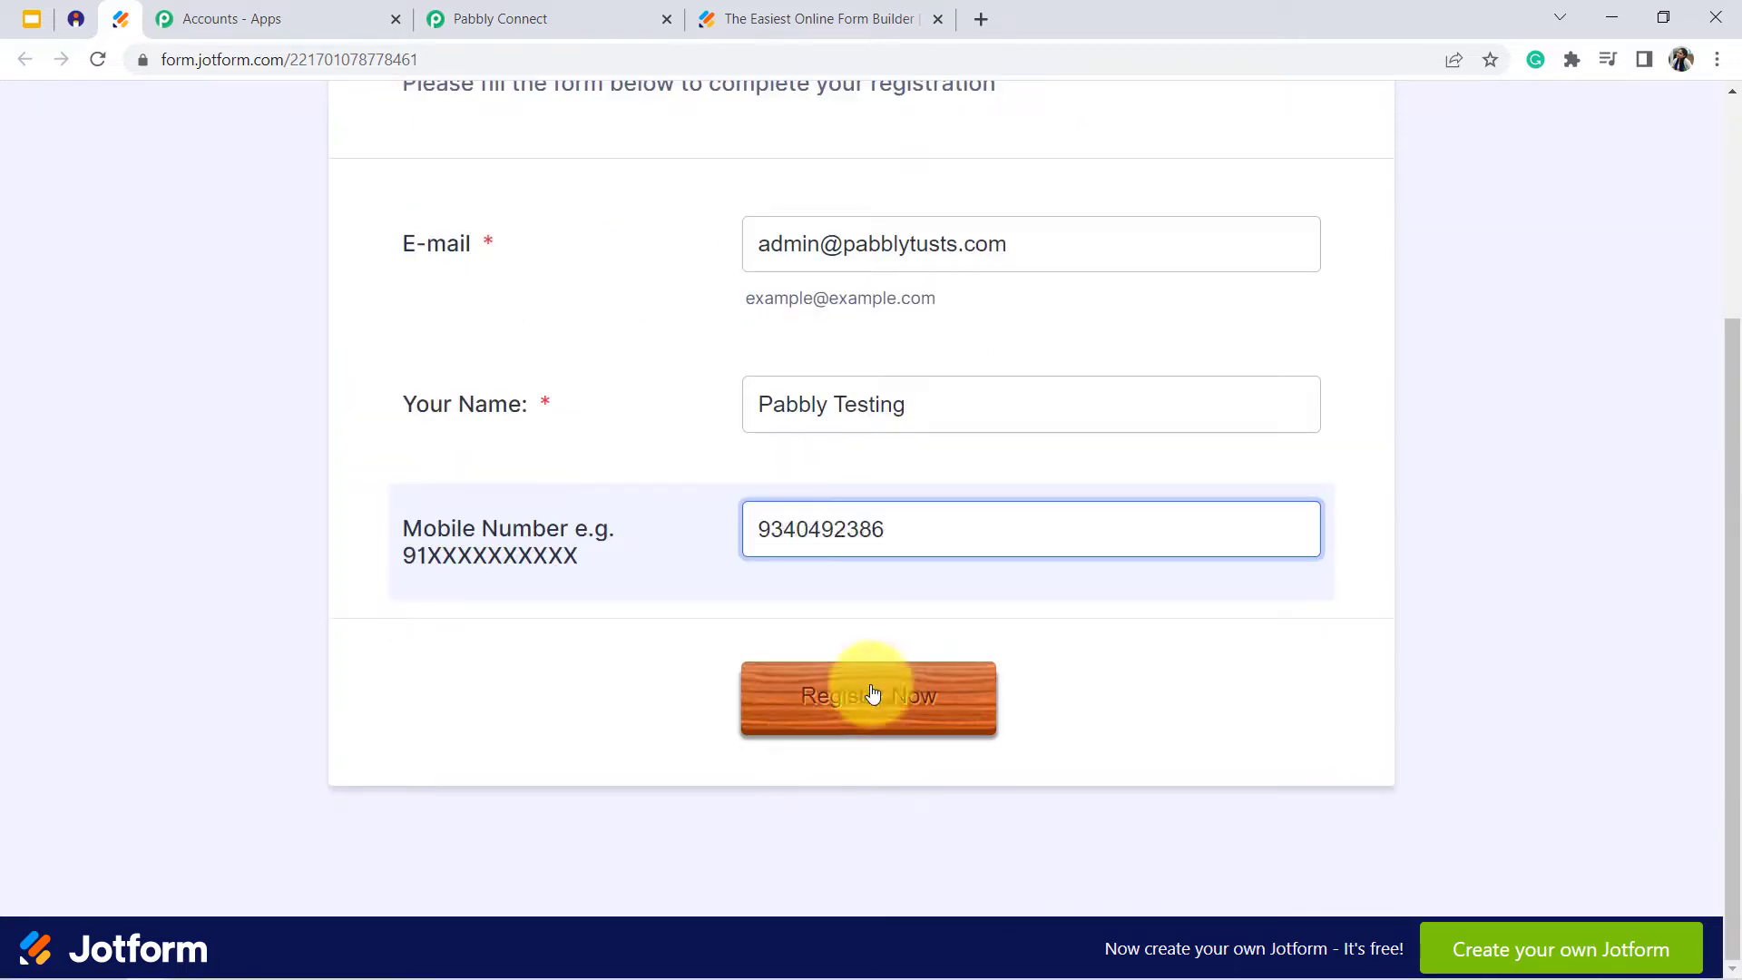
left_click(869, 698)
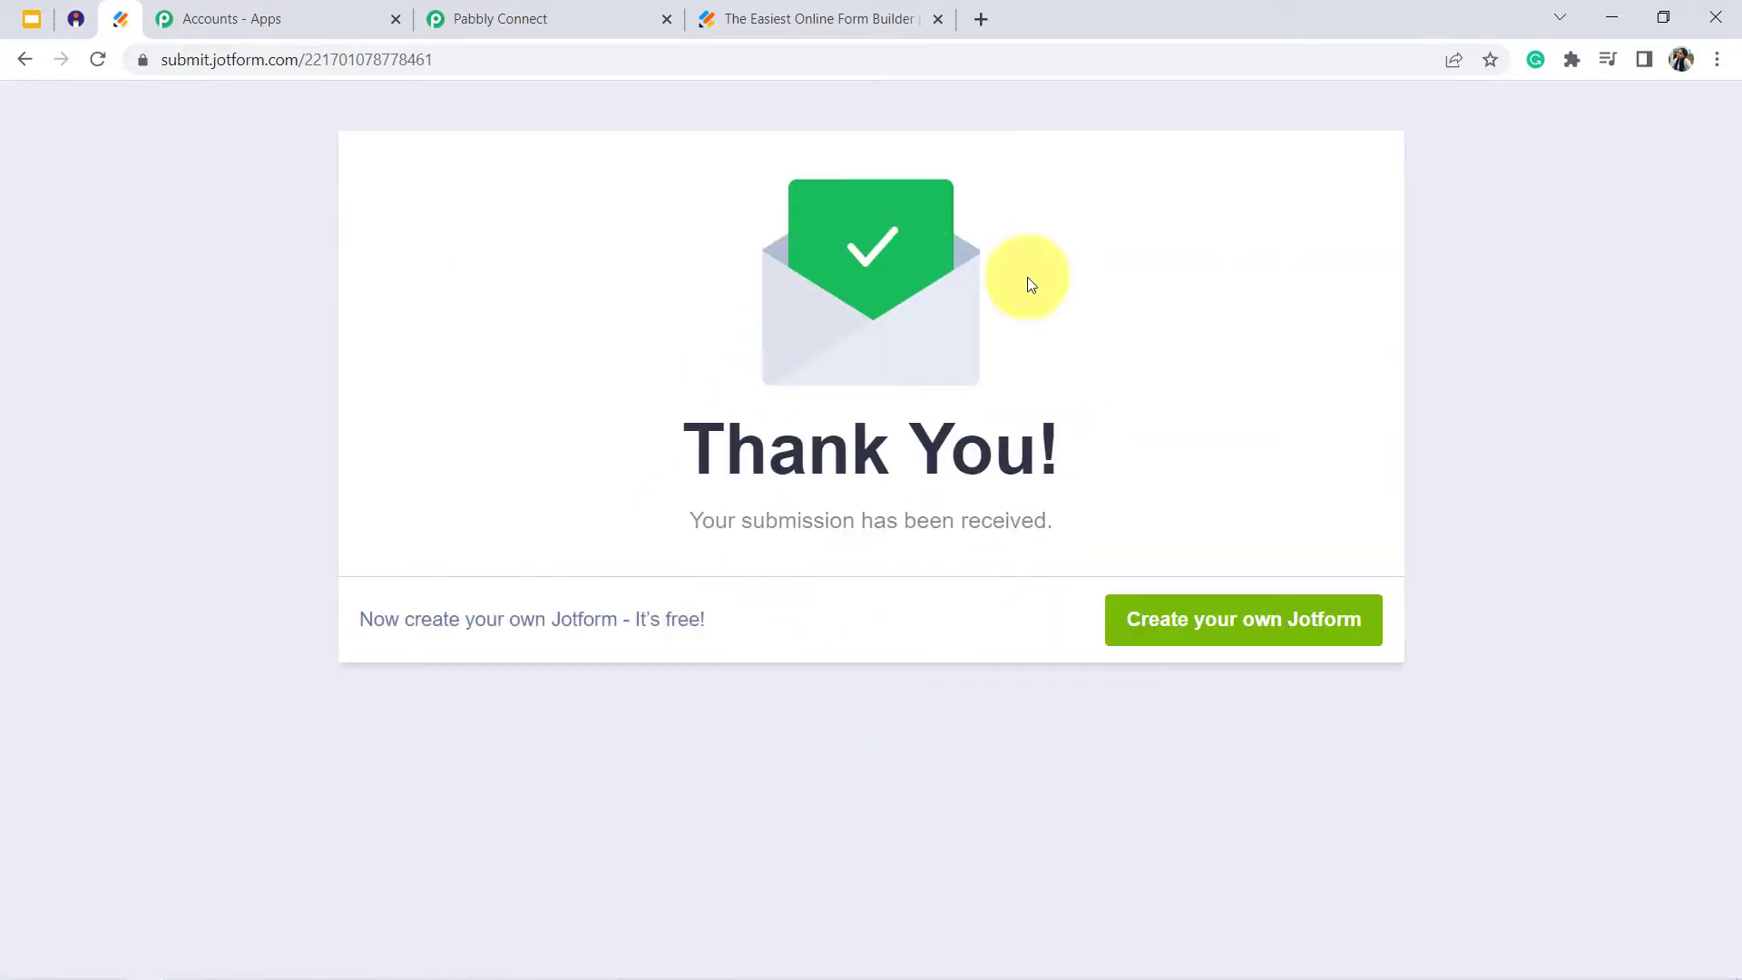
- Return to Pabbly Connect and examine the received webhook response, checking the submitted e-mail, name and mobile number fields
left_click(565, 8)
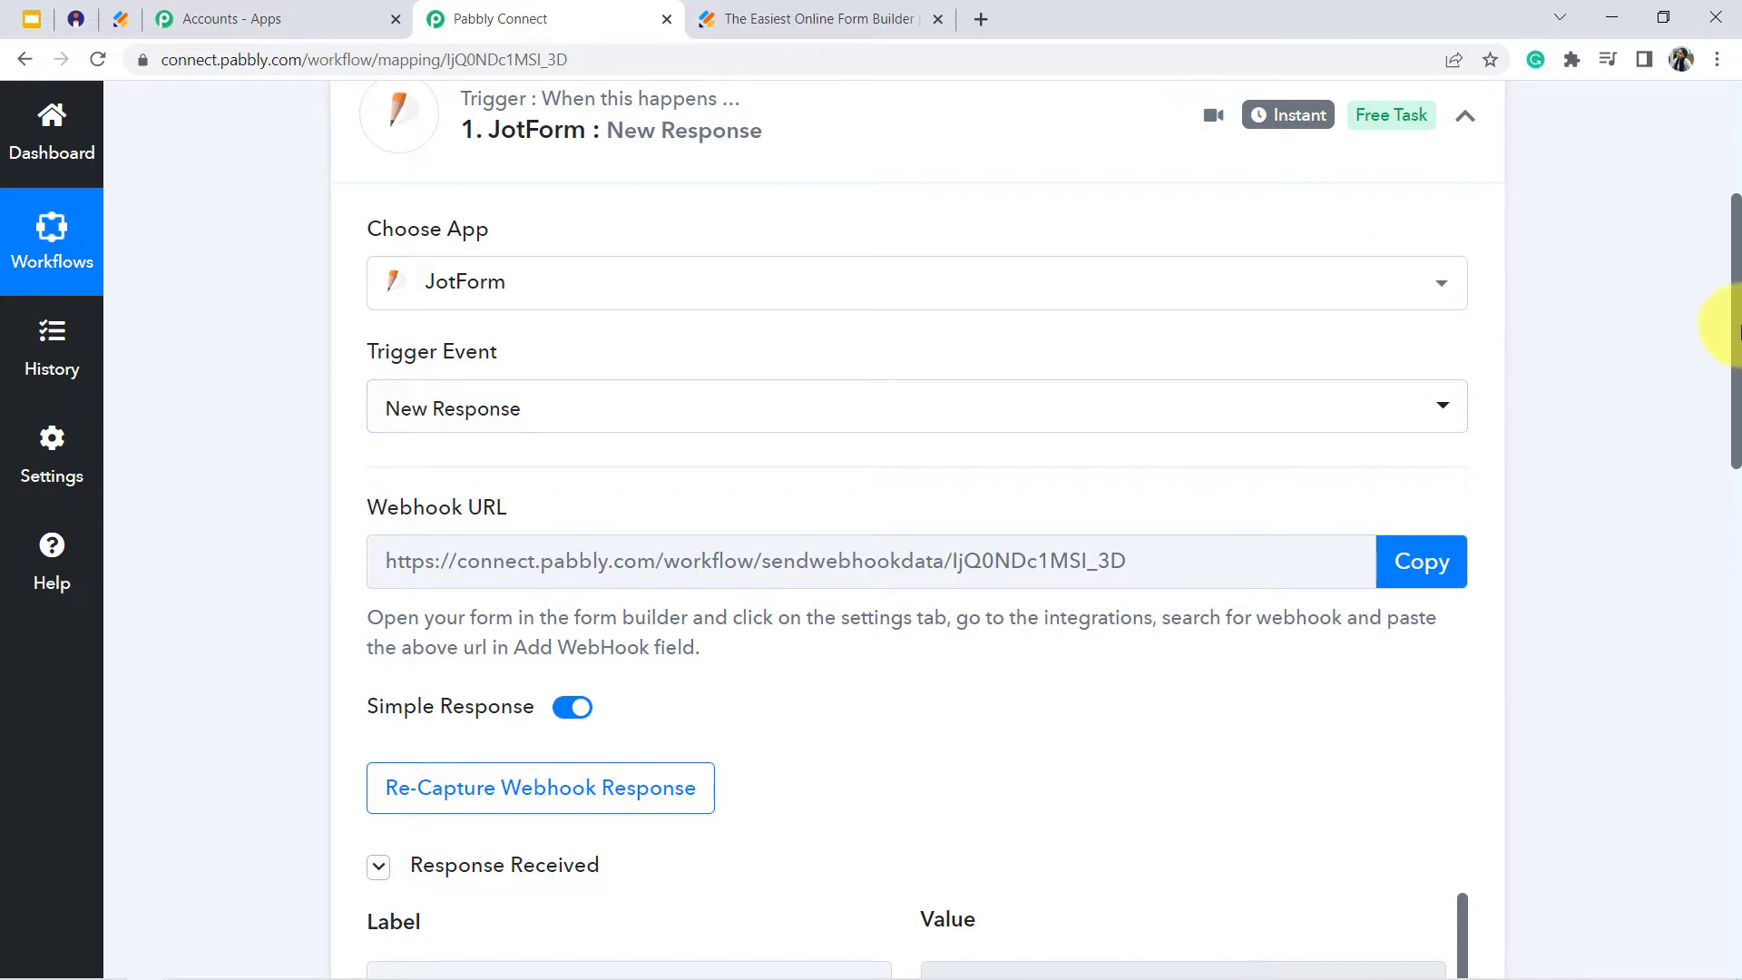
left_click_drag(1737, 318, 1737, 546)
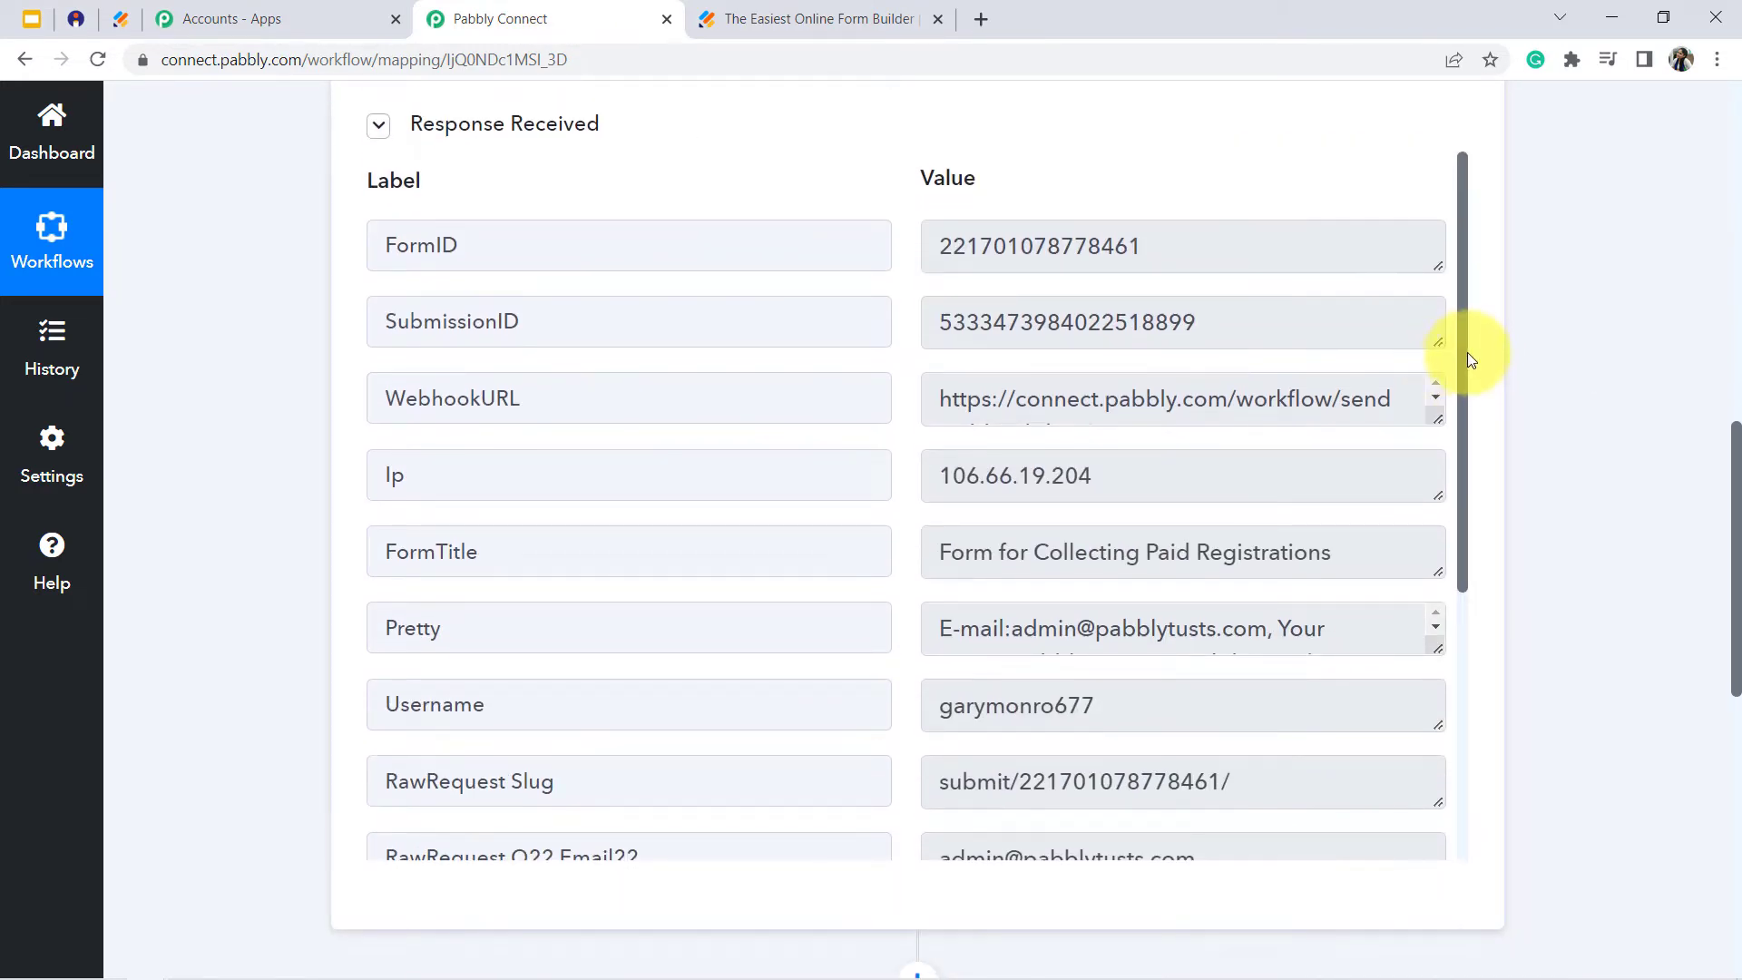
left_click_drag(1463, 352, 1468, 463)
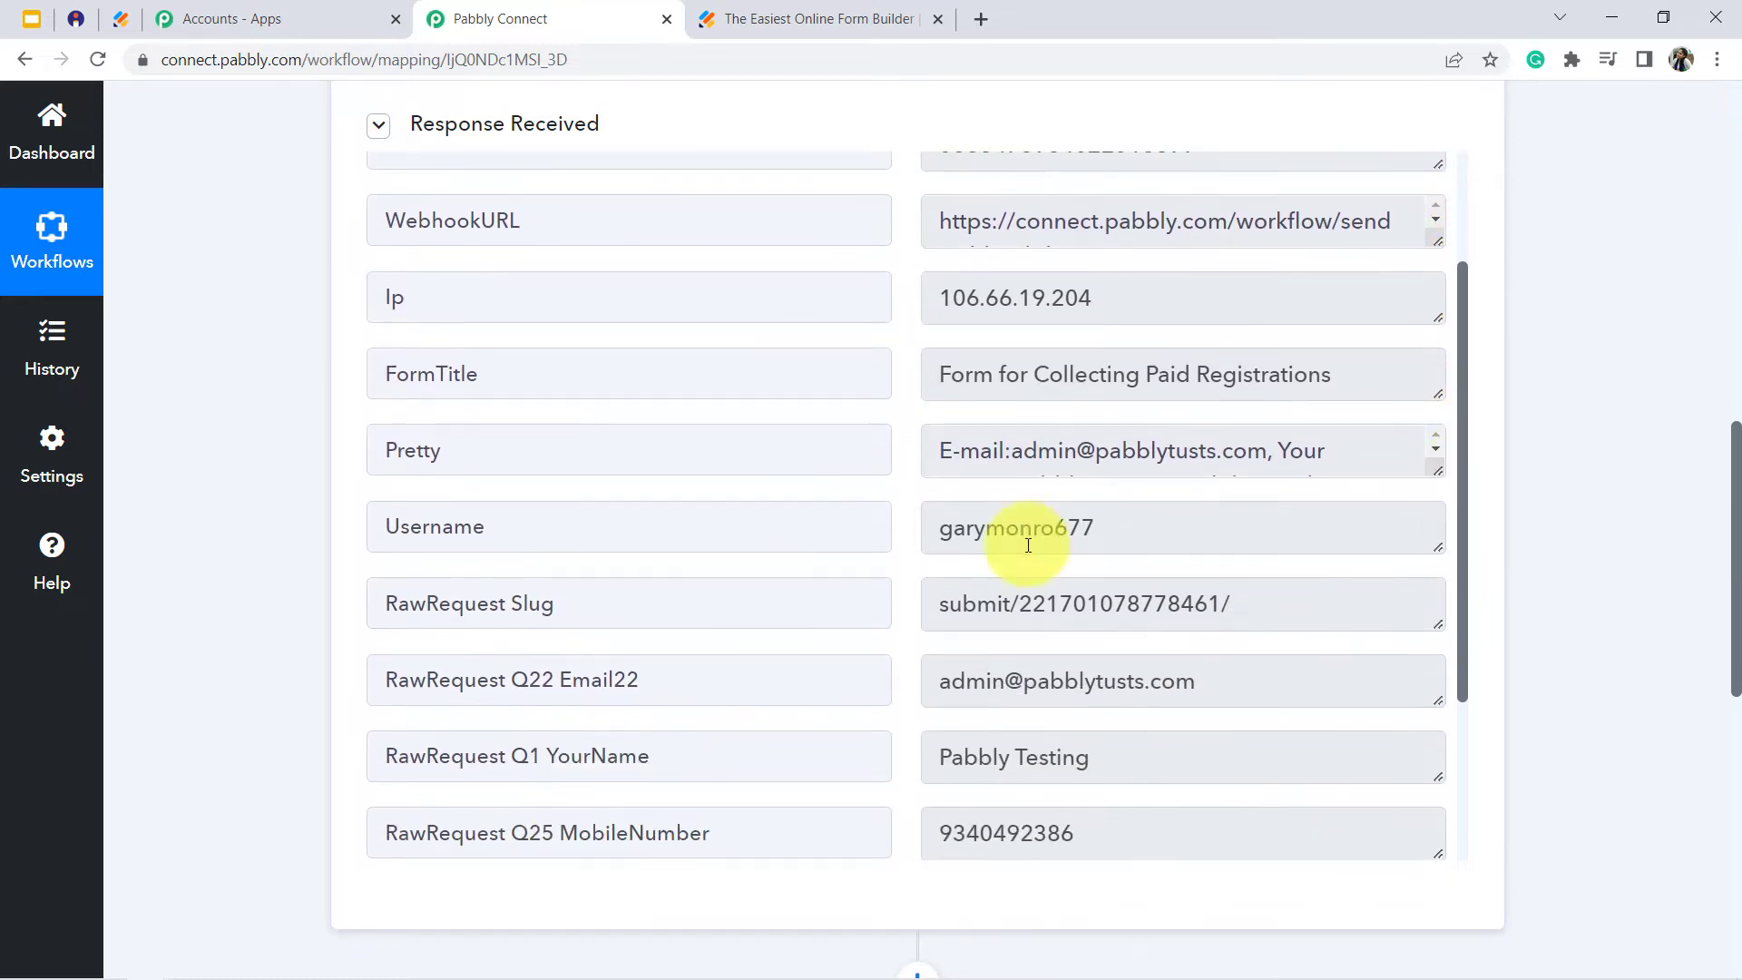
left_click(1019, 684)
triple_click(1026, 688)
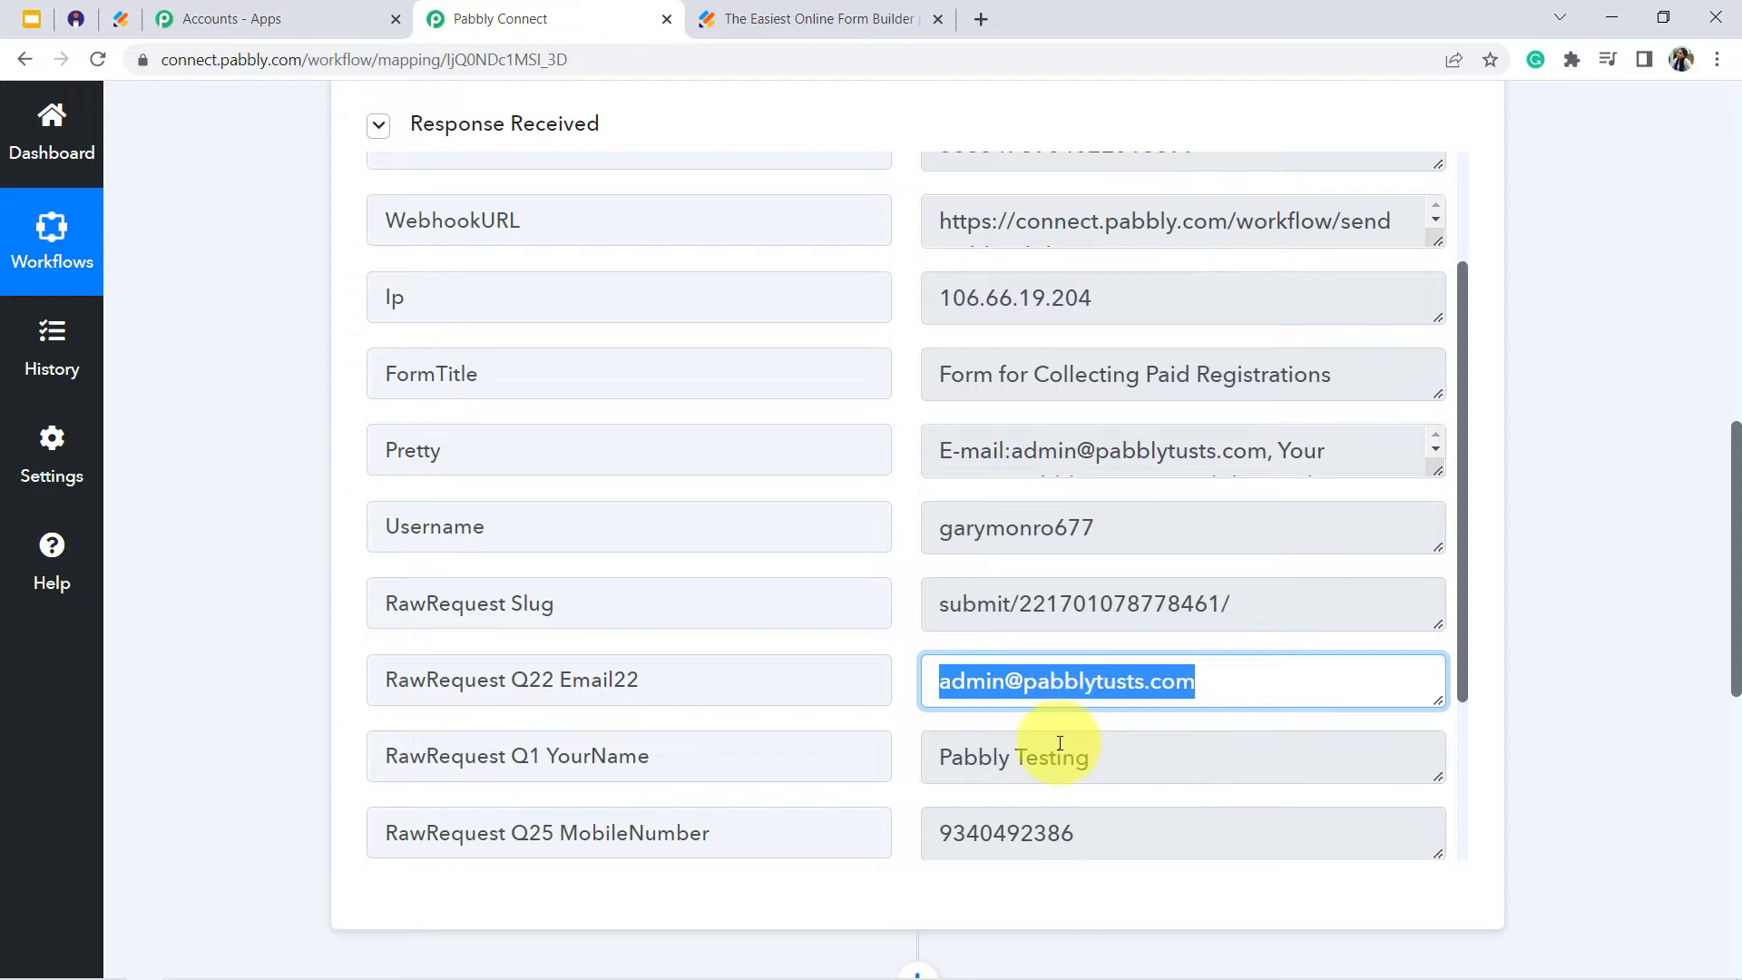
double_click(1057, 754)
triple_click(1116, 680)
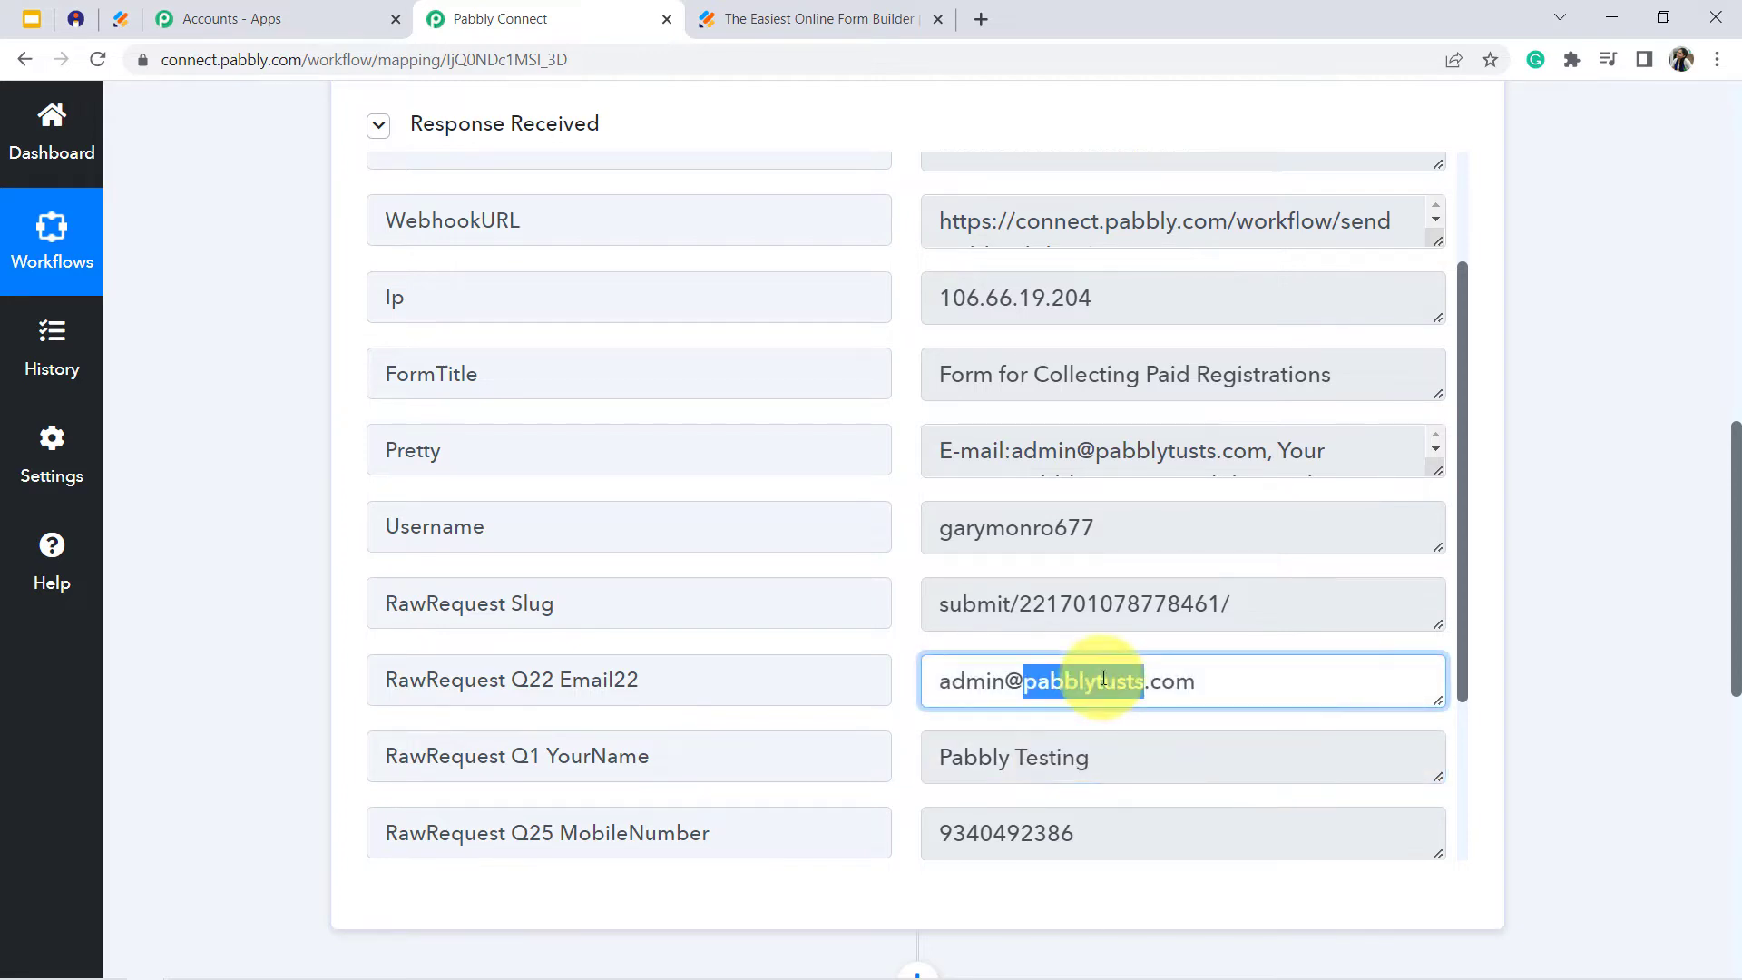
left_click(1068, 754)
triple_click(1068, 754)
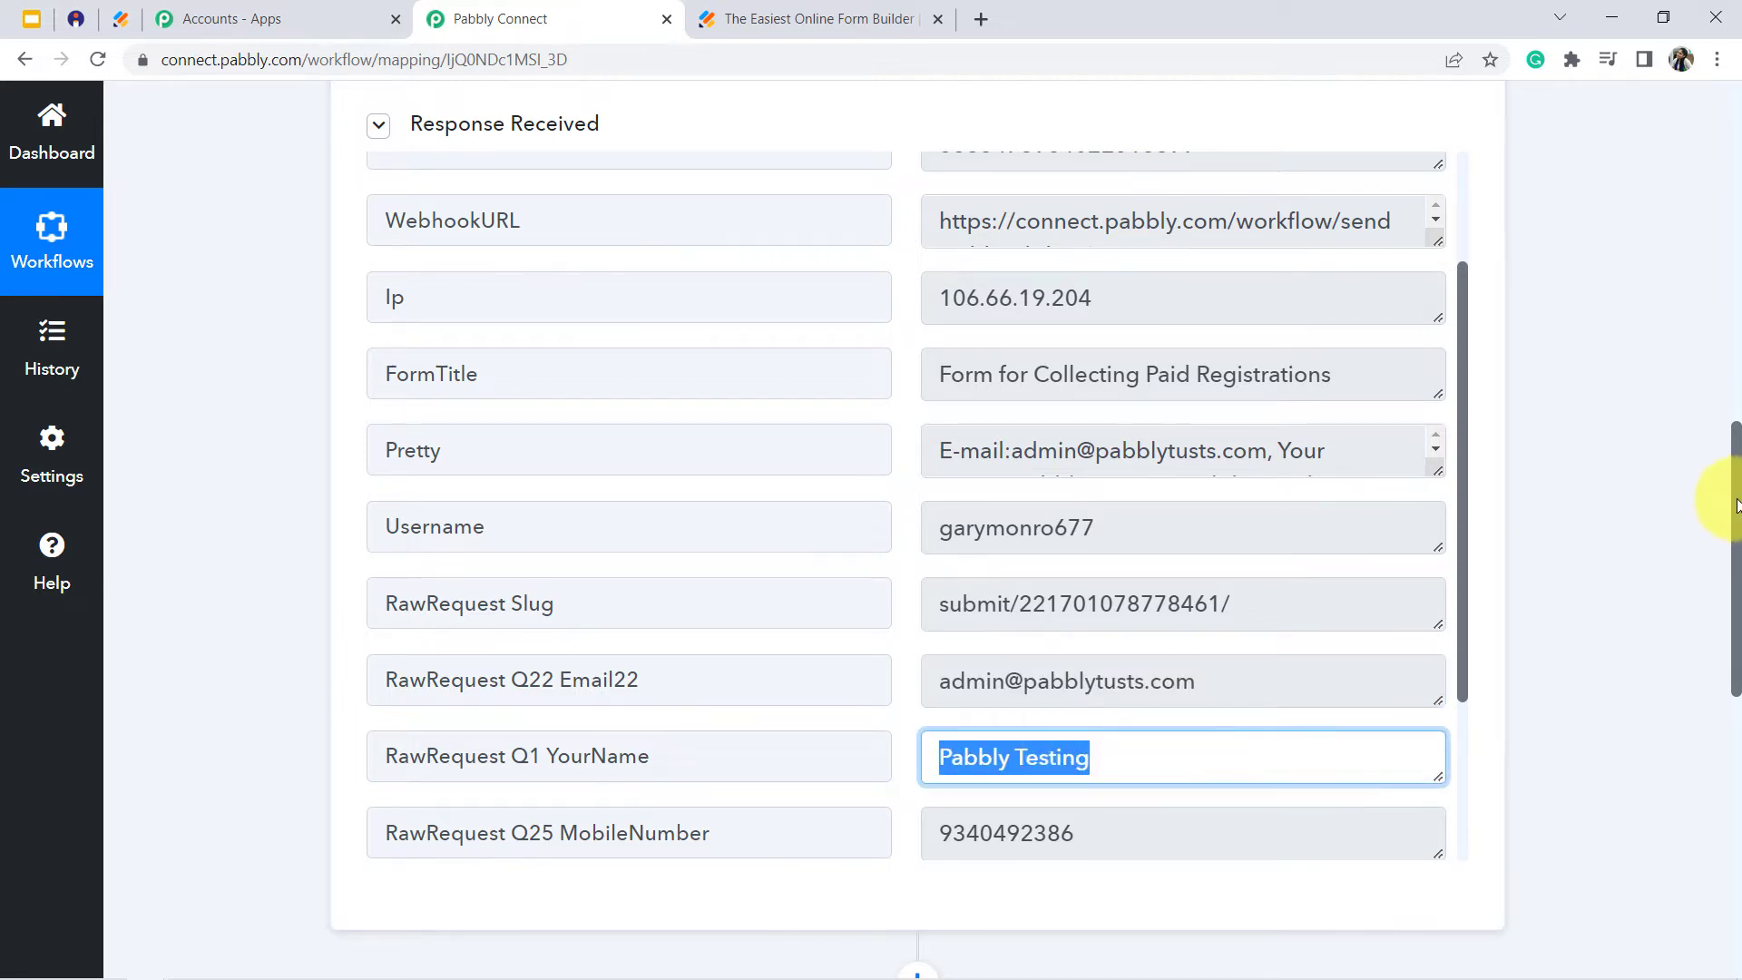
- Set the workflow's second step to the Instamojo app with the Create Payment Link action event
left_click_drag(1735, 544, 1734, 886)
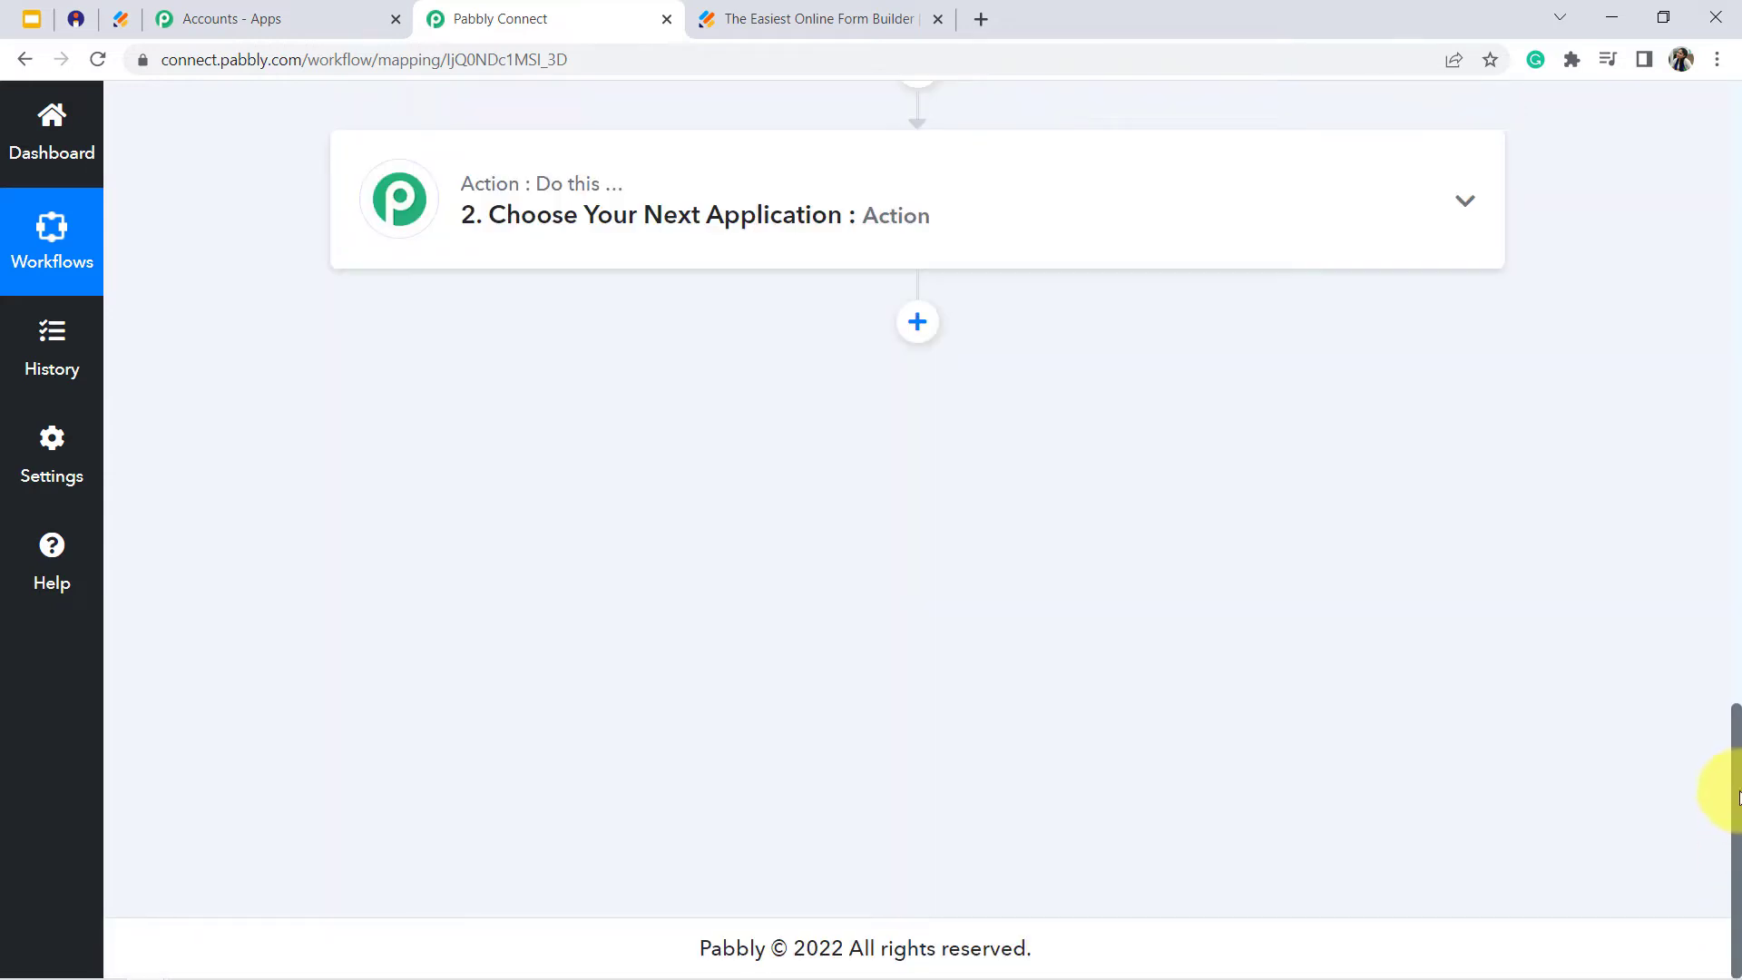
left_click(726, 188)
left_click(445, 366)
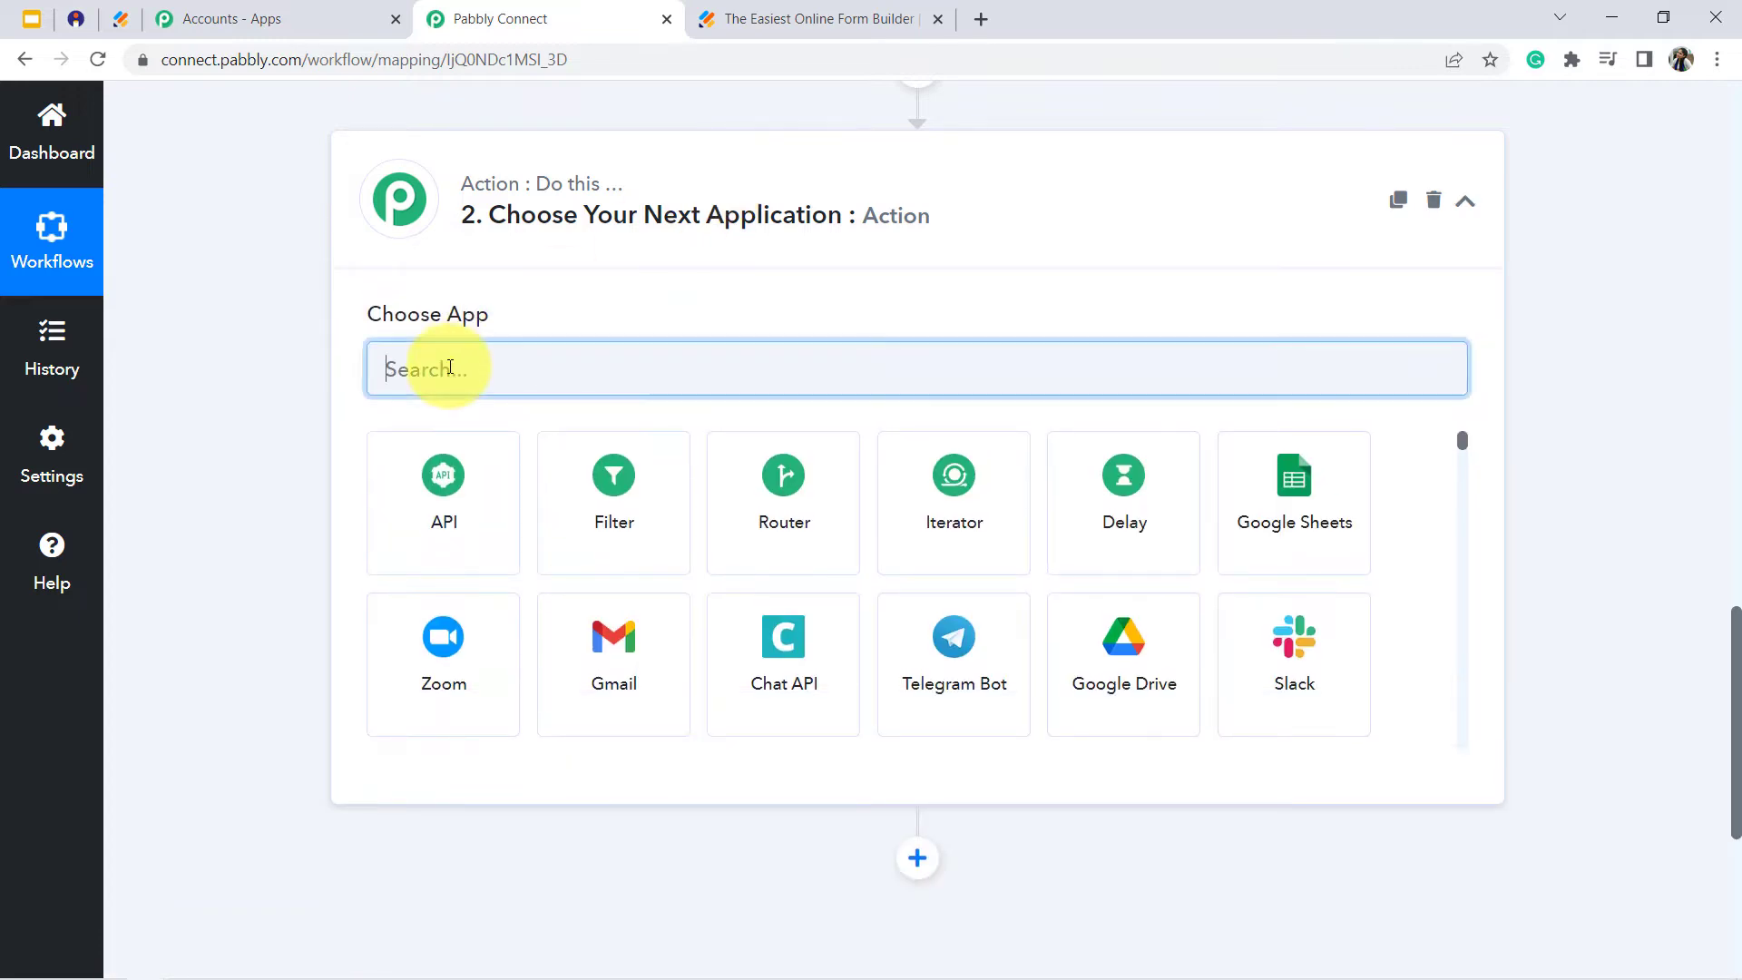
type("inst")
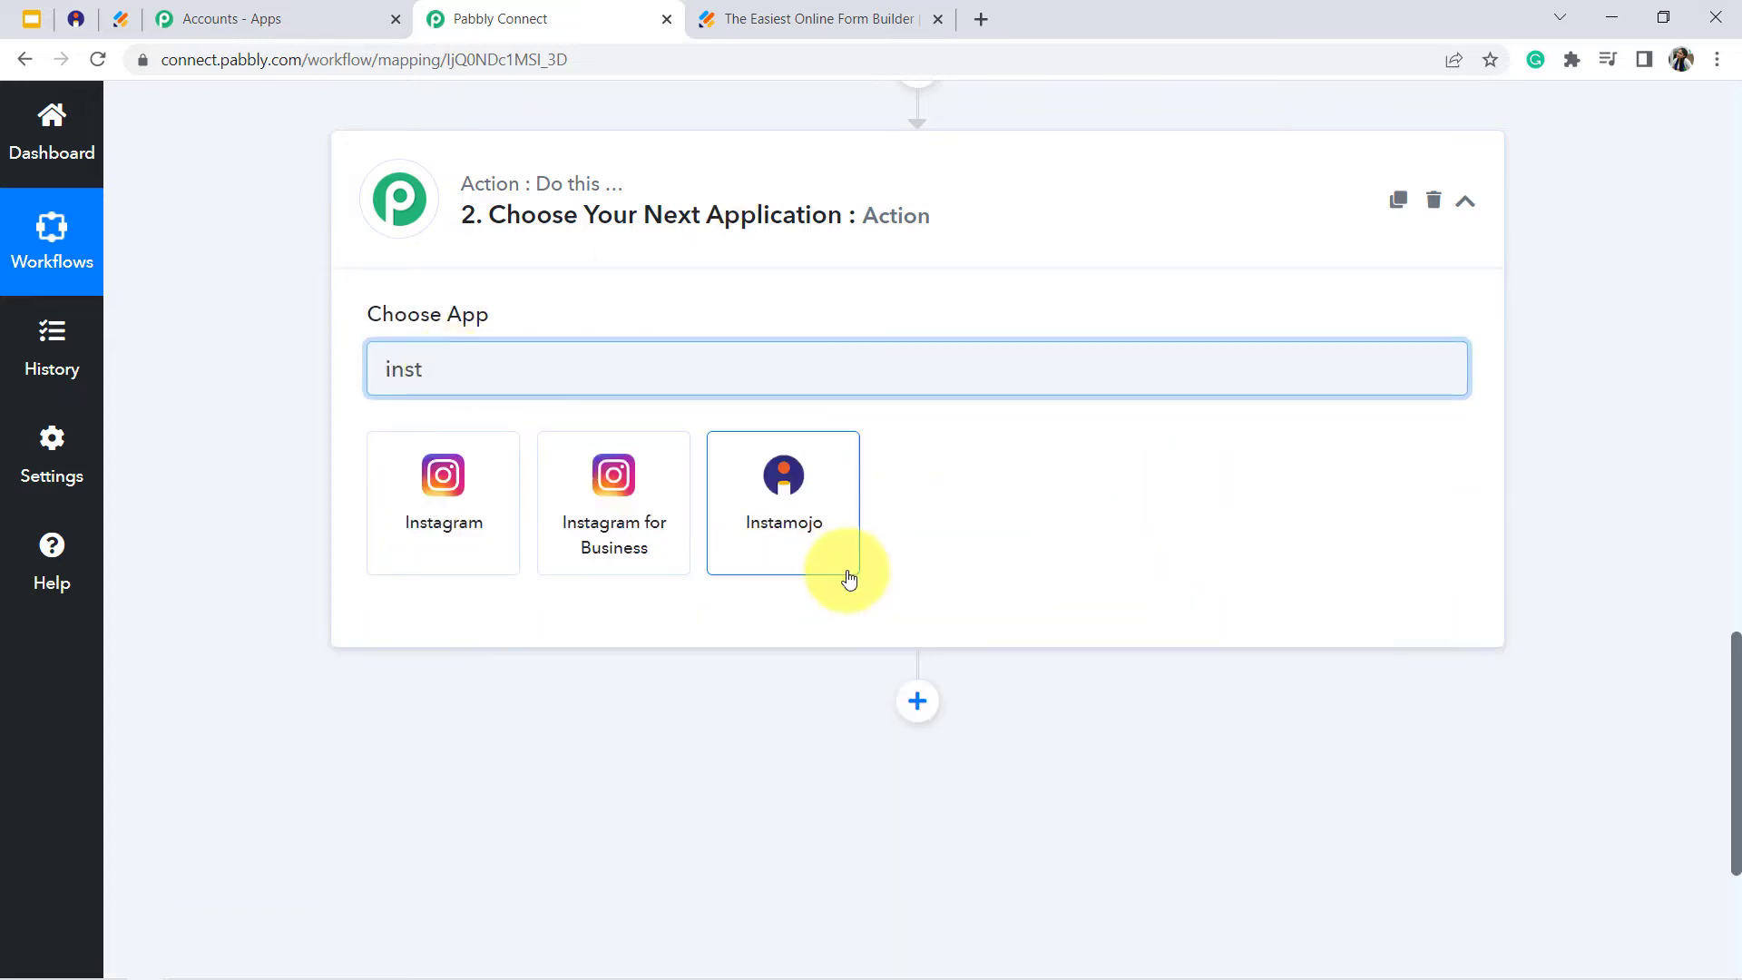
left_click(795, 532)
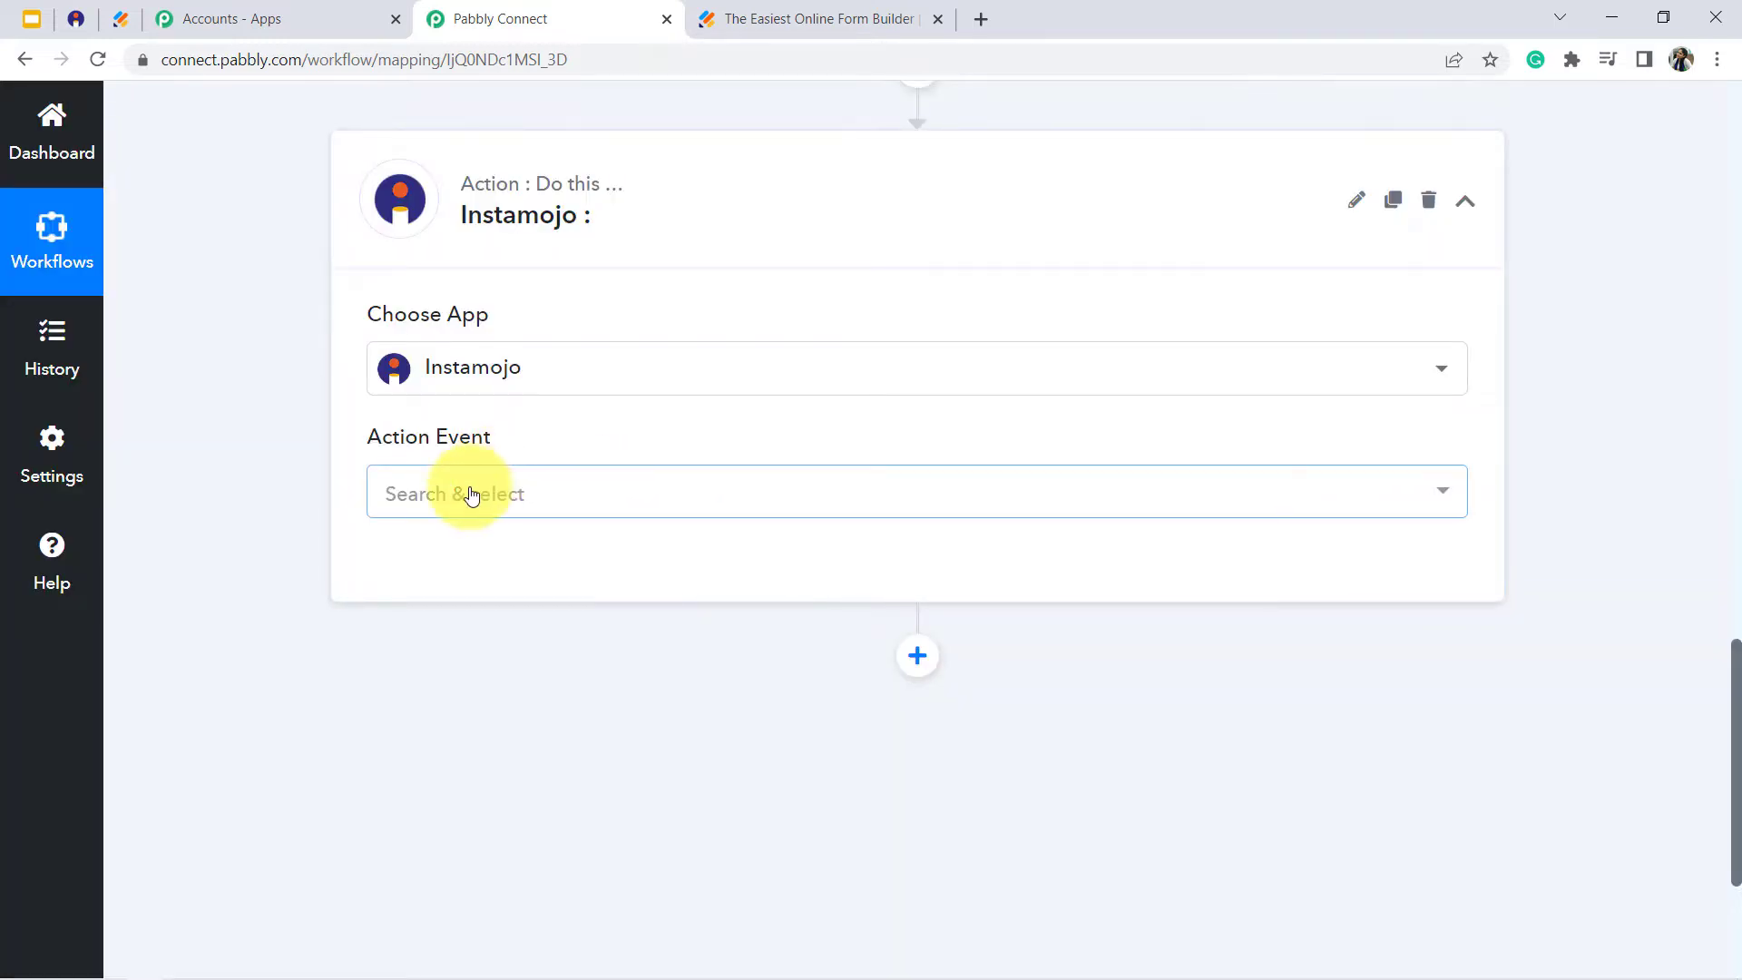
left_click(471, 495)
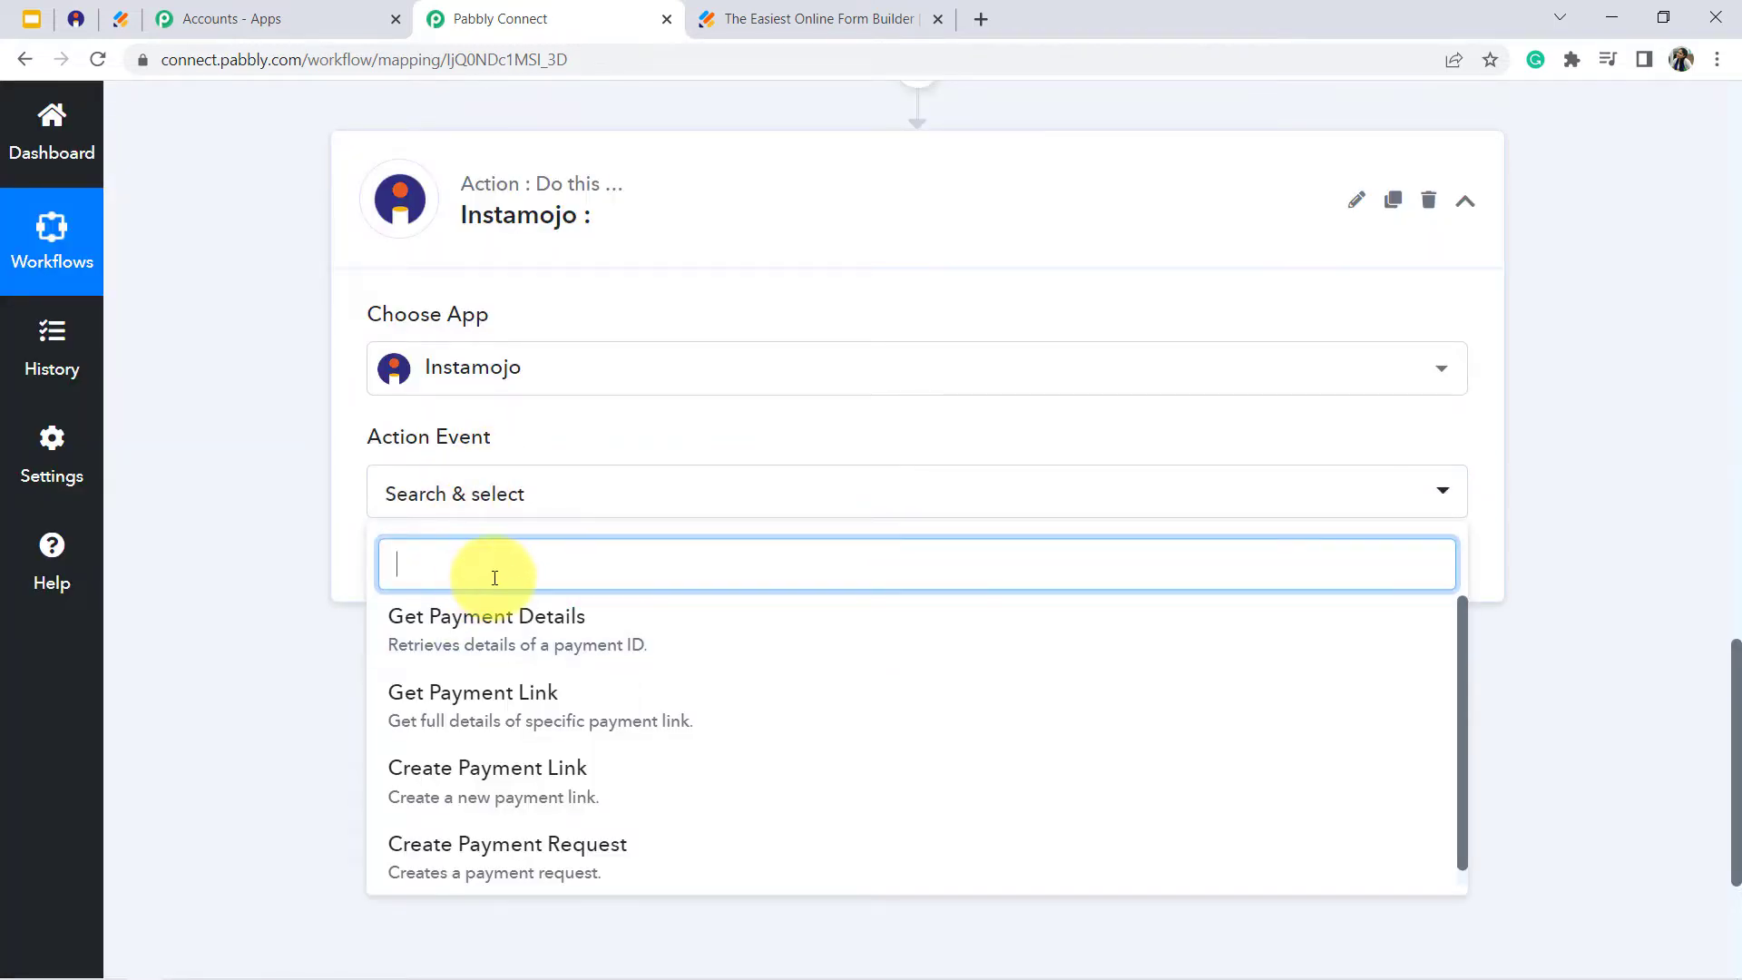
left_click(477, 778)
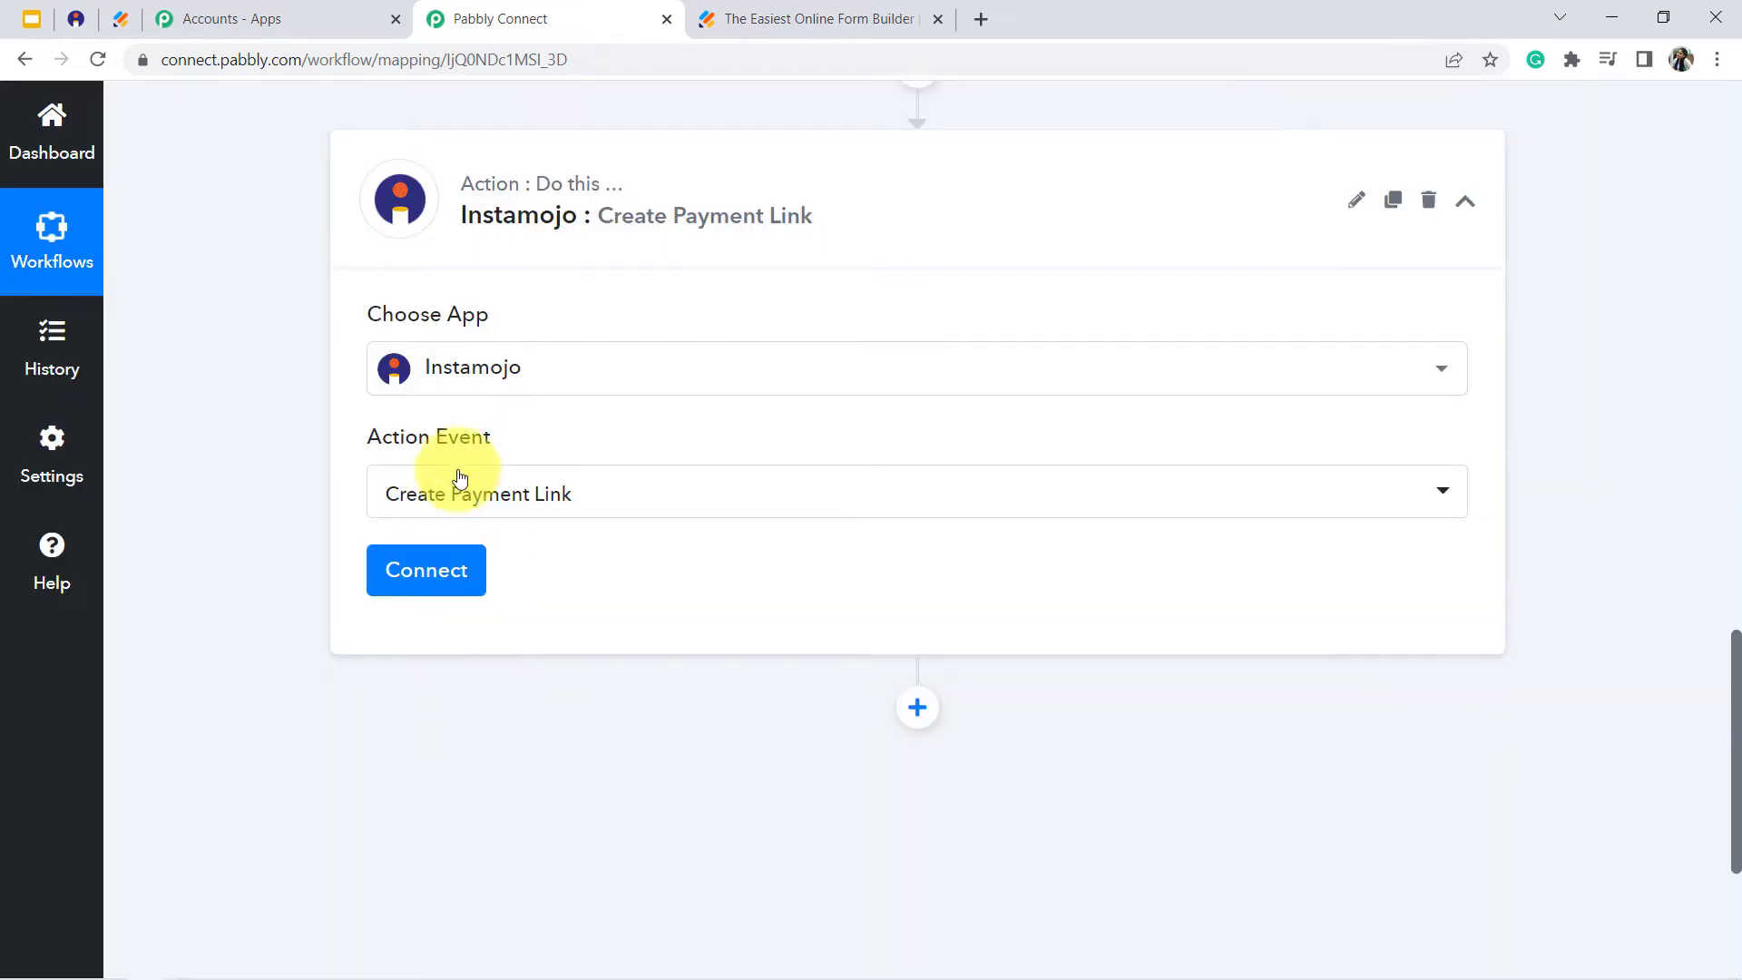
- Start adding a new Instamojo connection for the action and open the linked Instamojo API & Plugins page
left_click(403, 572)
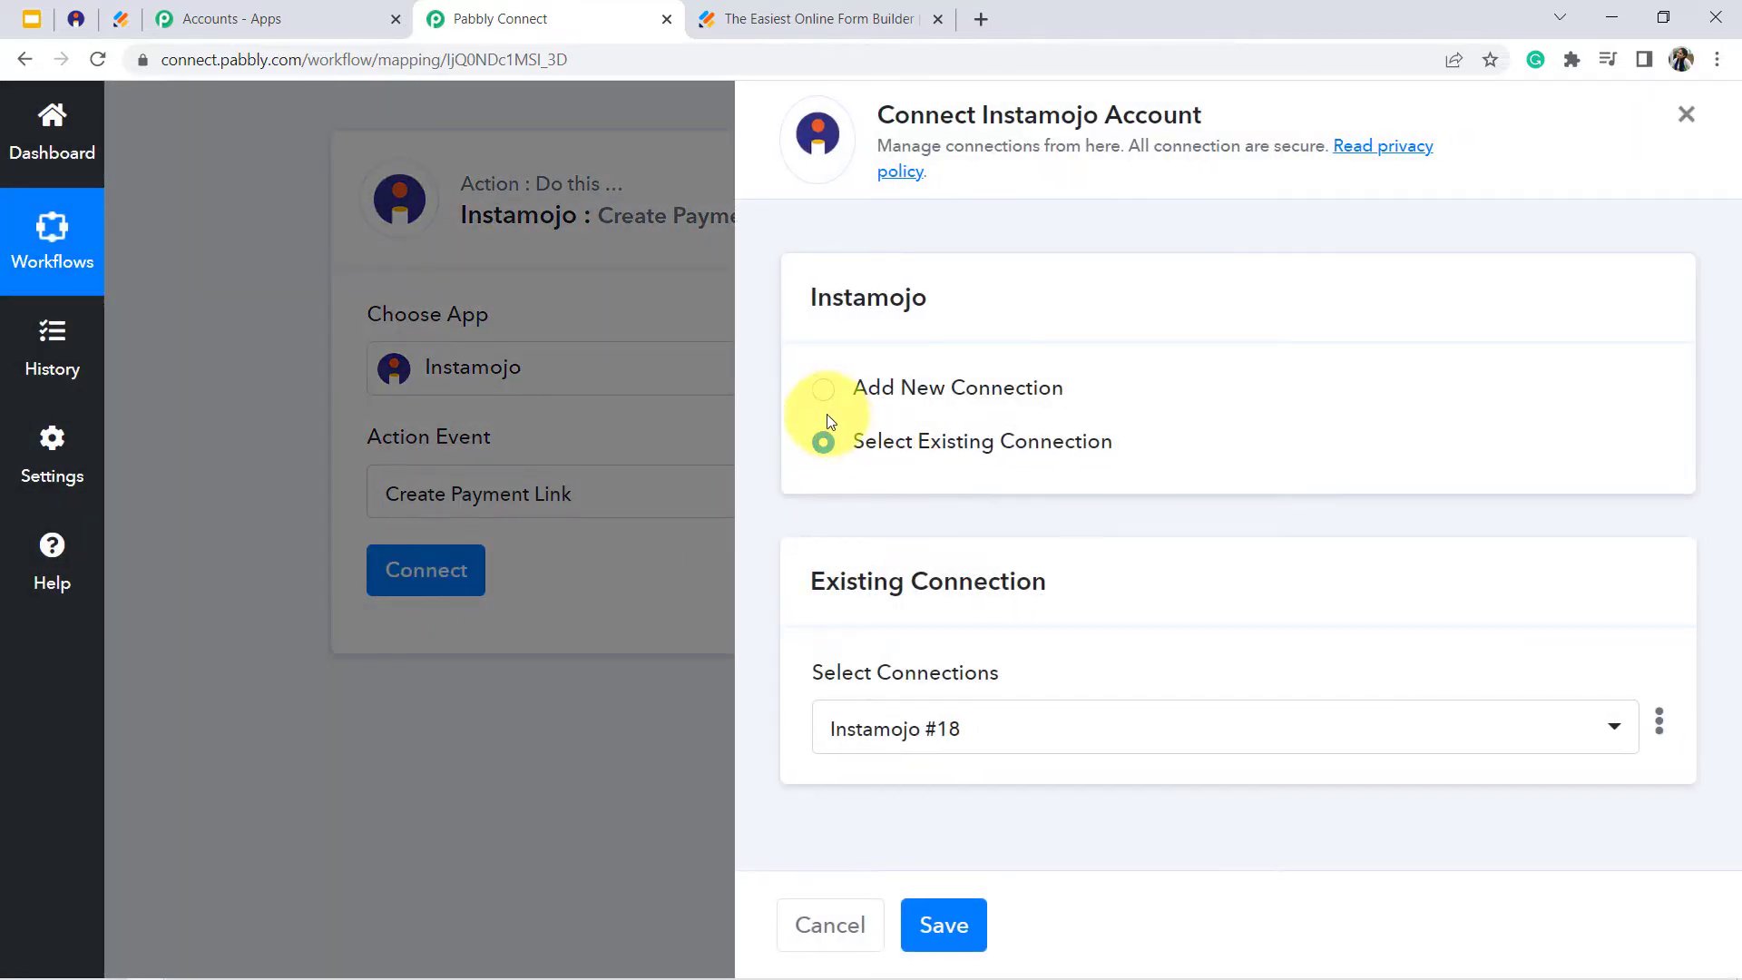
left_click(873, 389)
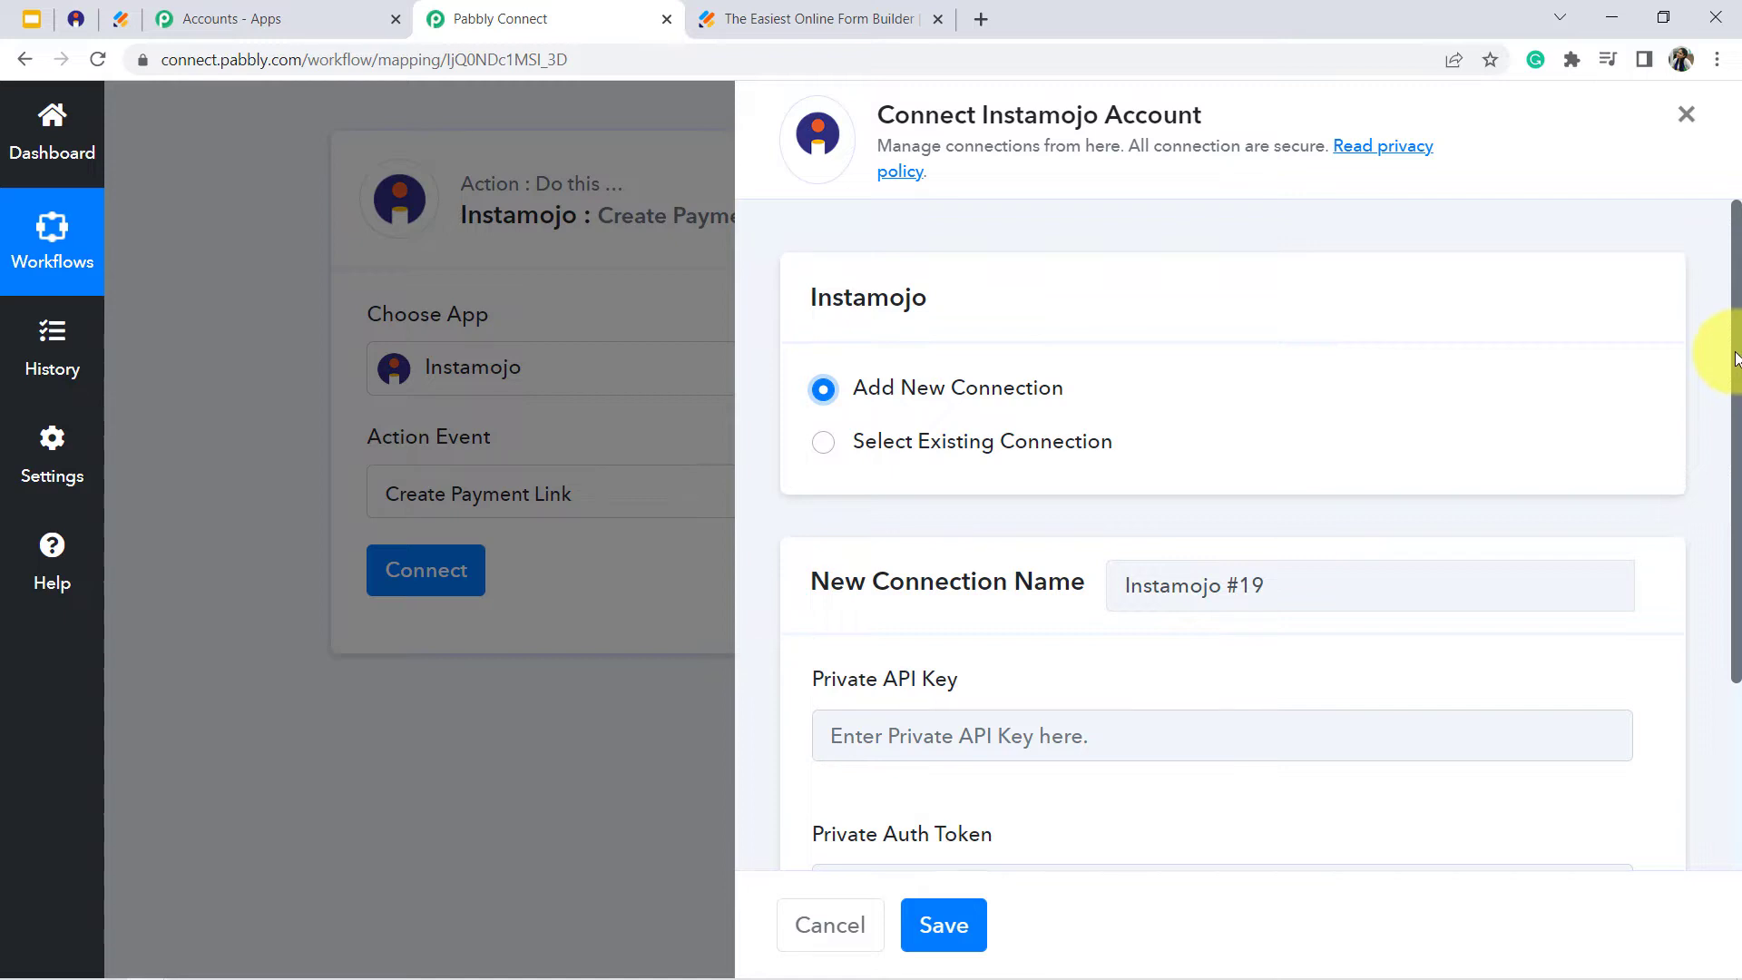
left_click_drag(1735, 358, 1724, 558)
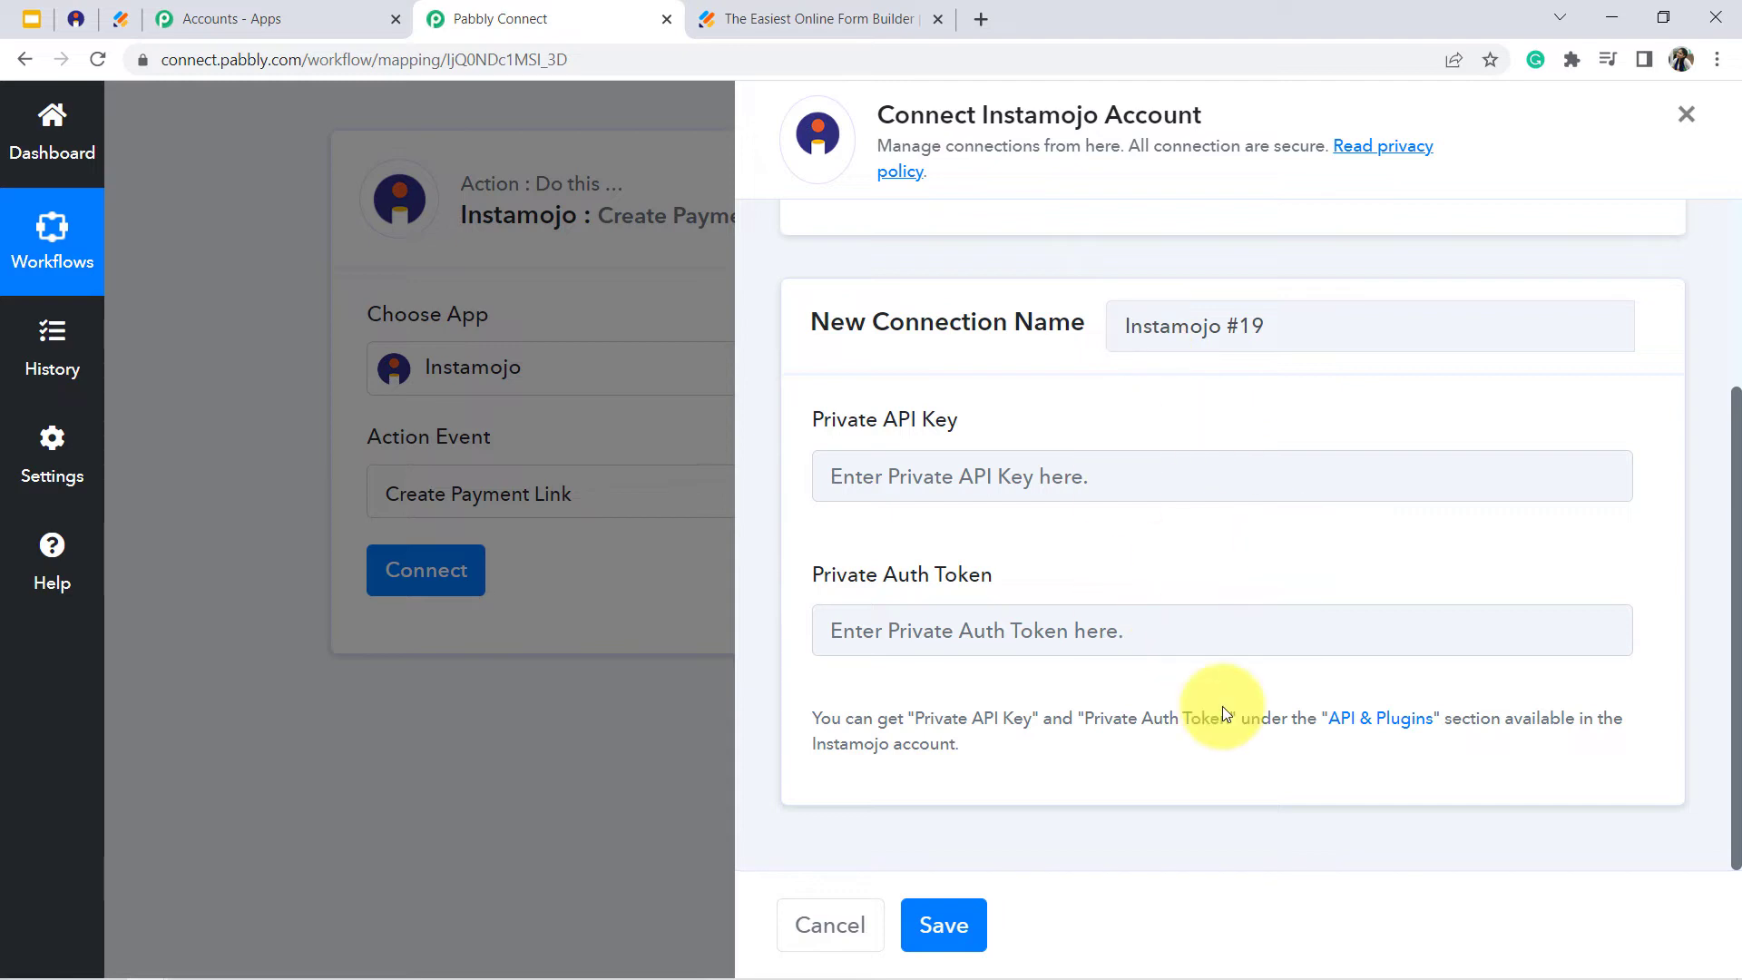
left_click(71, 7)
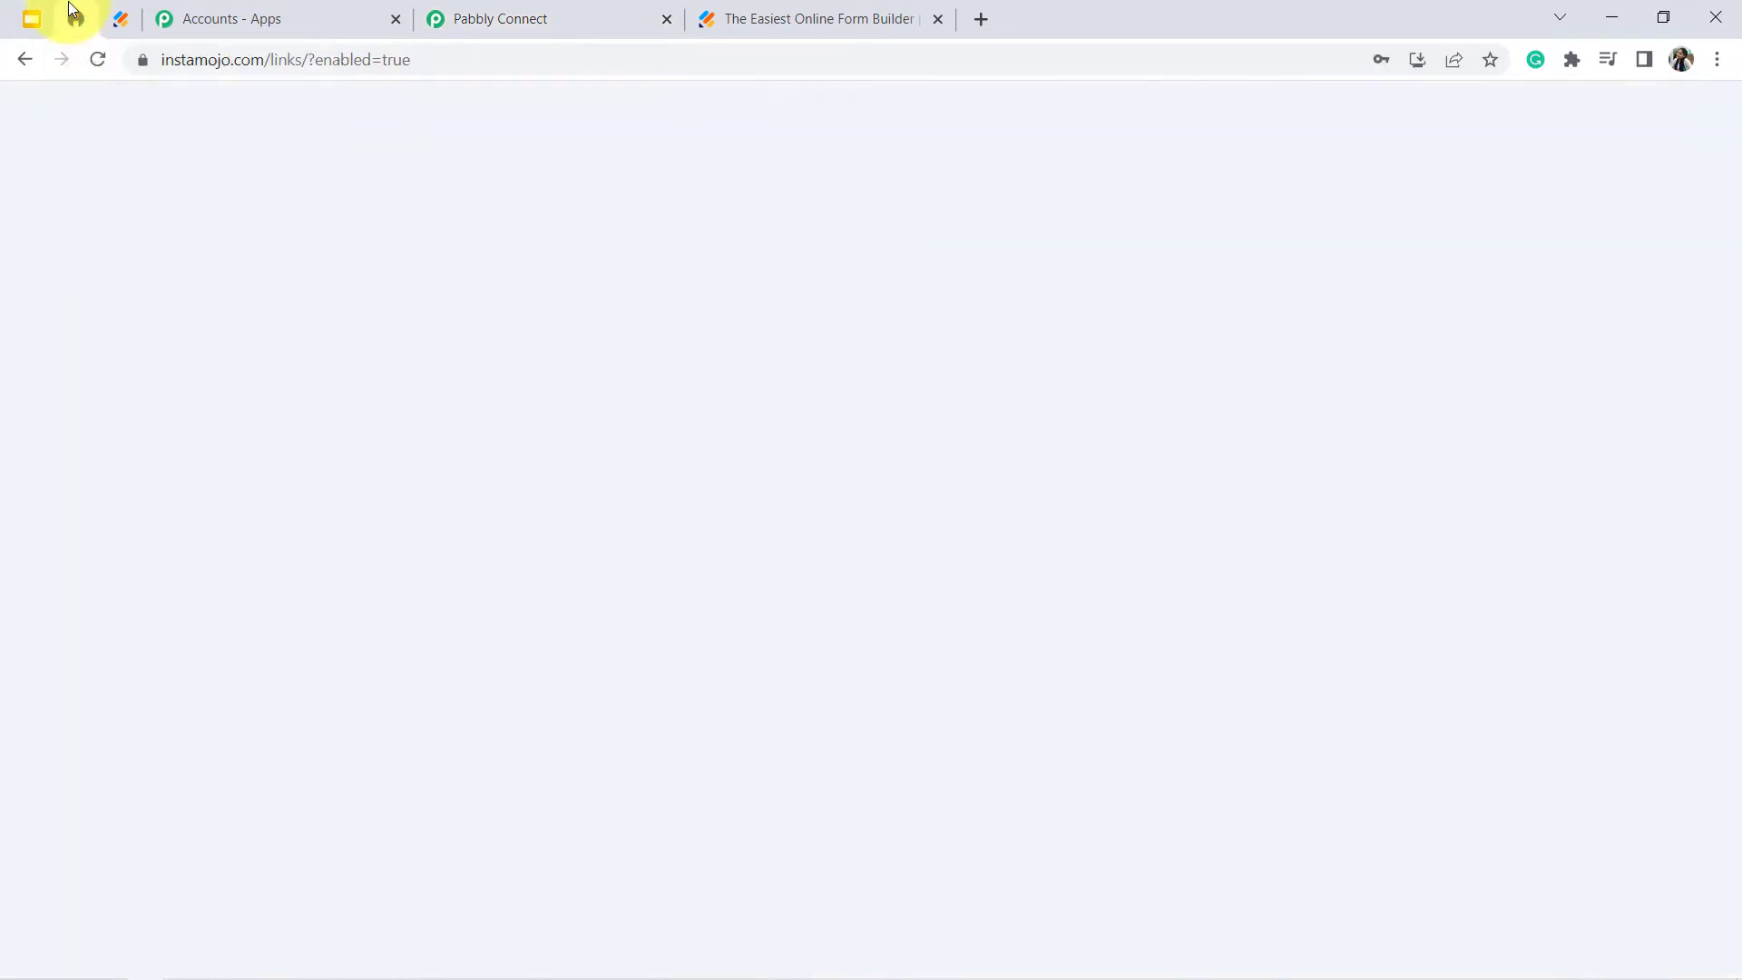
left_click(542, 9)
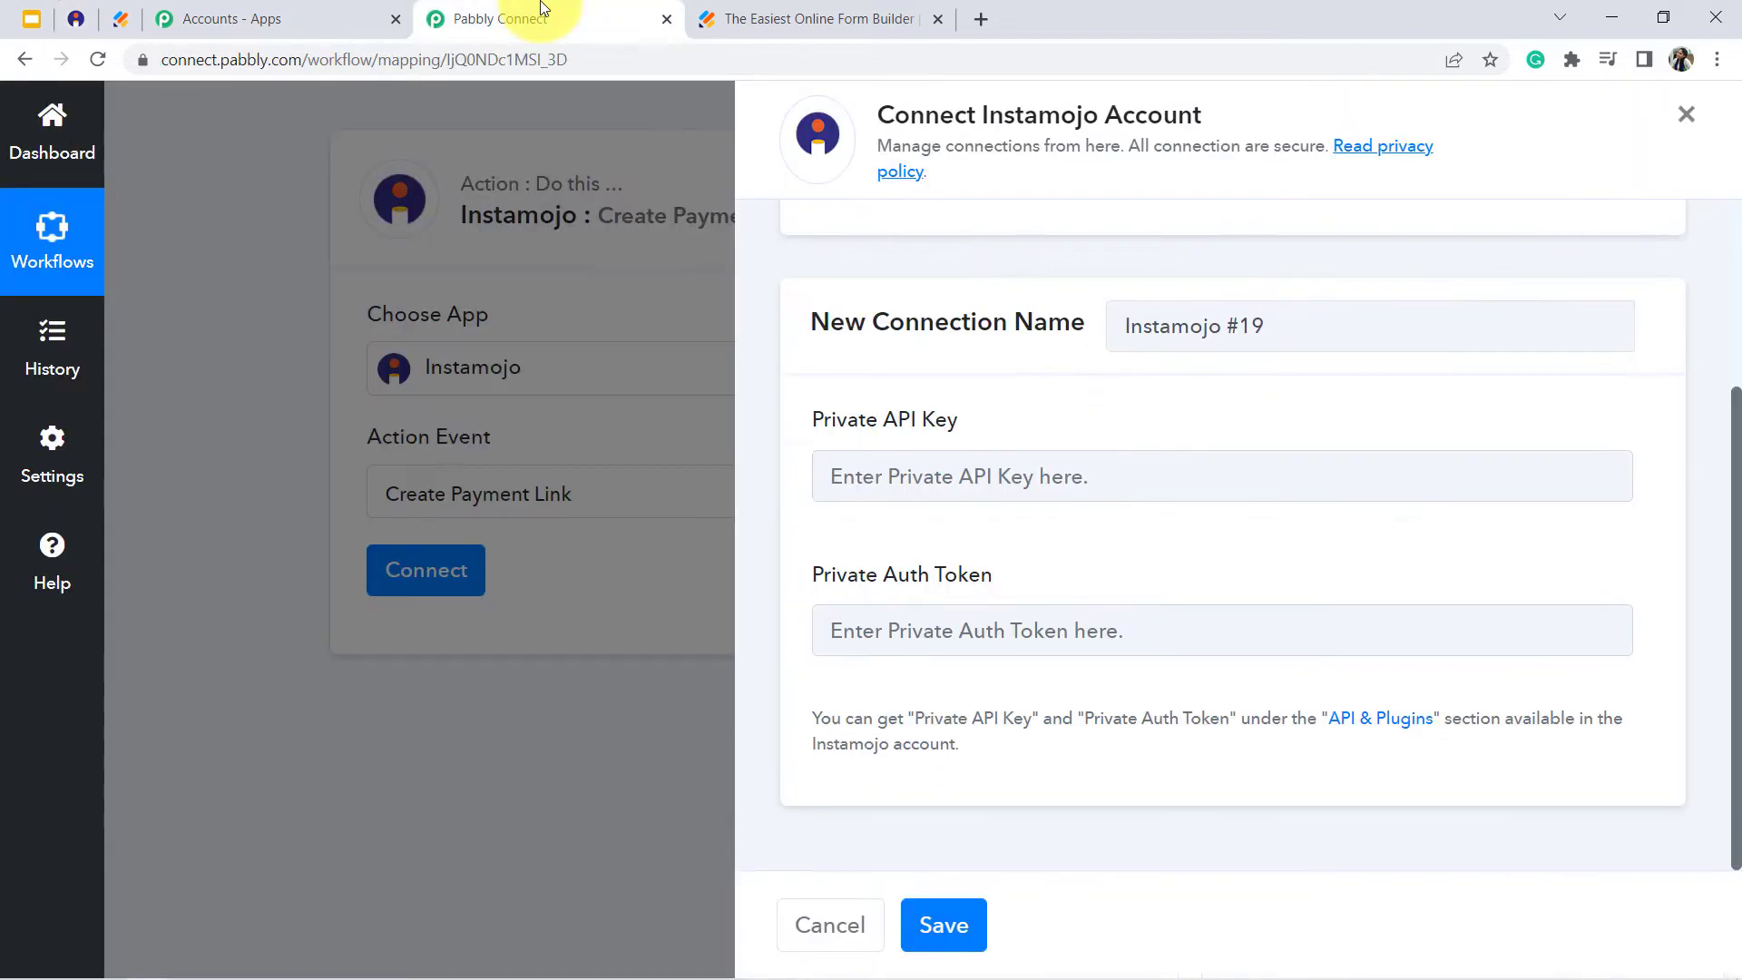
left_click(1364, 725)
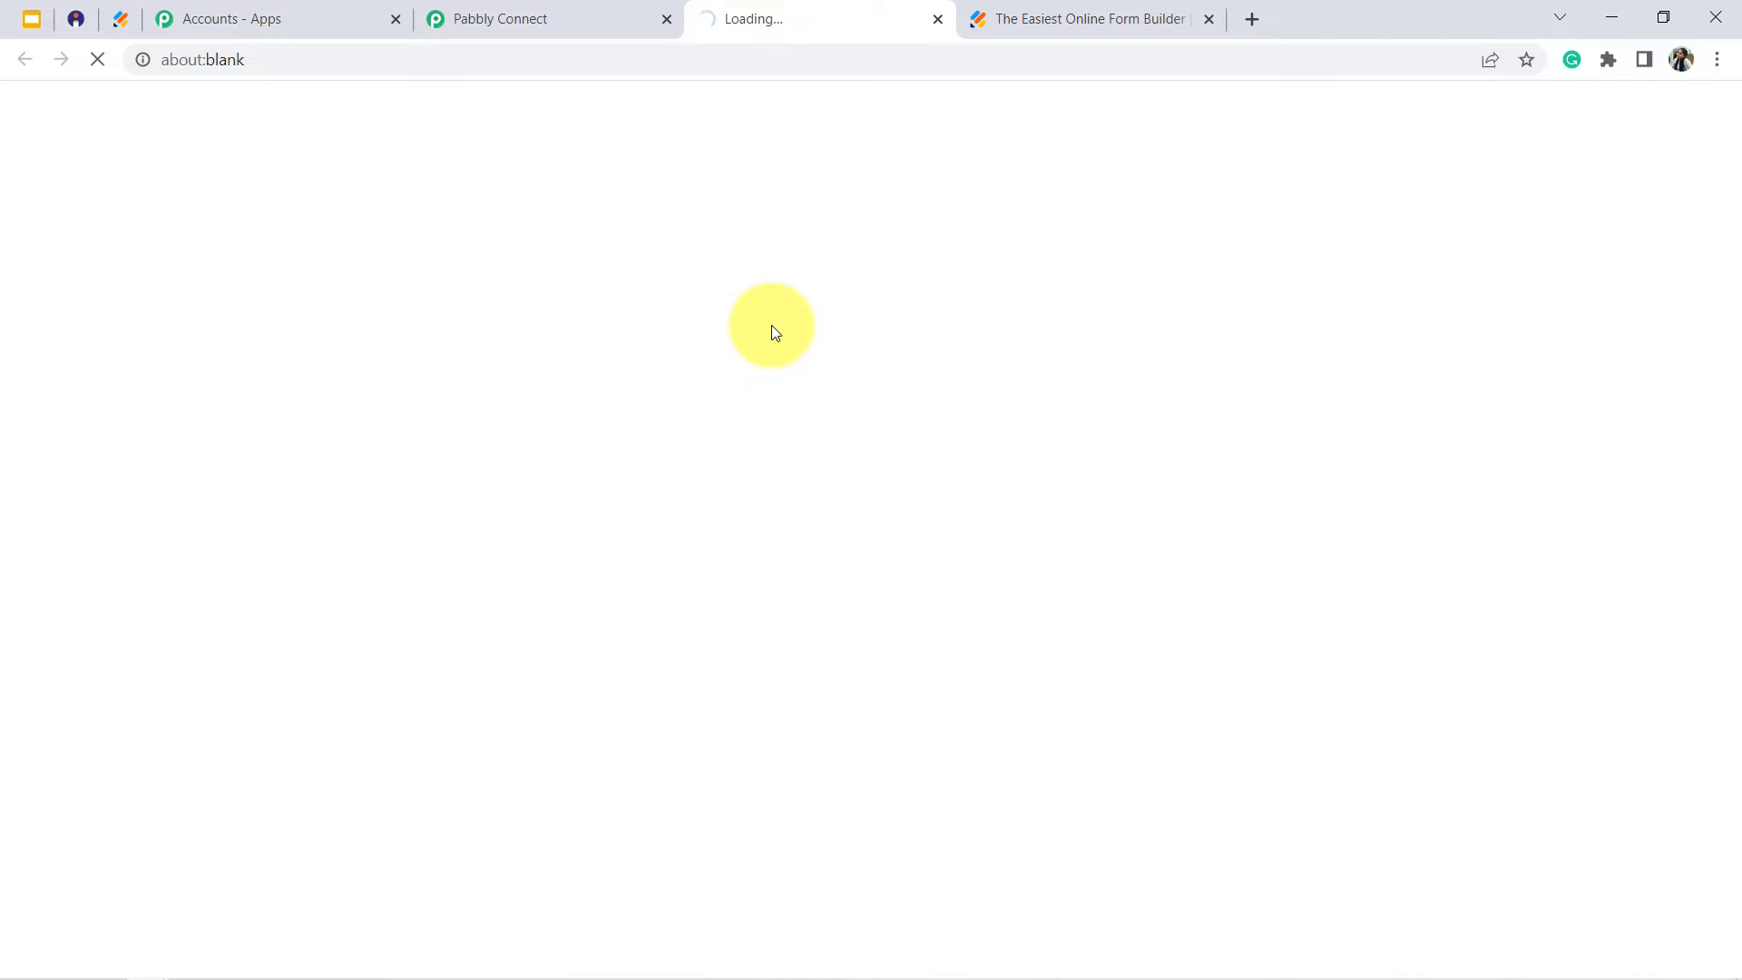
- Recheck the Private API Key and Private Auth Token fields the connection requires, then view Instamojo's API & Plugins page
left_click(466, 14)
left_click_drag(831, 419, 956, 421)
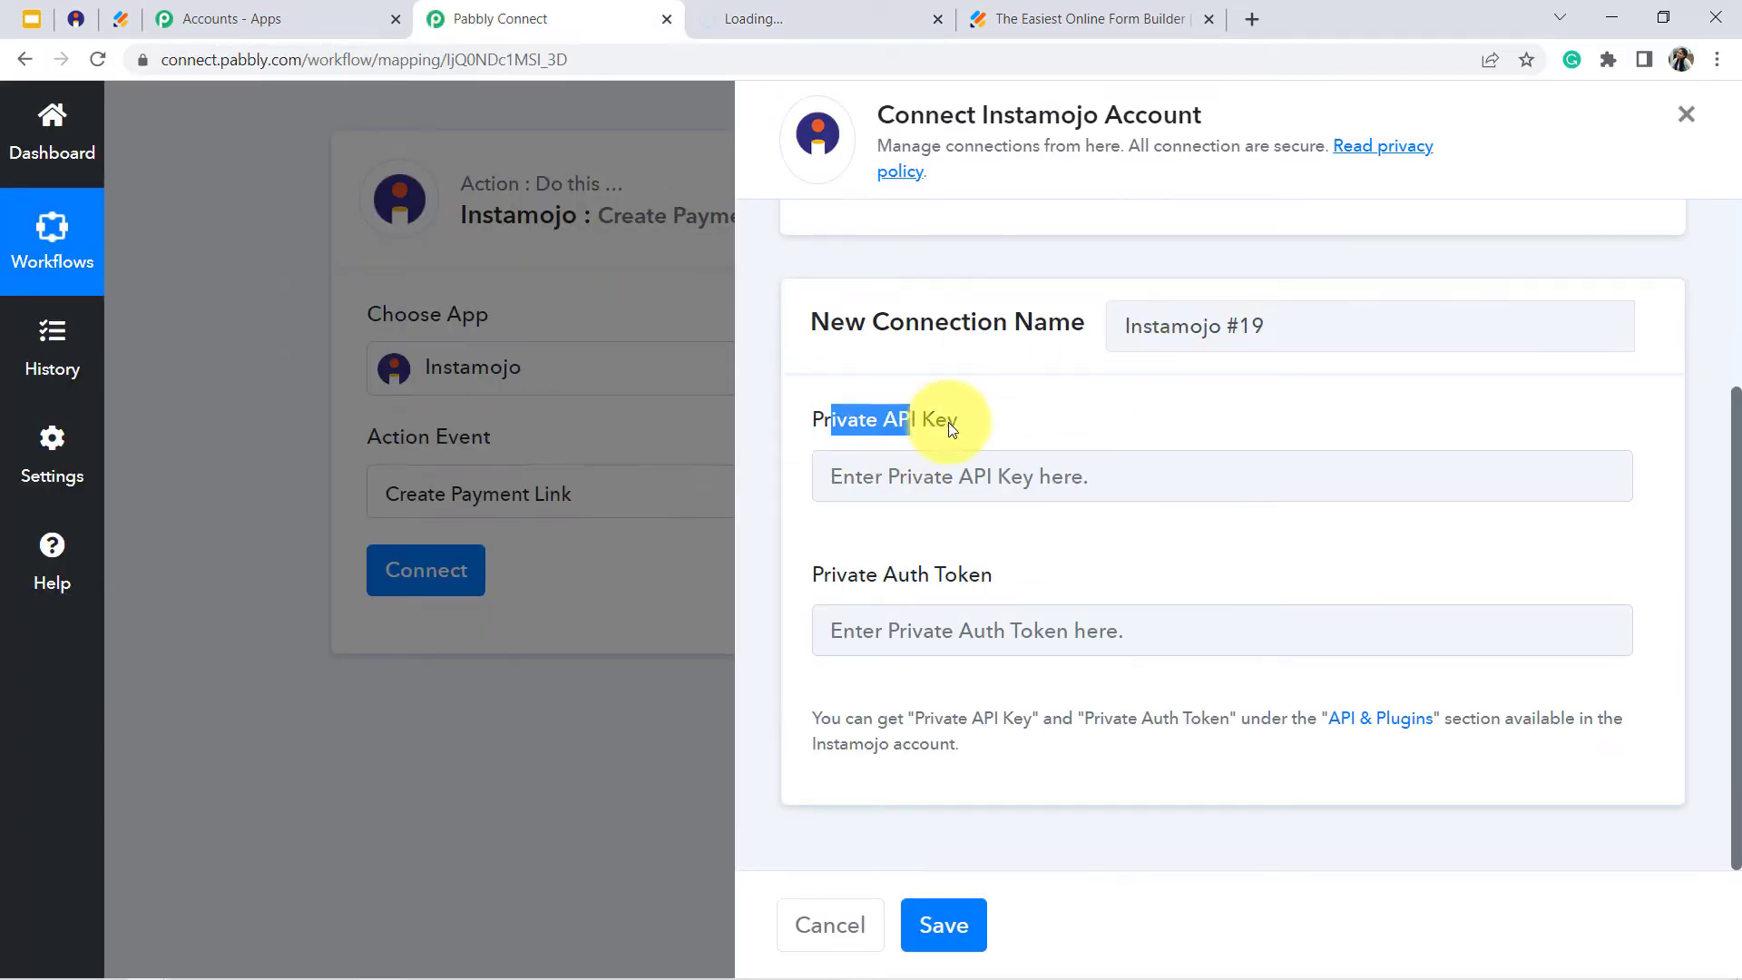
left_click_drag(852, 571, 960, 573)
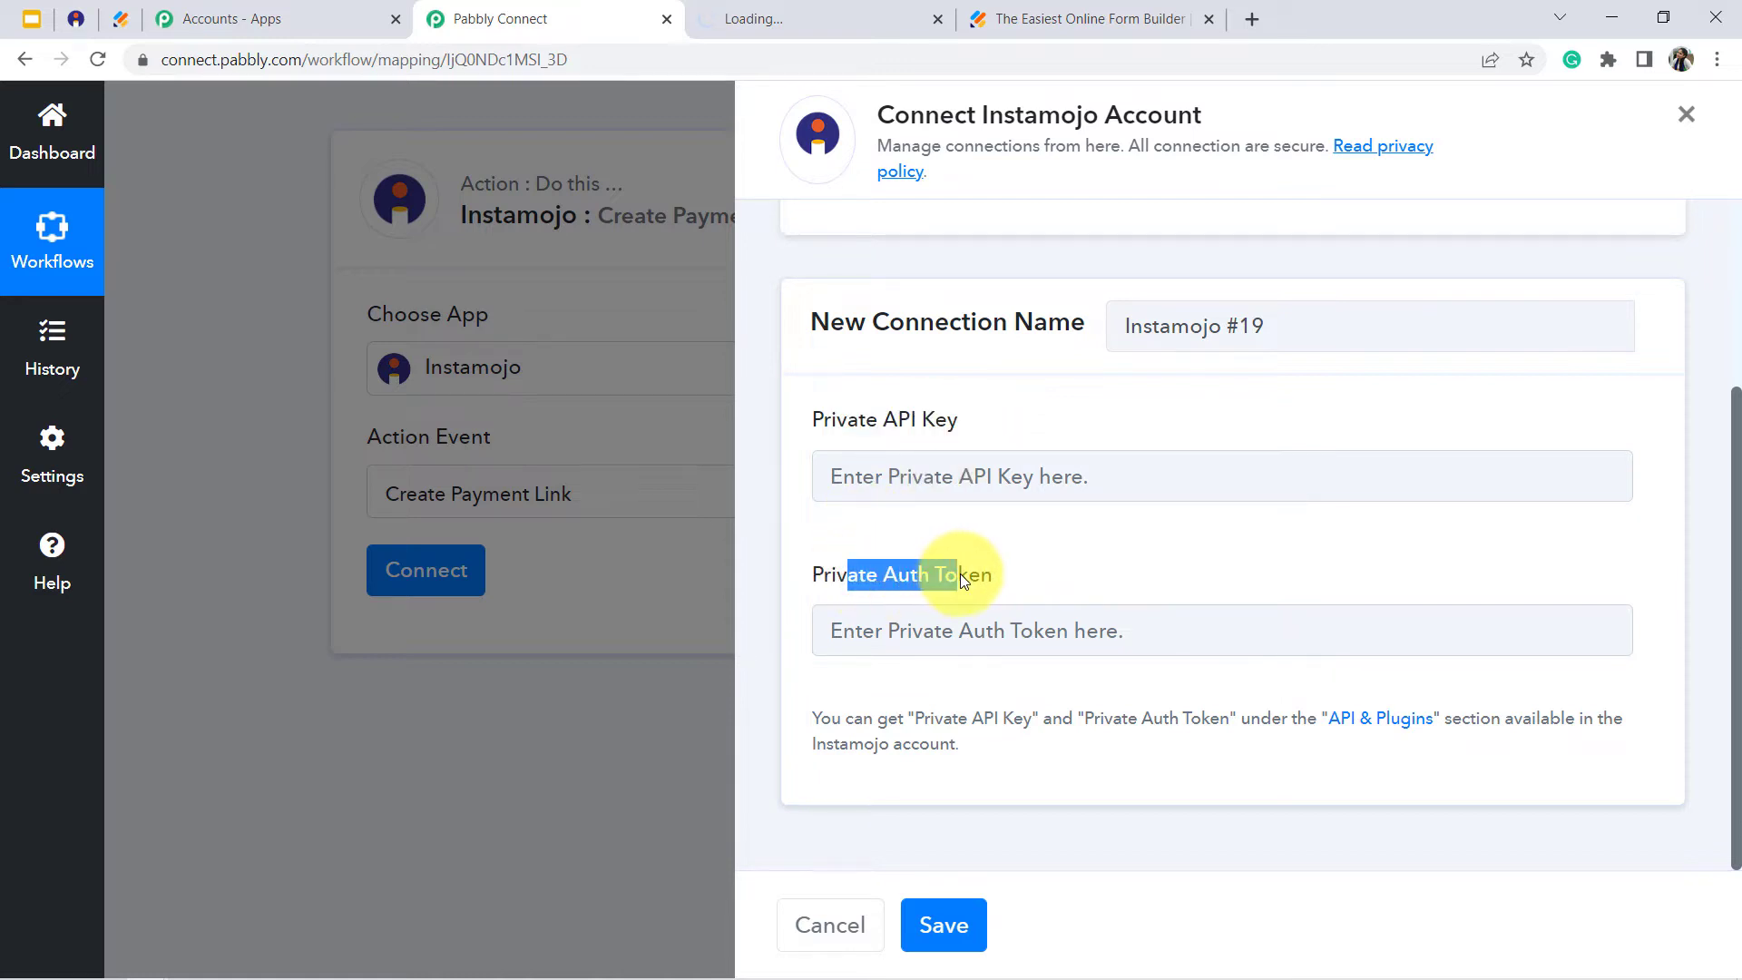
left_click(960, 573)
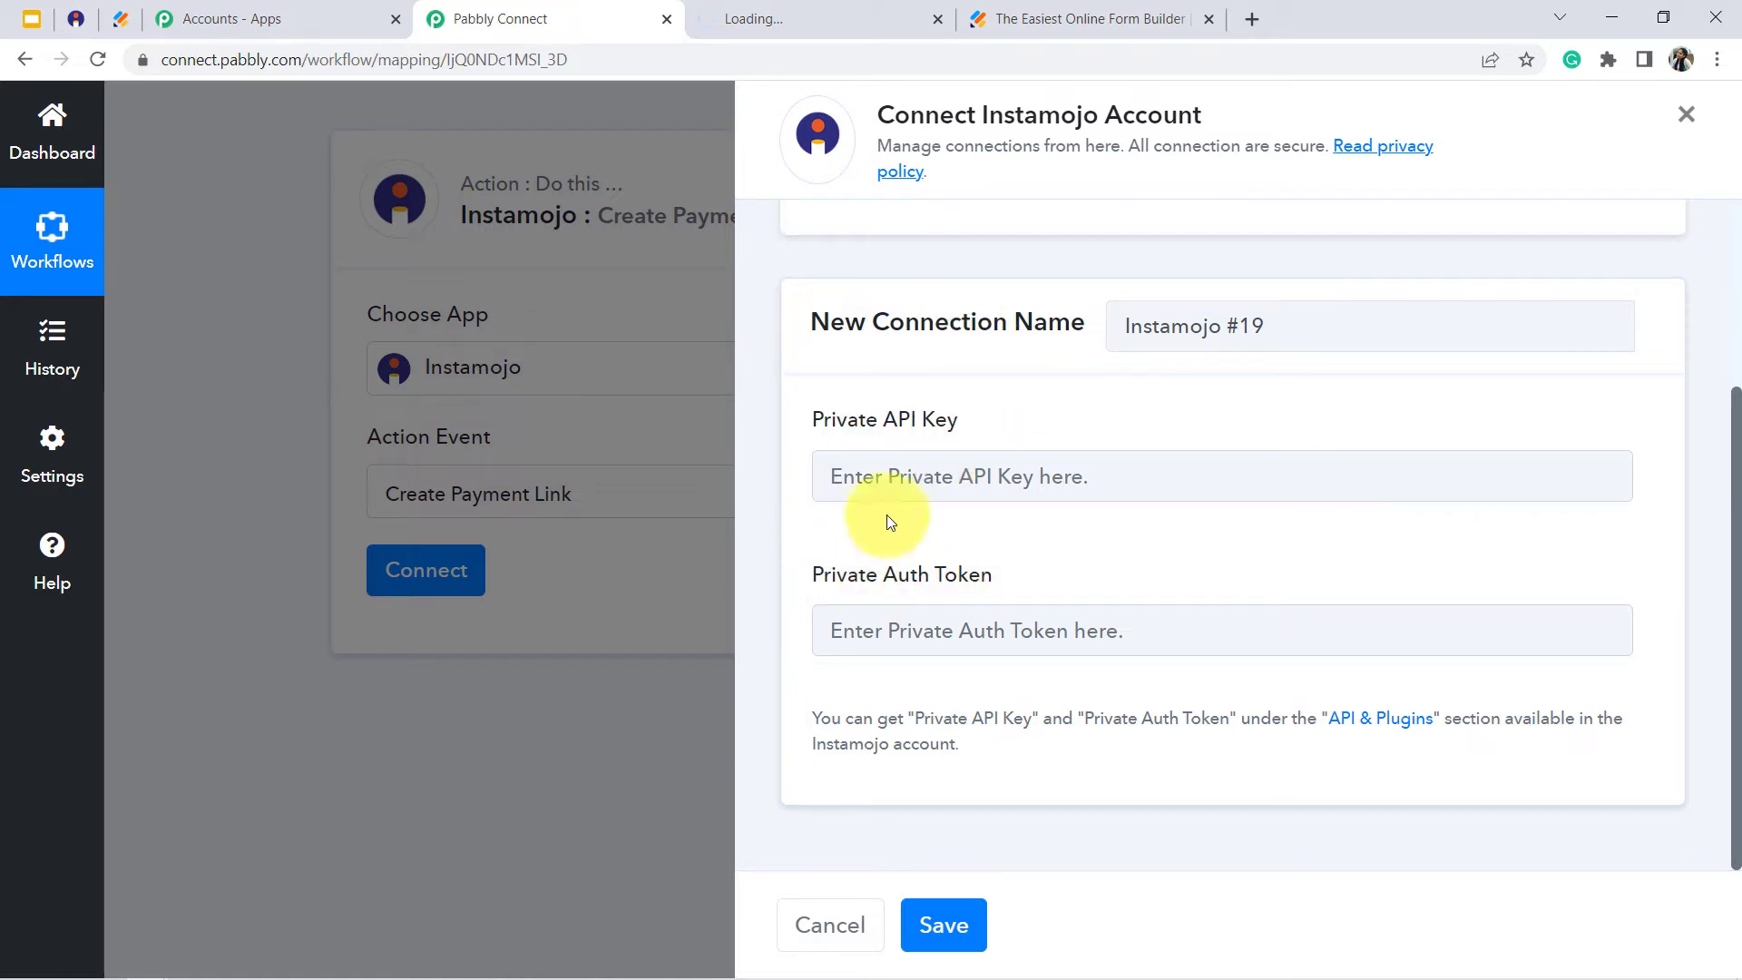
left_click(842, 7)
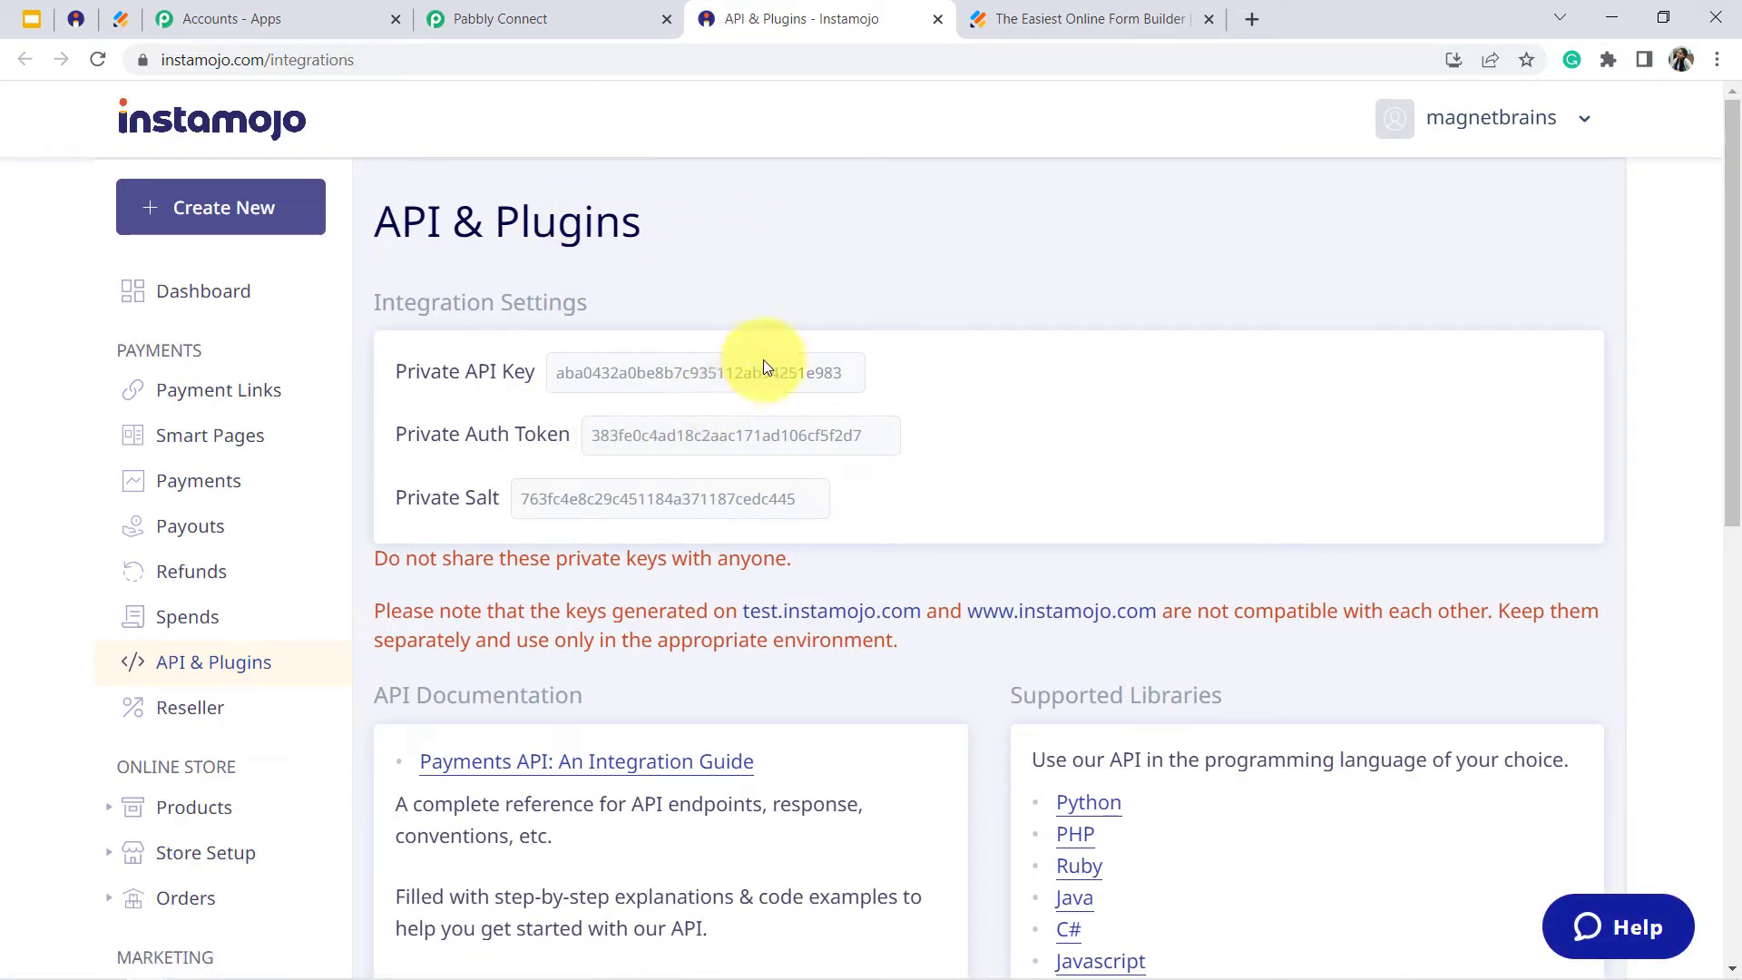
- Copy the Private API Key from Instamojo's integration settings and paste it into the new connection's Private API Key field in Pabbly Connect
double_click(718, 387)
key("ctrl+c")
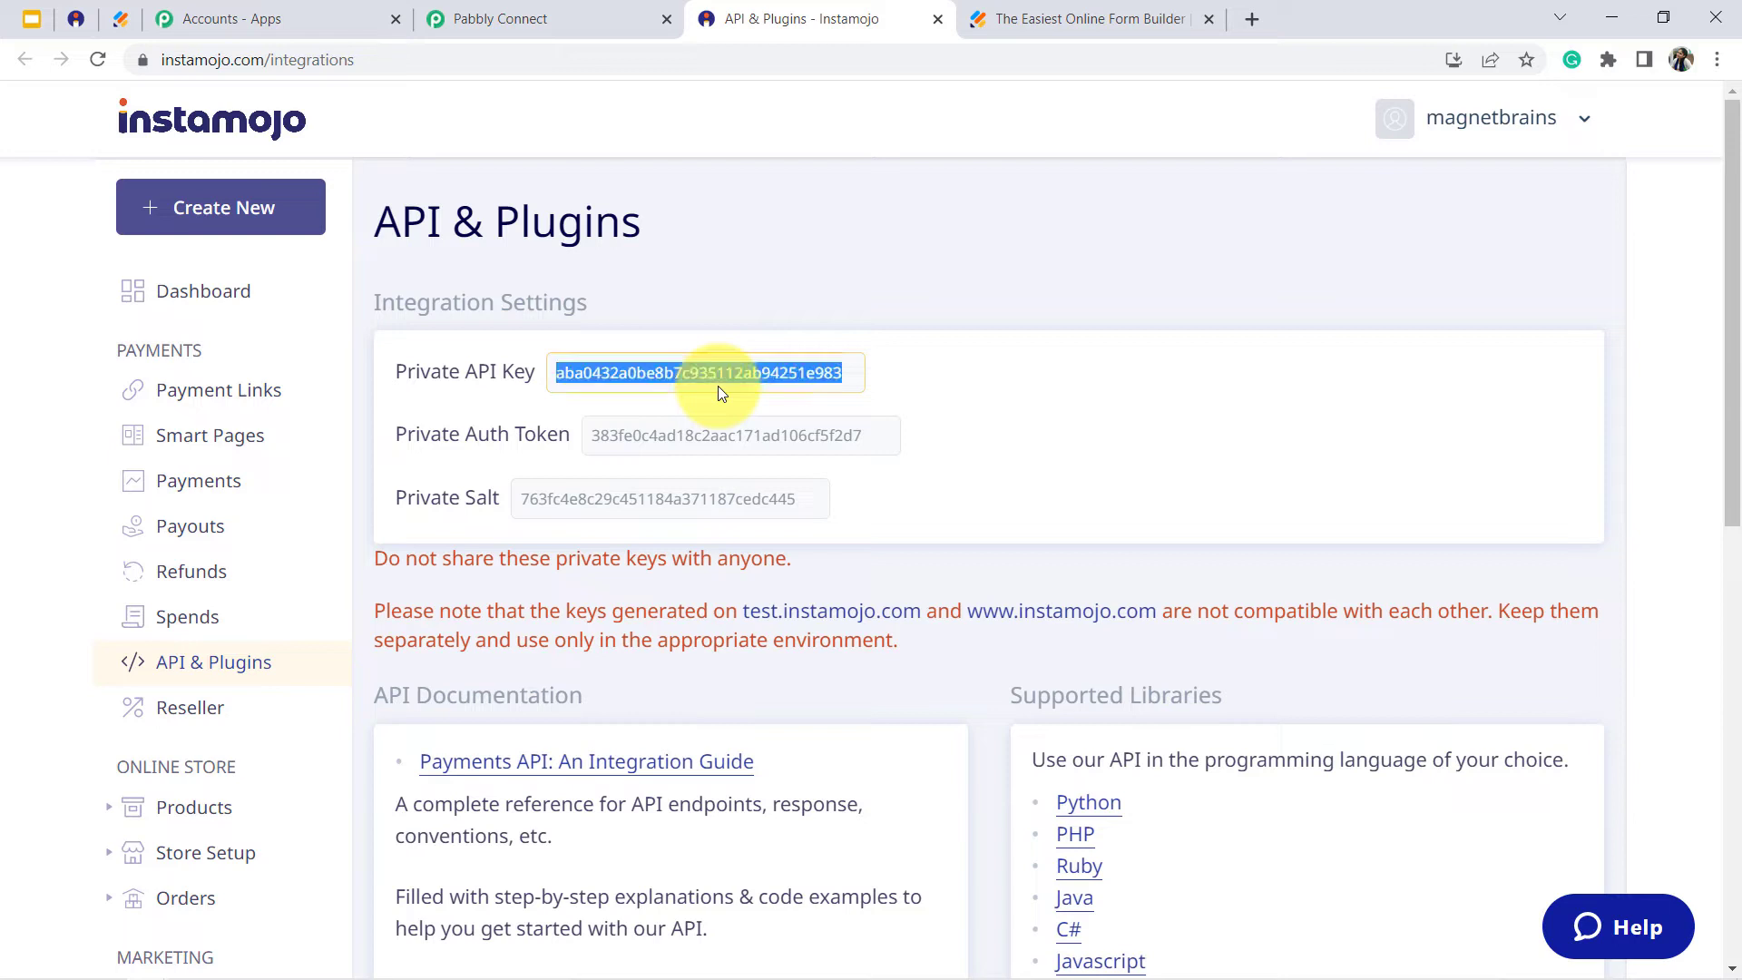
left_click(522, 16)
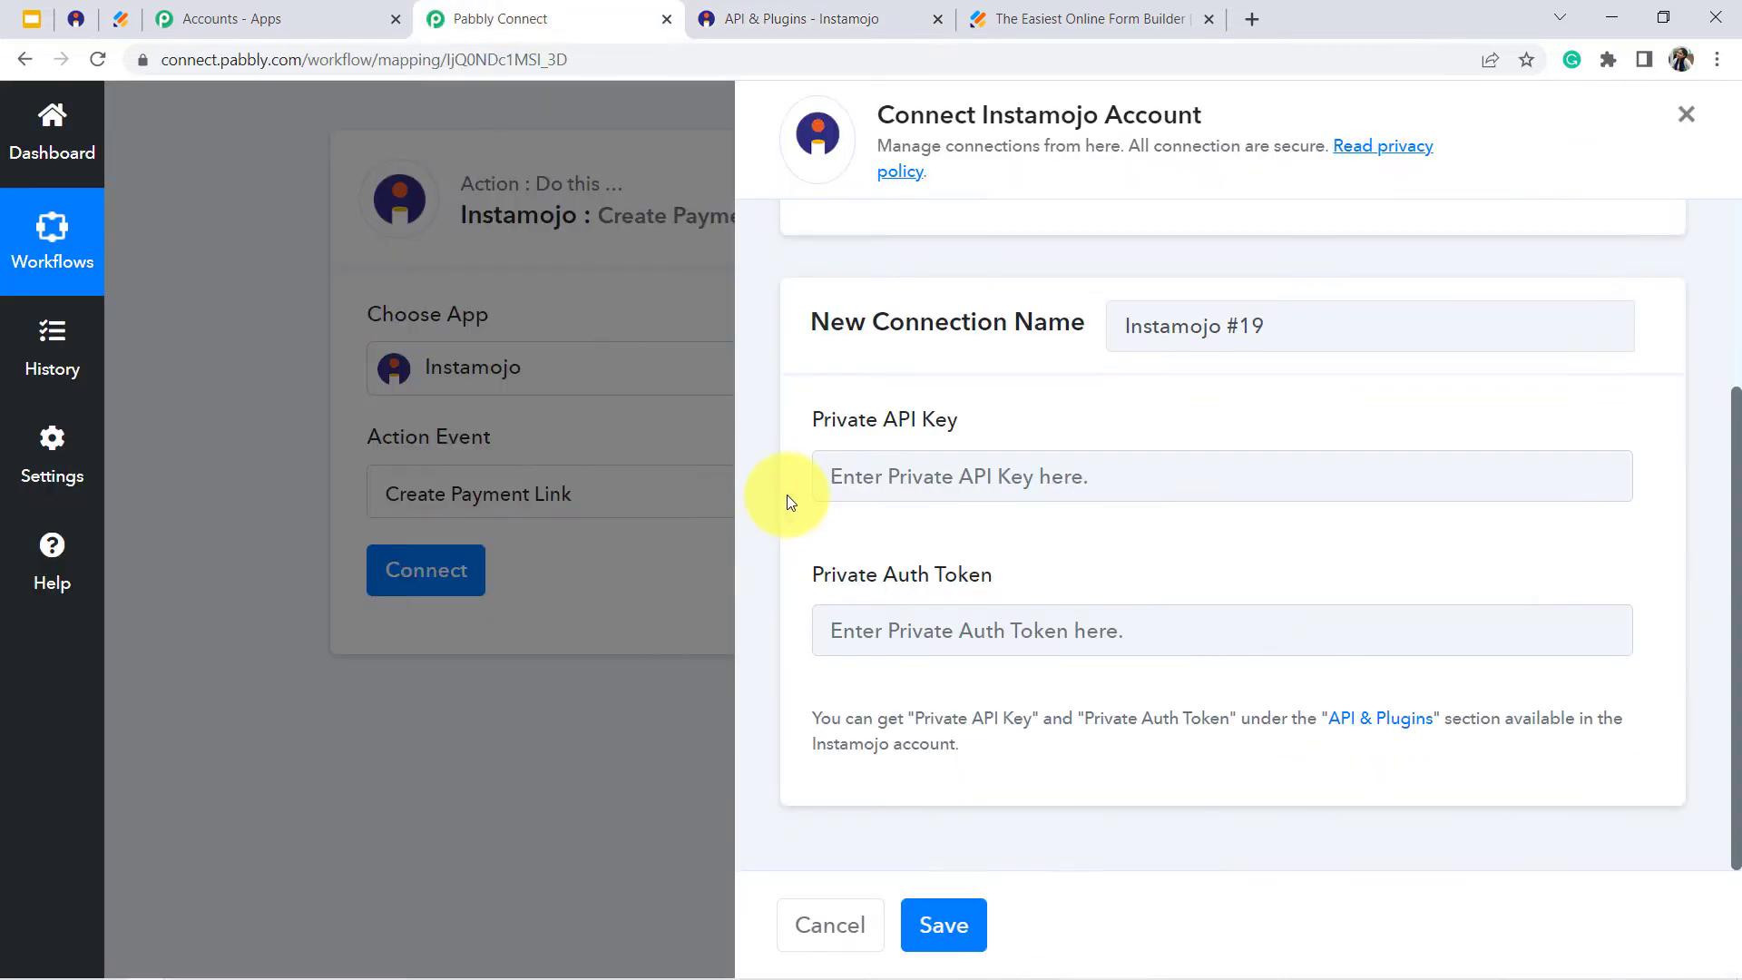
left_click(883, 468)
key("ctrl+v")
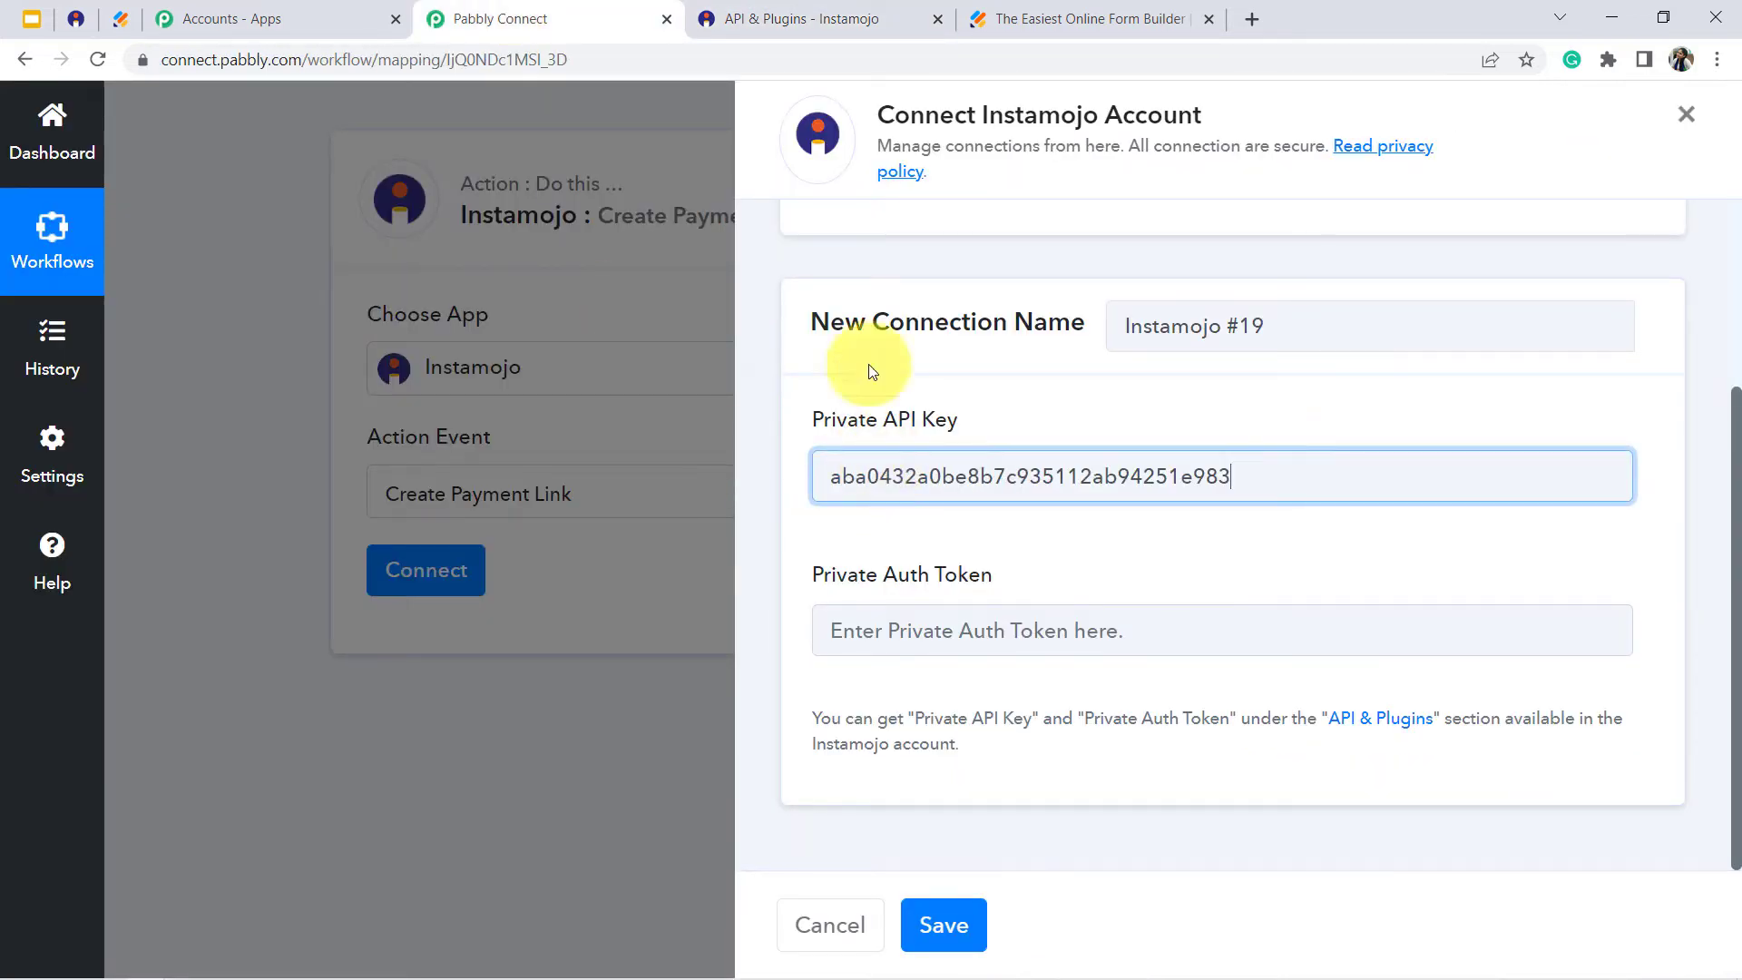
- Copy Instamojo's Private Auth Token into the matching field of the new Pabbly Connect connection and save the connection
left_click(787, 18)
double_click(639, 436)
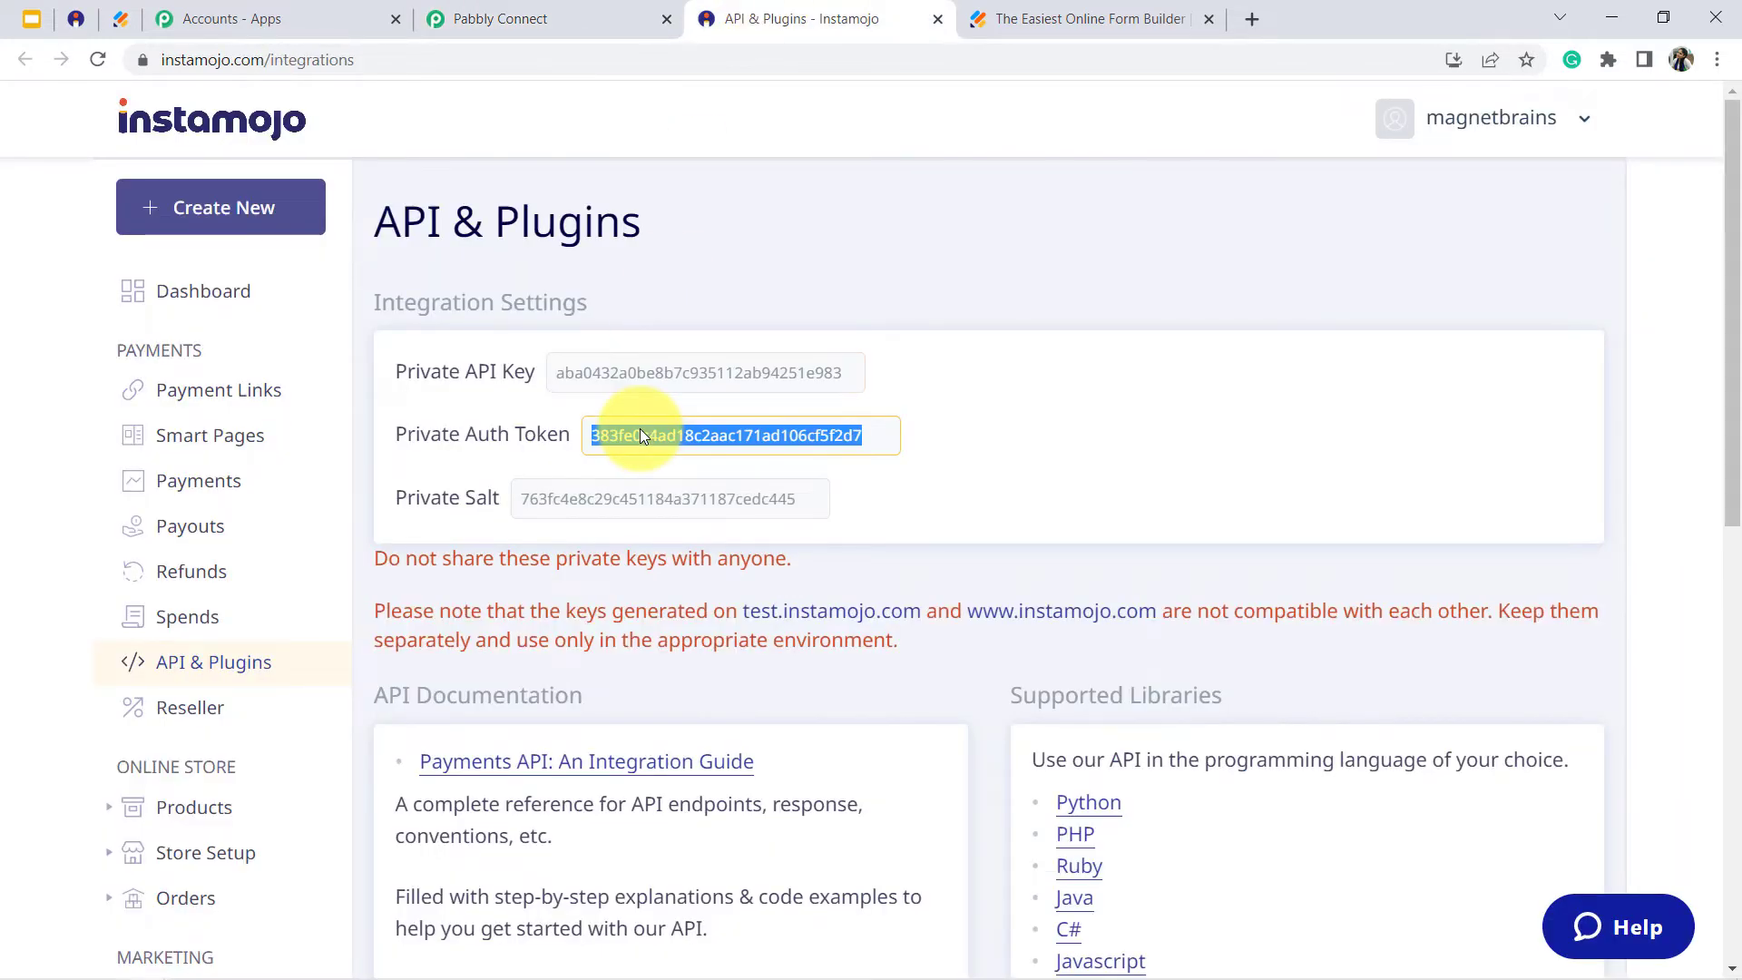
left_click(552, 11)
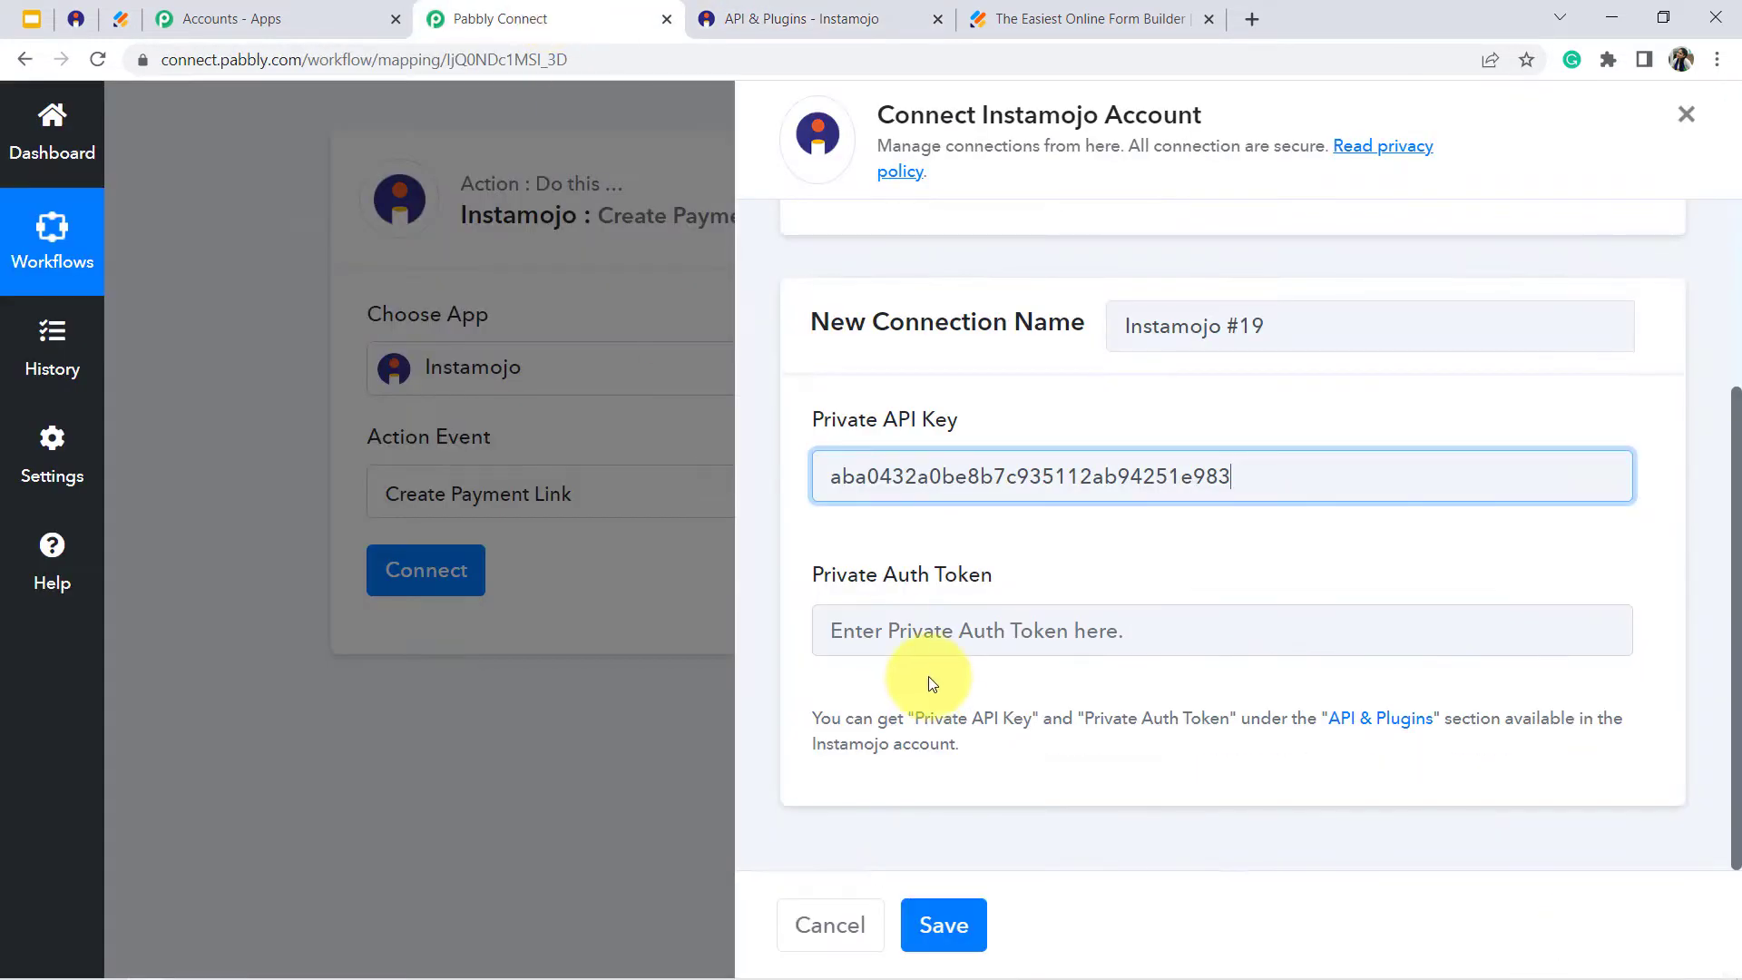
left_click(871, 631)
key("ctrl+v")
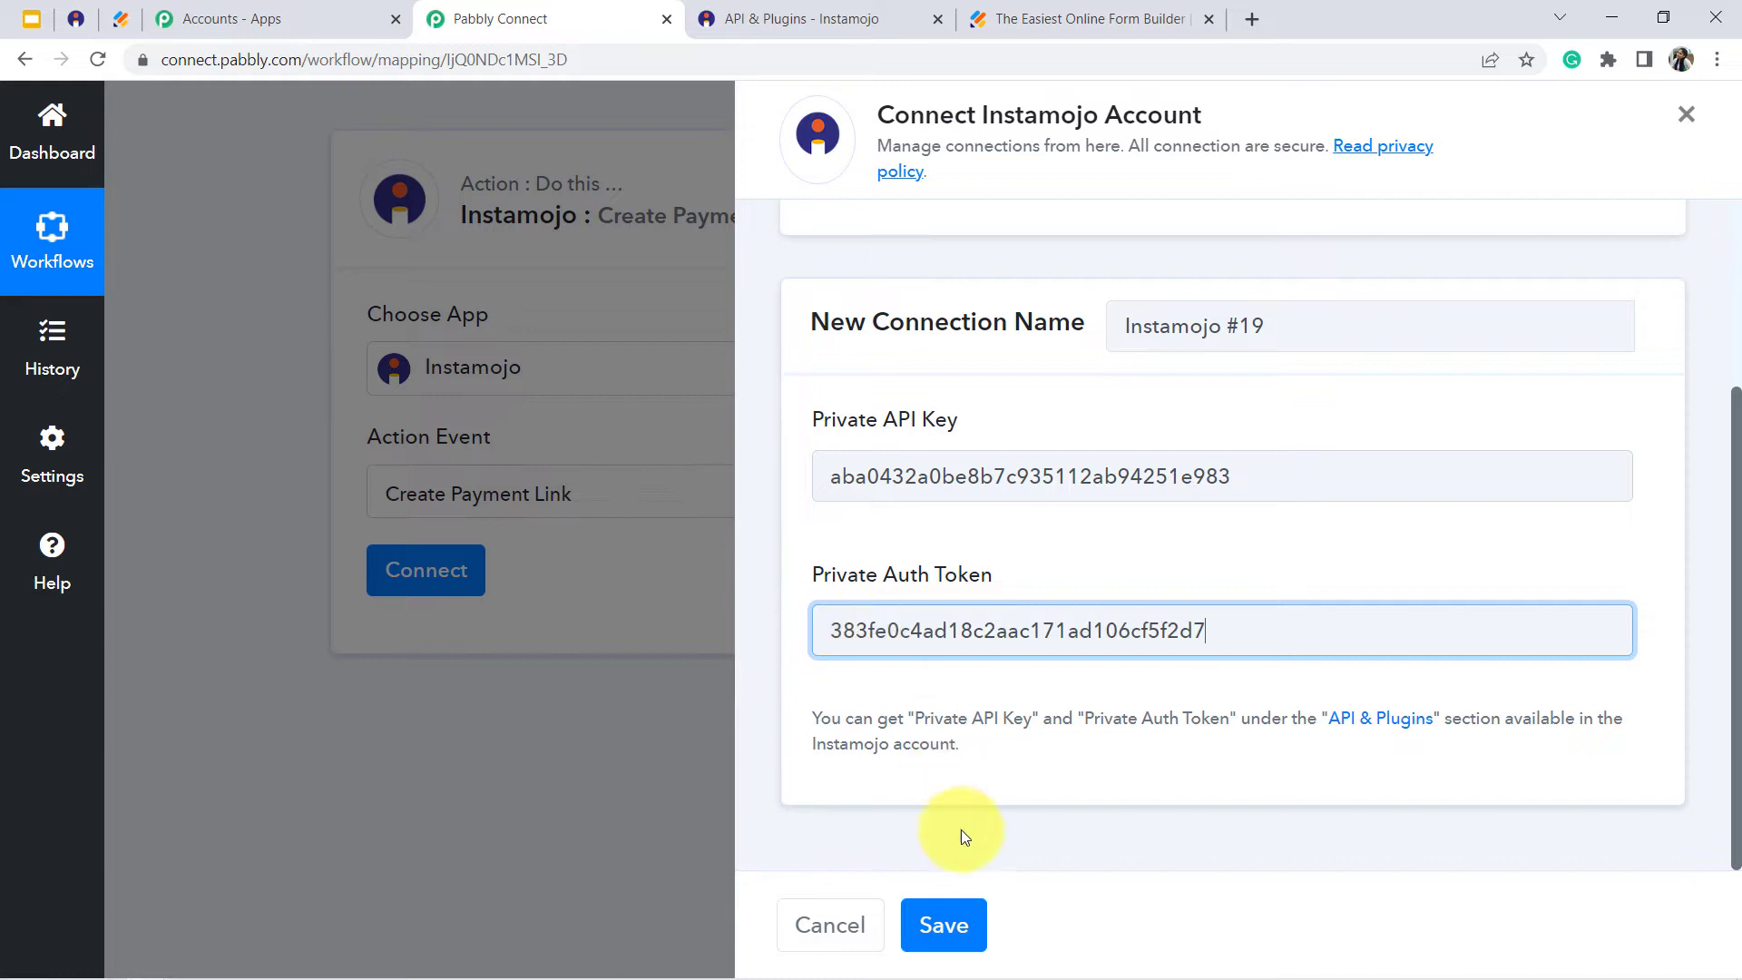
left_click(959, 930)
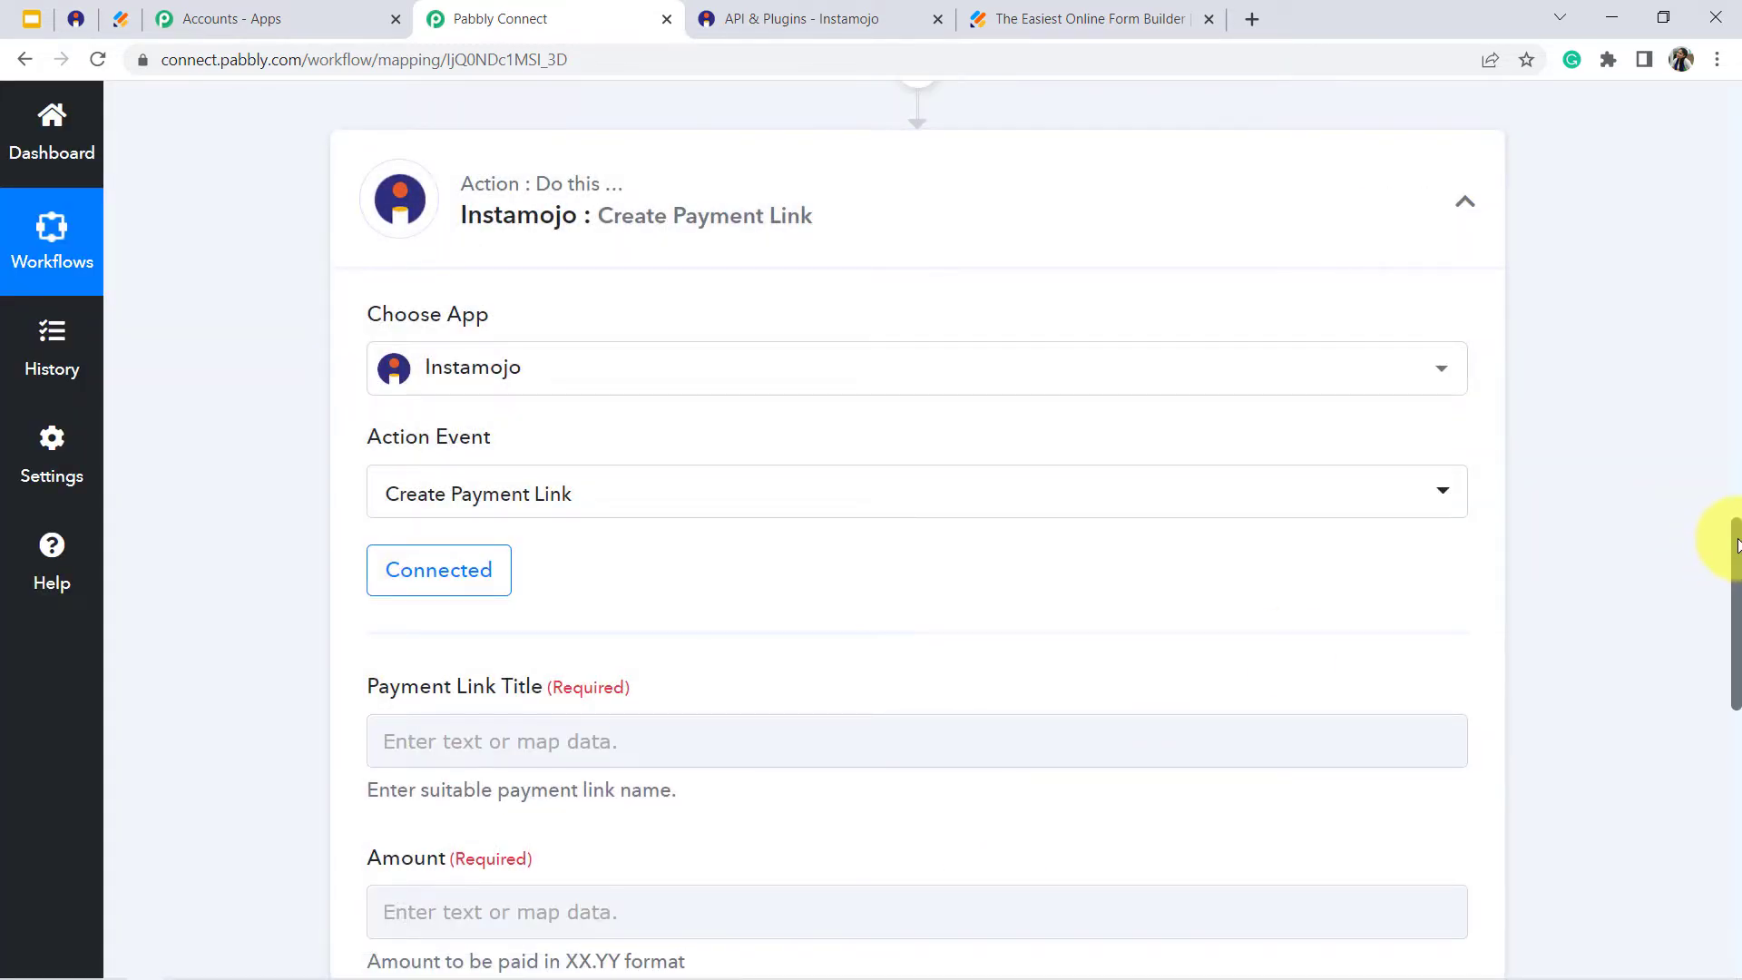
- Set the Instamojo action's Payment Link Title to "Paid Registration Link for upcoming event"
left_click_drag(1735, 546, 1732, 576)
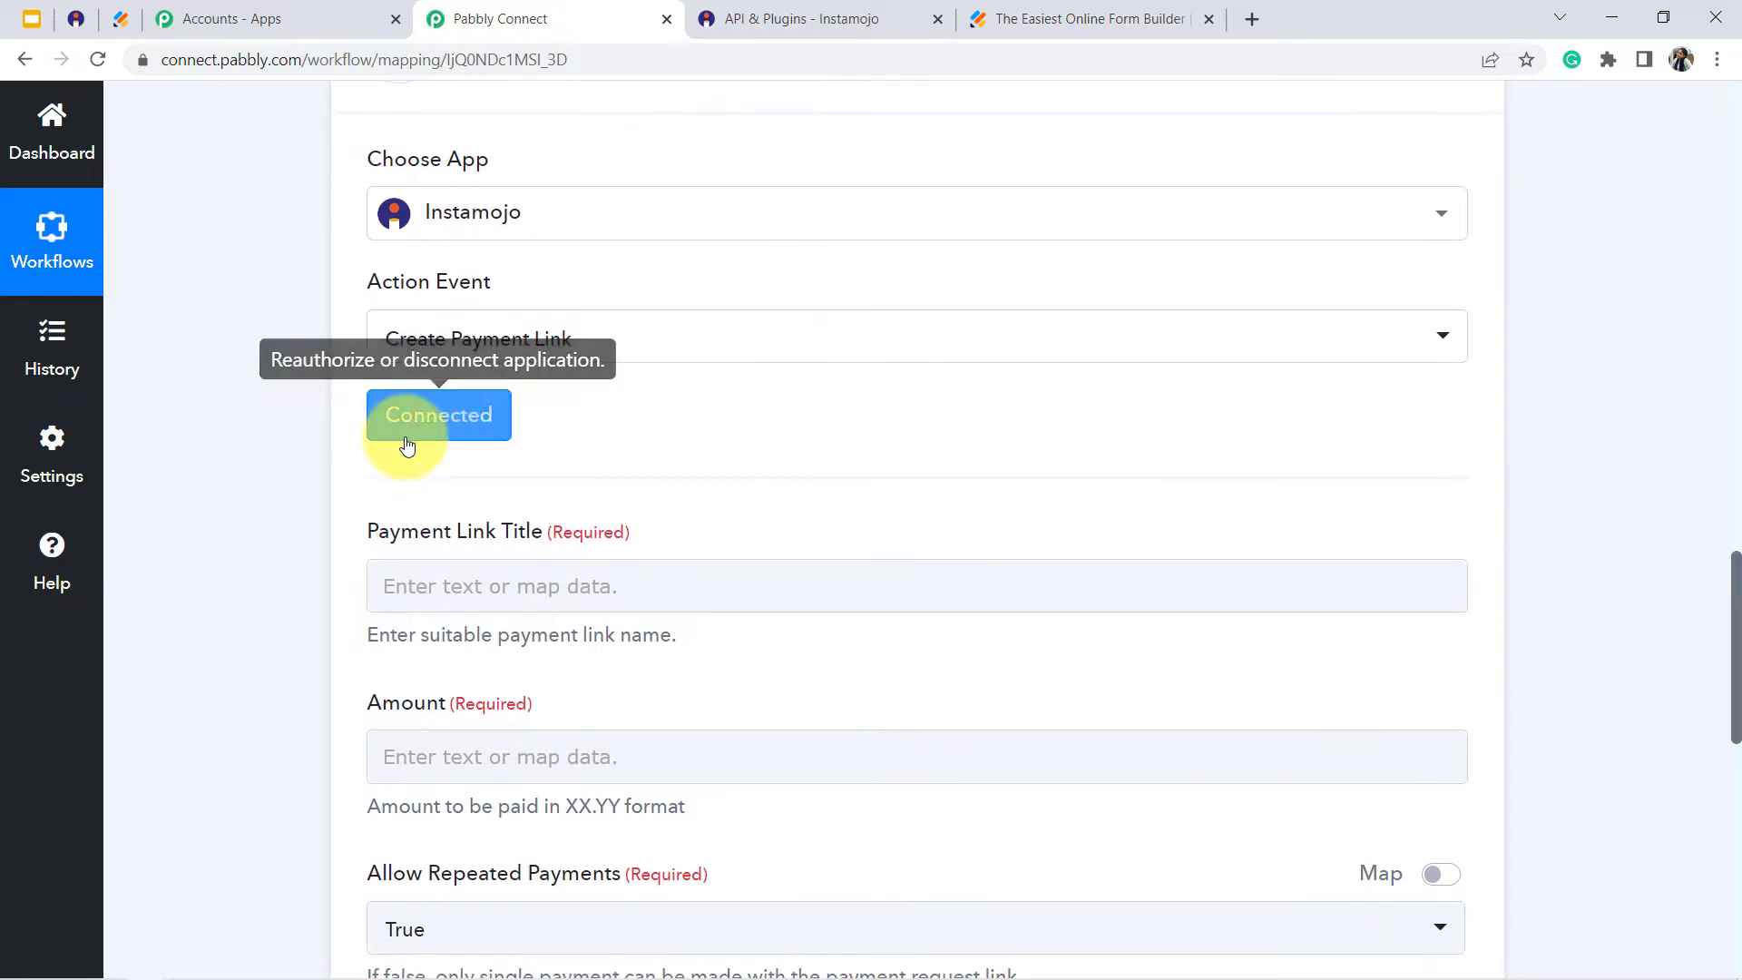
left_click(531, 596)
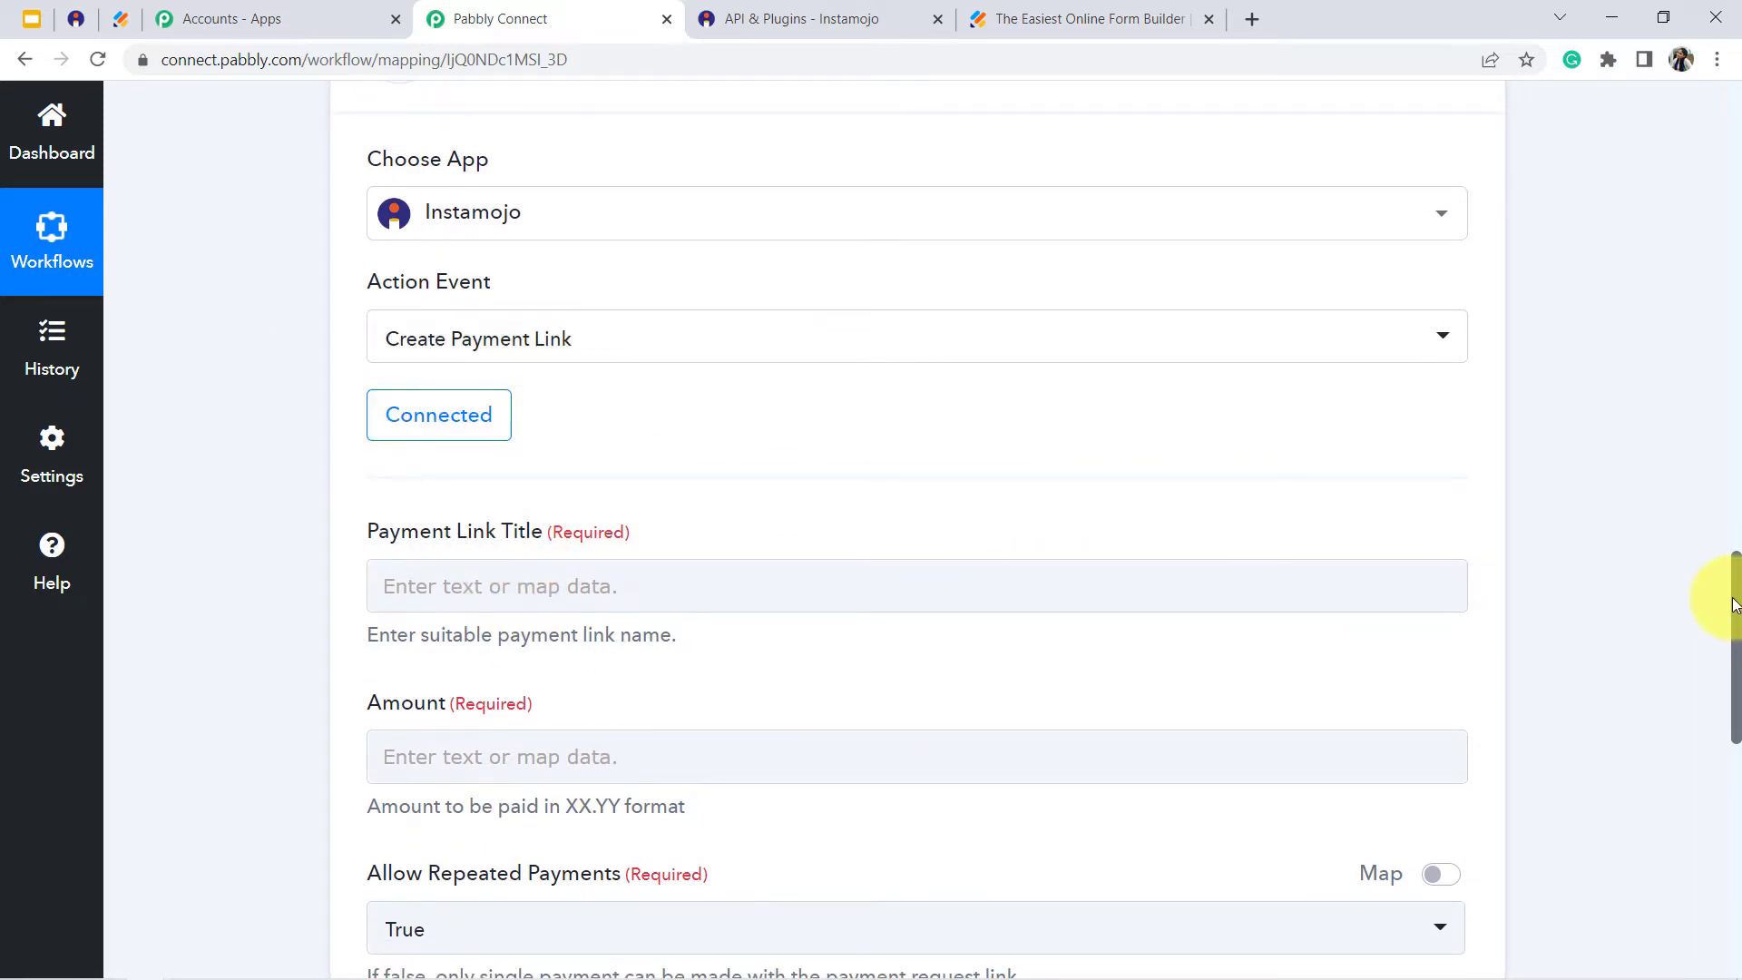
left_click_drag(1734, 594, 1736, 655)
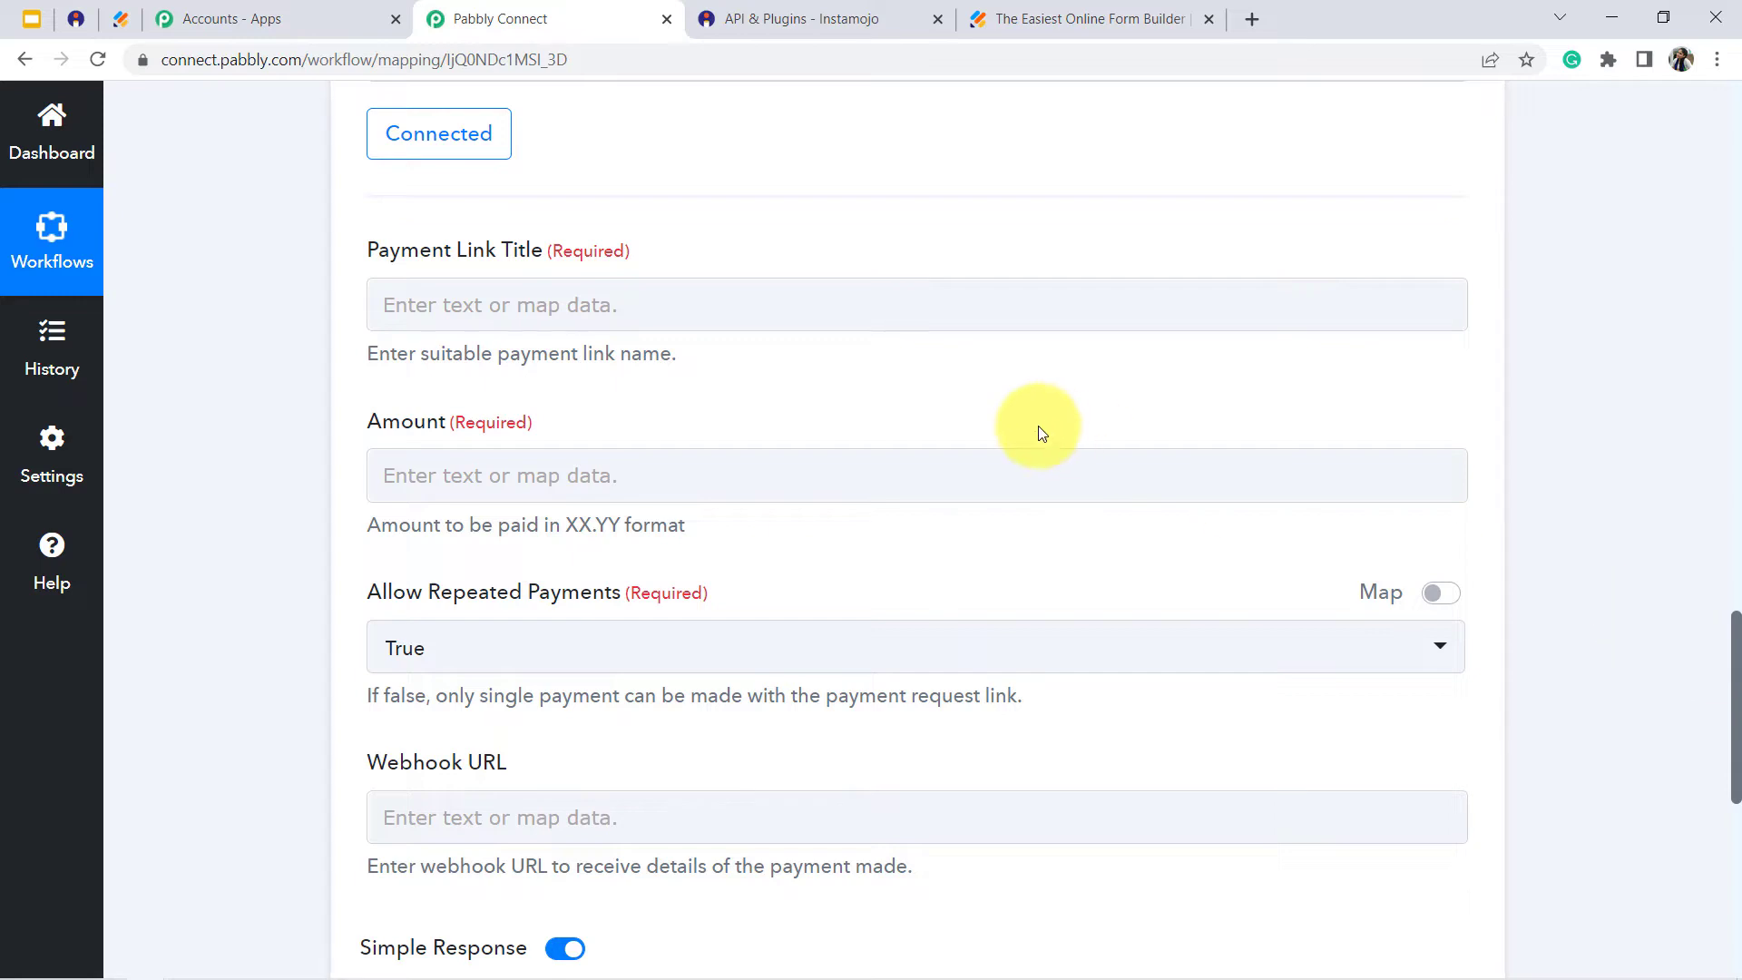
left_click(437, 295)
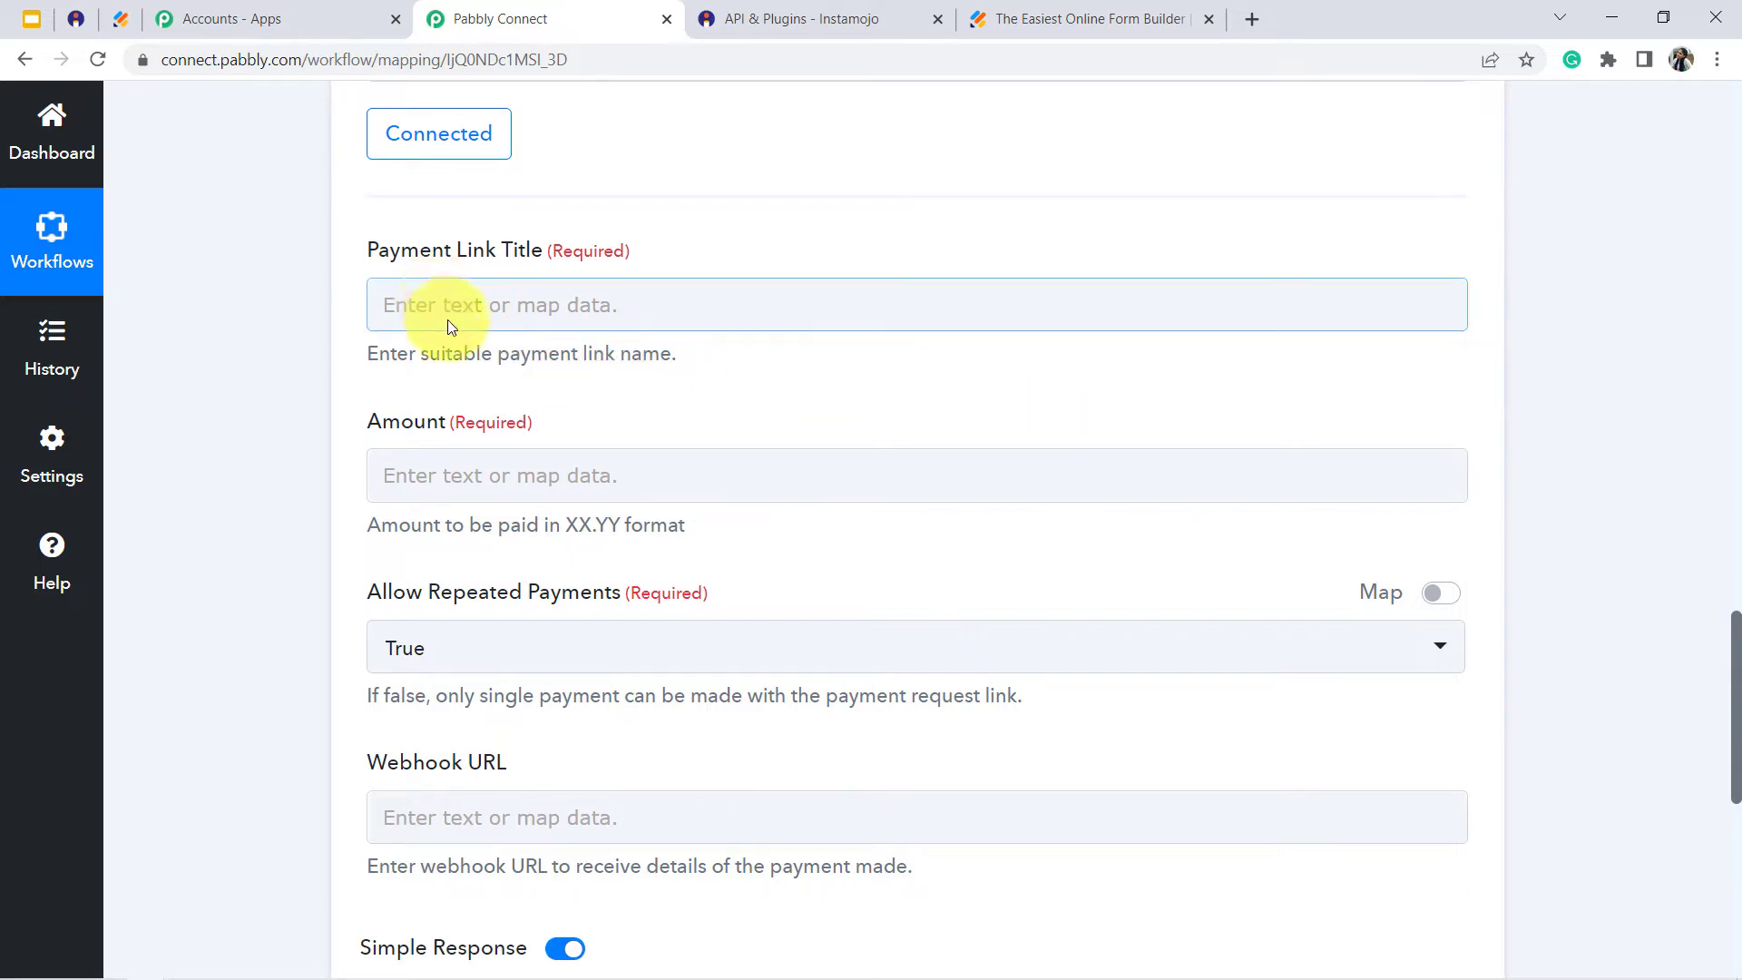
left_click(419, 351)
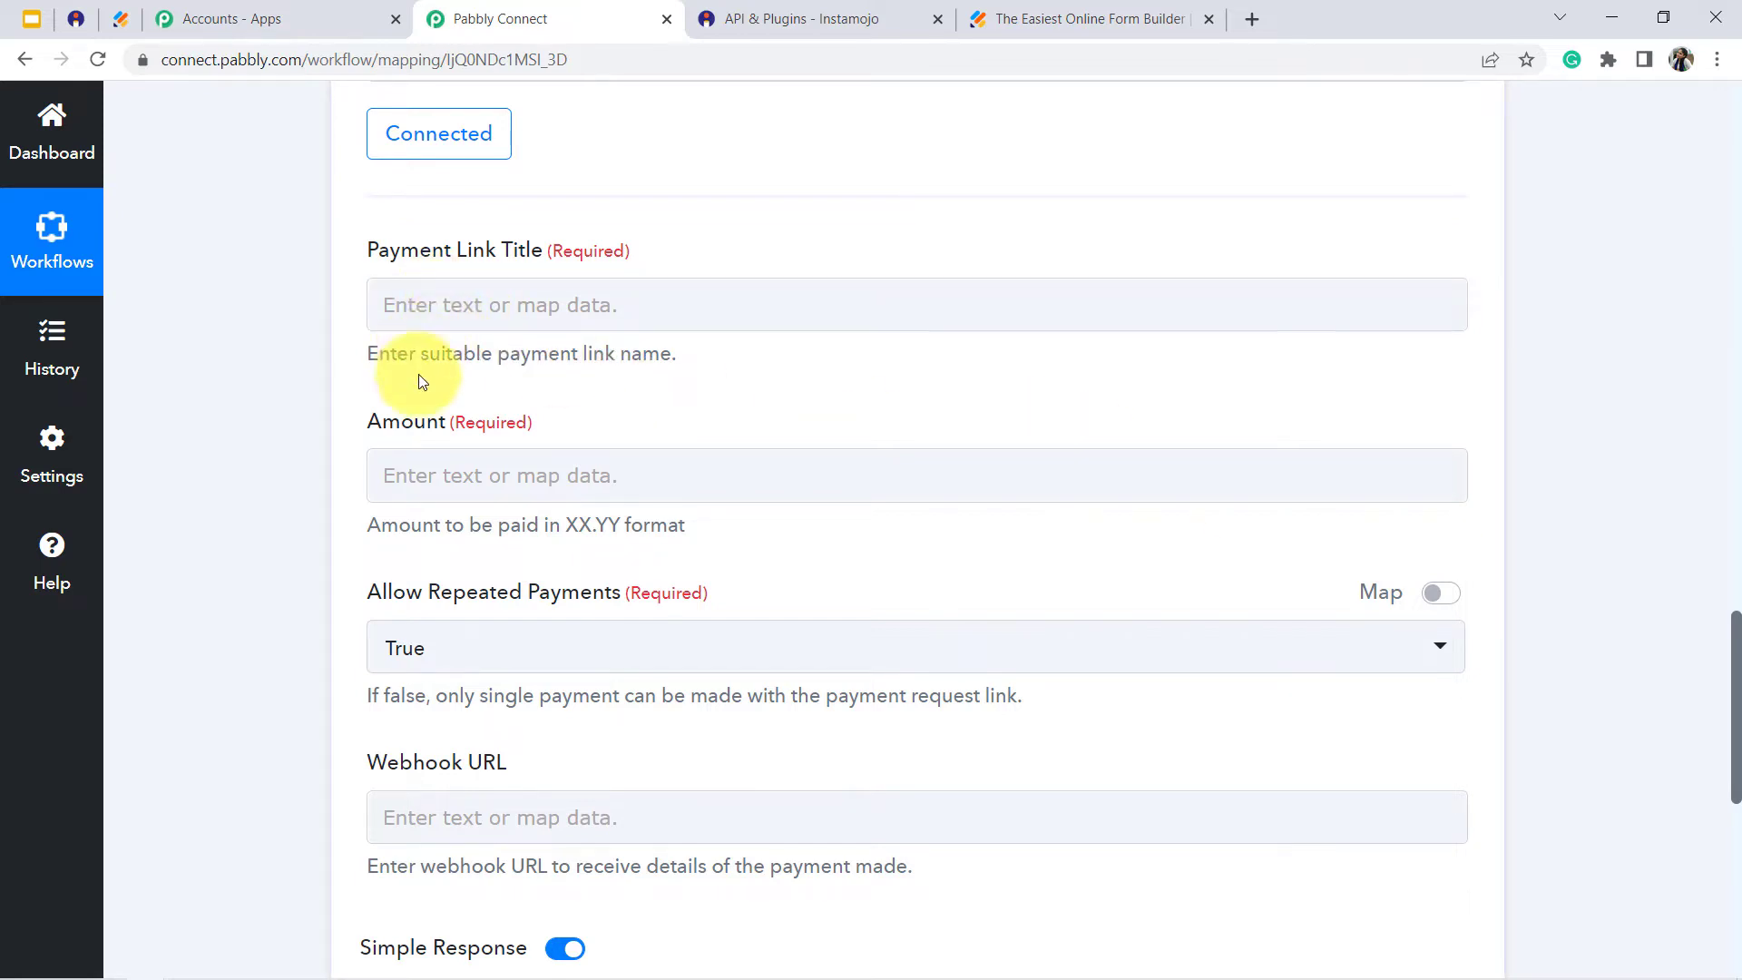
left_click(473, 299)
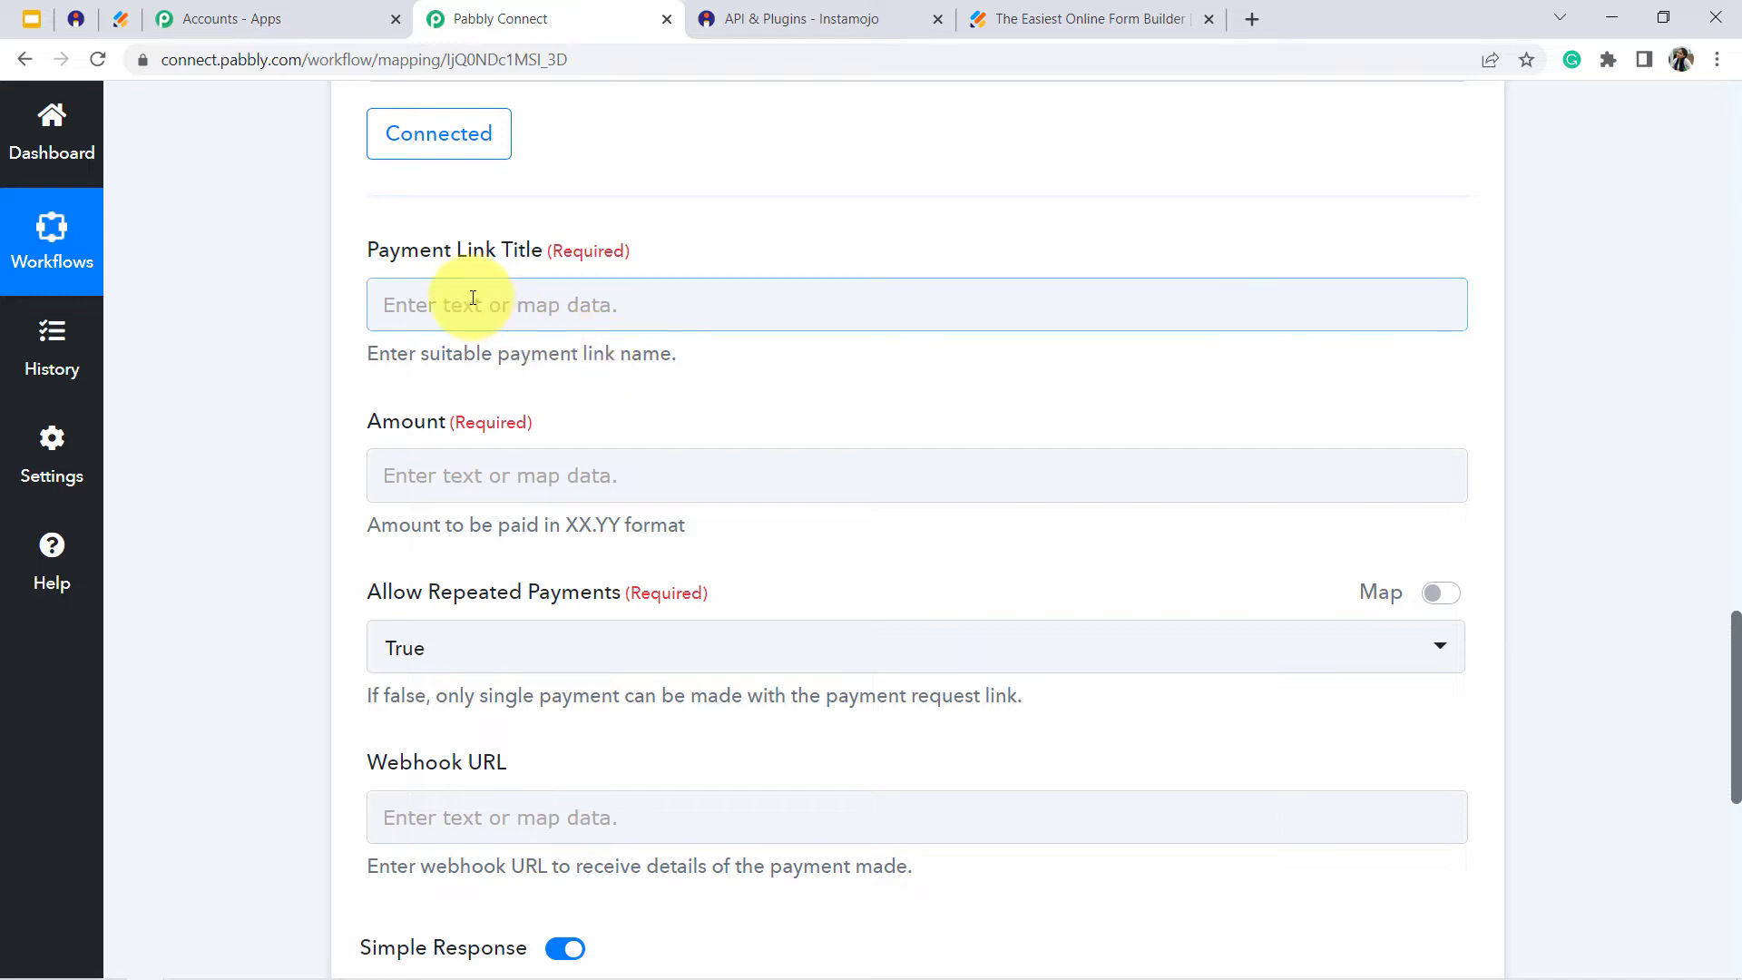
left_click(473, 299)
type("Paid Registr")
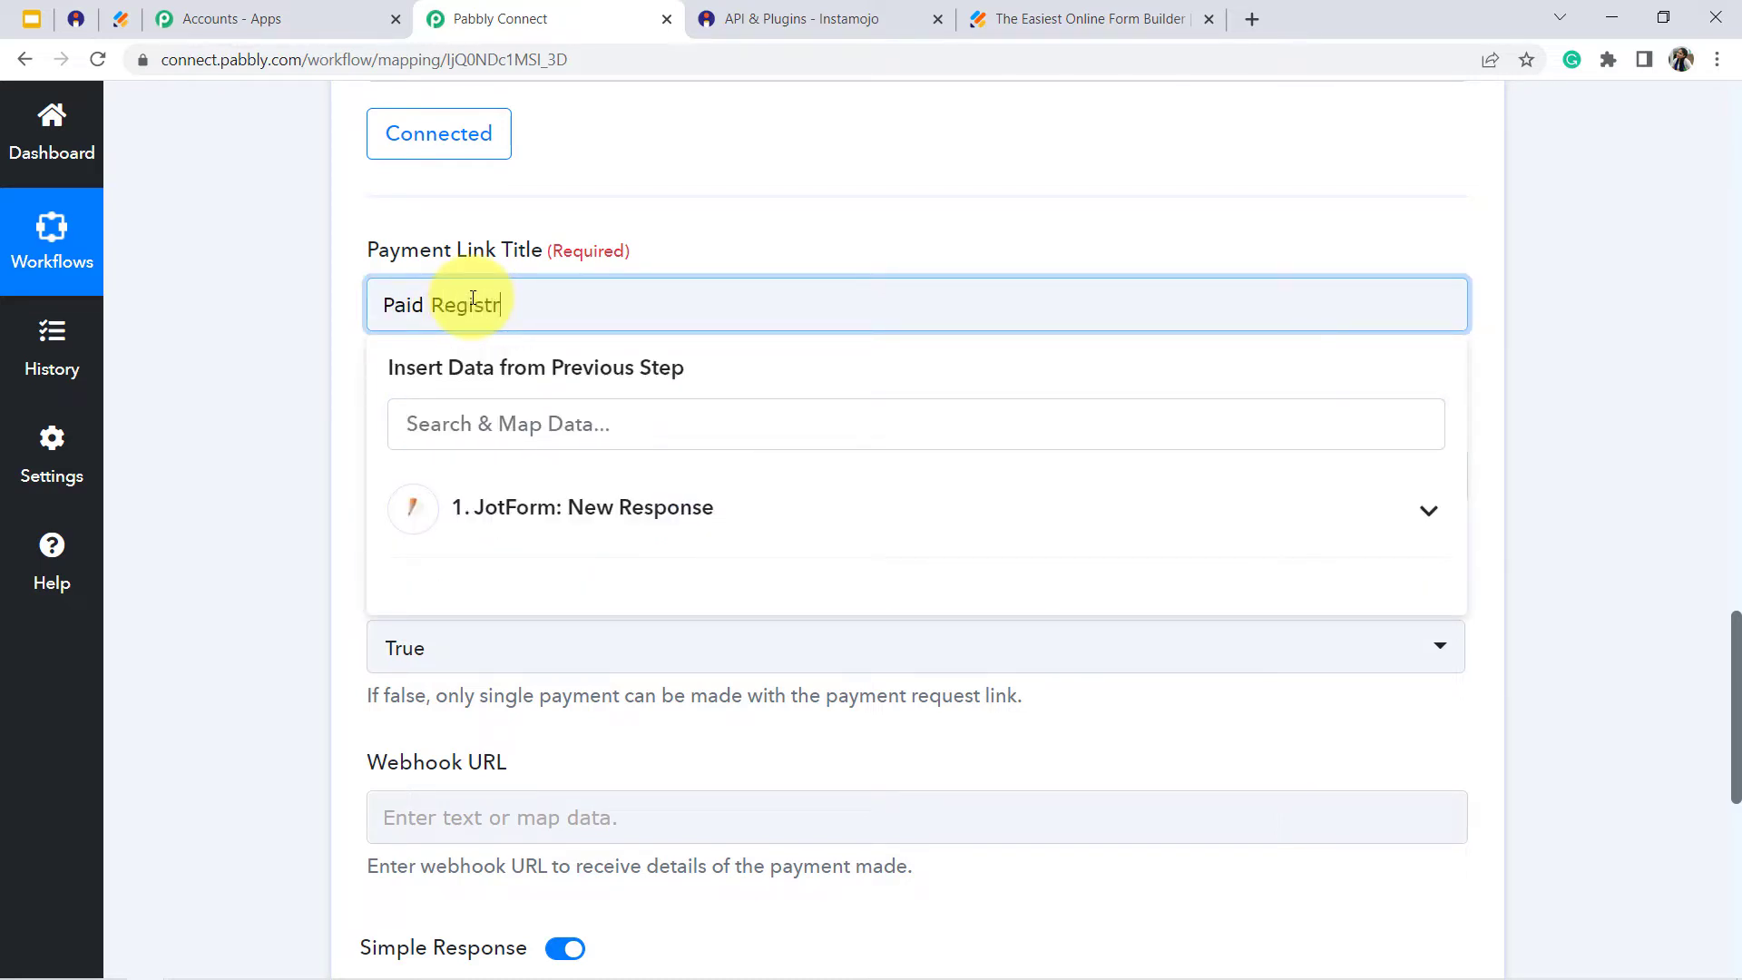
type("ation Link for upcoming ")
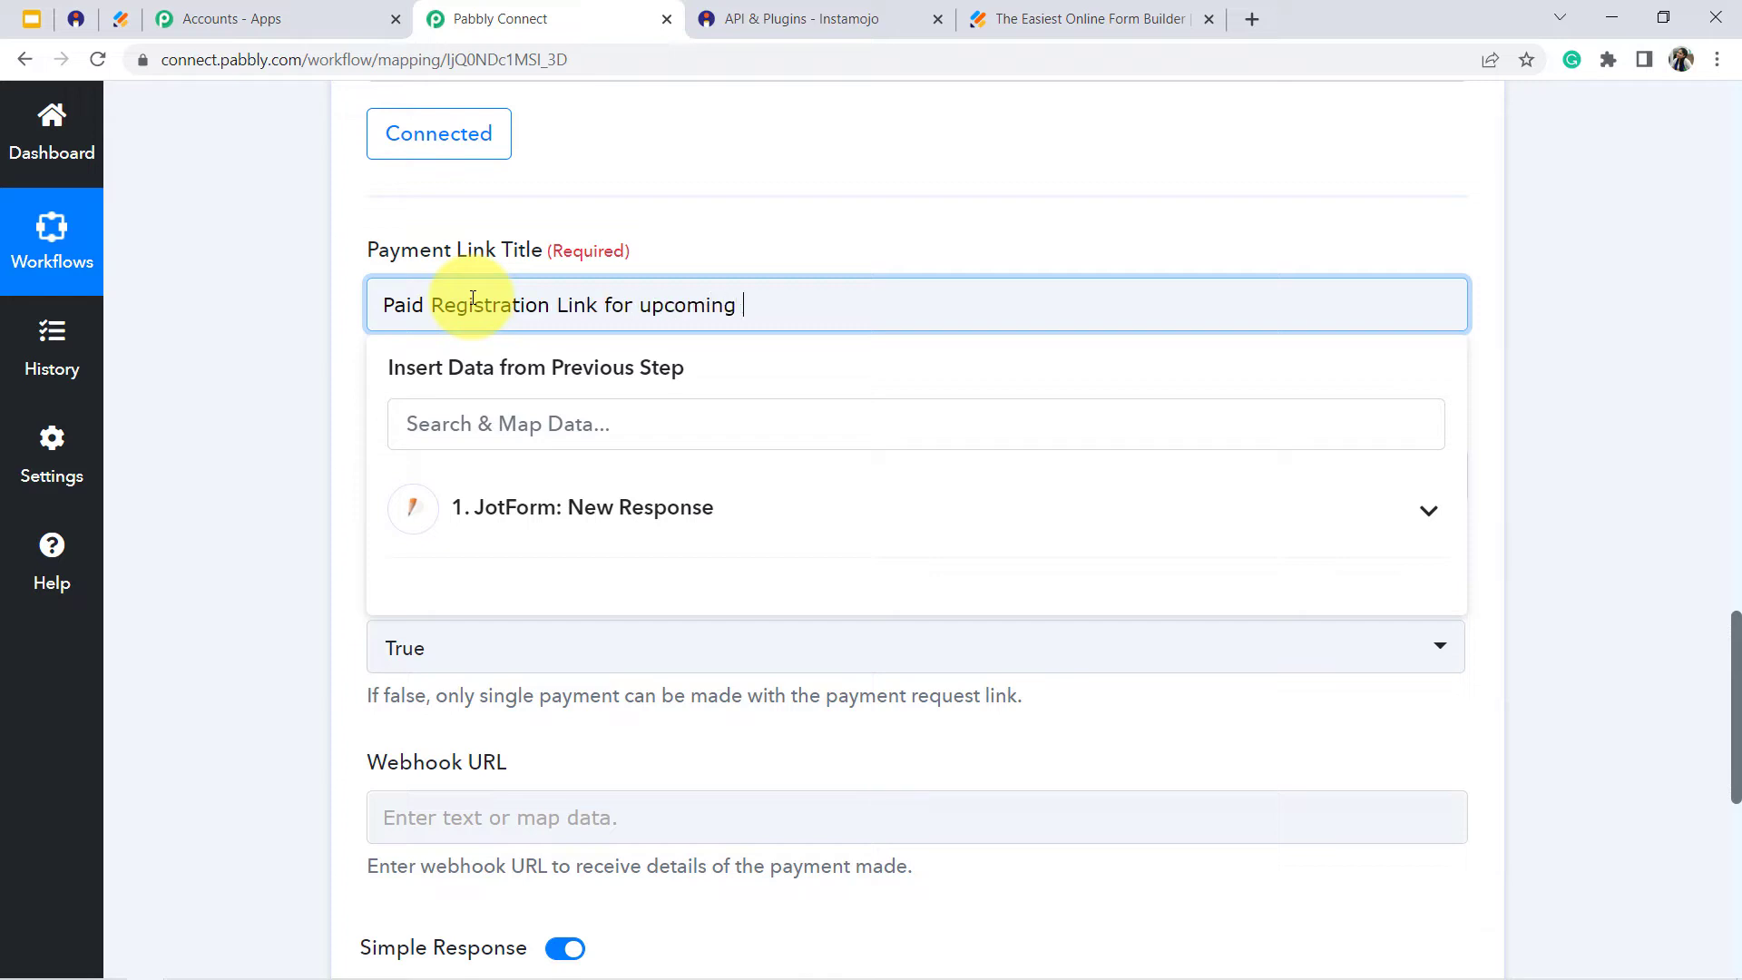
type("event")
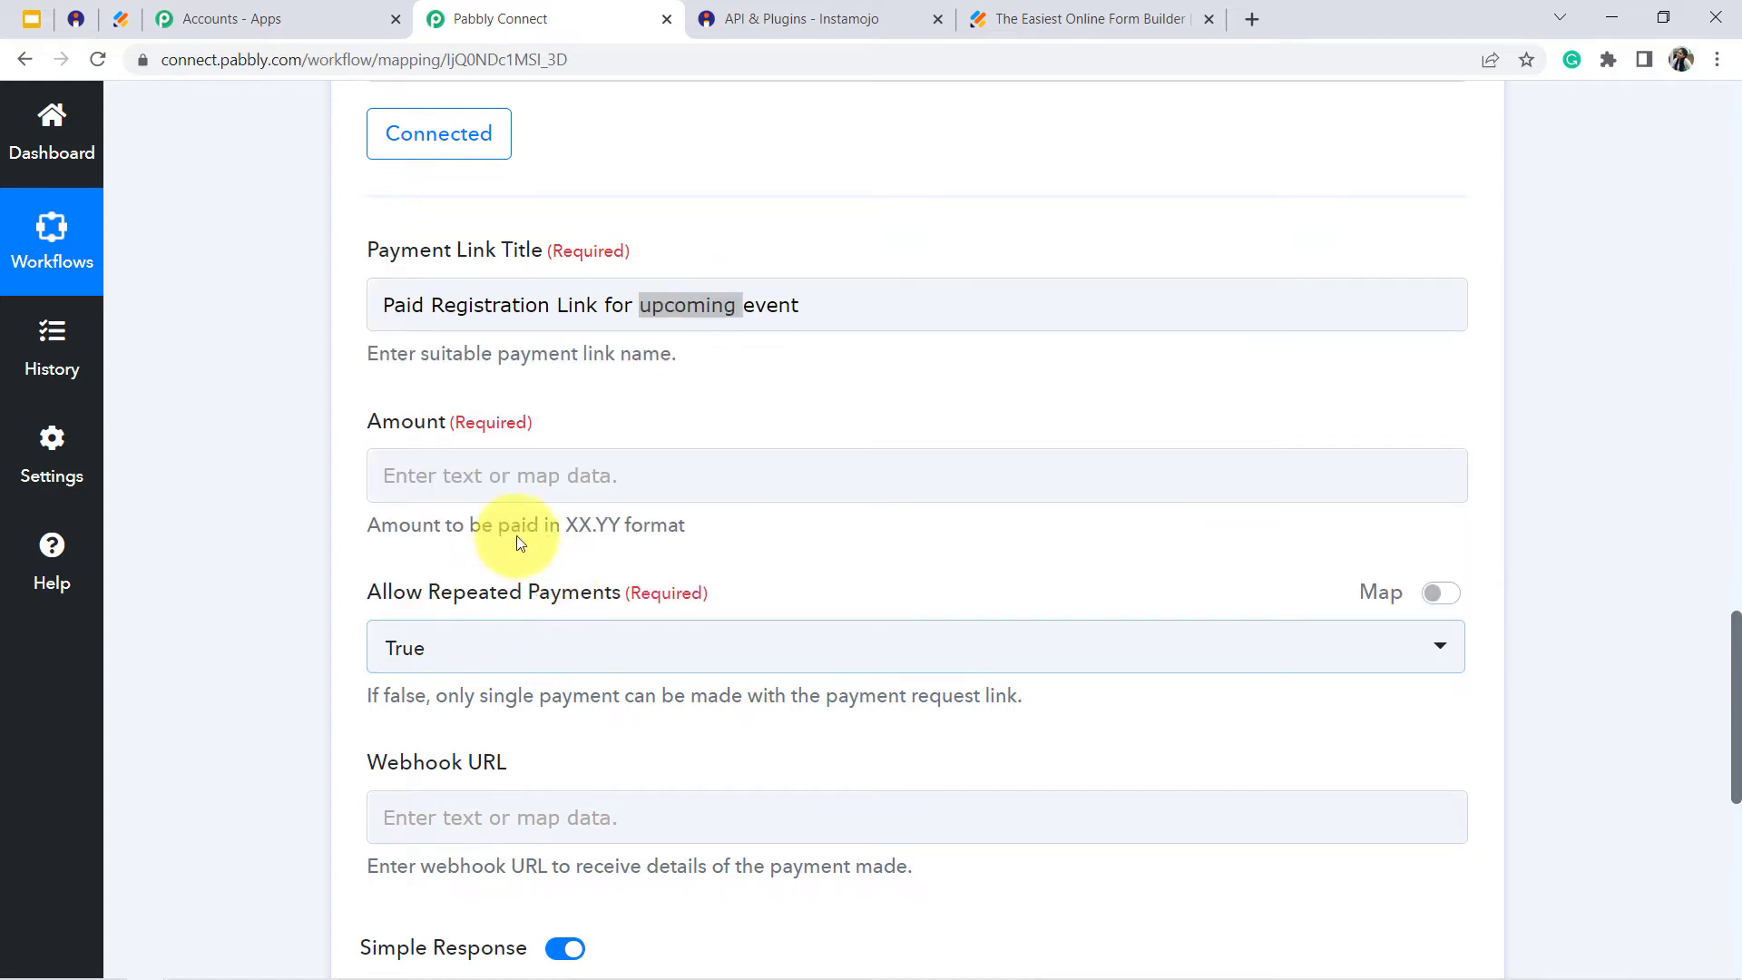
left_click(456, 499)
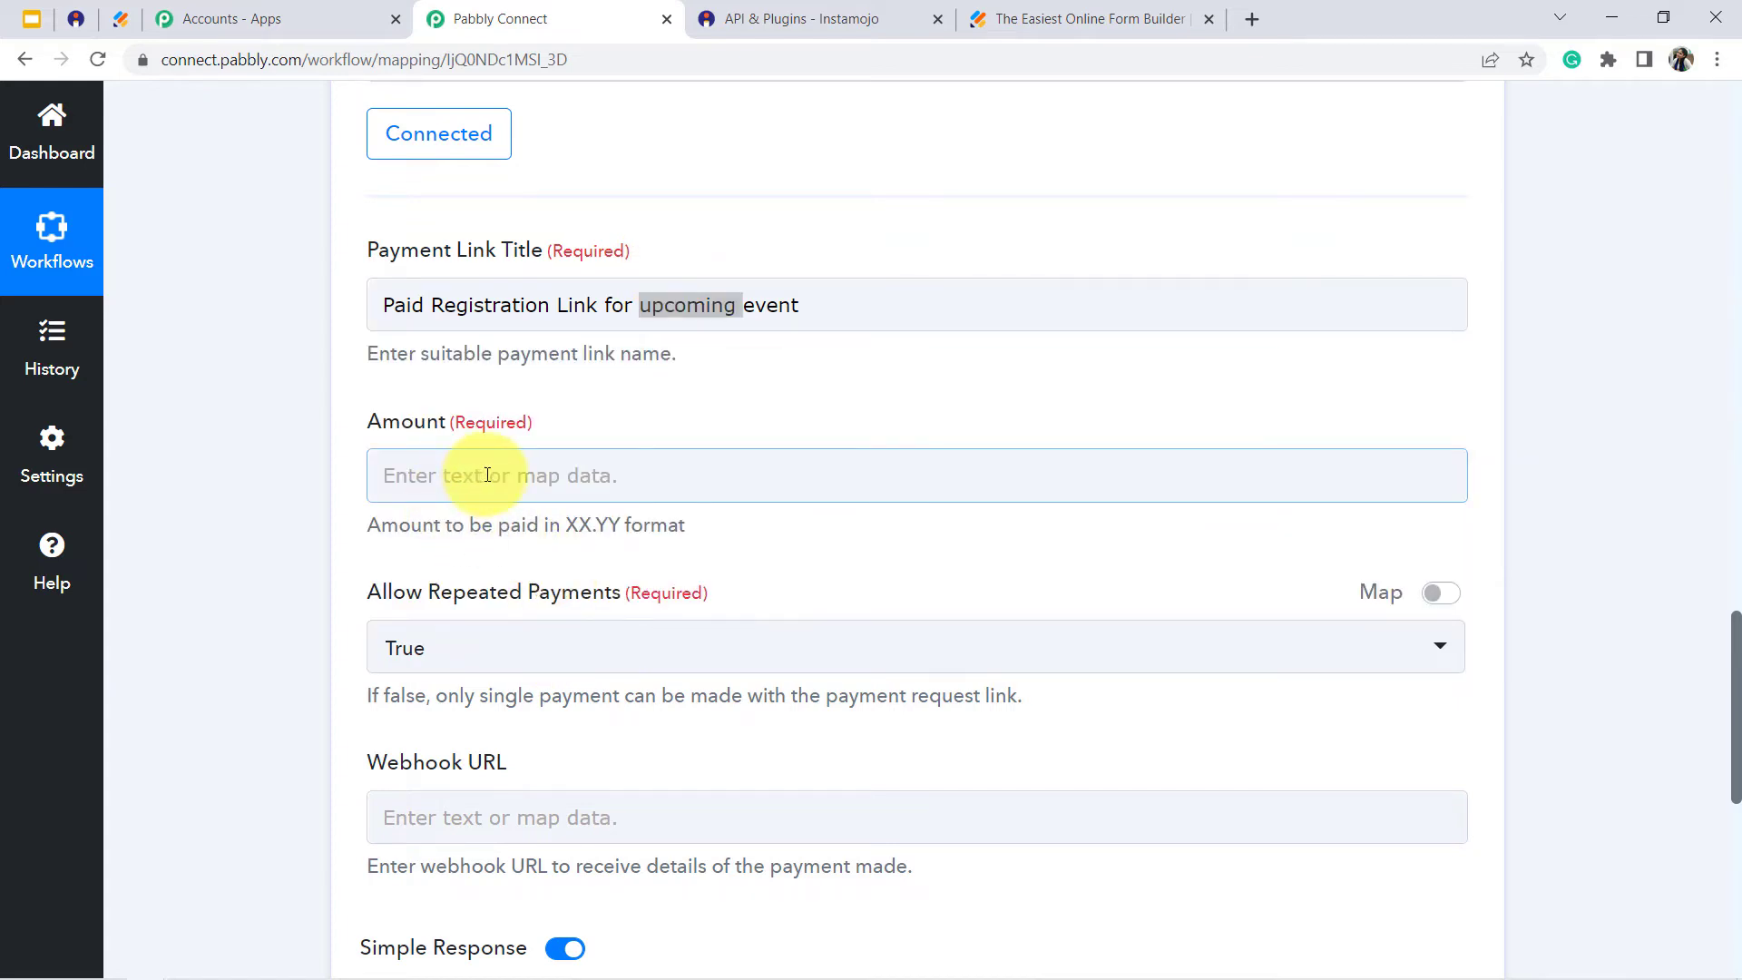
- Set the payment link's Amount to 599.00, following the required XX.YY format
left_click(487, 474)
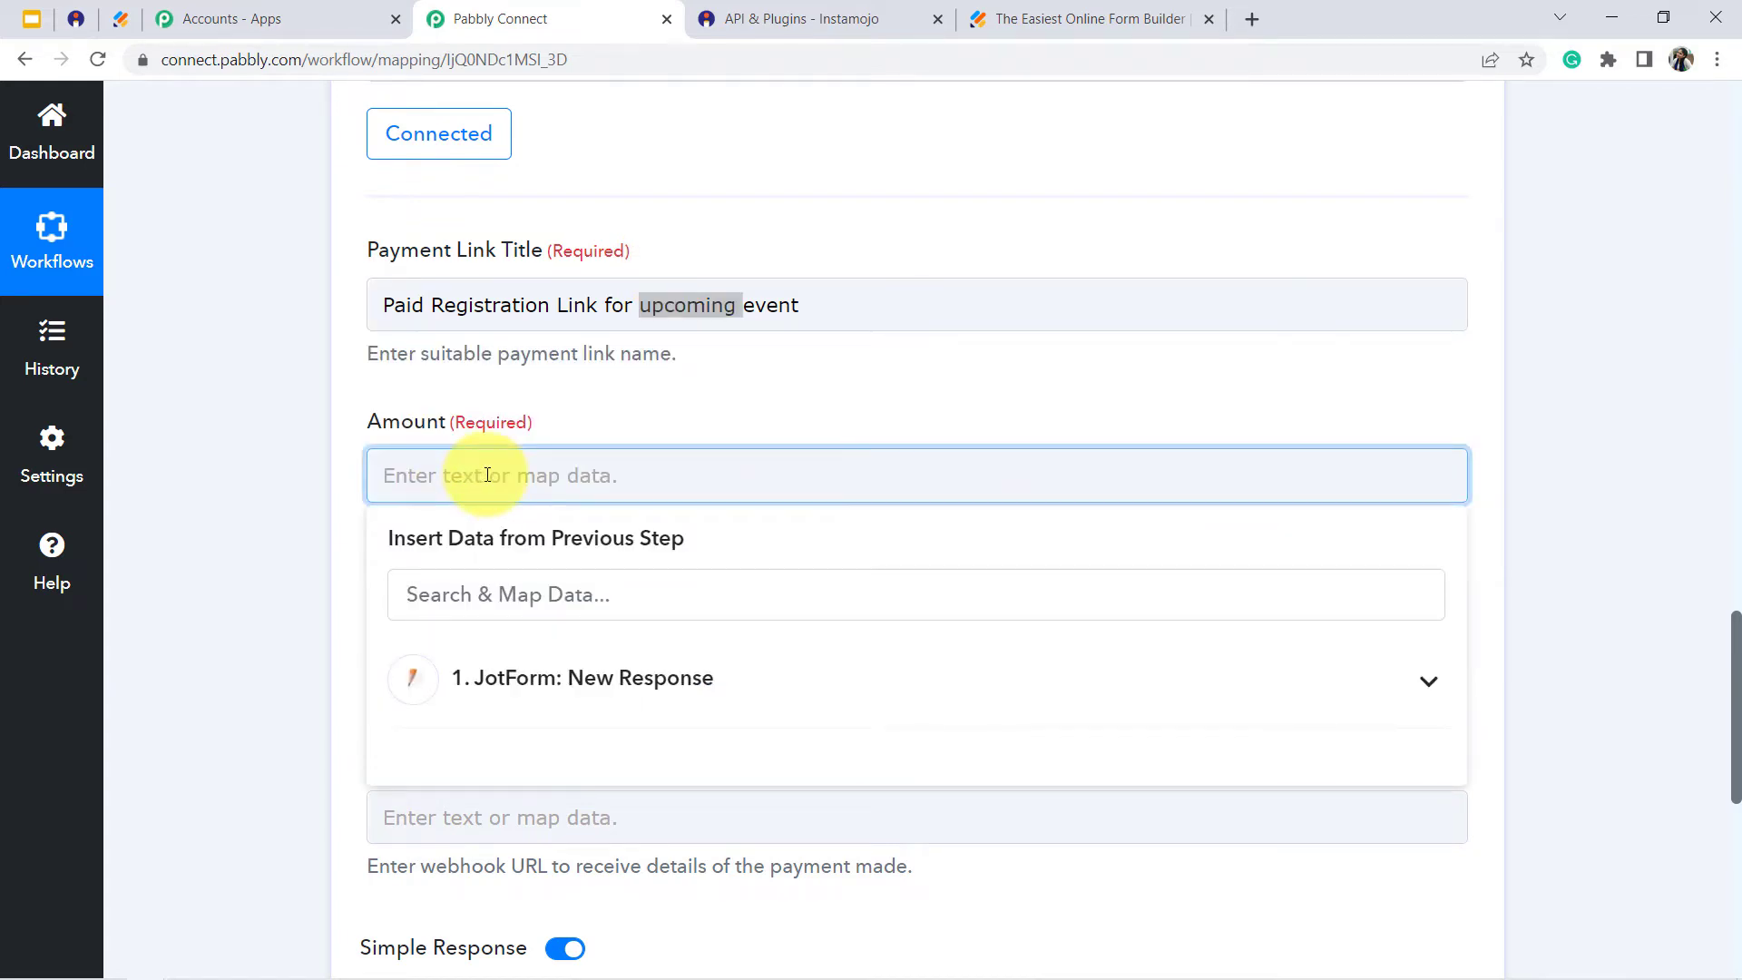
type("599")
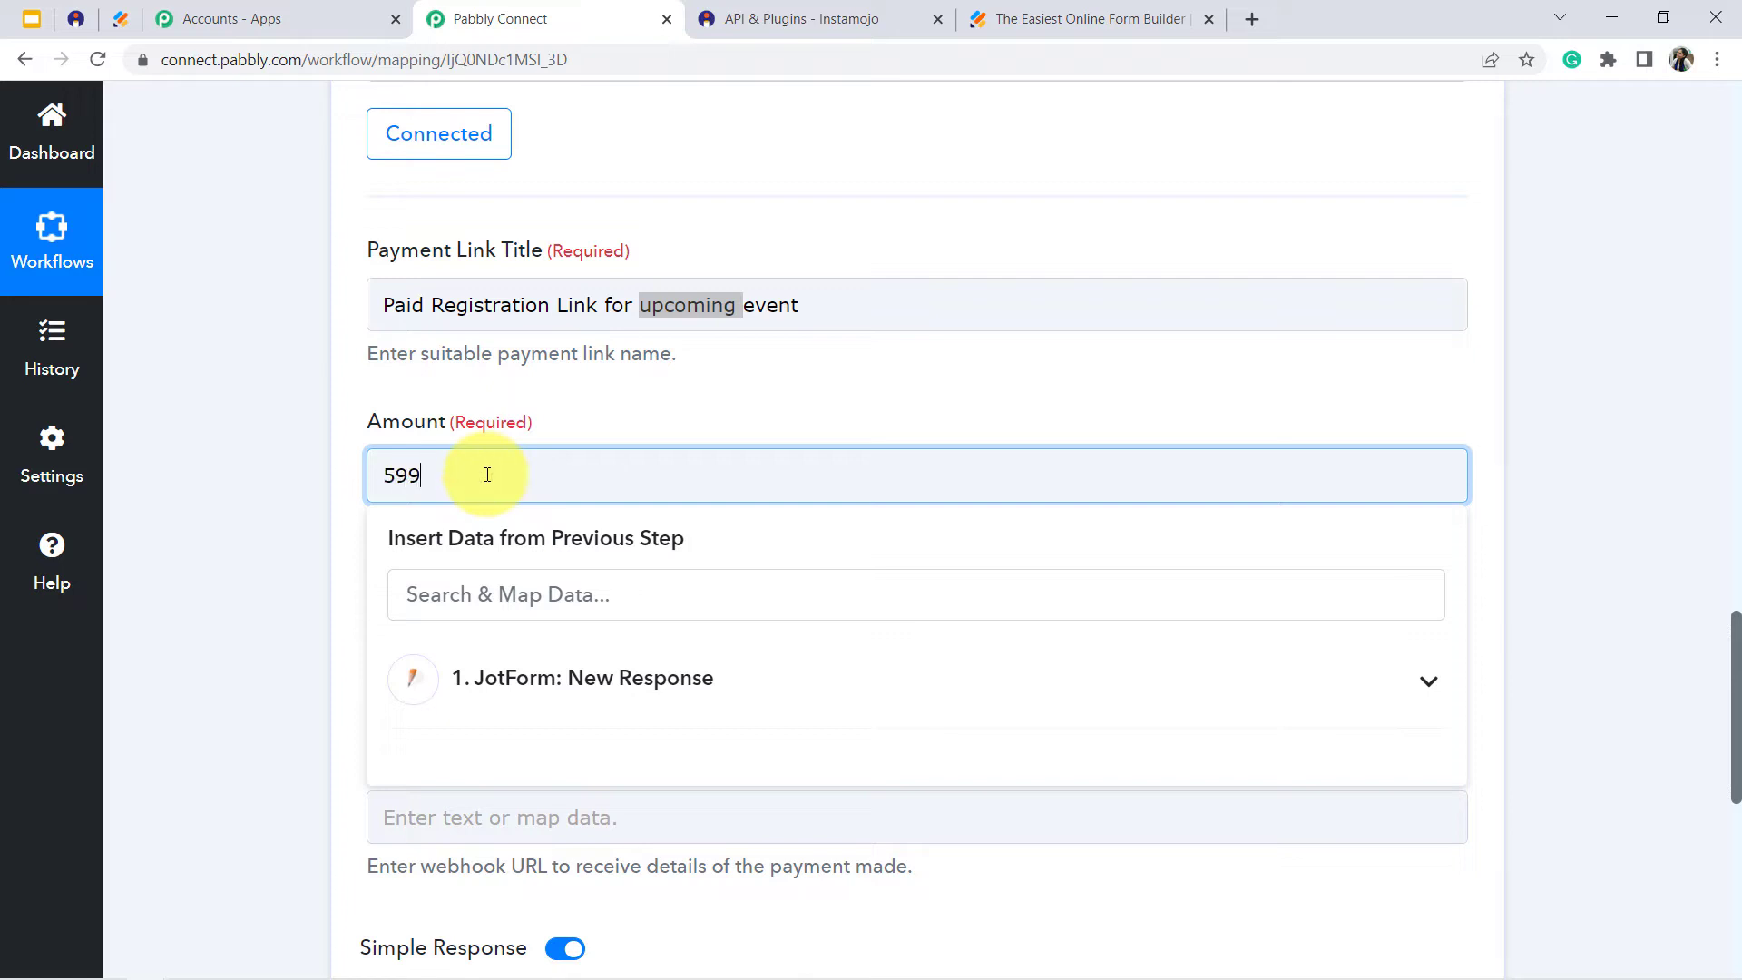
left_click(202, 494)
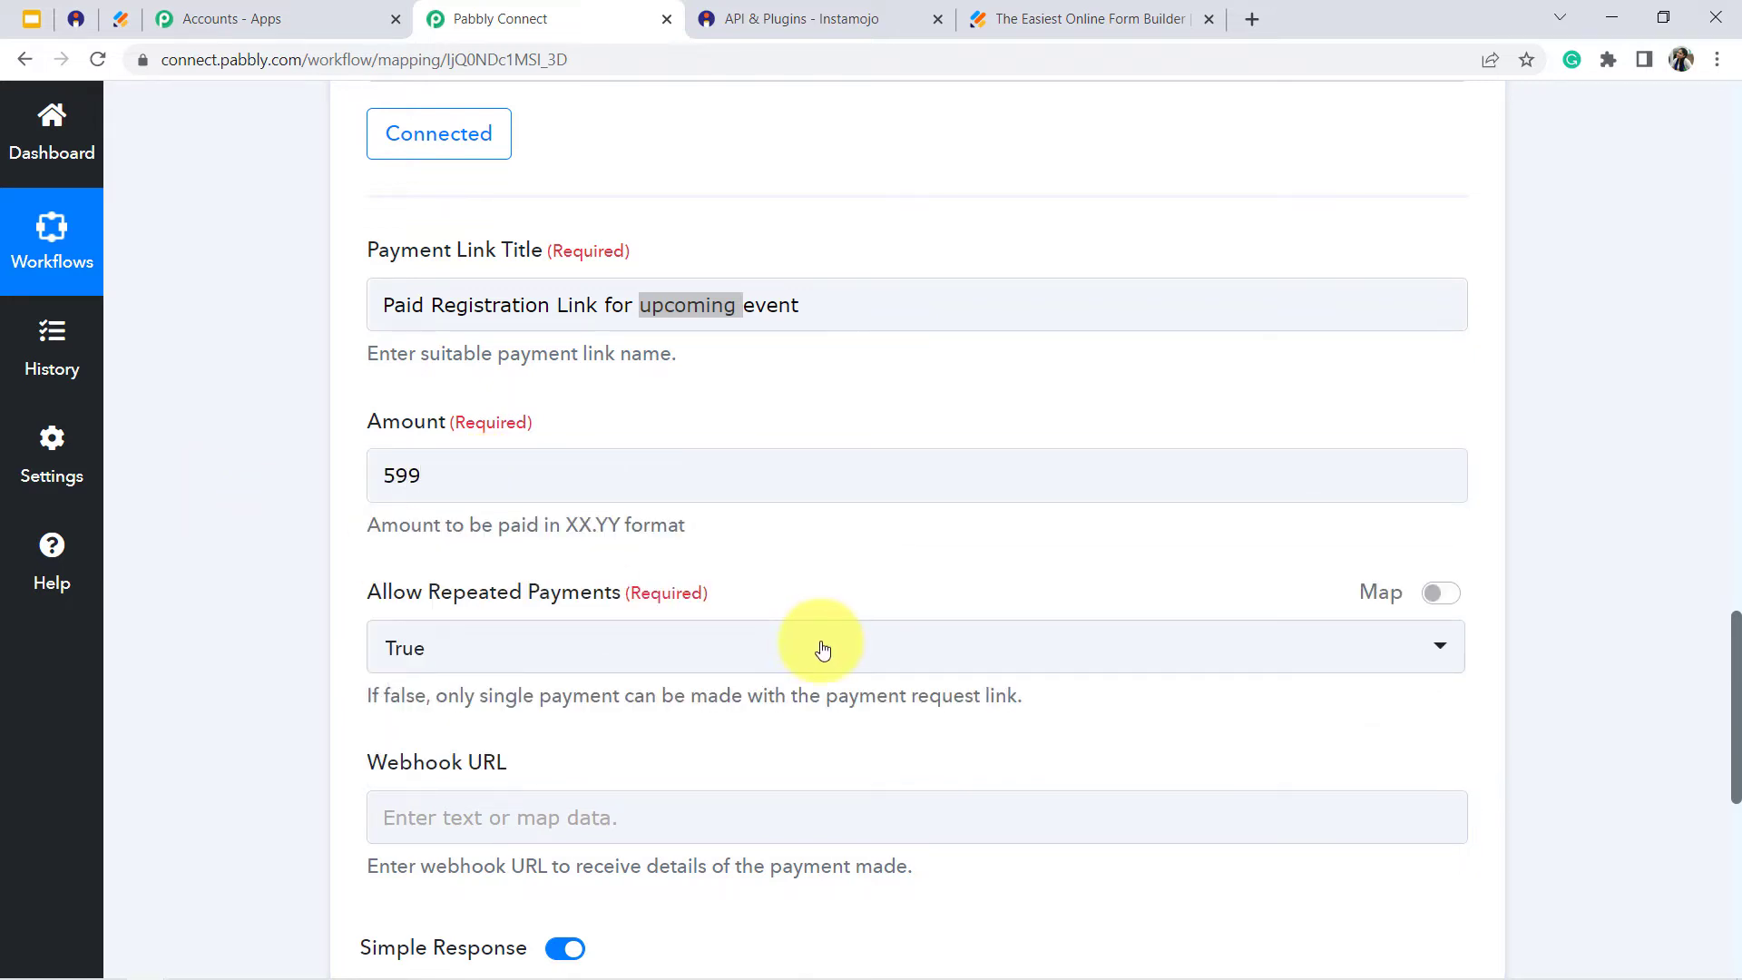
left_click_drag(423, 528, 585, 524)
left_click(586, 521)
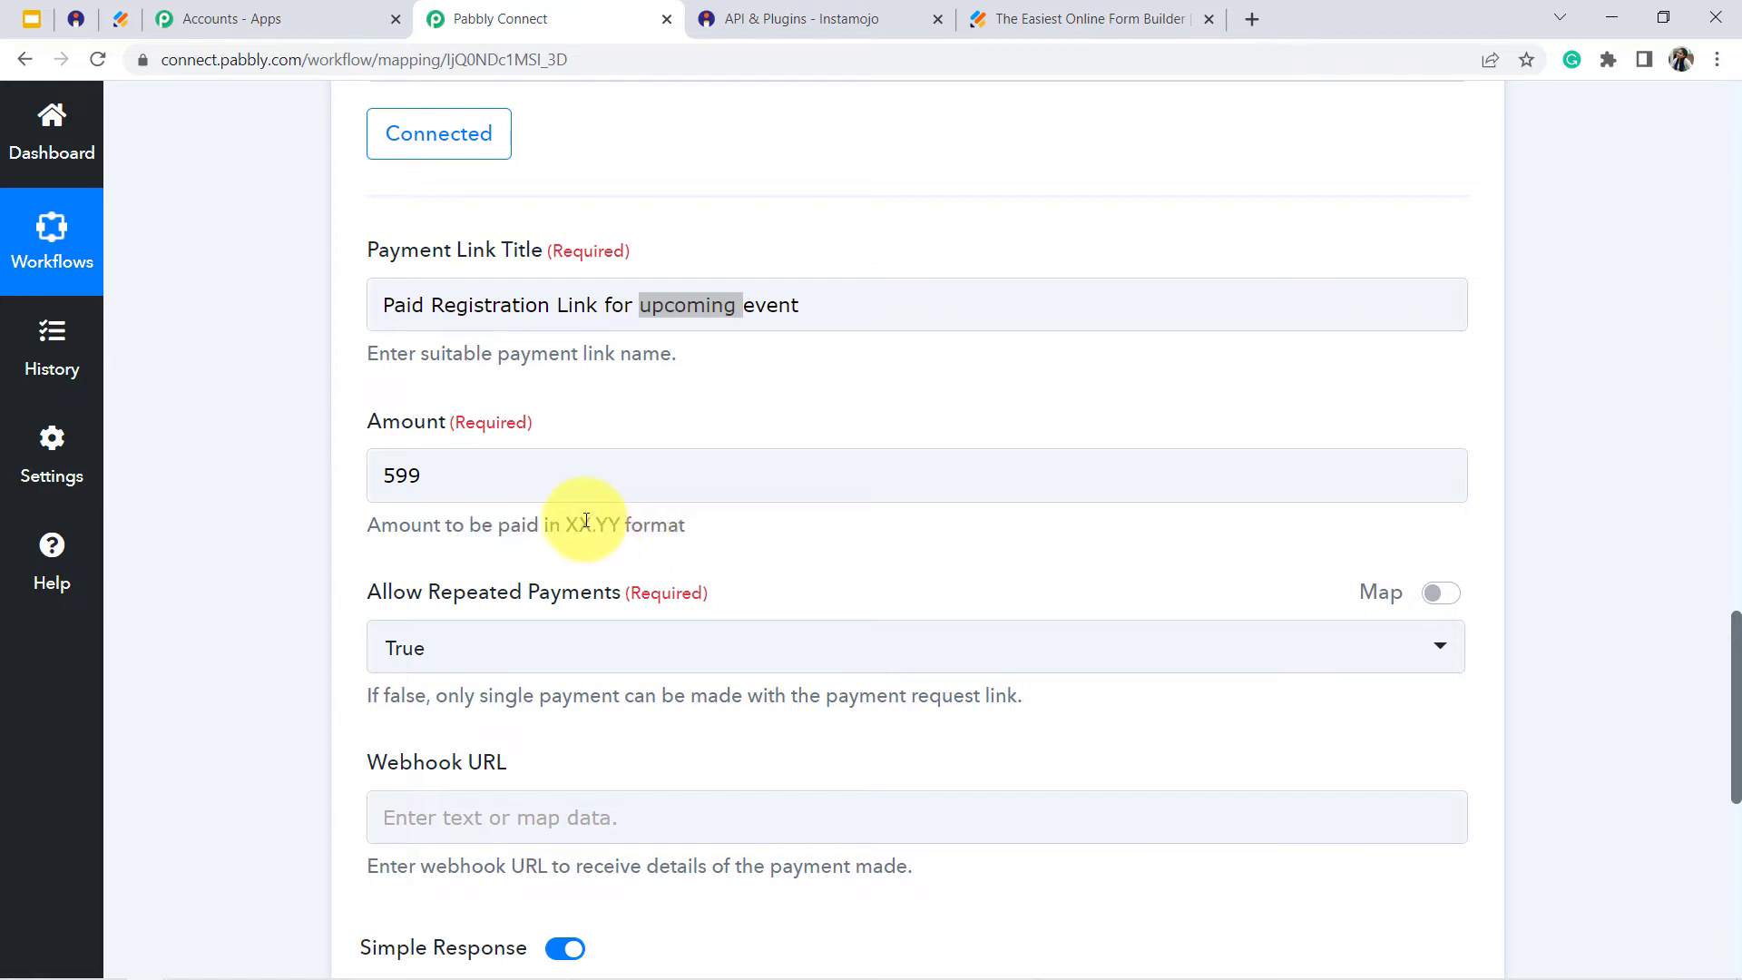
left_click(432, 471)
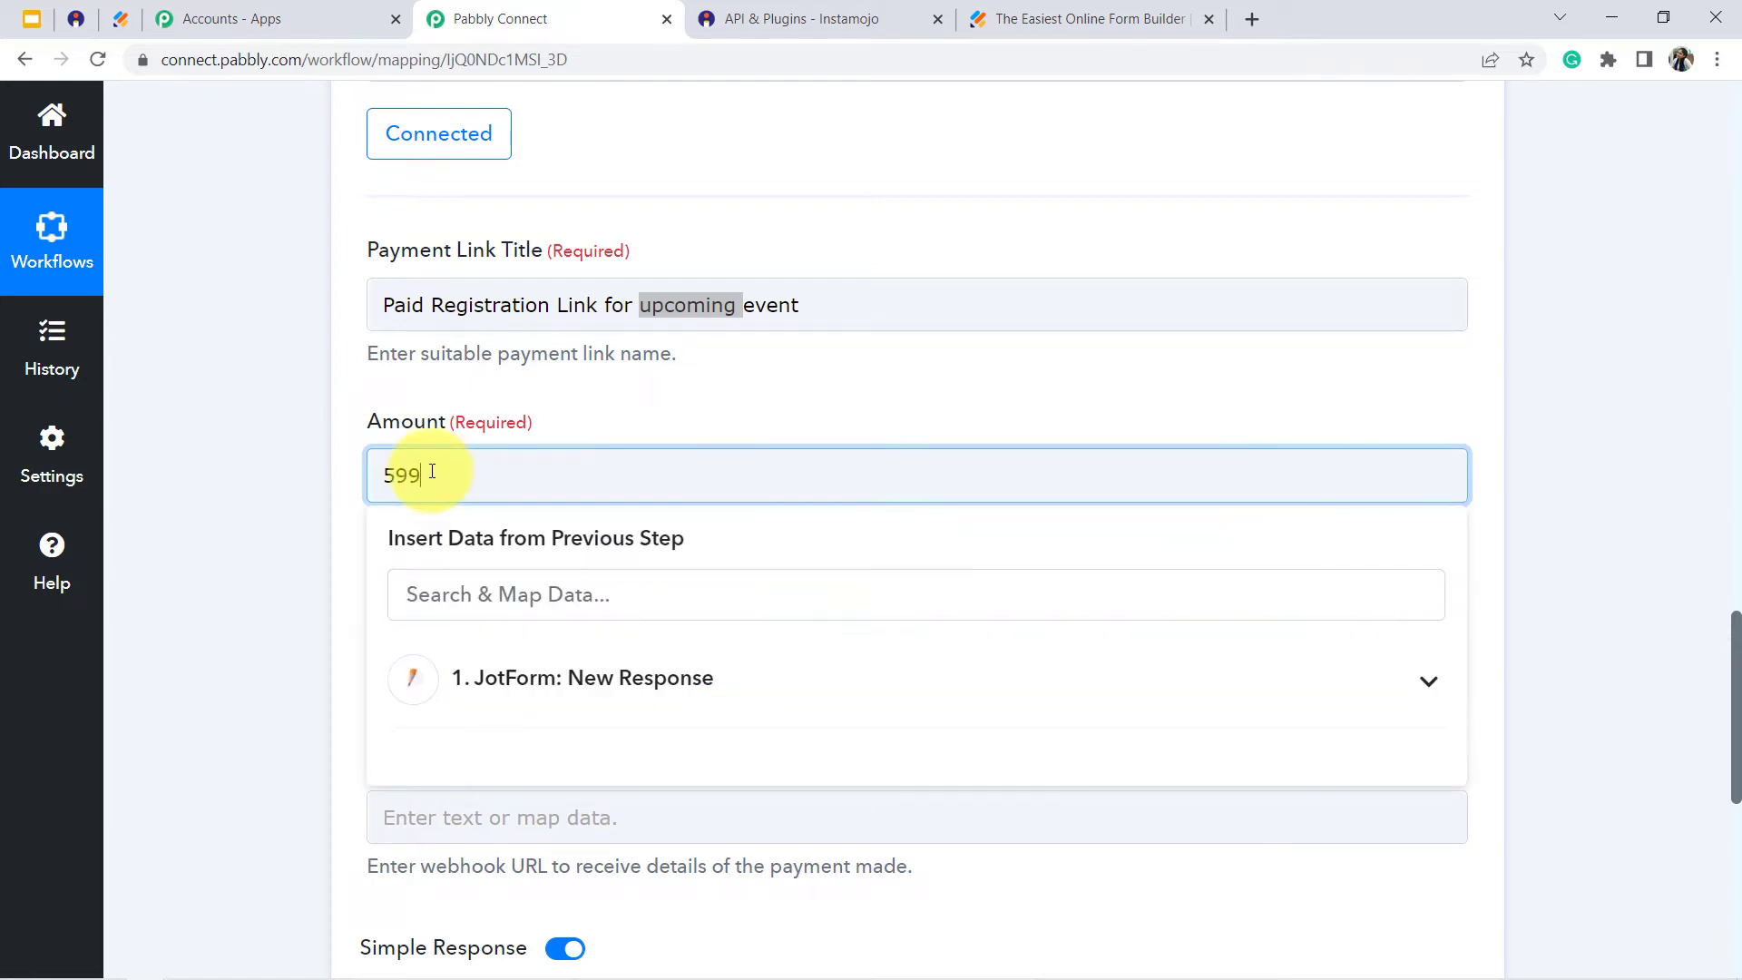
type("599.00")
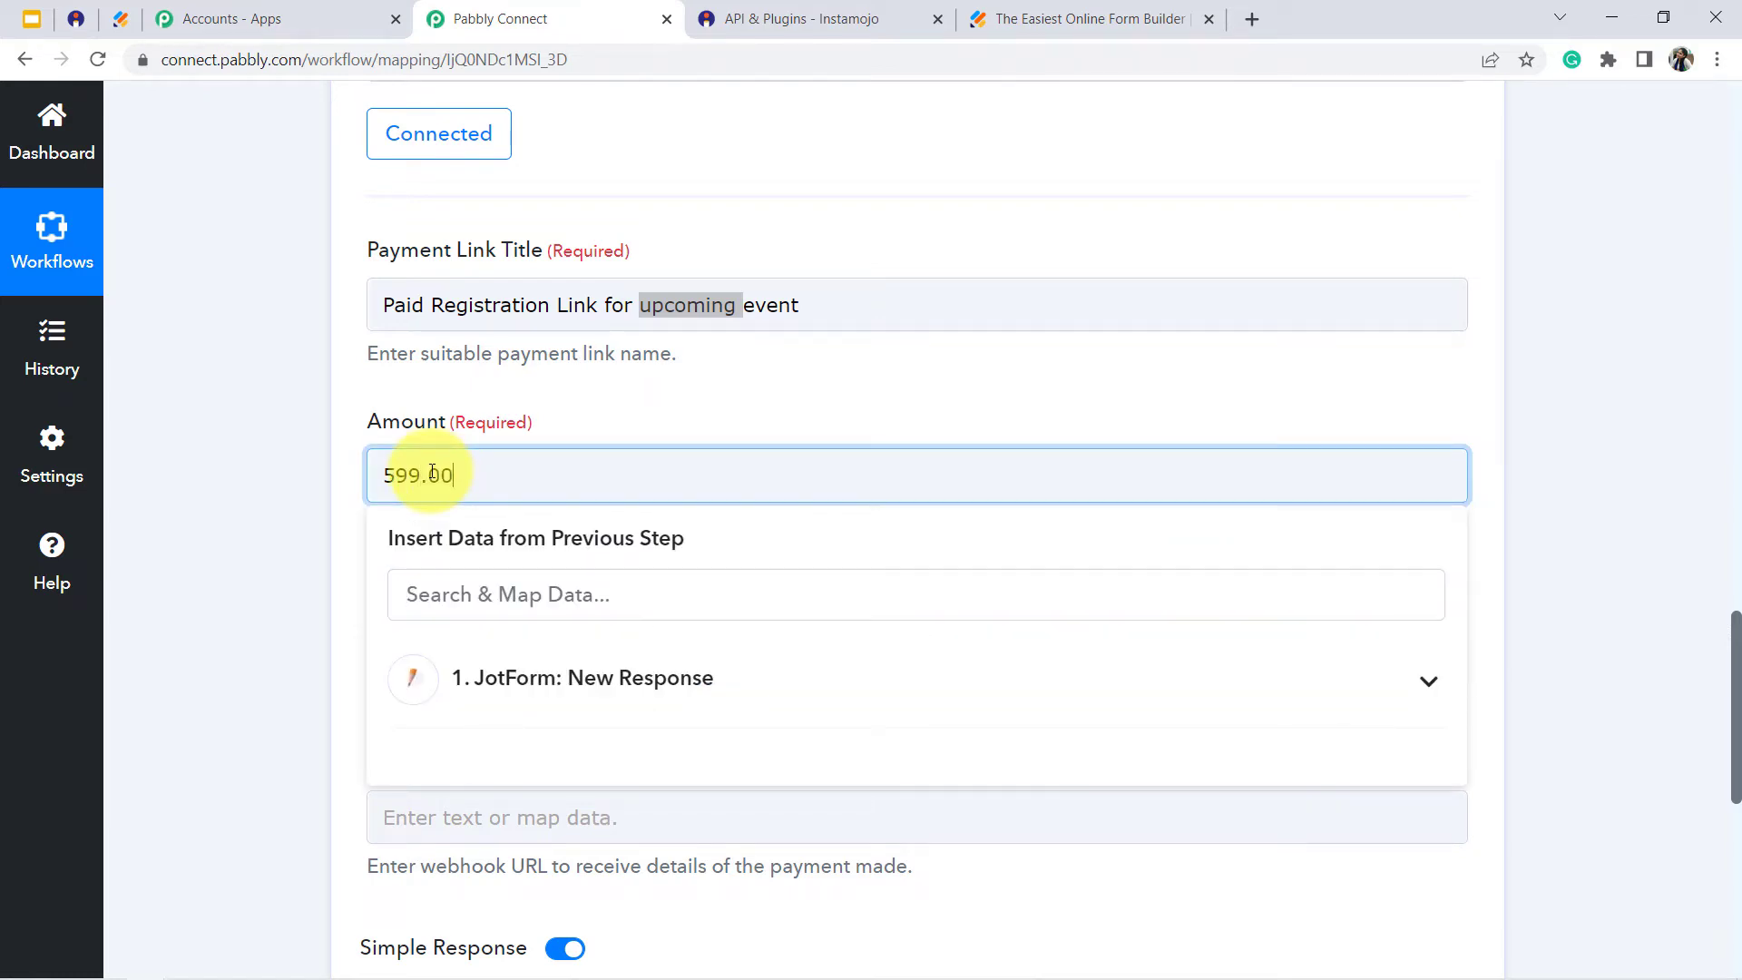
left_click(226, 488)
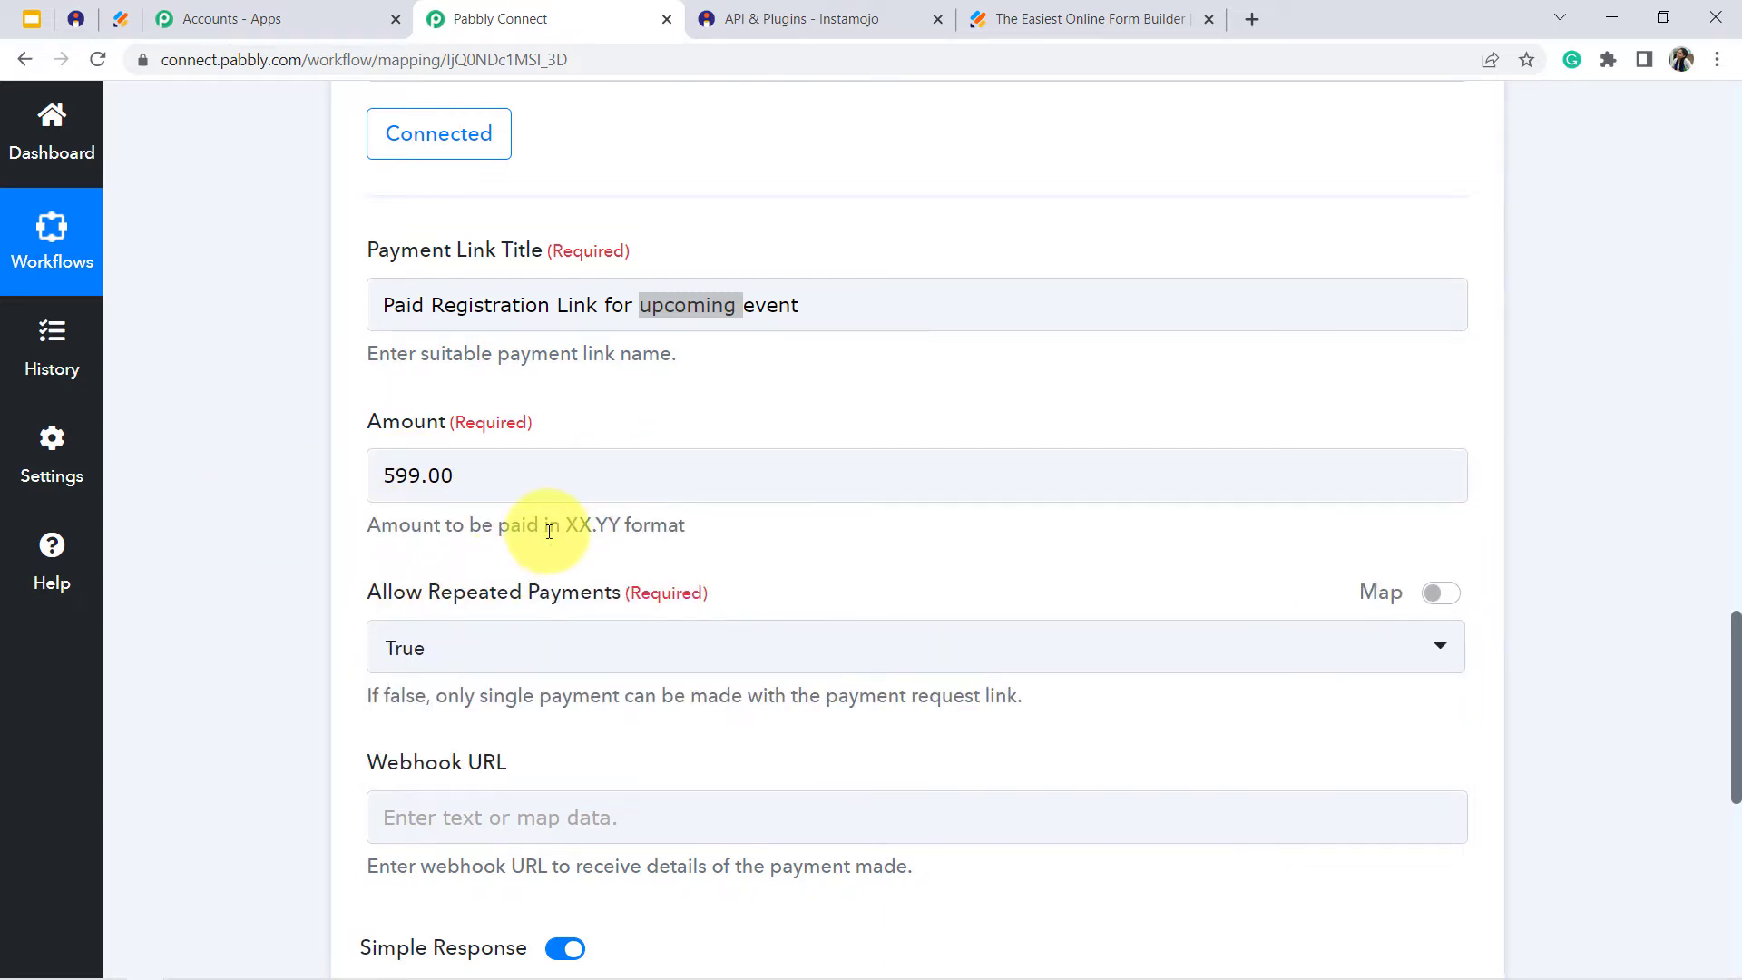
left_click_drag(549, 531, 646, 541)
left_click(325, 570)
- Set Allow Repeated Payments to False so that each payment link accepts only a single payment
scroll(383, 362, "down", 3)
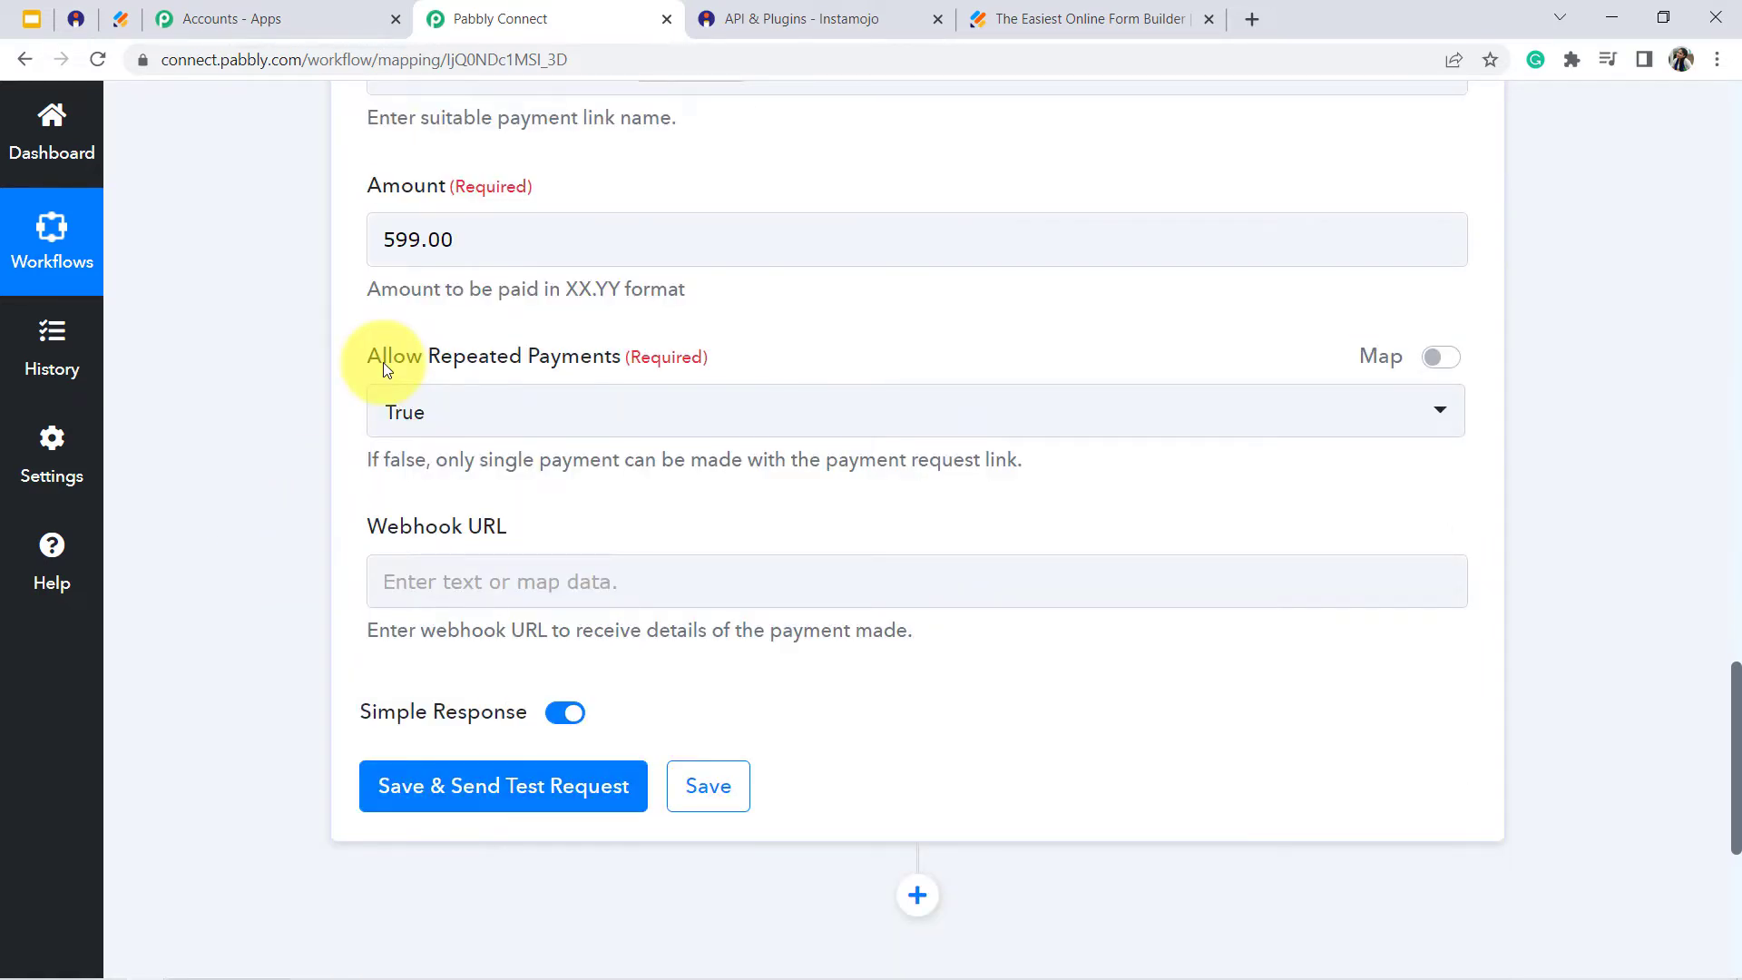
left_click_drag(386, 362, 520, 369)
left_click(590, 359)
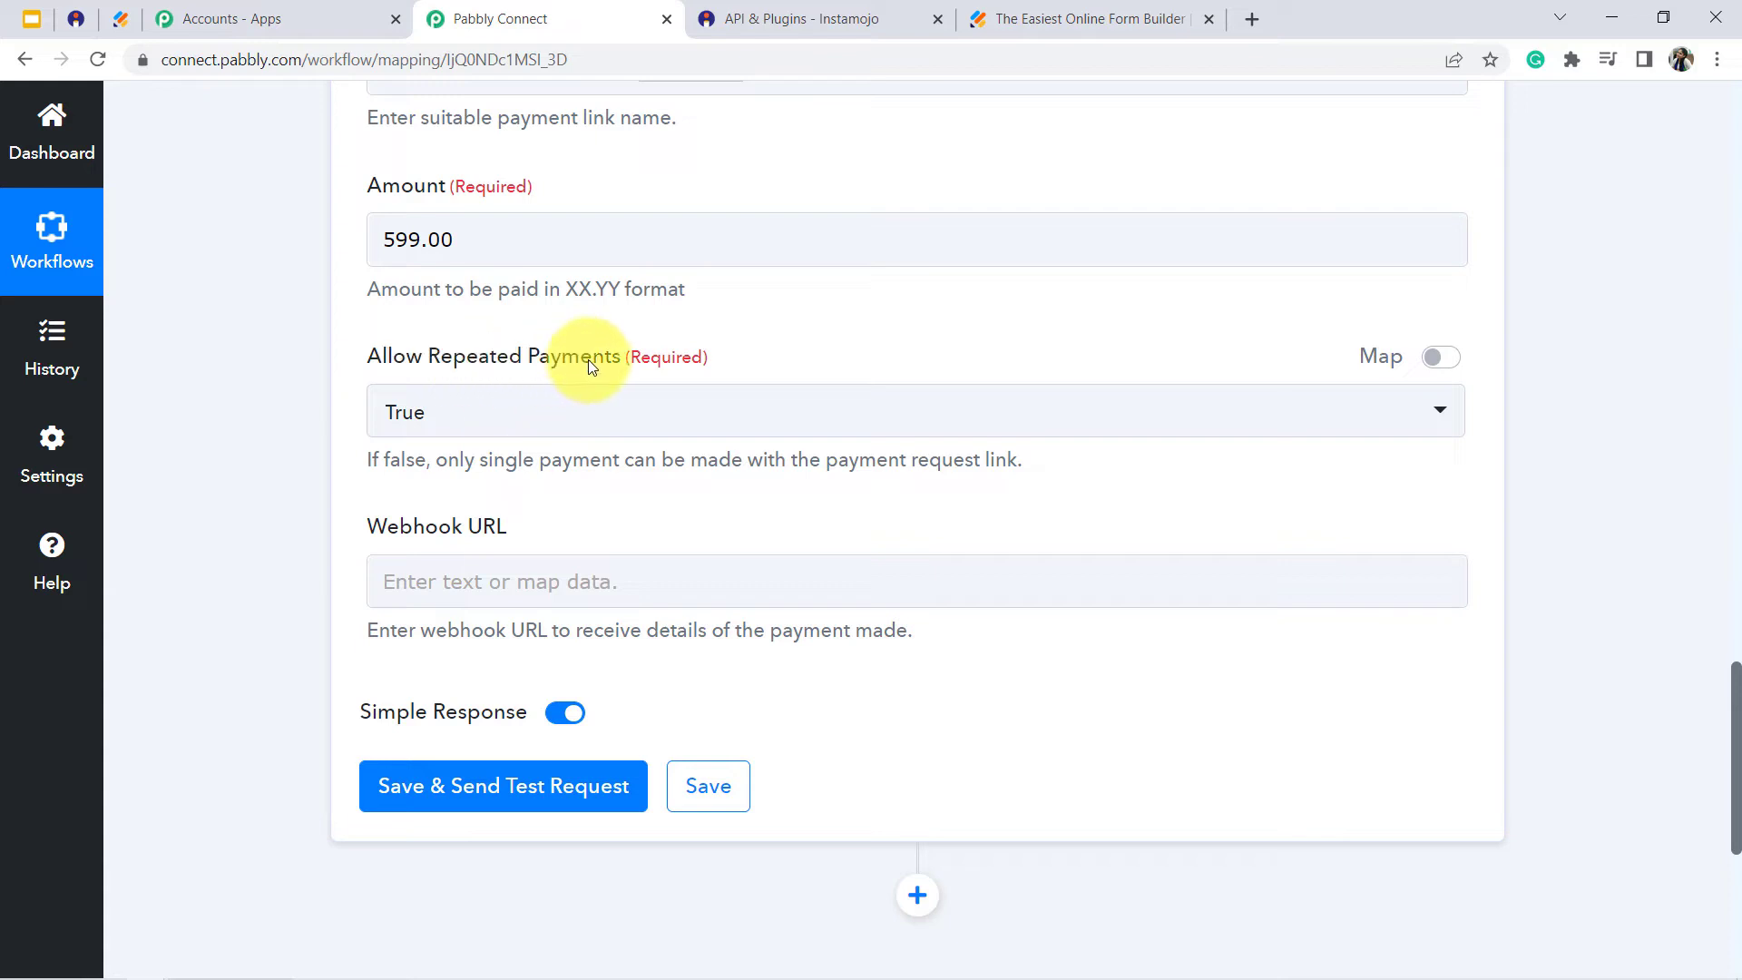
left_click_drag(389, 460, 465, 481)
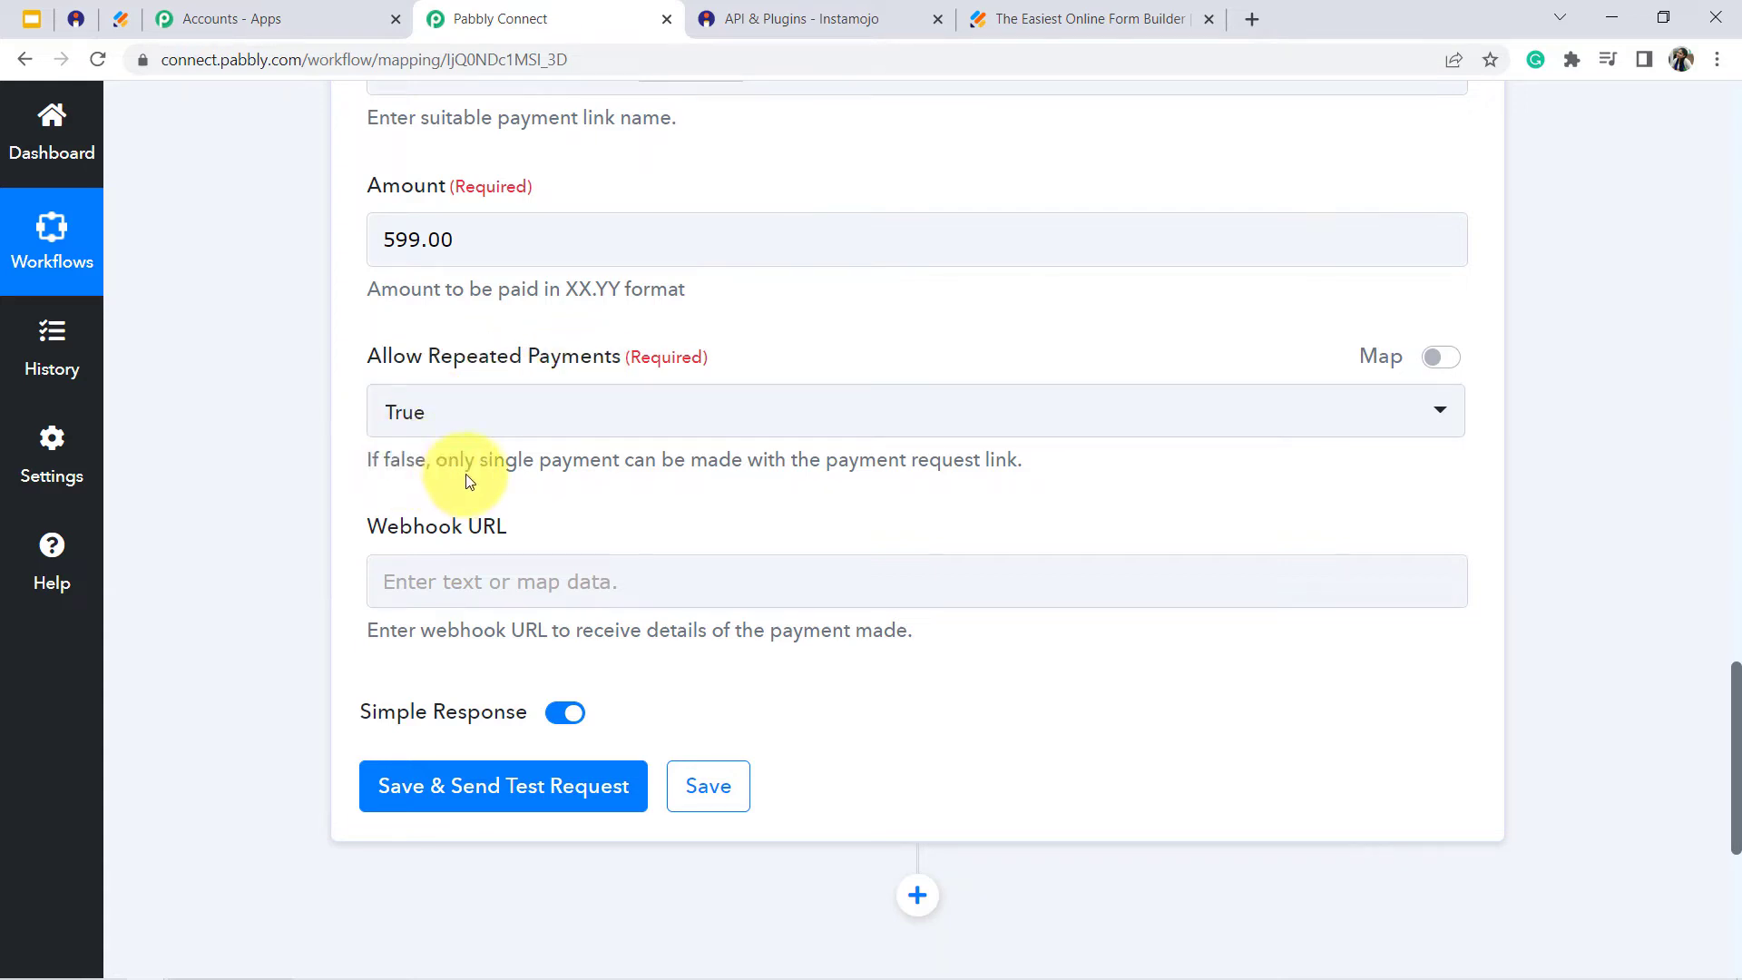
left_click(546, 416)
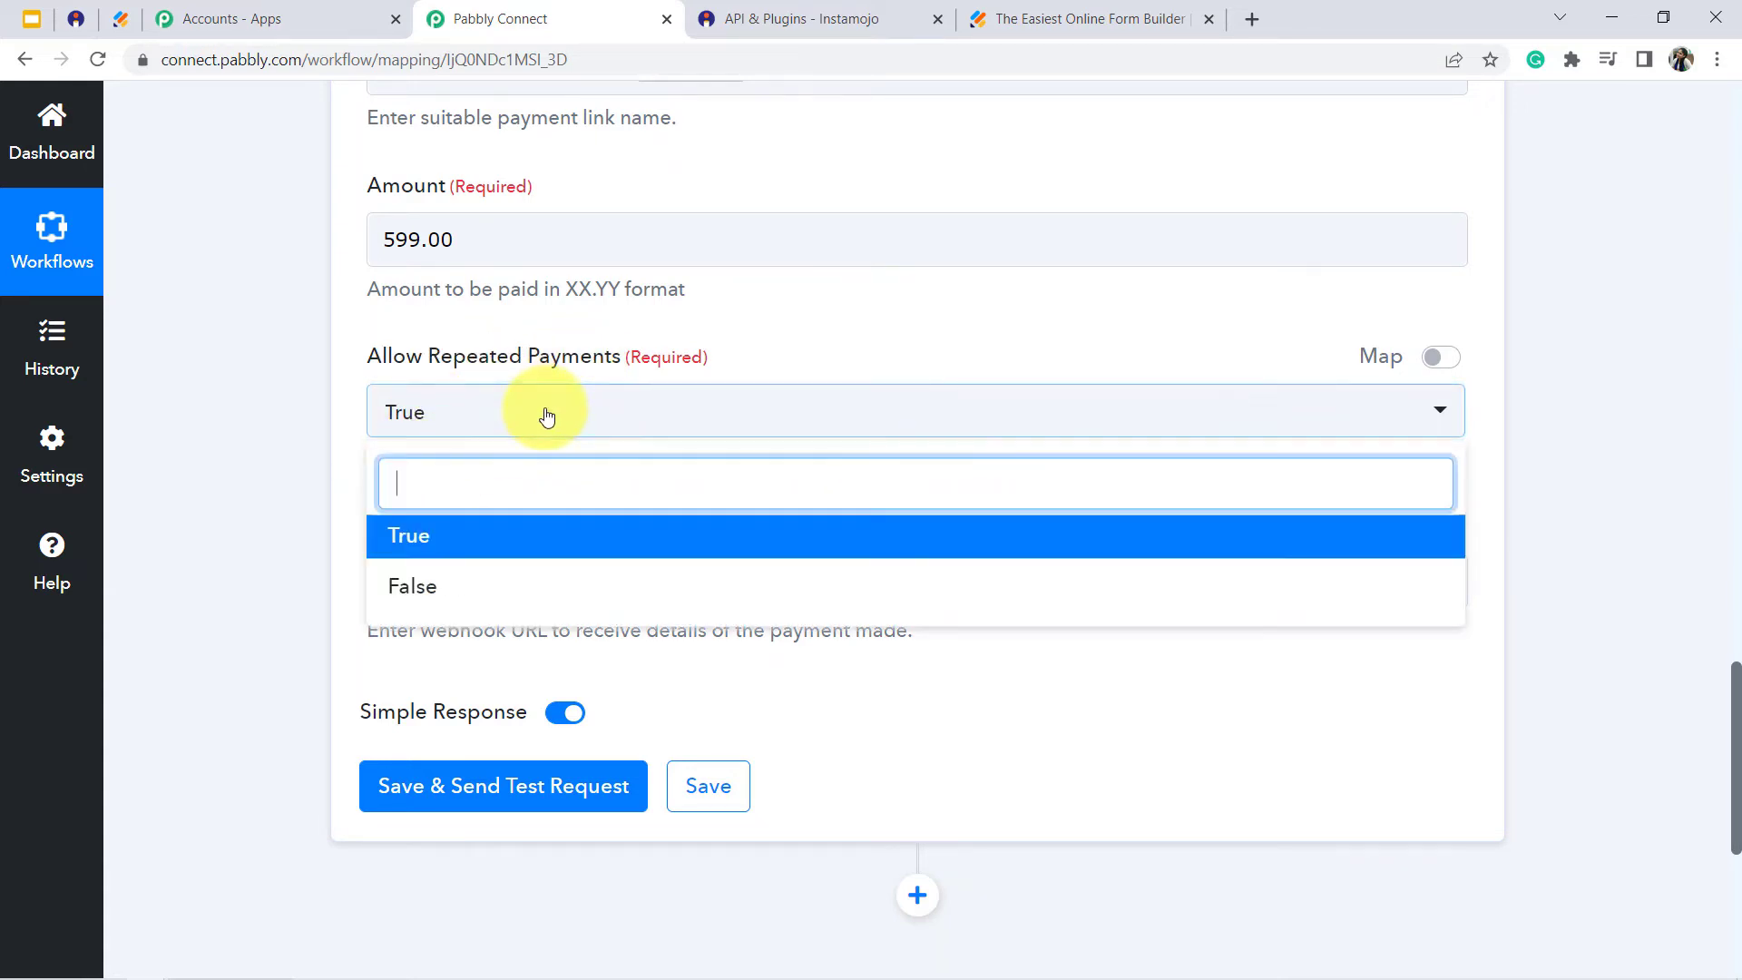
left_click(448, 585)
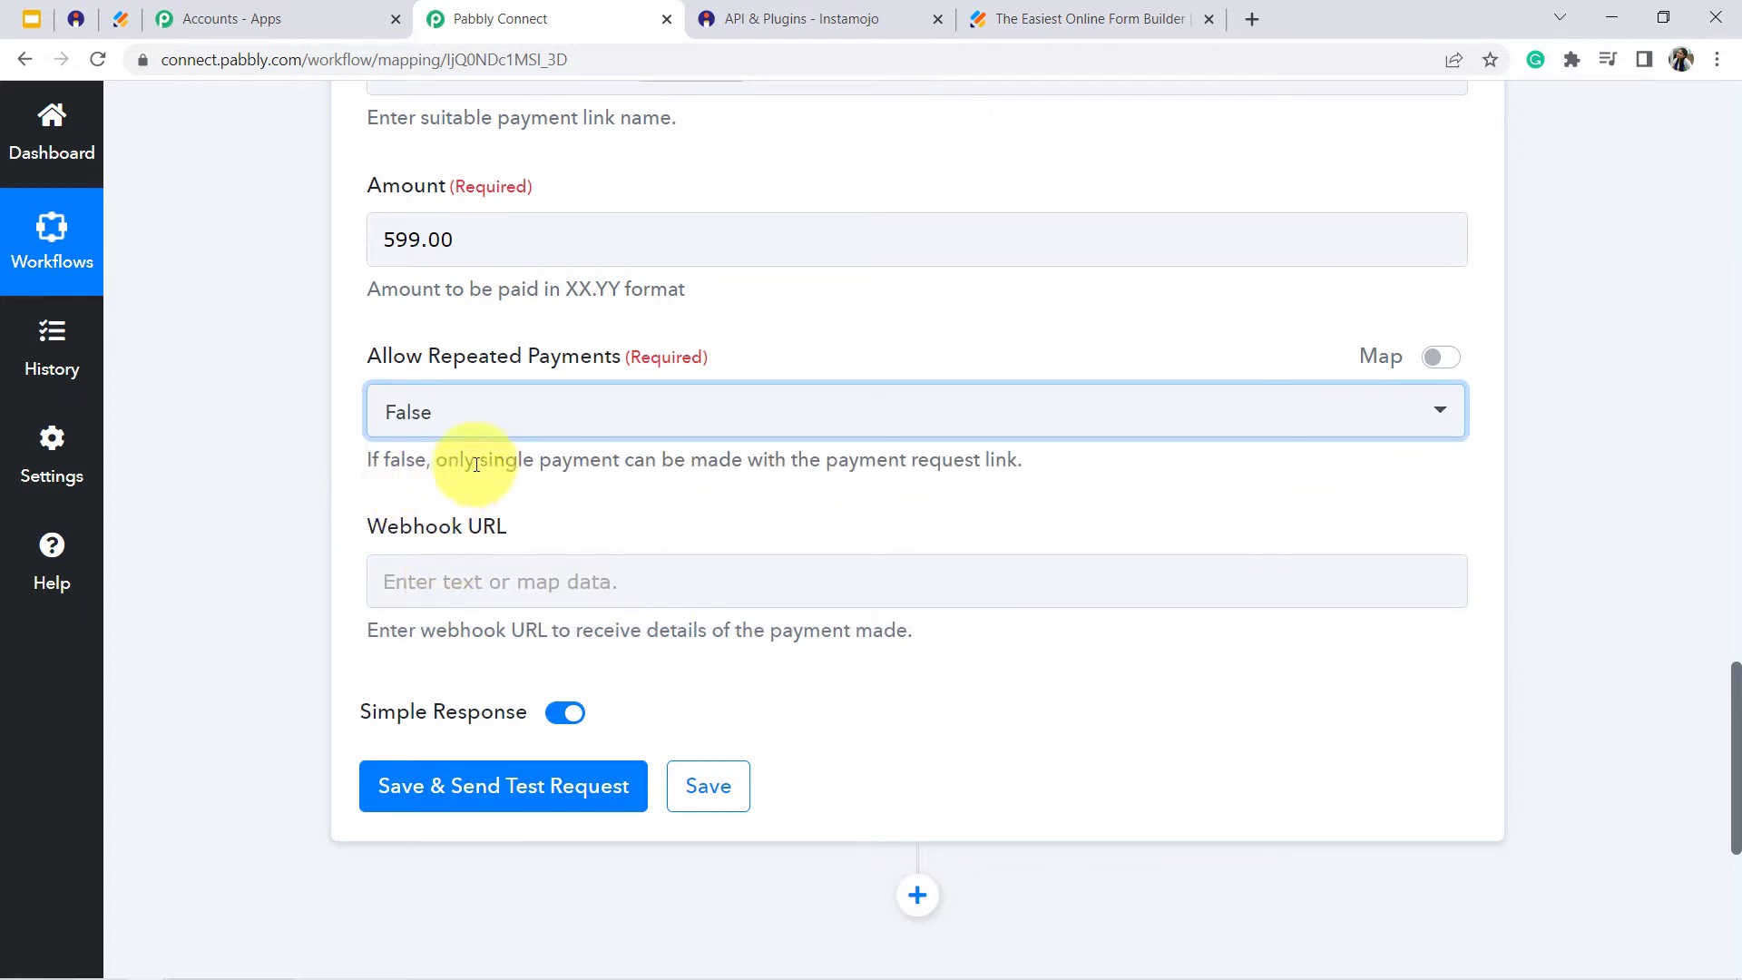
left_click_drag(476, 460, 944, 479)
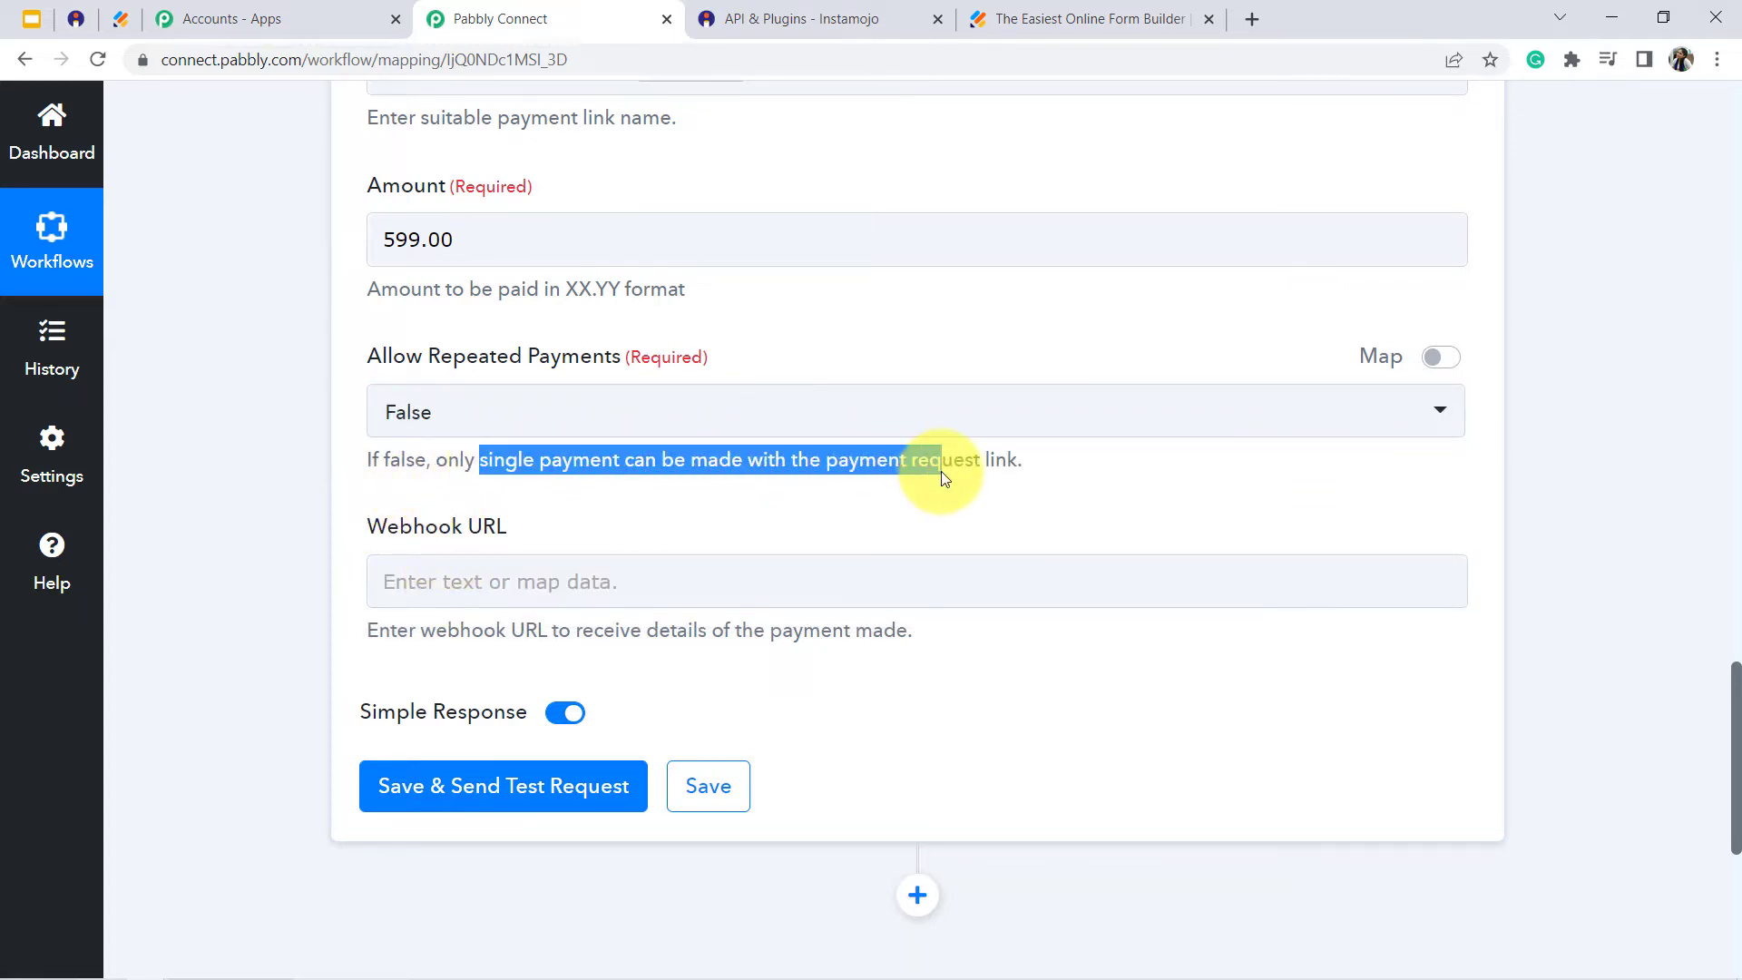
left_click(940, 471)
left_click_drag(431, 468, 243, 452)
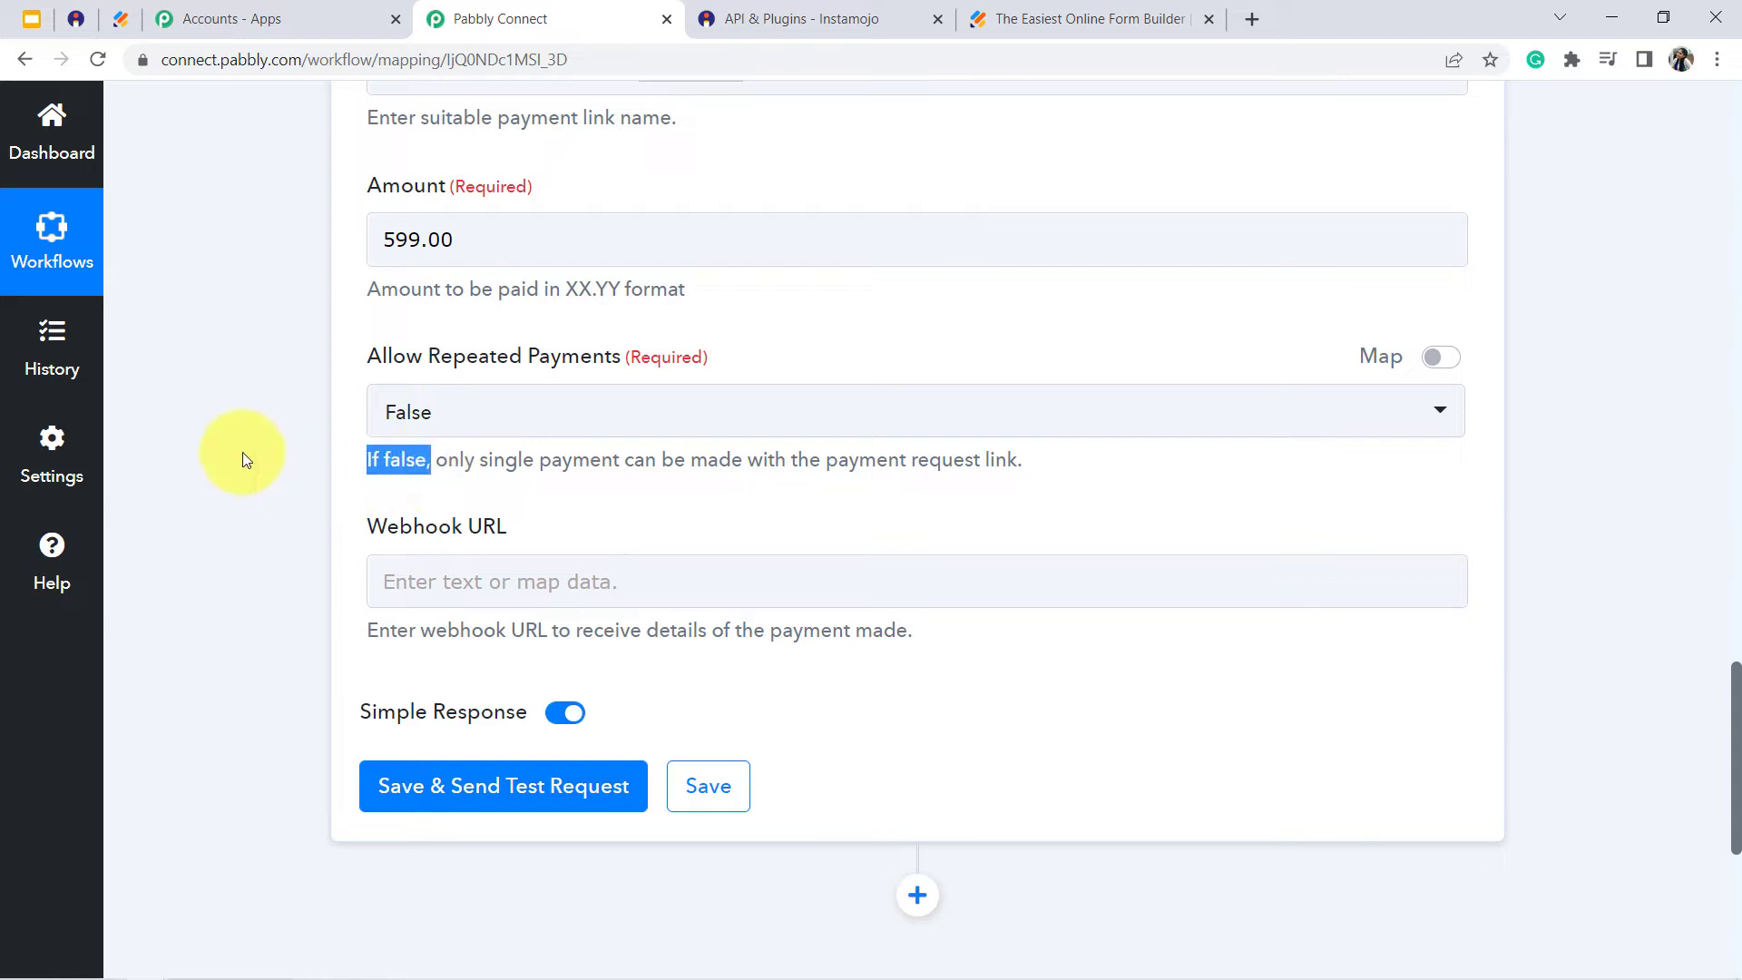
left_click(241, 451)
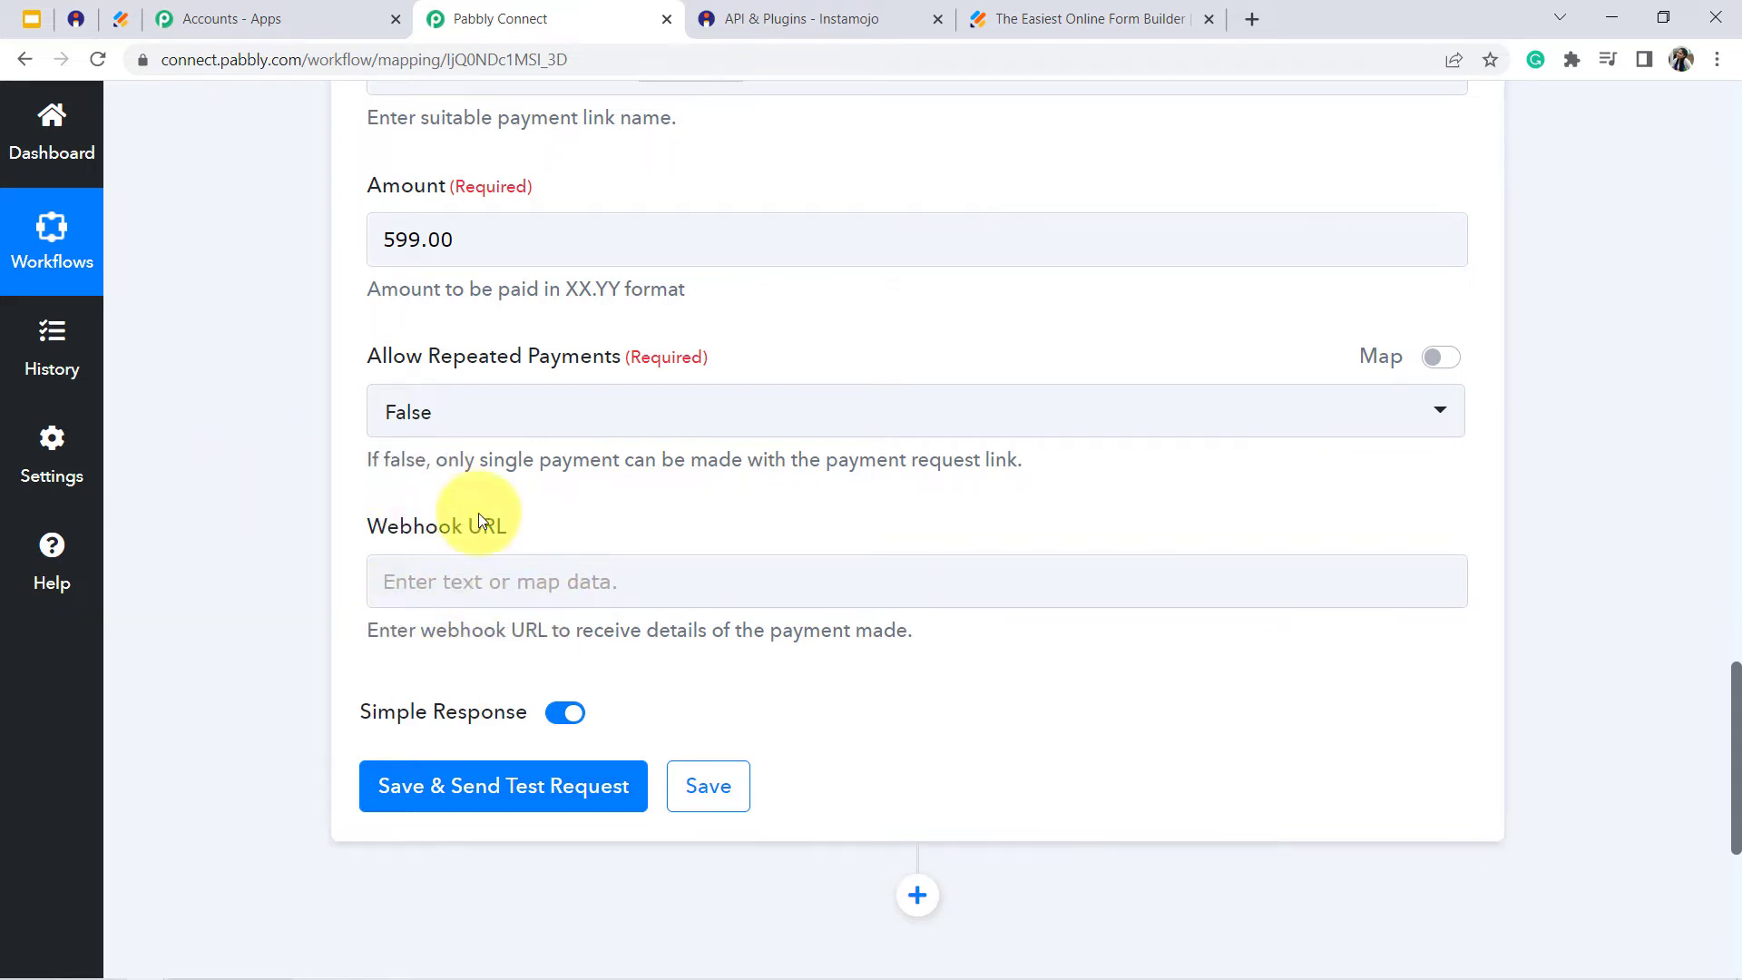
- Save the Instamojo action, send a test request, and check the received response for the Payment Request Longurl
left_click(484, 793)
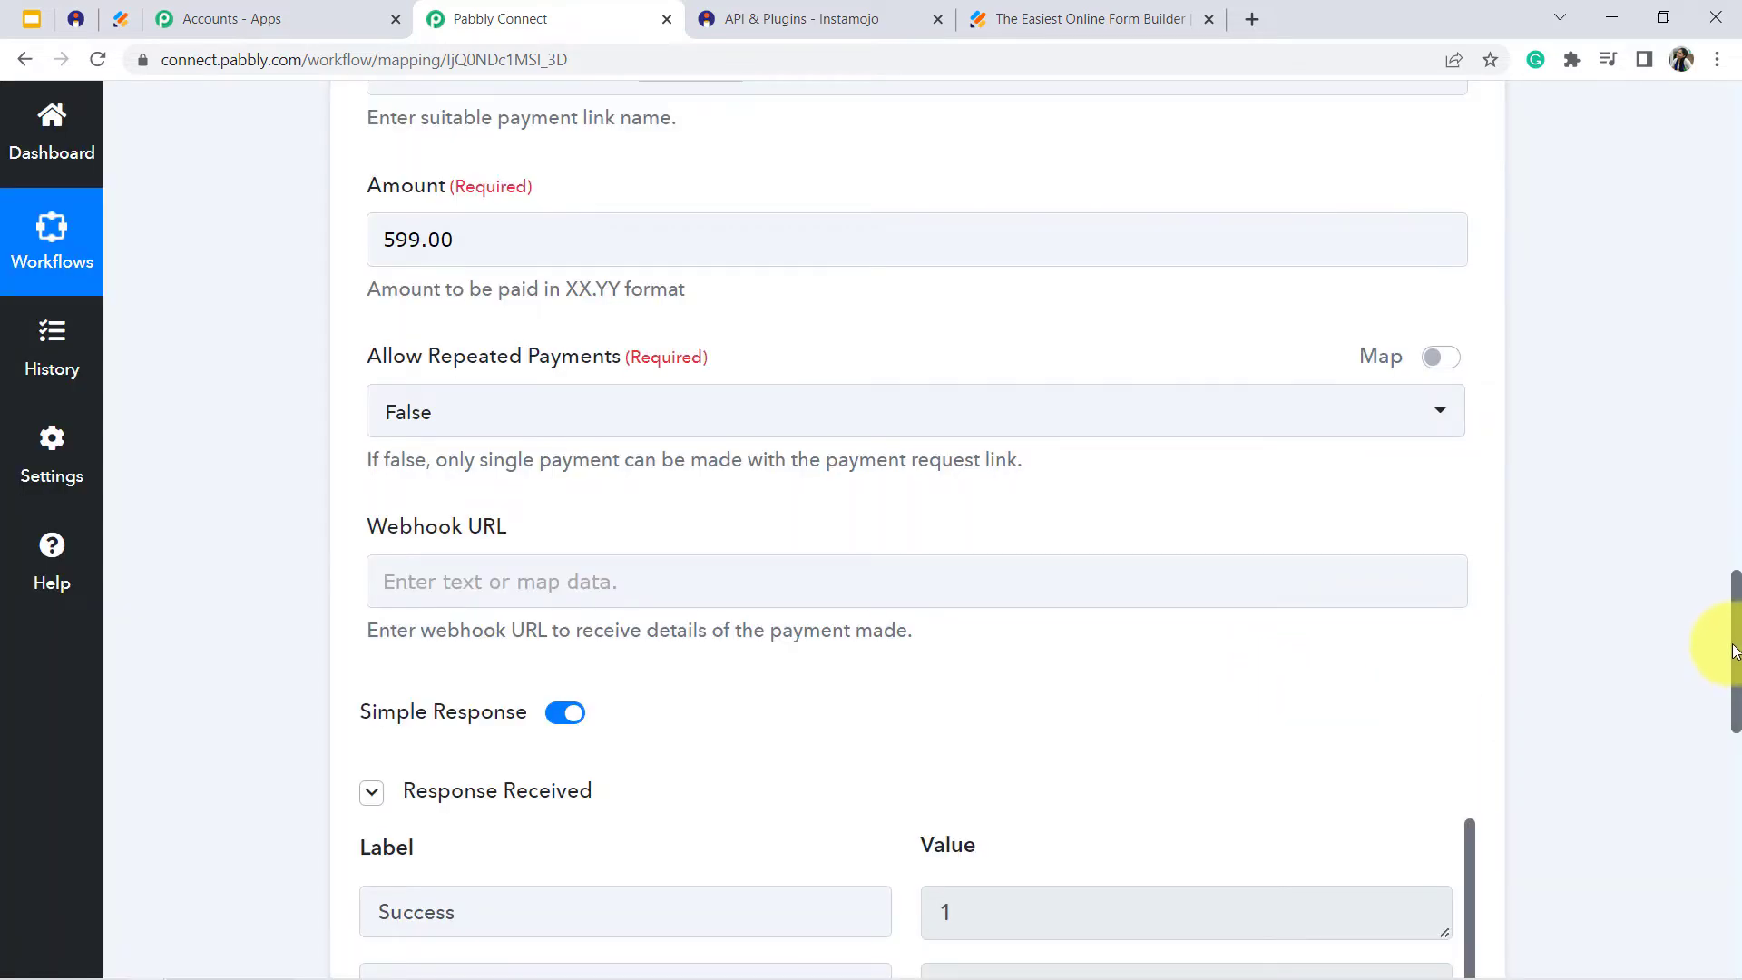
scroll(1322, 505, "down", 5)
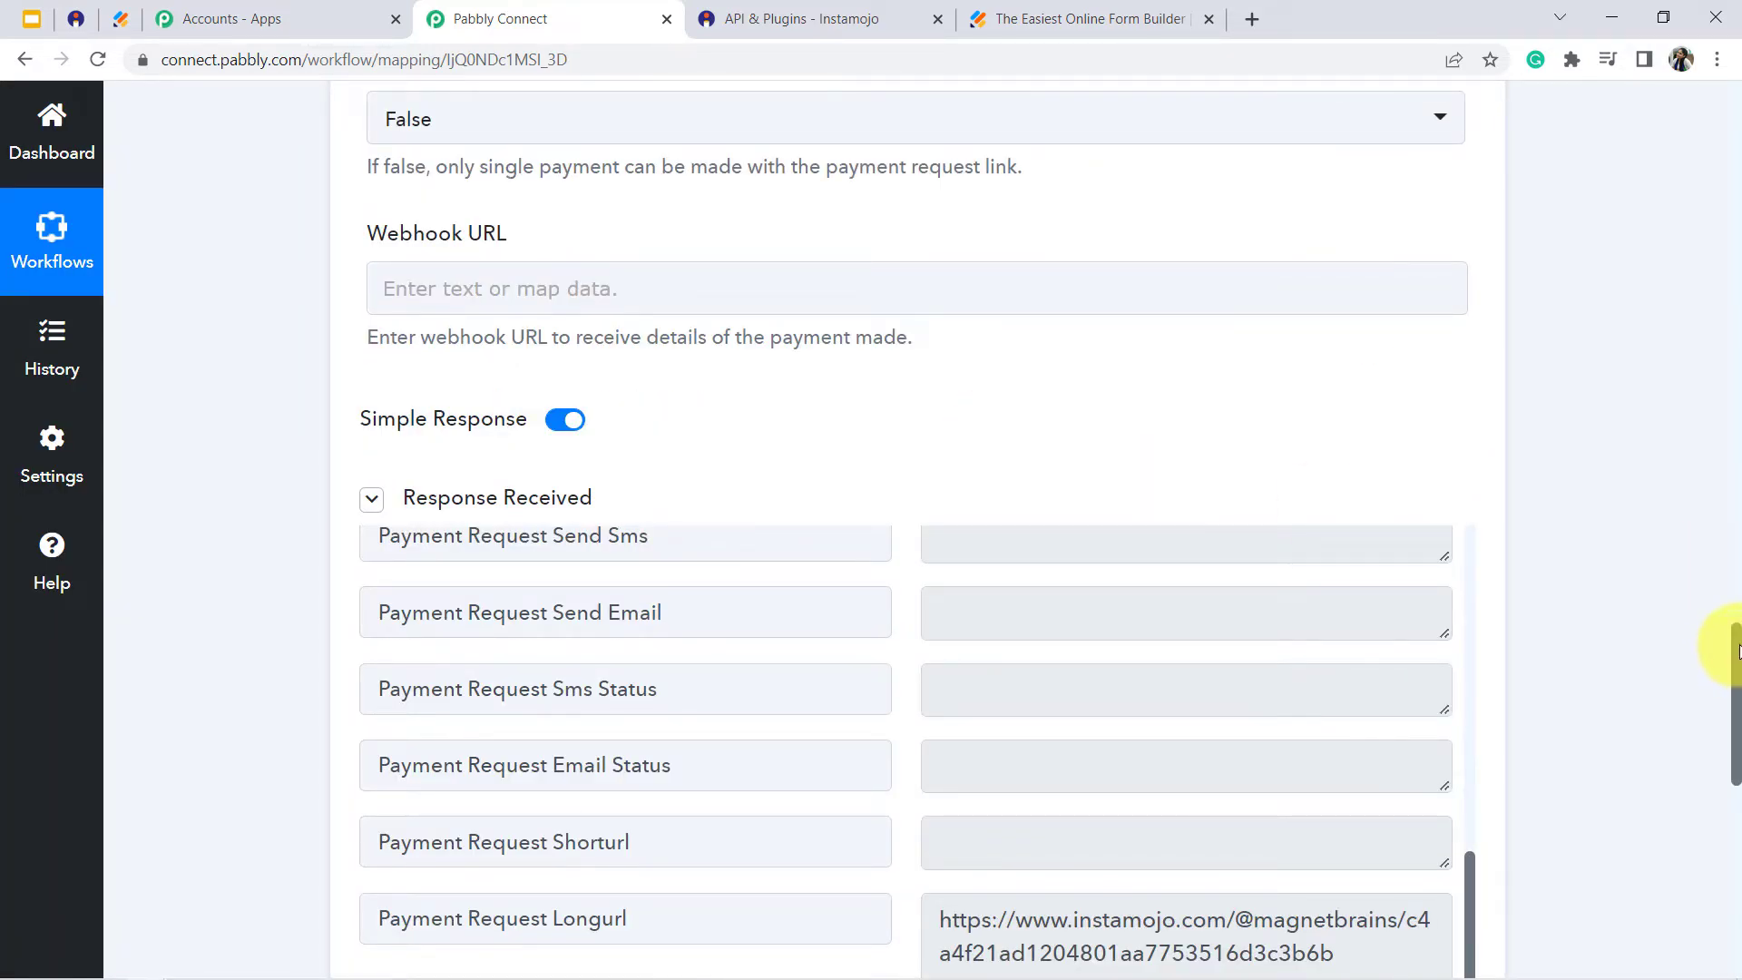
left_click_drag(1734, 651, 1733, 715)
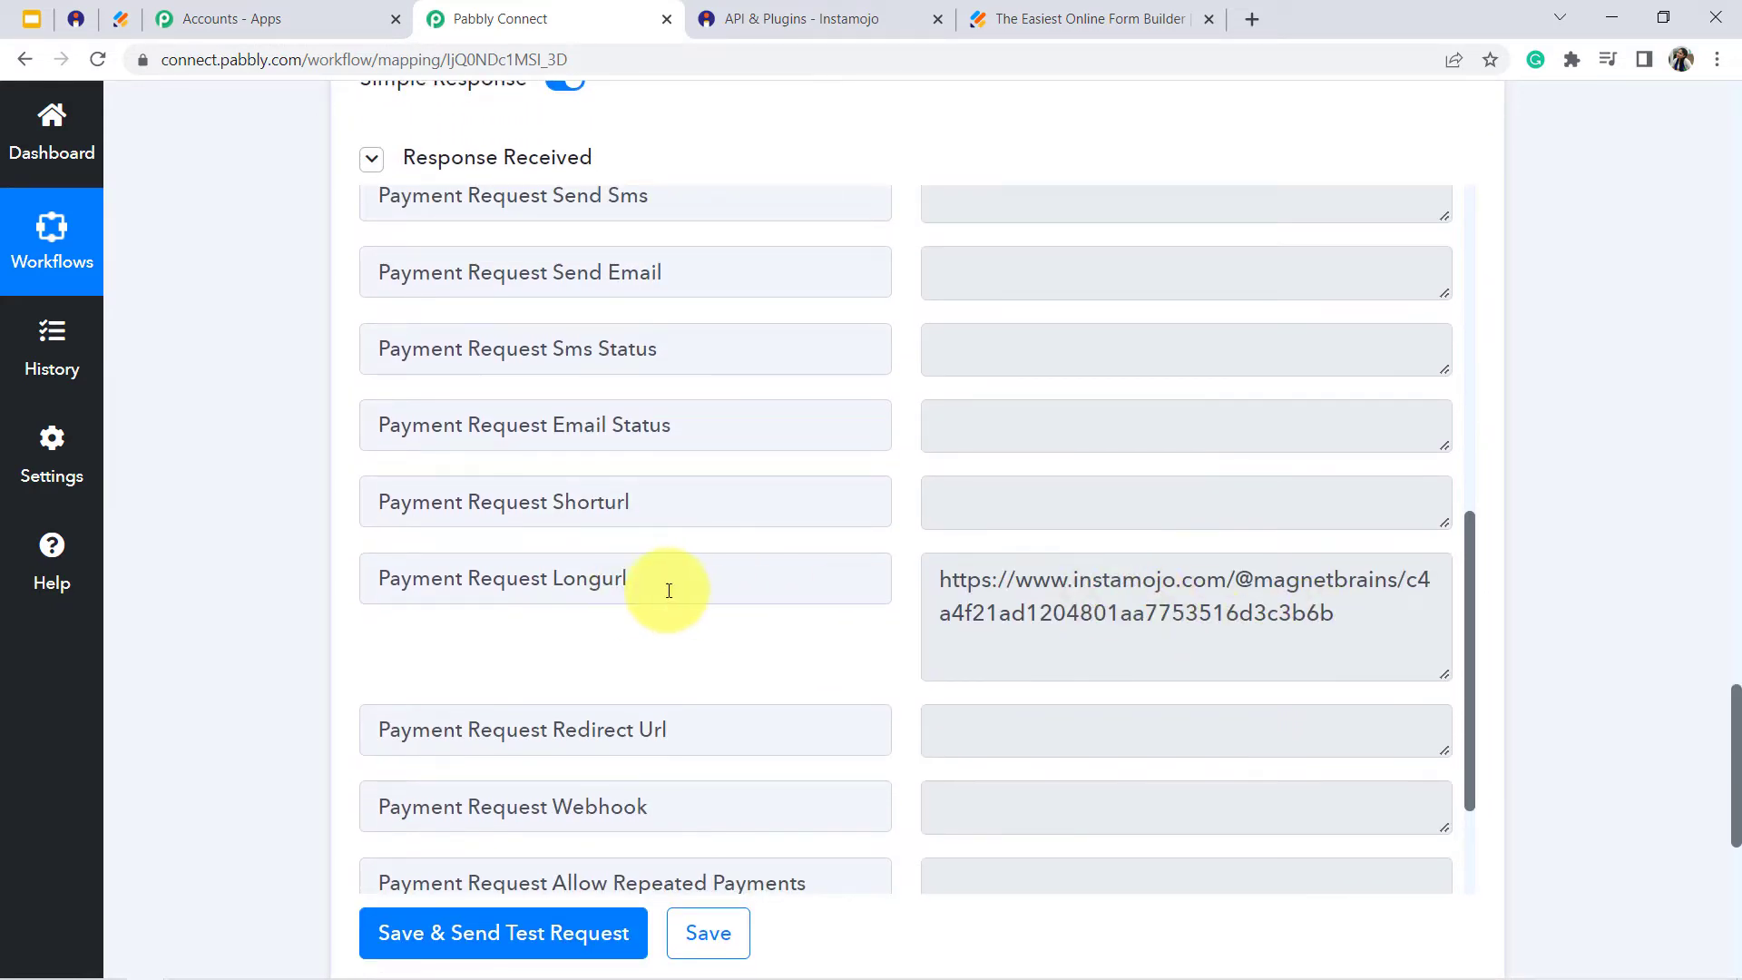
- Copy the Payment Request Longurl value from the Instamojo response and open it in a new browser tab
left_click(1130, 596)
key("ctrl+a")
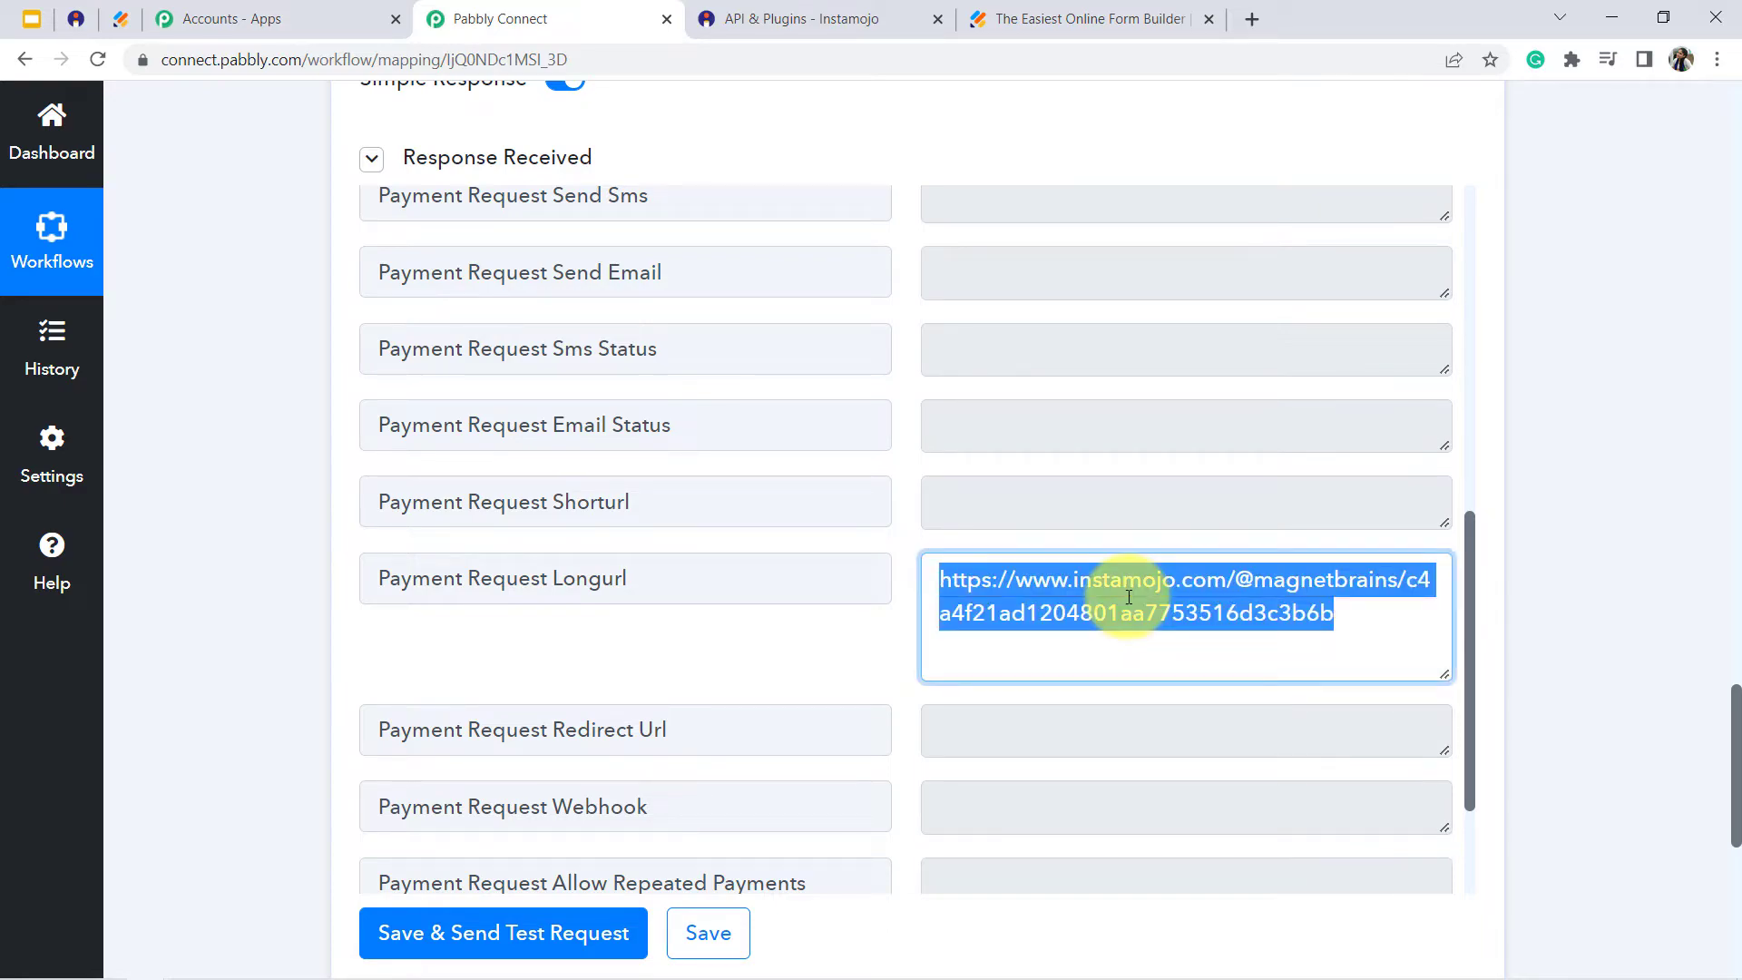
key("ctrl+c")
key("ctrl+t")
key("ctrl+v")
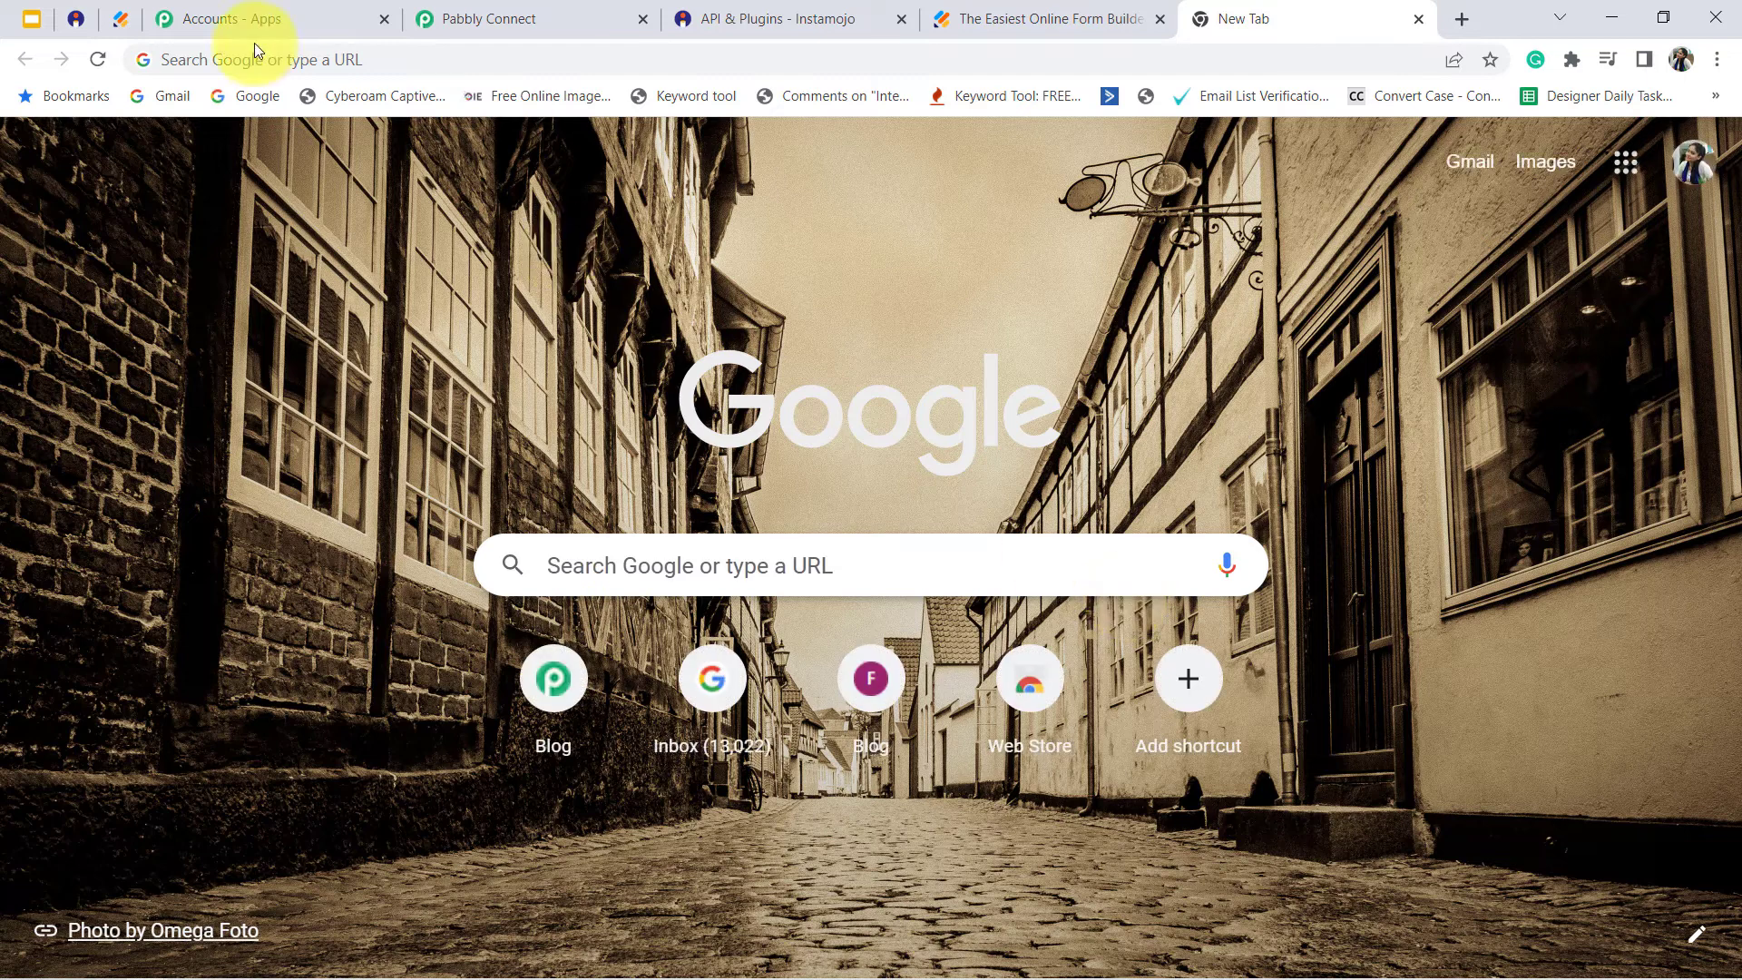
left_click(260, 49)
key("ctrl+v")
key("Return")
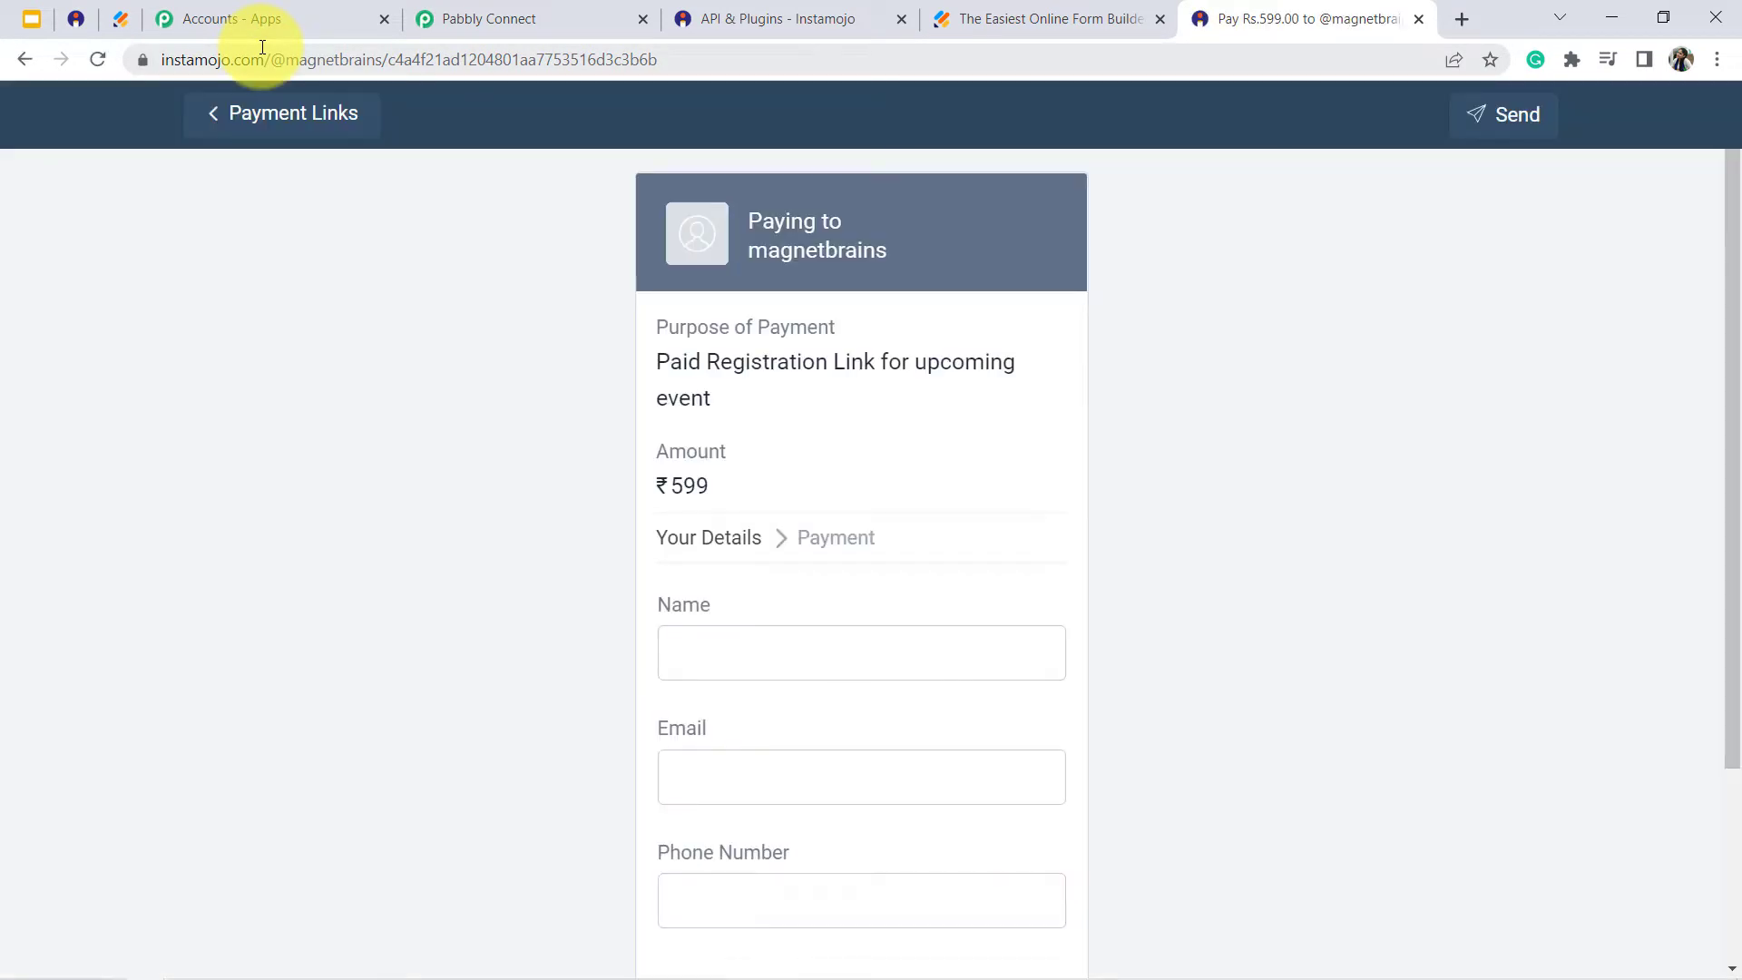
- Compare the payment page's purpose, amount and link with the Instamojo action's settings, and close the payment page
left_click(535, 9)
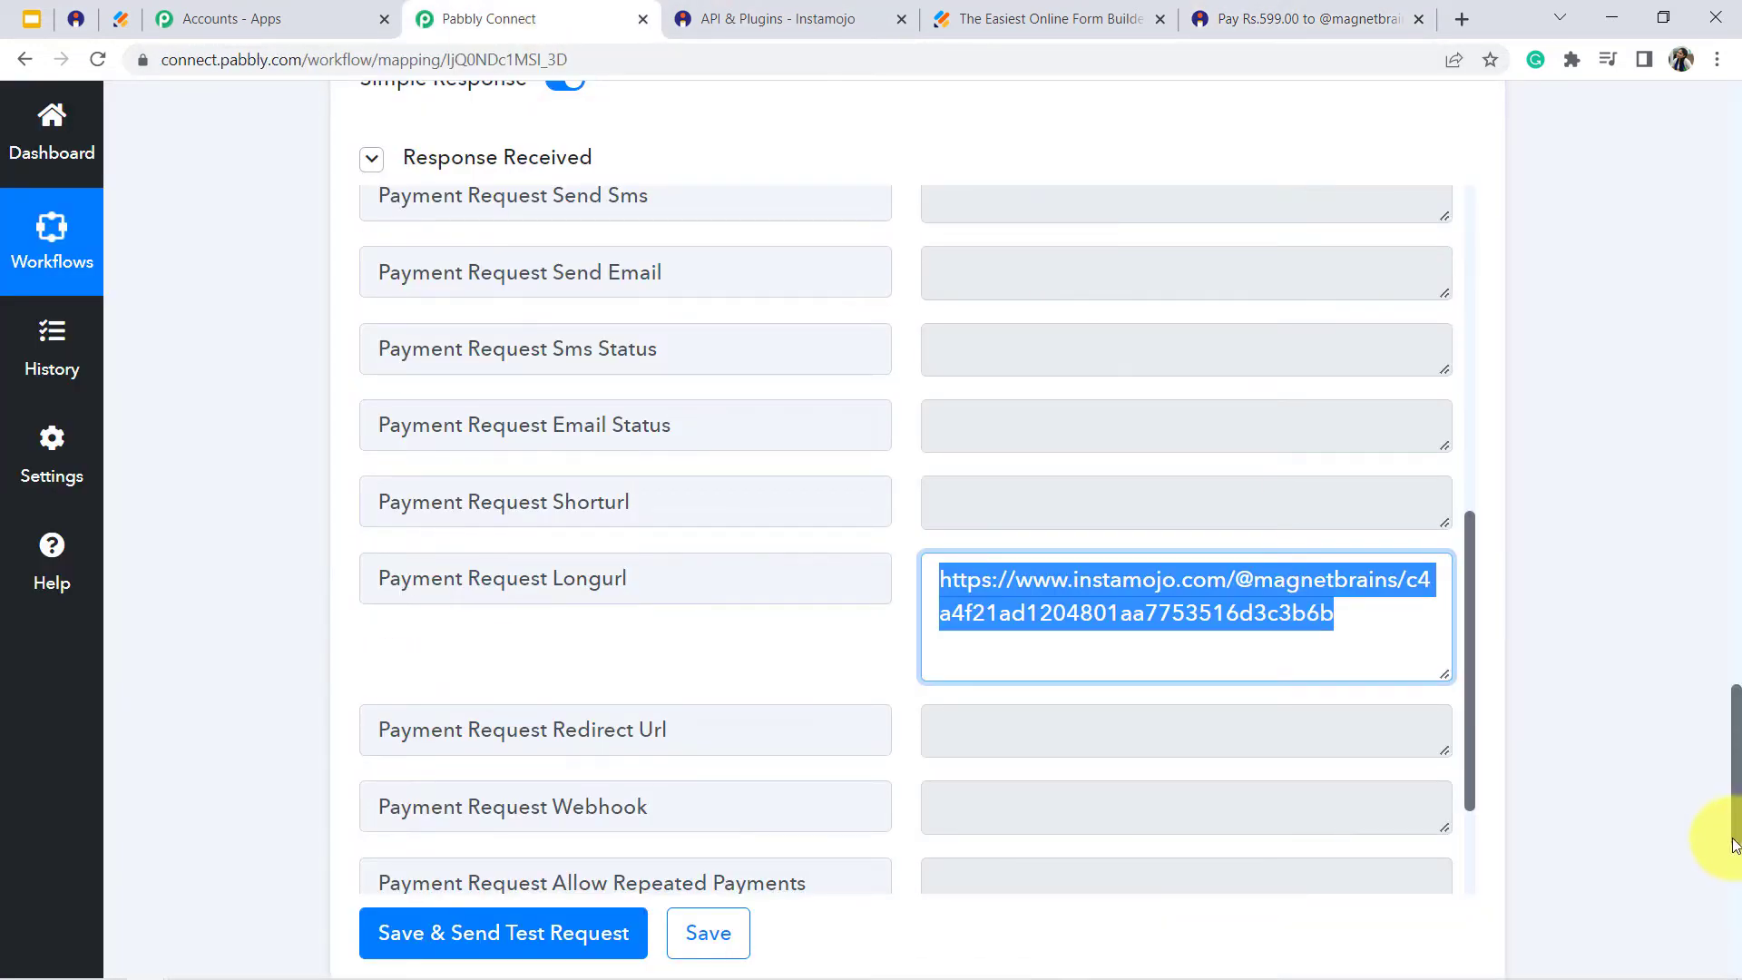
left_click_drag(1738, 812, 1734, 661)
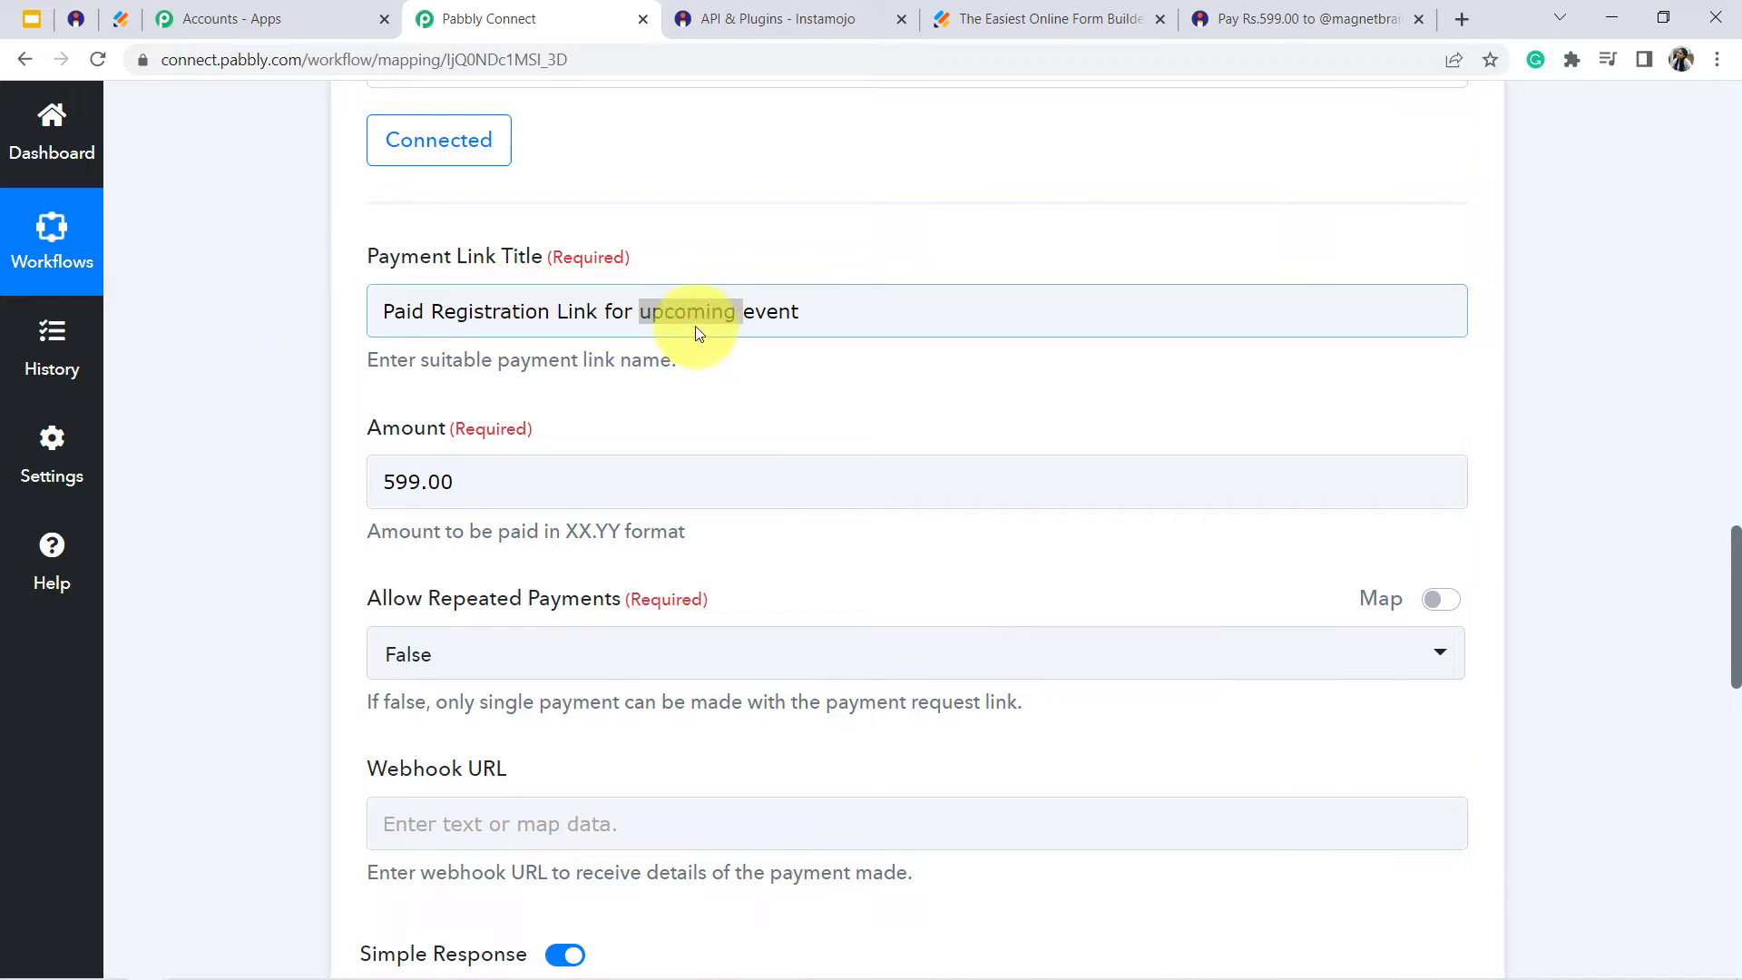
left_click(1323, 18)
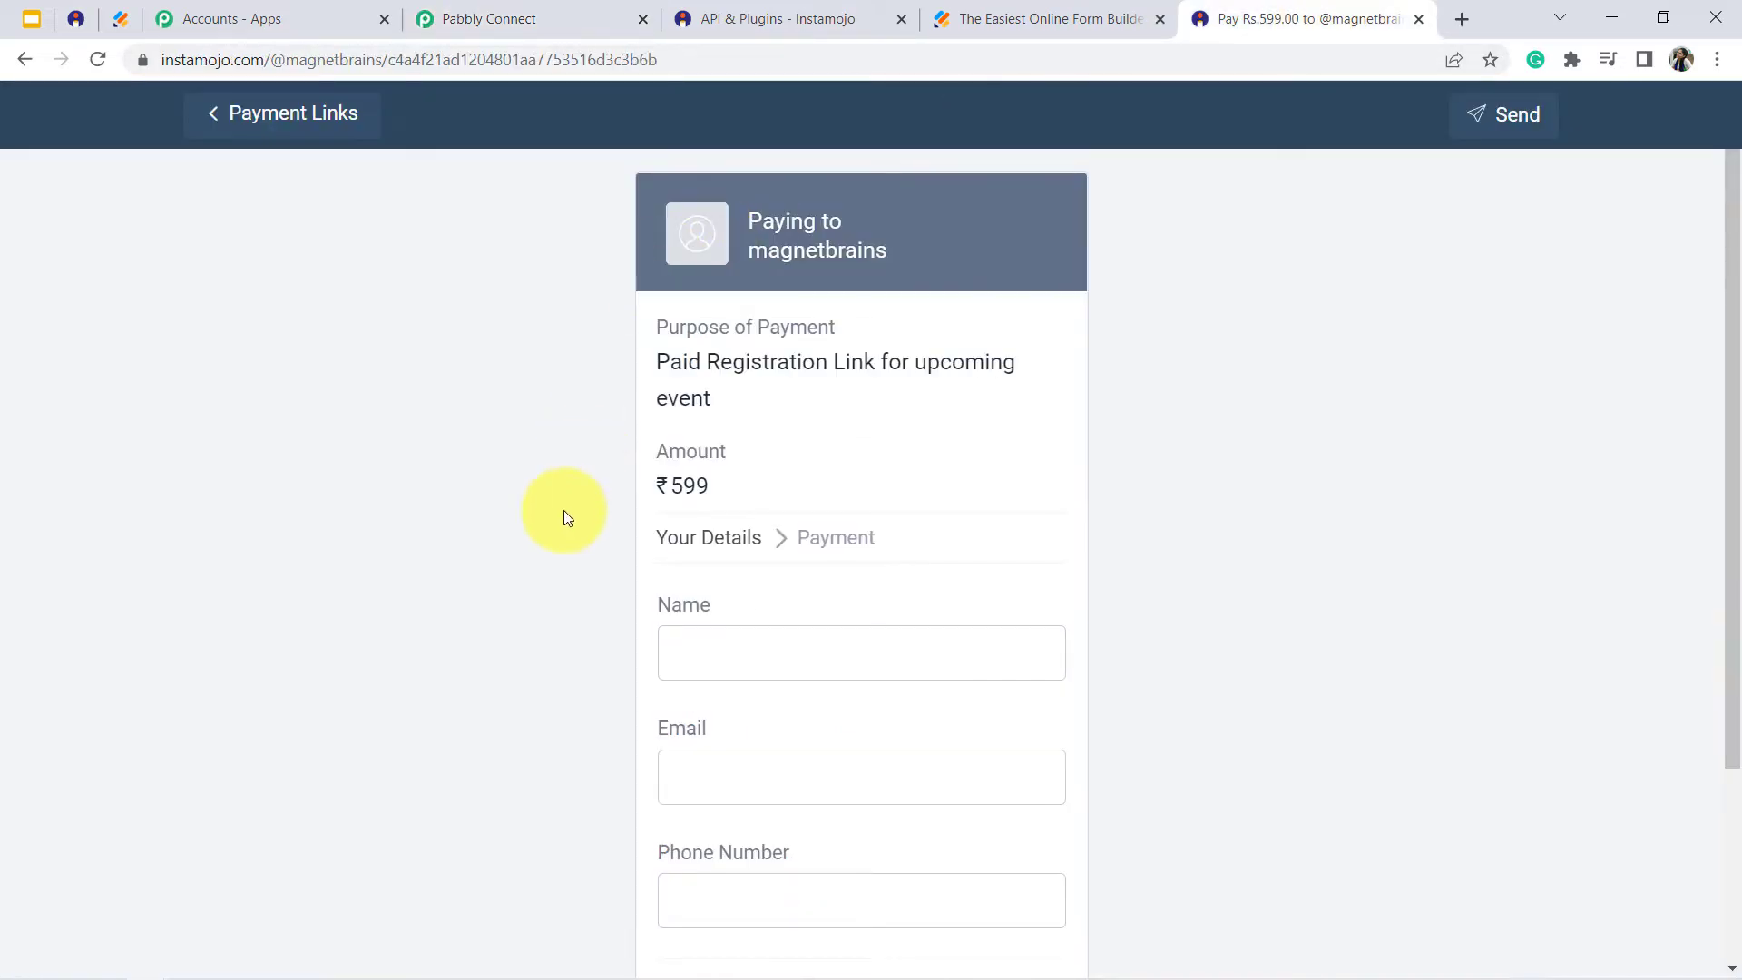
triple_click(713, 363)
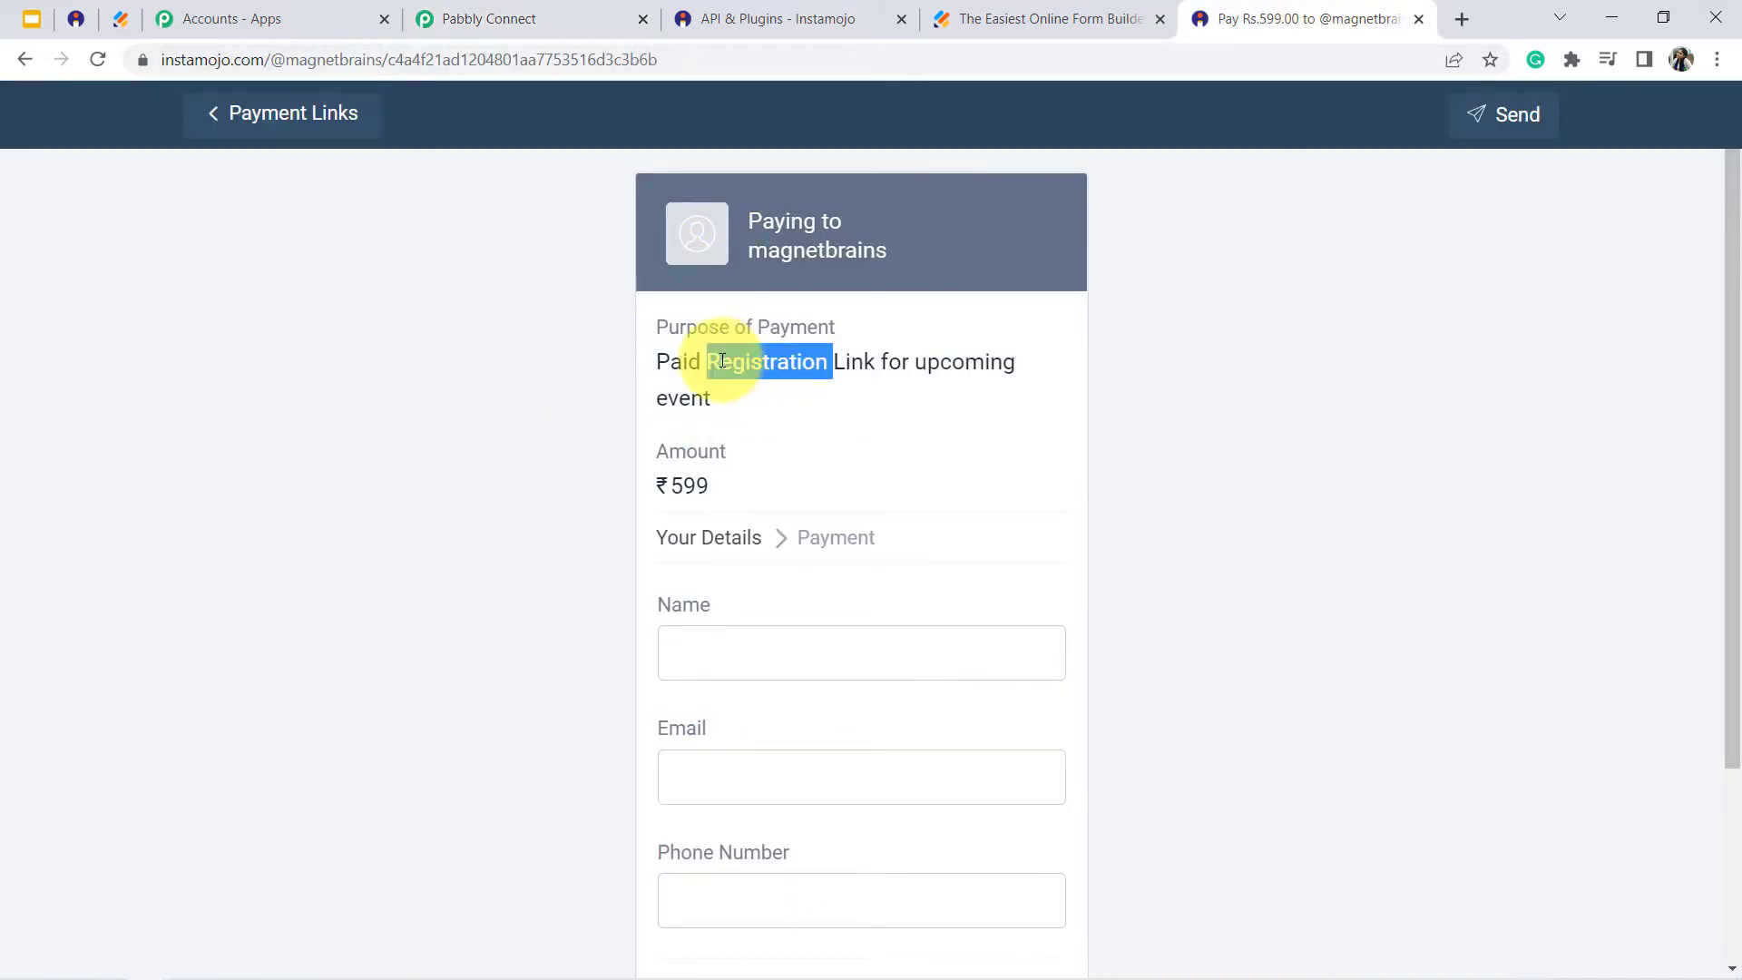
double_click(689, 485)
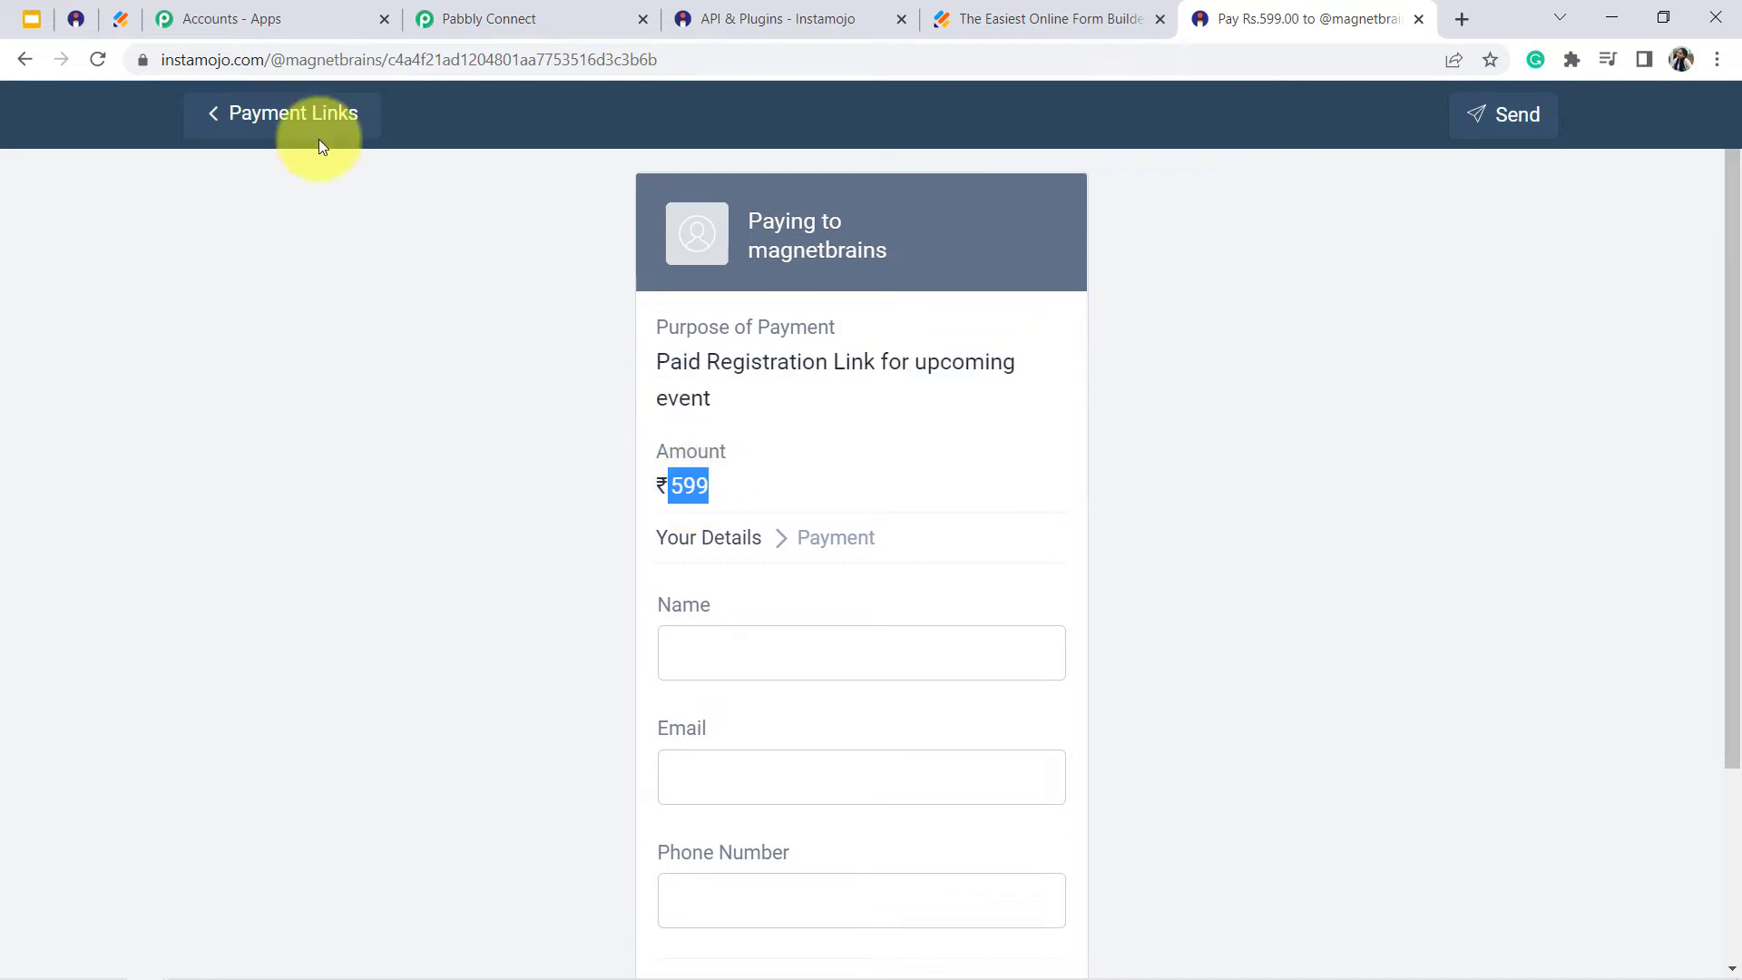
double_click(194, 73)
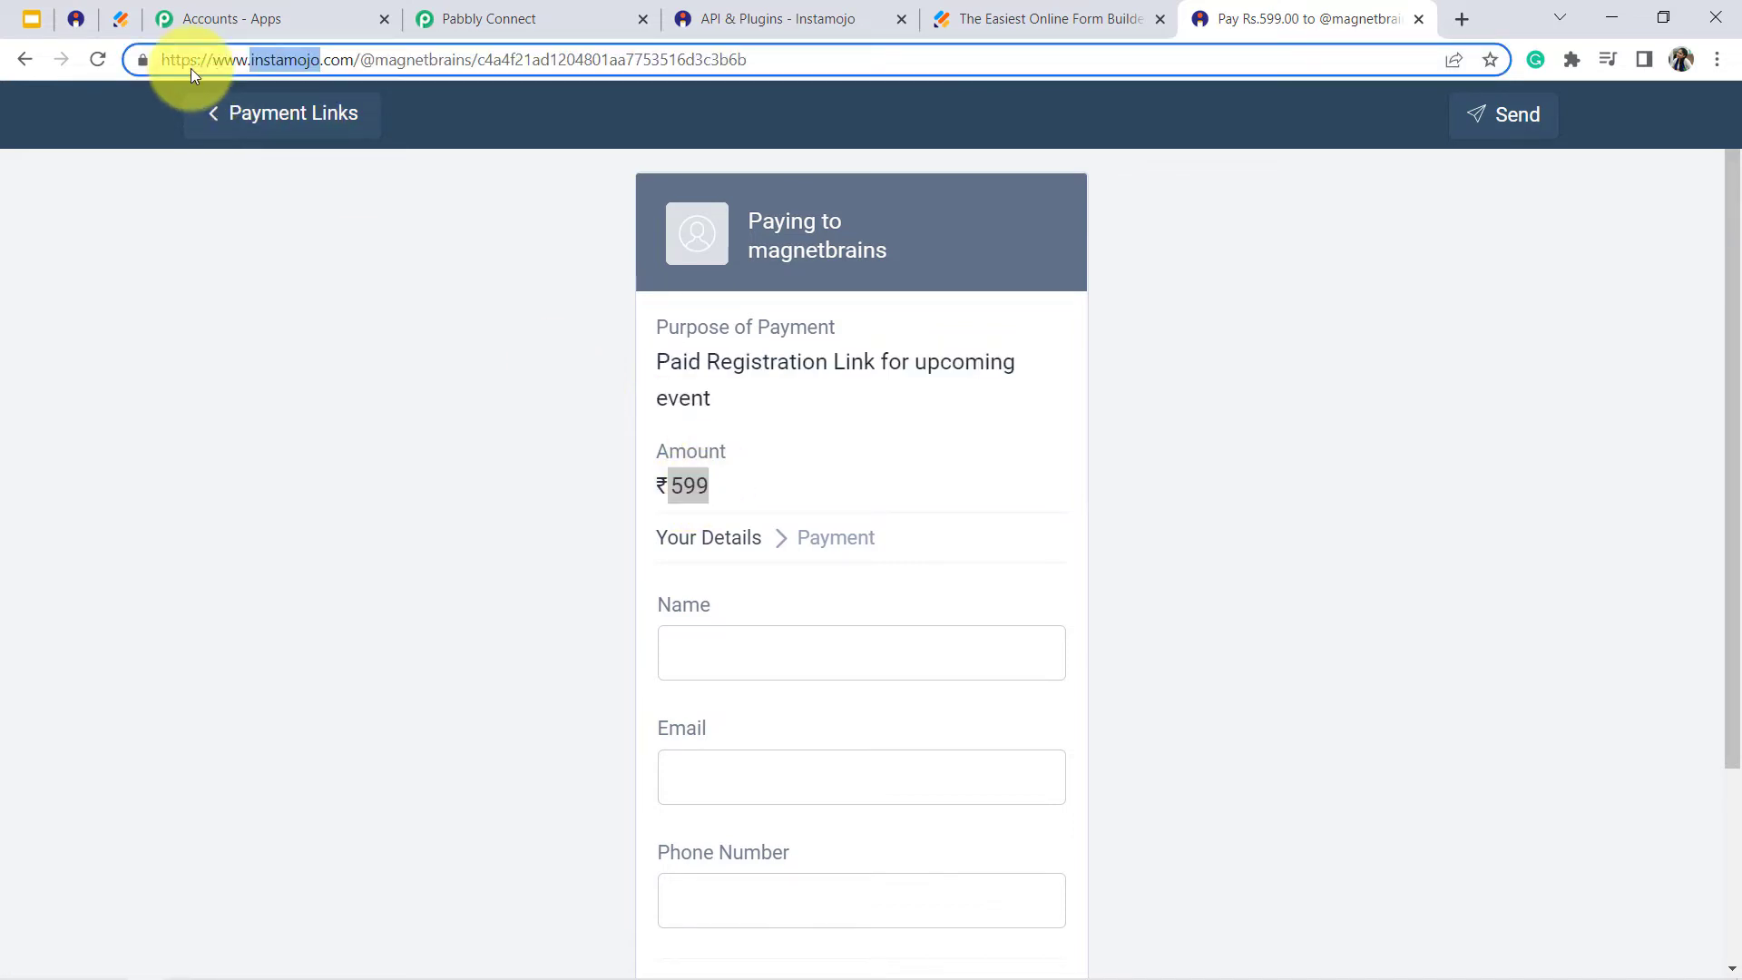
left_click(411, 531)
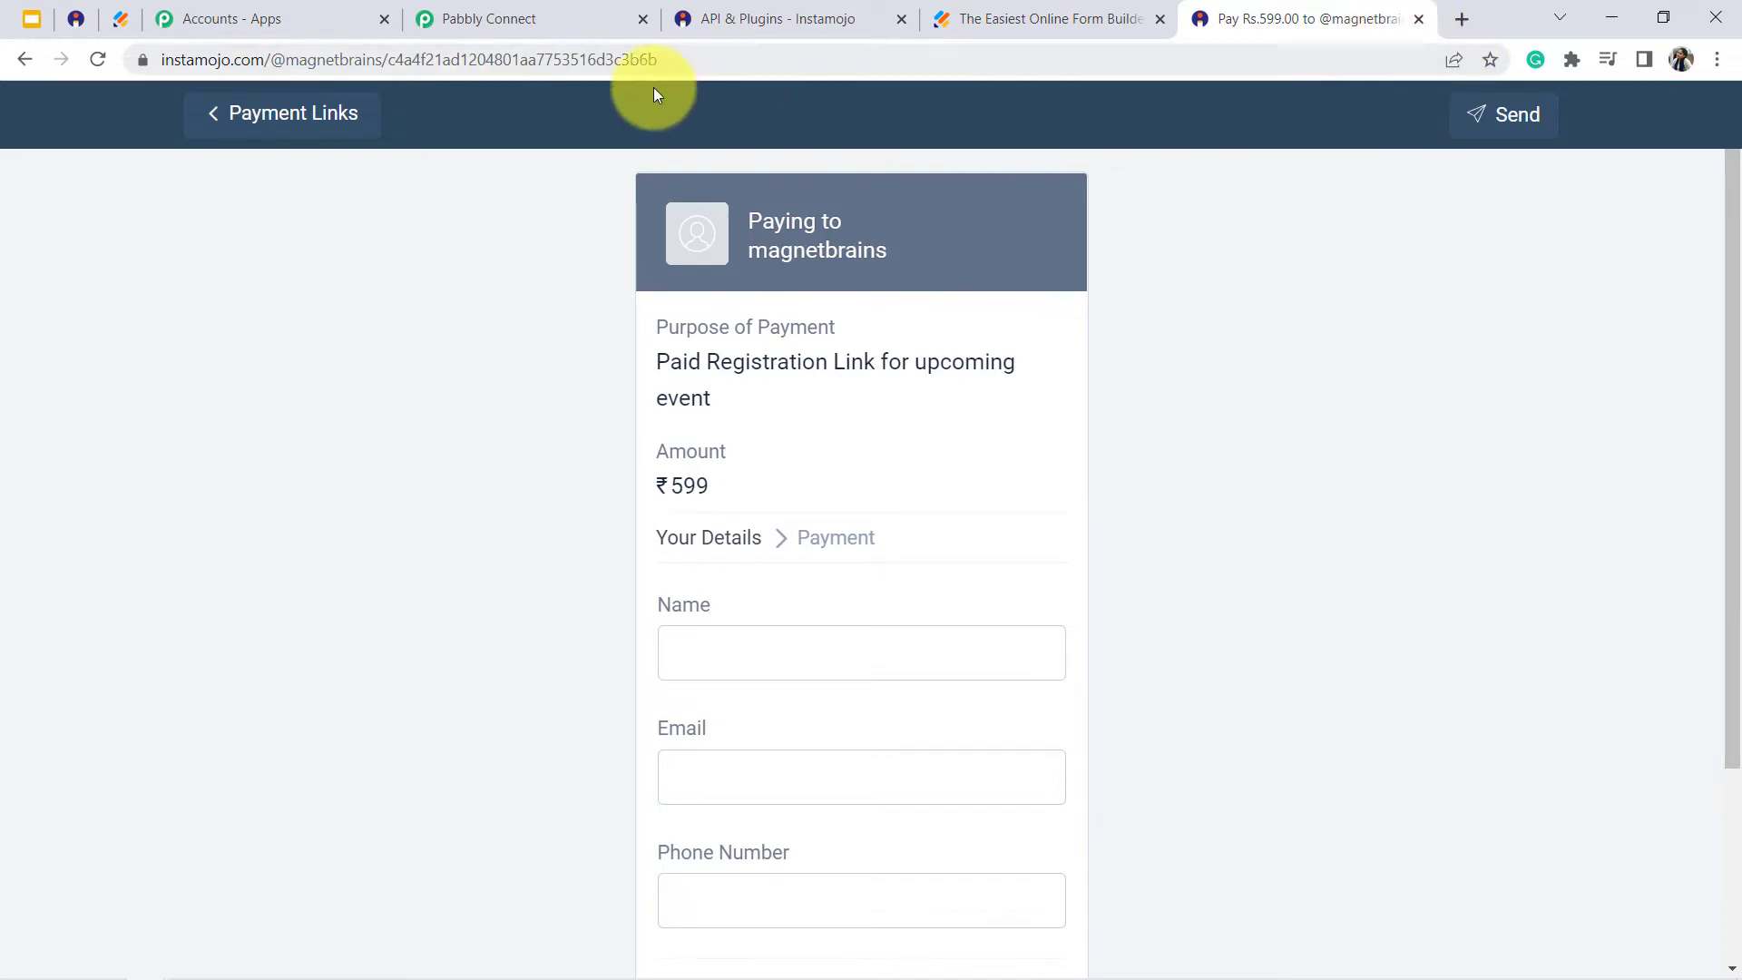
left_click(542, 62)
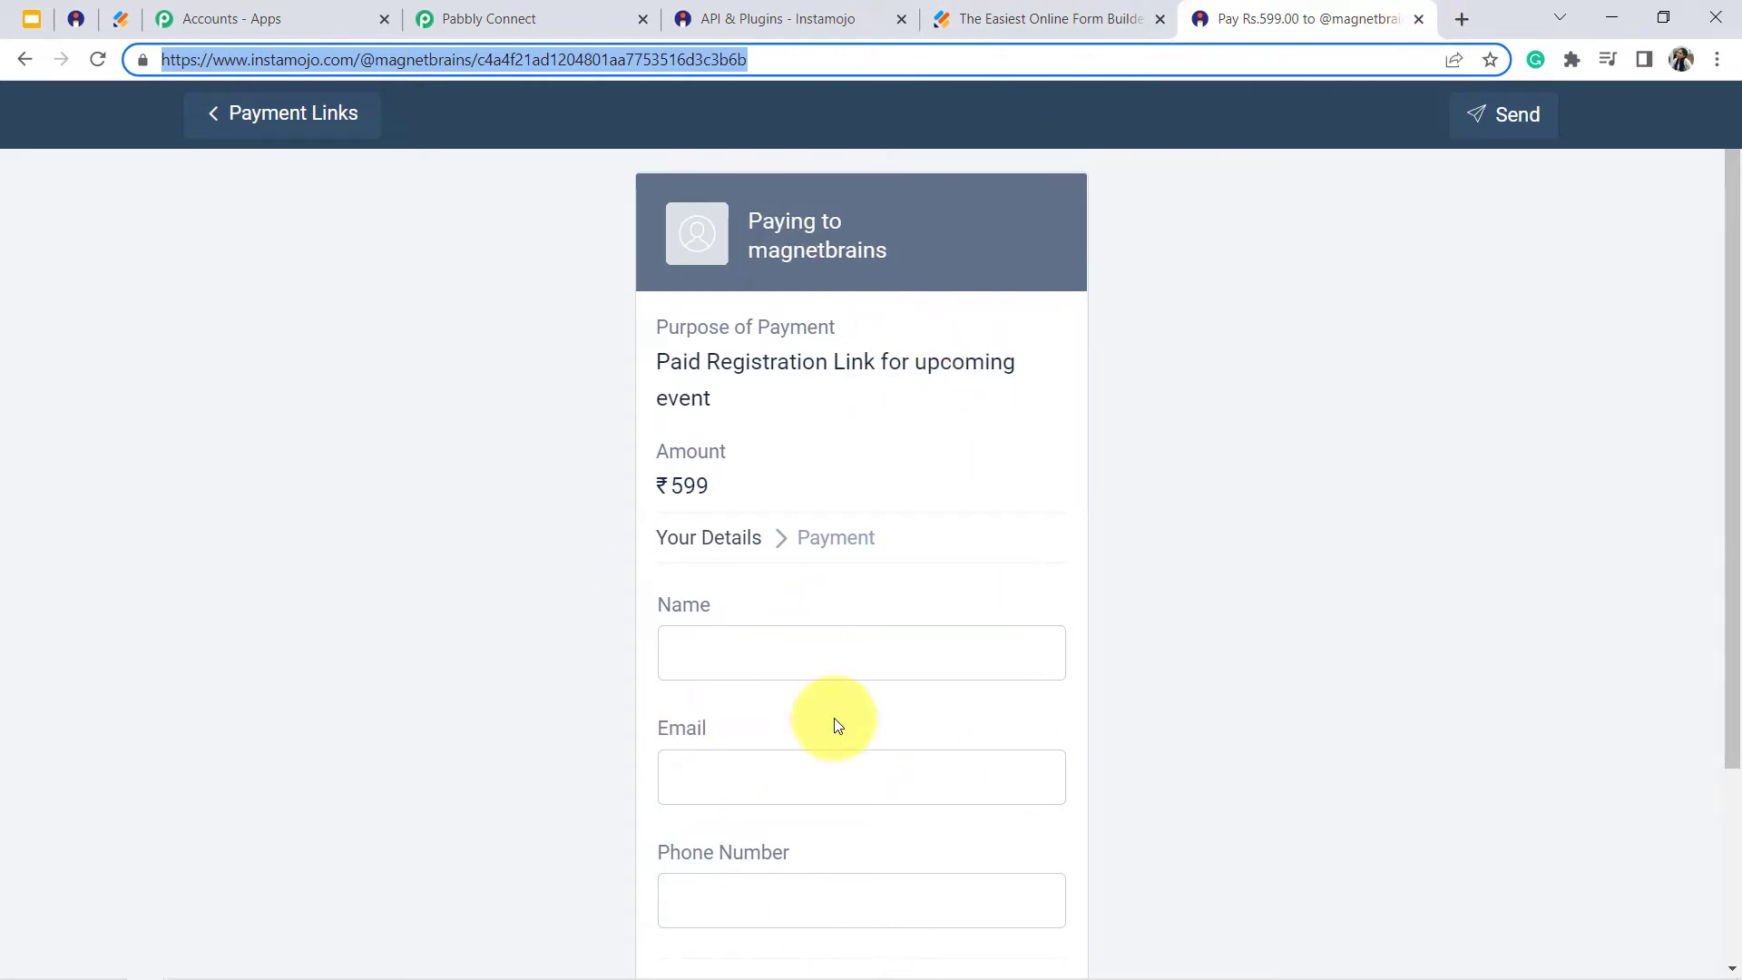
left_click(1418, 19)
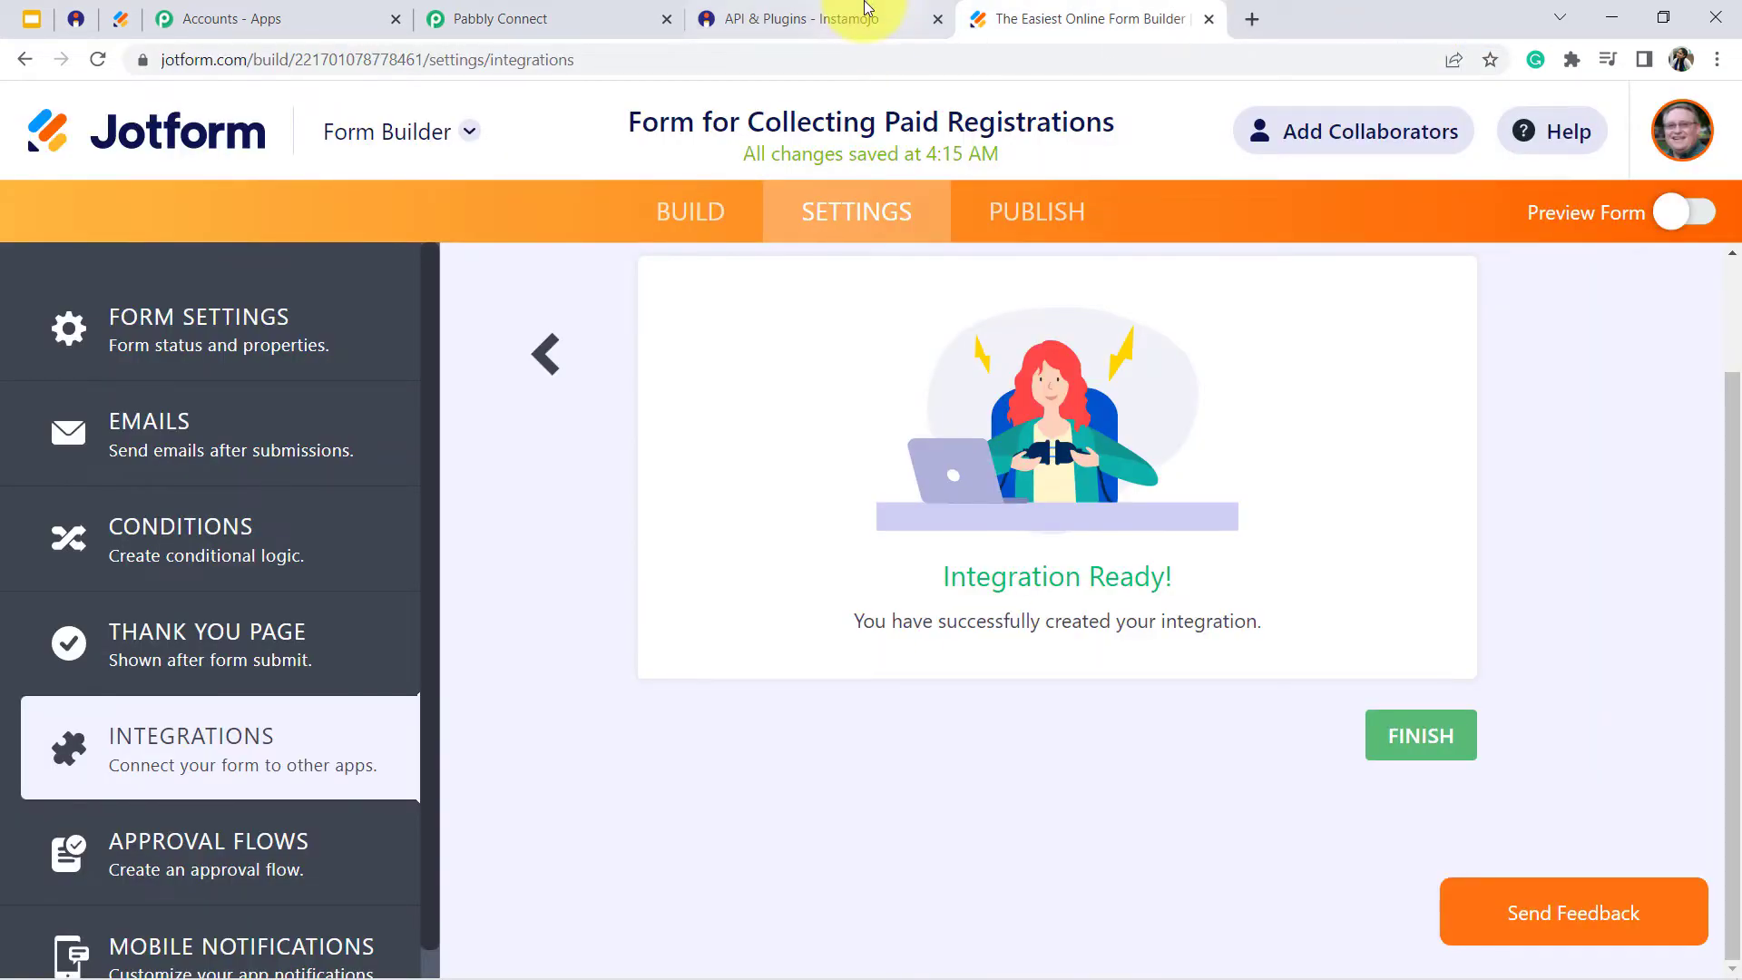
- Add an action step after the Instamojo action using WhatsApp Cloud API with the Send Template Message event
left_click(488, 18)
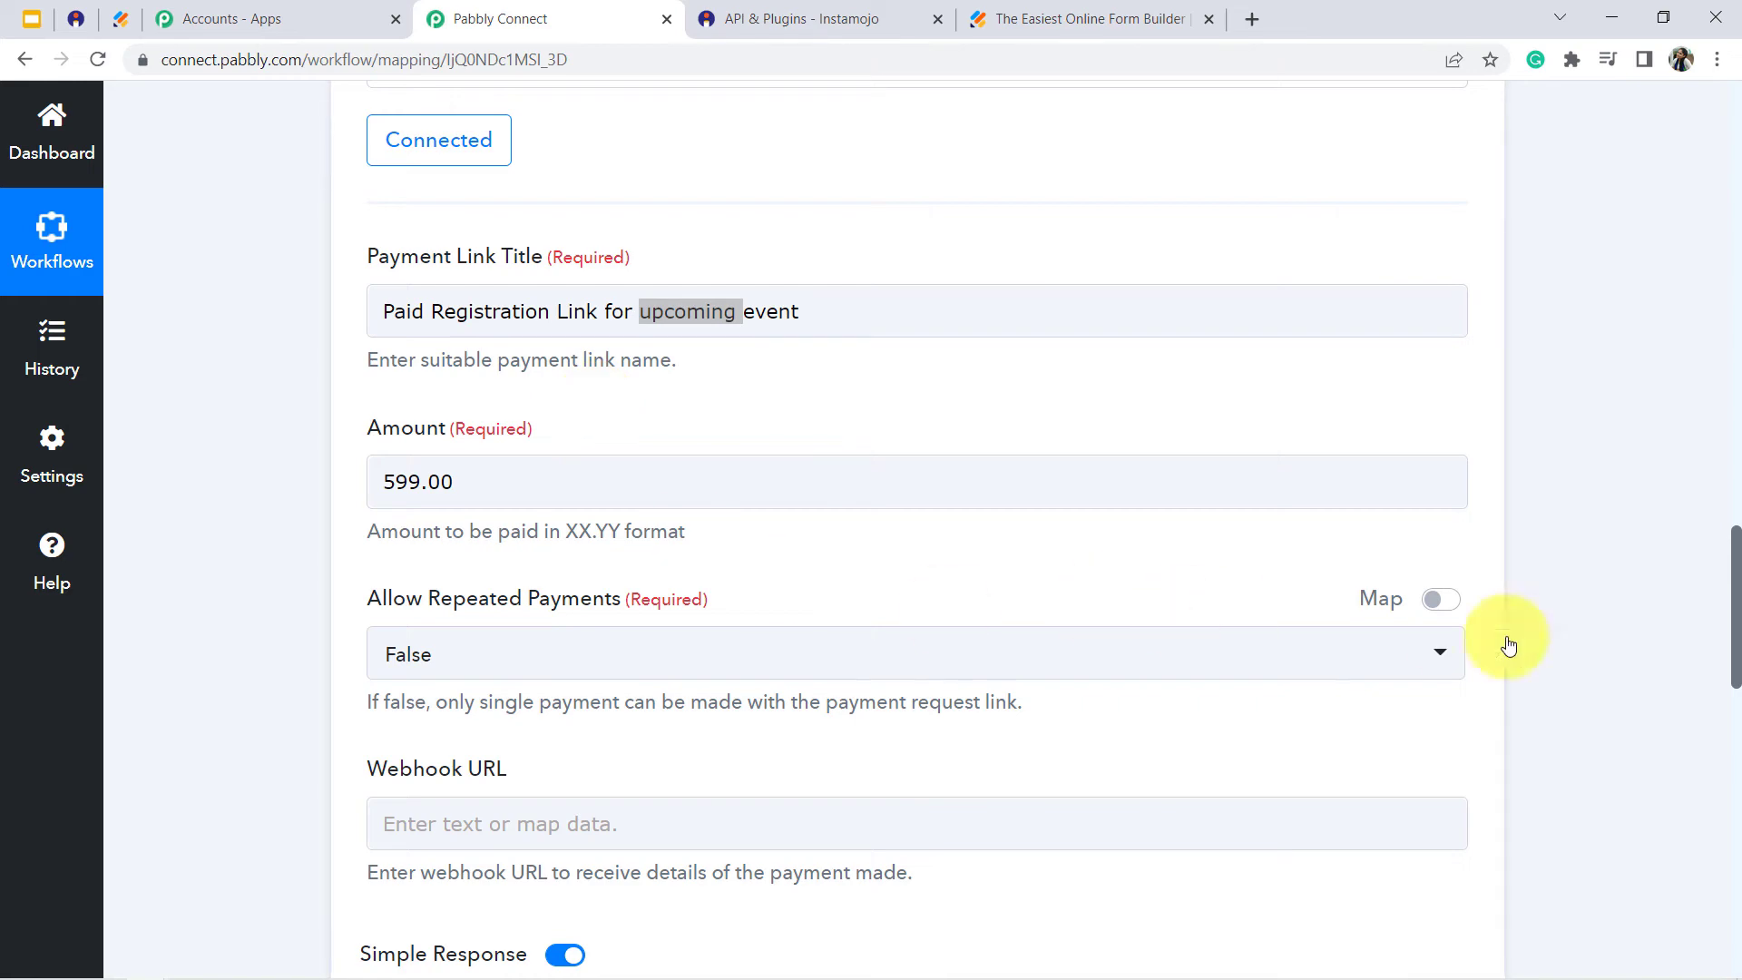
left_click_drag(1738, 550, 1726, 849)
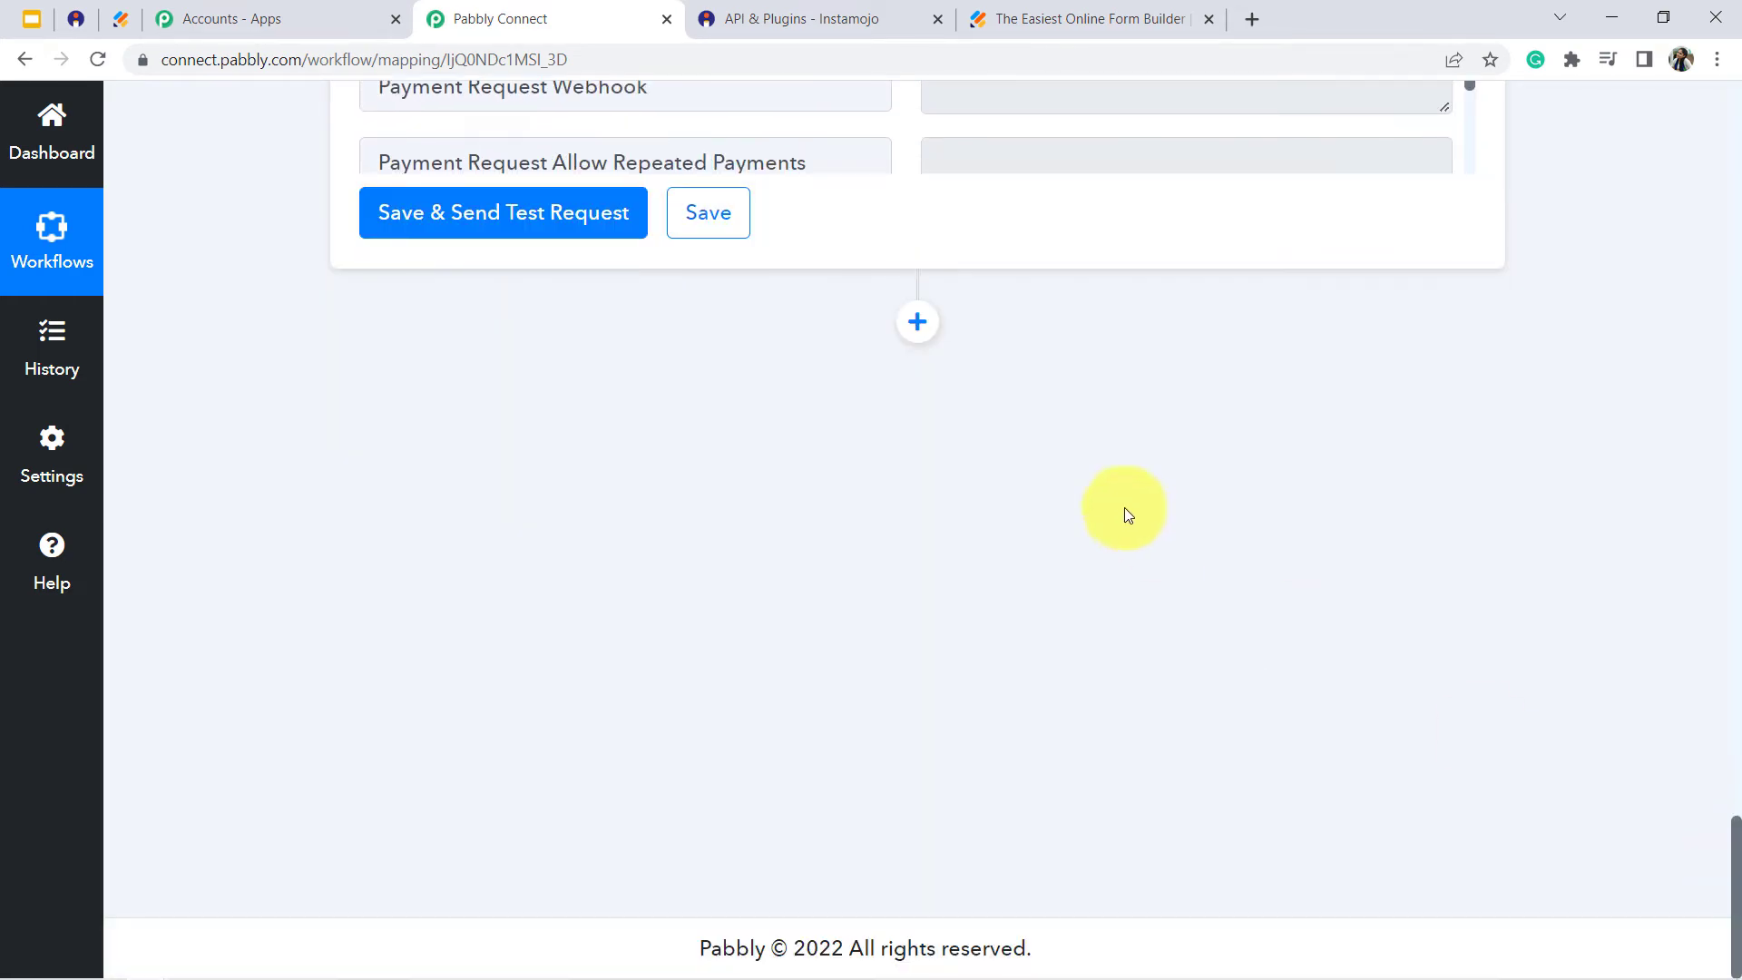
left_click(917, 323)
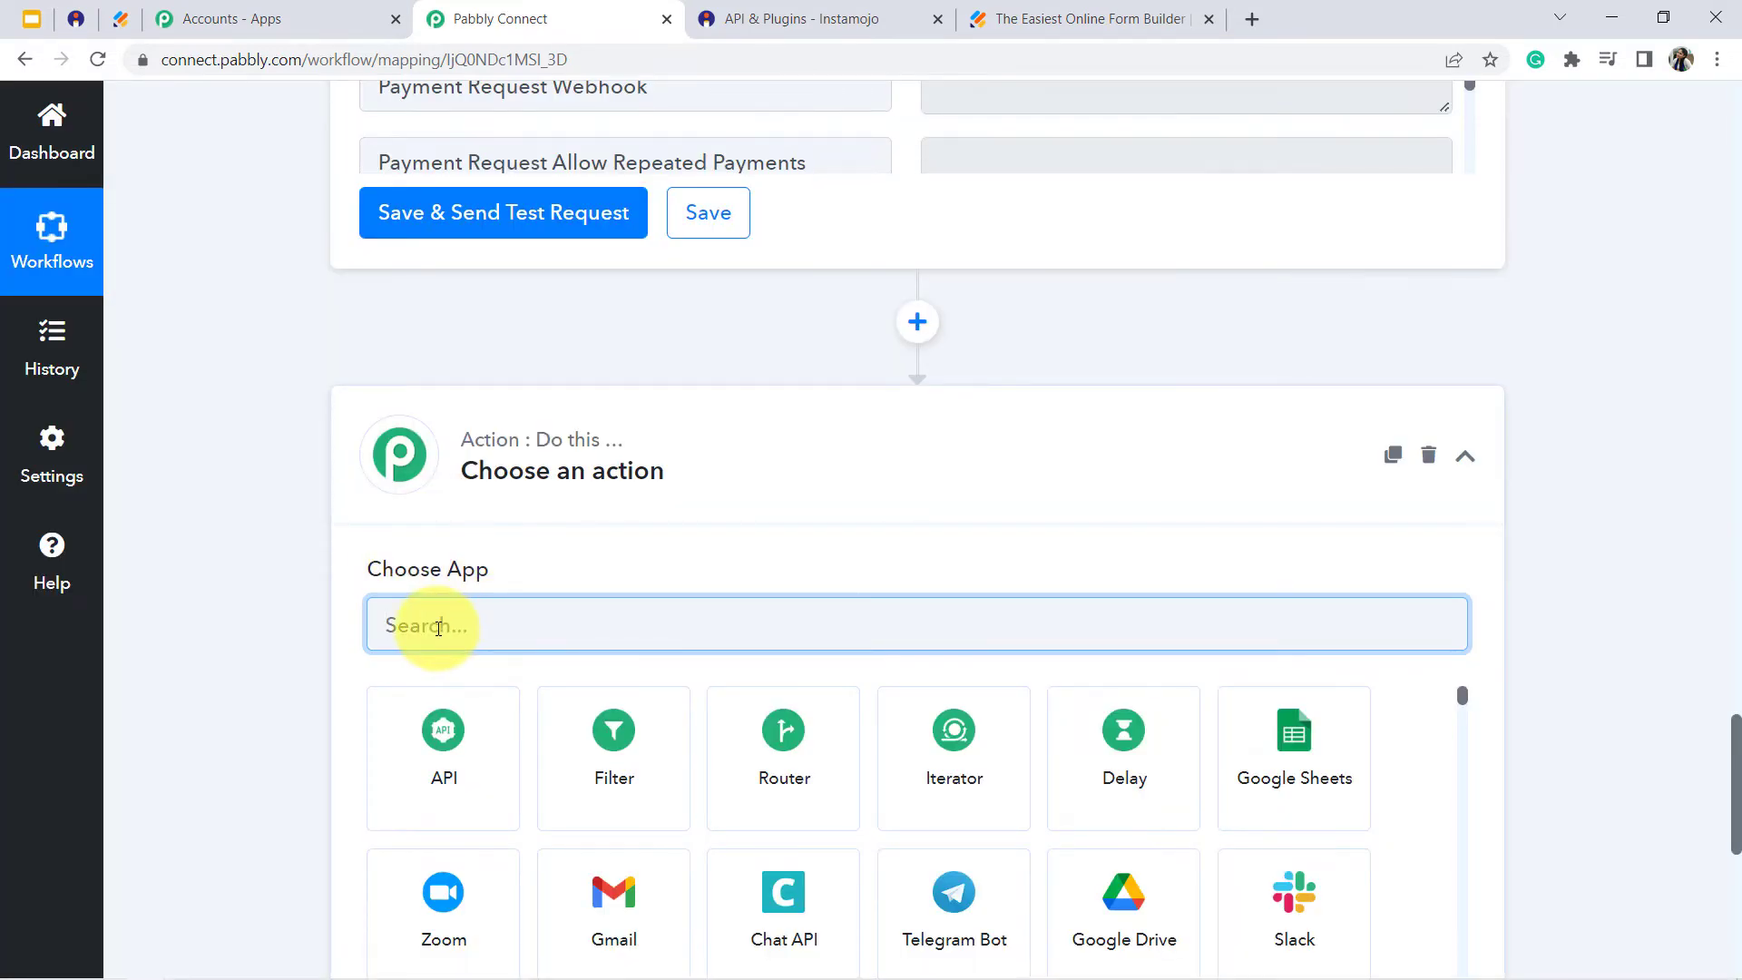
type("wha")
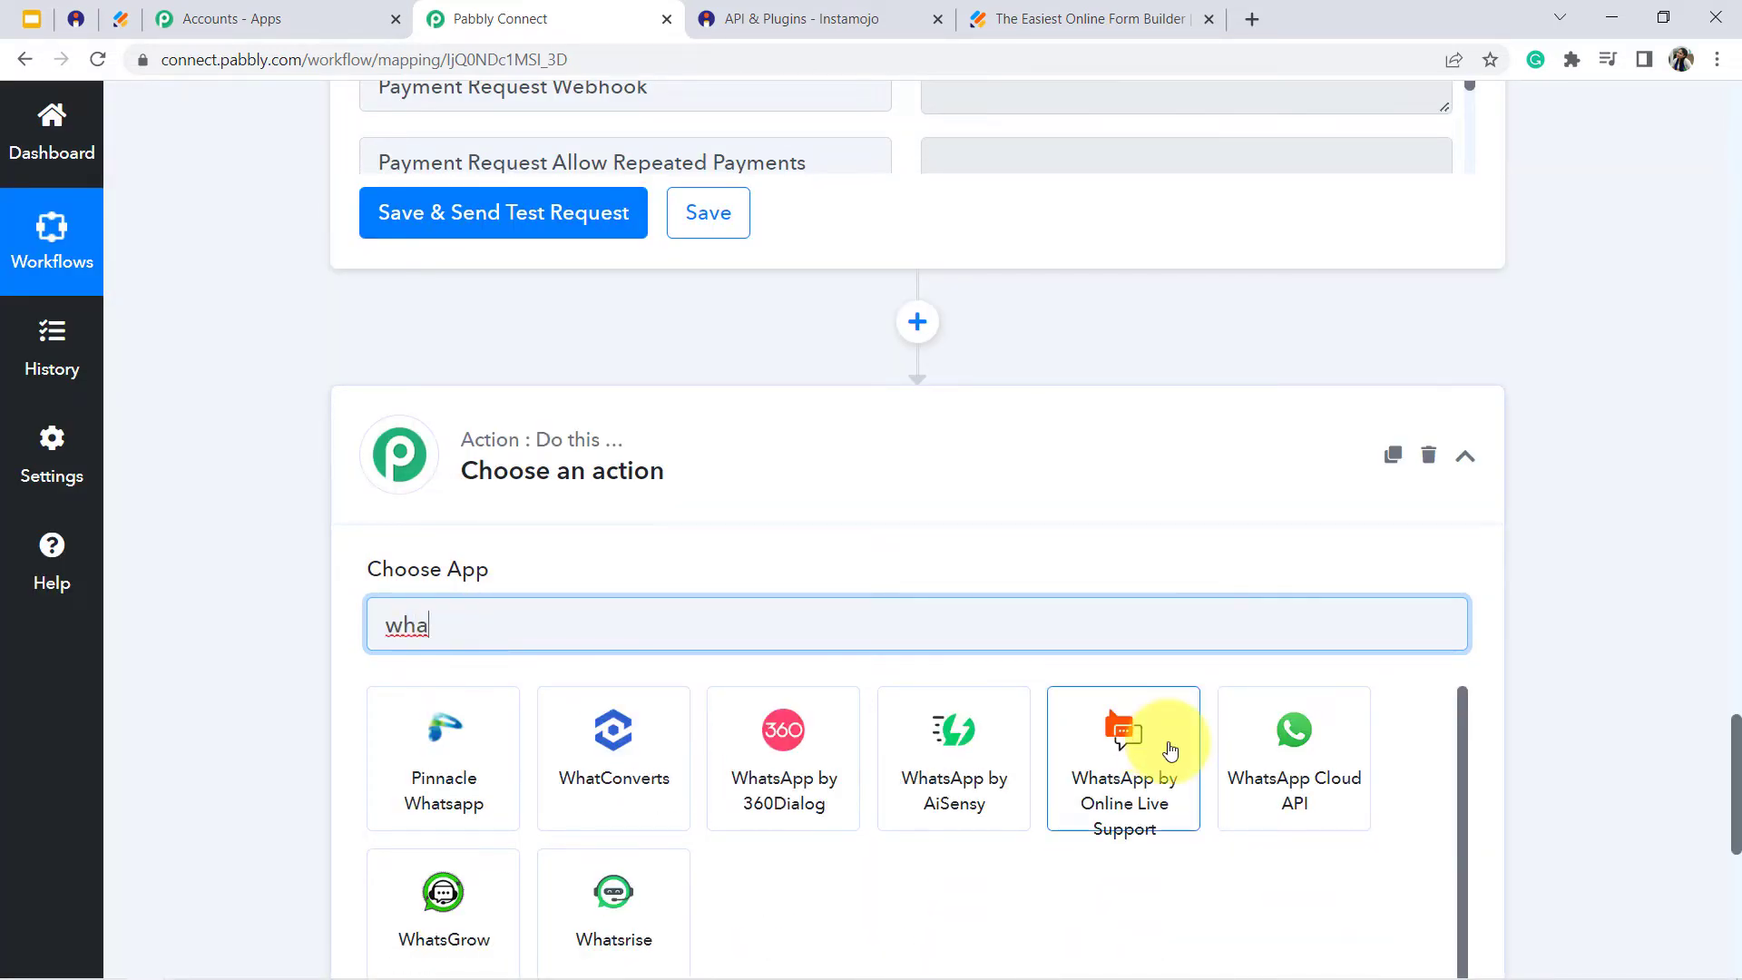
left_click(1313, 764)
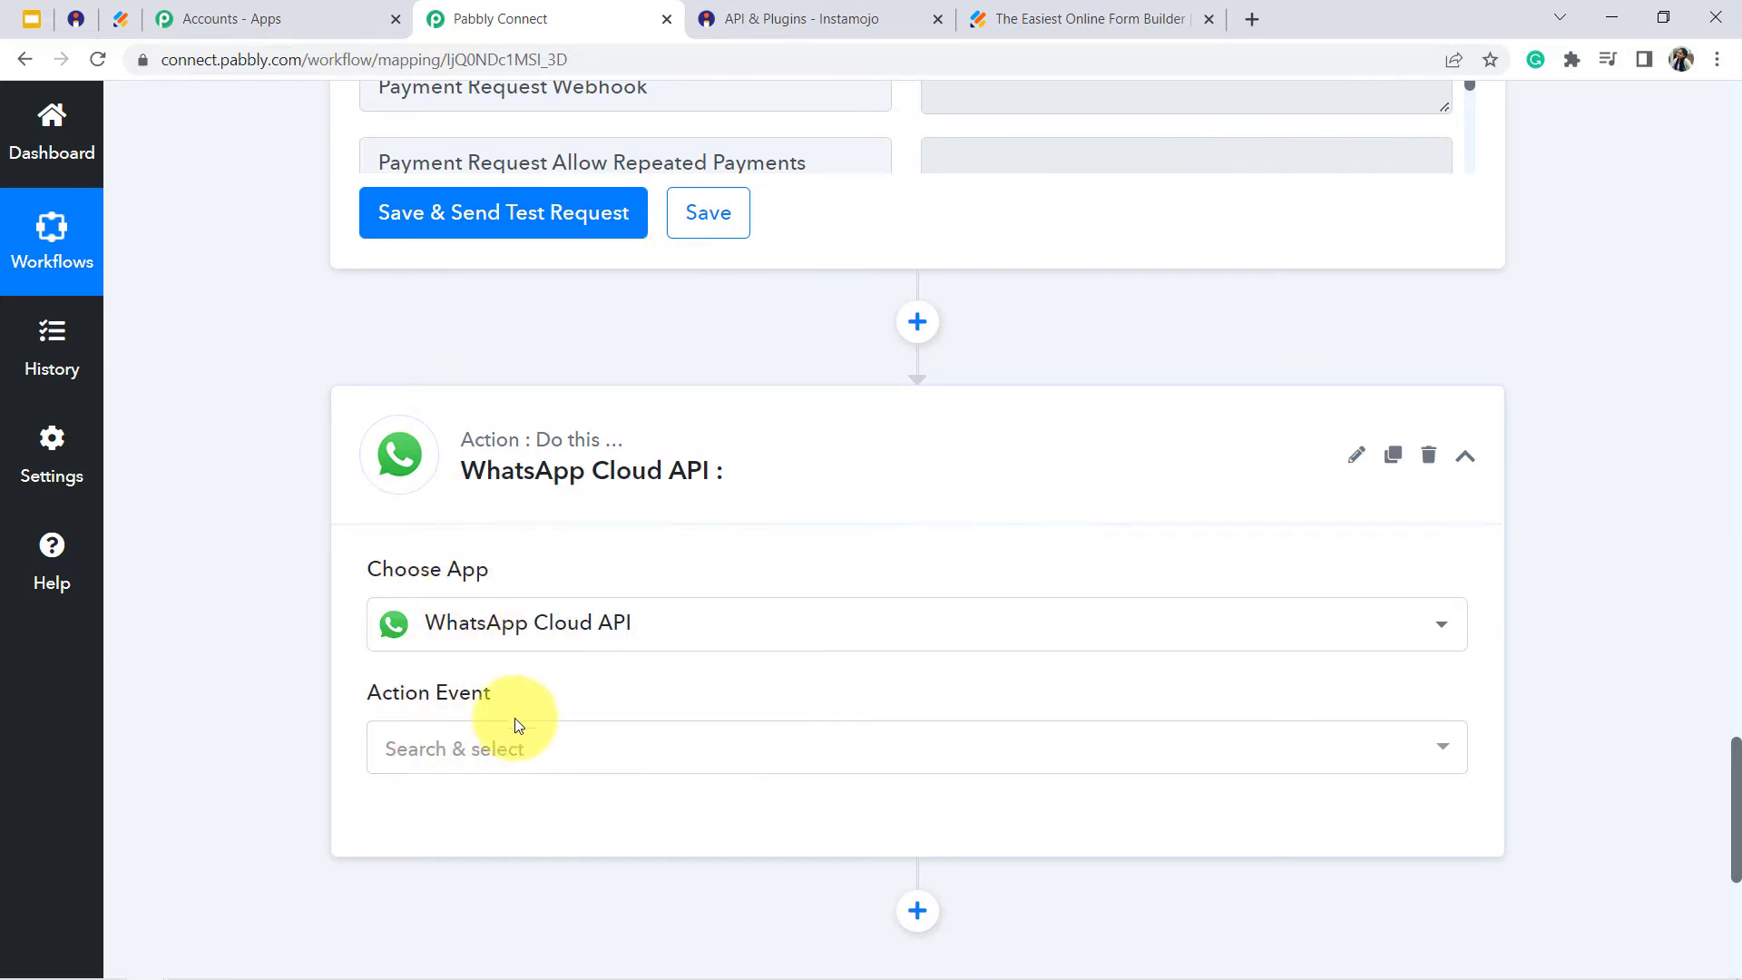
left_click(484, 759)
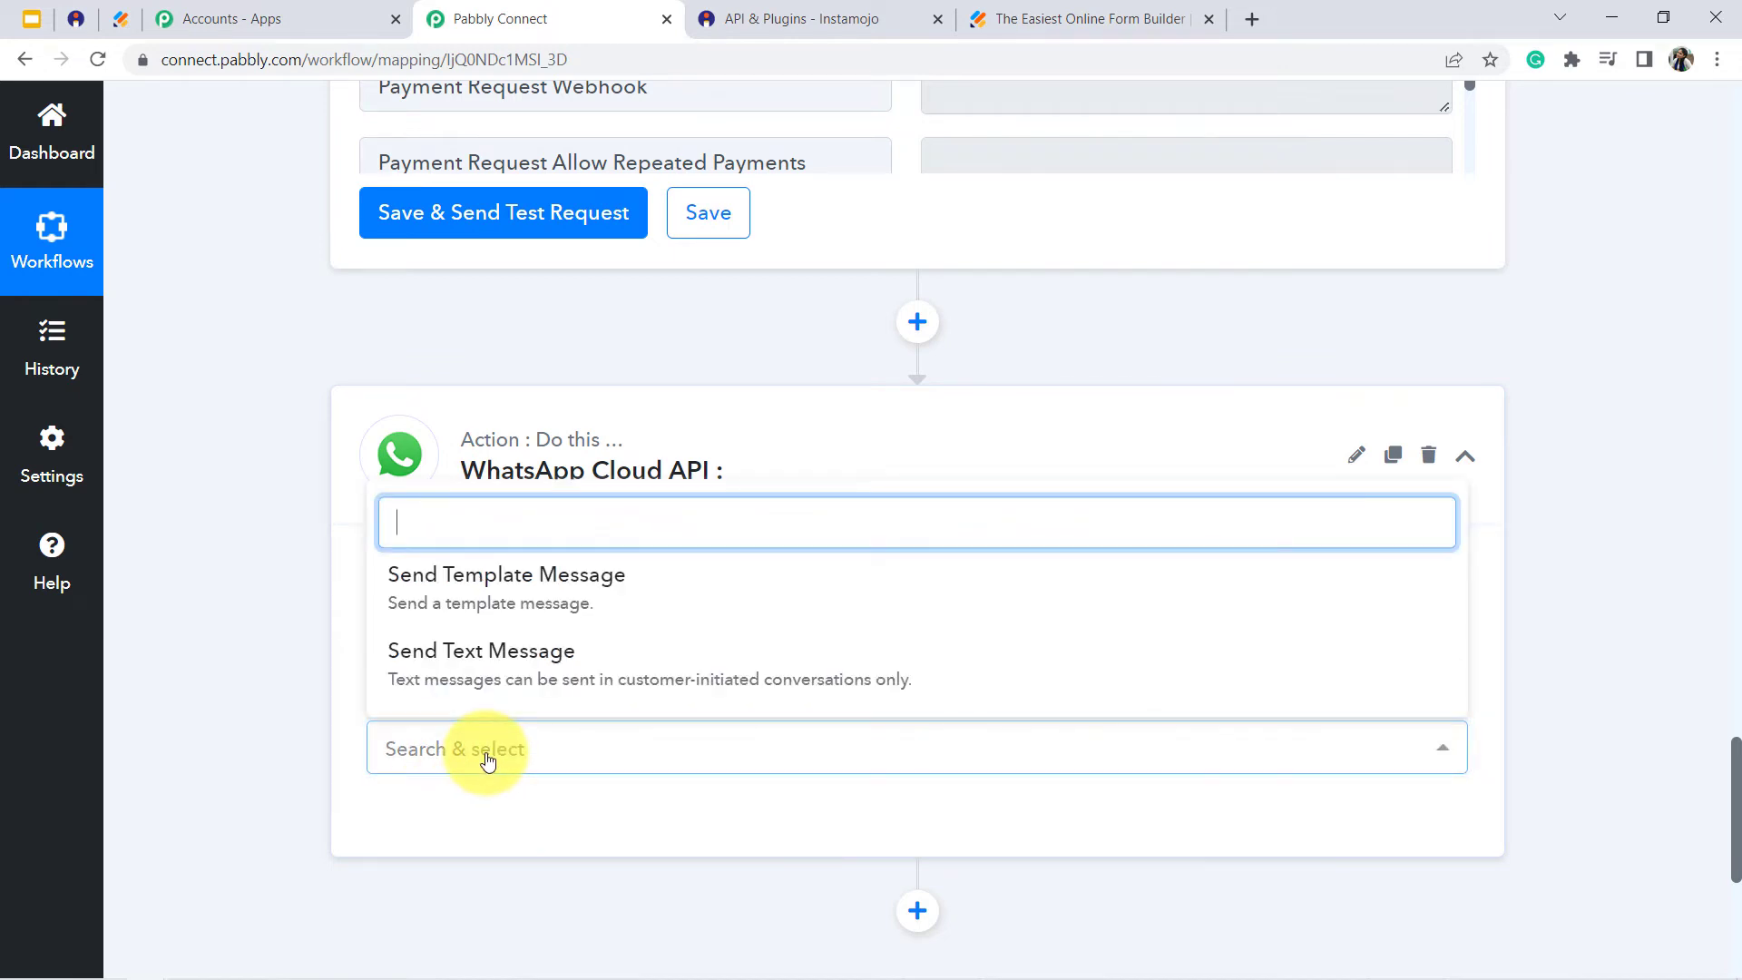
left_click(468, 580)
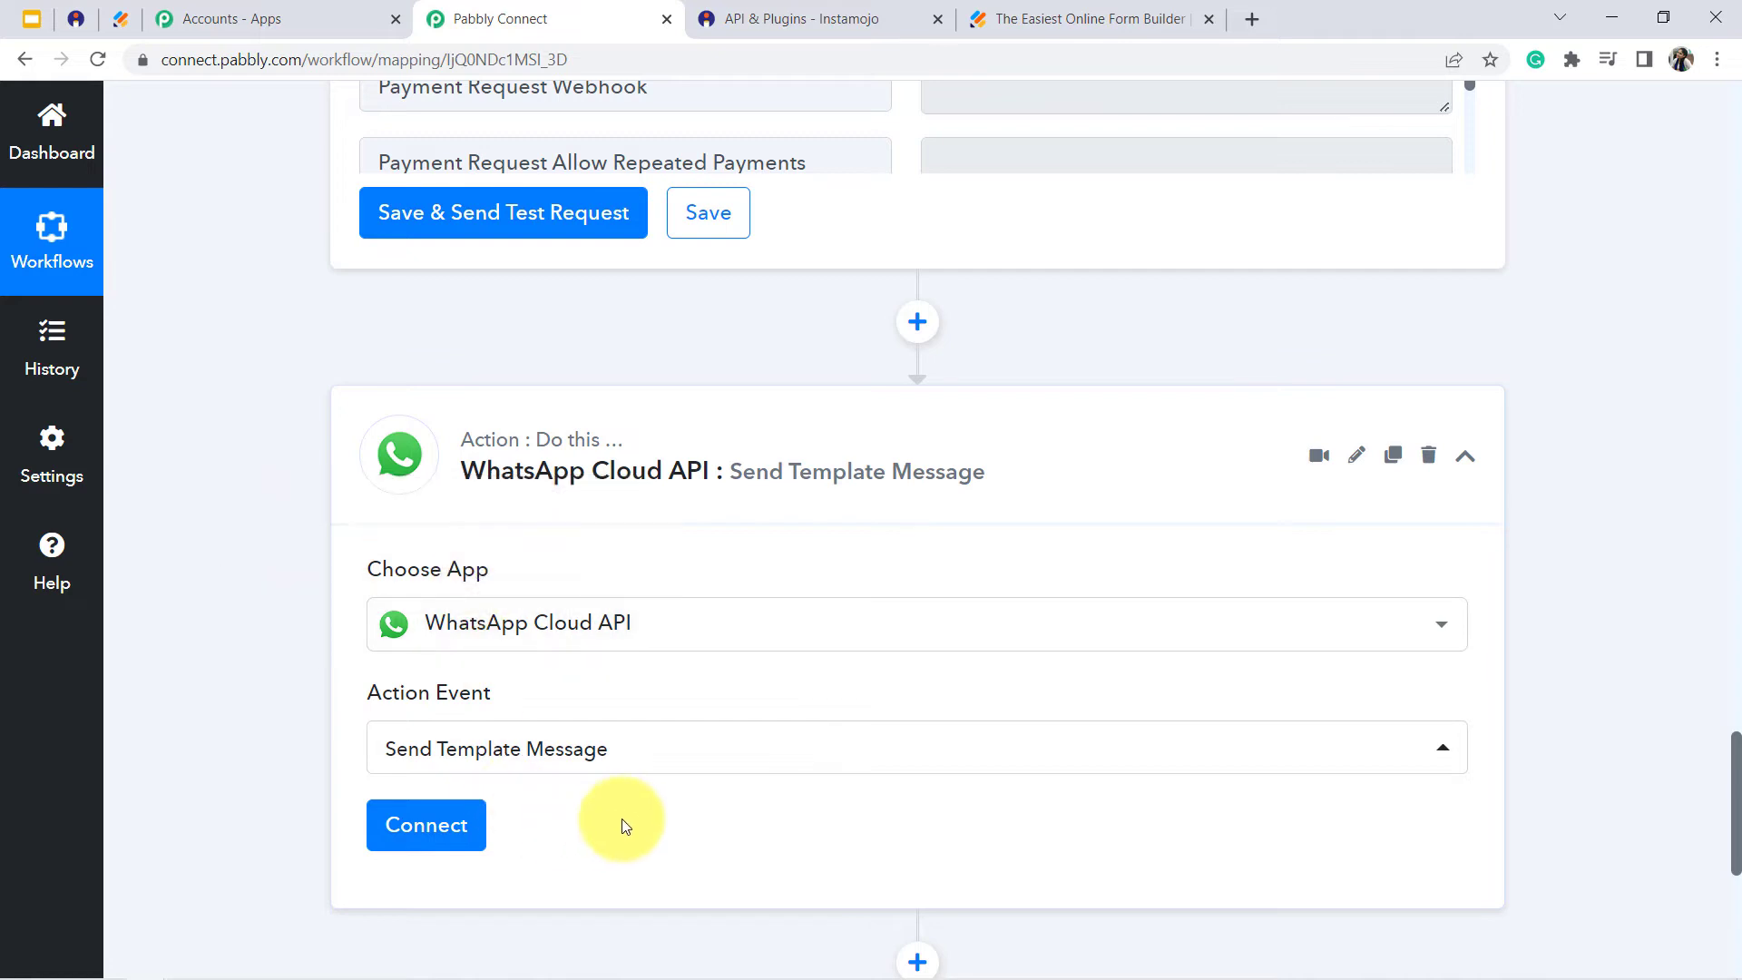
- Start adding a new WhatsApp Cloud API connection and review the token and ID fields it requires
left_click(418, 833)
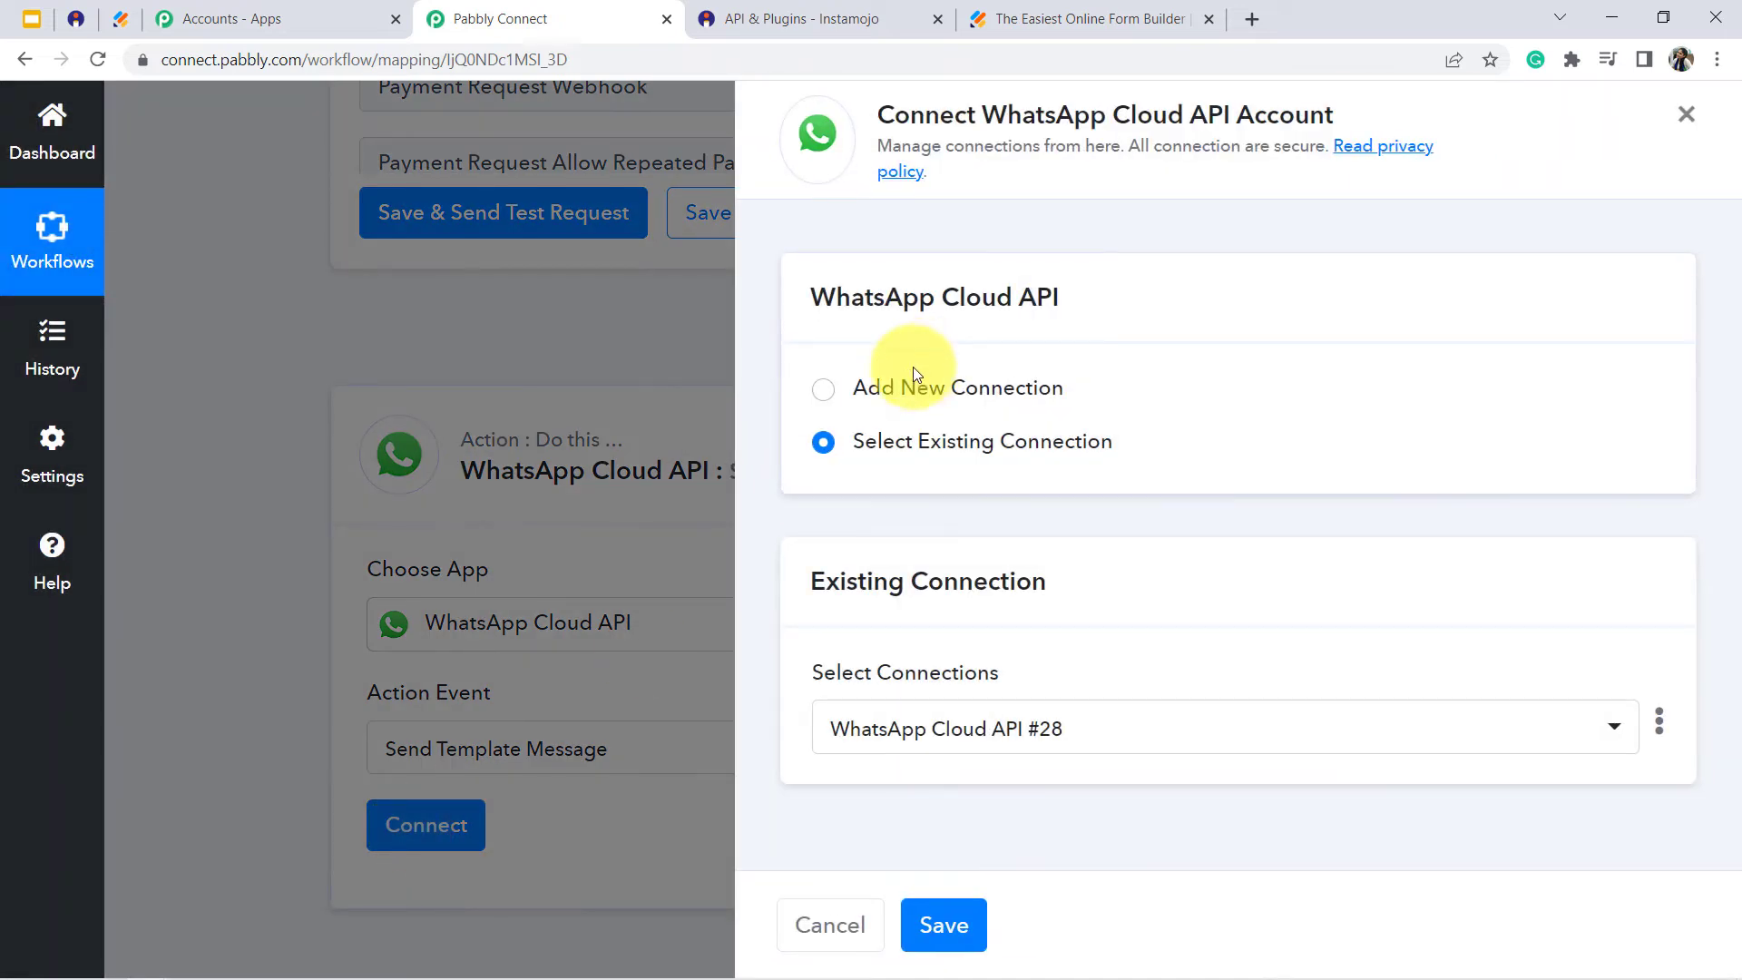
left_click(829, 394)
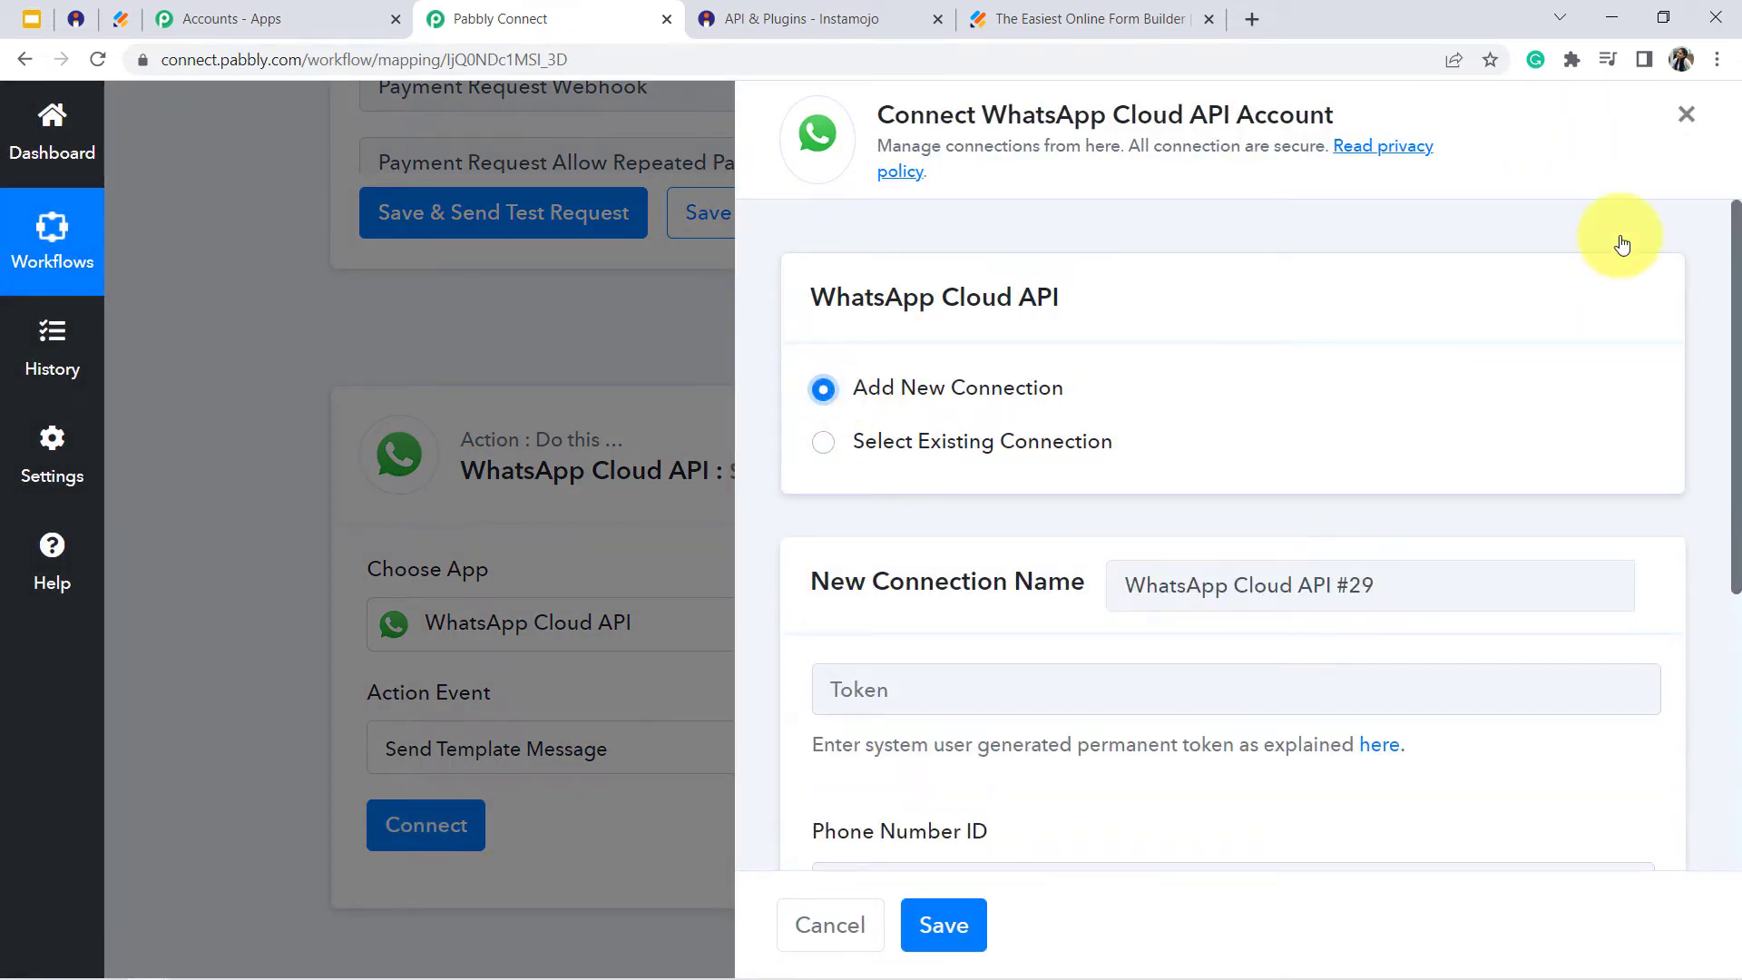
left_click_drag(1737, 262, 1740, 452)
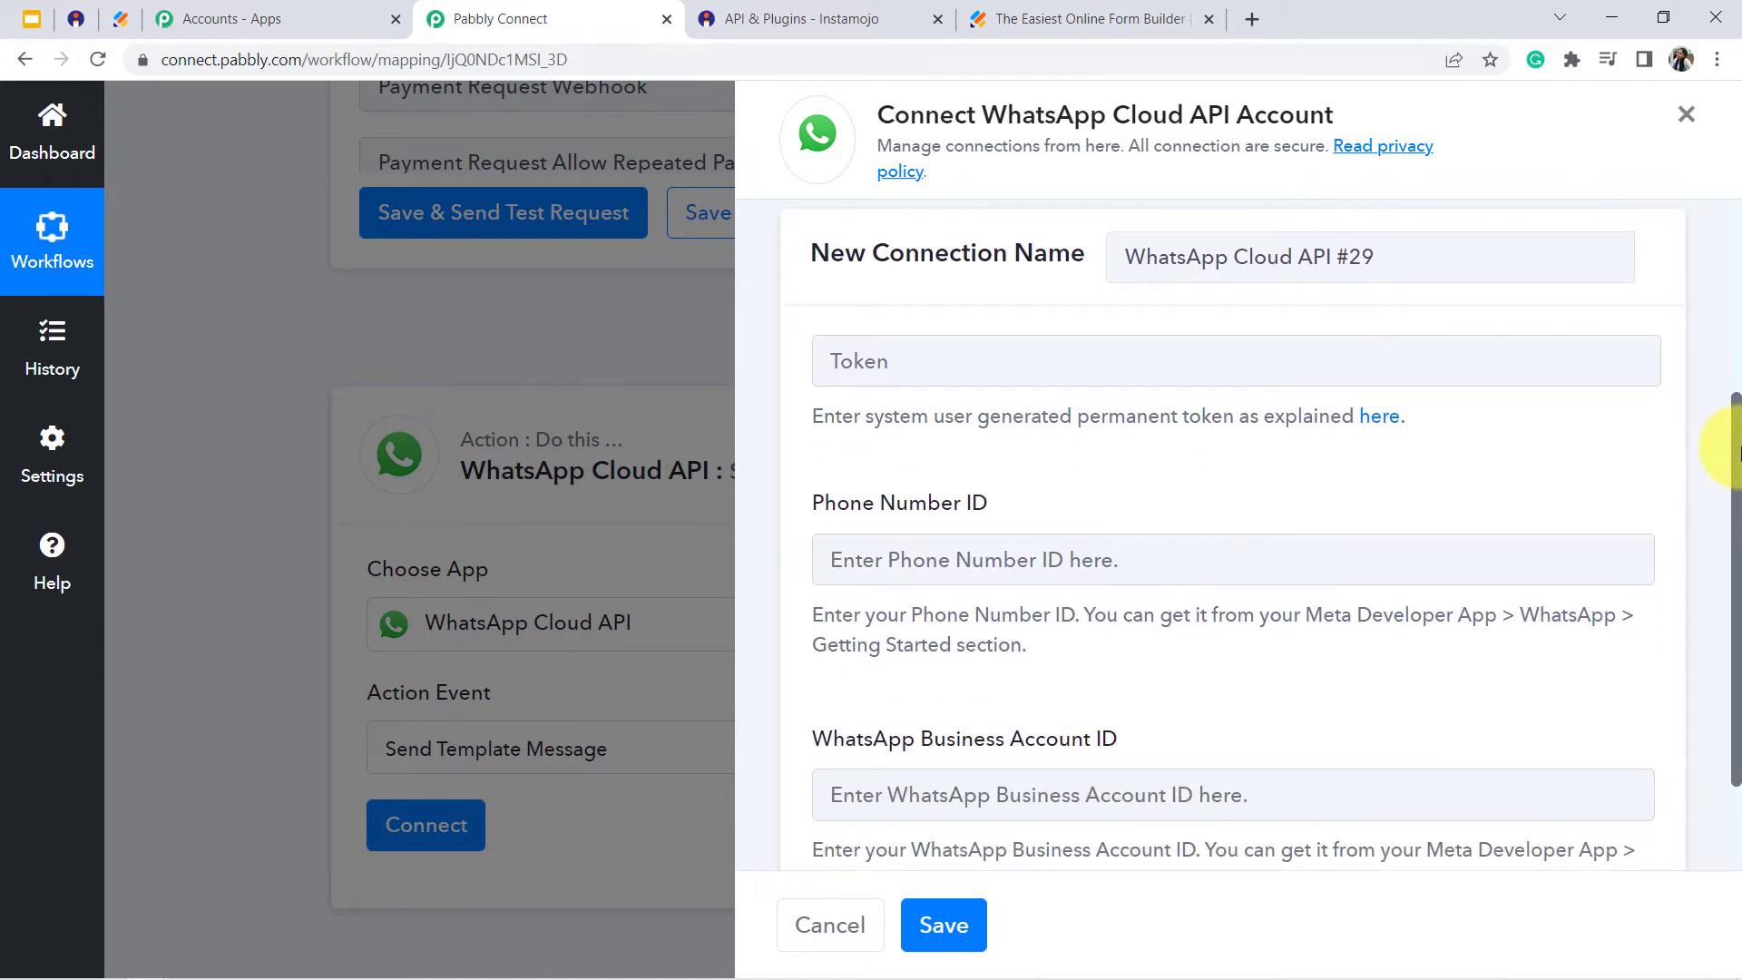
- Open the Meta for Developers site at developers.facebook.com in a new browser tab
left_click(1249, 20)
type("devl")
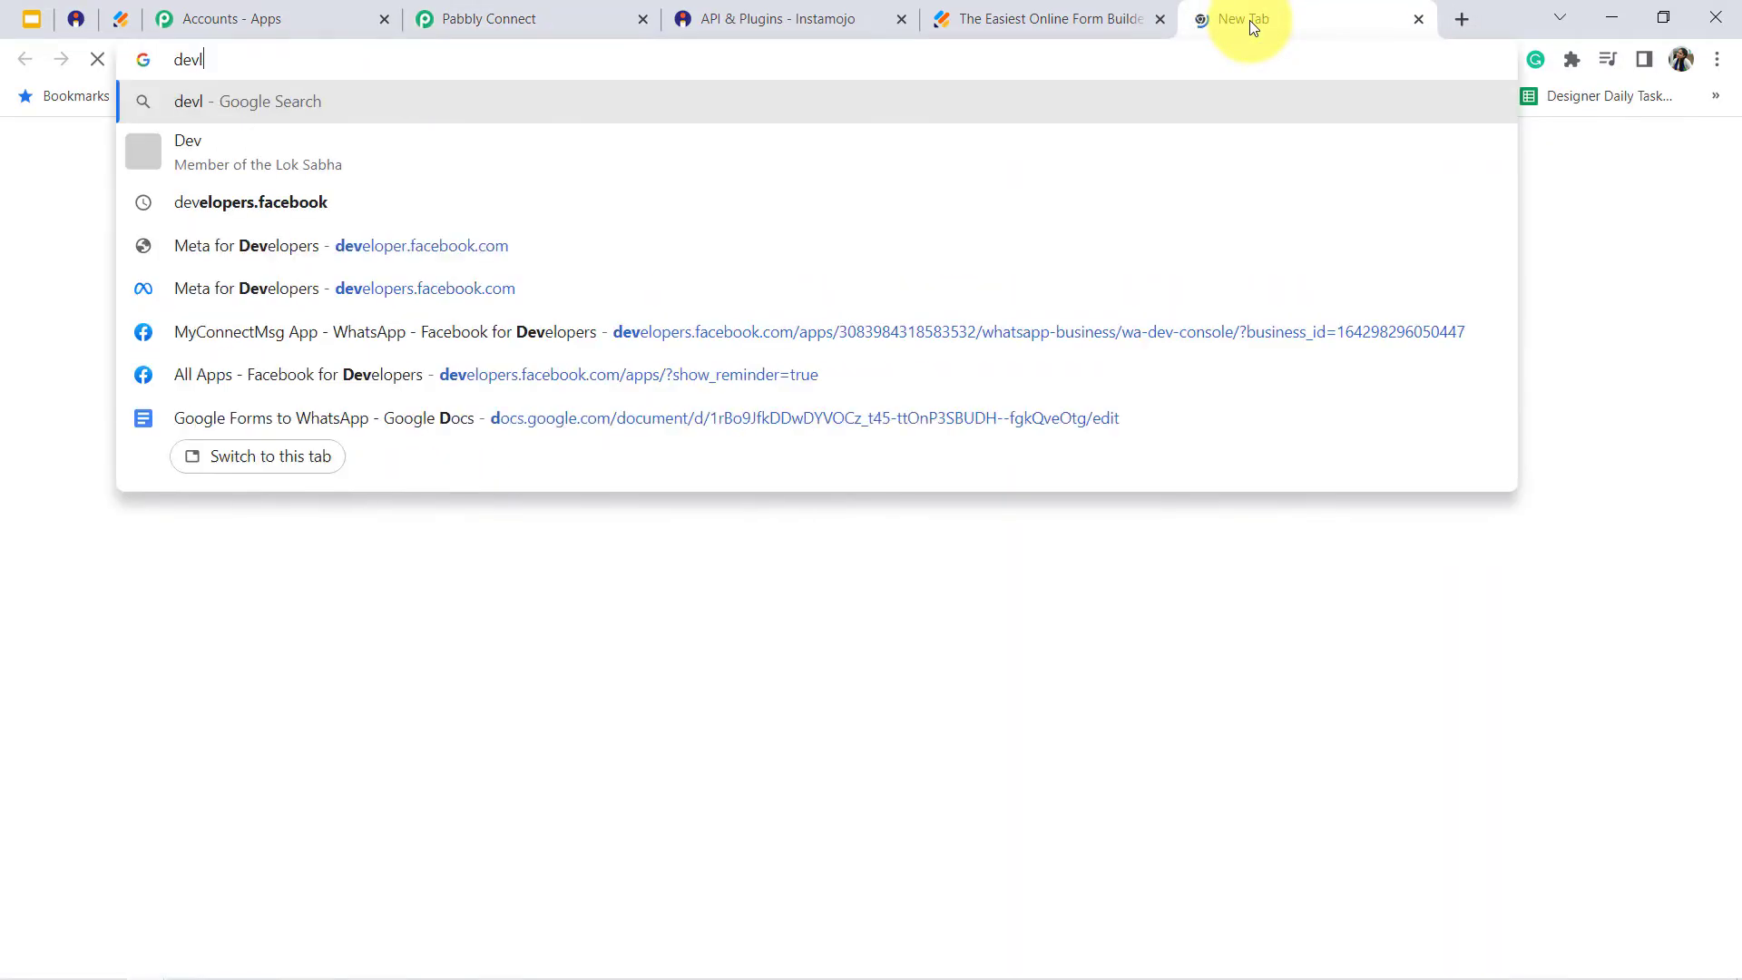
type("opers.fac")
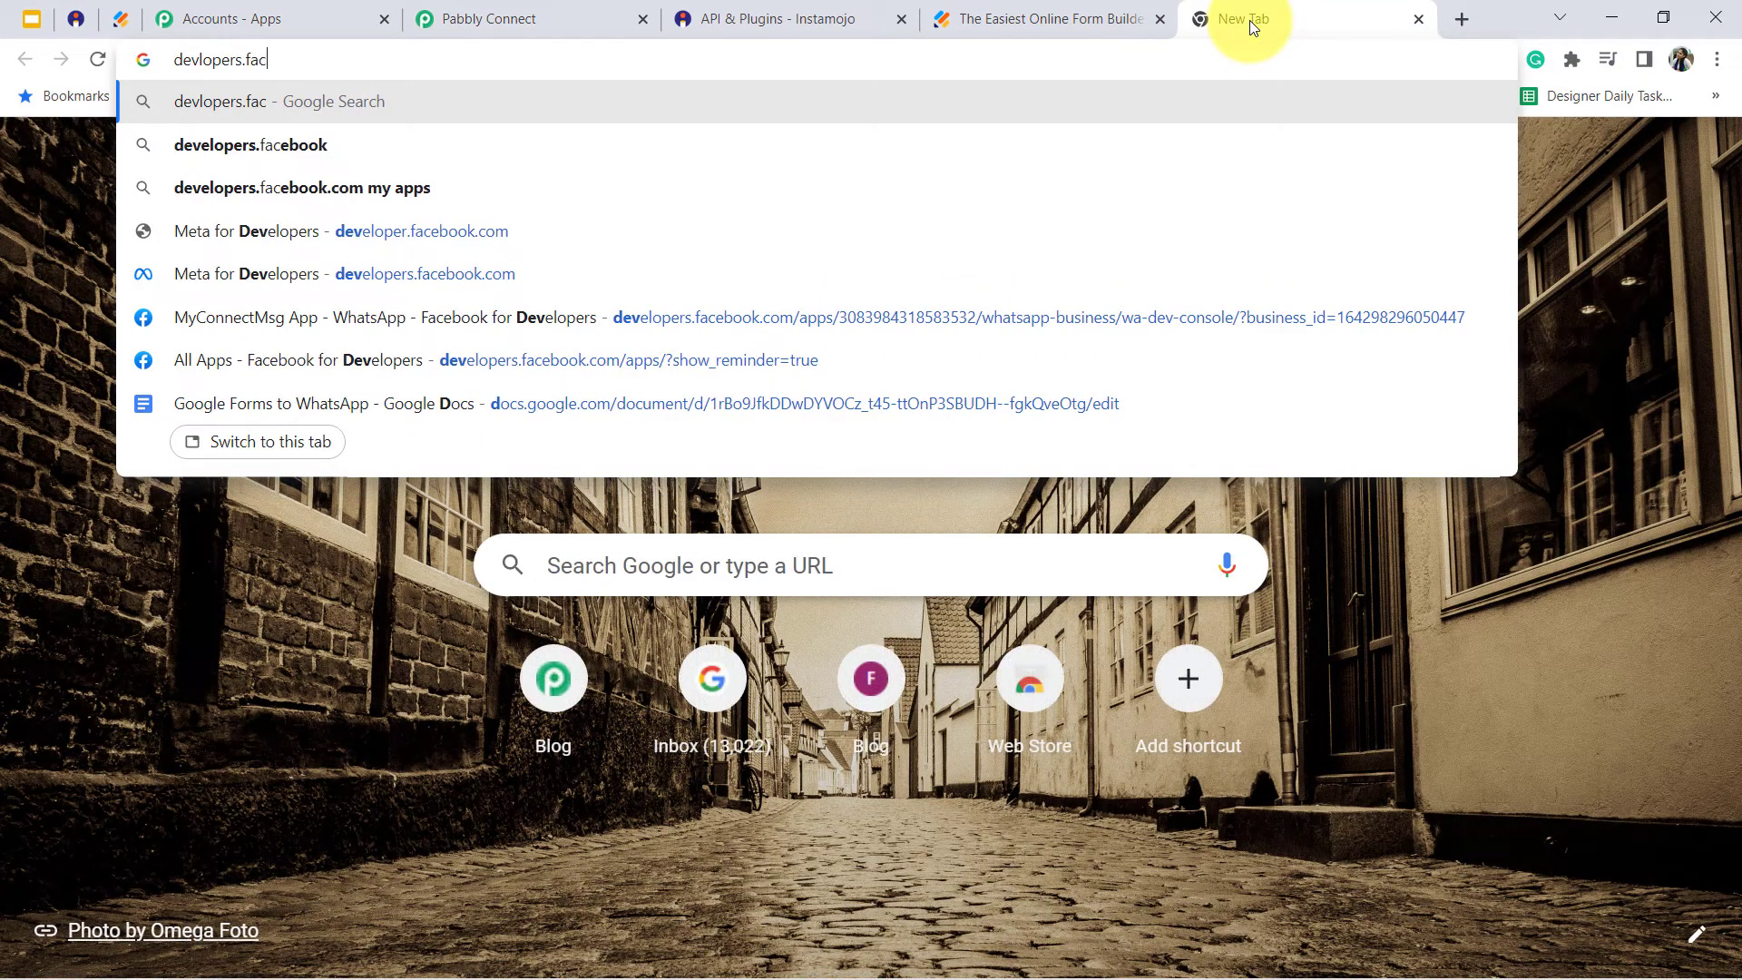
type("ebook.com")
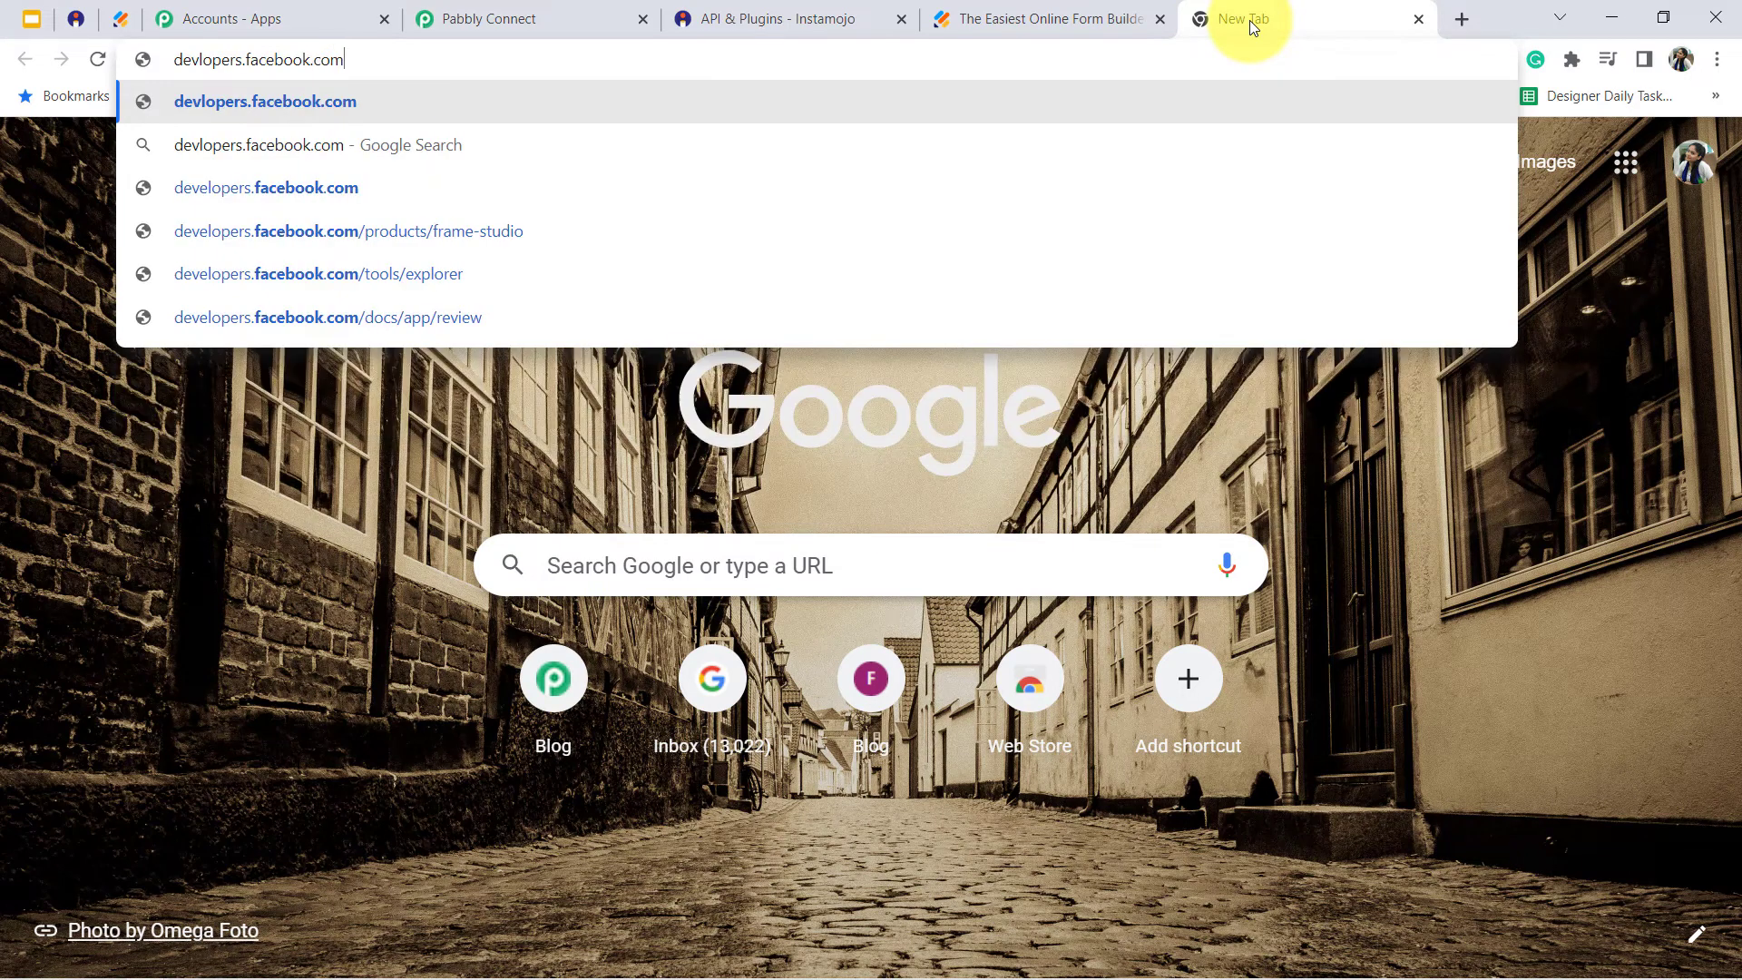
key("Return")
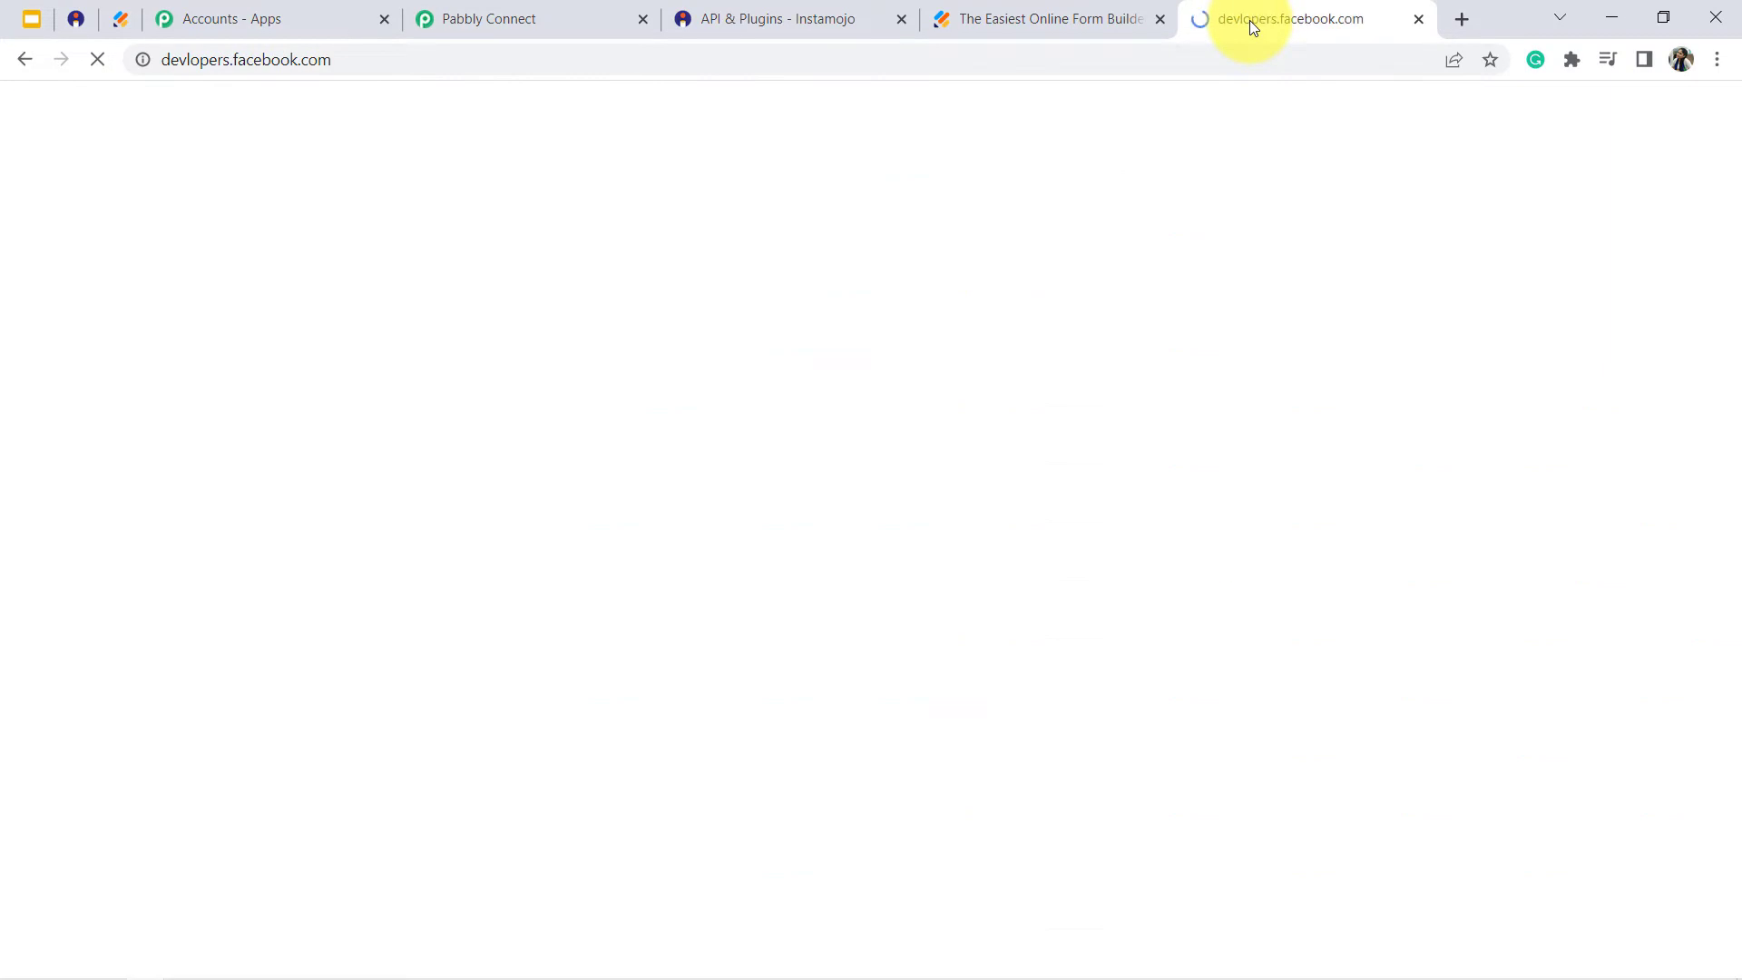
left_click(200, 66)
left_click(185, 64)
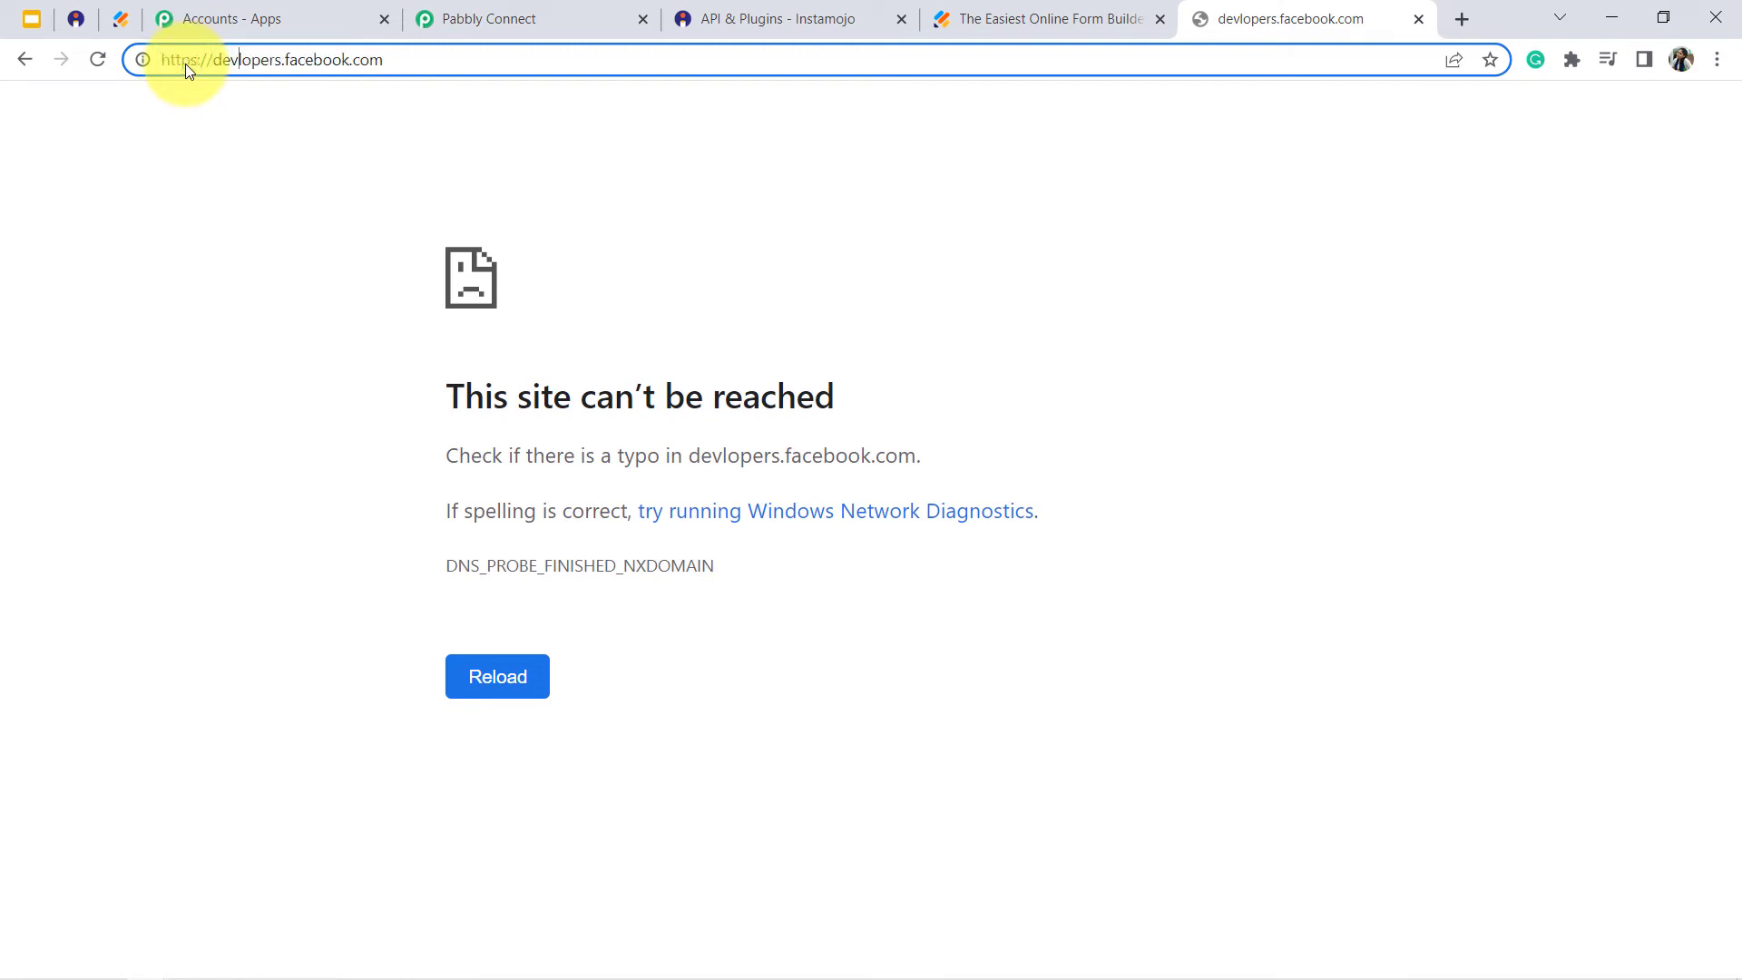
type("e")
key("Return")
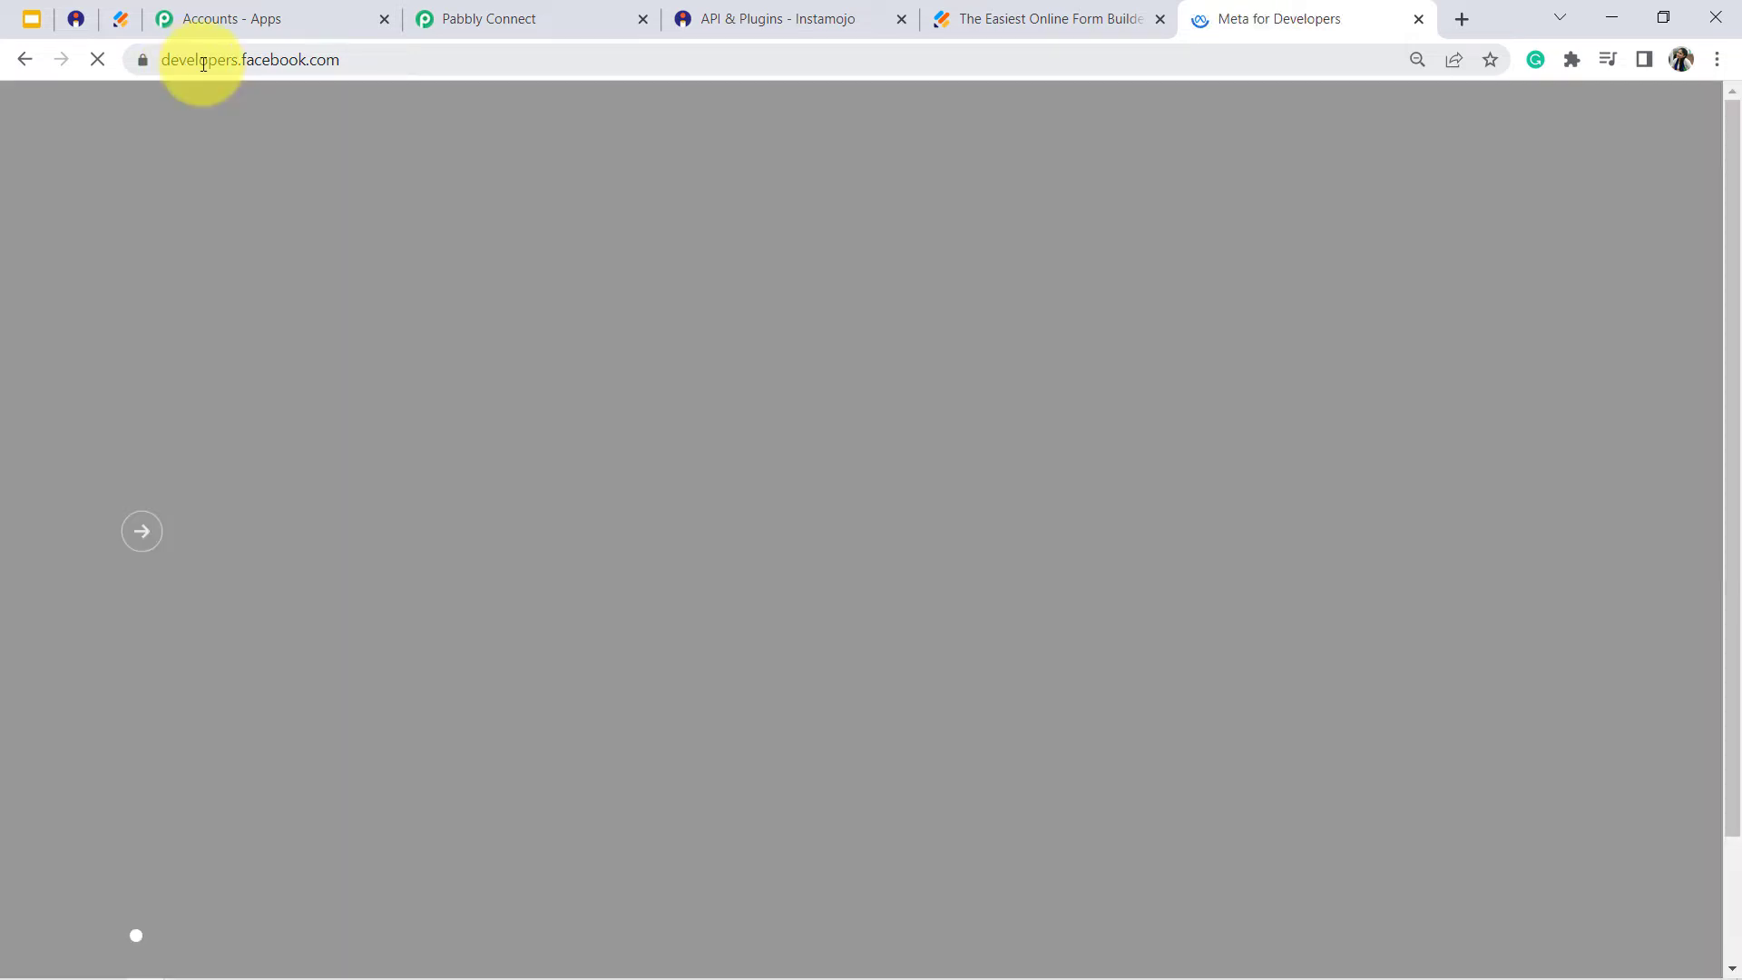
left_click(204, 63)
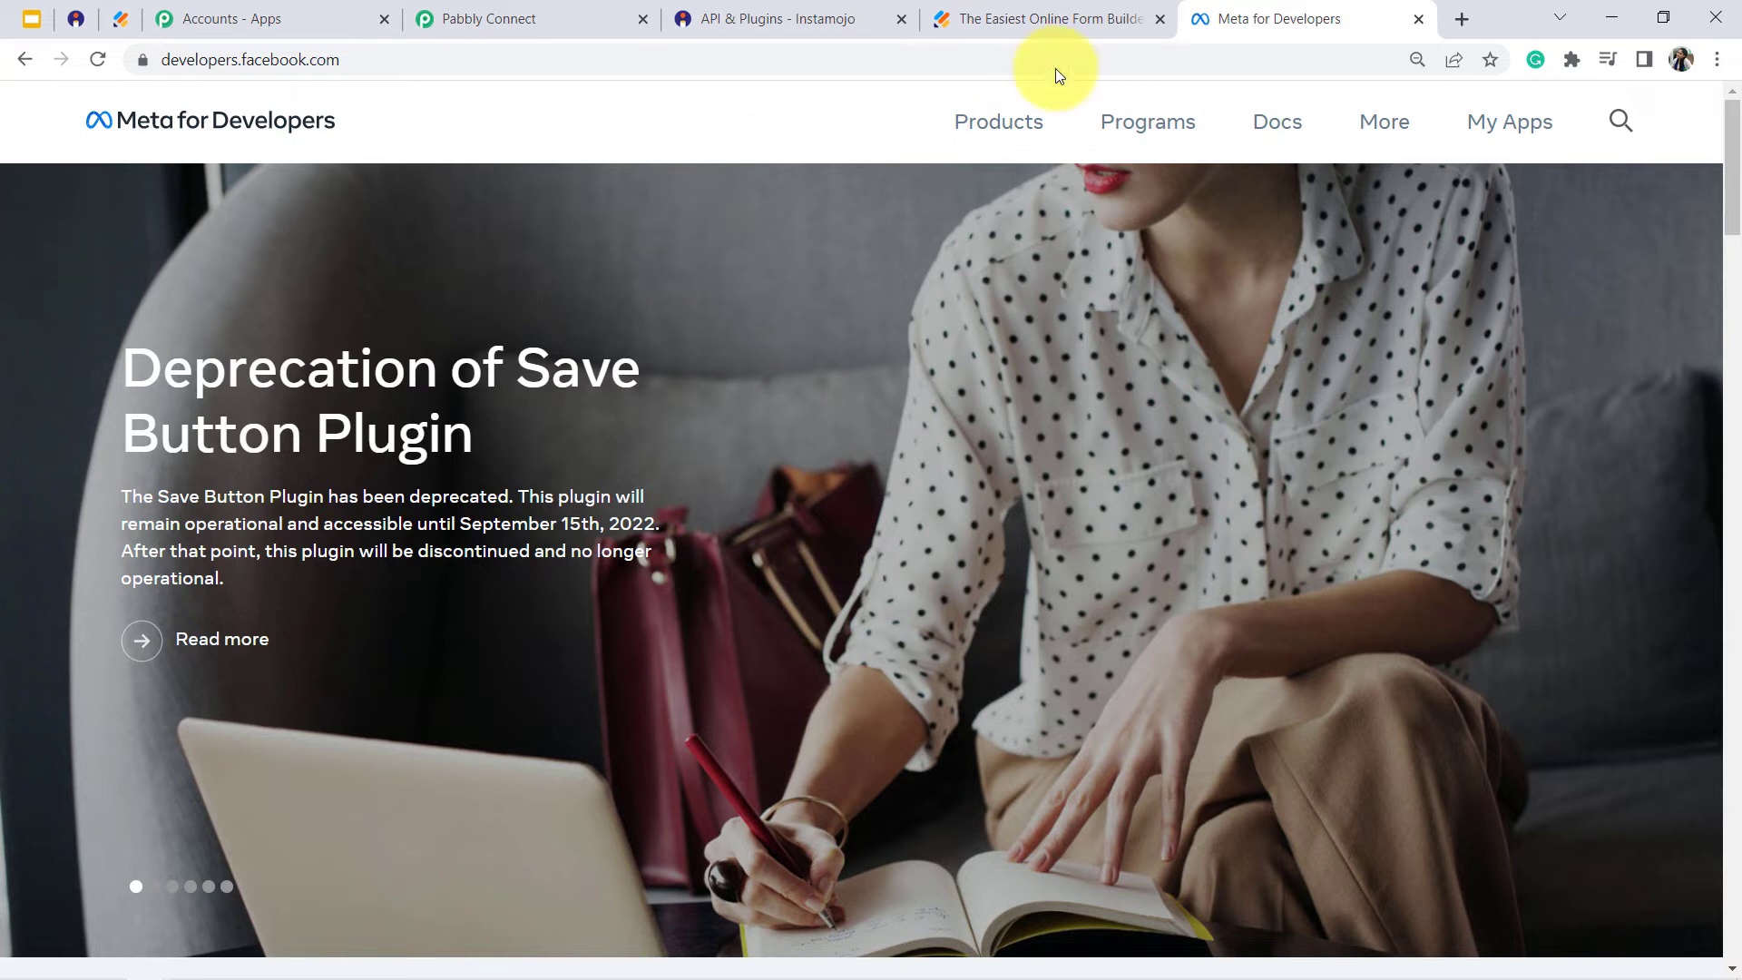
- Open the WhatsApp Getting Started page of MyConnectMsg App, dismissing the Data Use Checkup notice
left_click(1502, 130)
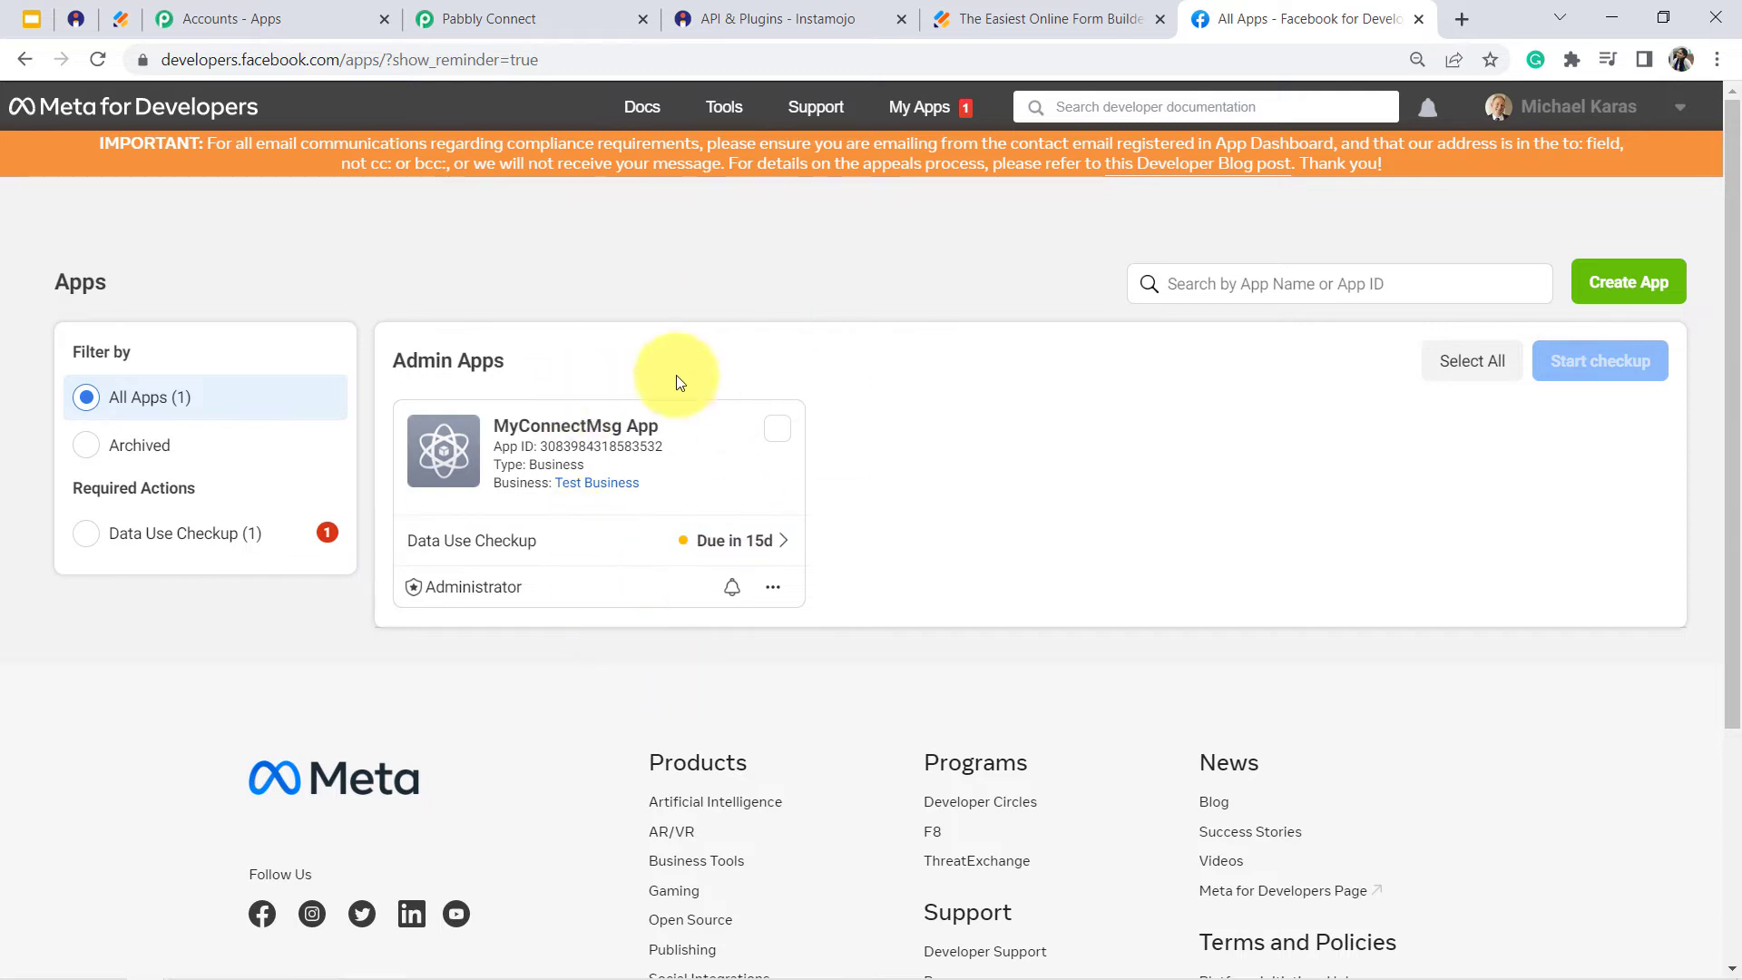
left_click(545, 426)
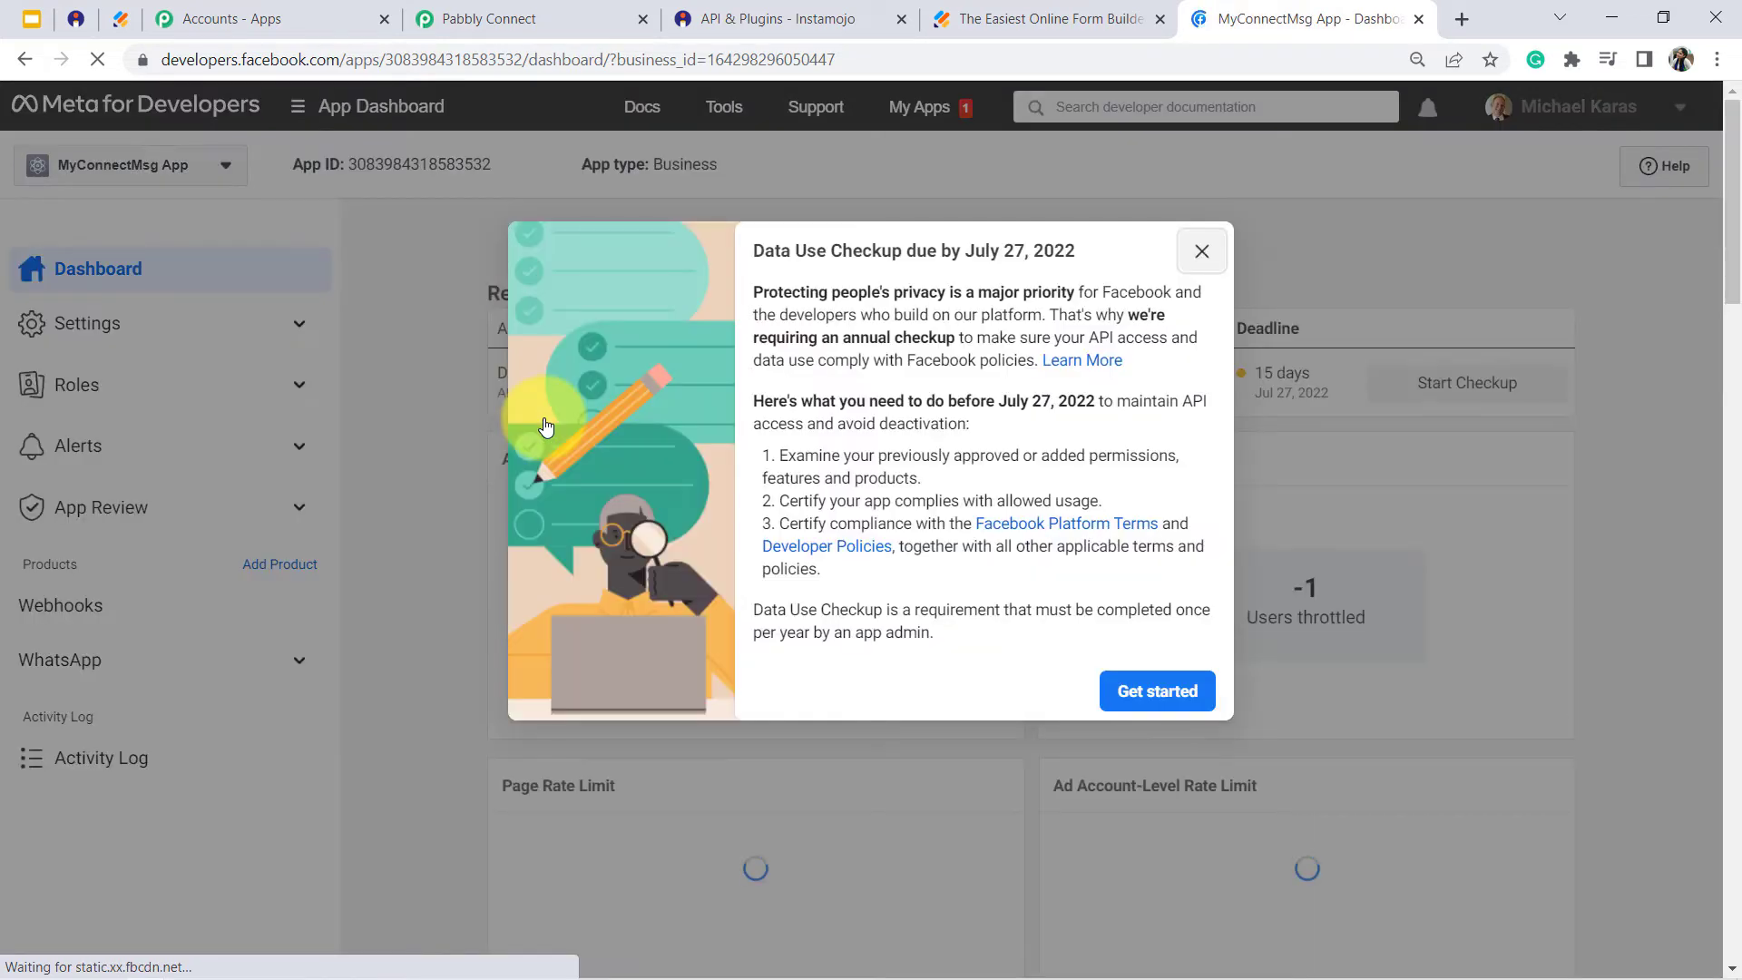
left_click(1202, 251)
left_click(56, 667)
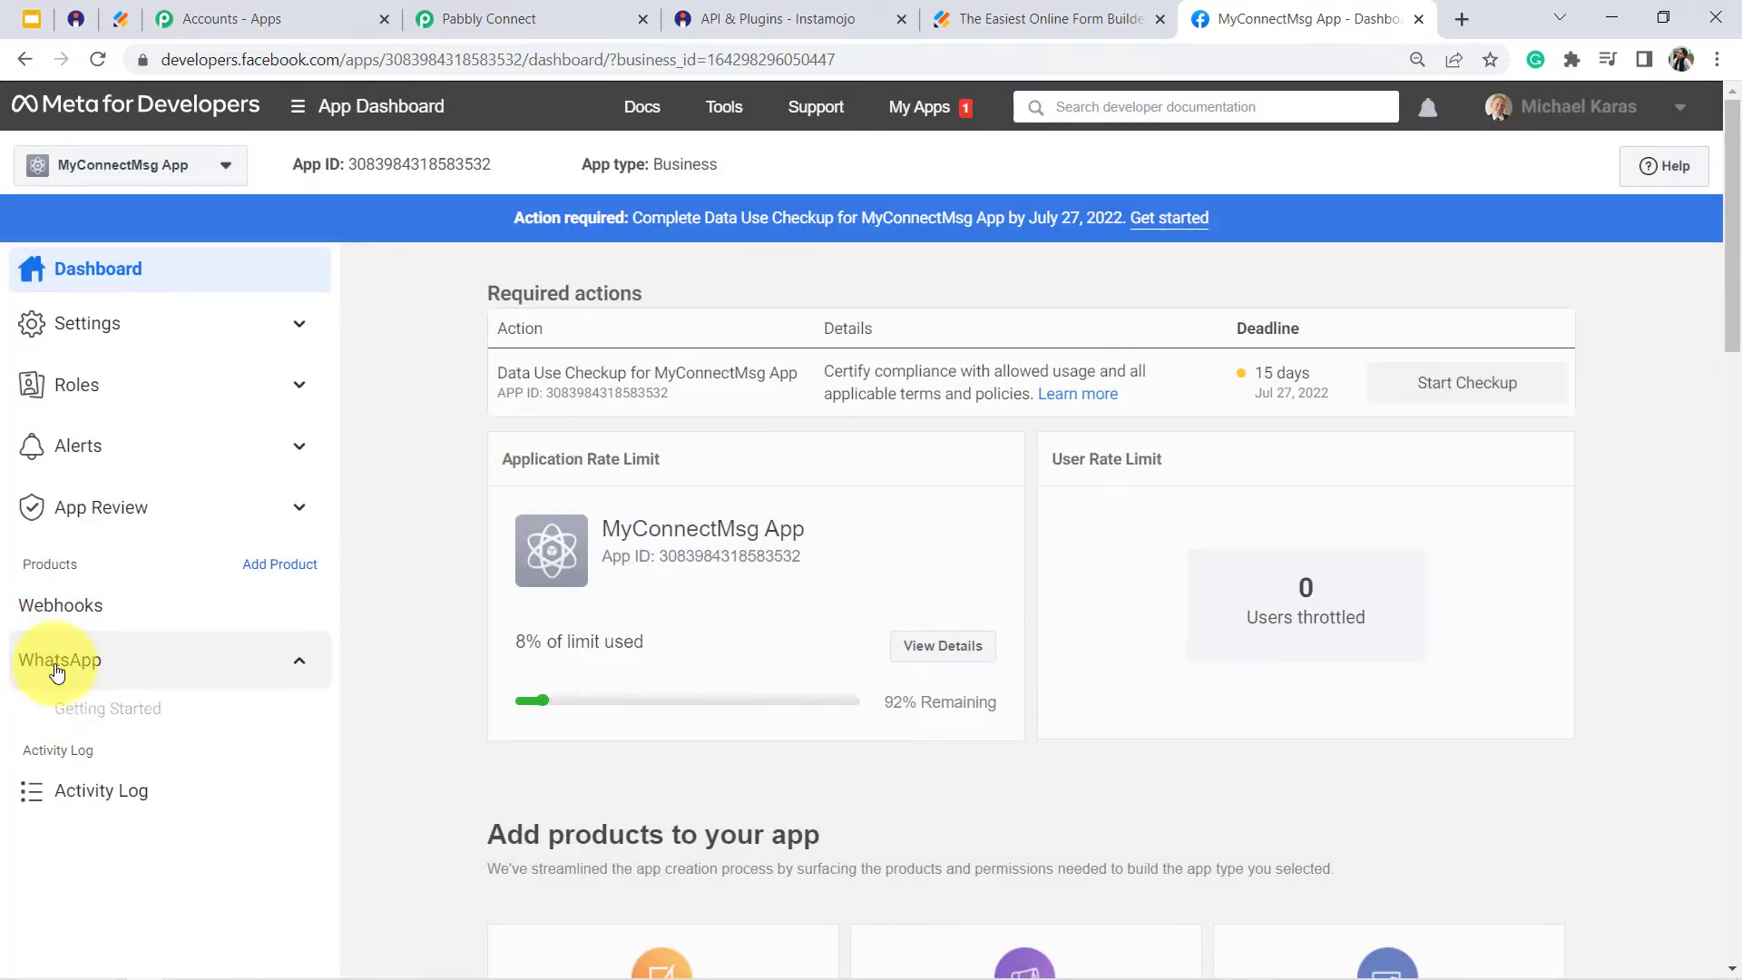
left_click(91, 713)
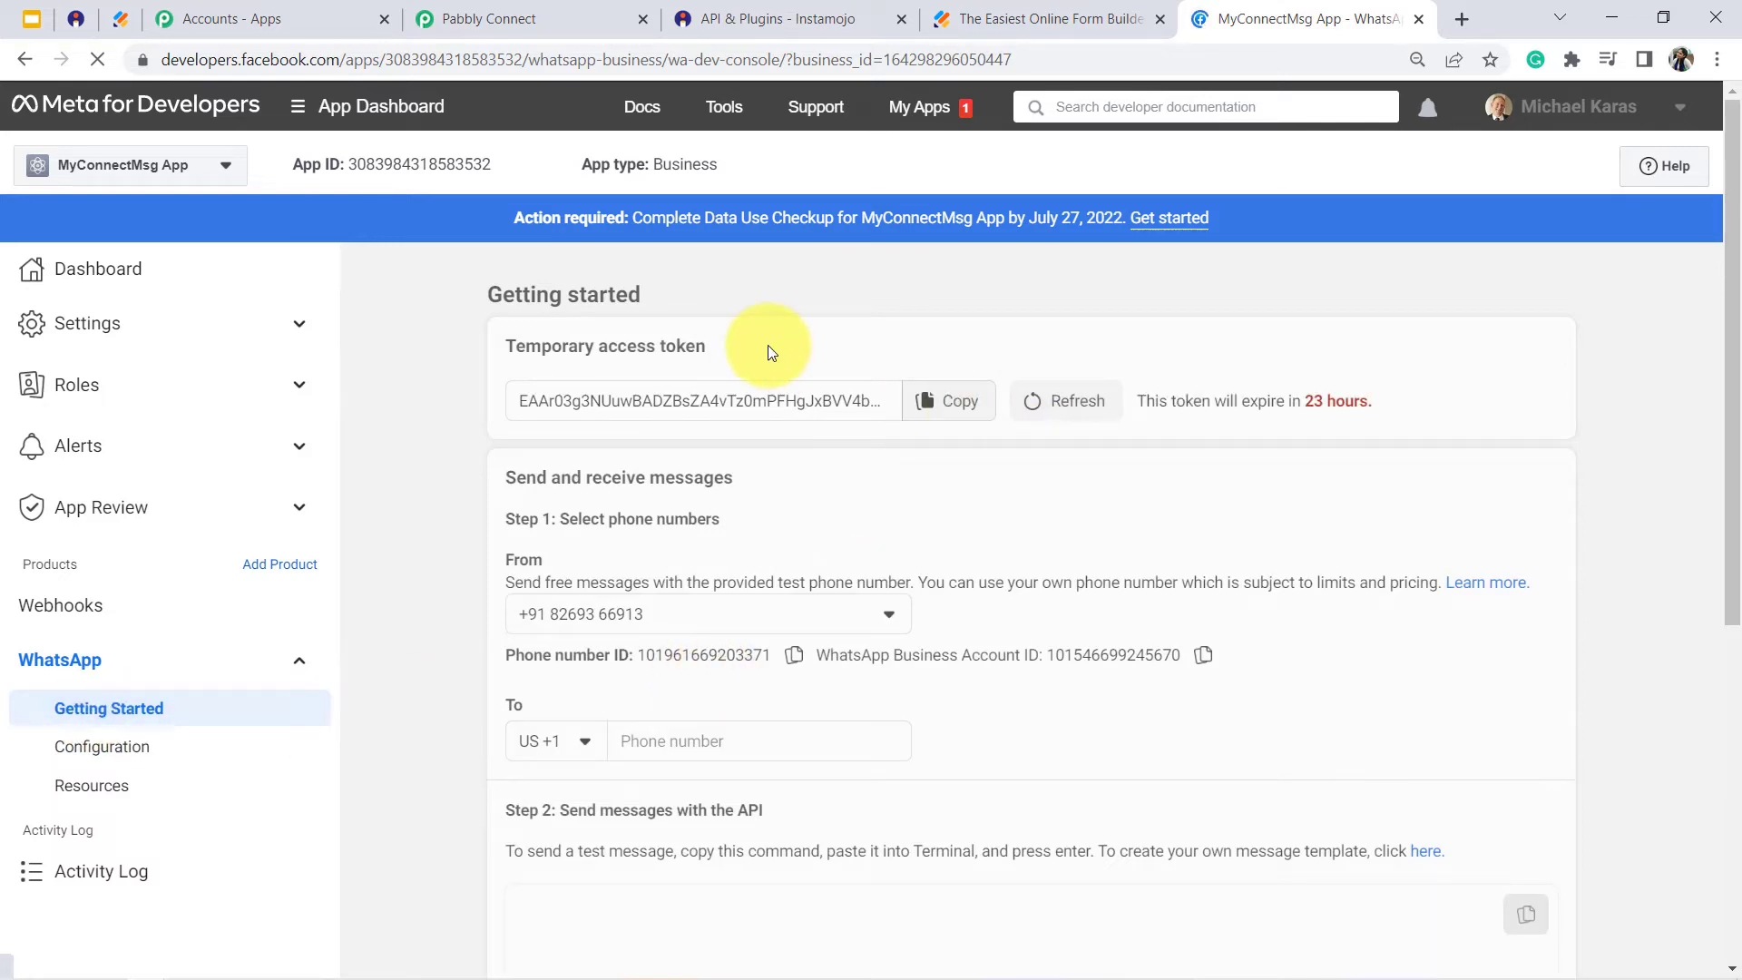
- Copy the temporary access token from the Getting Started page and paste it into the Token field of the new WhatsApp Cloud API connection in Pabbly Connect
left_click(950, 401)
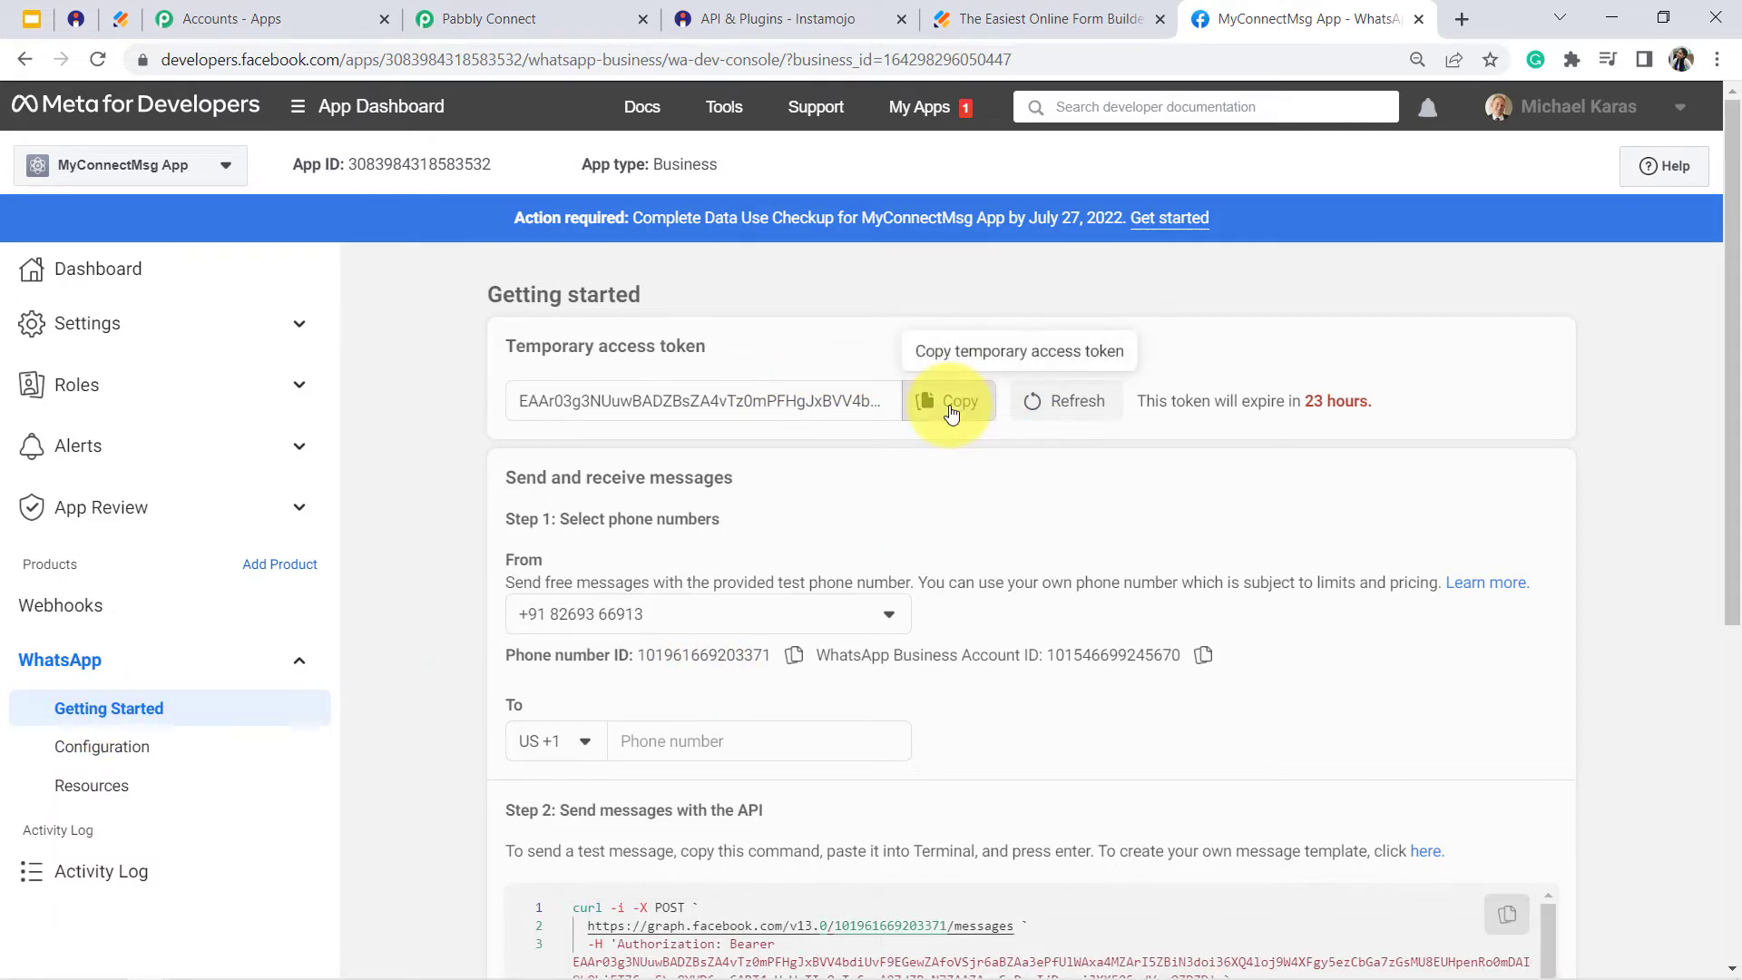
left_click_drag(556, 353, 723, 350)
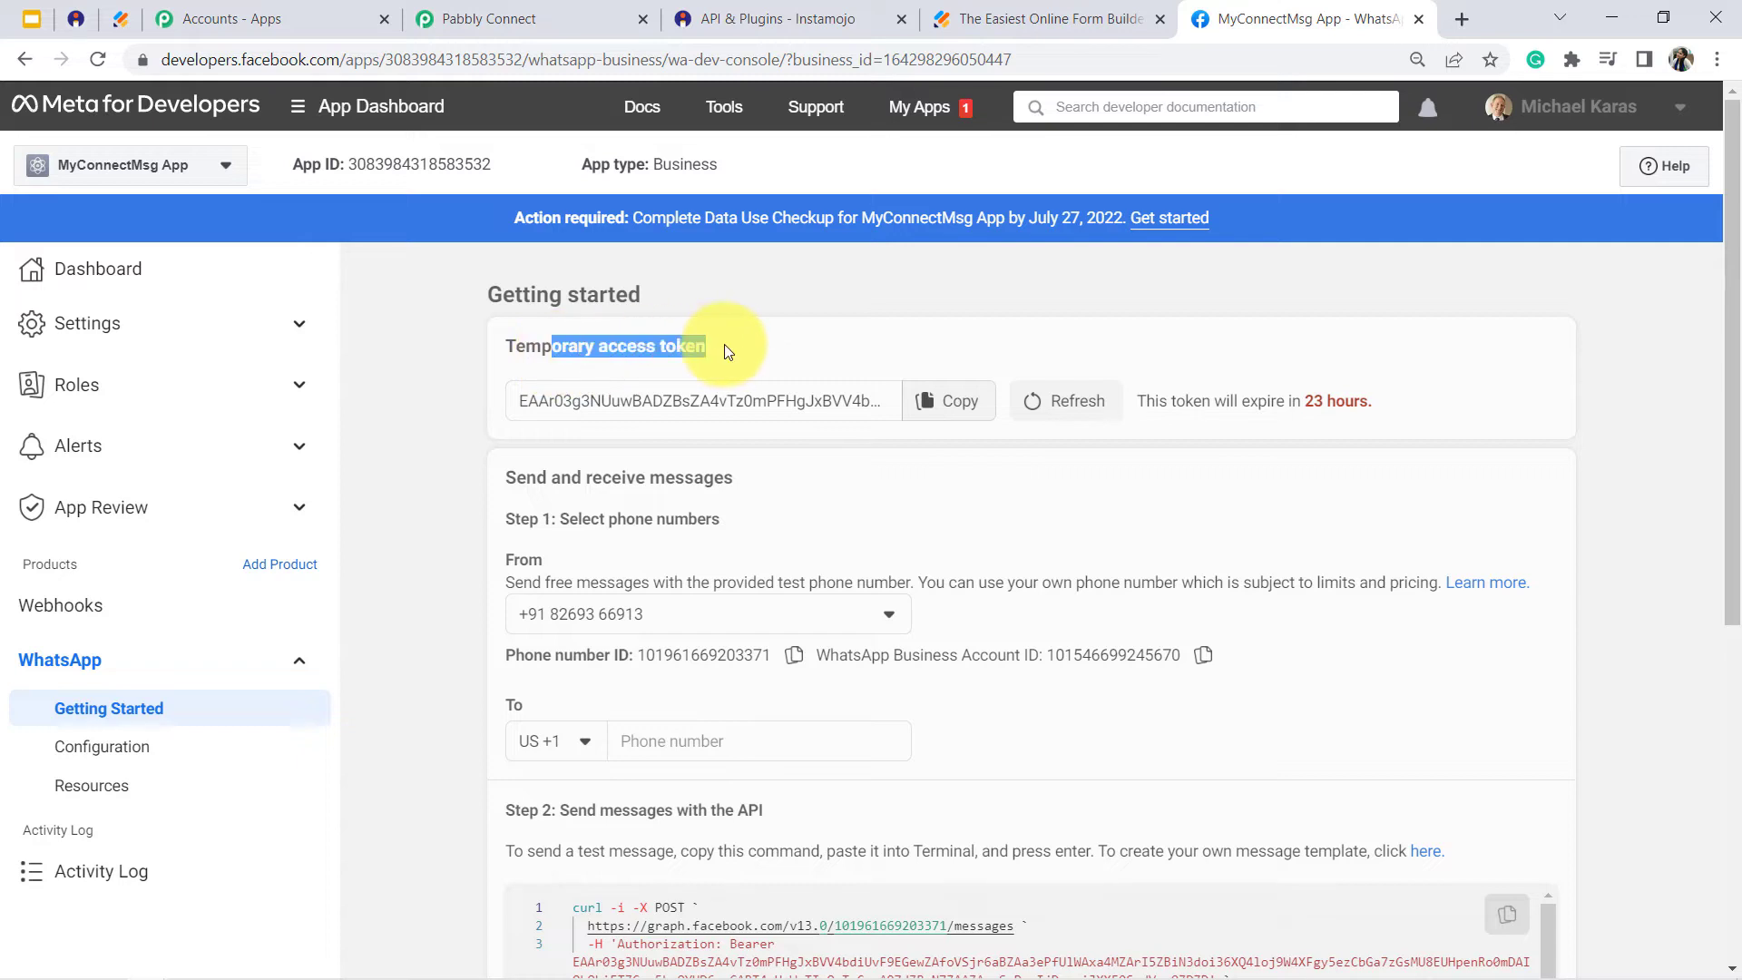
left_click_drag(1208, 411, 1366, 404)
left_click(1363, 404)
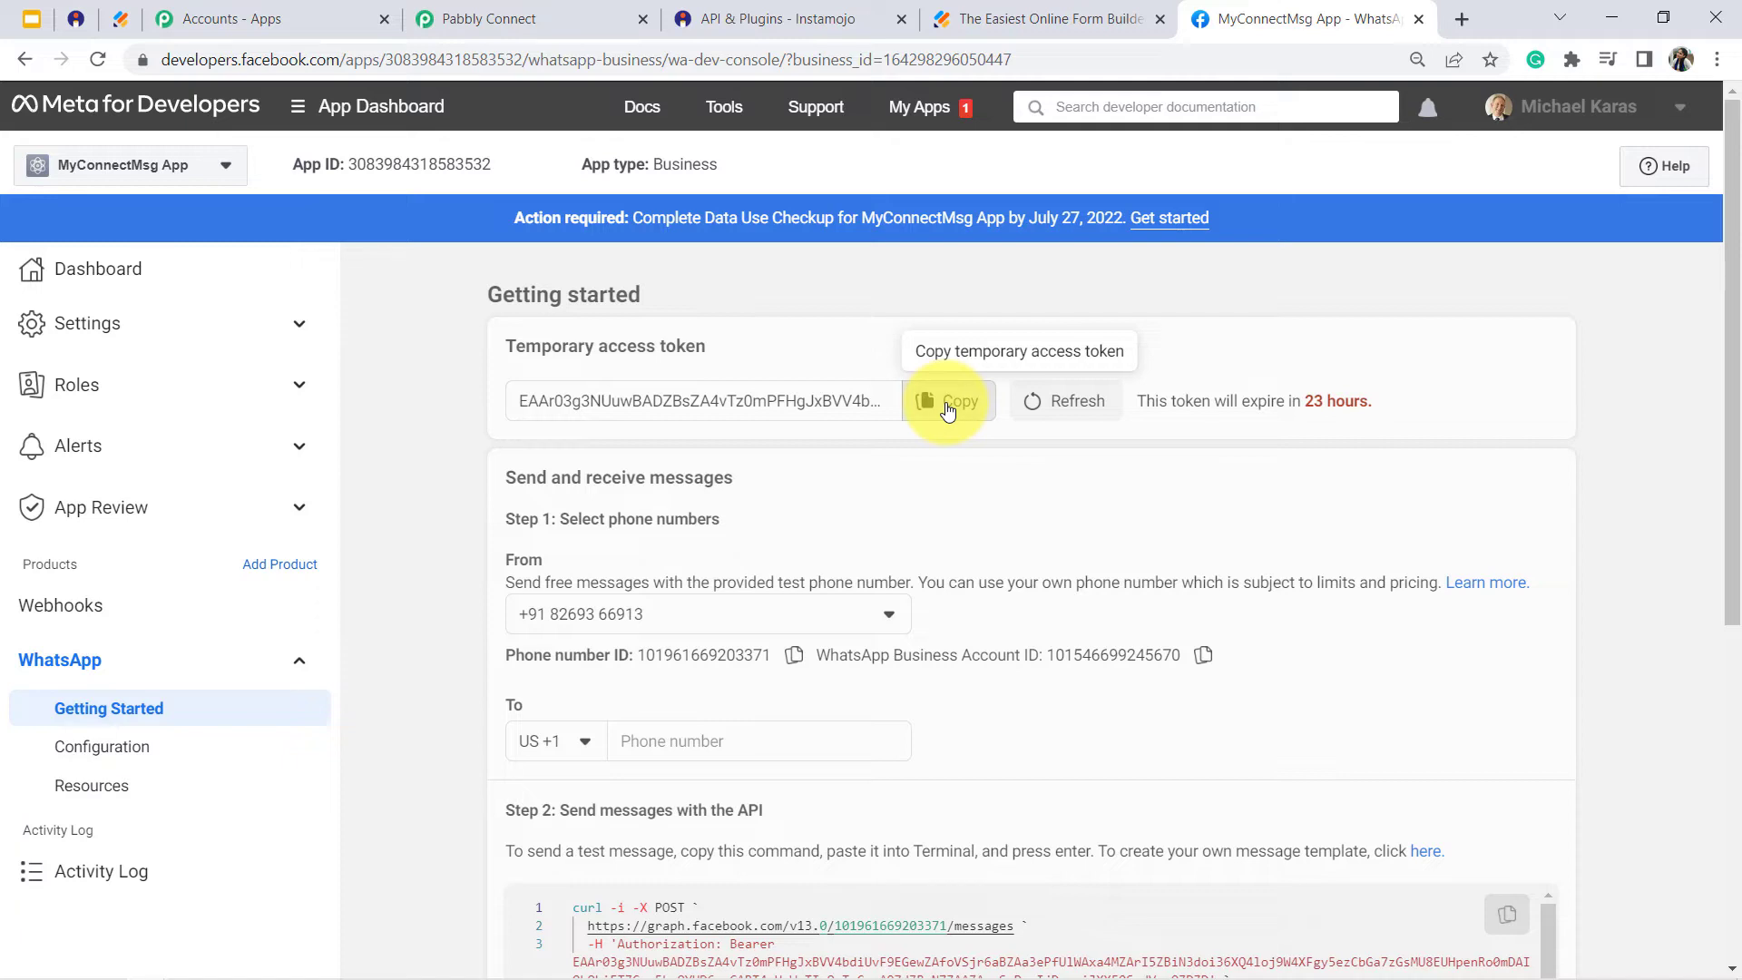
left_click(948, 411)
left_click(536, 15)
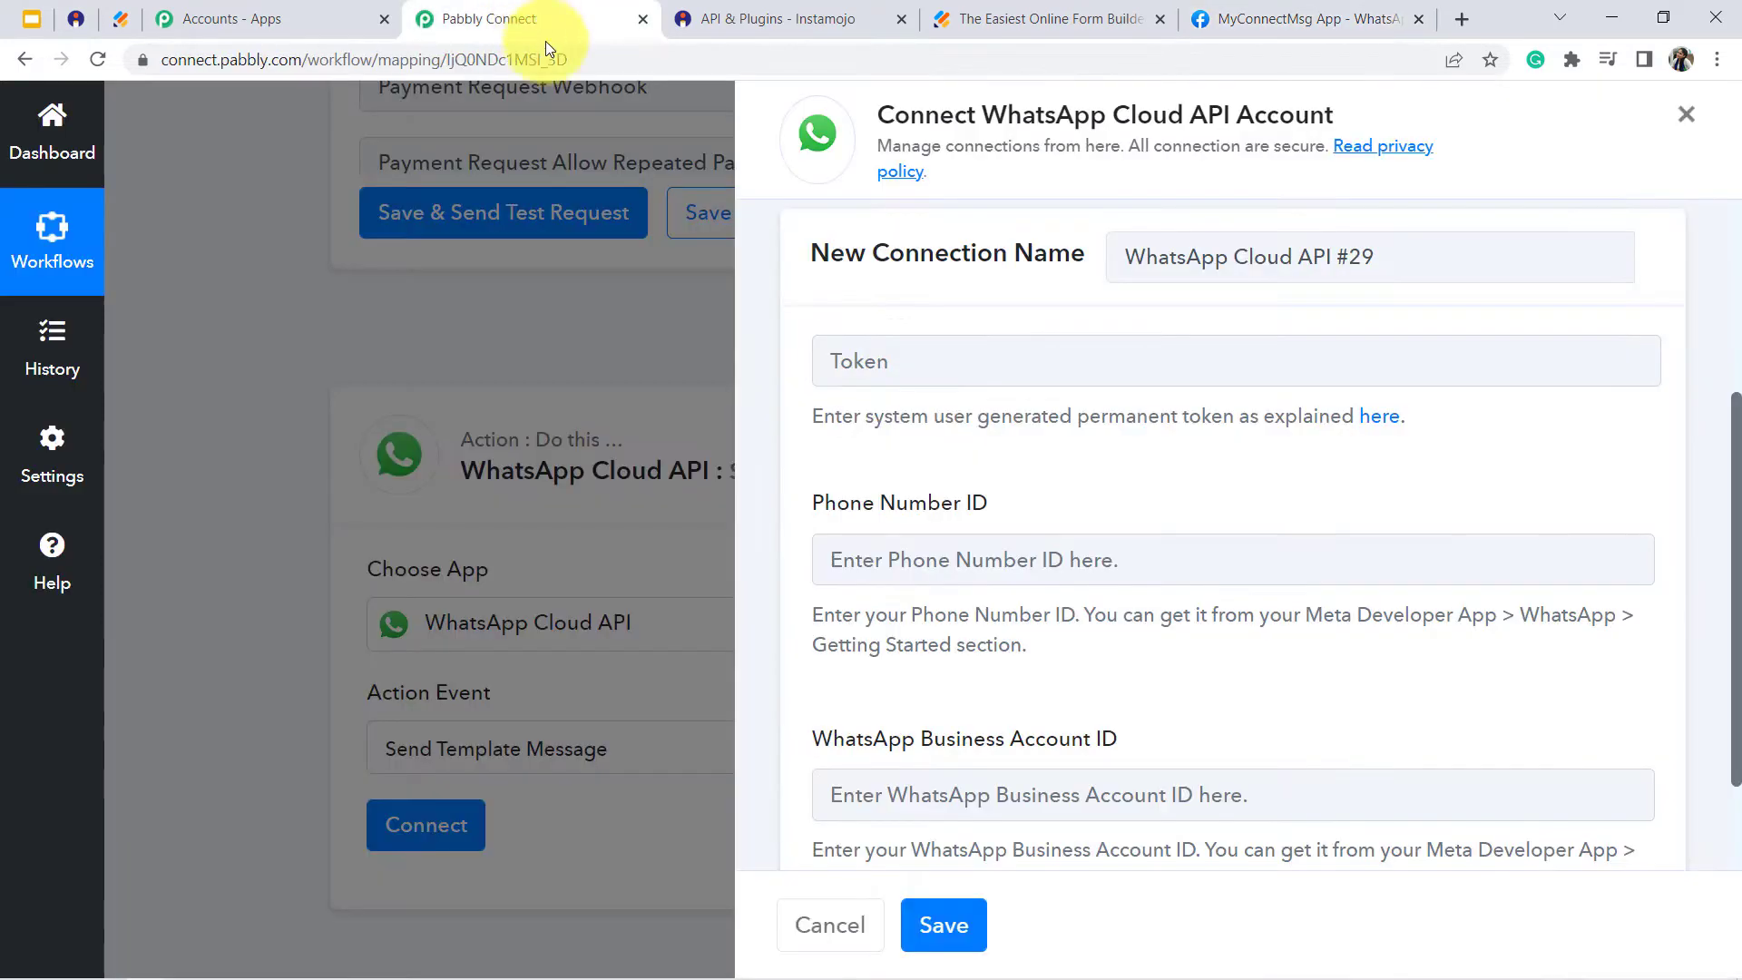
left_click(866, 363)
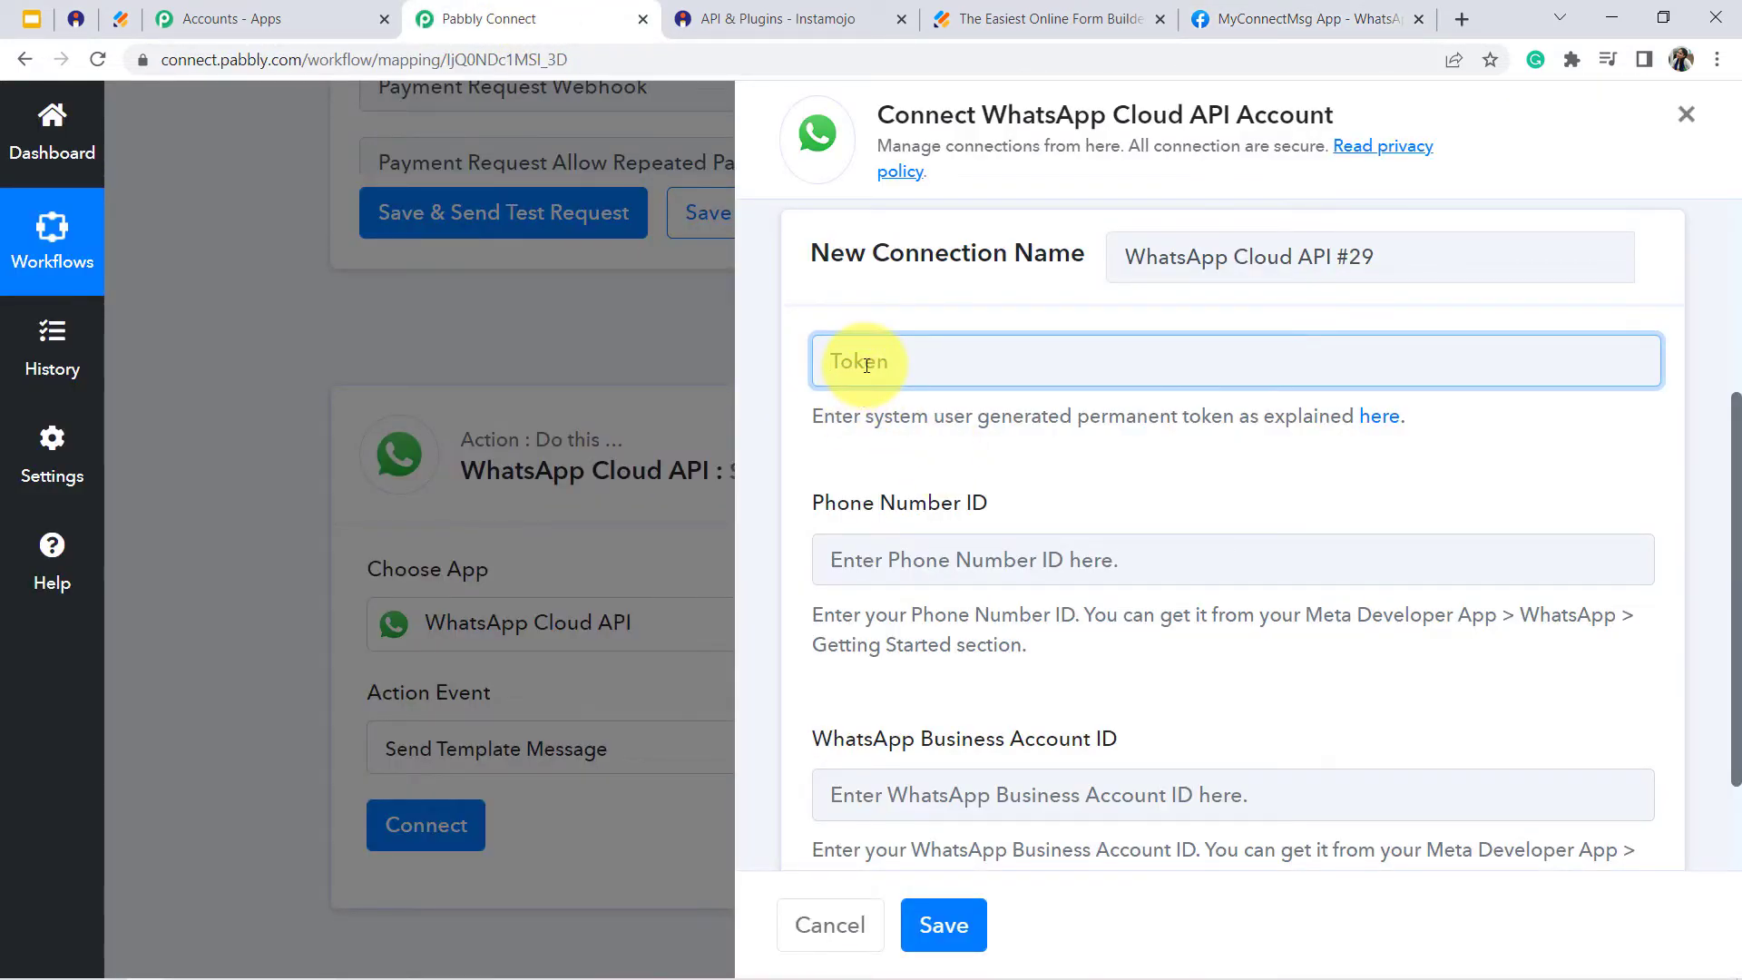
key("ctrl+v")
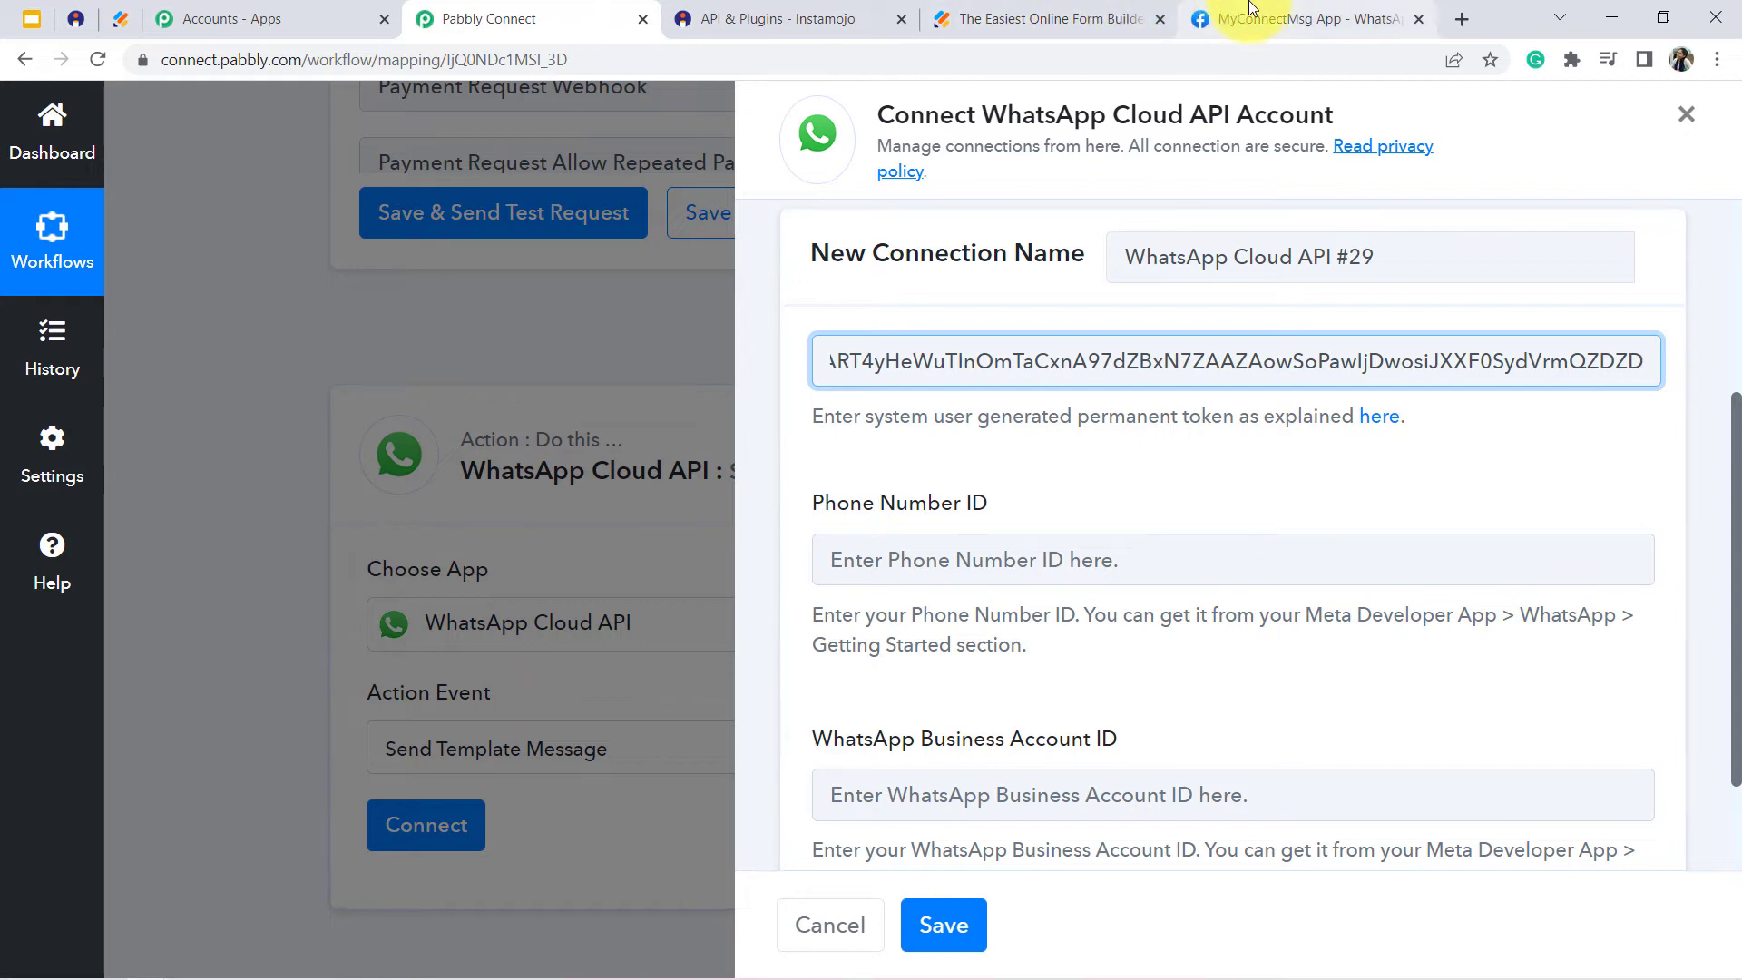
- Copy the phone number ID from the Meta app page and paste it into the Phone Number ID field in Pabbly Connect
left_click_drag(1251, 7, 735, 17)
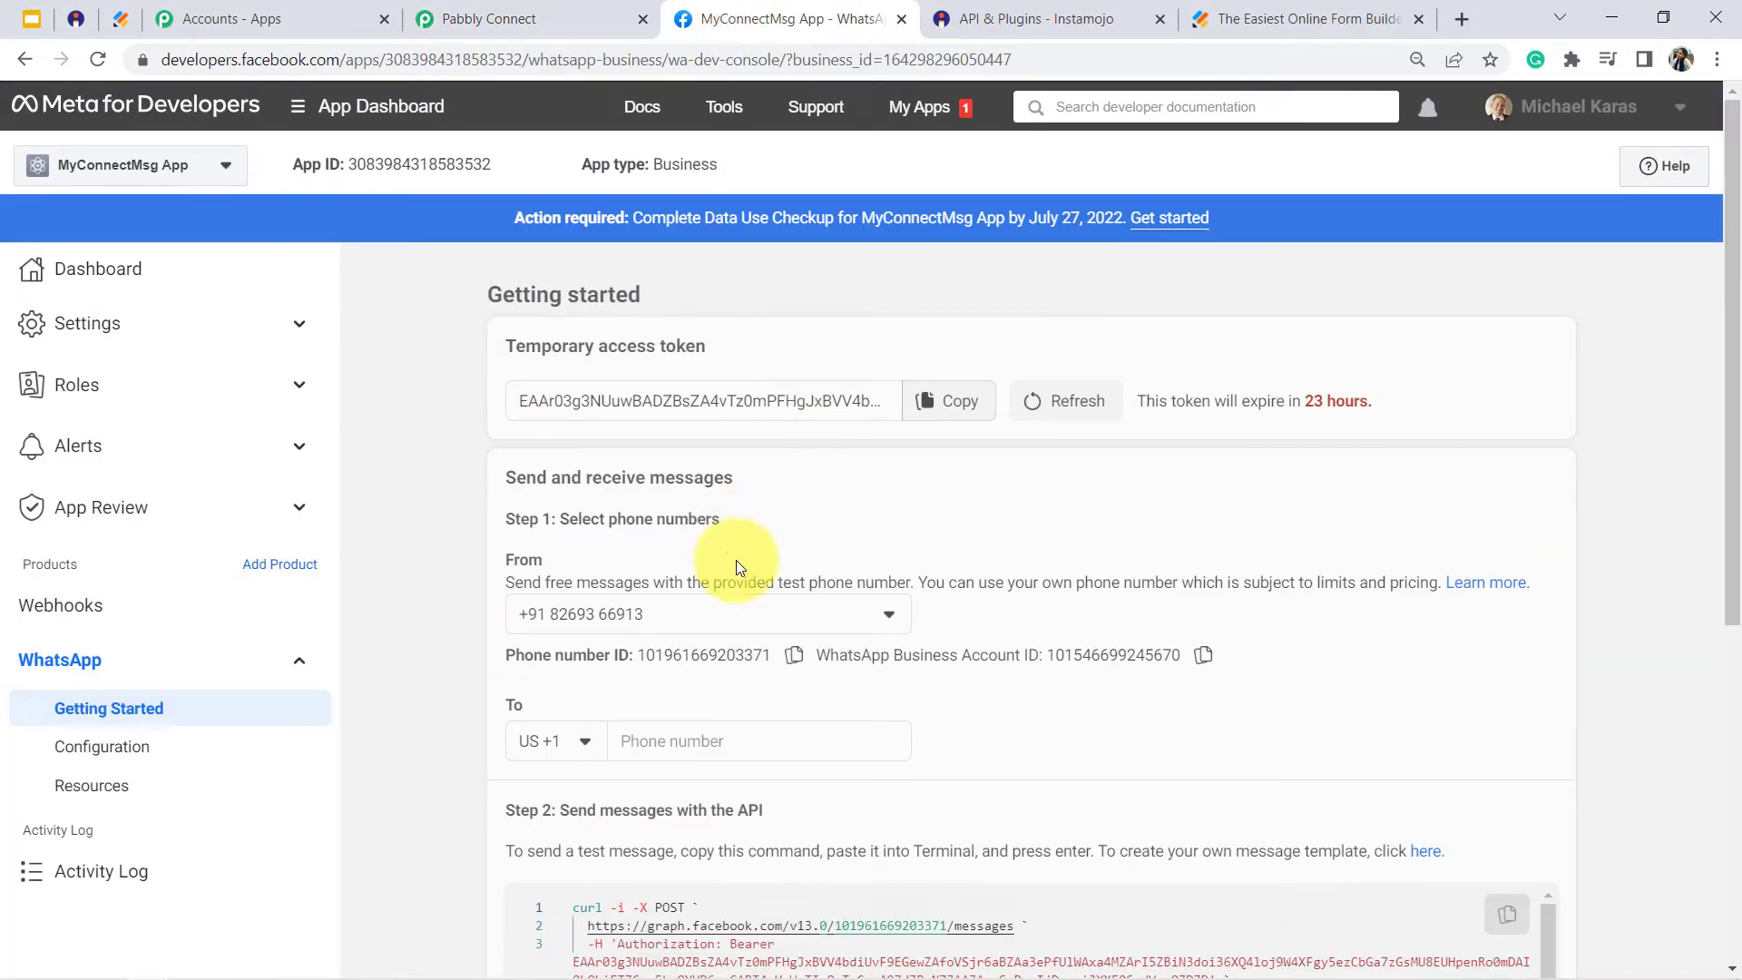
left_click(795, 655)
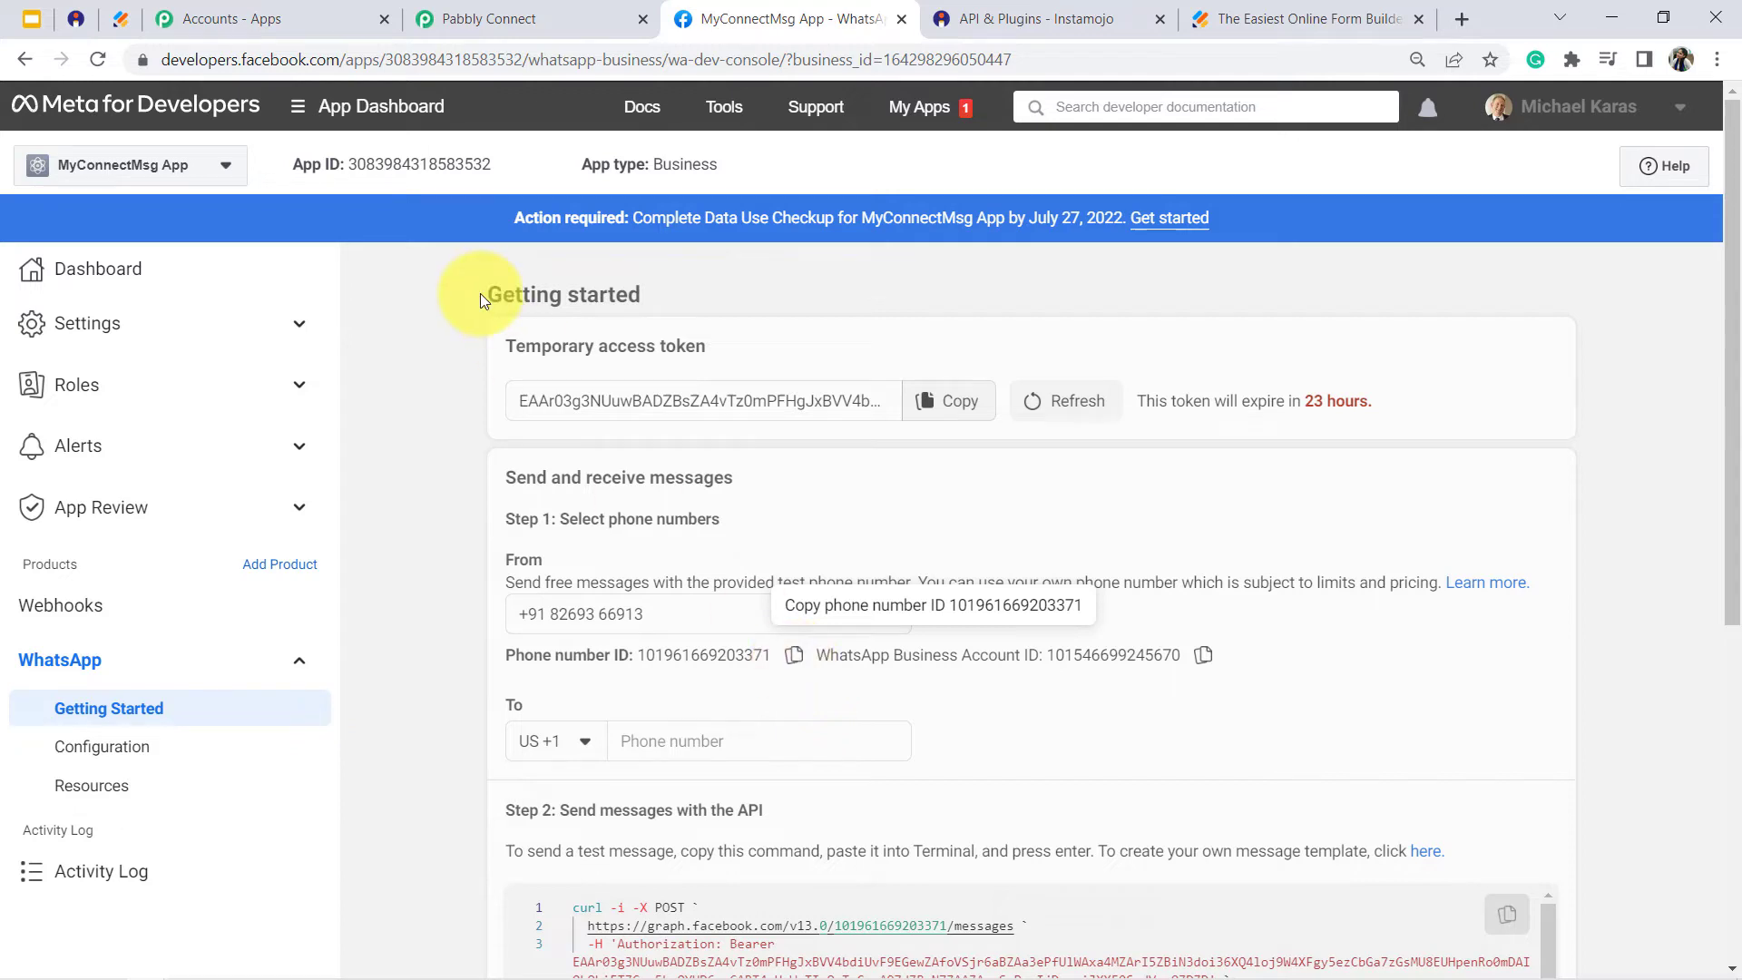
left_click(486, 18)
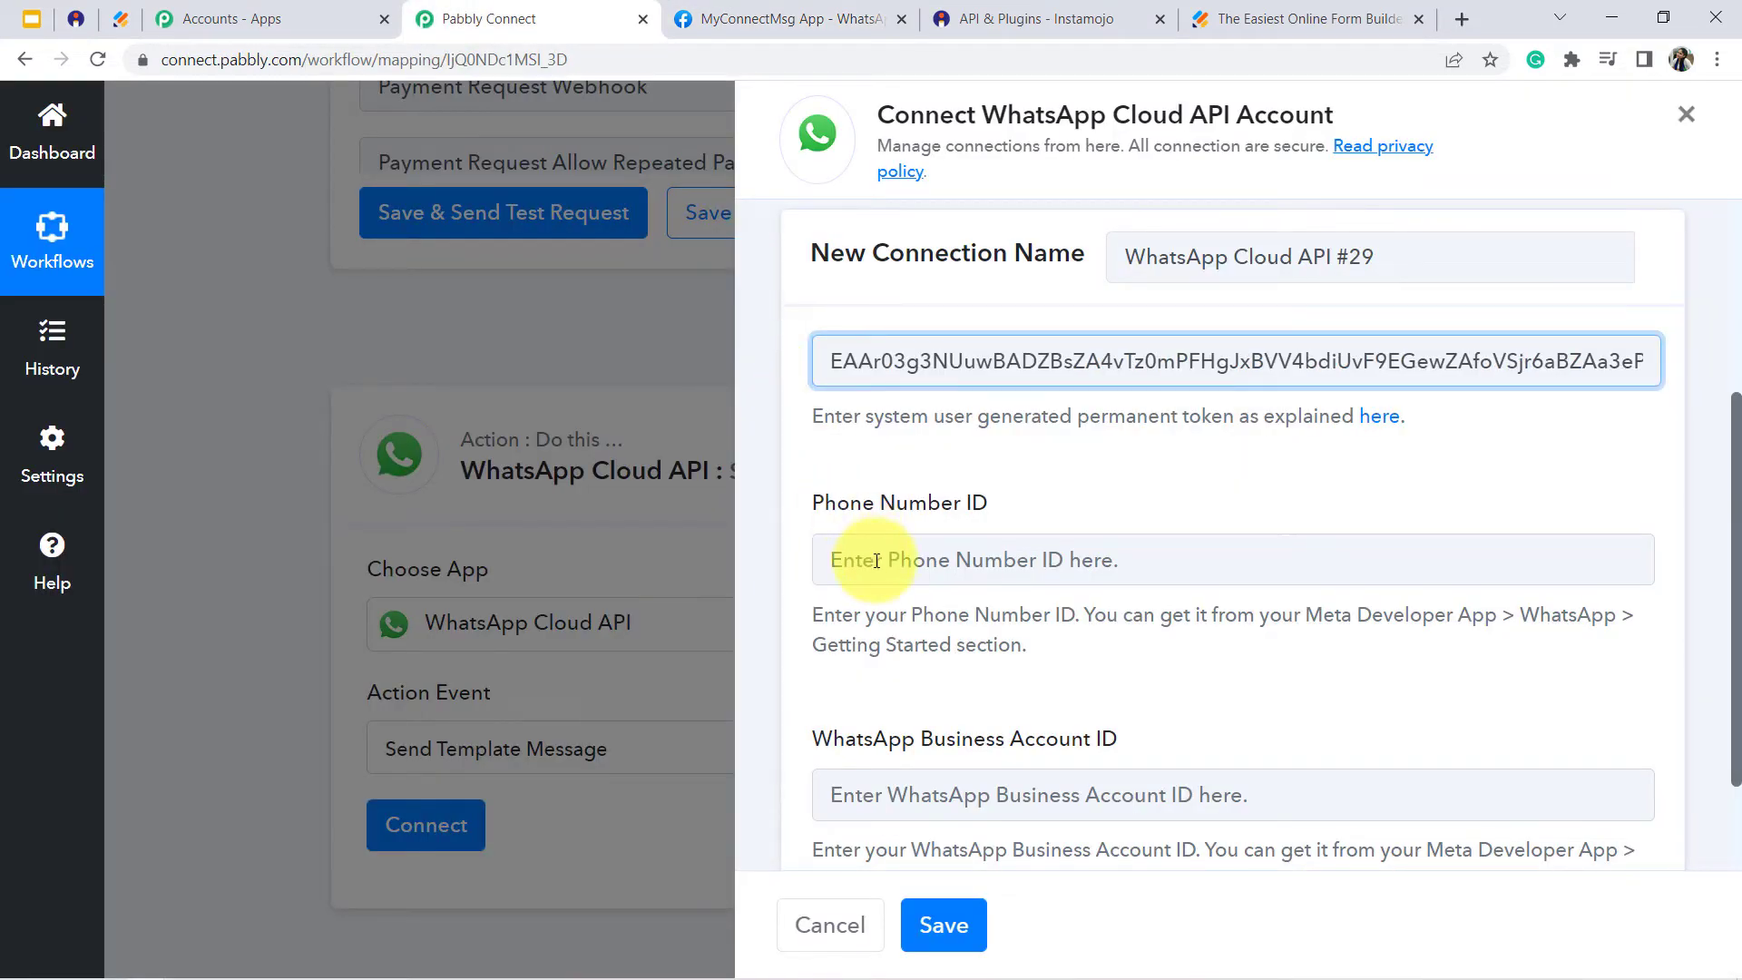
left_click(830, 558)
key("ctrl+v")
- Copy the WhatsApp Business Account ID from Meta into the matching field in Pabbly Connect and save the connection
left_click(797, 18)
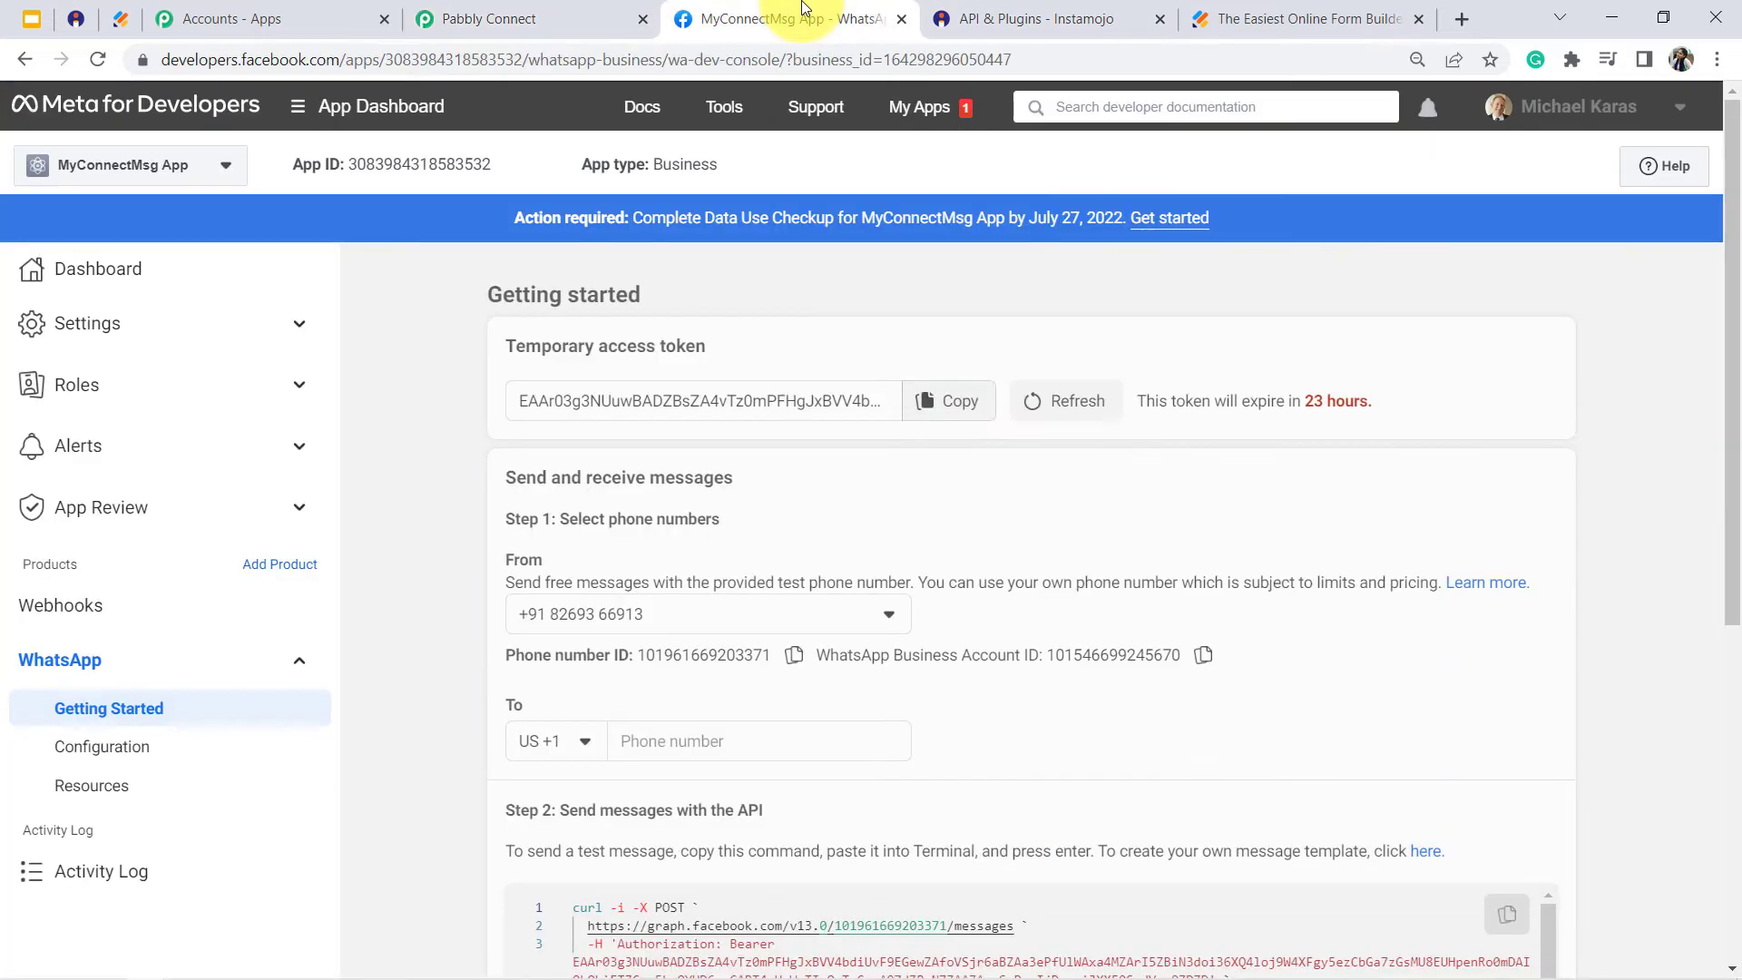
left_click(1203, 654)
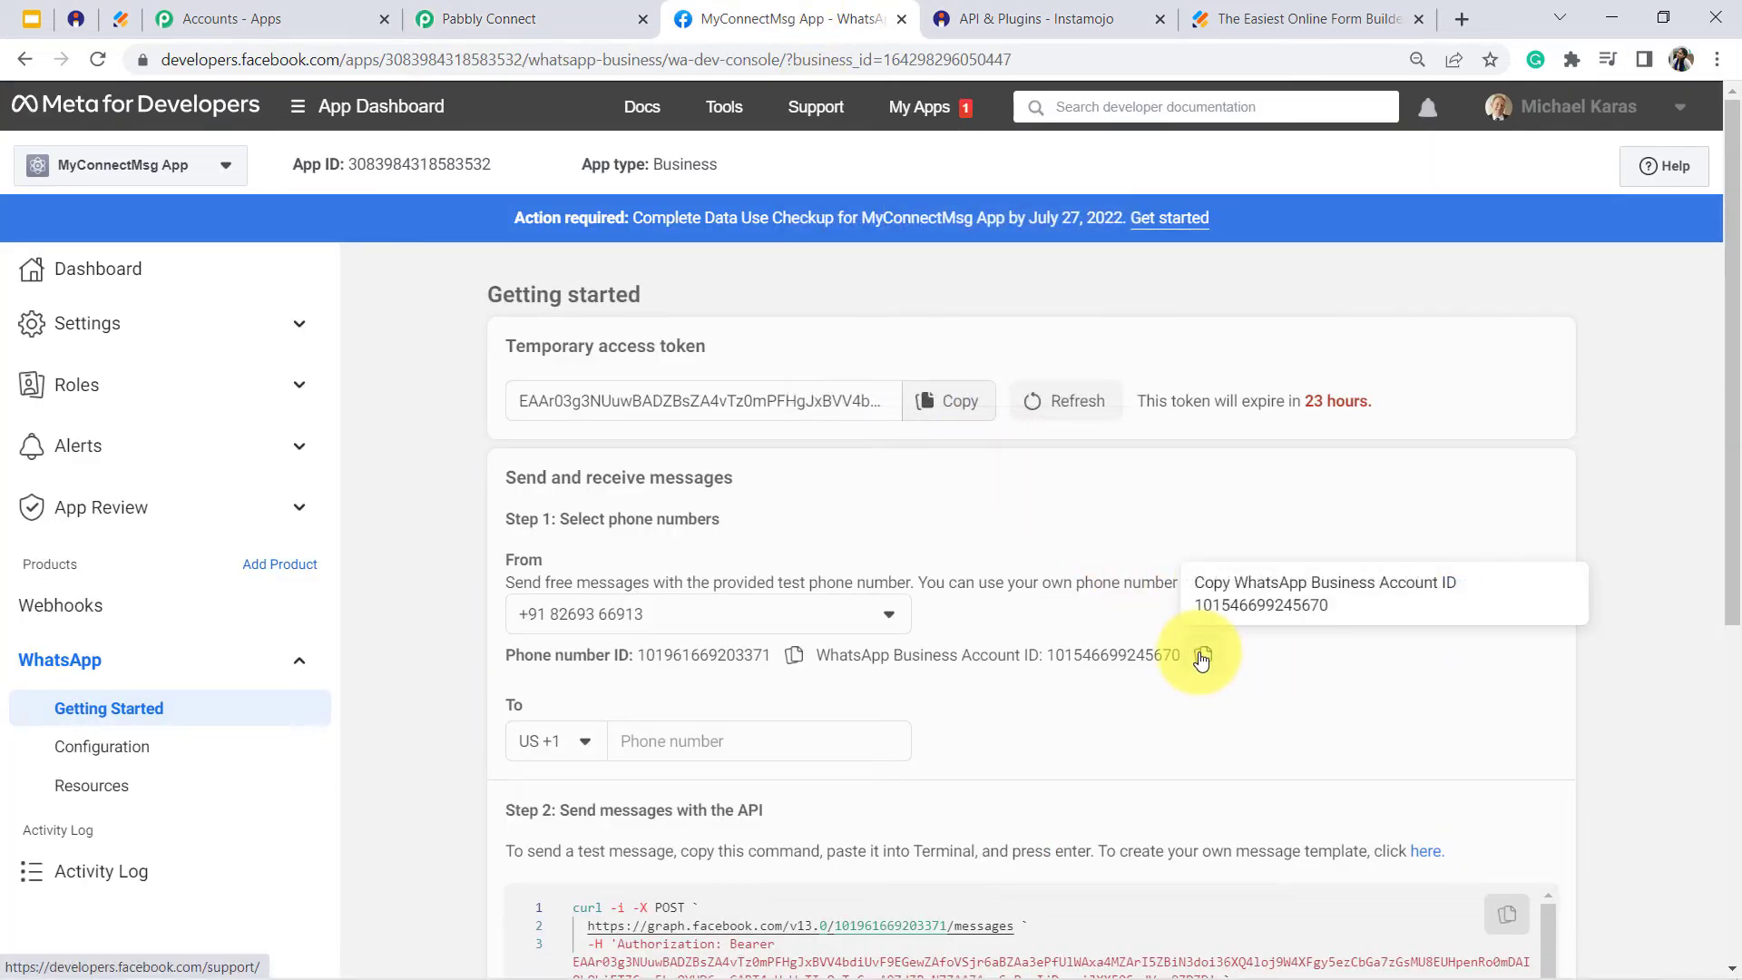
left_click(466, 18)
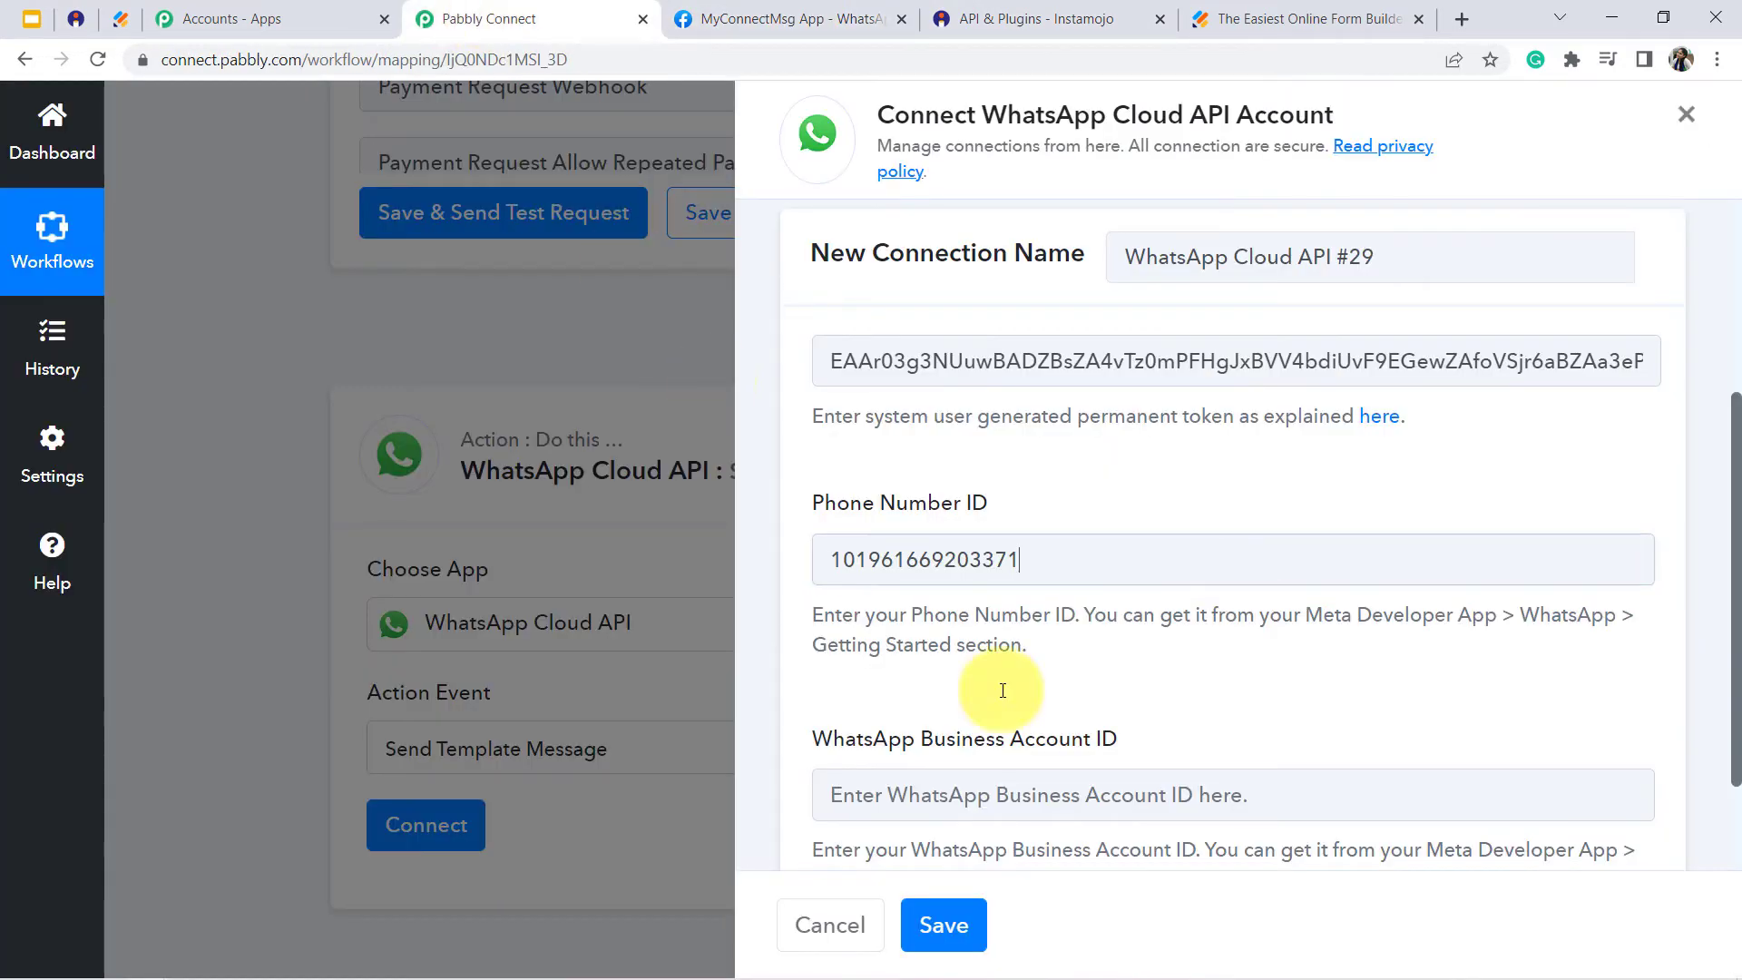
left_click(951, 795)
key("ctrl+v")
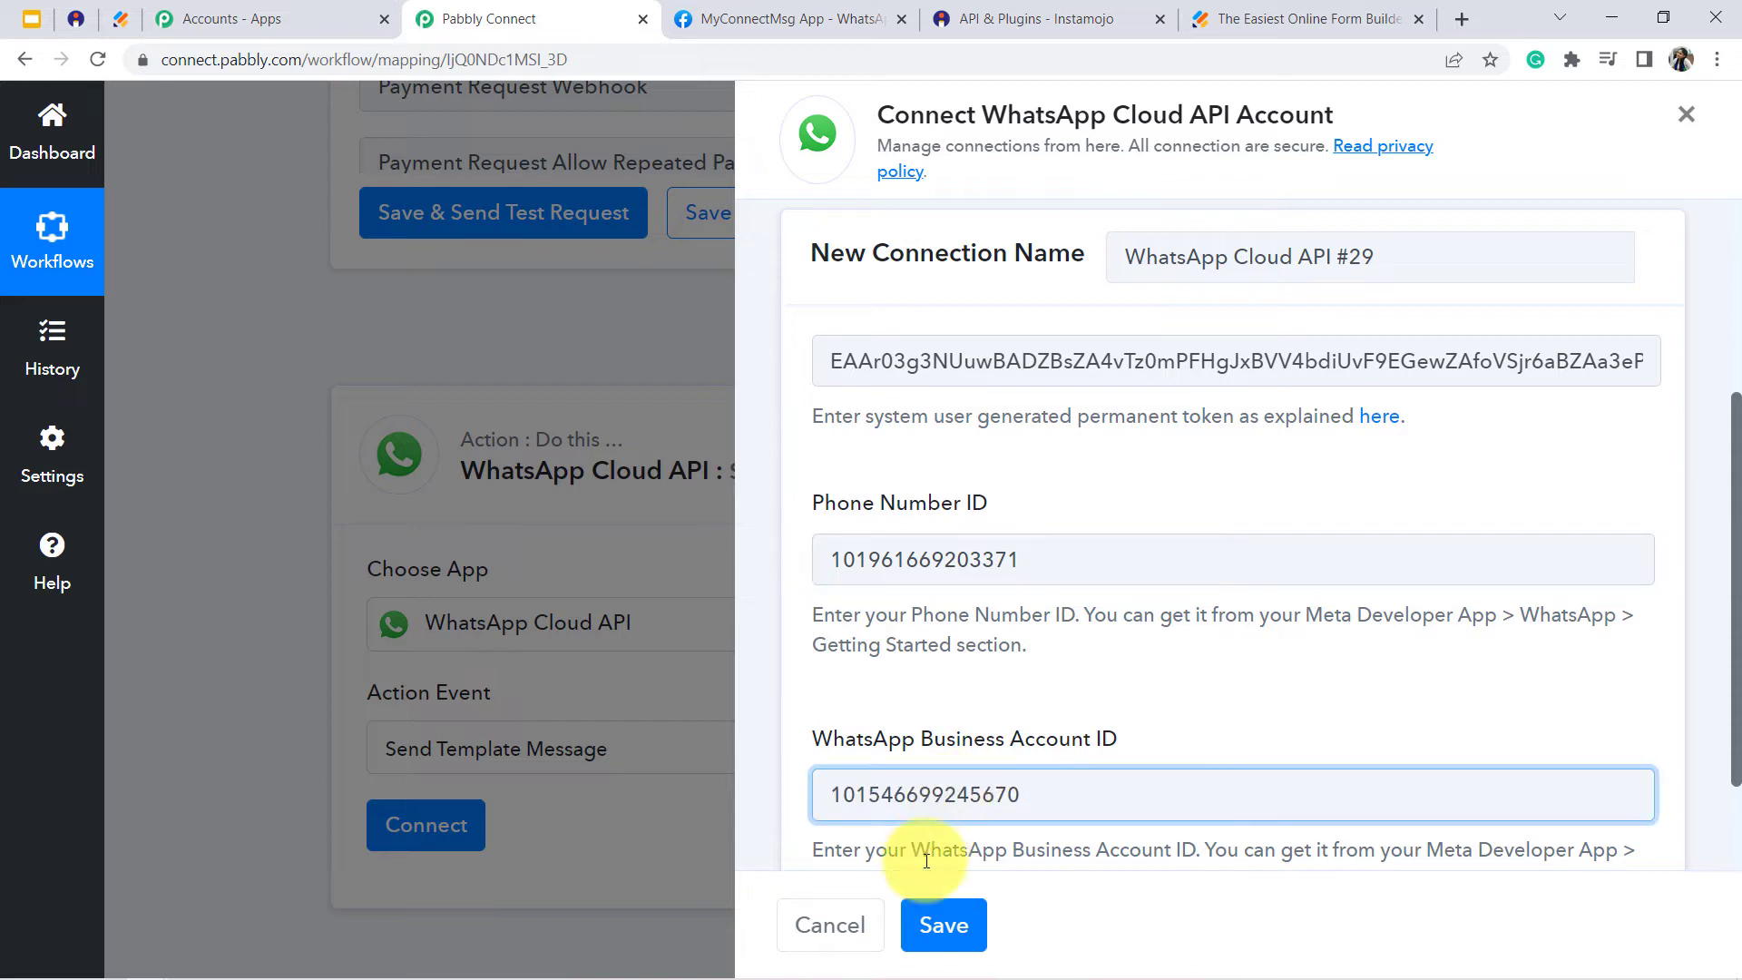
left_click(949, 942)
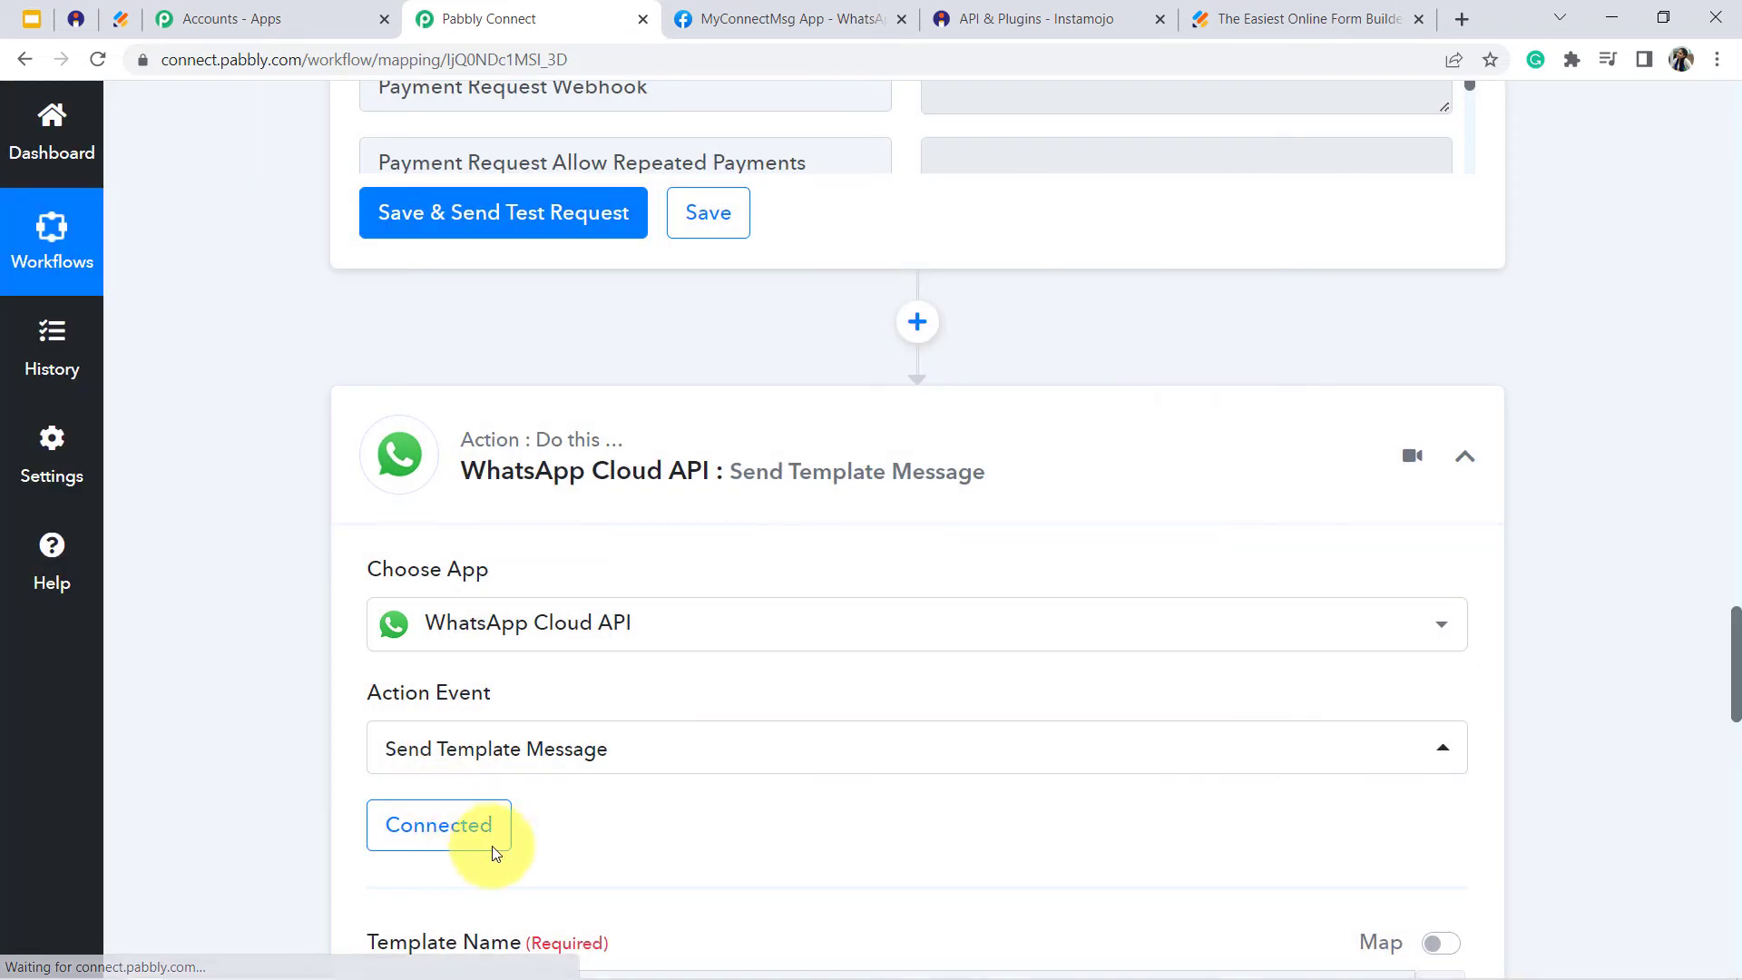
- View the action's Template Name options, then open WhatsApp Manager's Message templates page from the template link in Meta's Getting Started step 2
left_click_drag(1735, 624, 1735, 706)
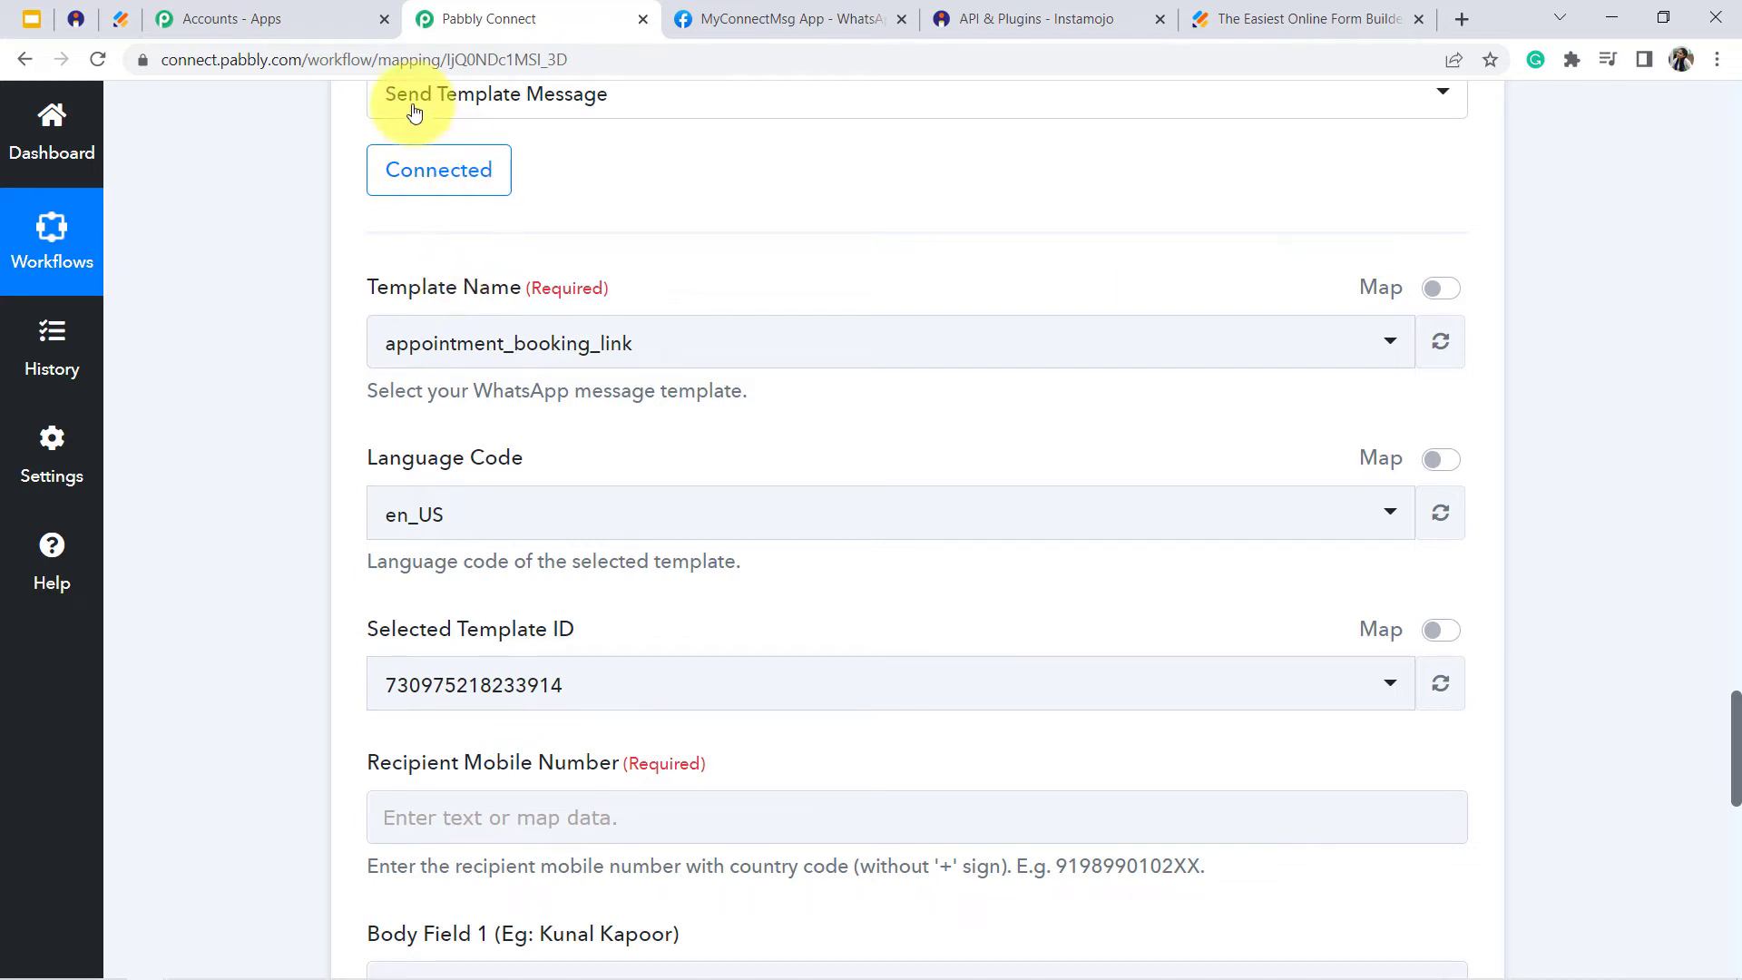
left_click(524, 355)
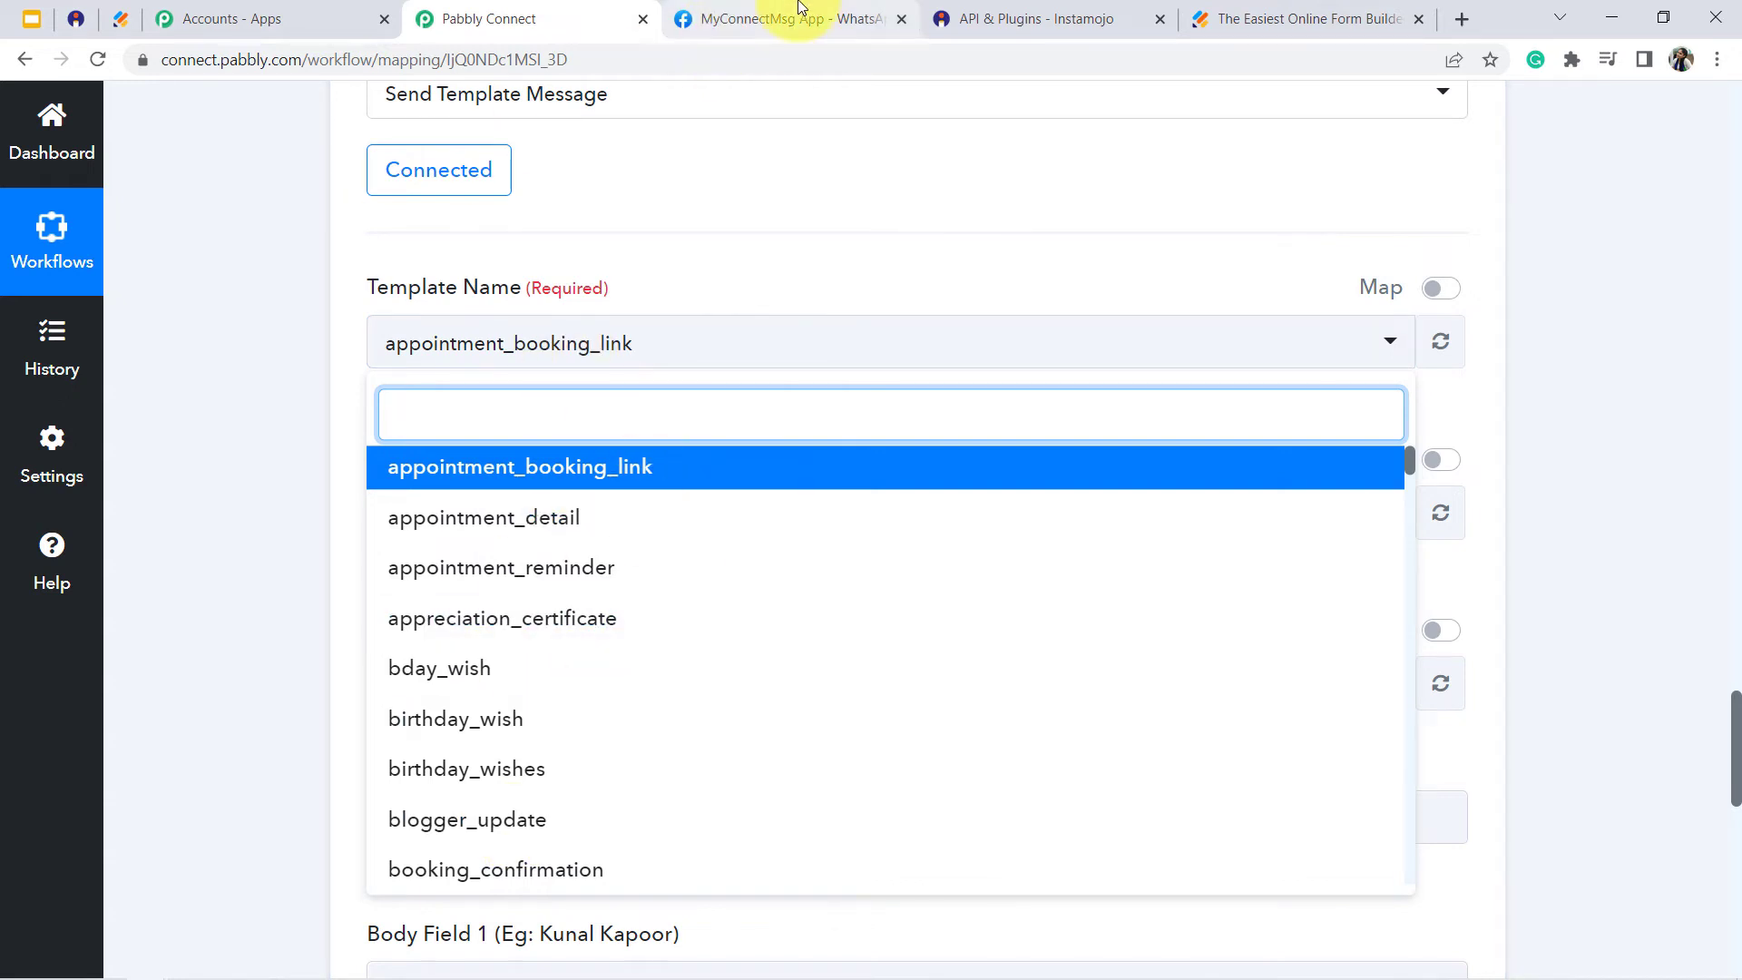
left_click(771, 20)
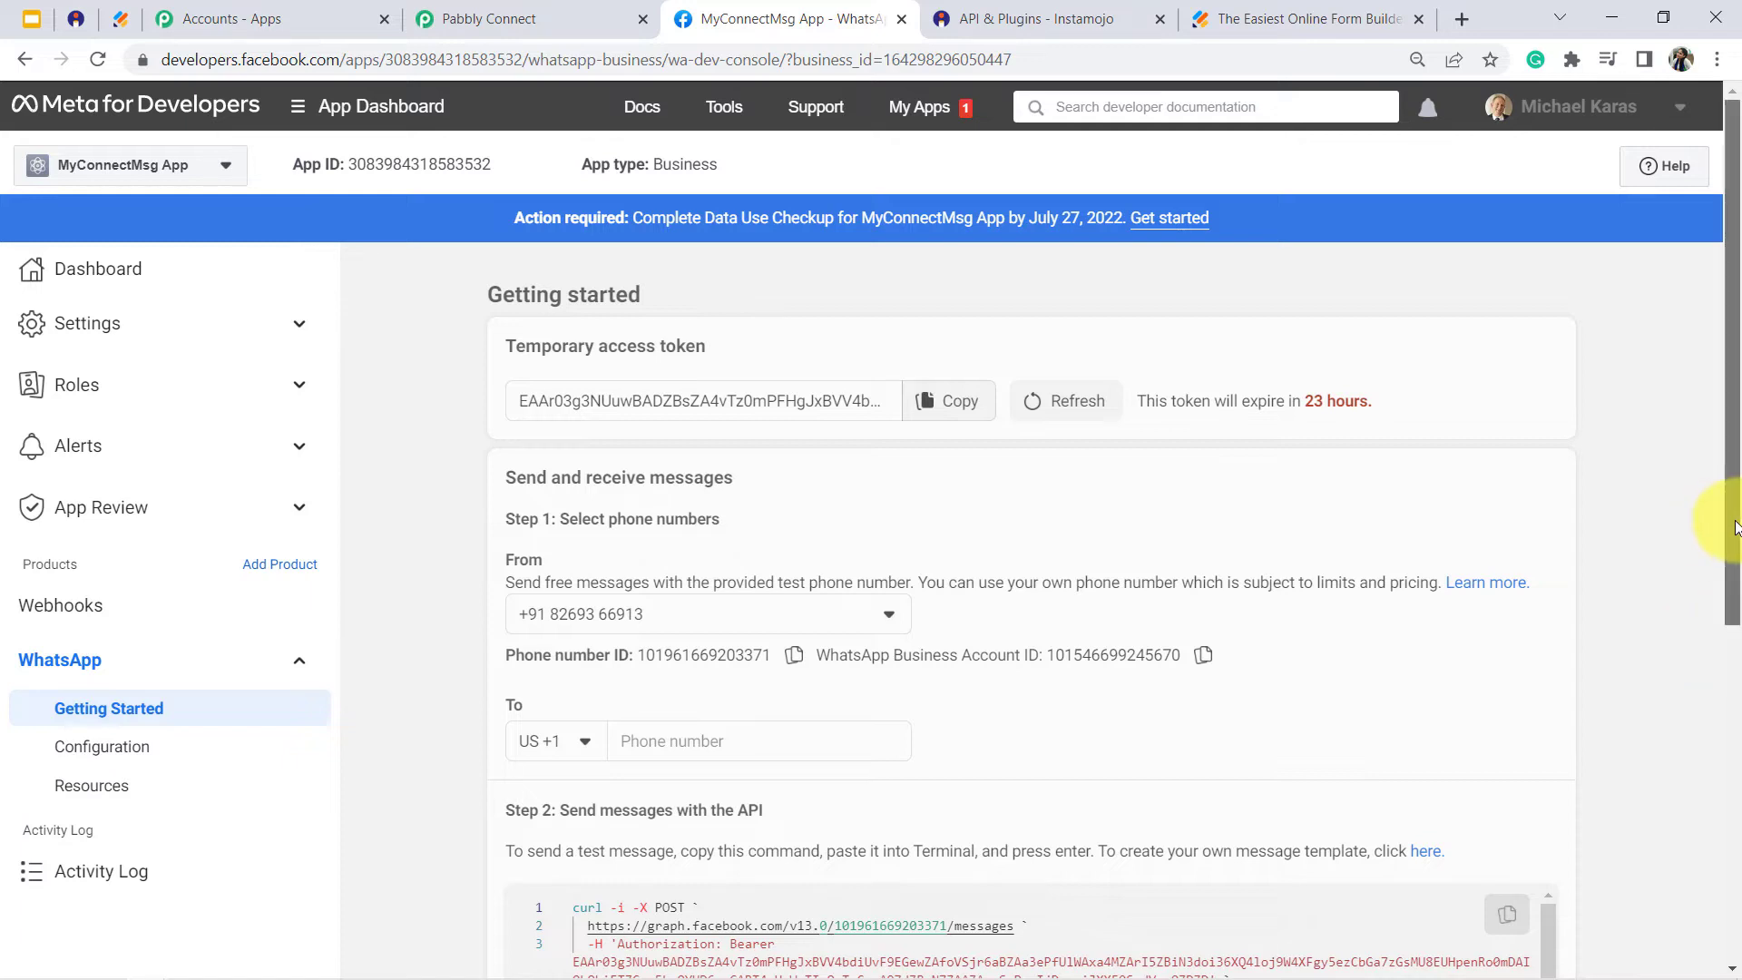
scroll(1733, 571, "down", 1)
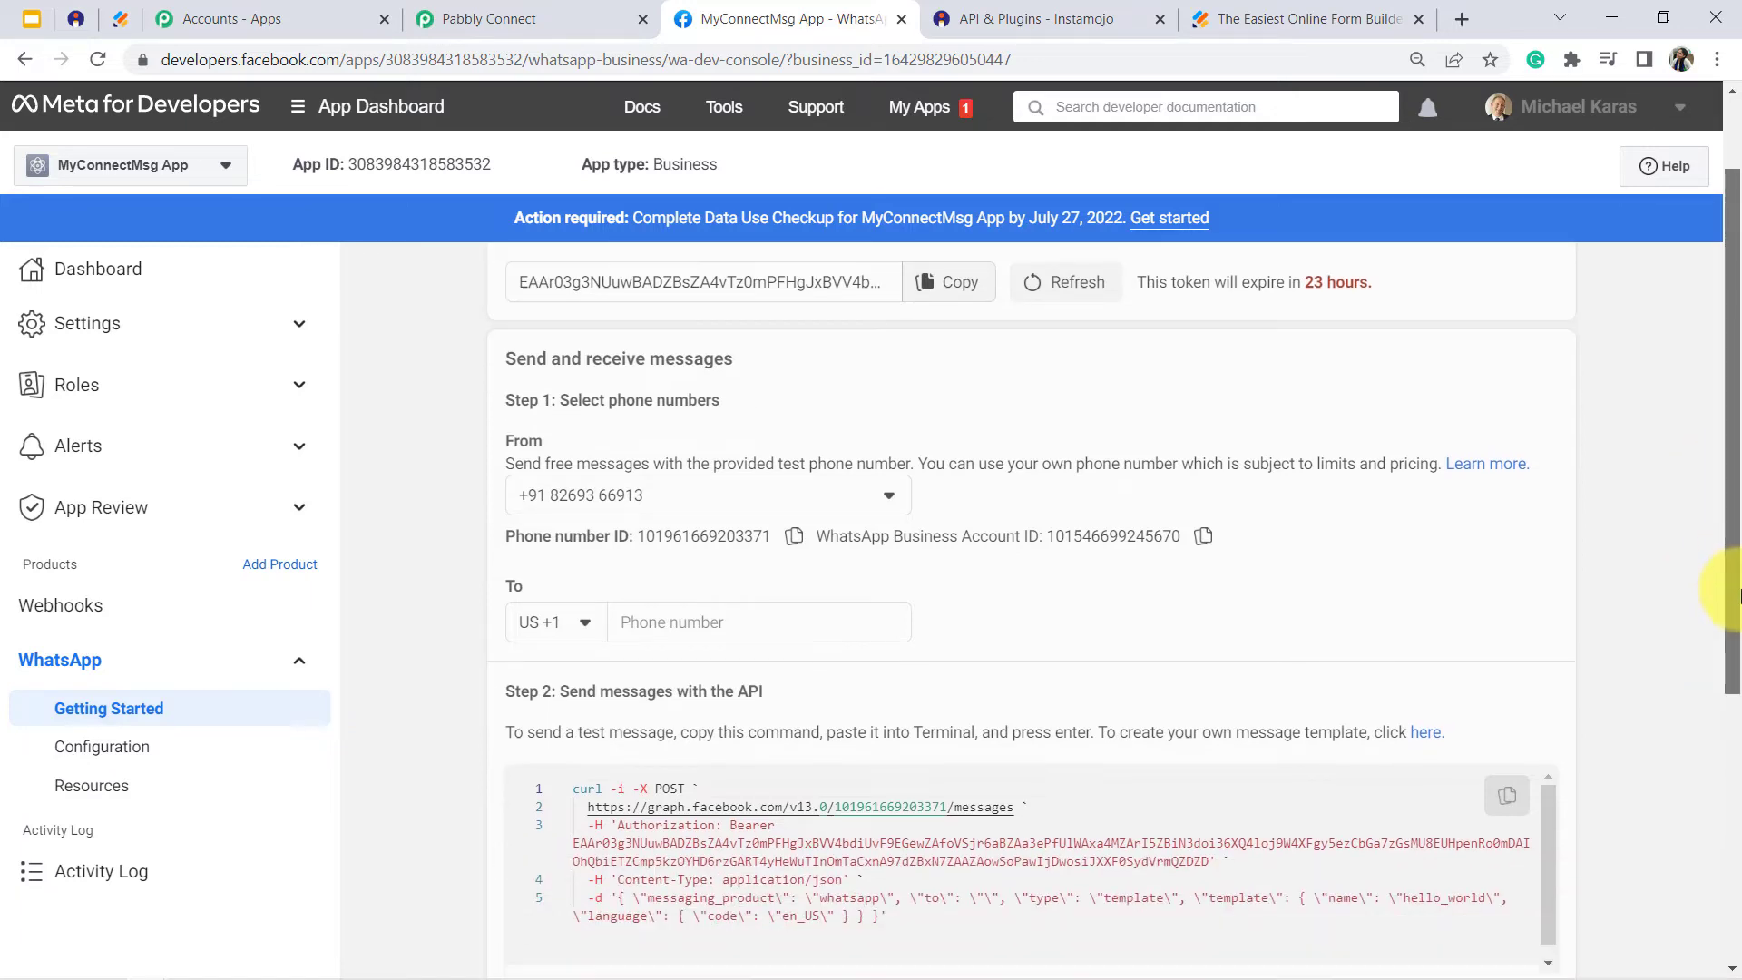
triple_click(687, 690)
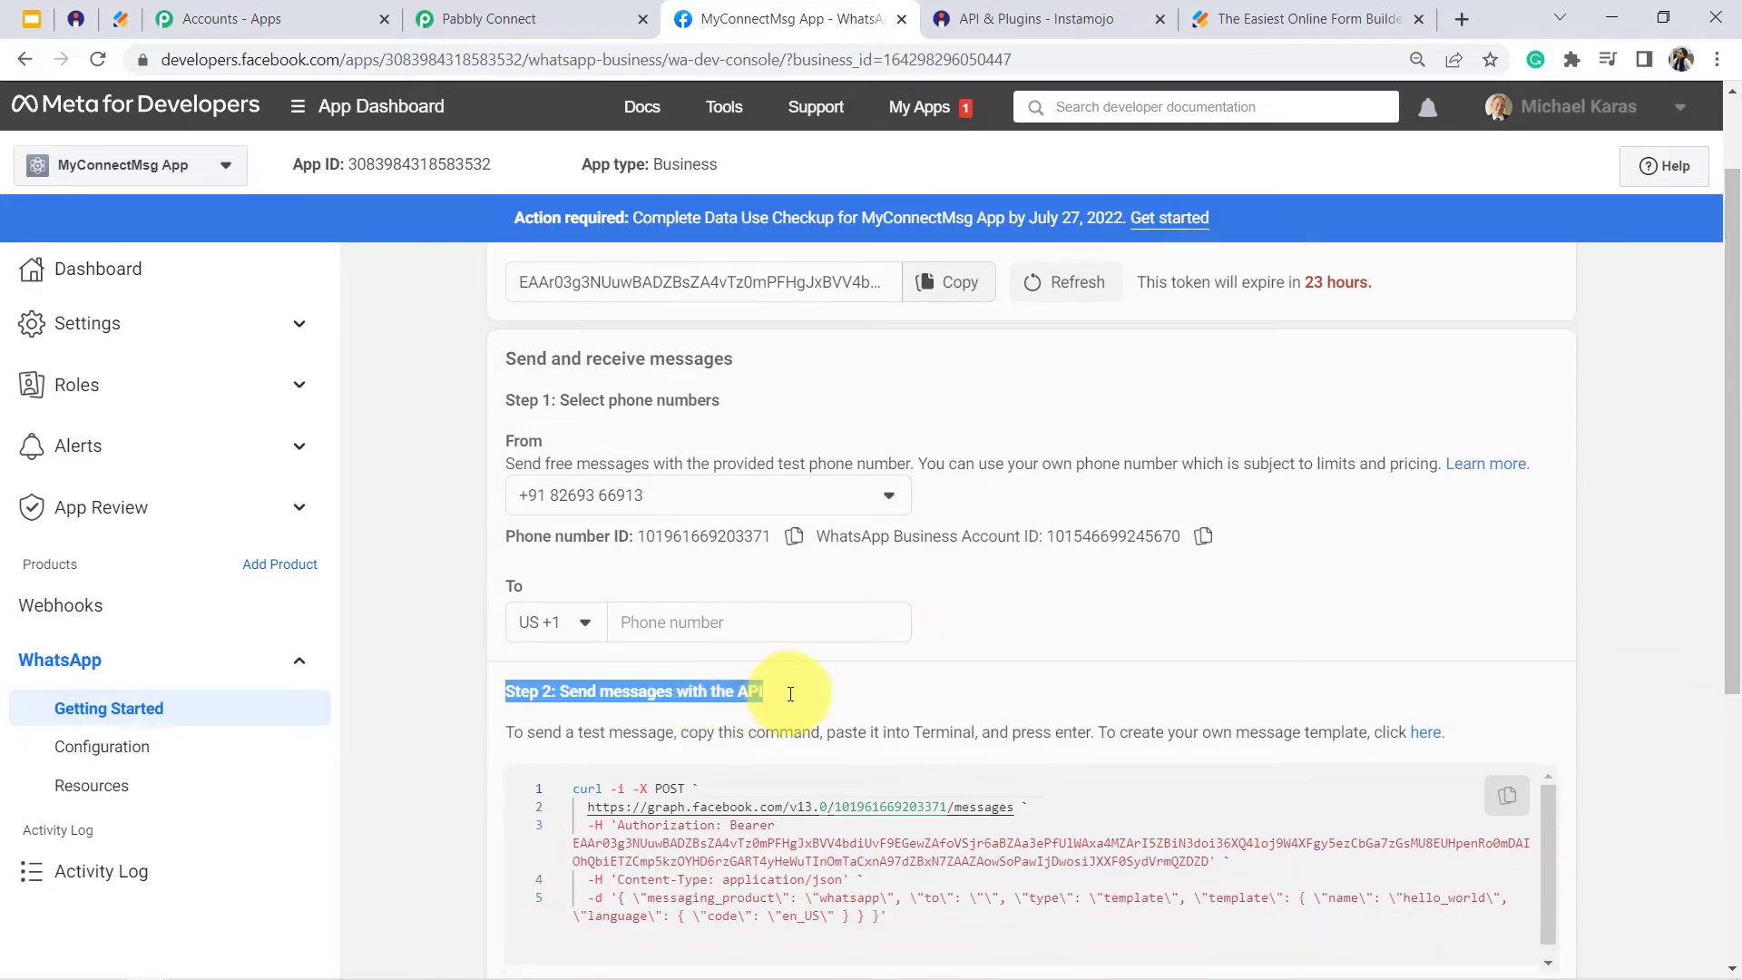
left_click(1423, 735)
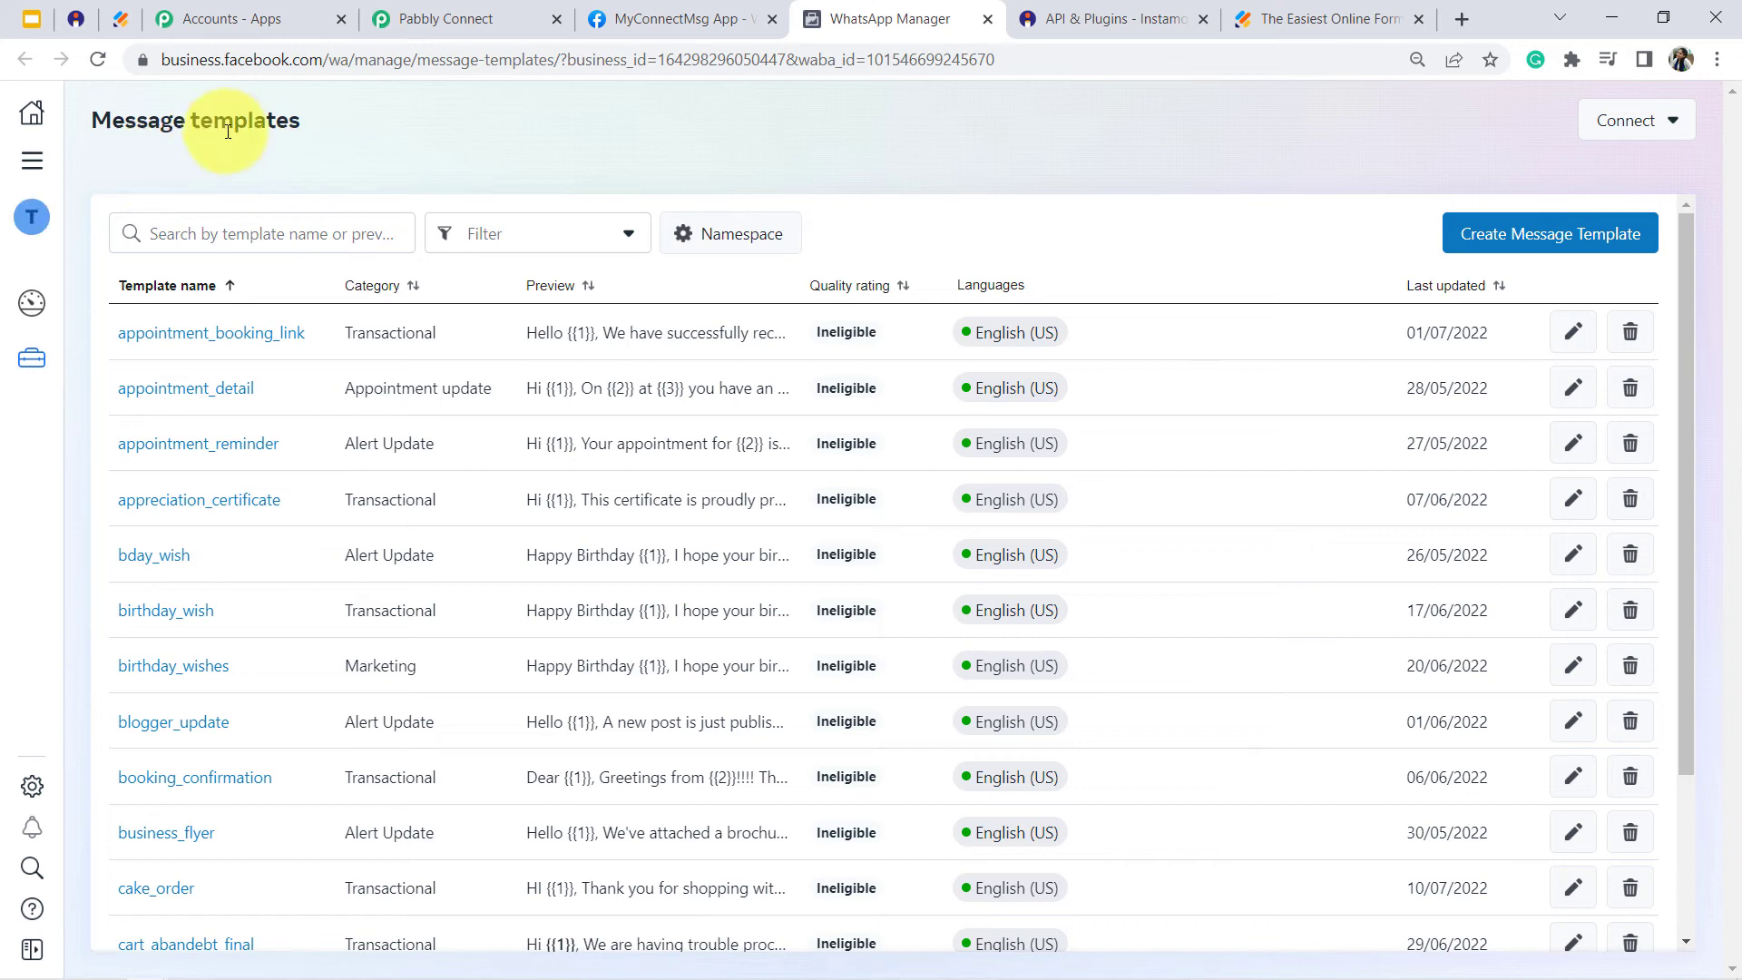
- Examine the message templates and their English (US) content, and compare them with the Template Name options in Pabbly Connect
left_click_drag(301, 120, 91, 121)
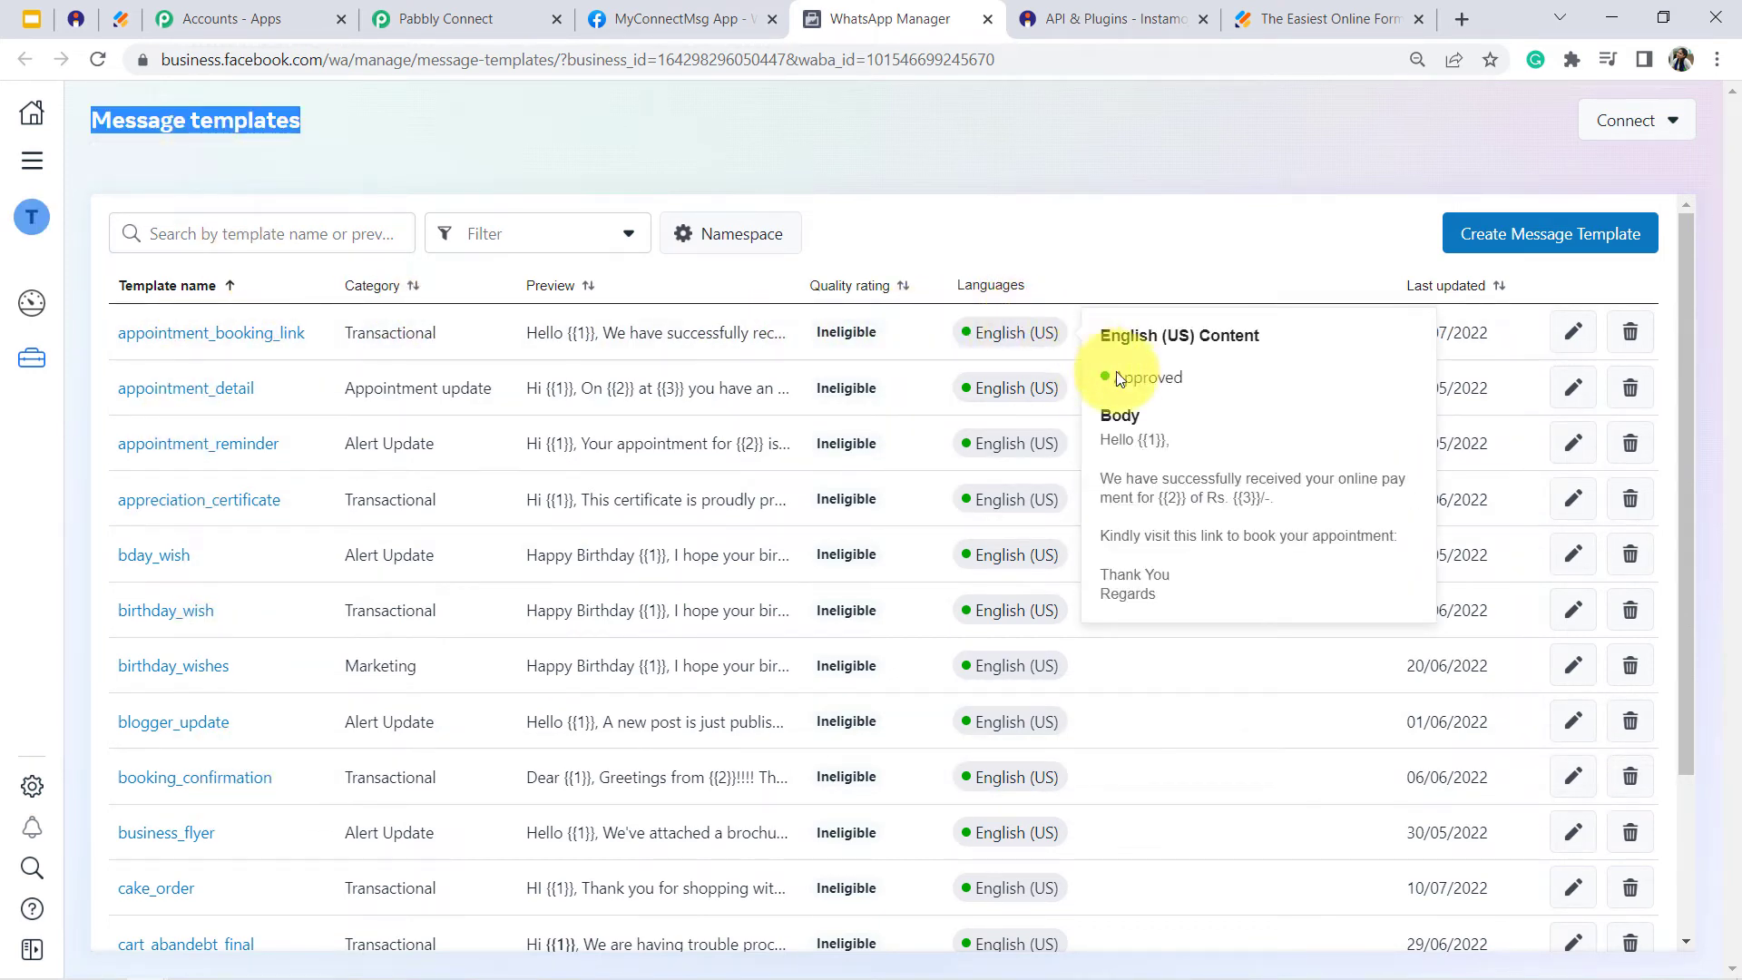
mouse_move(1004, 388)
mouse_move(1018, 443)
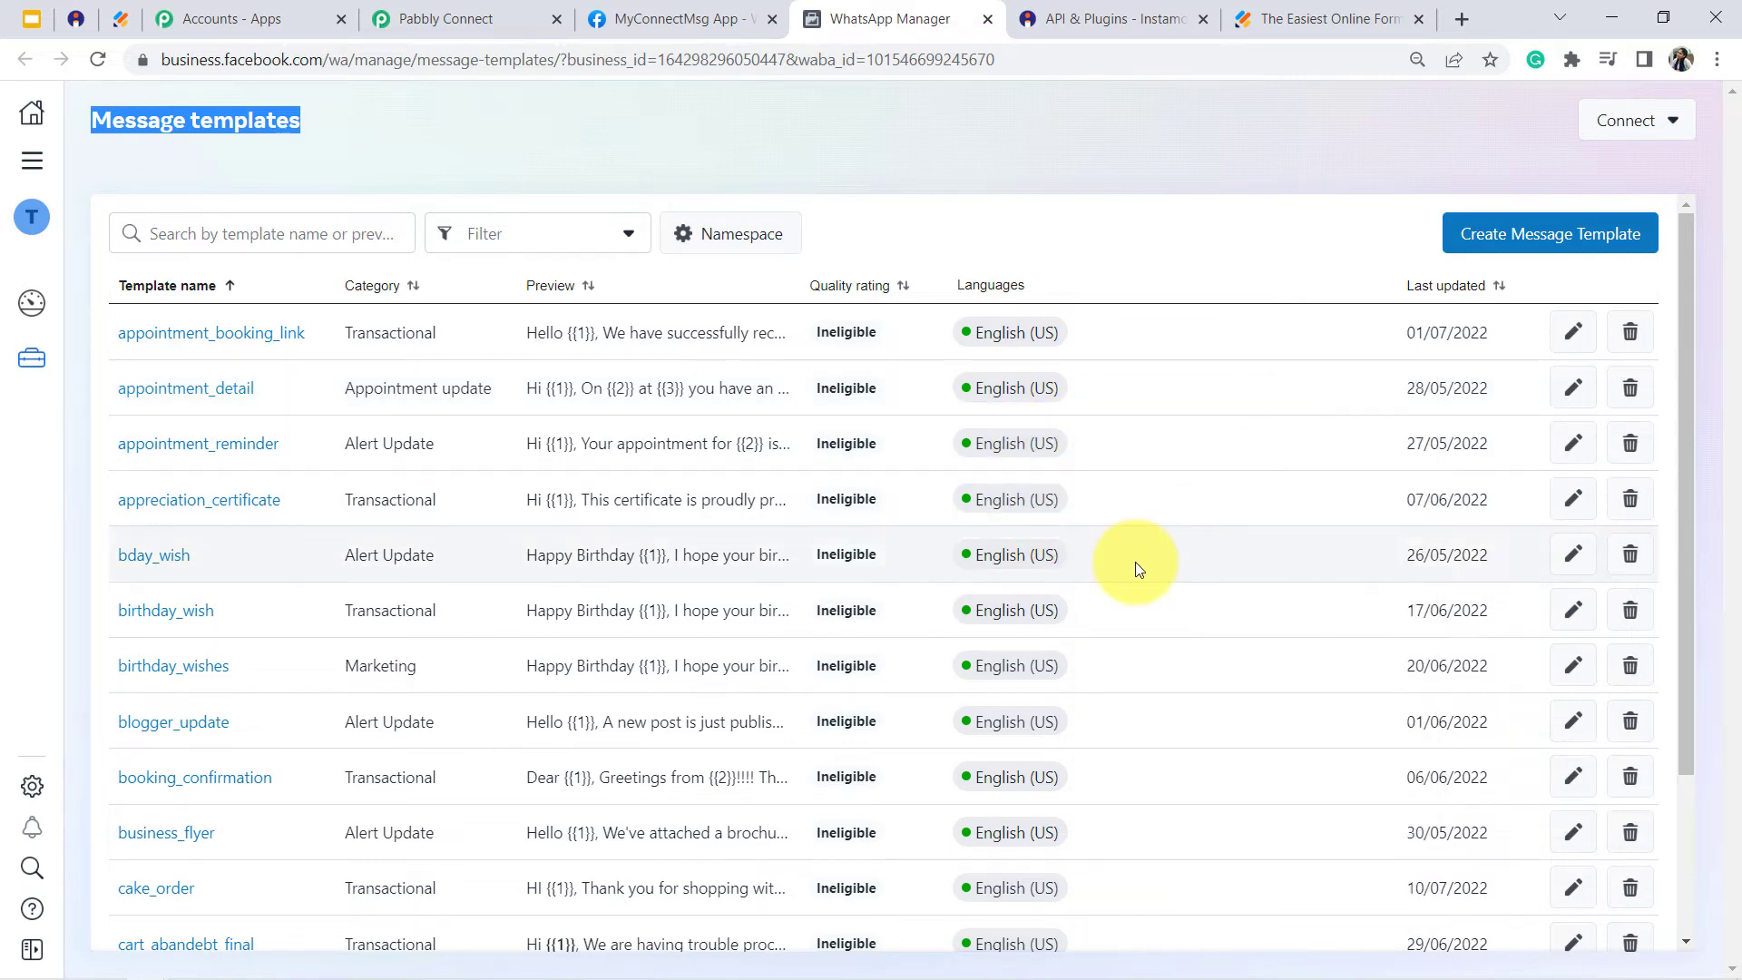
left_click(481, 10)
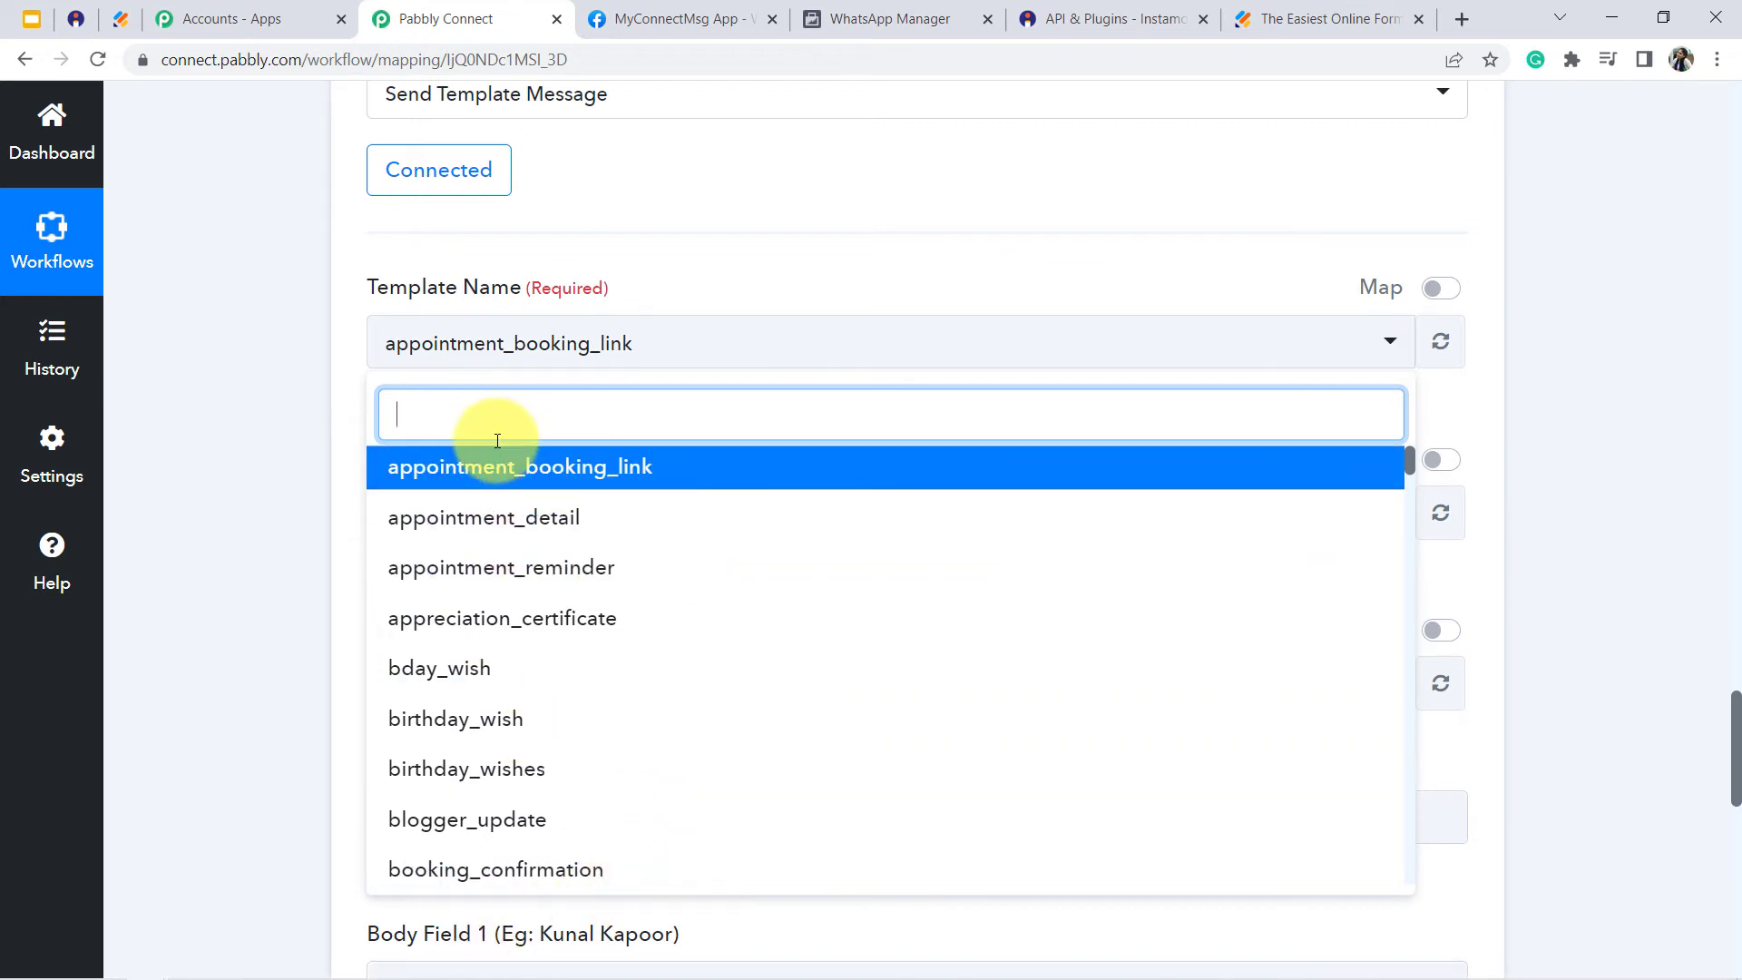
left_click(234, 400)
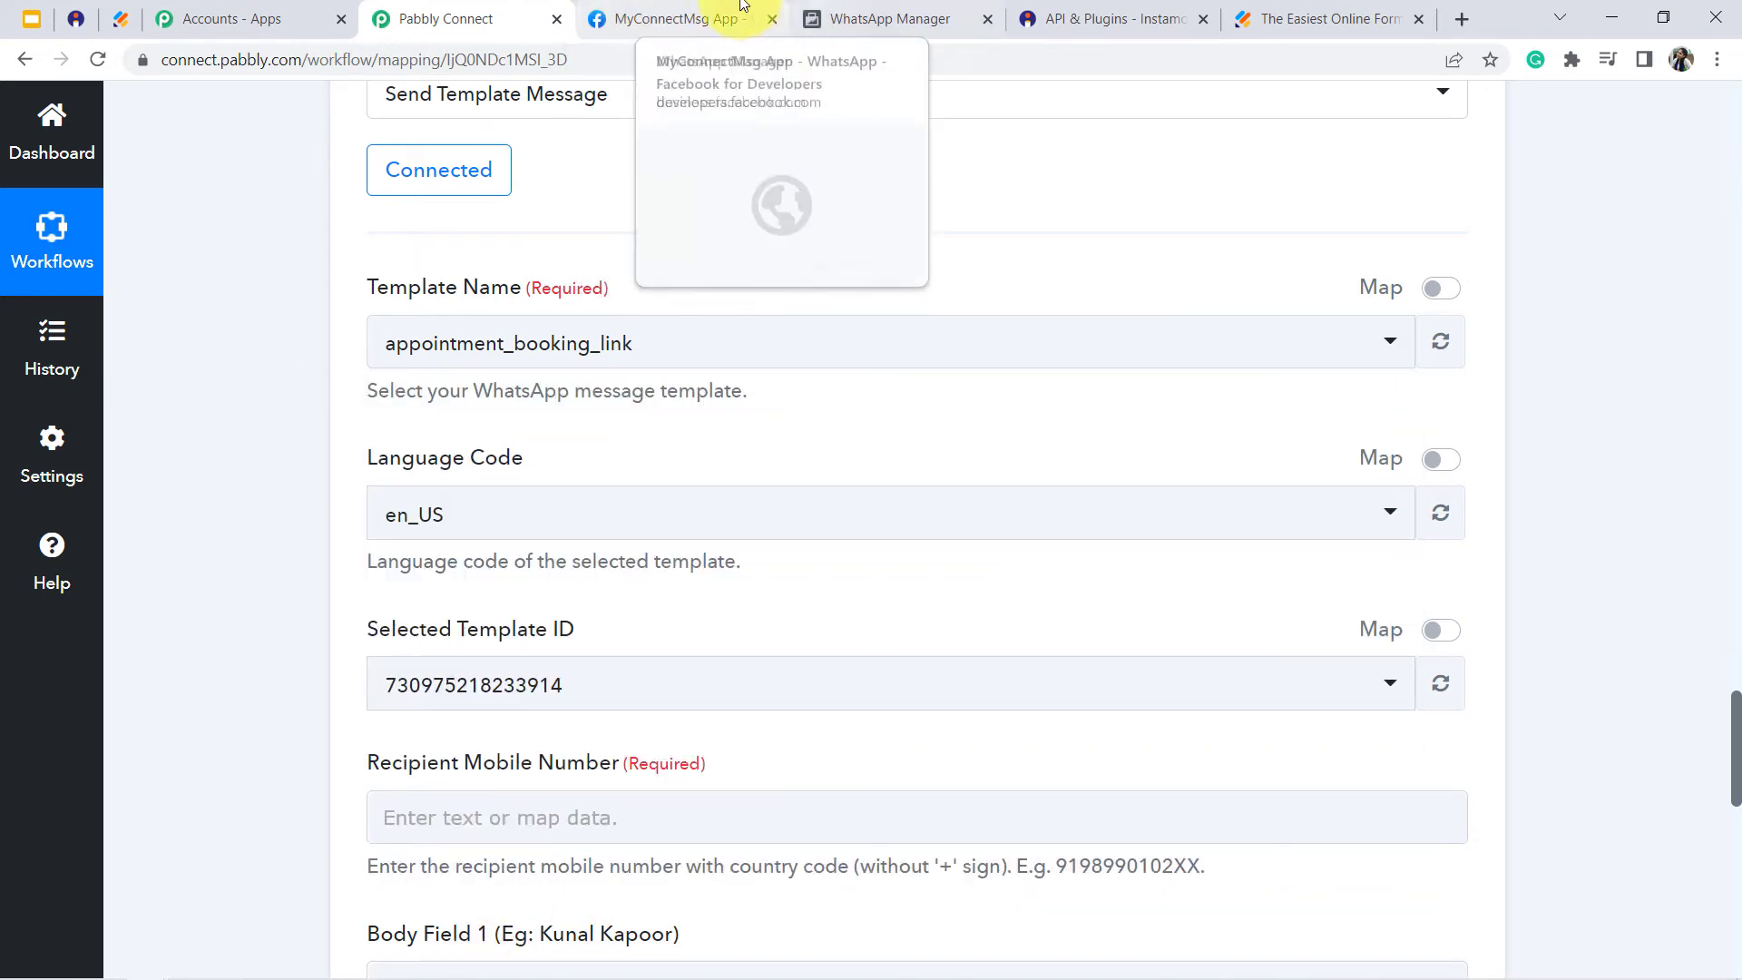
left_click(892, 9)
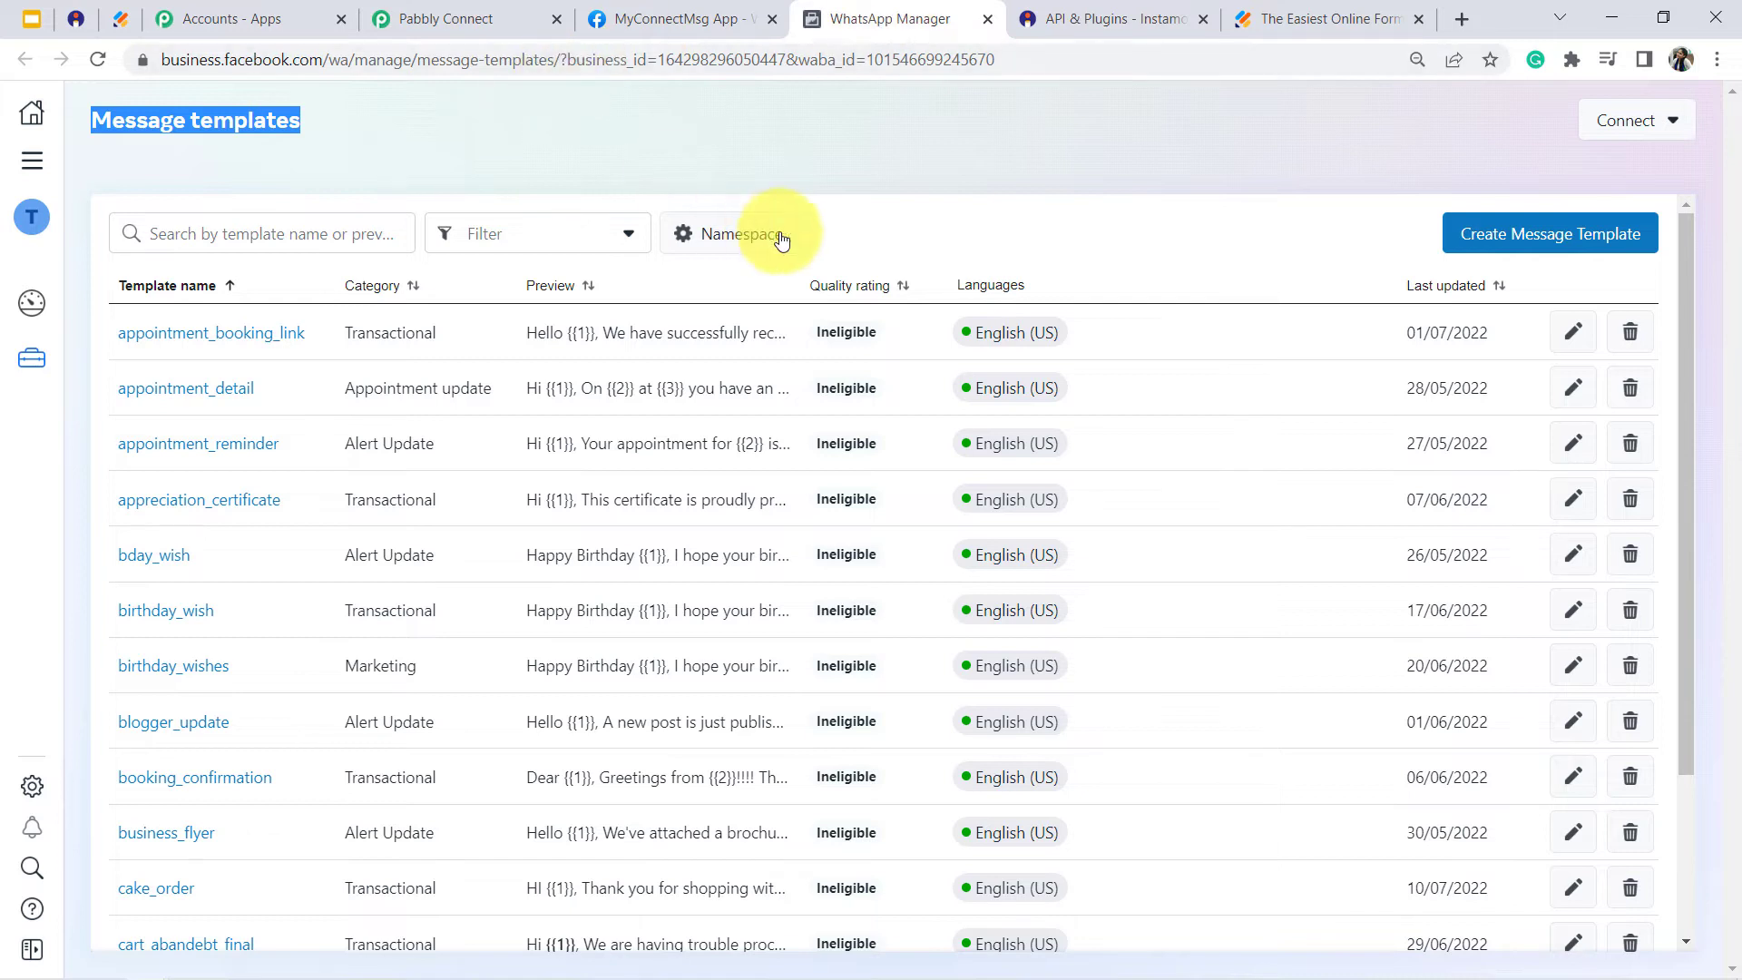
left_click(934, 165)
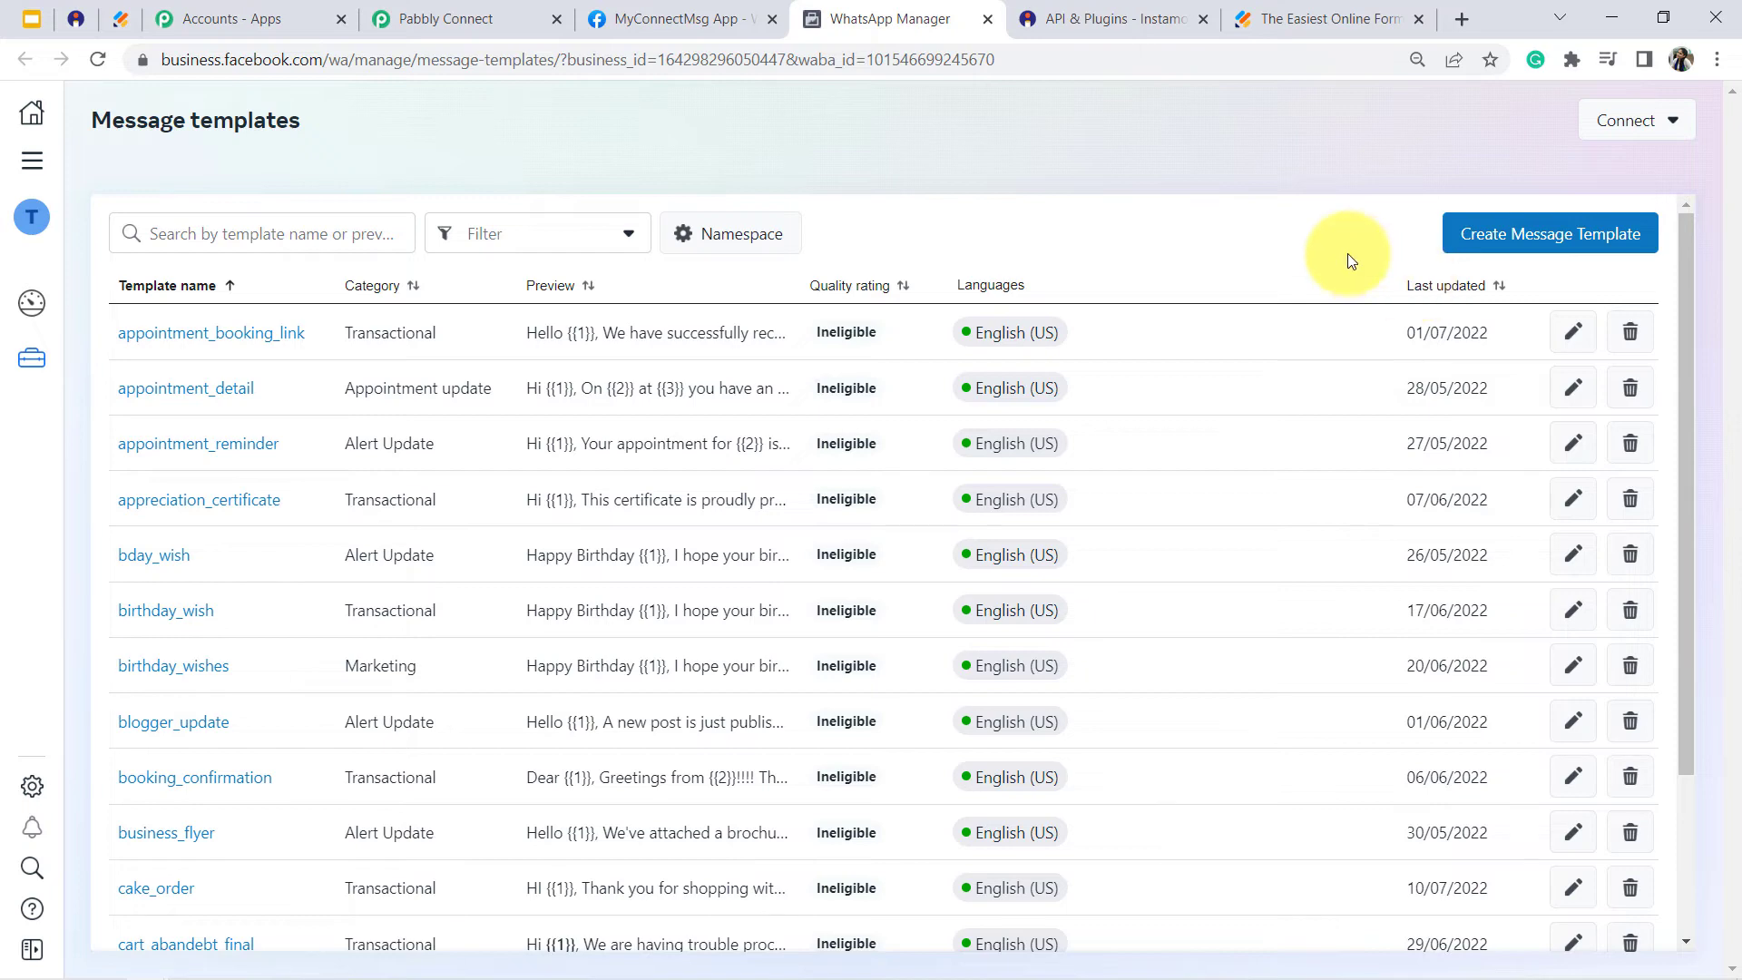
- Create a new message template in the Transactional category, named paid_regist, with English as its language, and continue to its content
left_click(1519, 233)
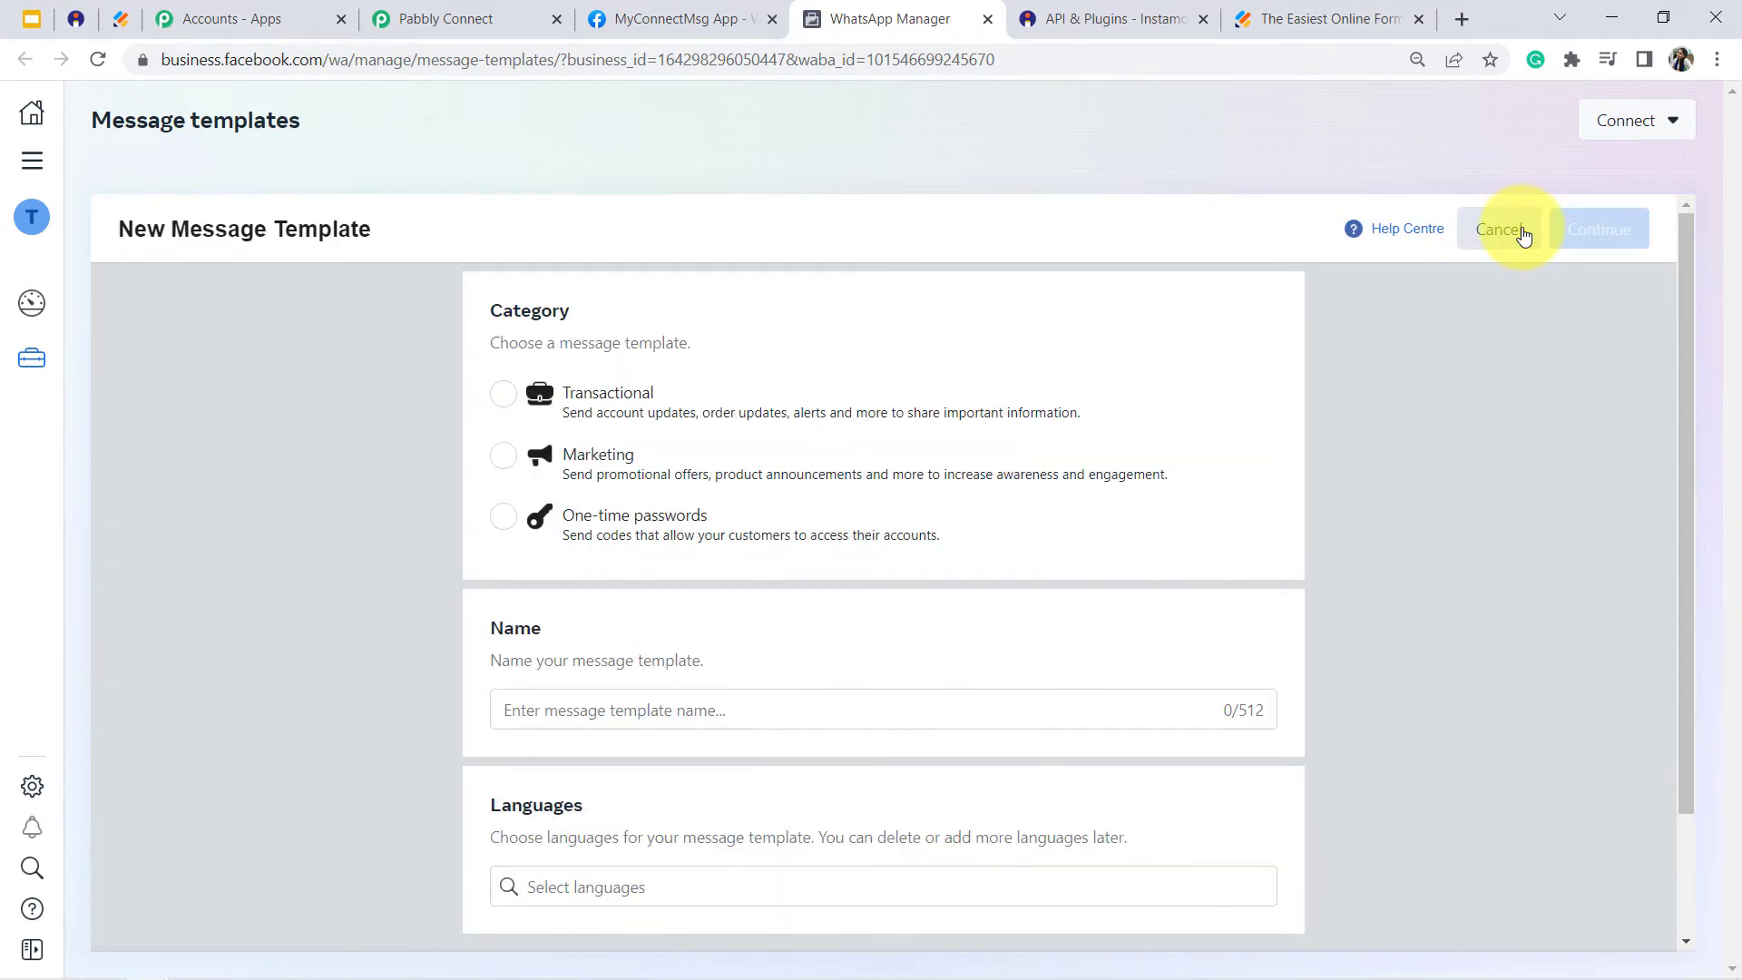
left_click(506, 408)
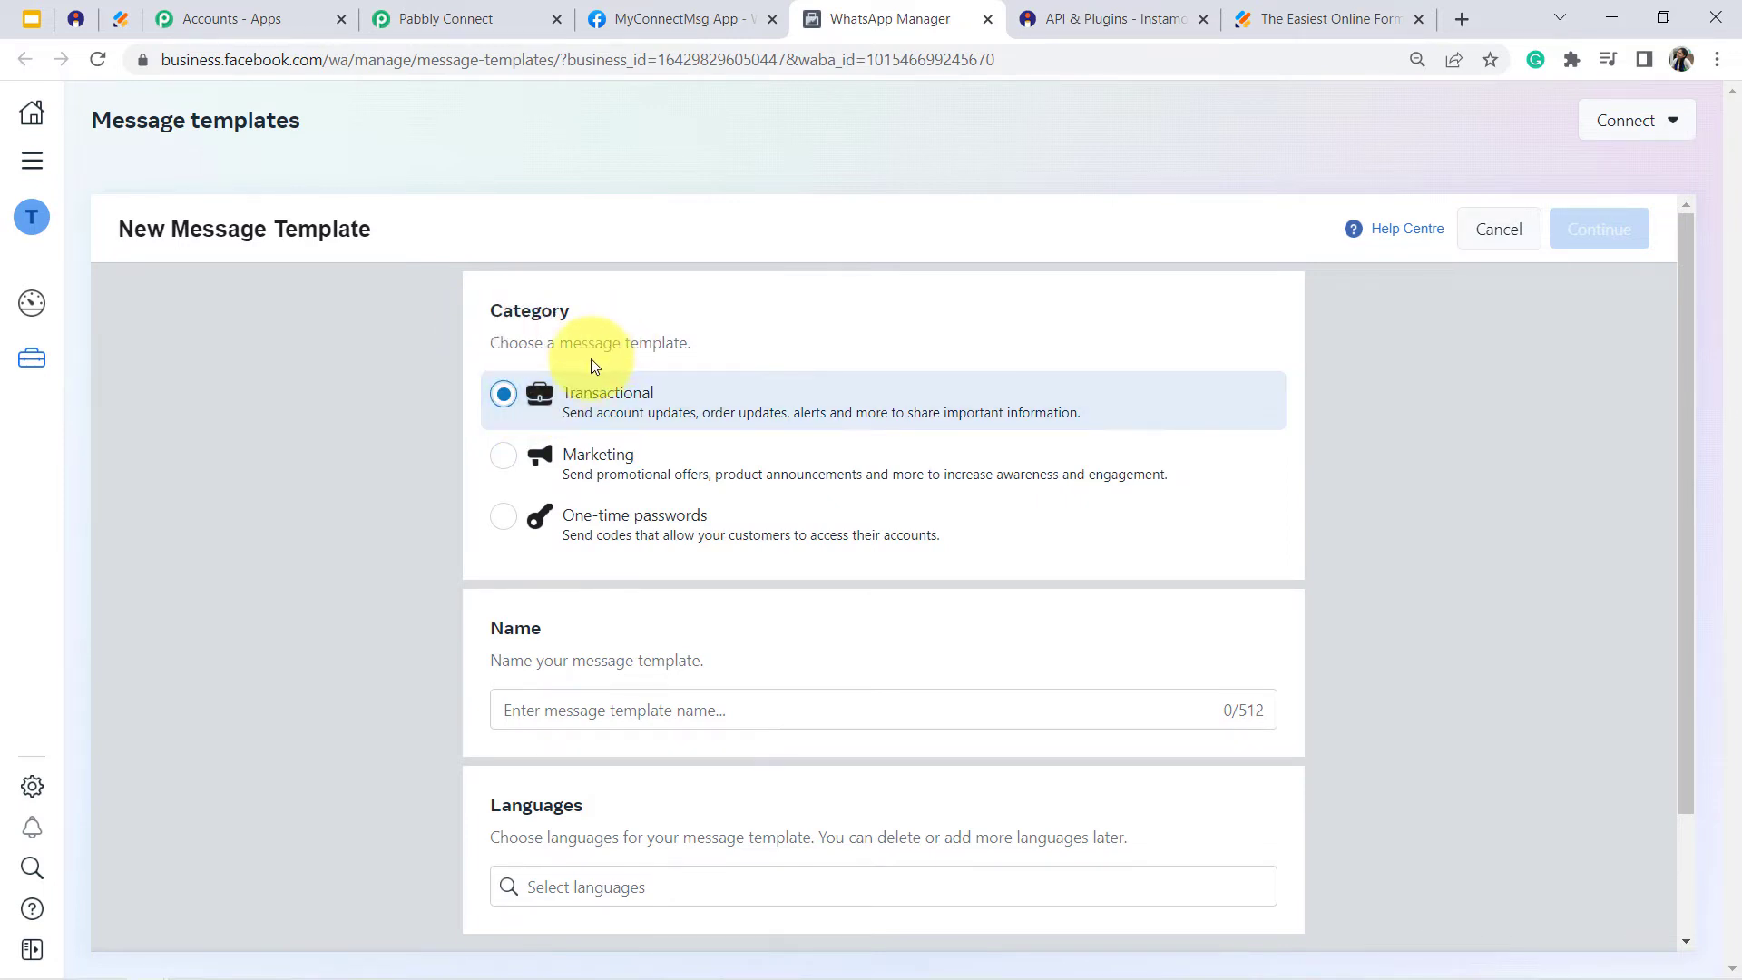
left_click(532, 714)
type("paid_registeng")
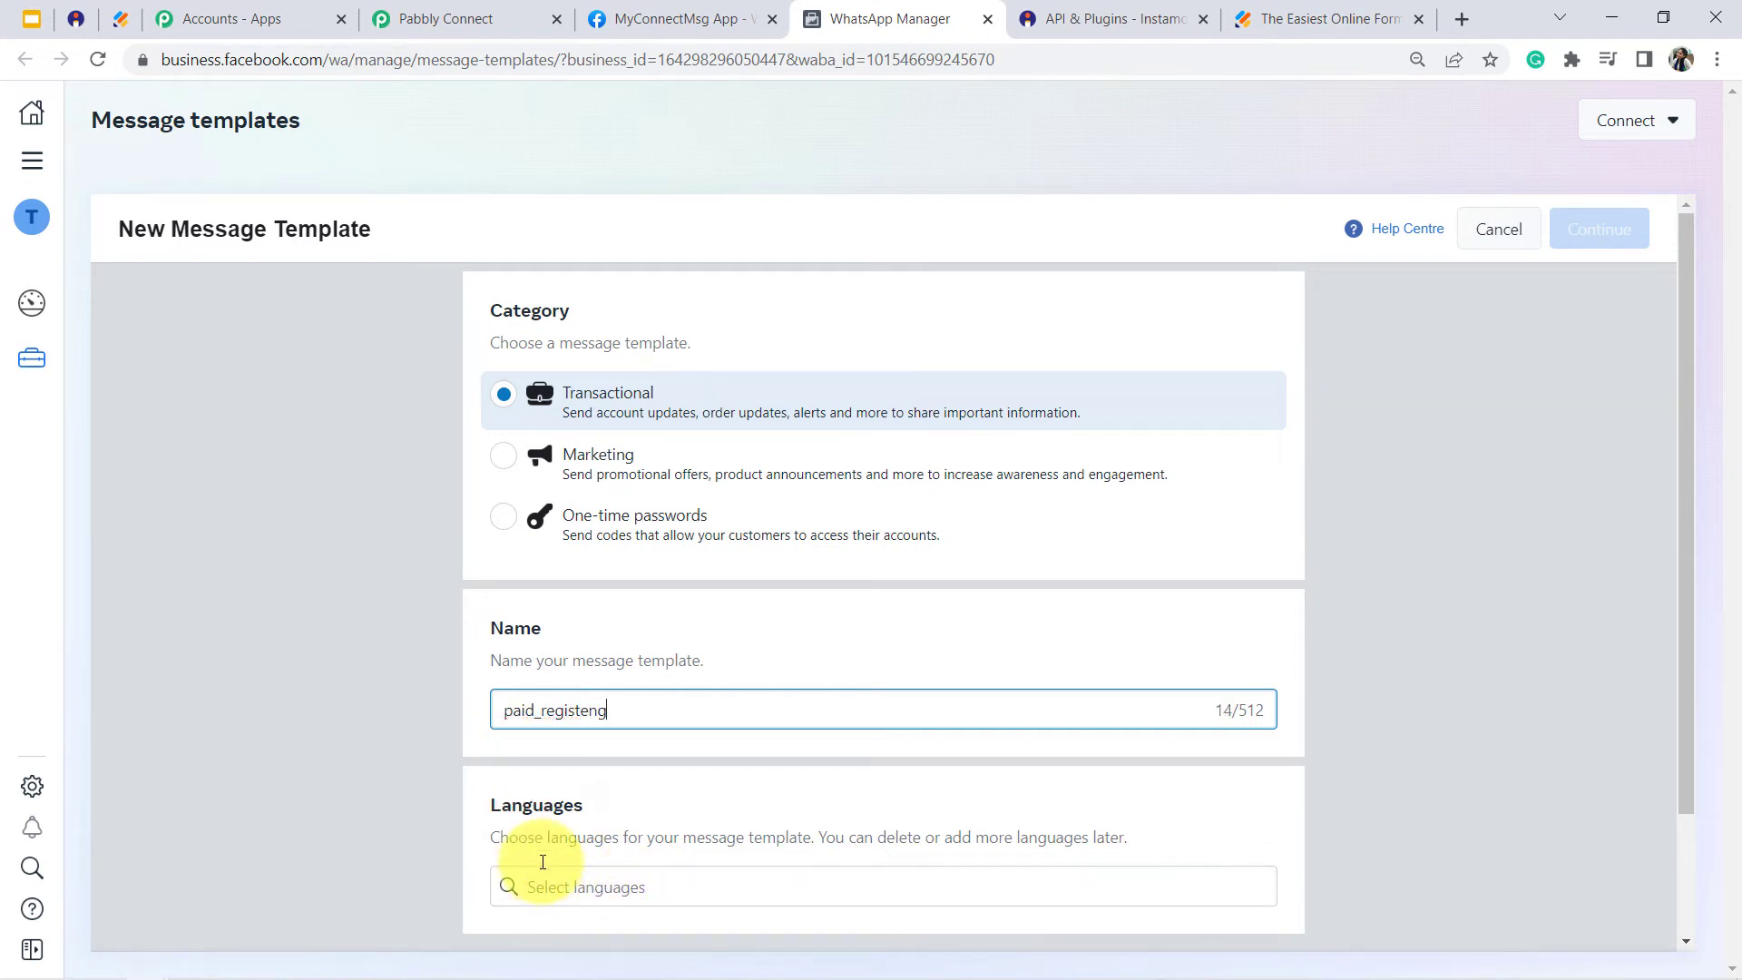
key("BackSpace")
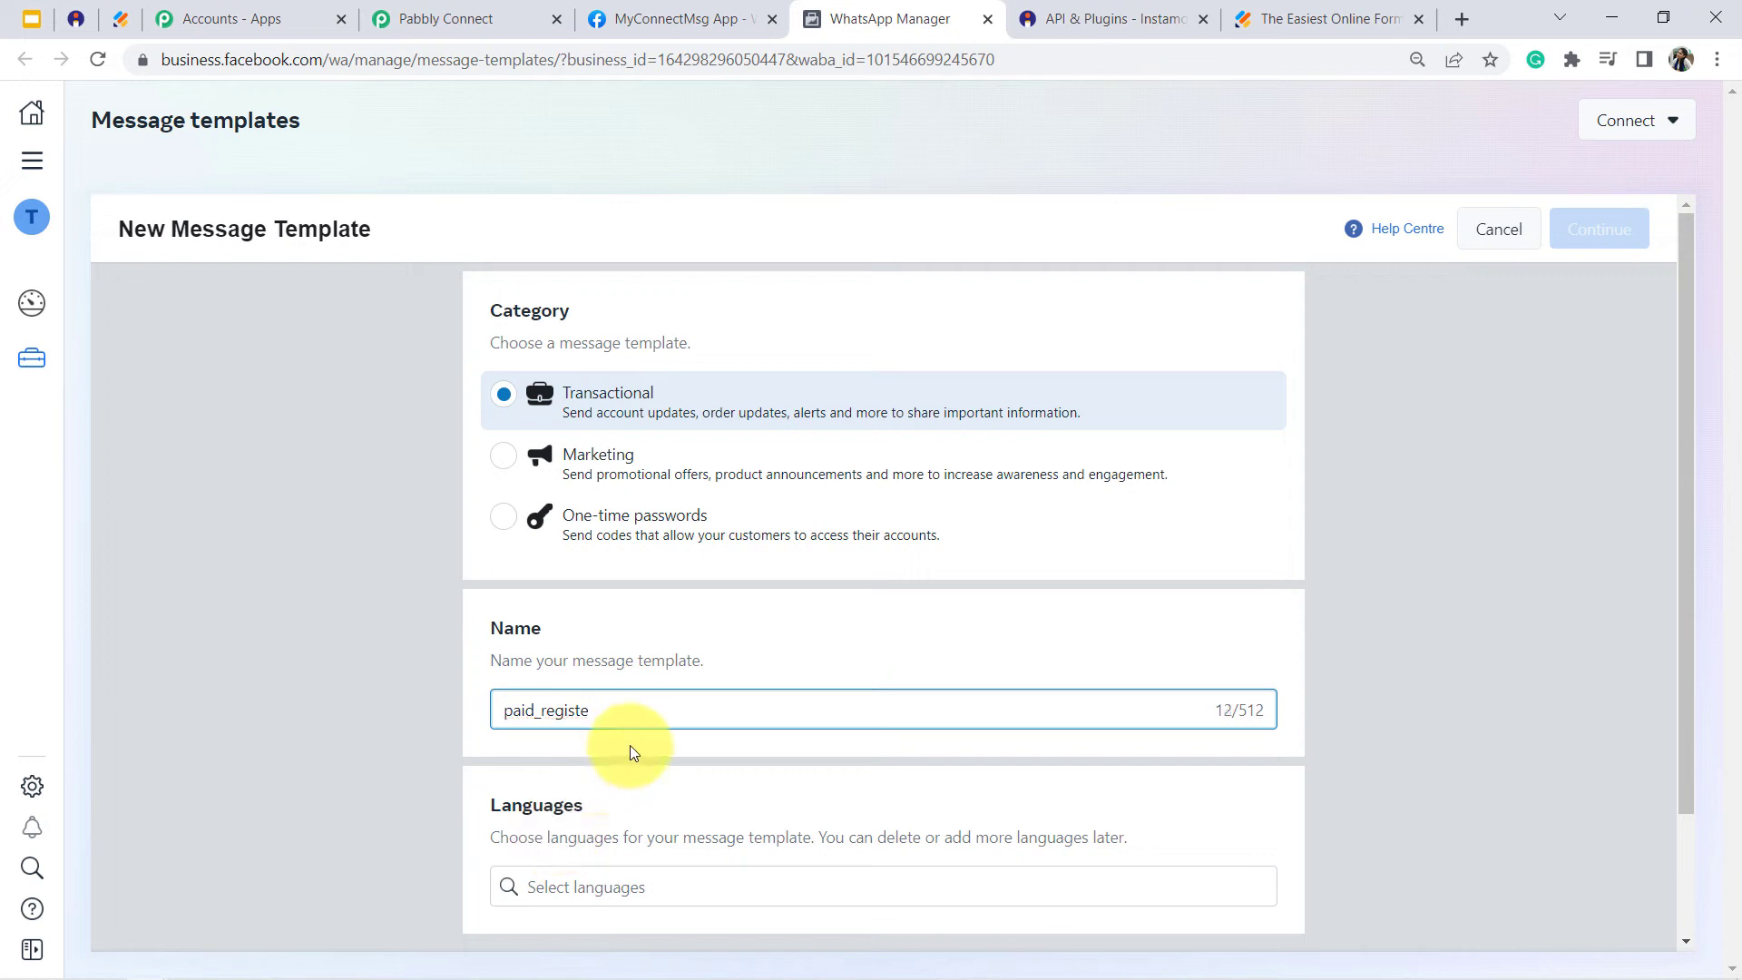
left_click(549, 890)
type("eng")
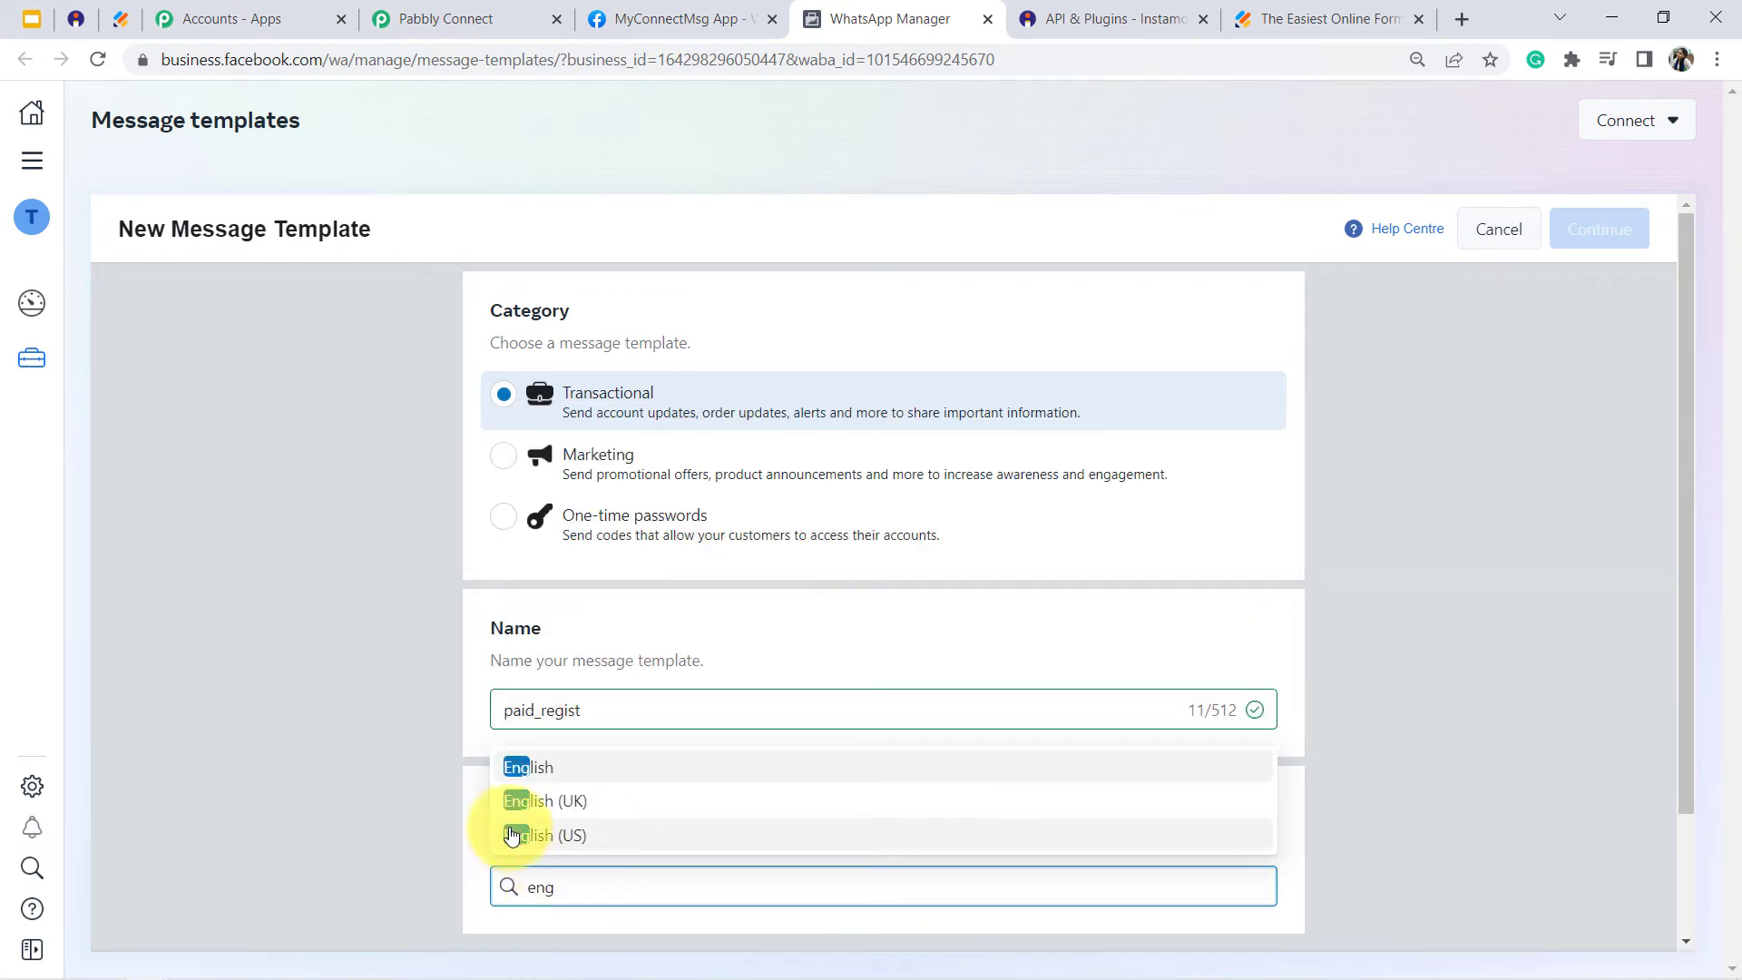
left_click(549, 771)
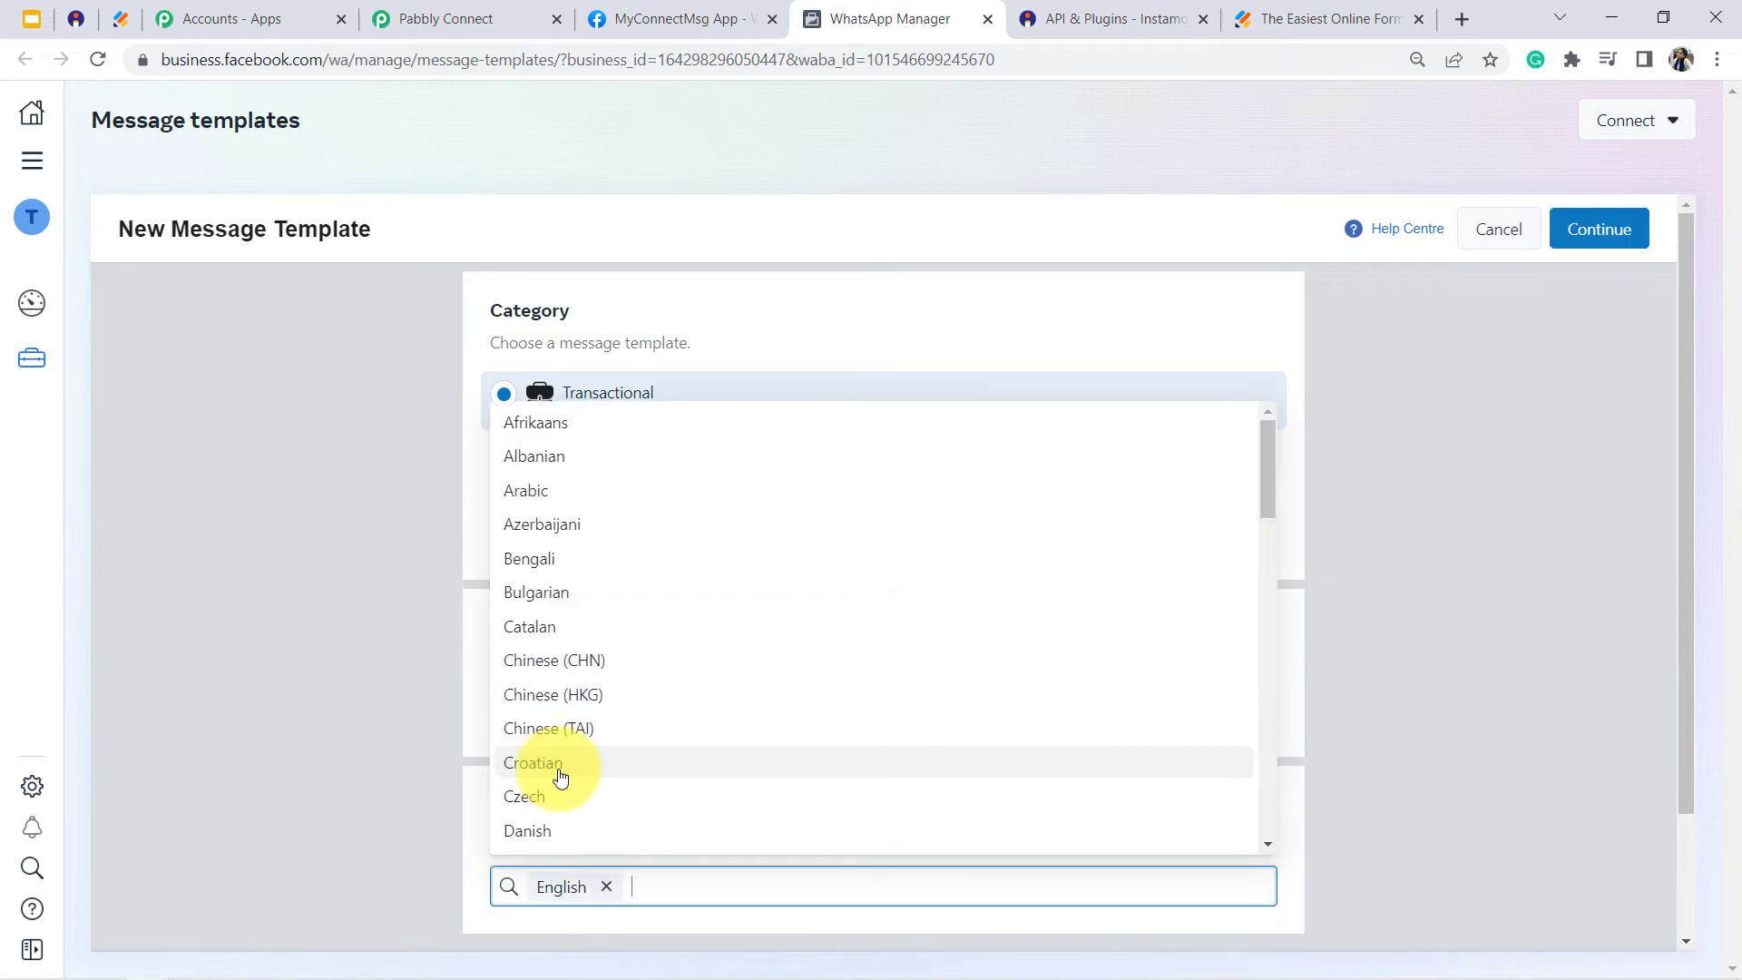
left_click(1597, 248)
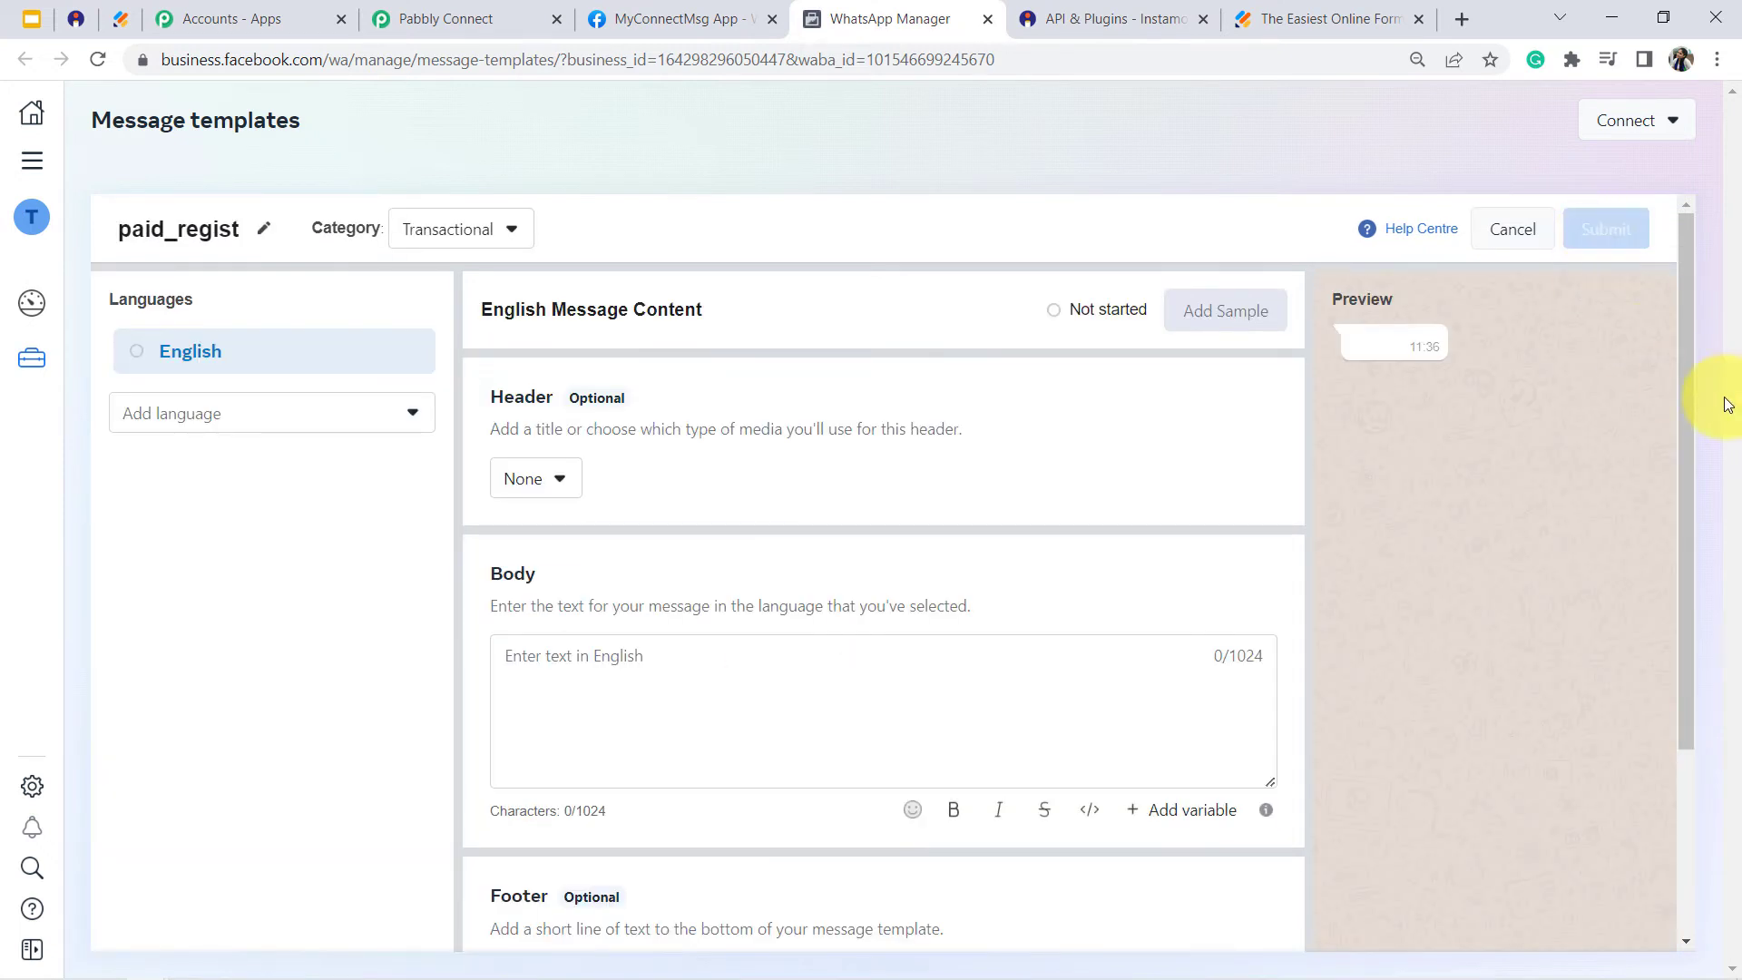
- Write the paid_regist template's body as "Hello {{1}}," using an added variable, followed by the line "Thank you for registration"
left_click_drag(1679, 362, 1691, 422)
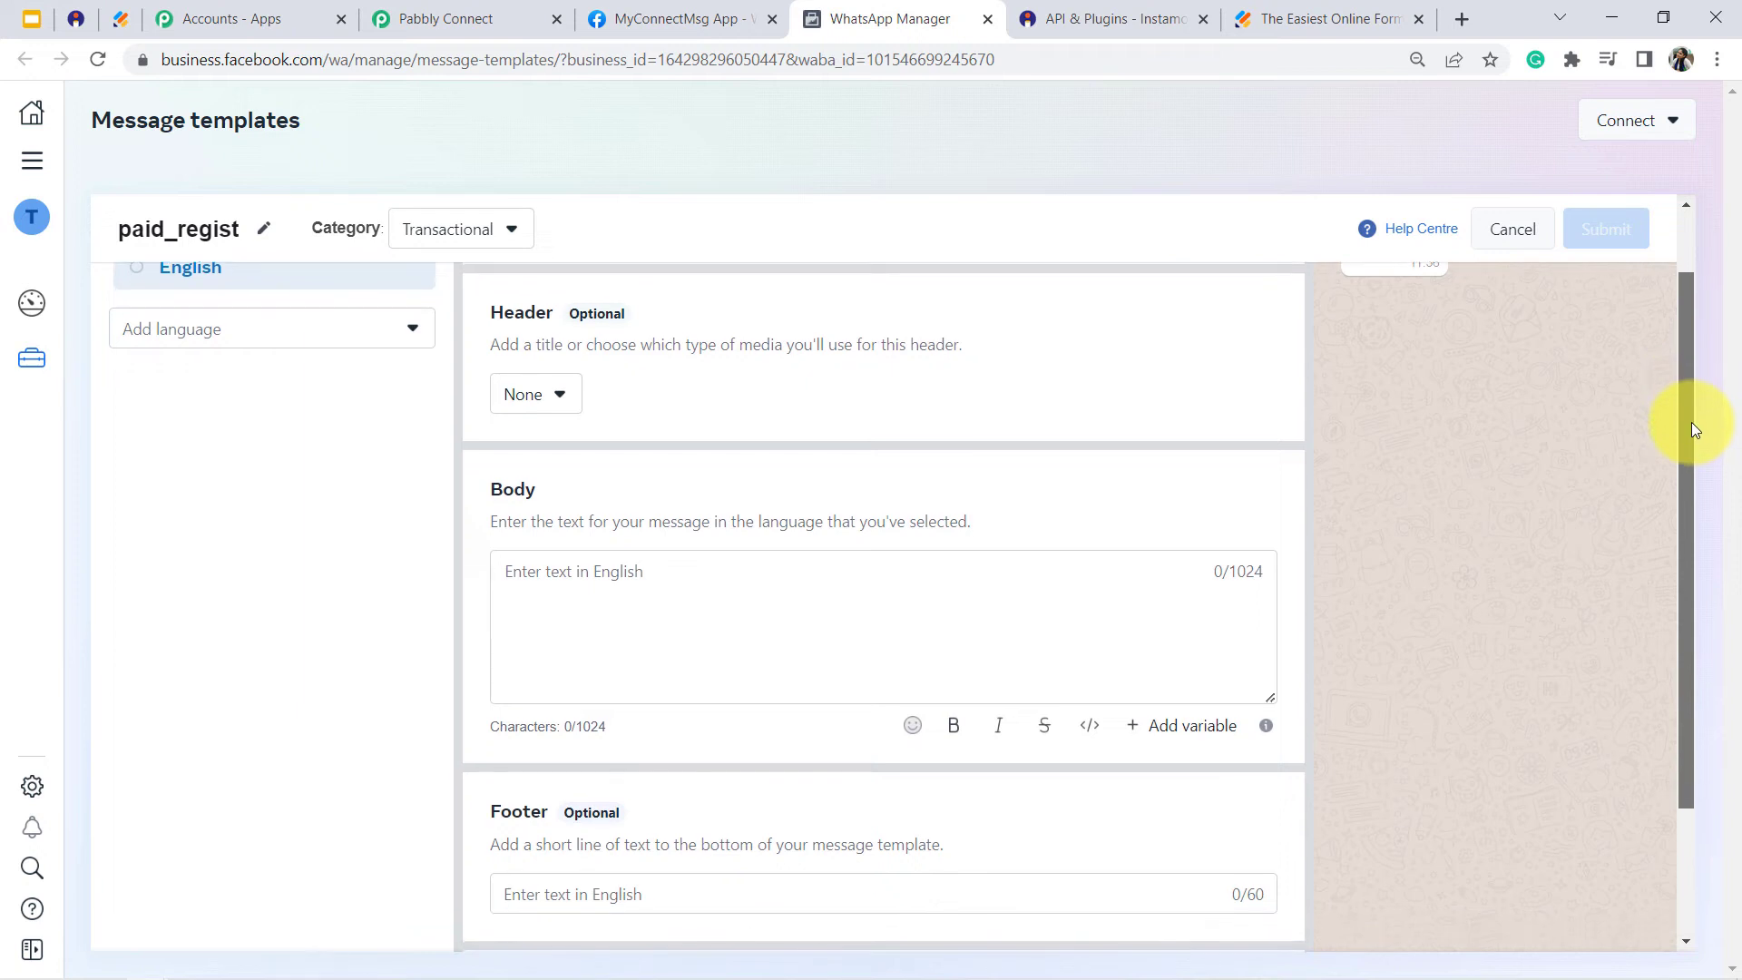
left_click(548, 597)
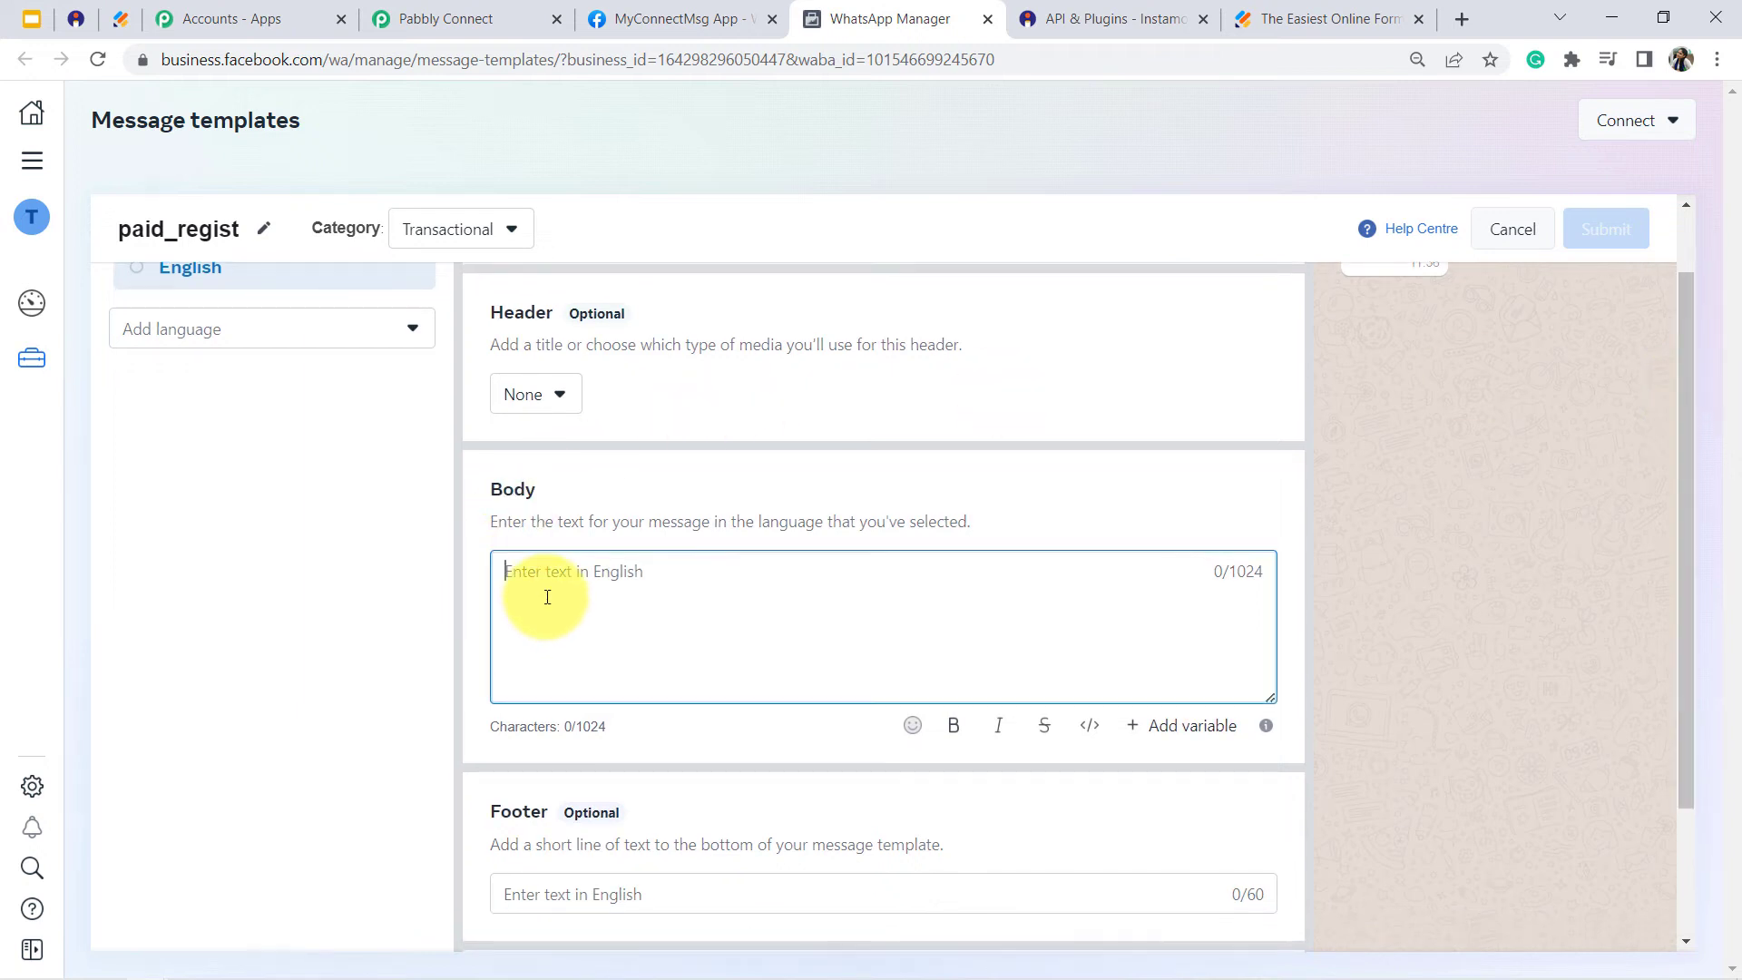
type("Hello")
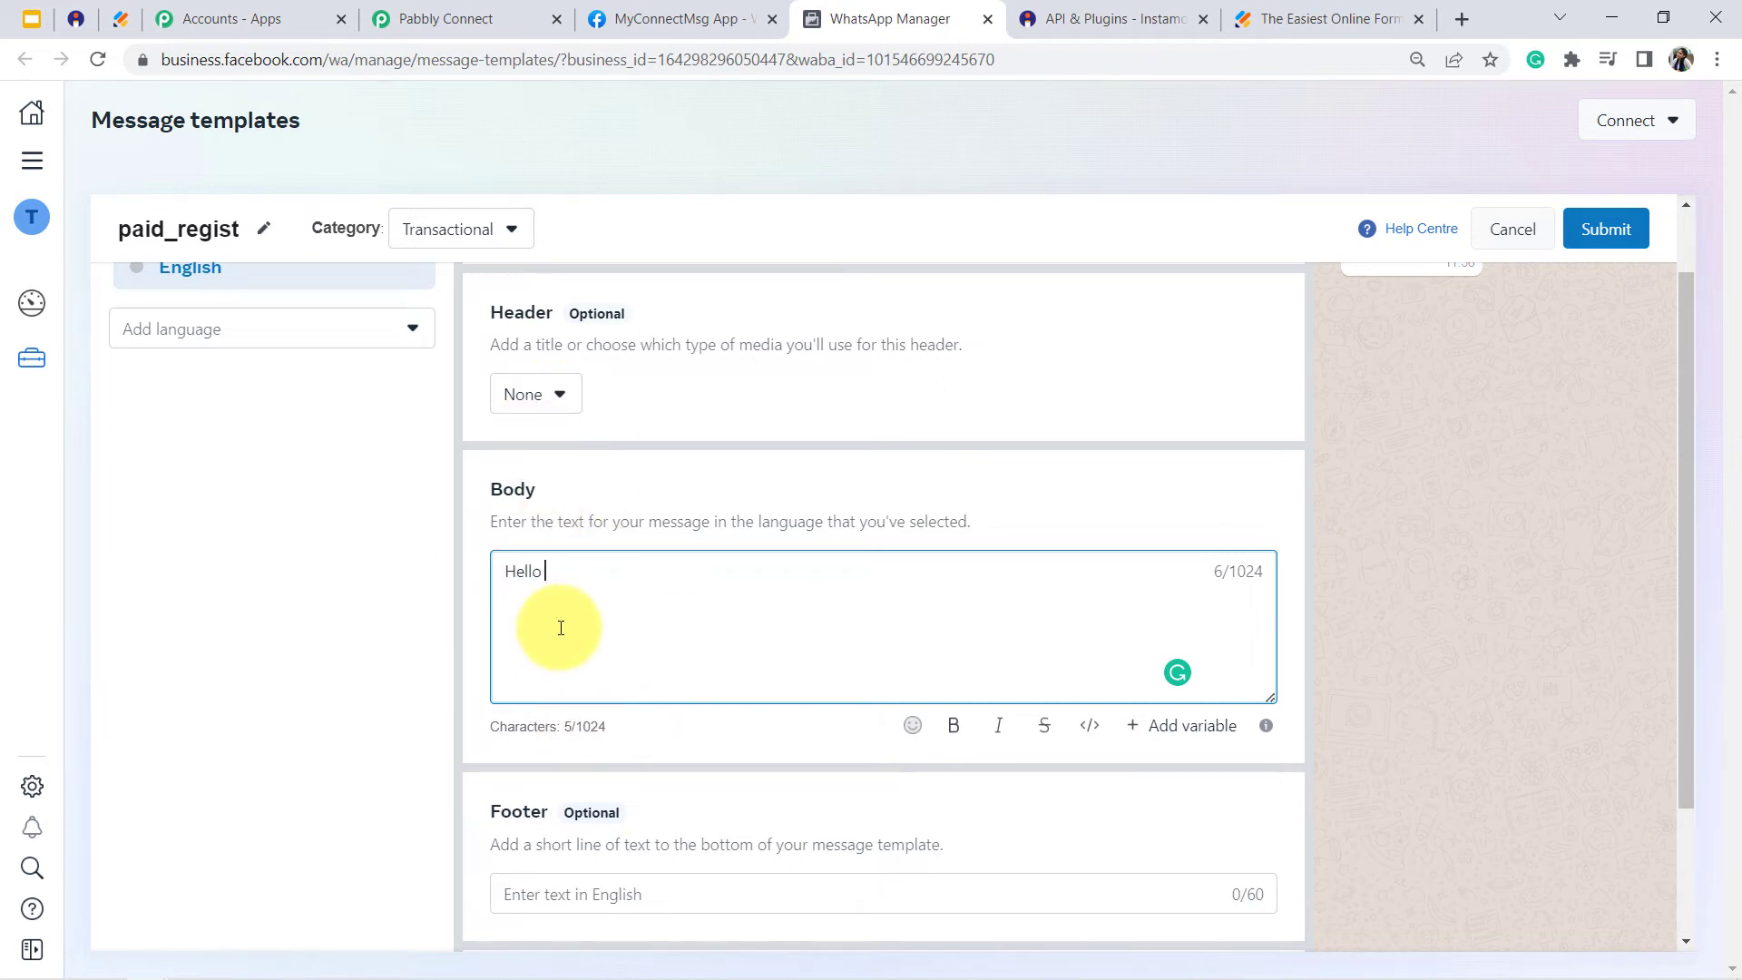
left_click(1179, 726)
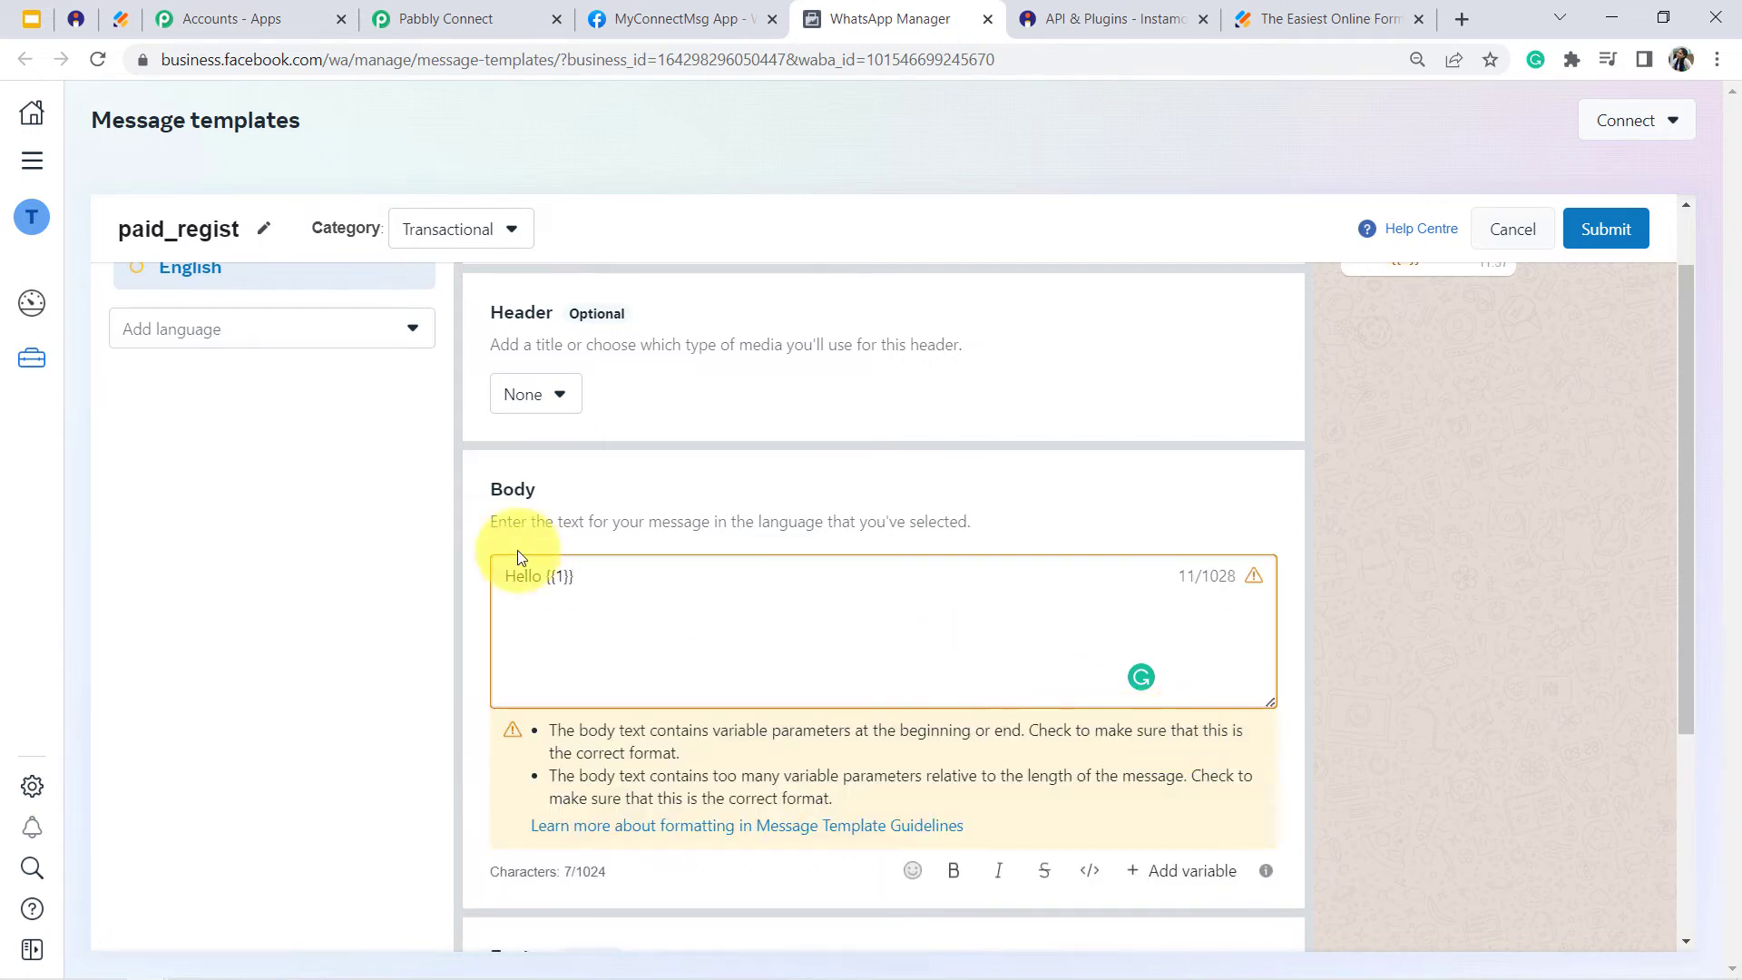
left_click_drag(550, 576, 575, 579)
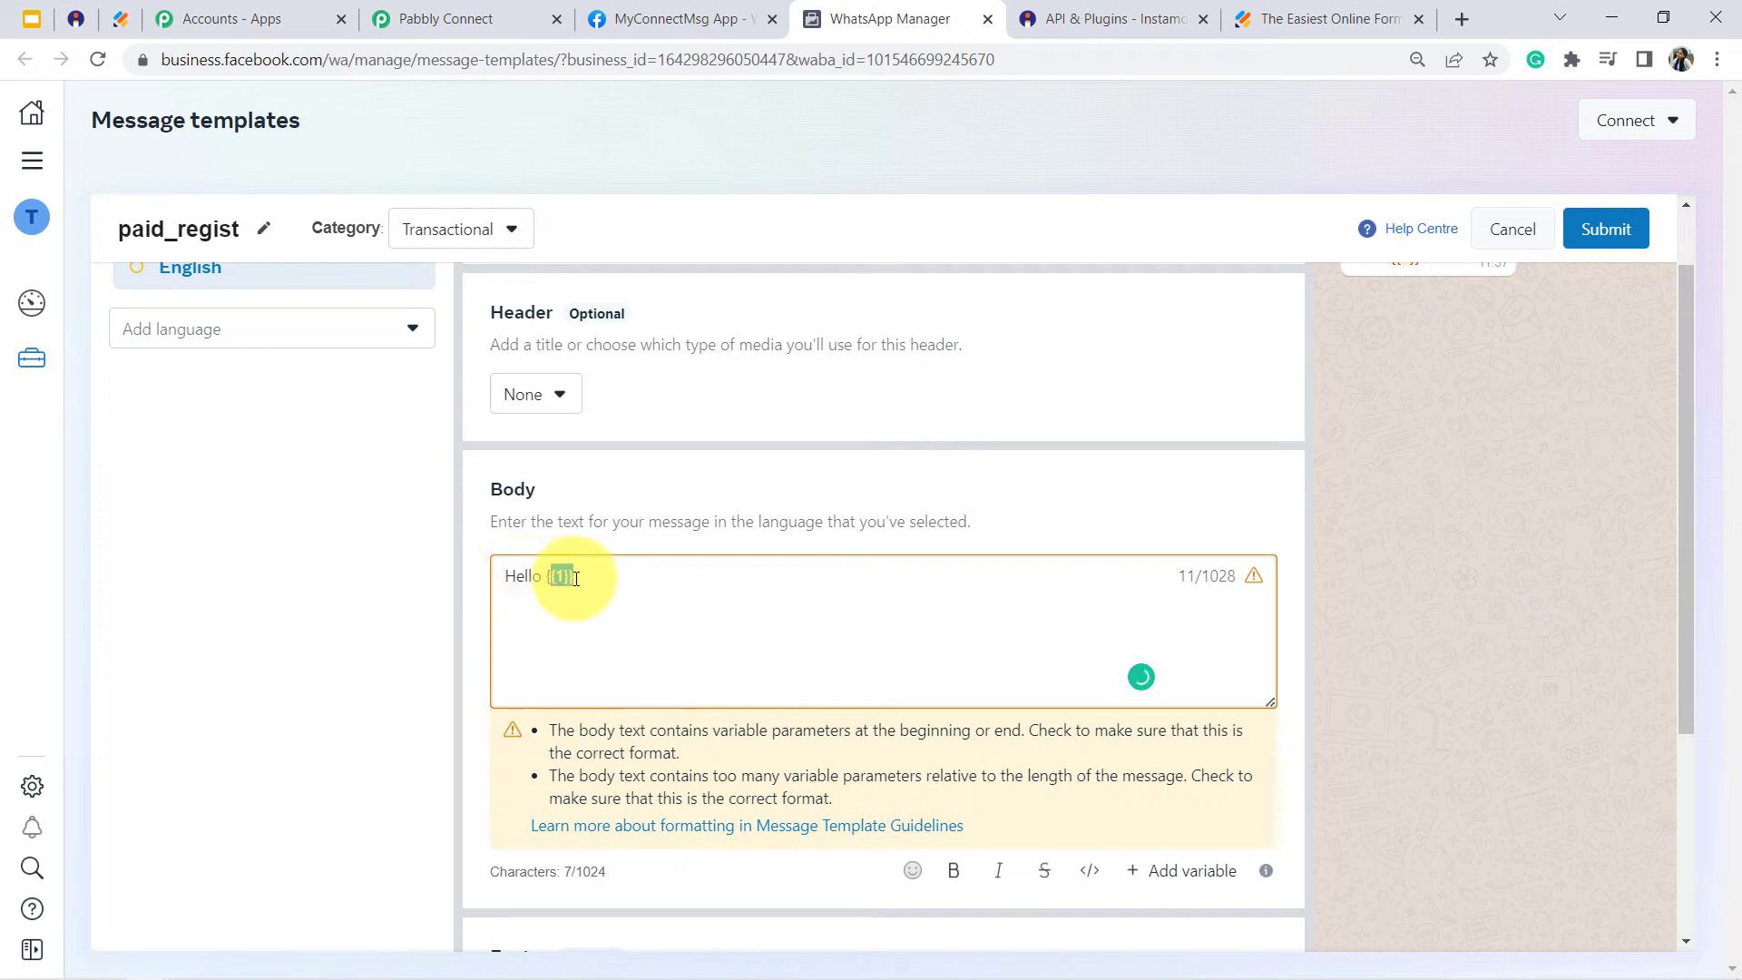
left_click(594, 580)
type(",")
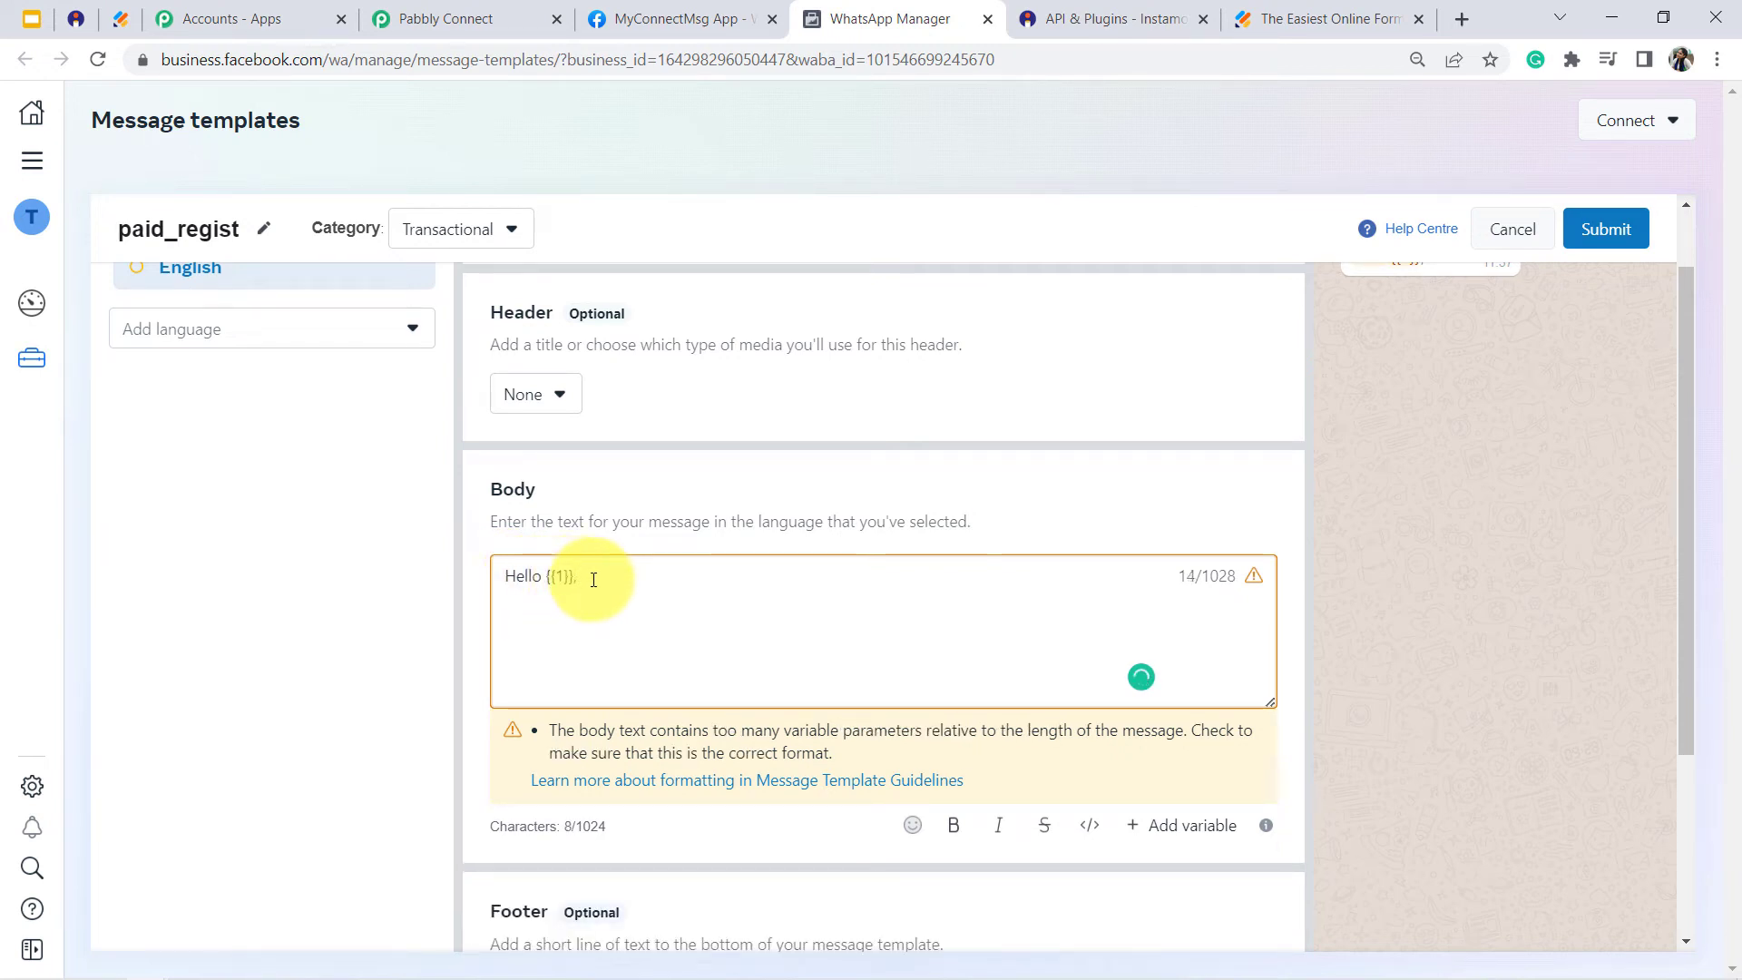
type("Thank yiu")
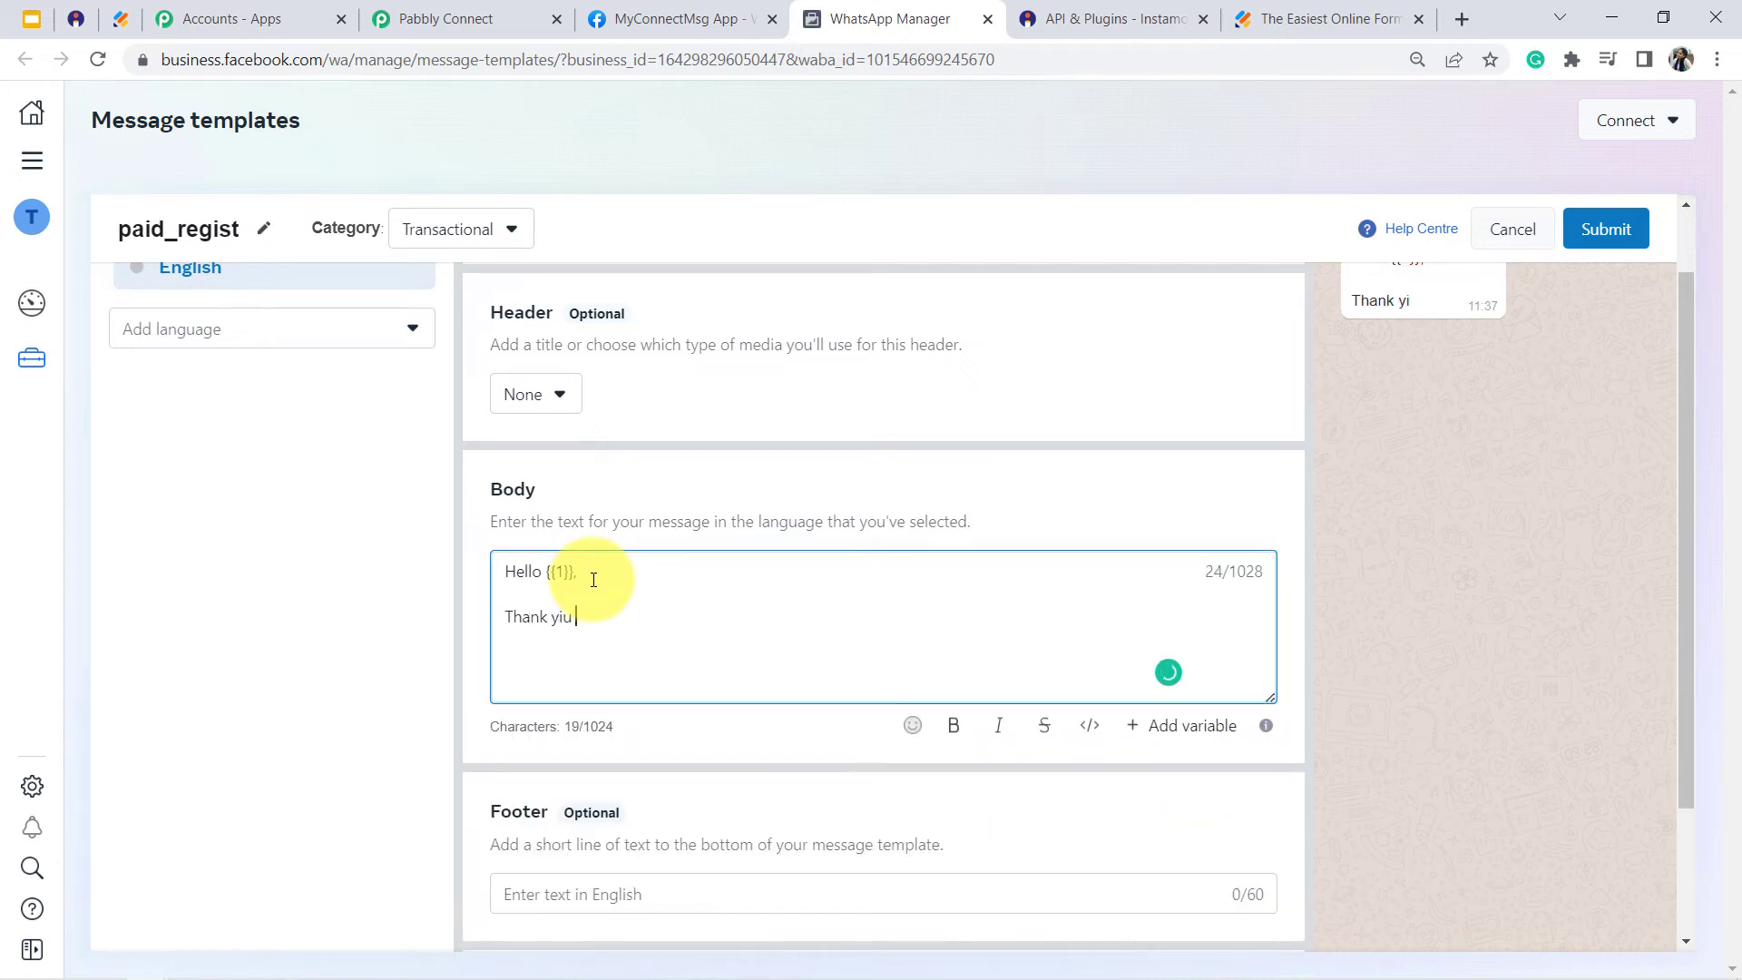
type("ou for regi")
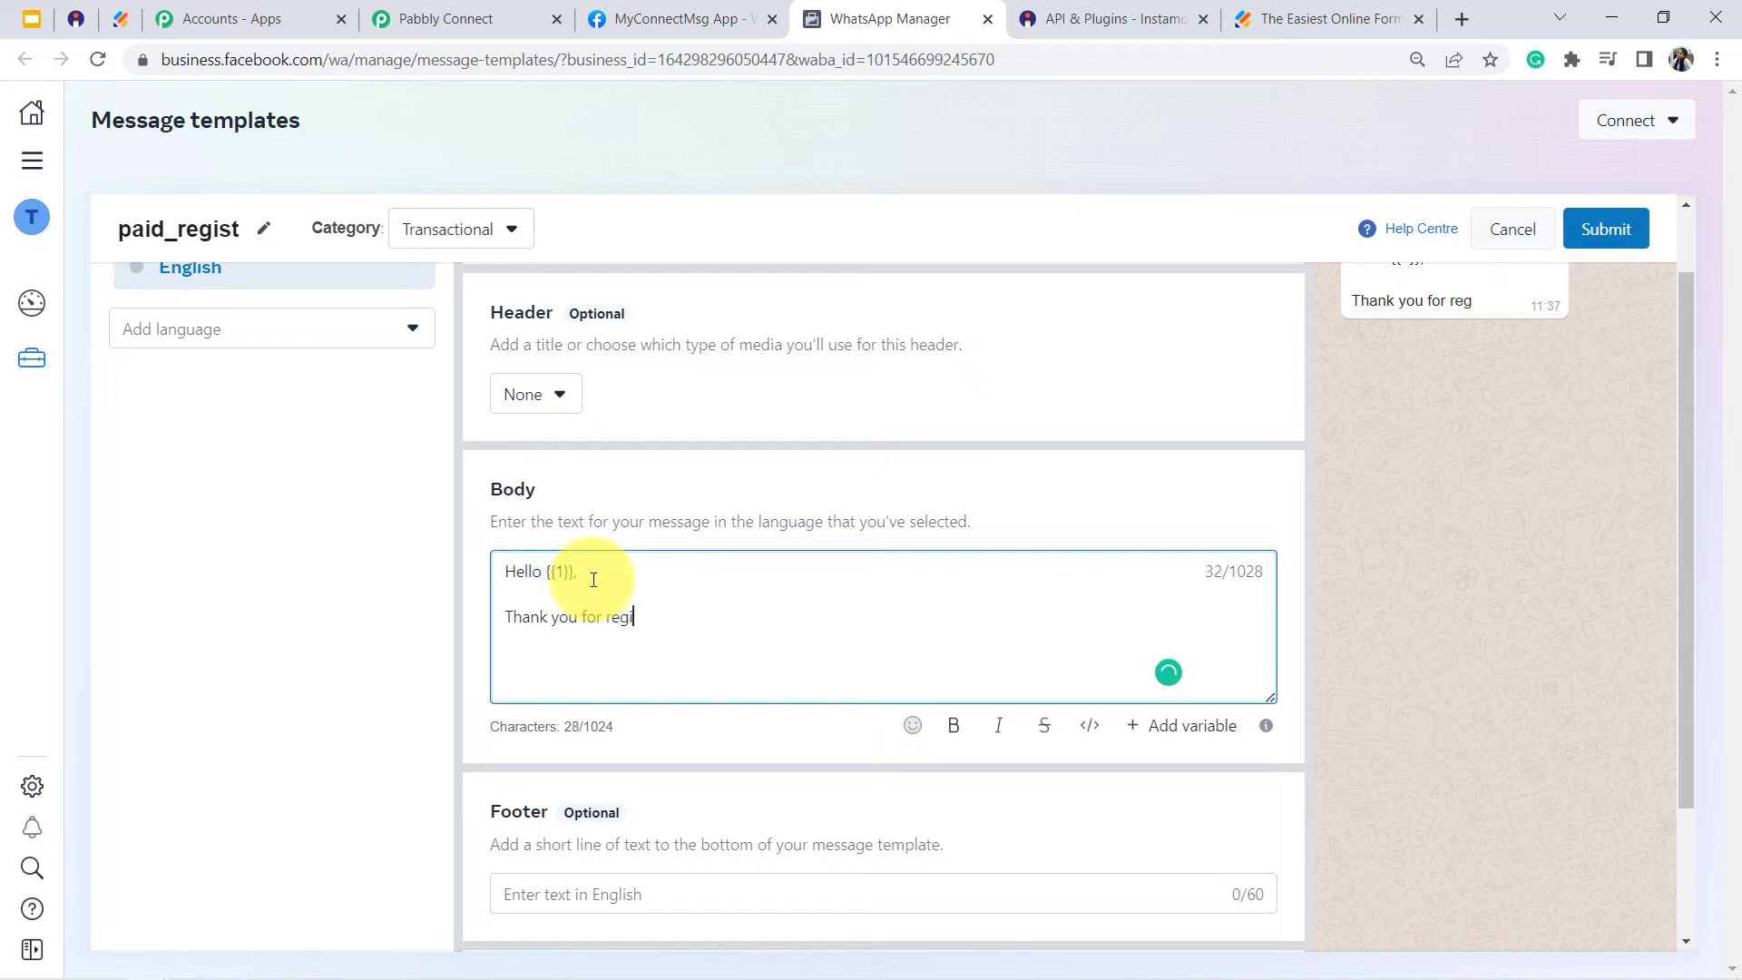
type("stration")
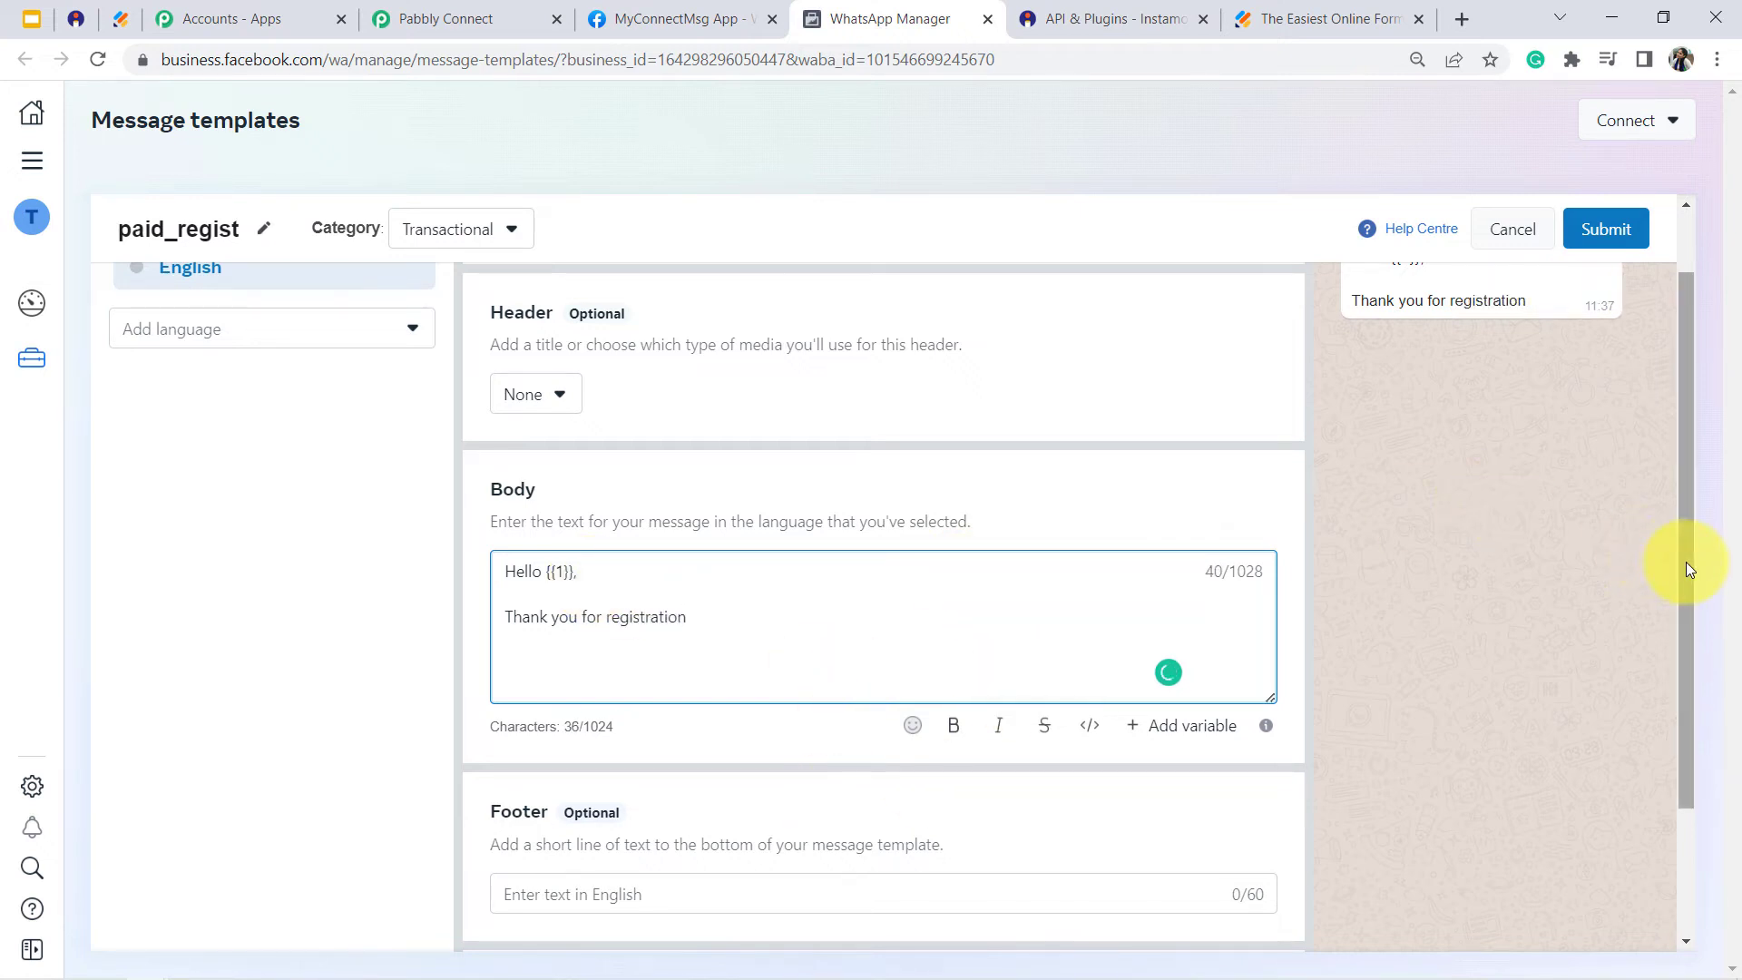
- Examine the message preview and the optional Header and Footer sections of the paid_regist template
left_click_drag(1686, 563, 1686, 477)
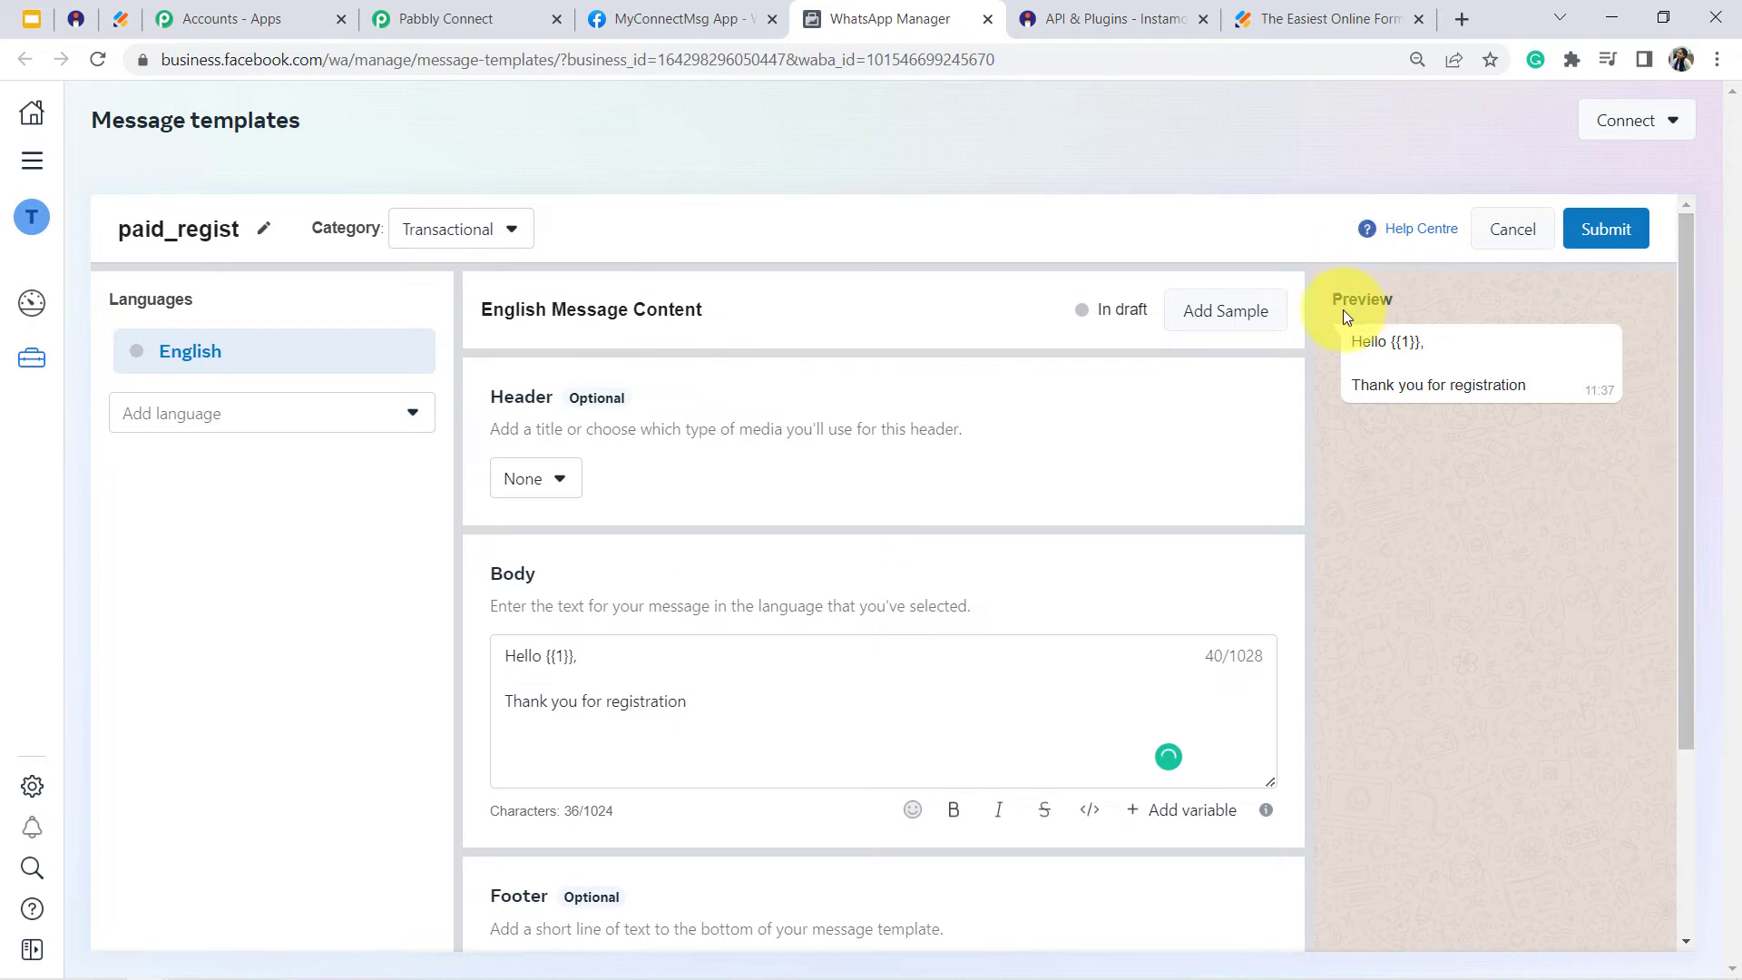
left_click_drag(1412, 281, 1461, 399)
left_click(1461, 399)
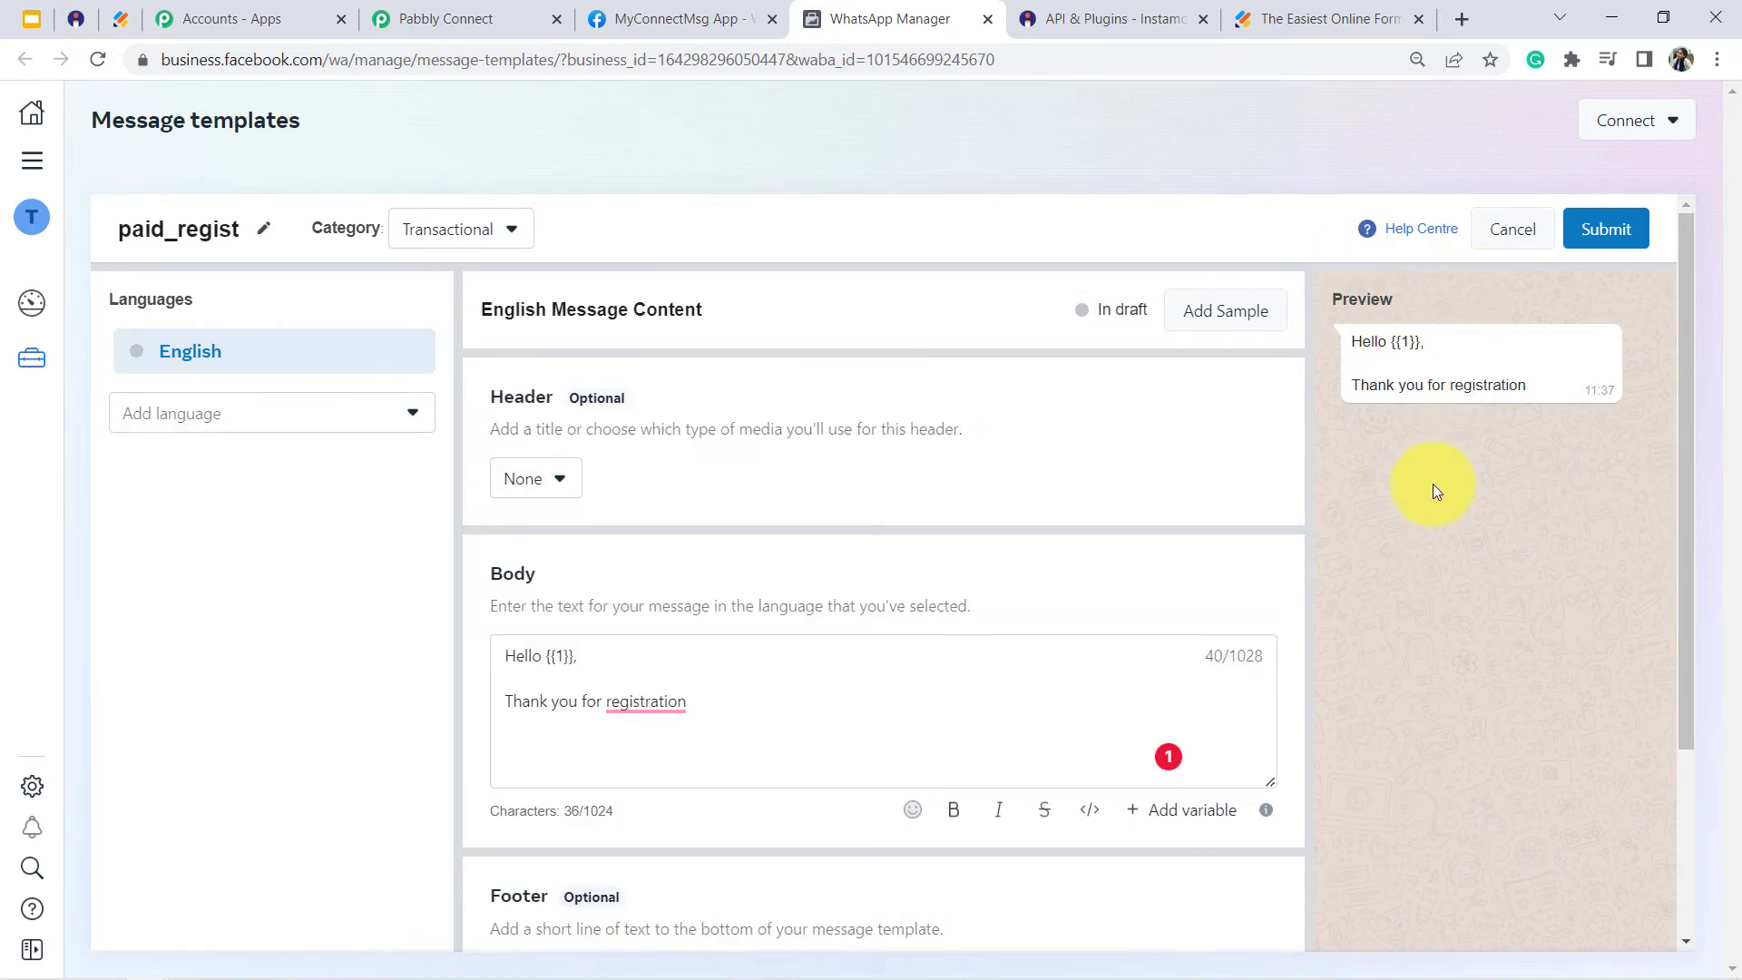
double_click(511, 406)
double_click(527, 918)
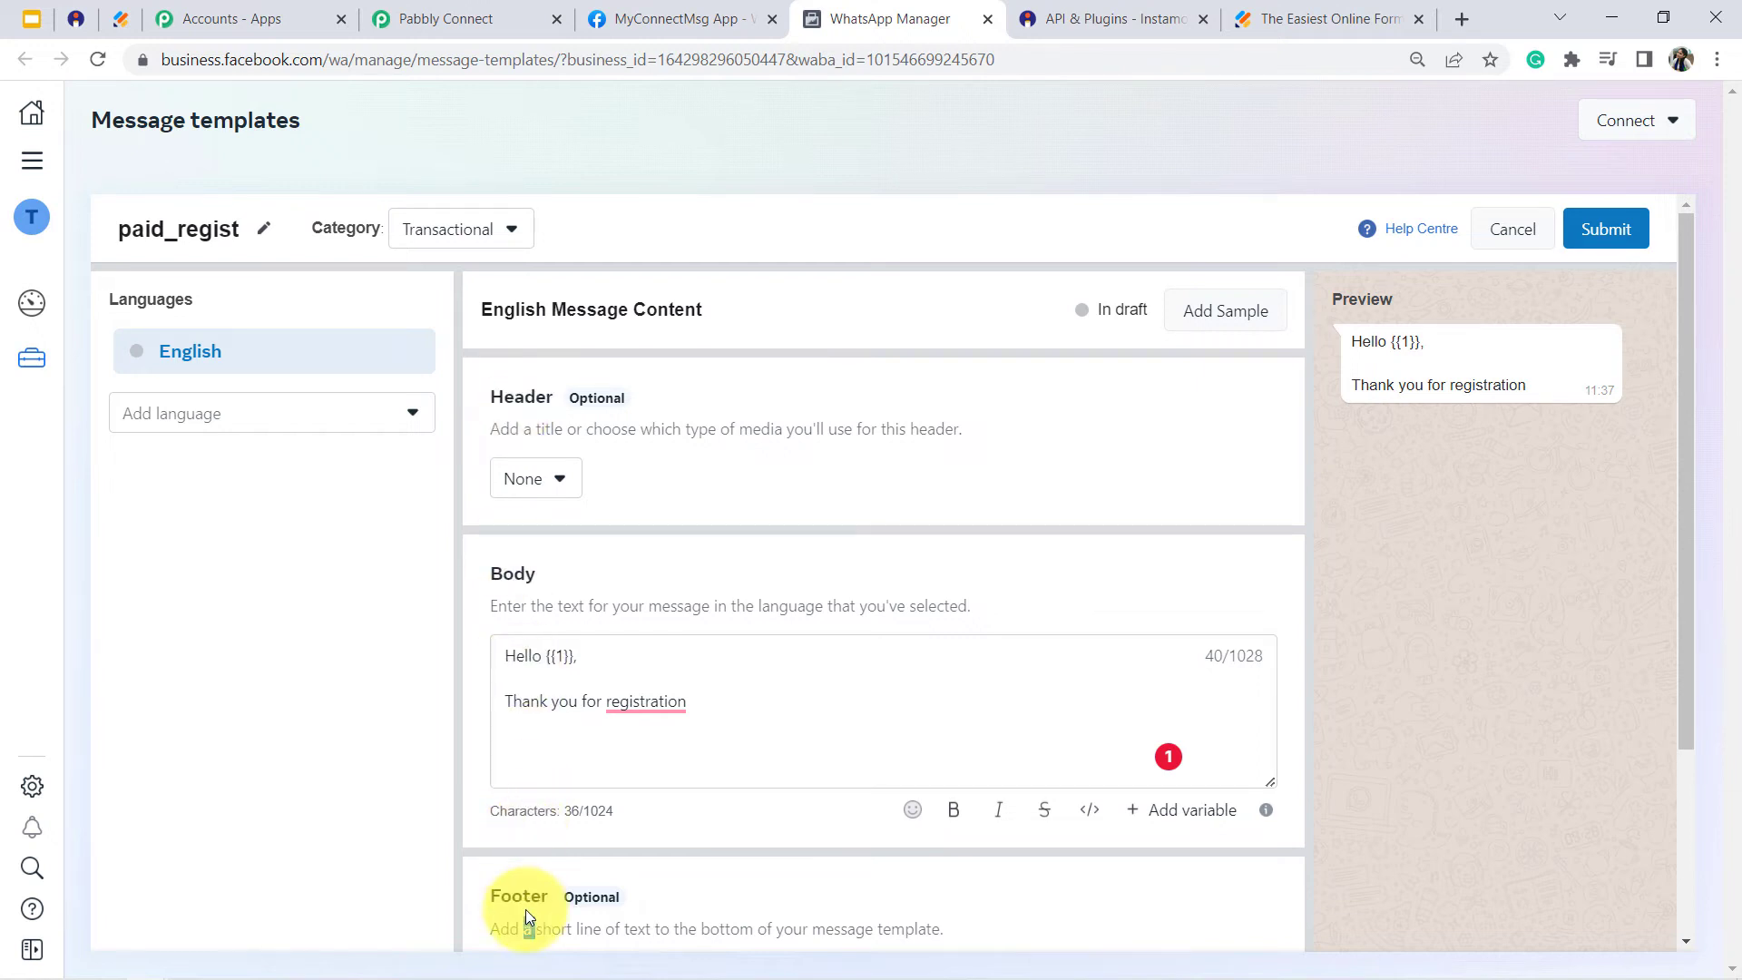
scroll(1705, 682, "down", 1)
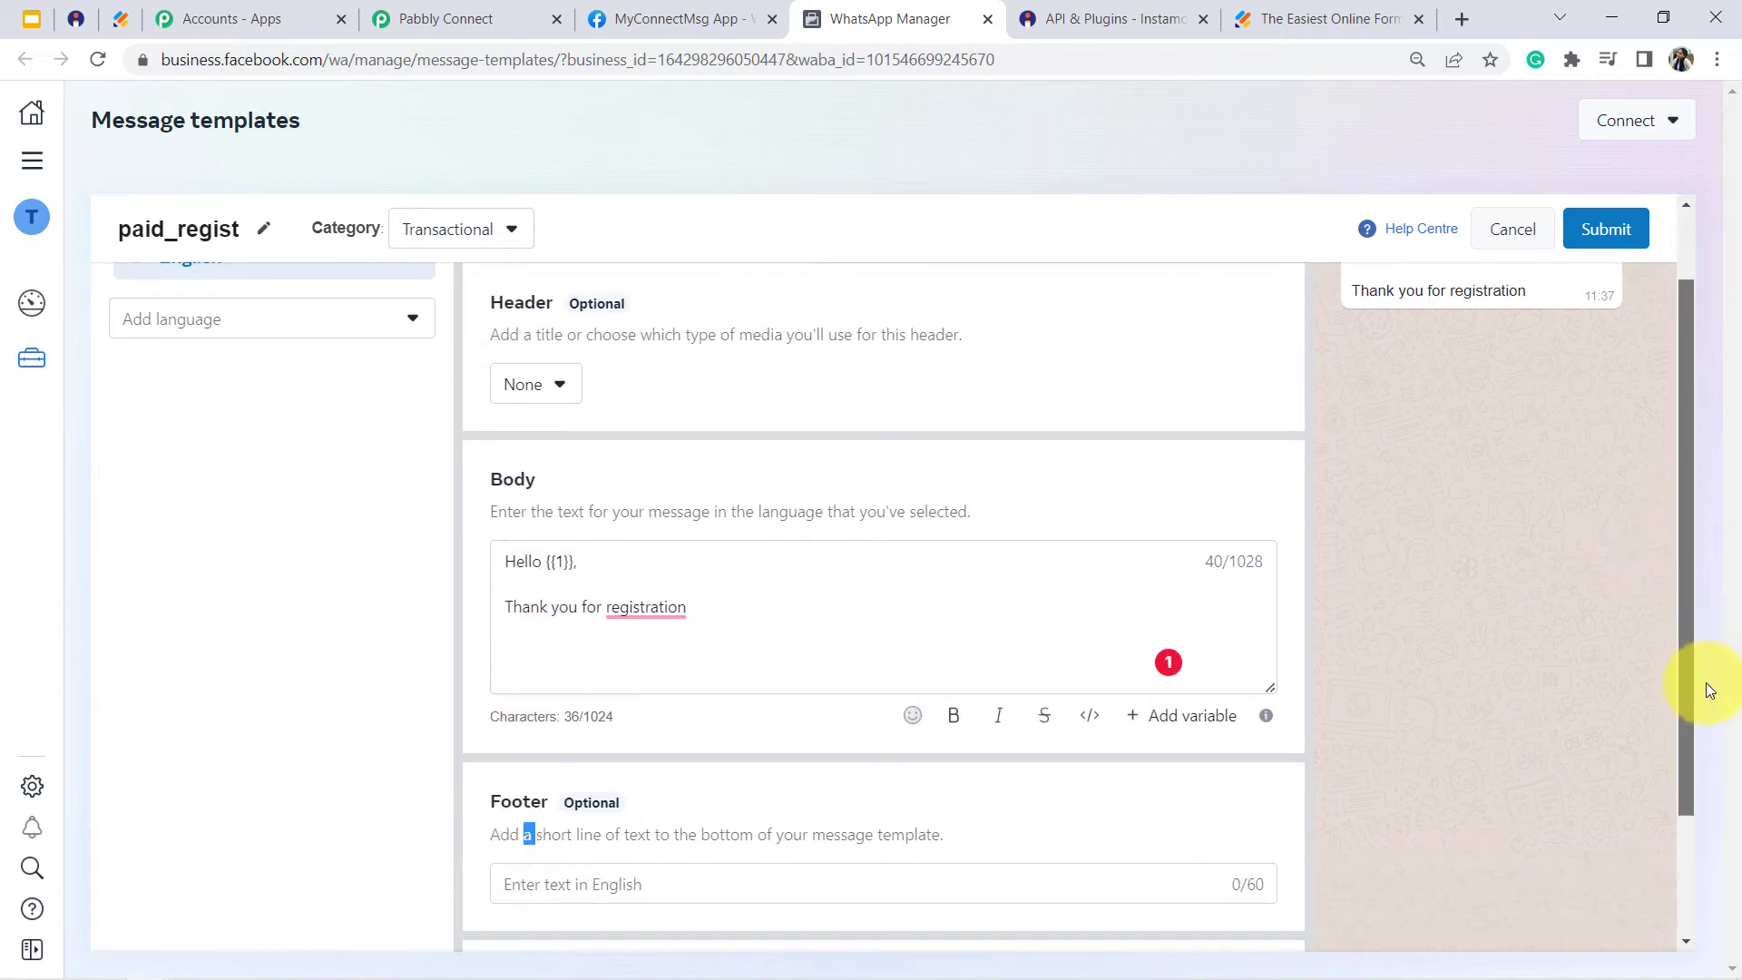
left_click_drag(1705, 682, 1708, 791)
scroll(1681, 497, "up", 3)
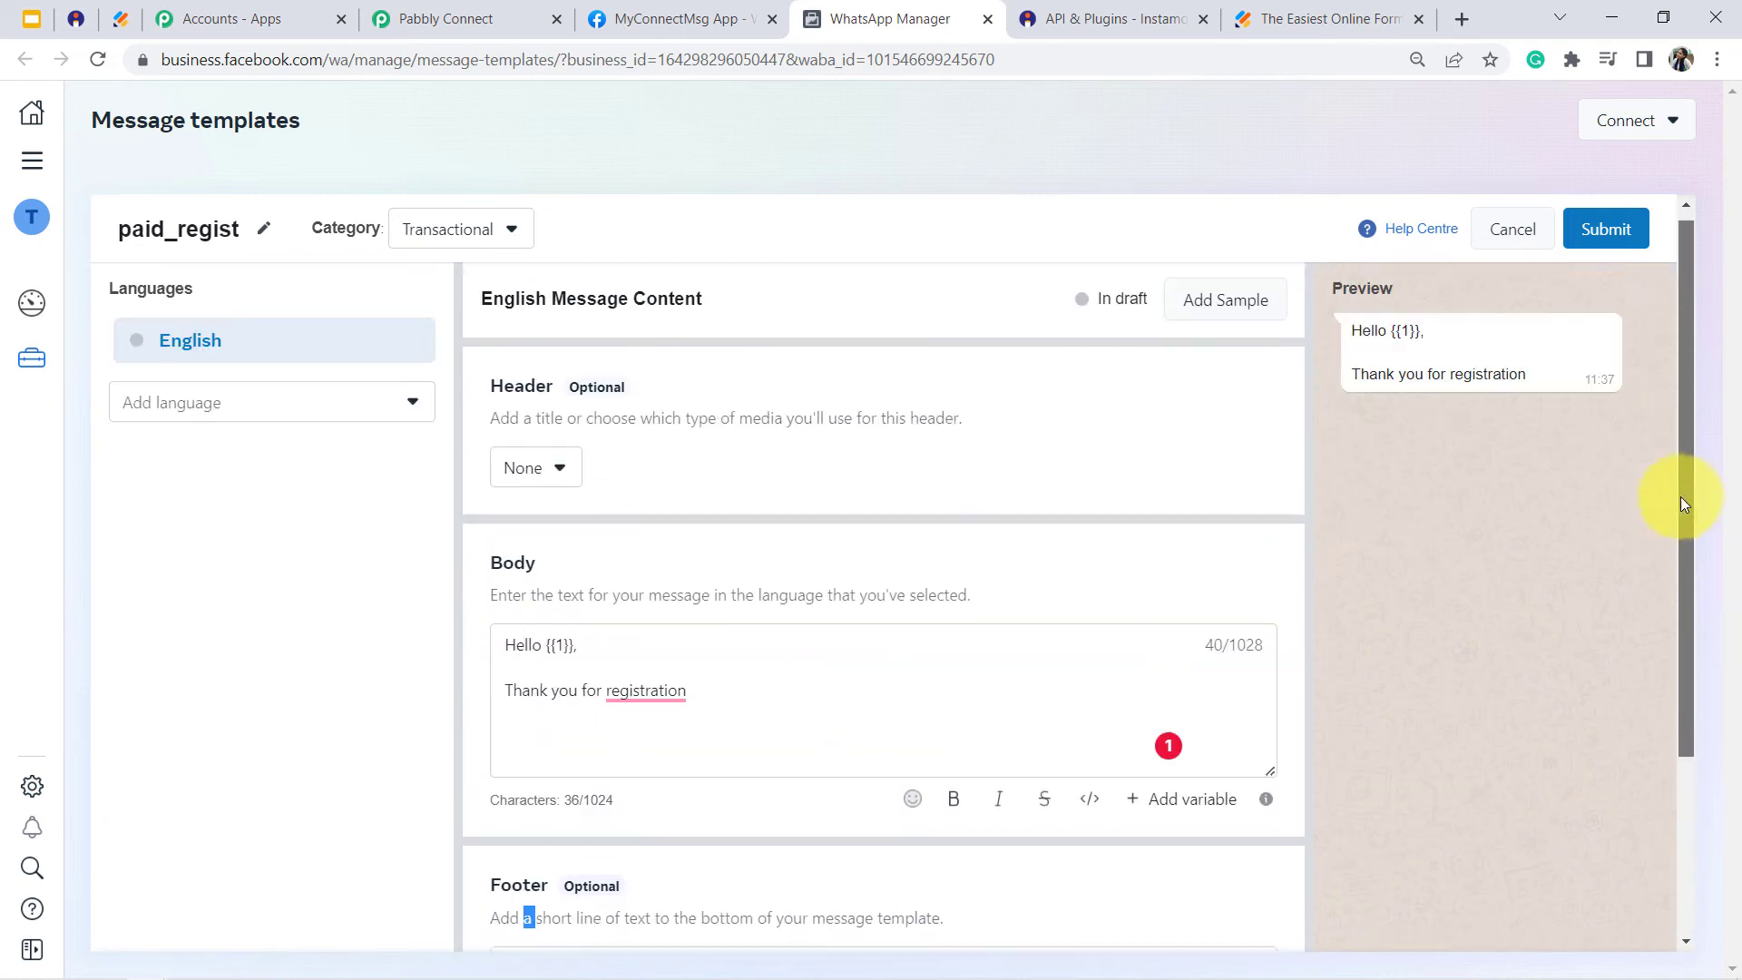
- Set the template's header to Media and choose Image as the media type
left_click(531, 481)
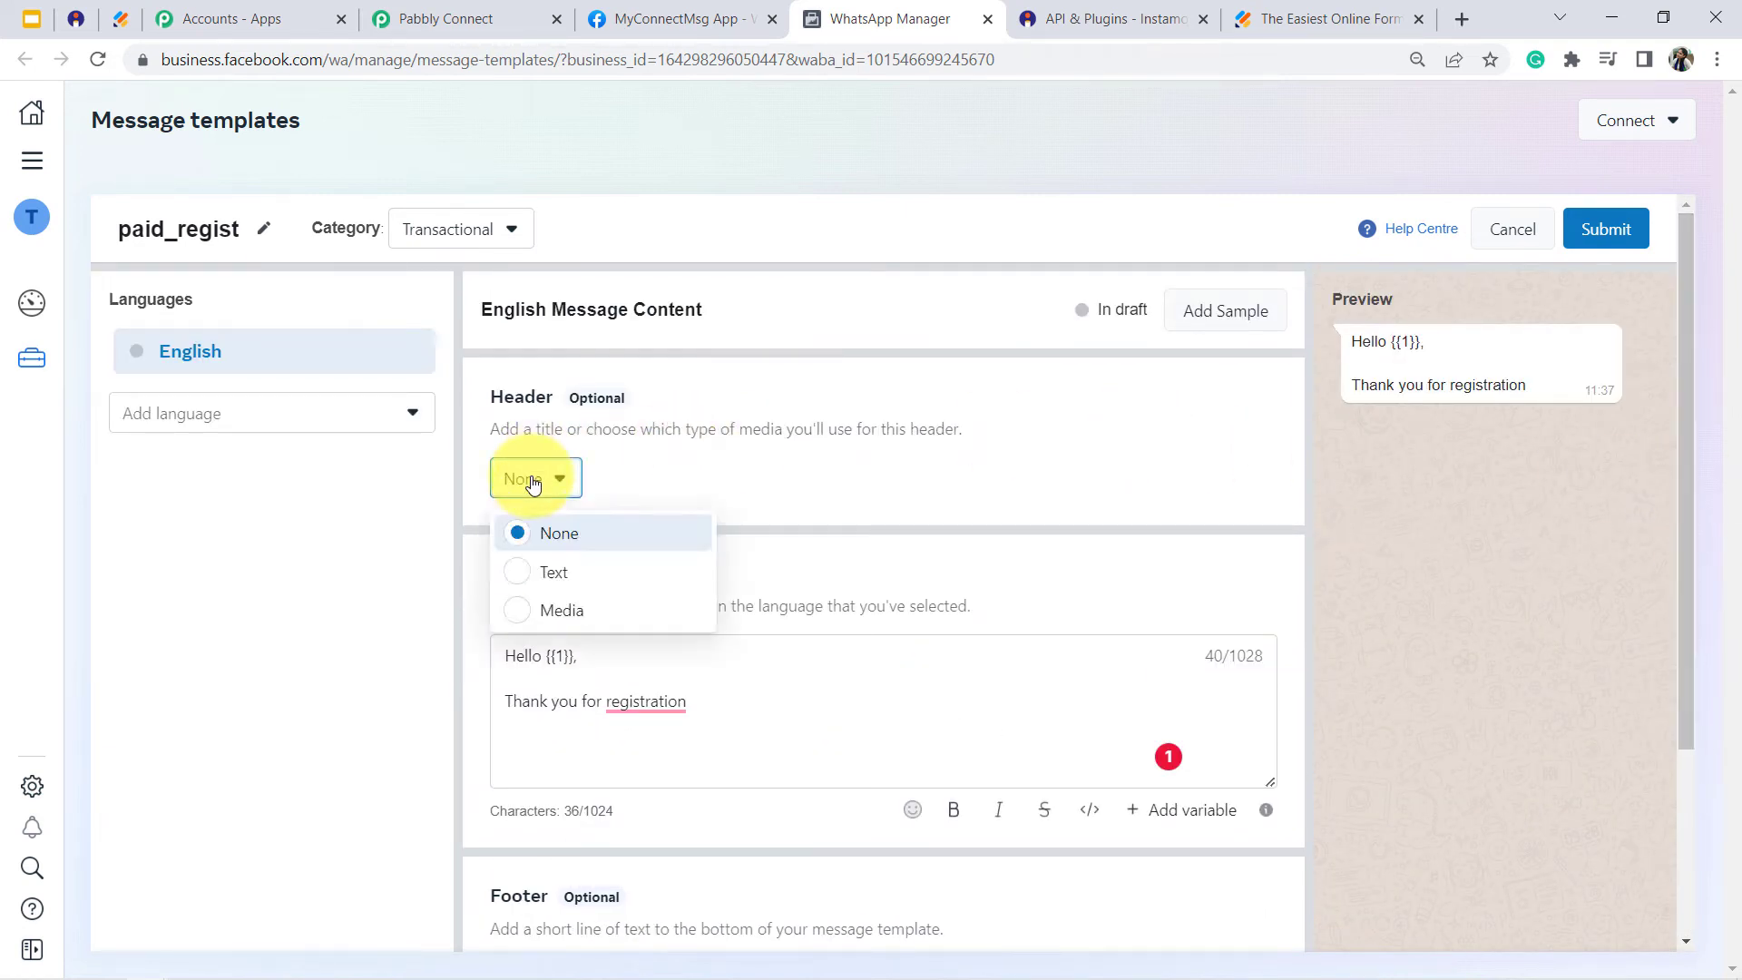
left_click(553, 582)
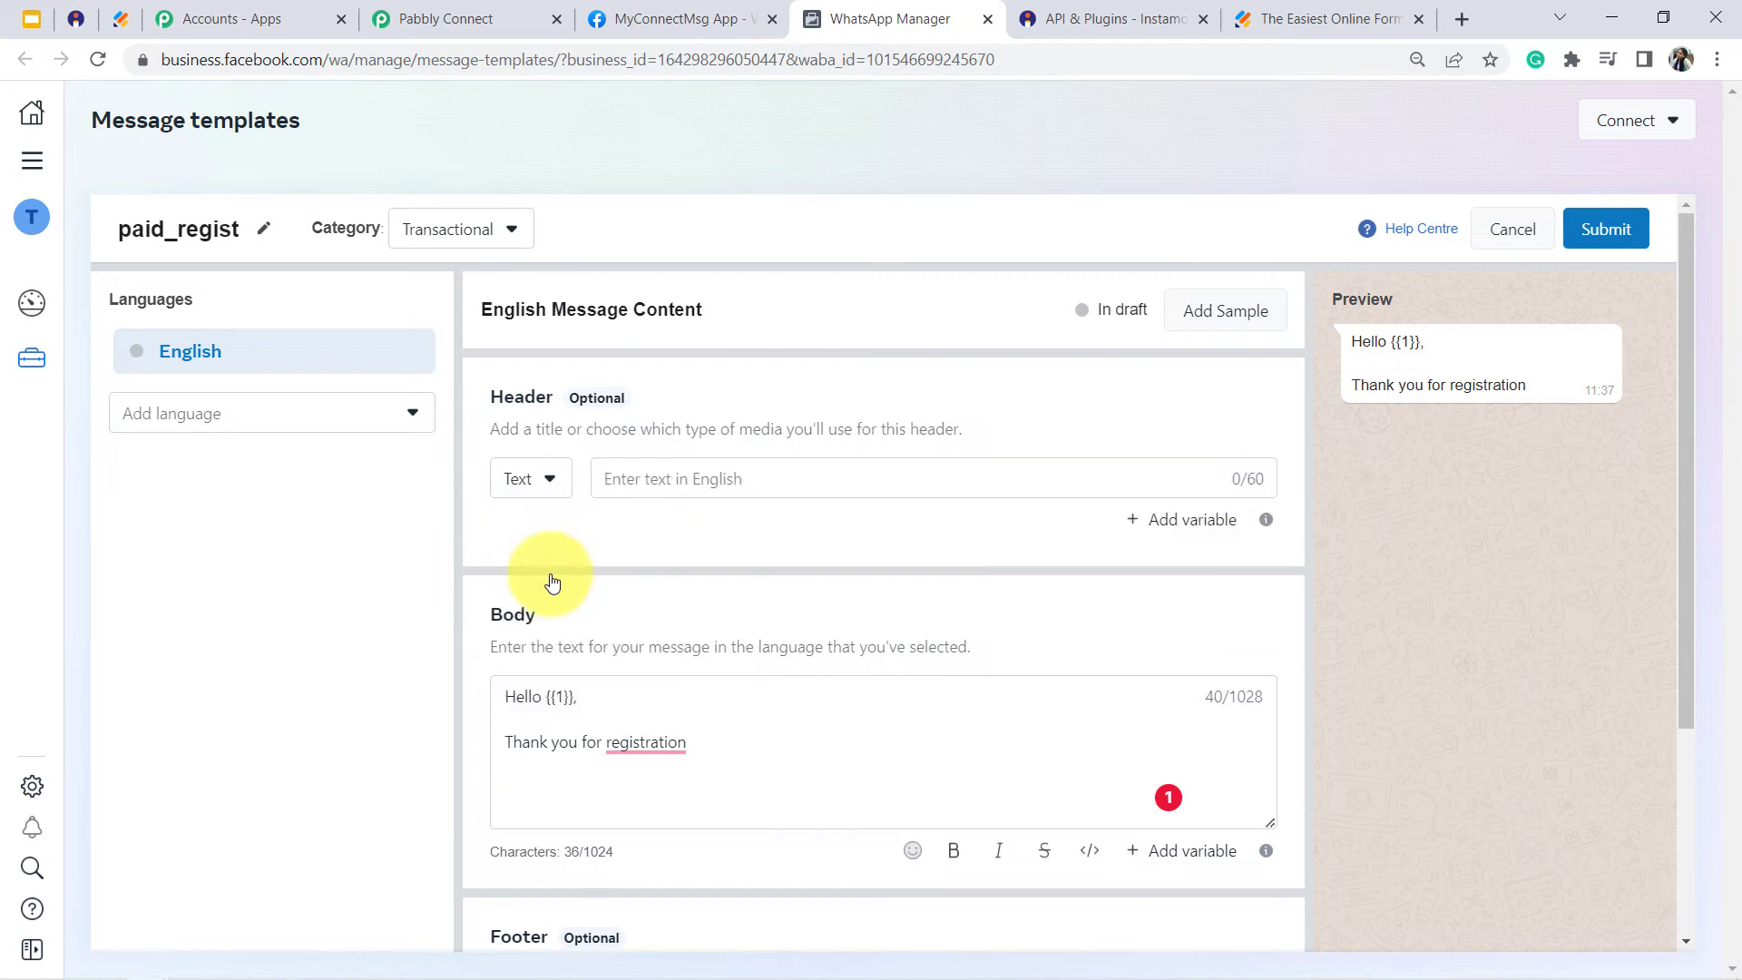
left_click(530, 479)
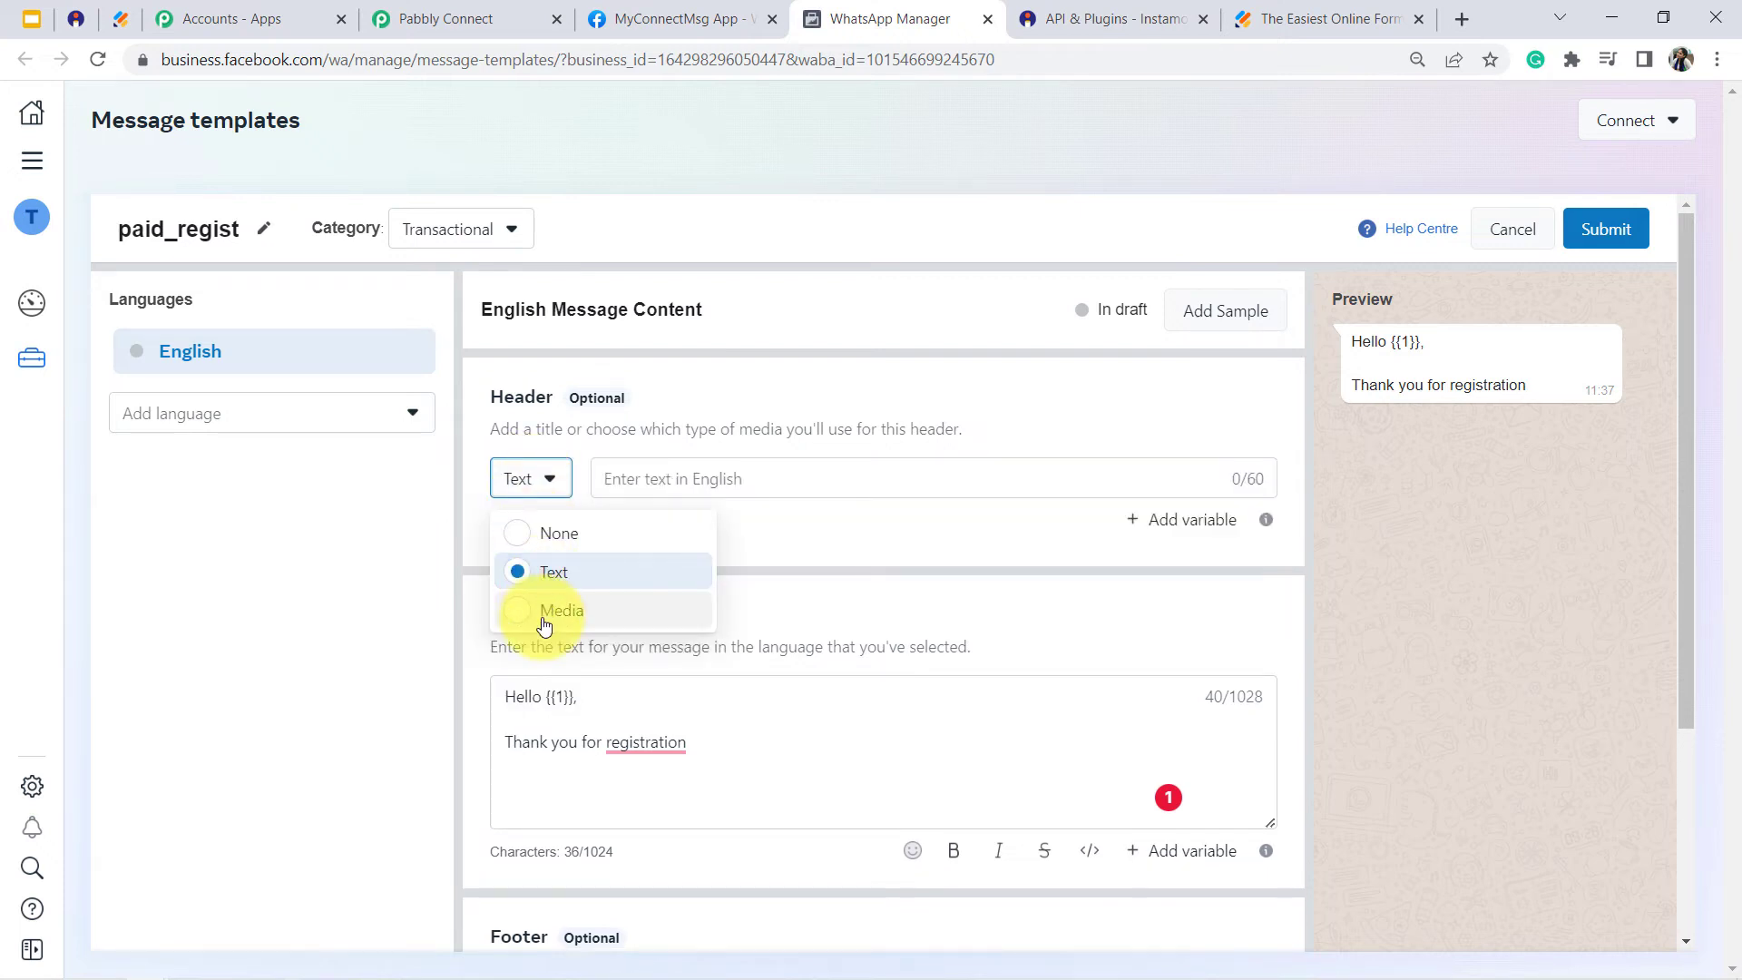
left_click(542, 608)
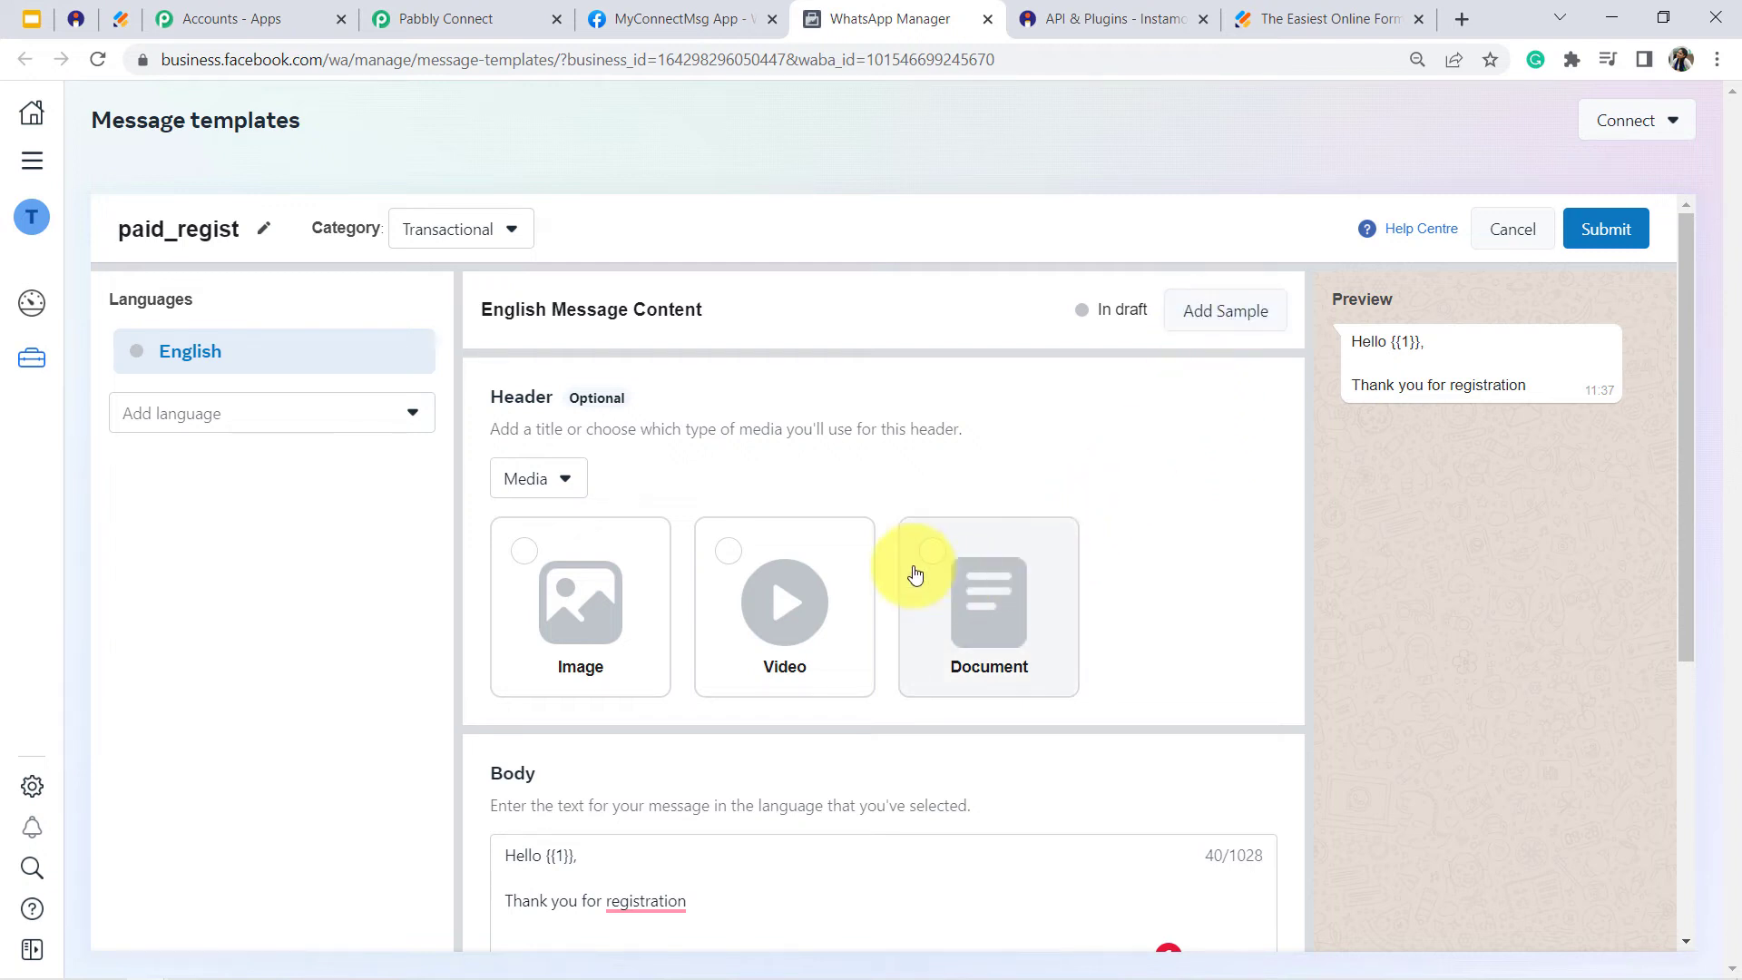
left_click(545, 596)
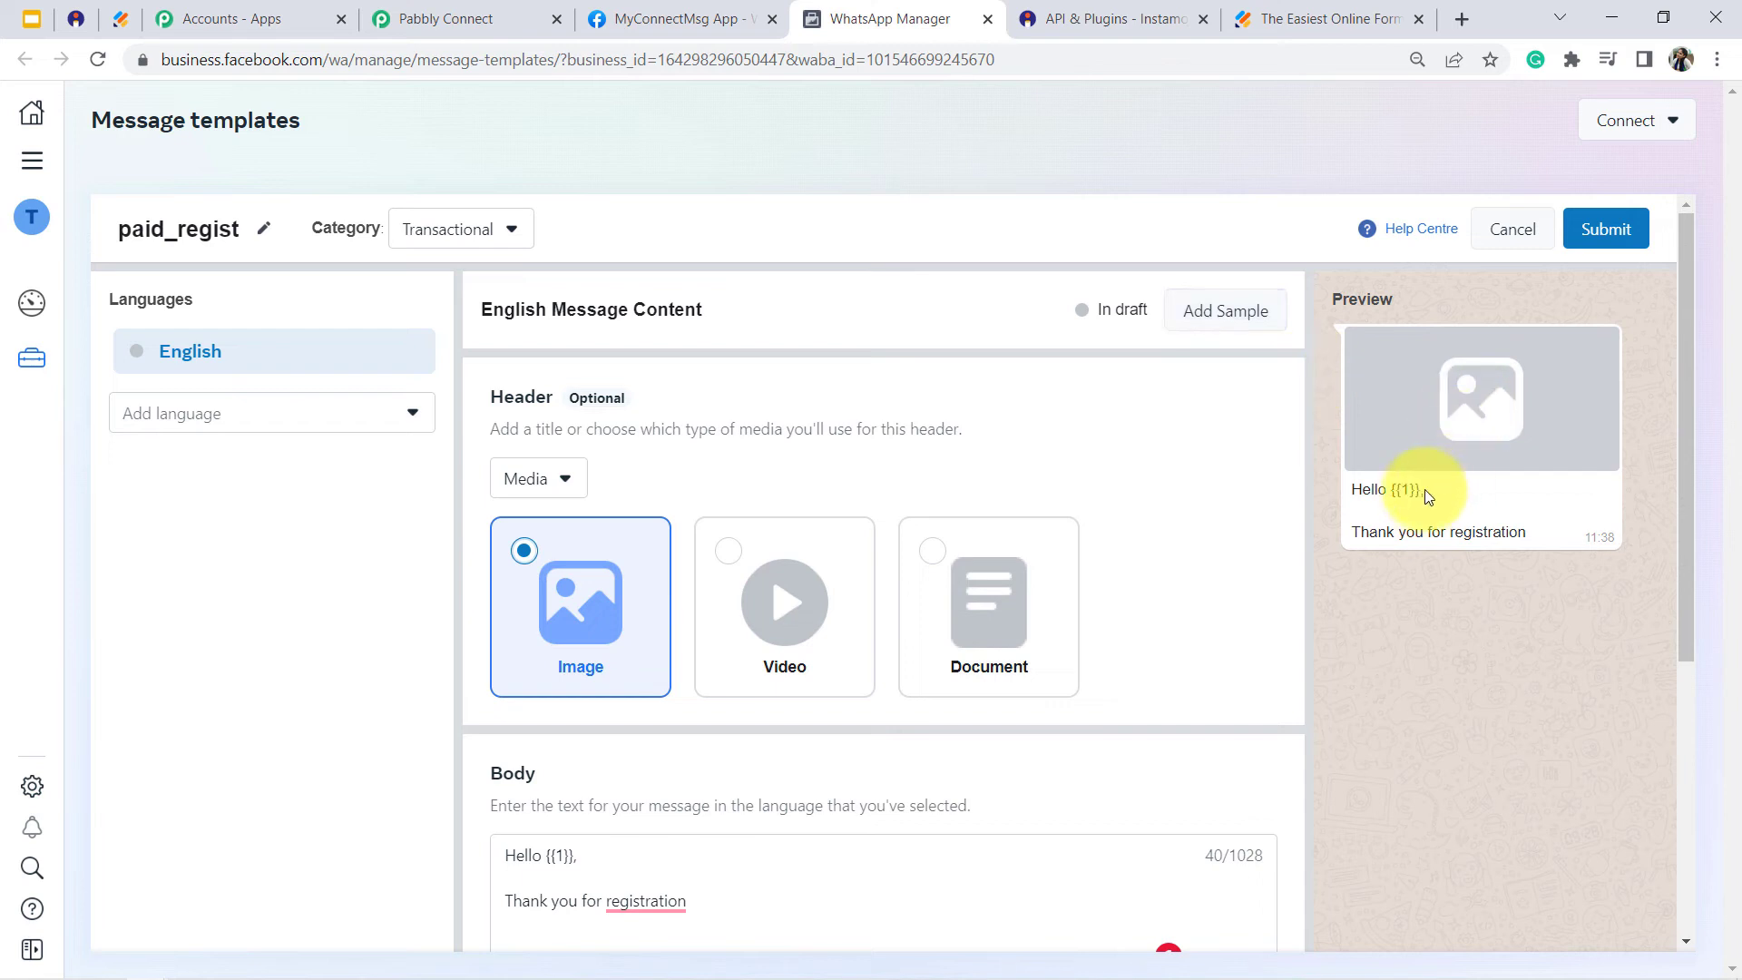
- Enter a sample first name for the body variable {{1}}, close the sample content unsaved, and discard the paid_regist template
left_click_drag(1417, 490, 1397, 490)
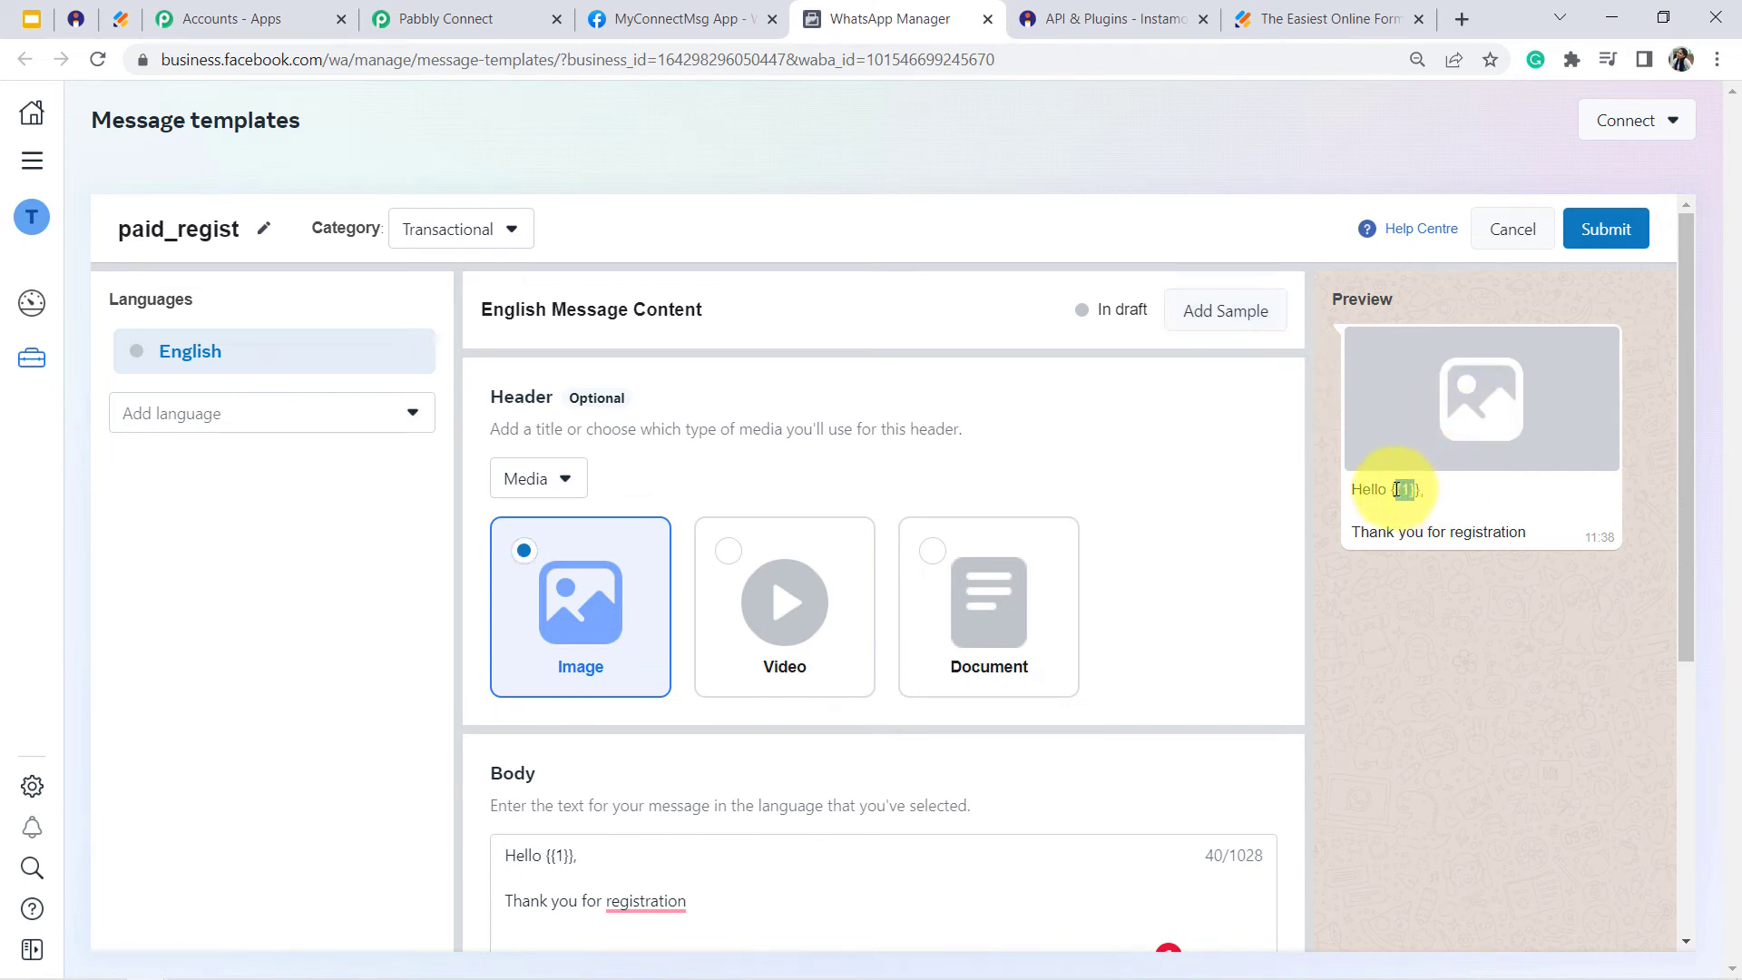
left_click(1226, 311)
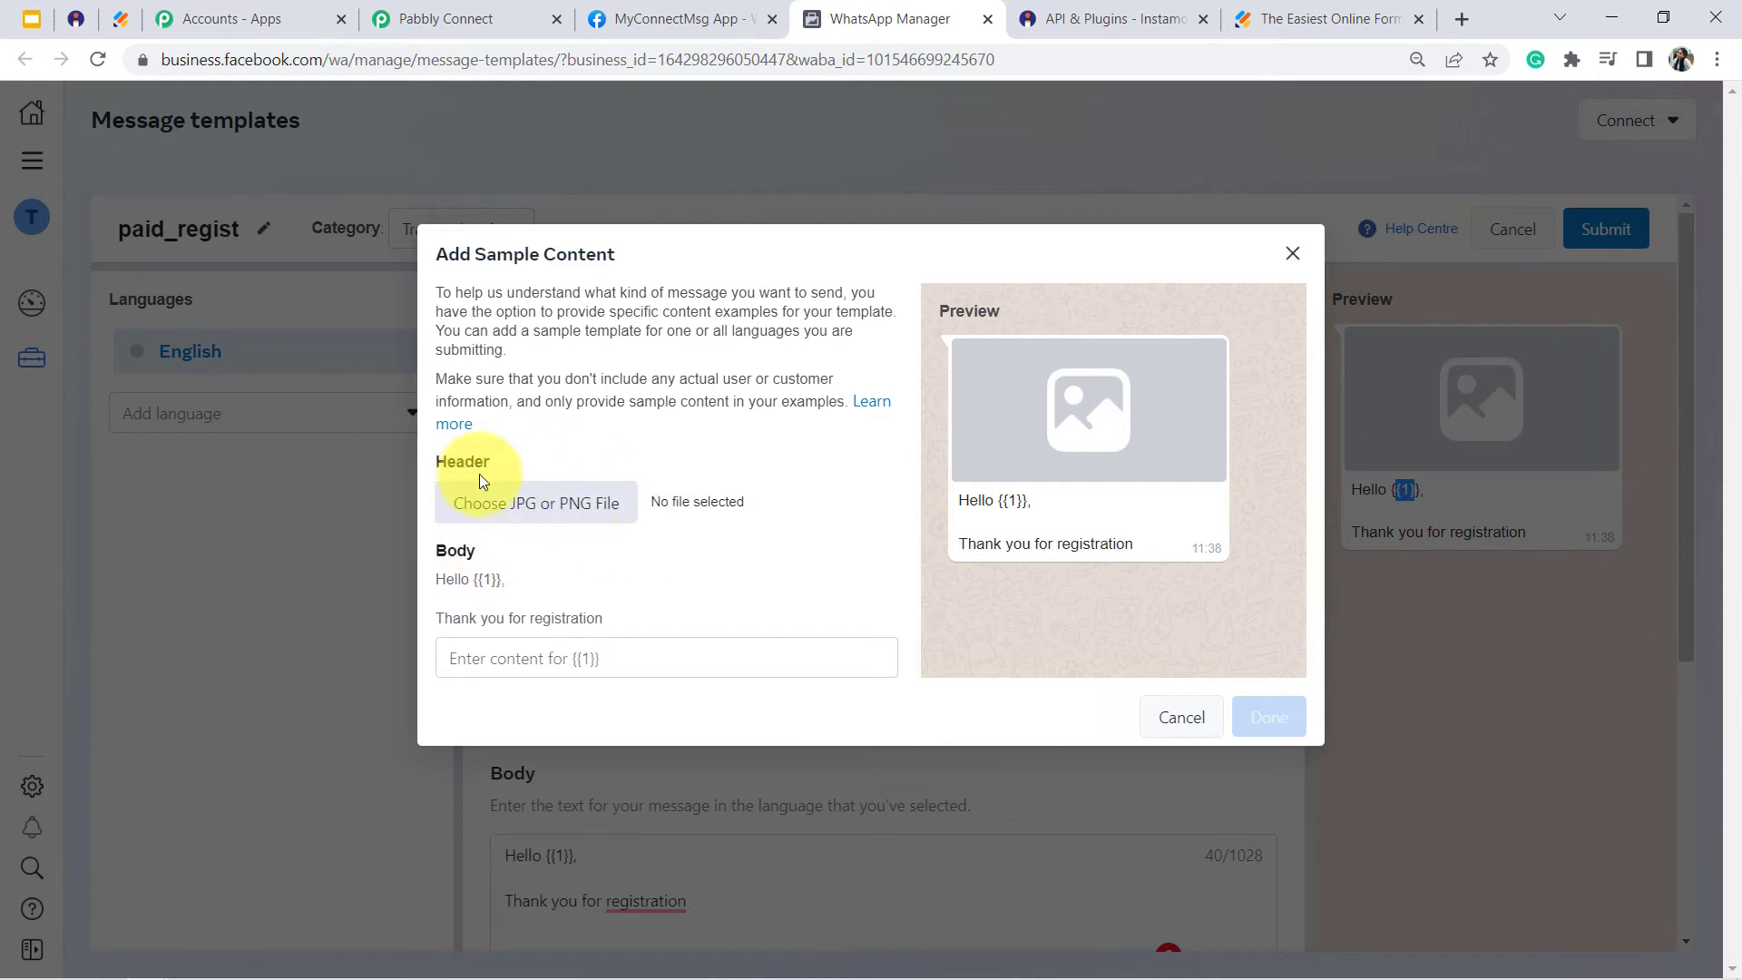
left_click(480, 661)
type("sonam")
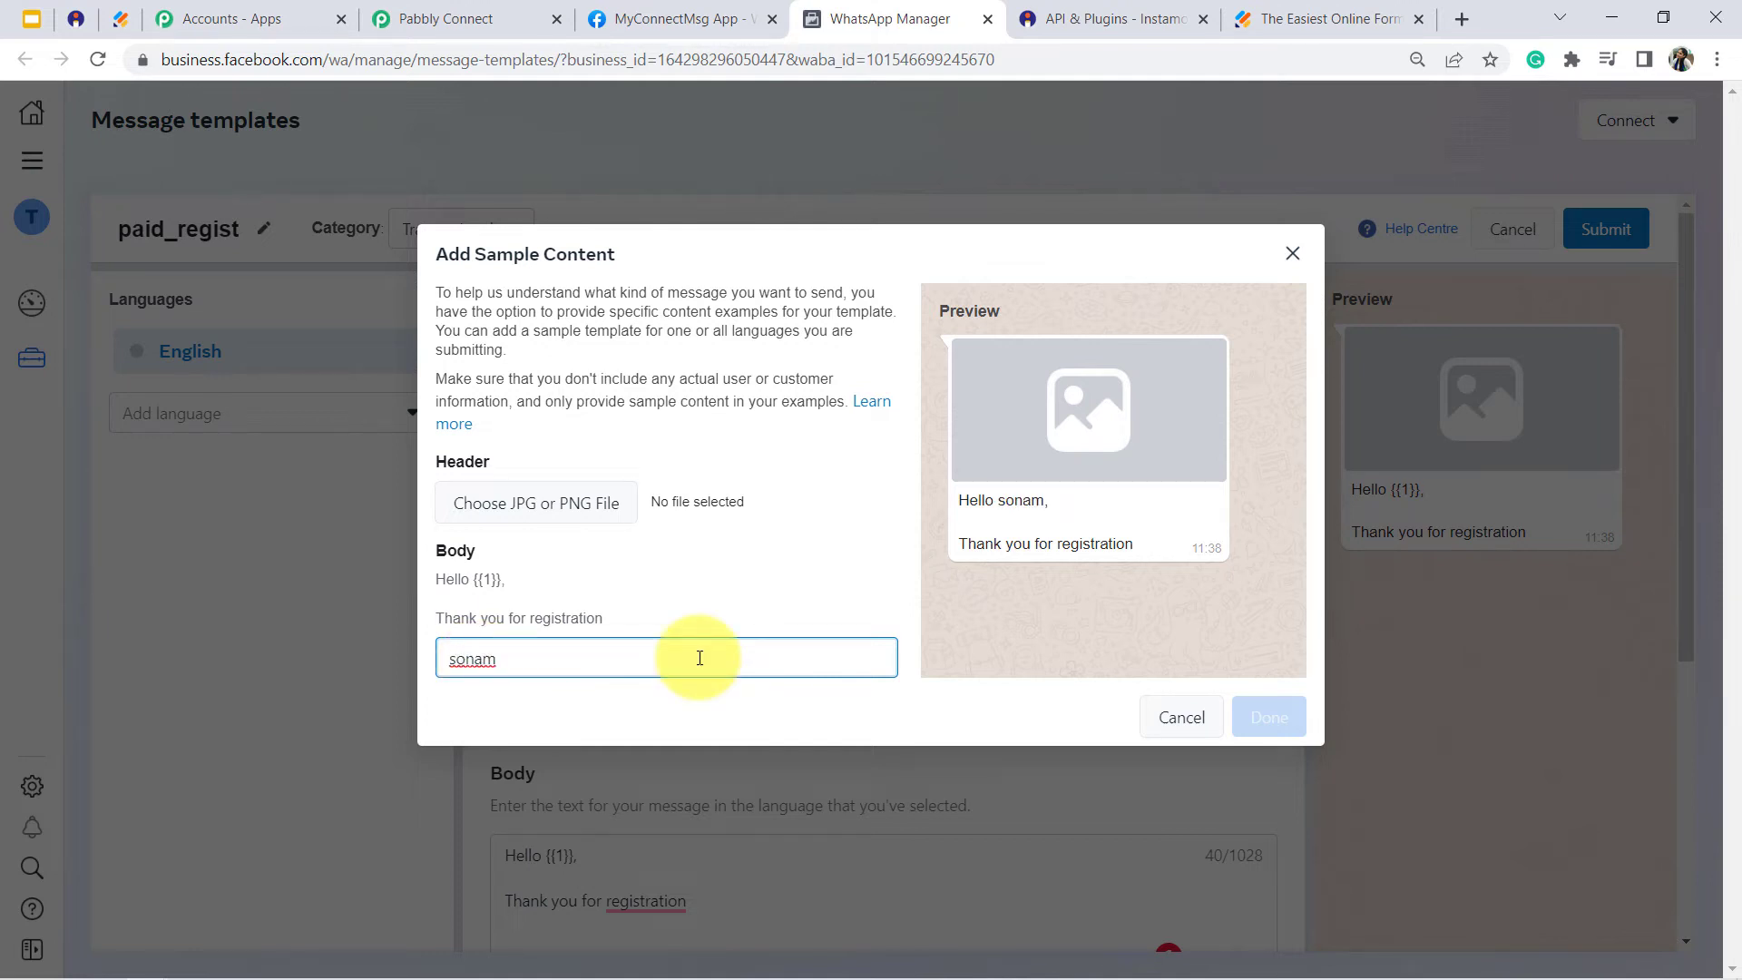
left_click(1293, 253)
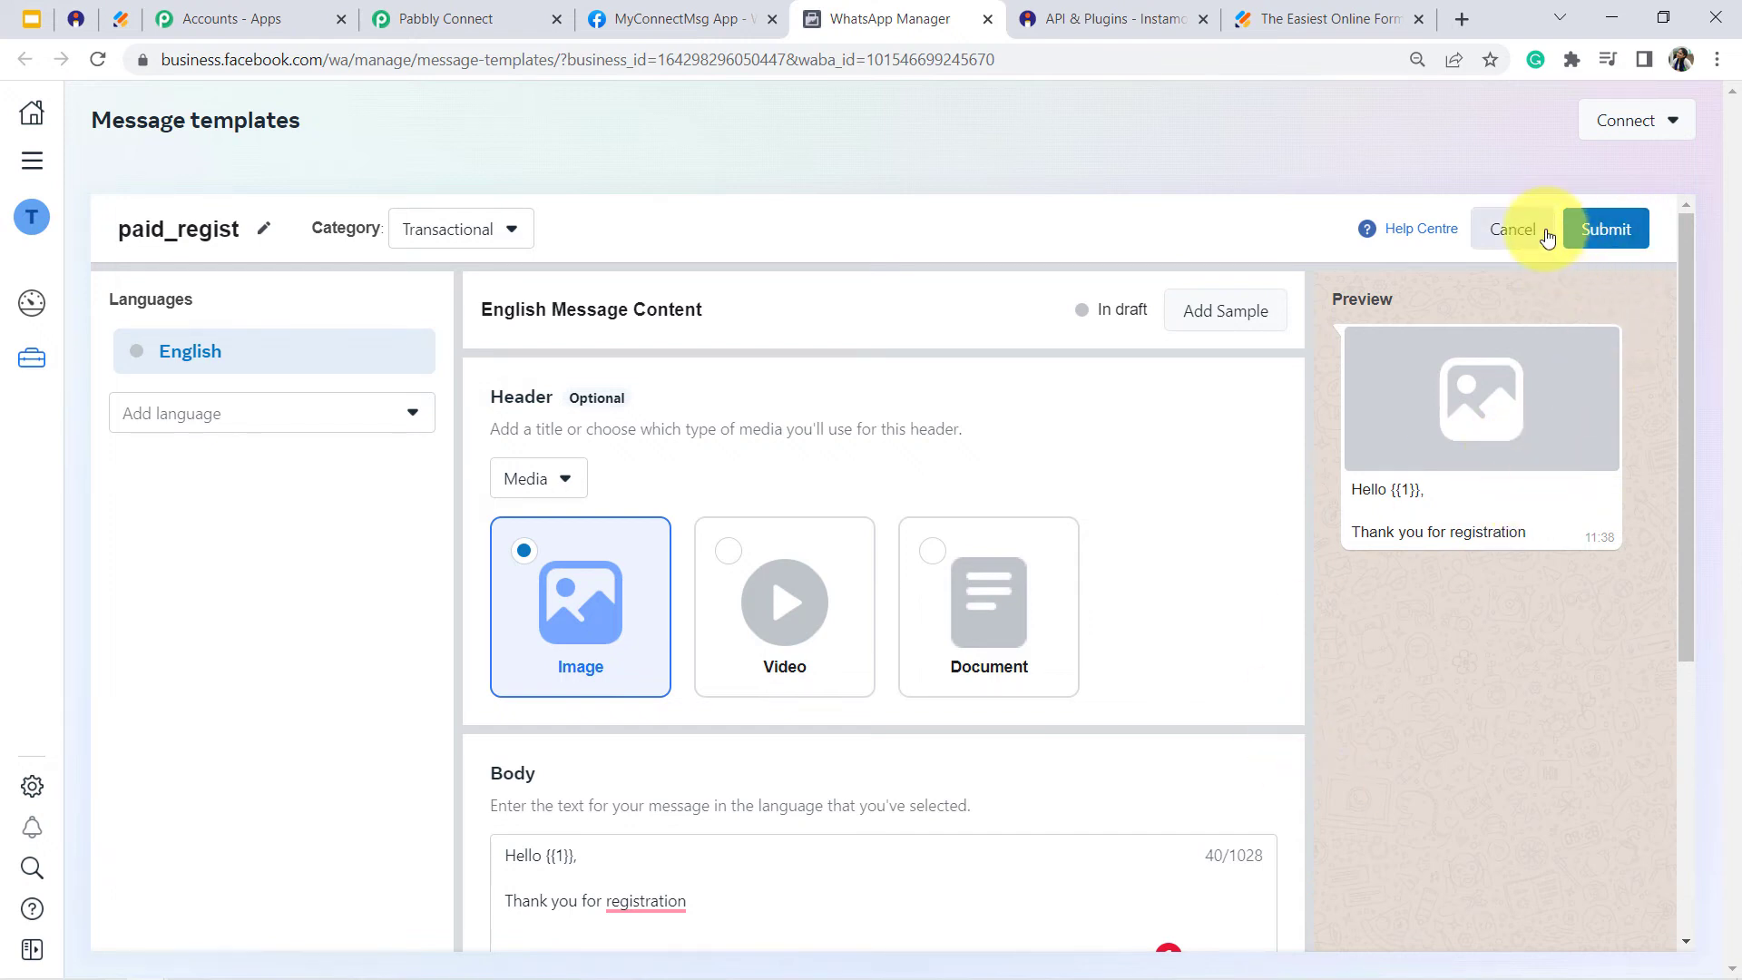
left_click(1508, 232)
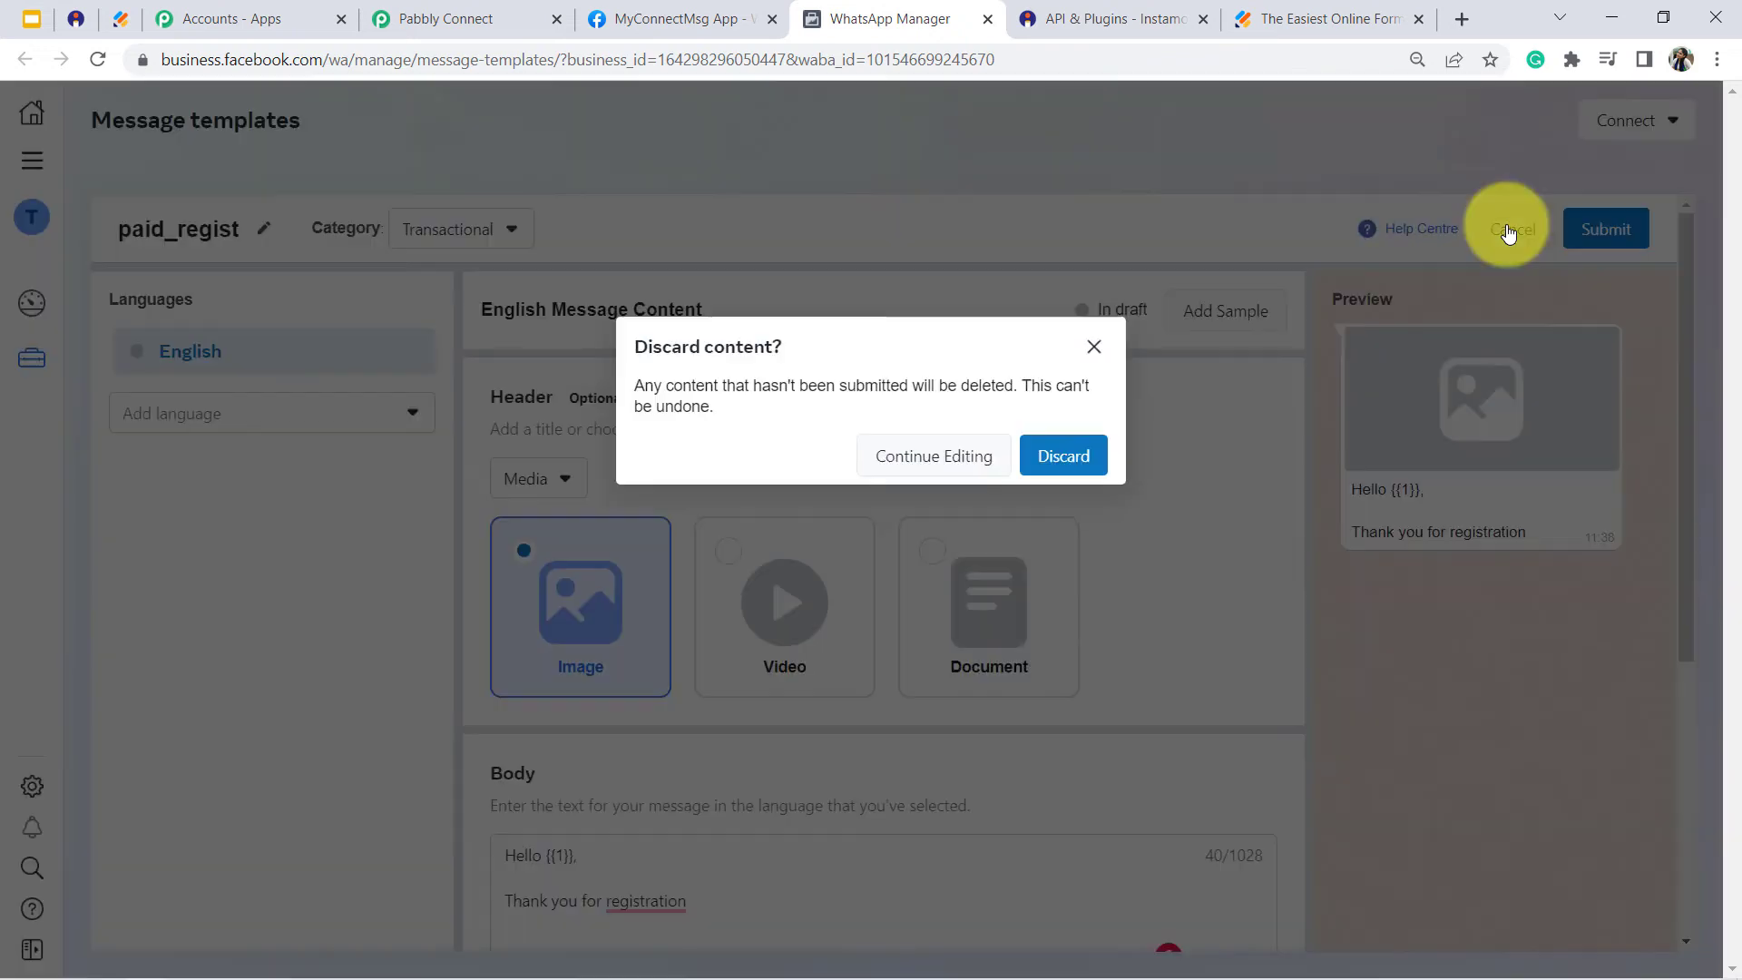
left_click(1070, 449)
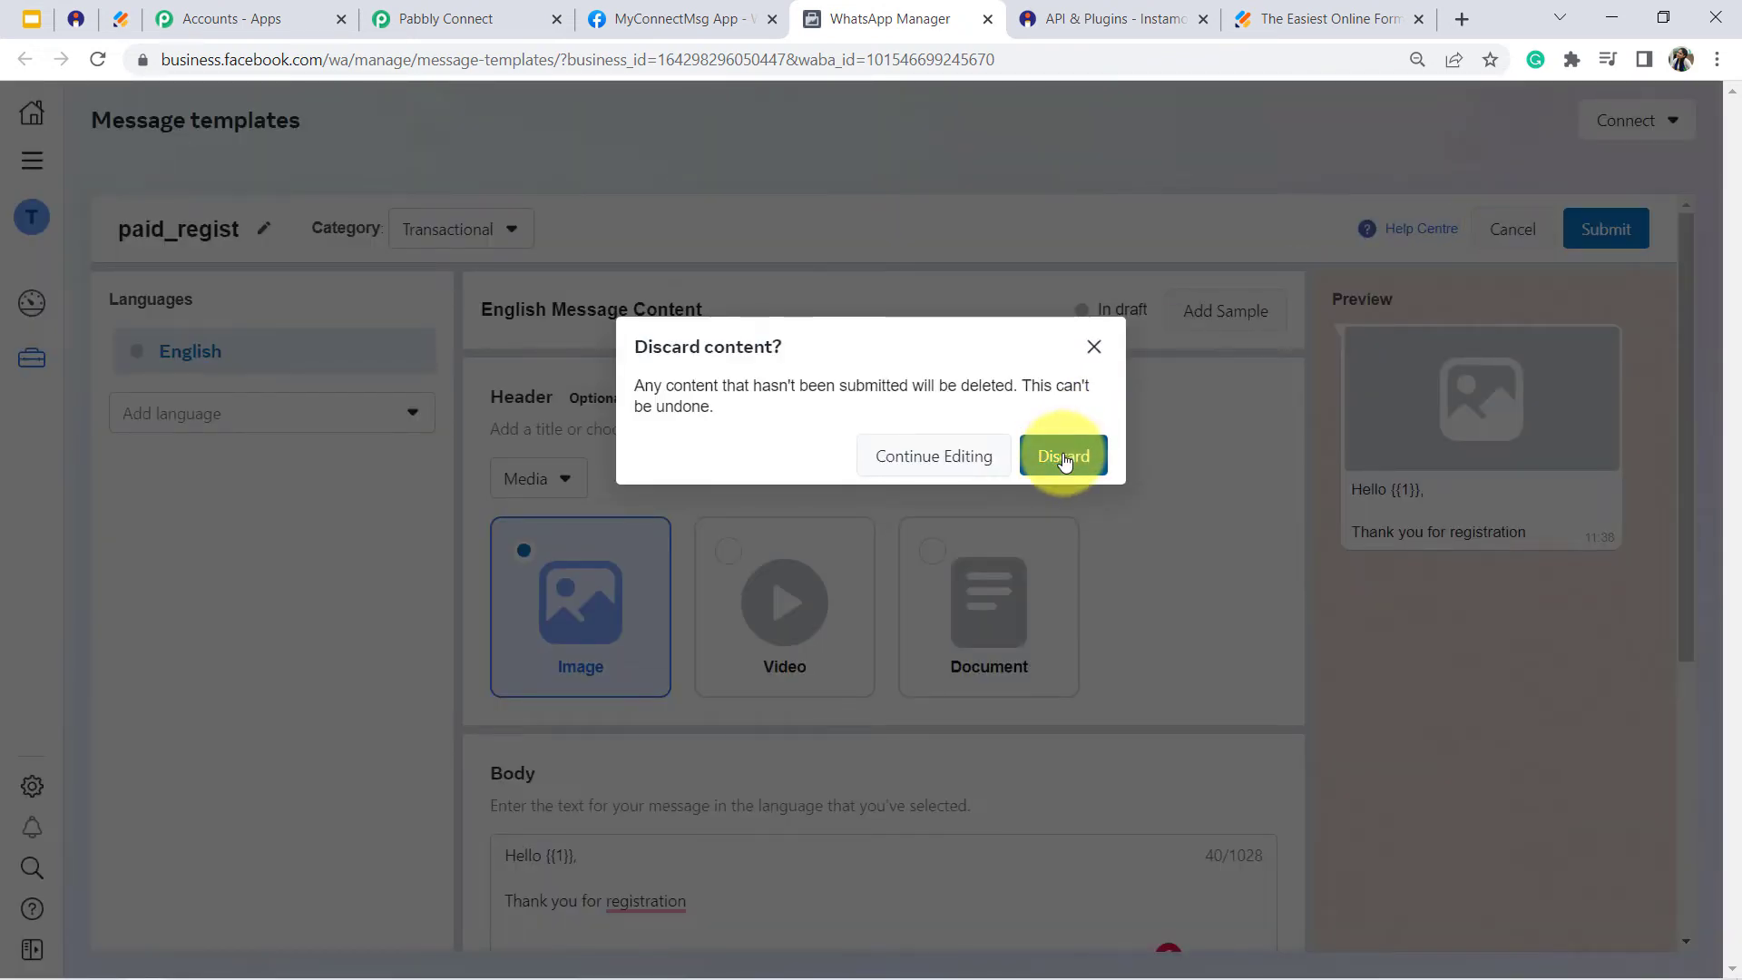
- Find the registration_process template by searching the message templates for "regi", and examine its preview and body variables
left_click(180, 233)
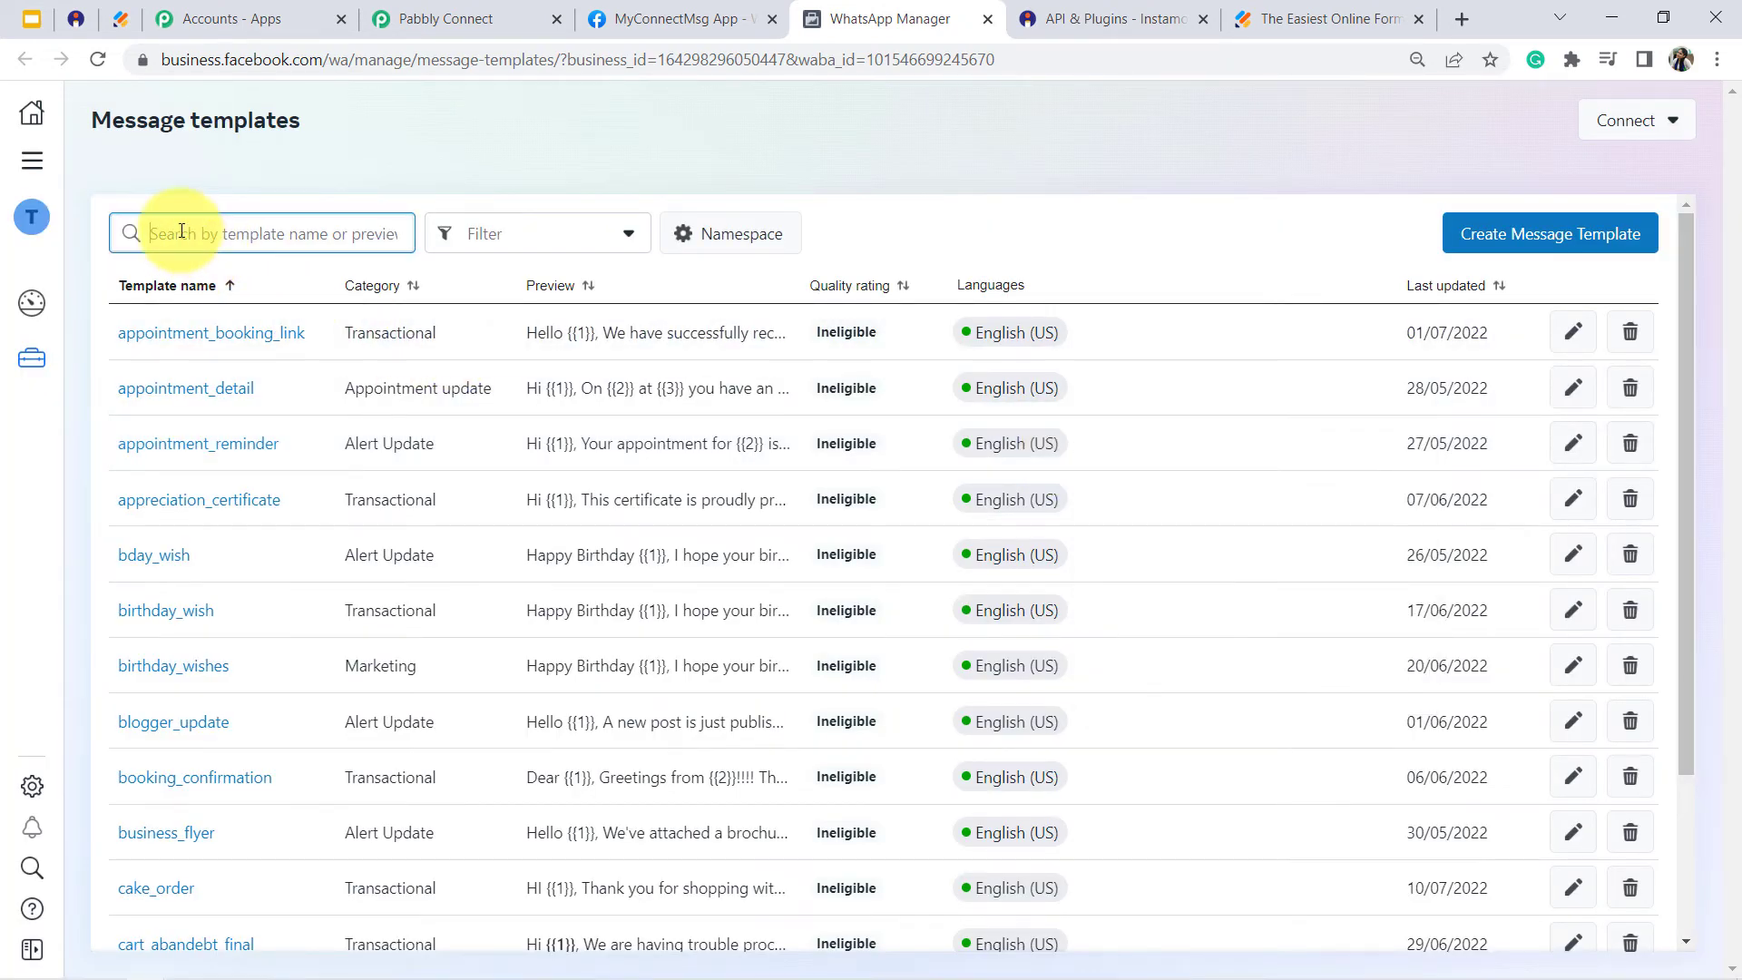
type("regis")
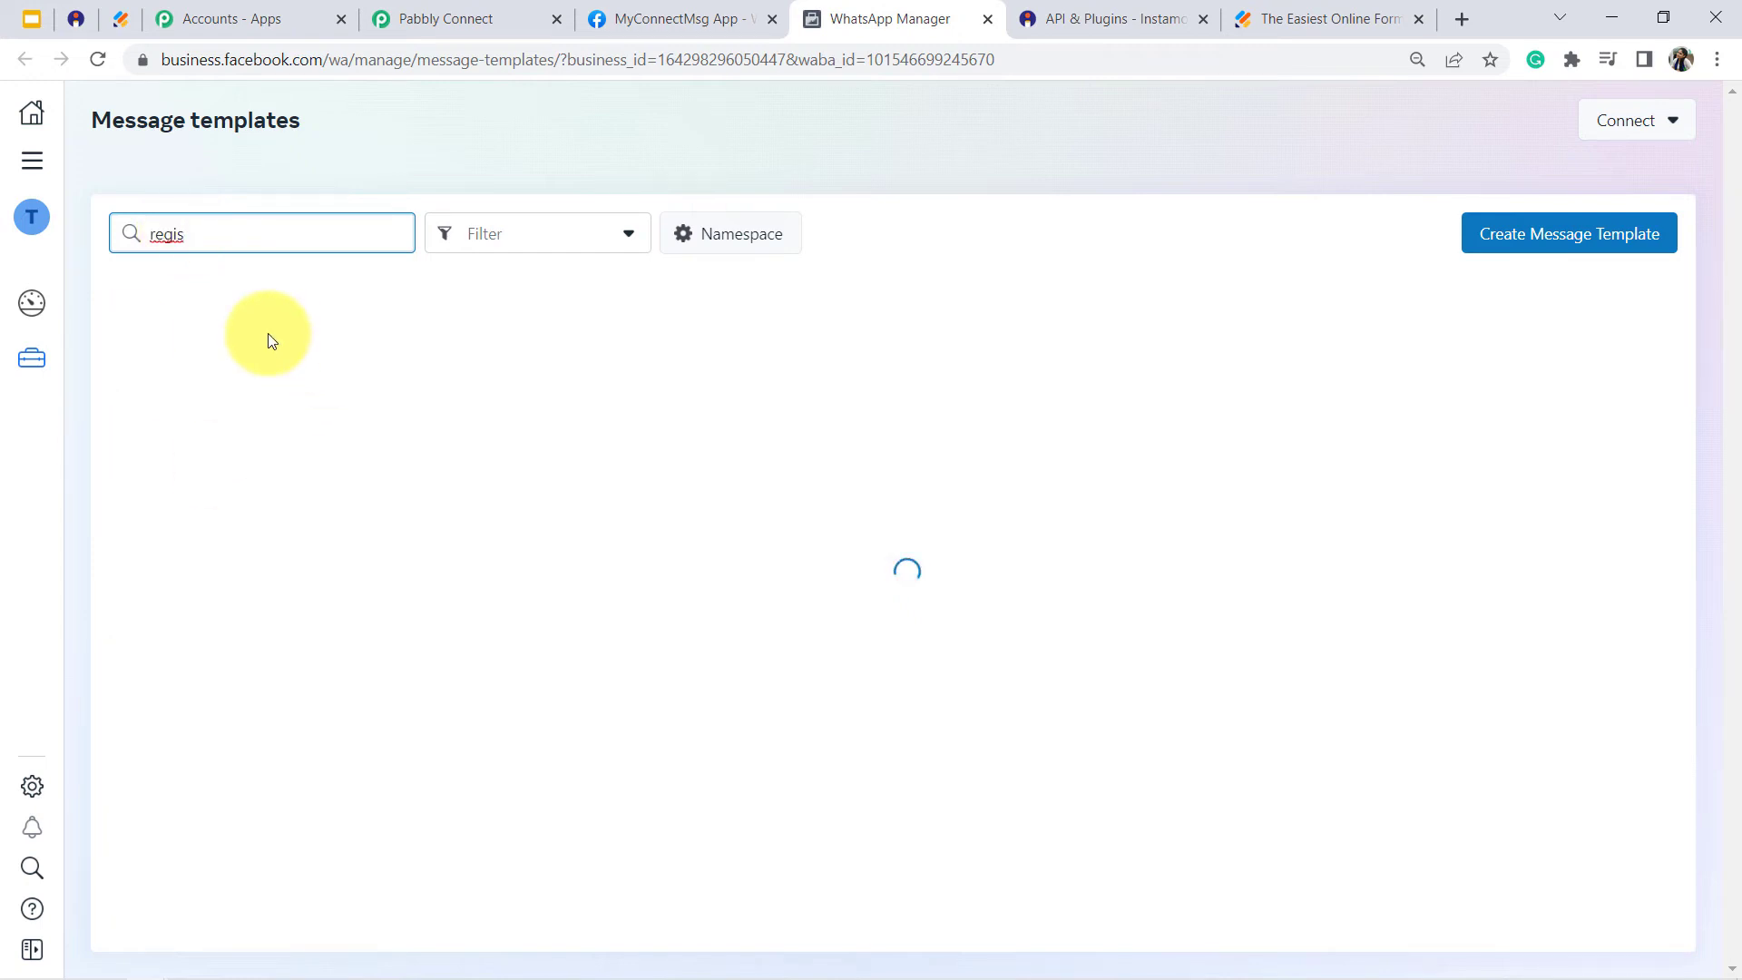
key("BackSpace")
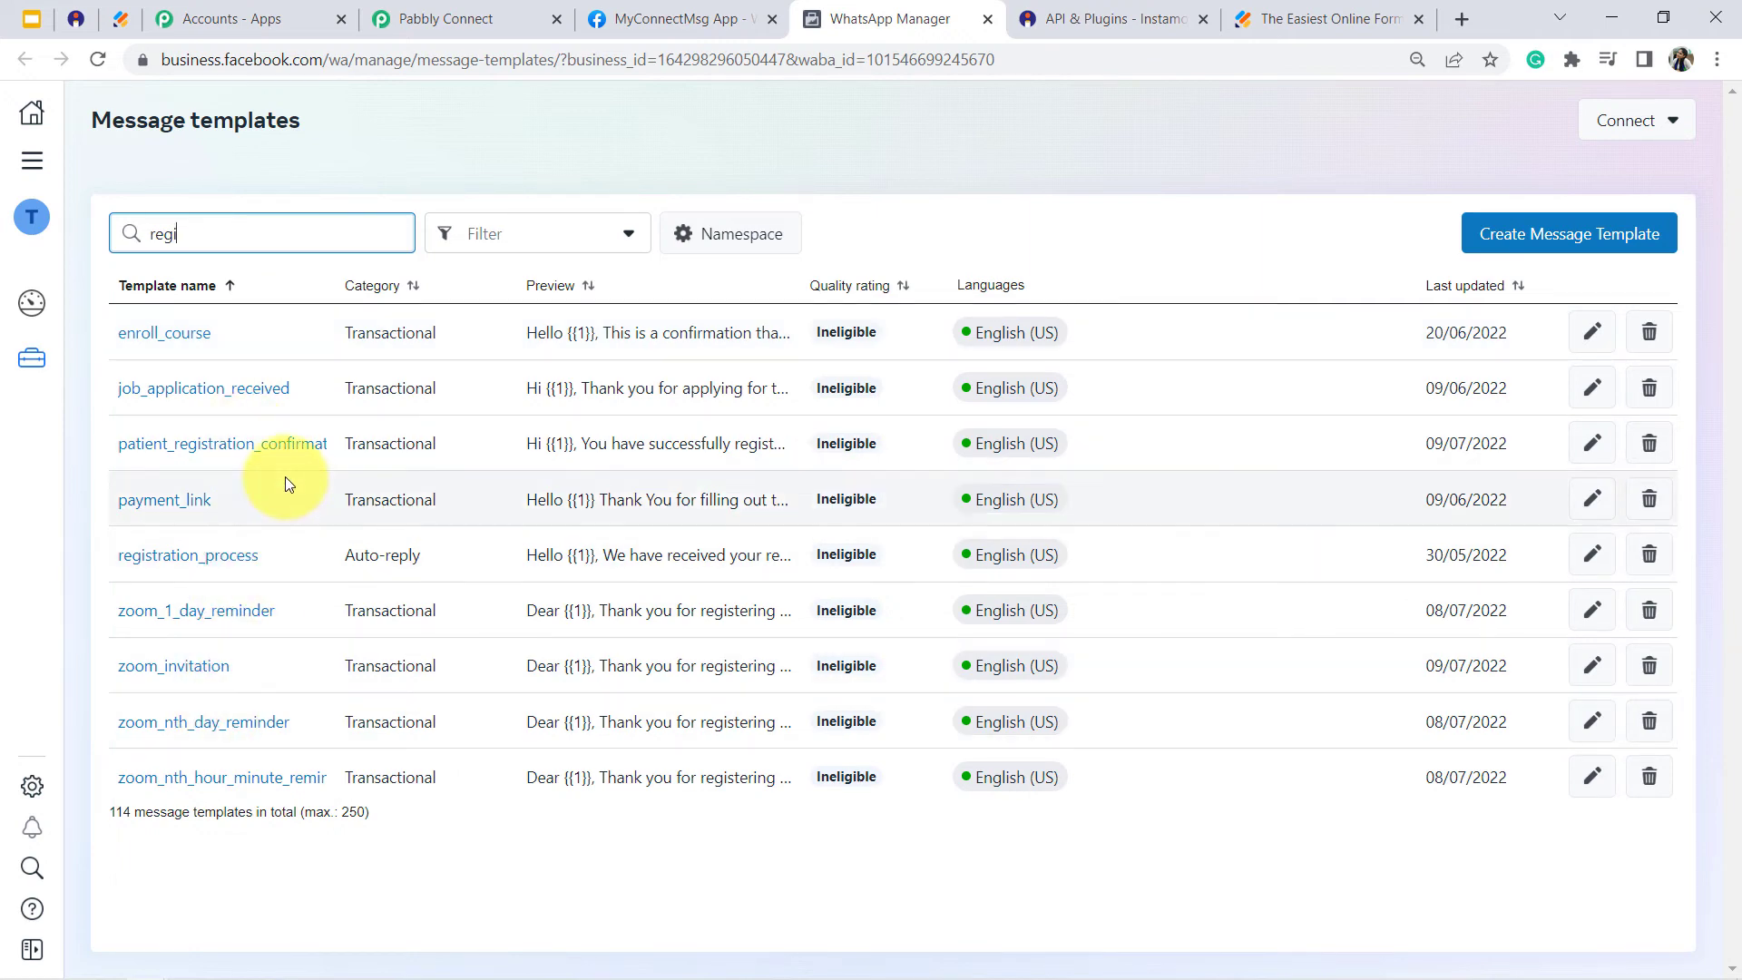
left_click(193, 564)
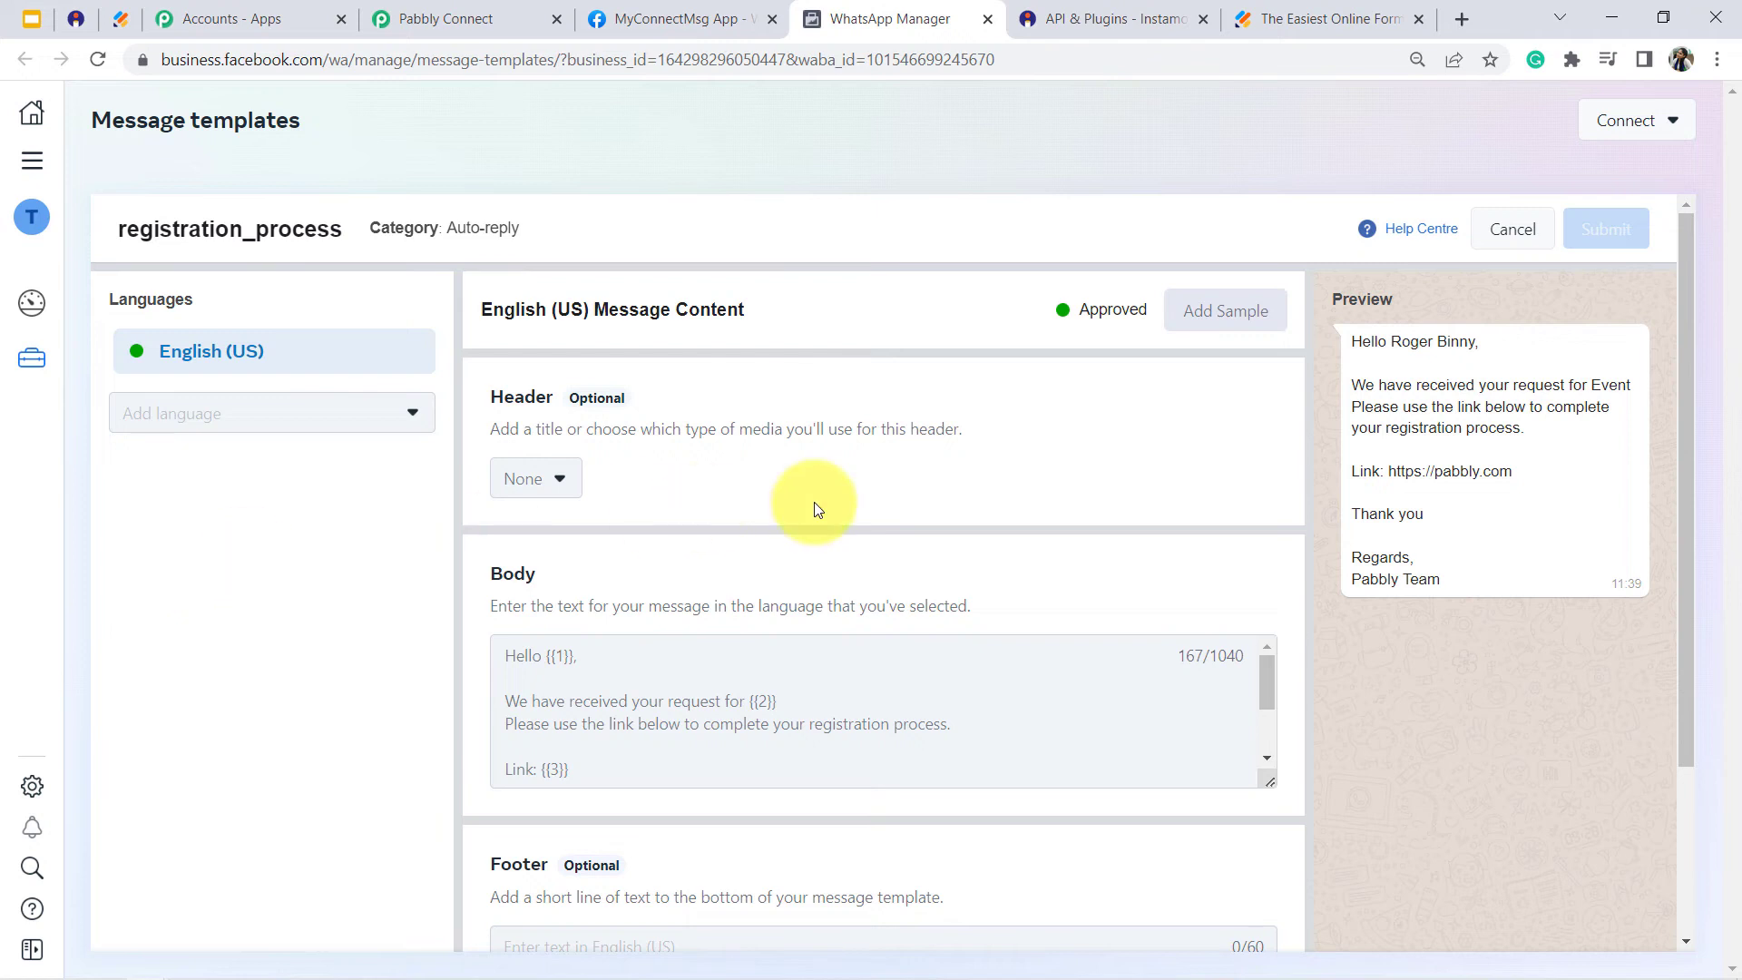
left_click_drag(1360, 341, 1467, 563)
left_click(1467, 567)
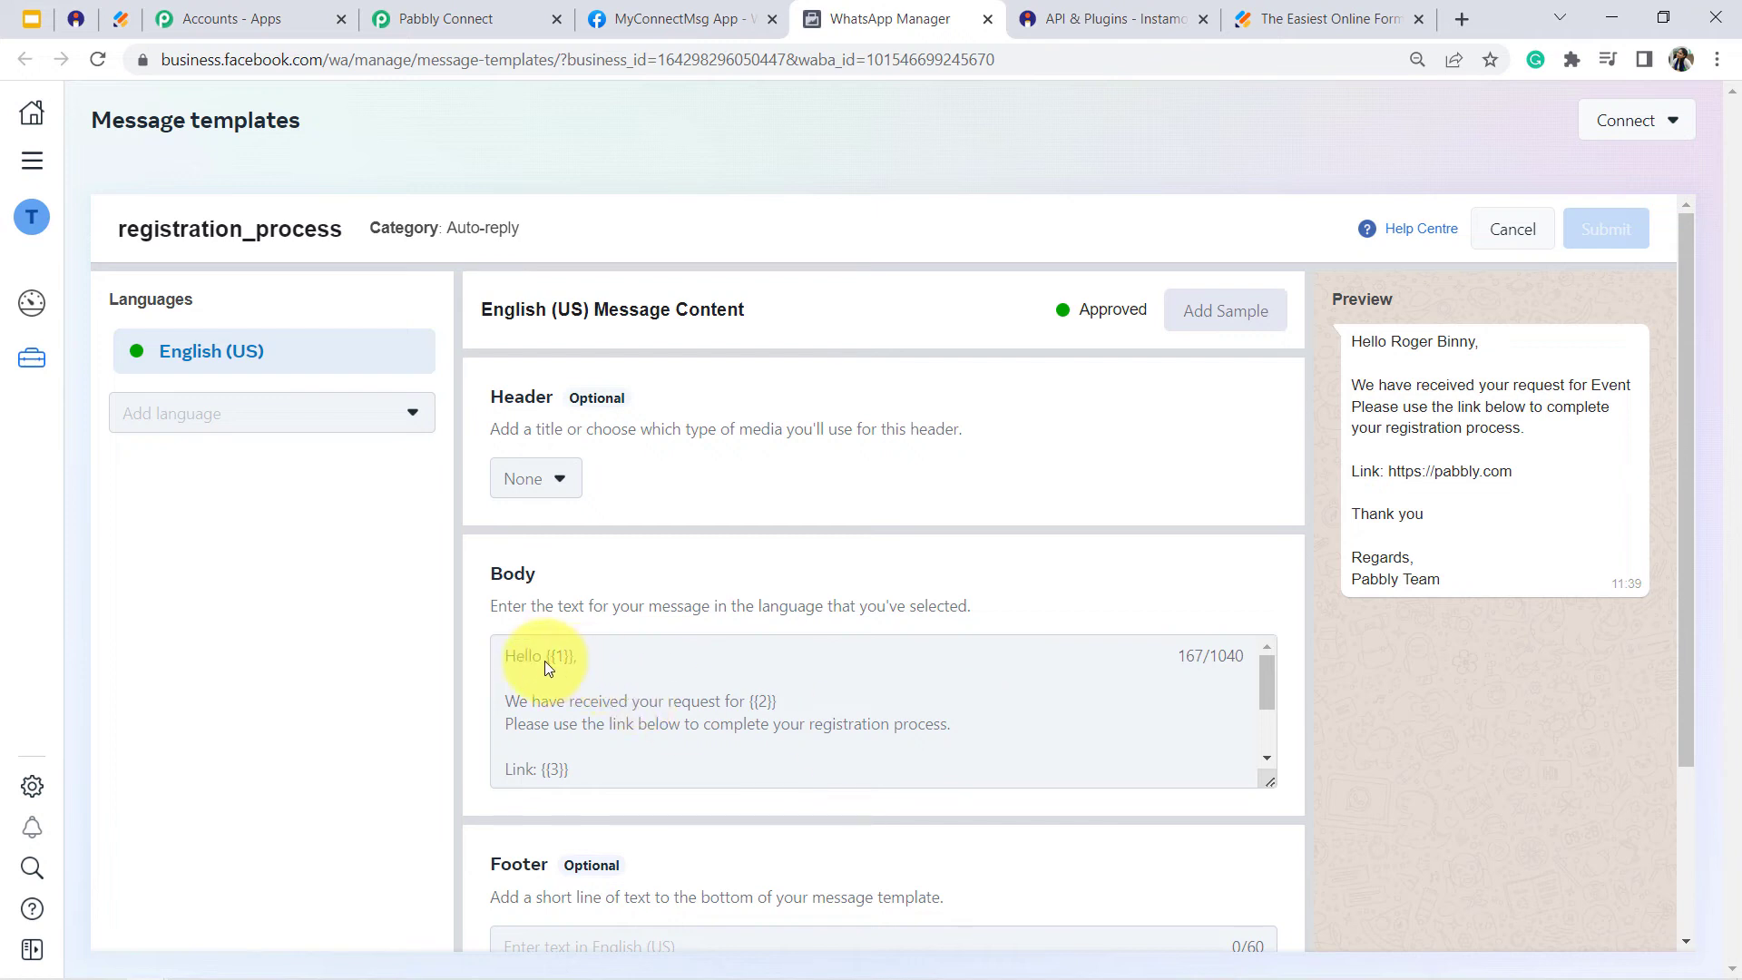
left_click_drag(749, 700, 810, 706)
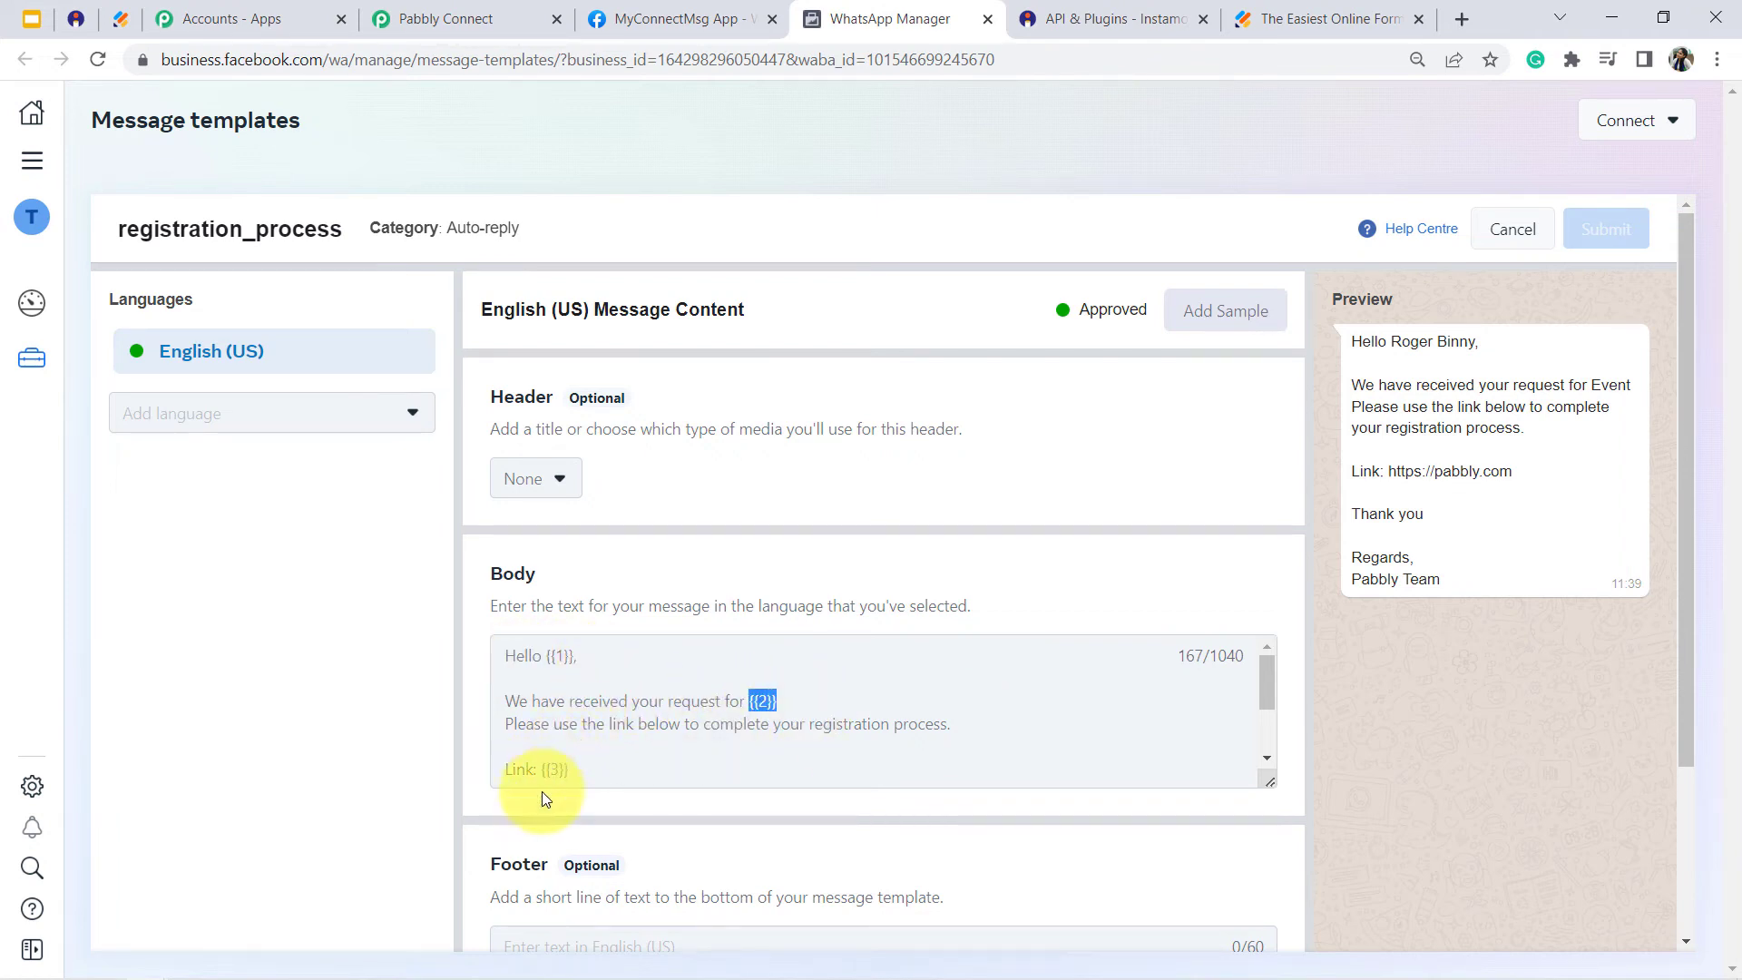
left_click_drag(536, 764, 588, 773)
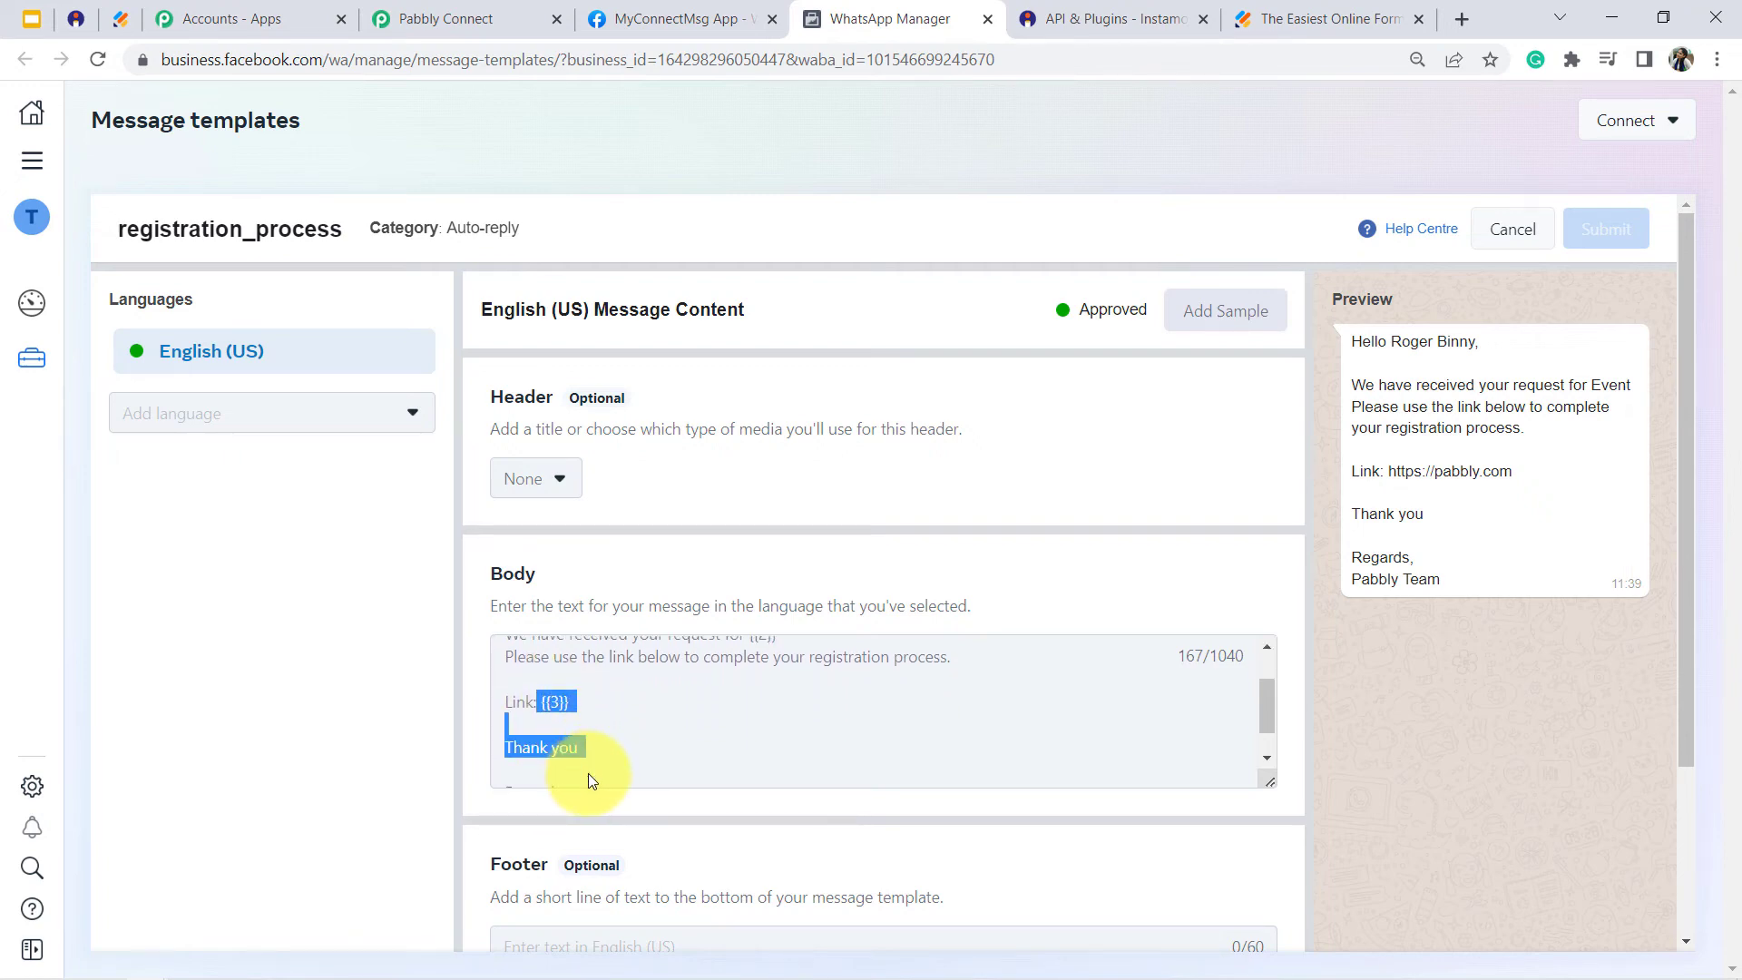
- Switch to Pabbly Connect and choose registration_process as the WhatsApp message template name
left_click(518, 13)
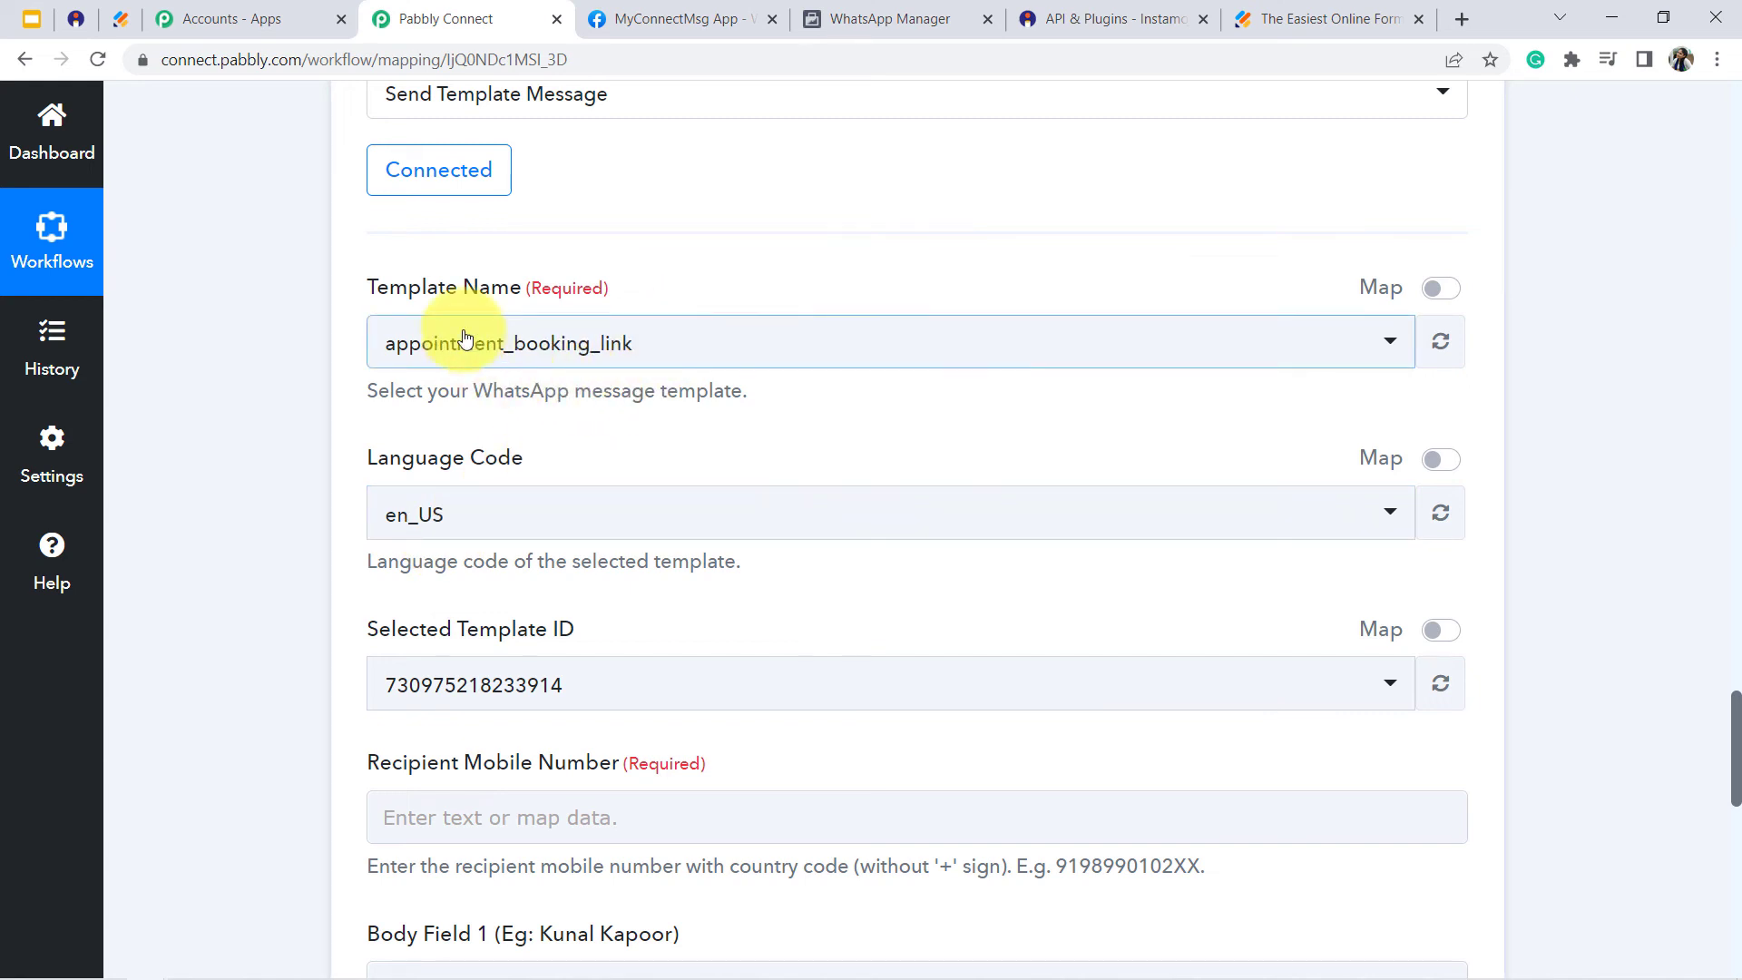
left_click(490, 356)
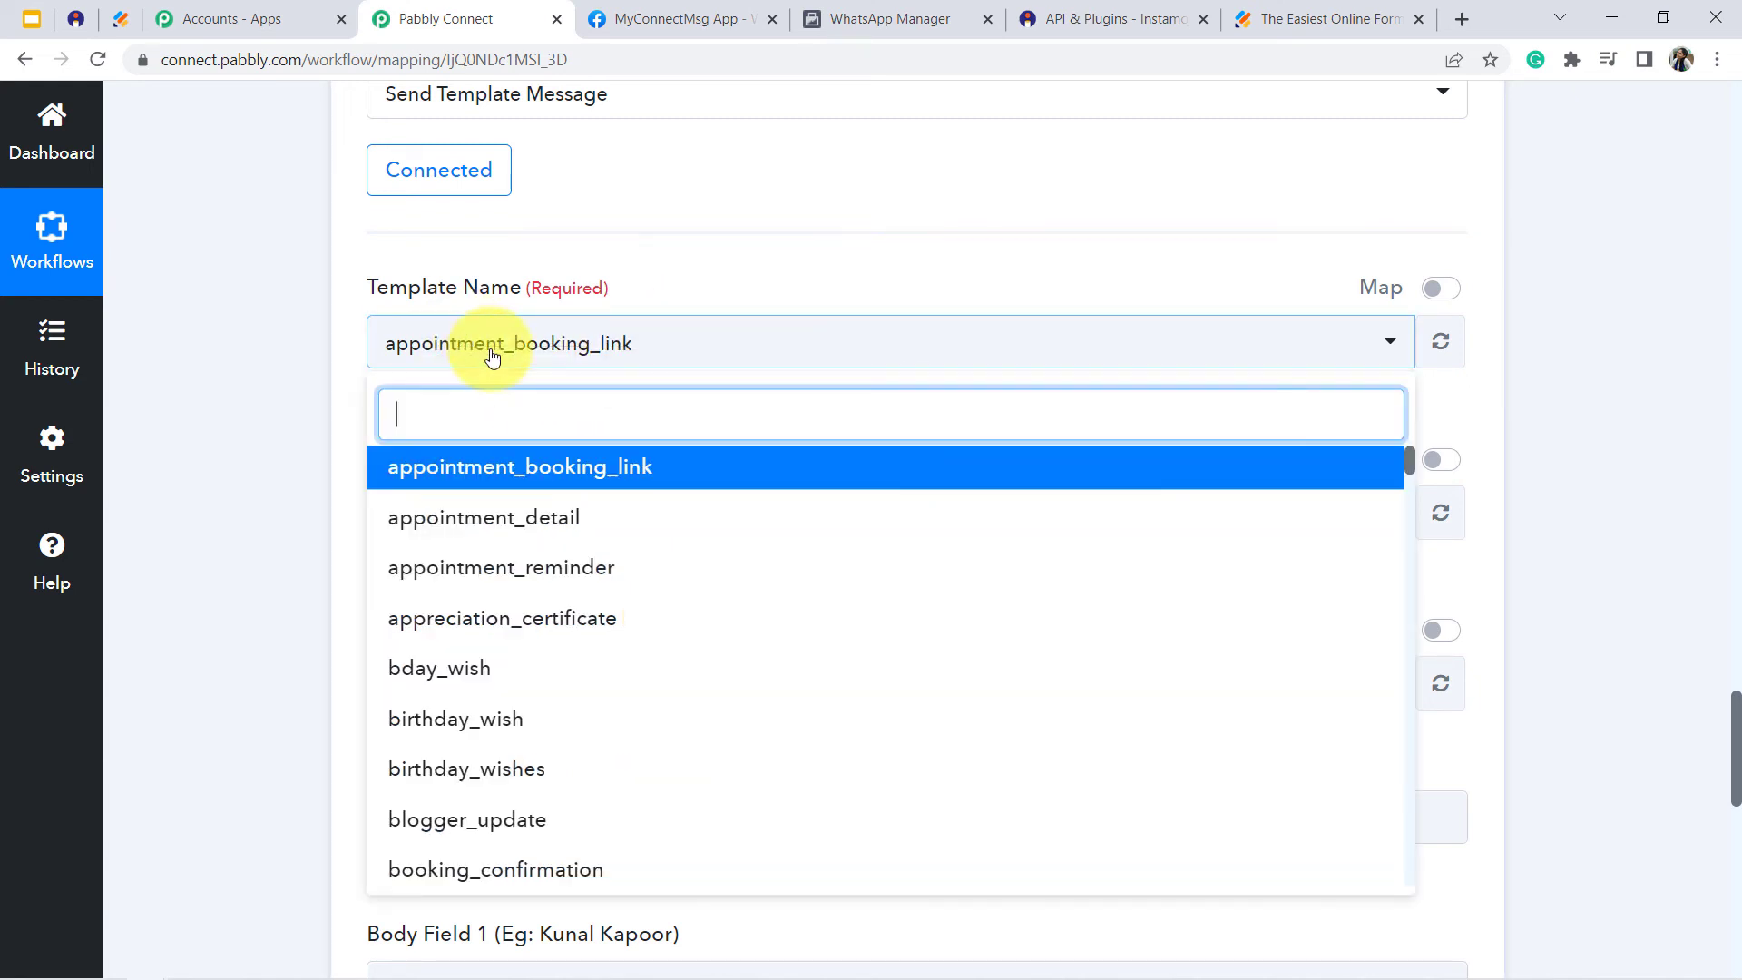
type("reh")
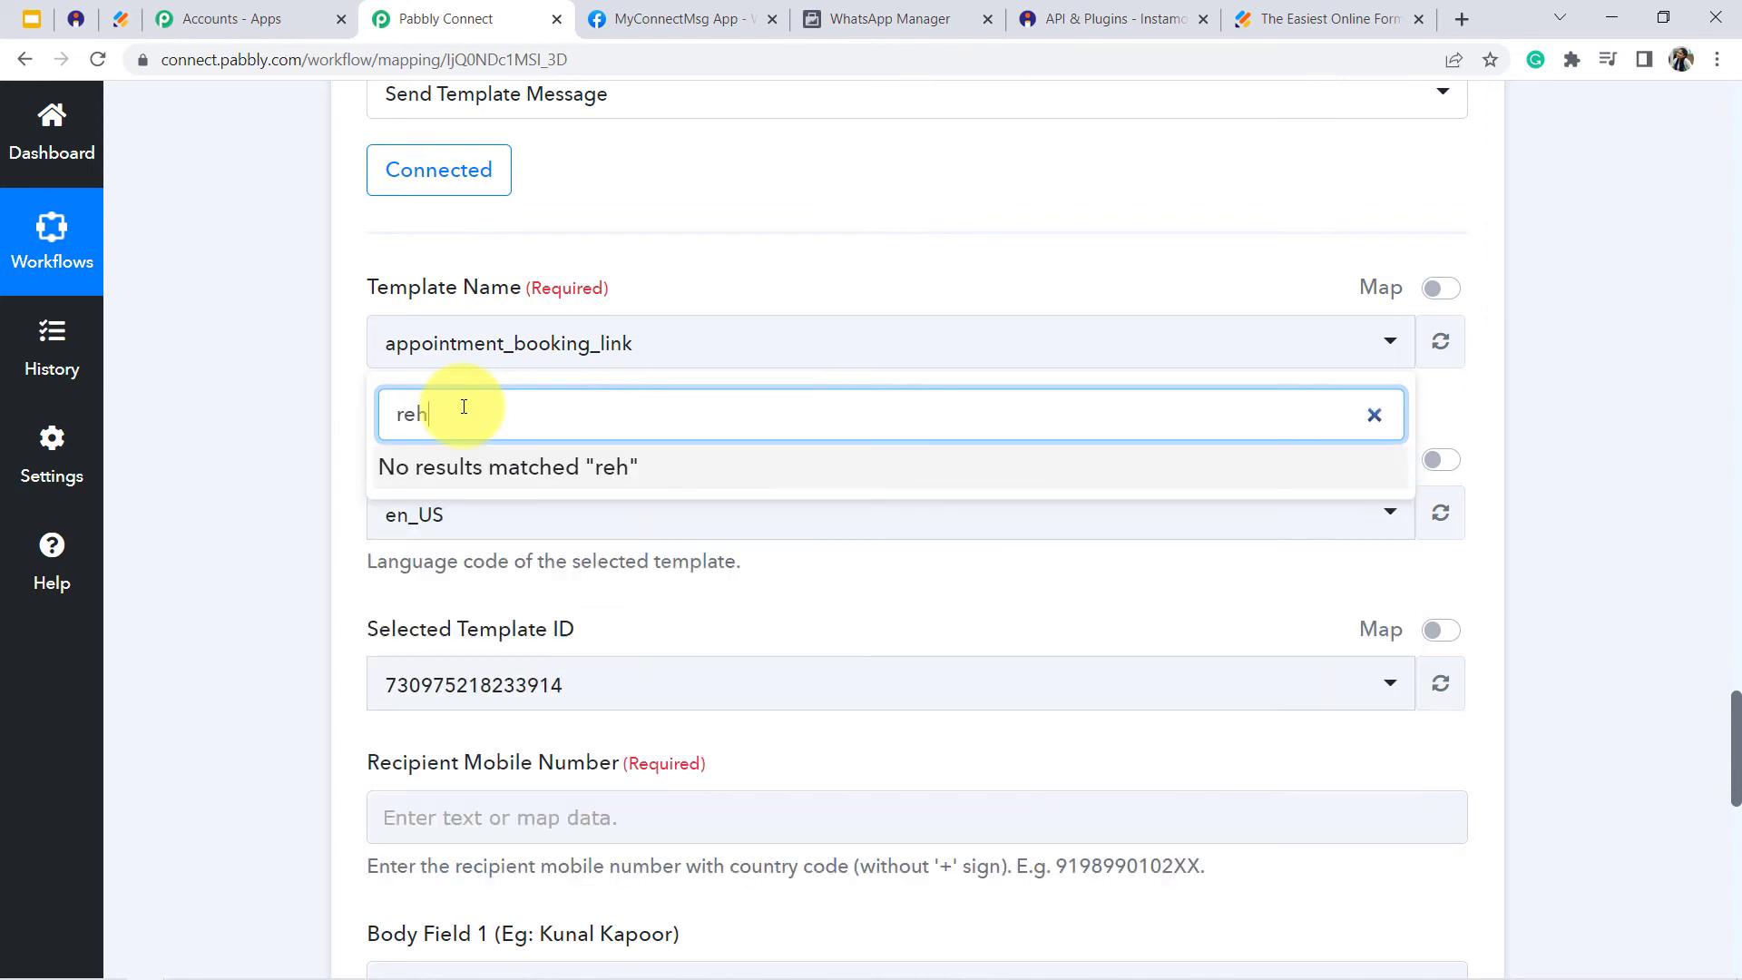
key("BackSpace")
type("g")
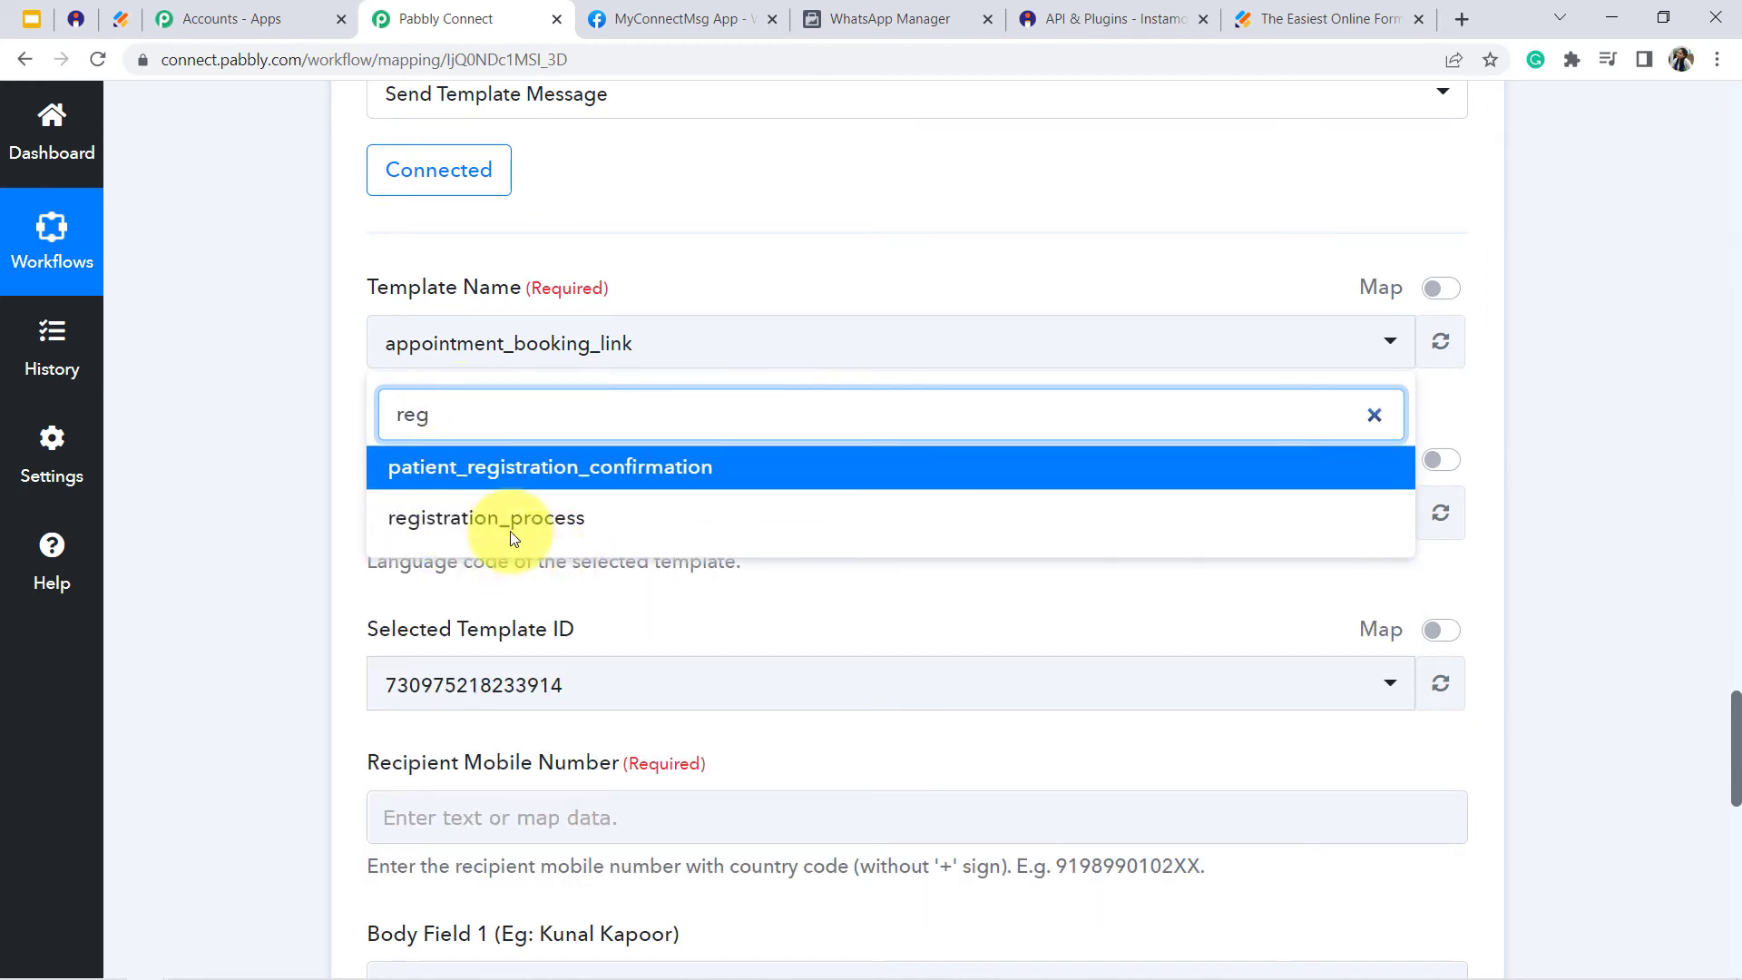
left_click(455, 526)
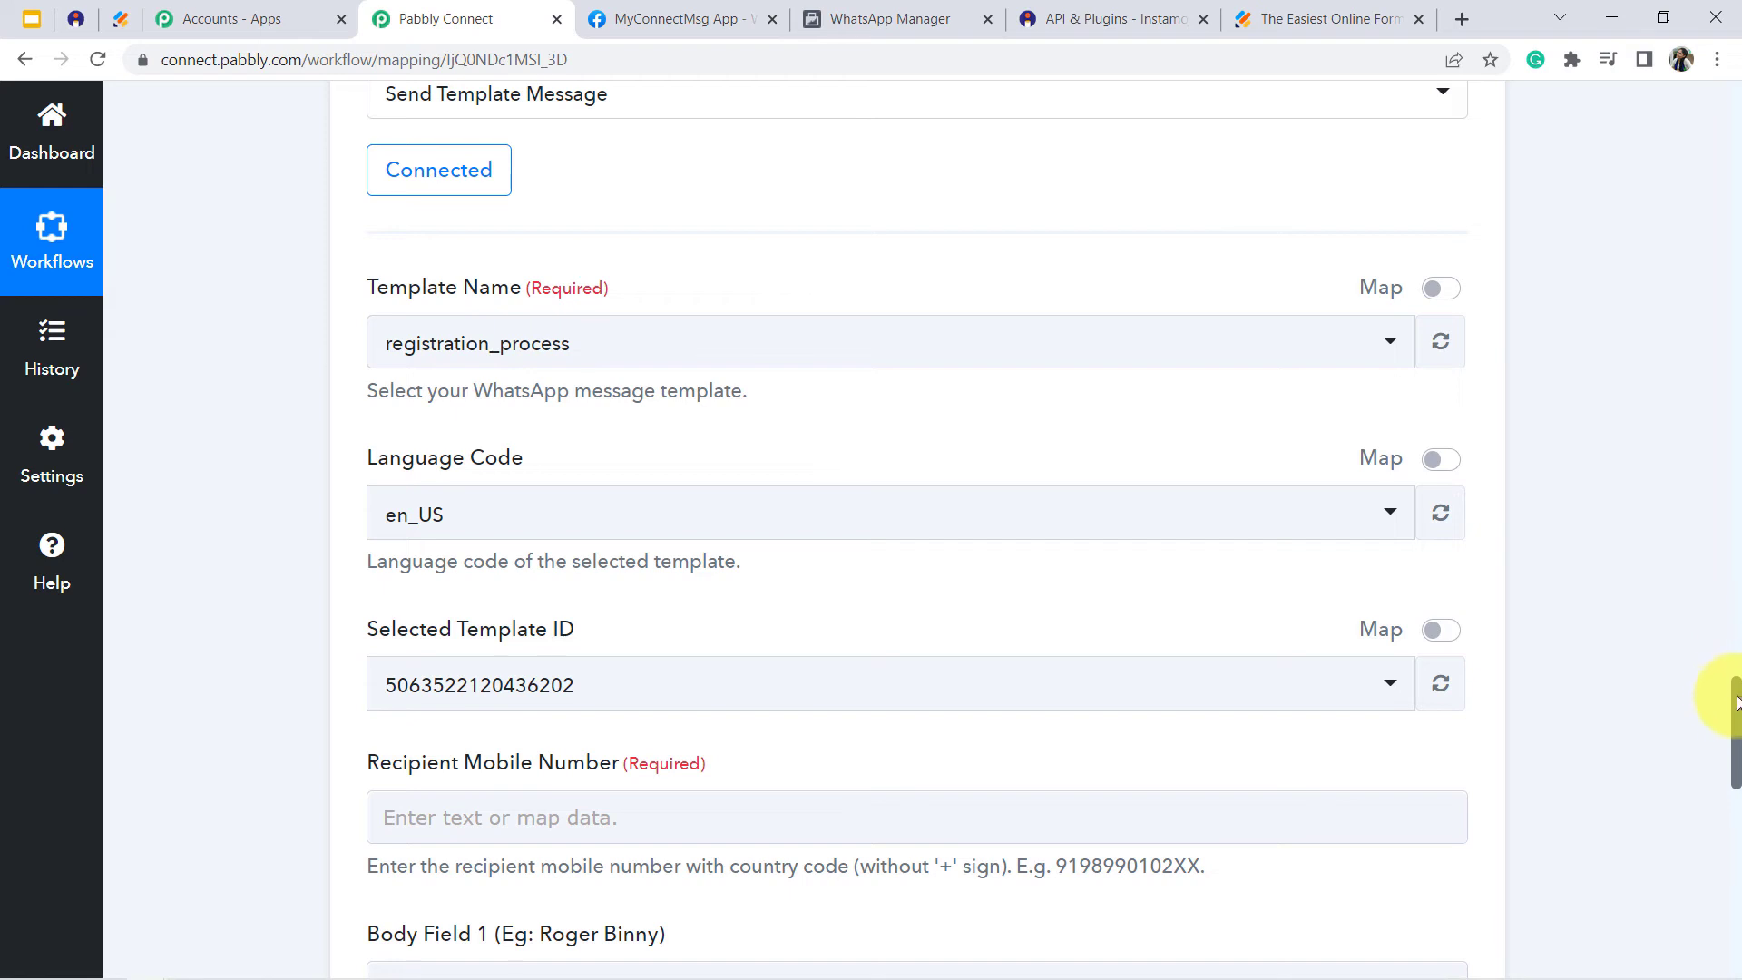
- Map the Recipient Mobile Number to the MobileNumber answer (RawRequest Q25) from the JotForm New Response step
left_click_drag(1738, 703, 1737, 765)
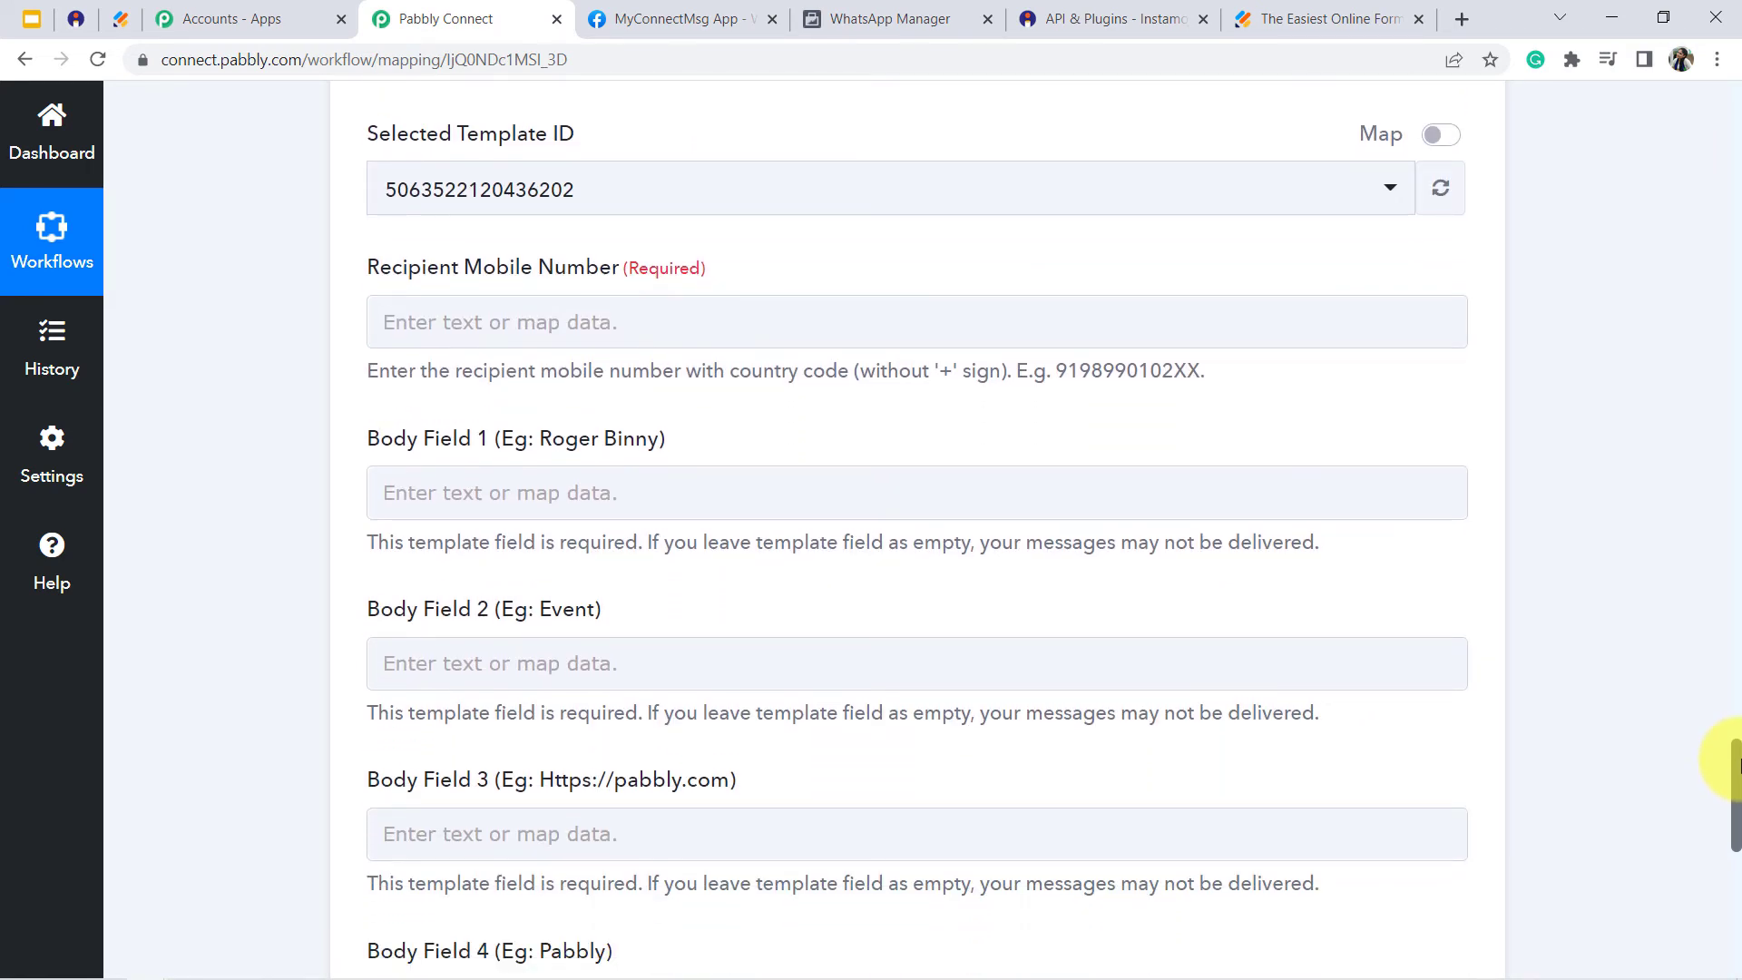
left_click(892, 345)
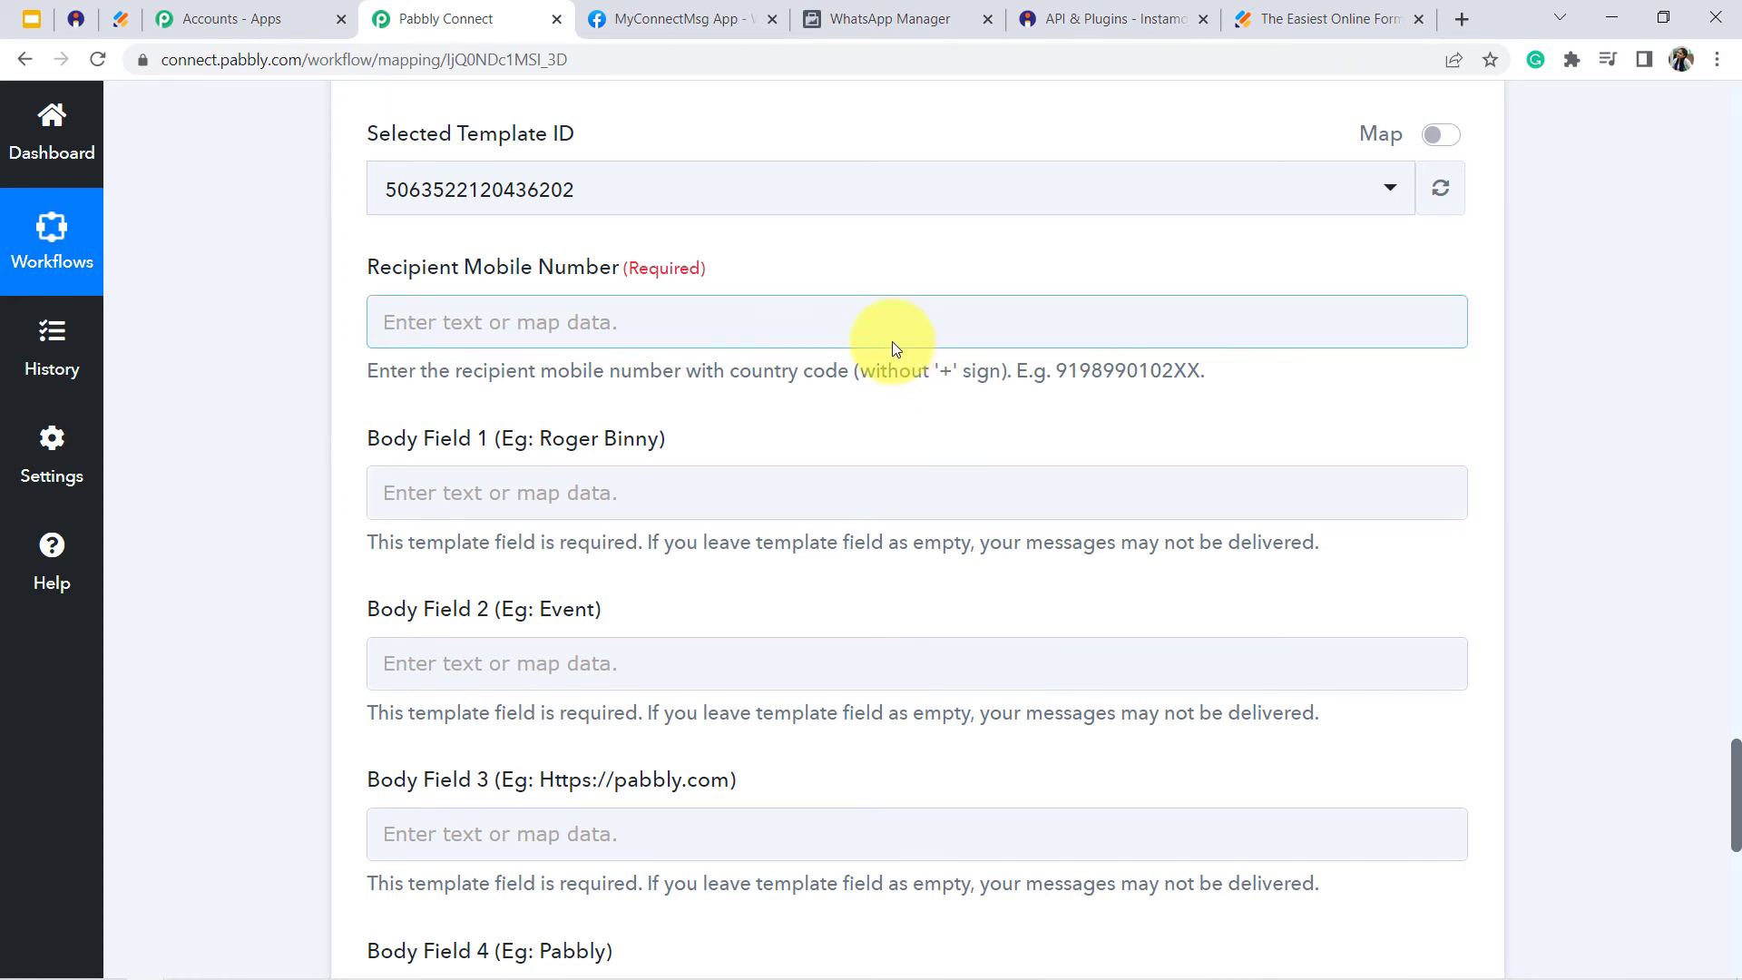
left_click(767, 324)
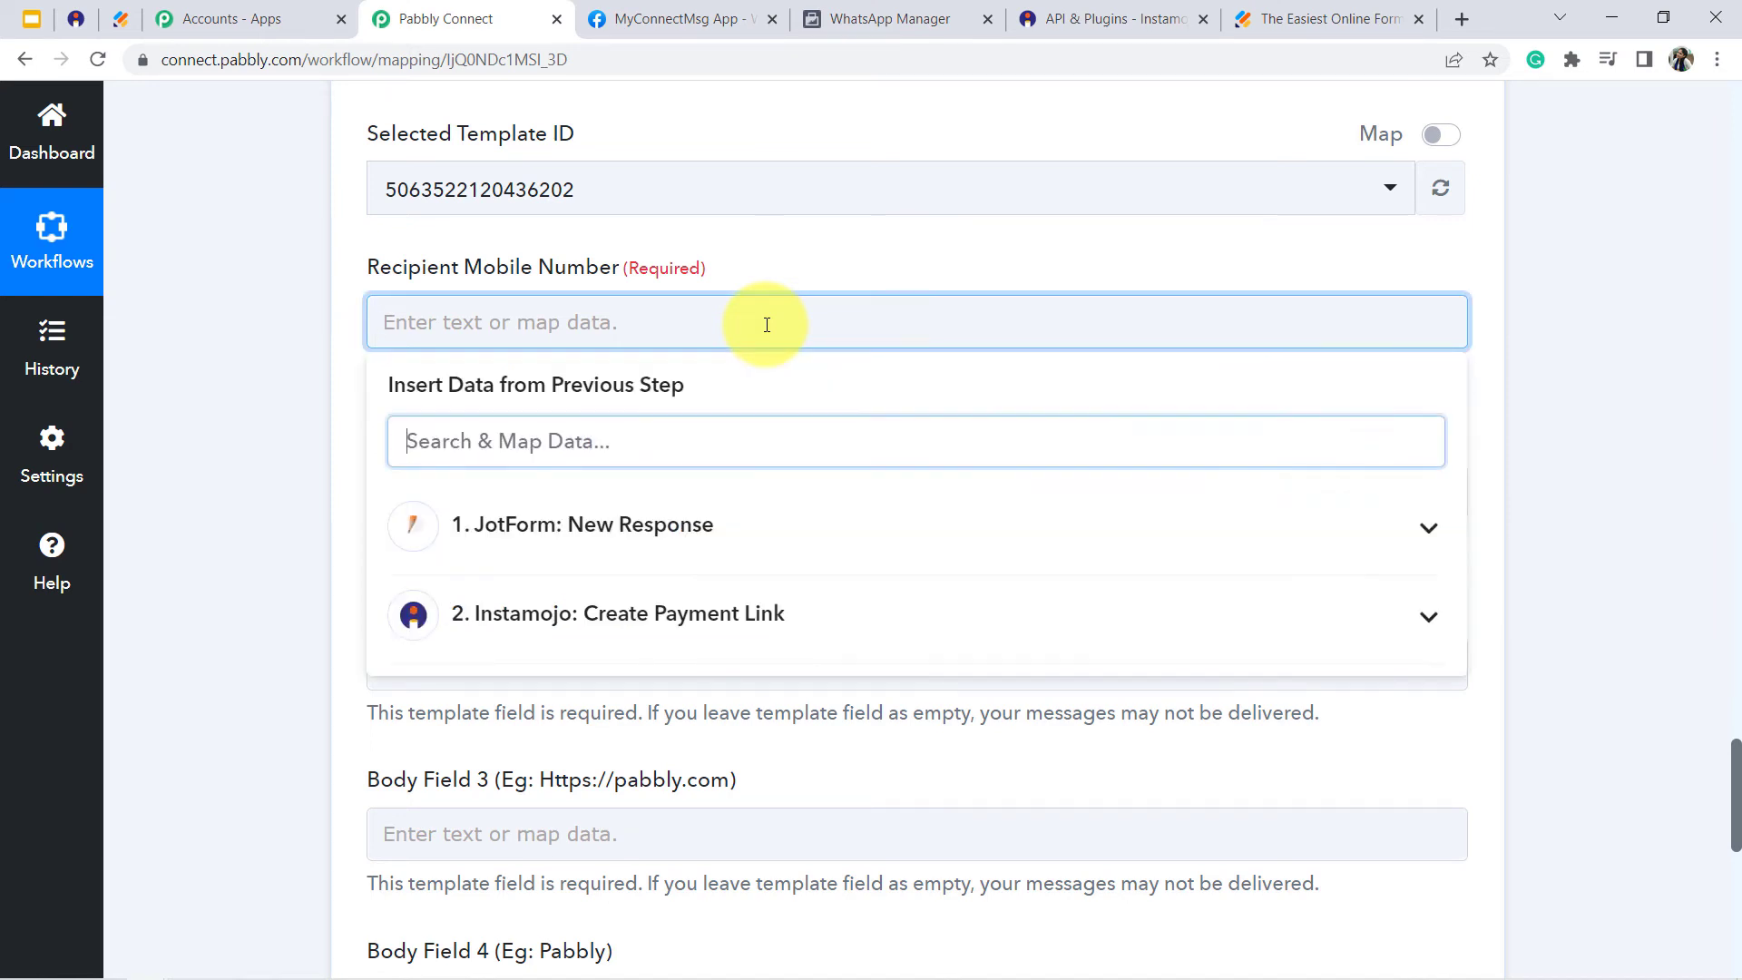
left_click(633, 531)
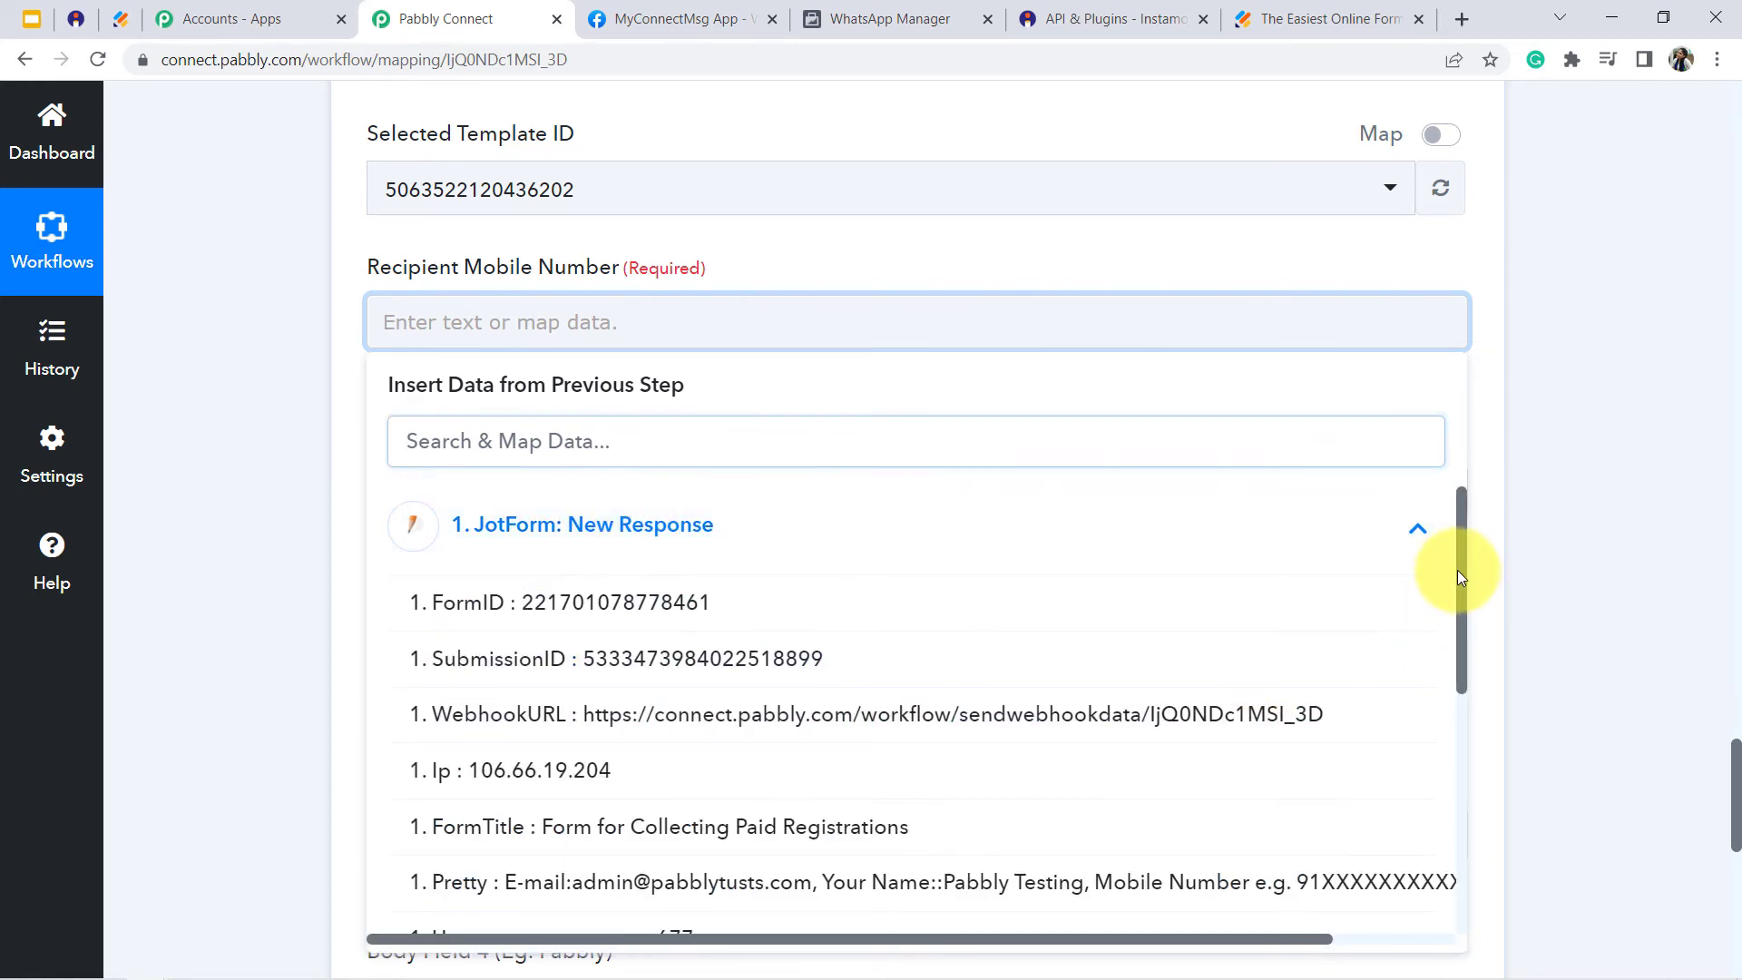
left_click_drag(1457, 570, 1467, 733)
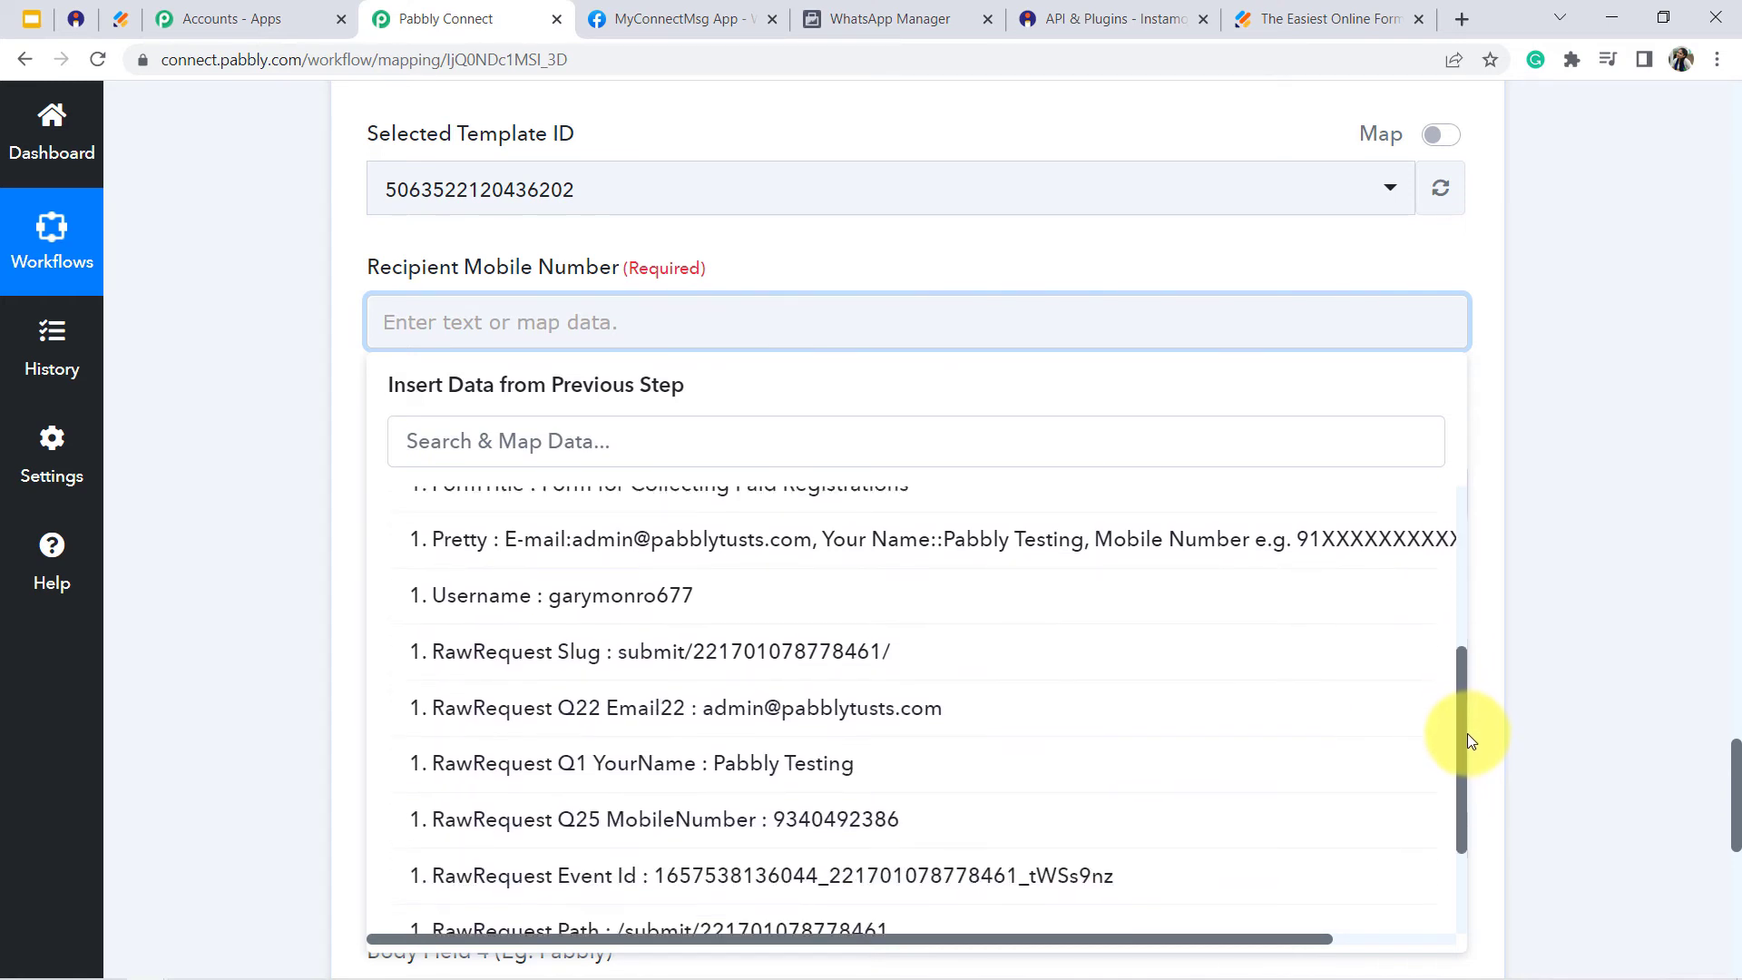
left_click(890, 825)
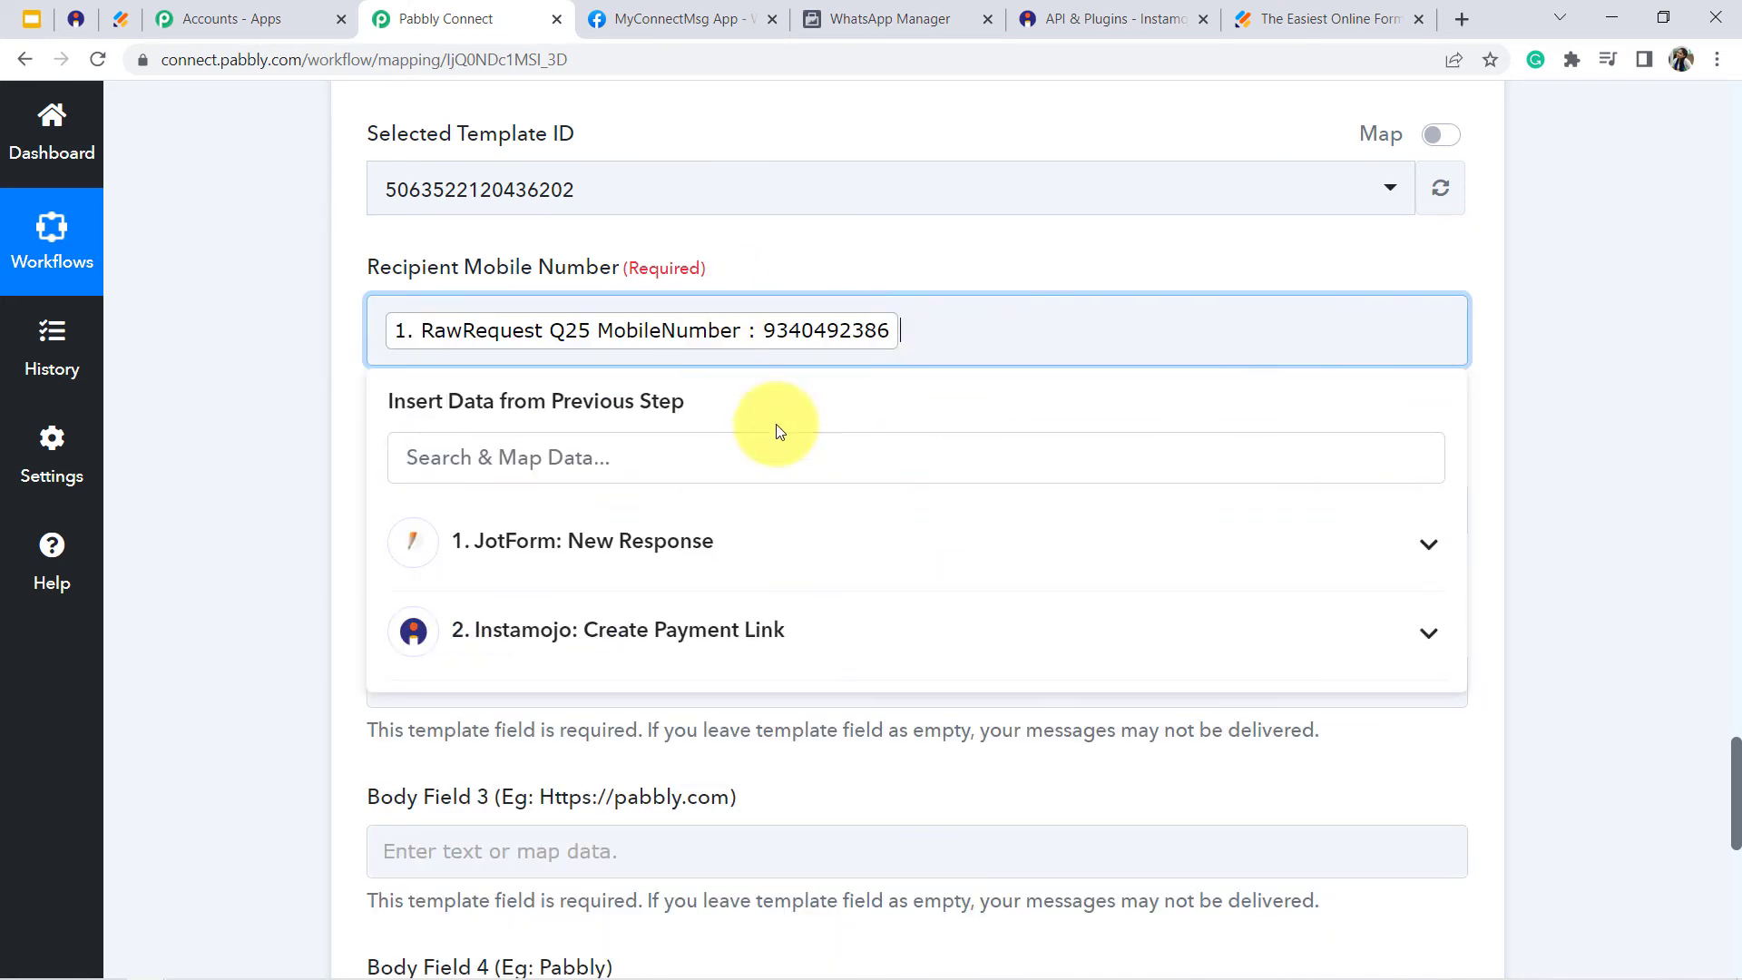
left_click(756, 261)
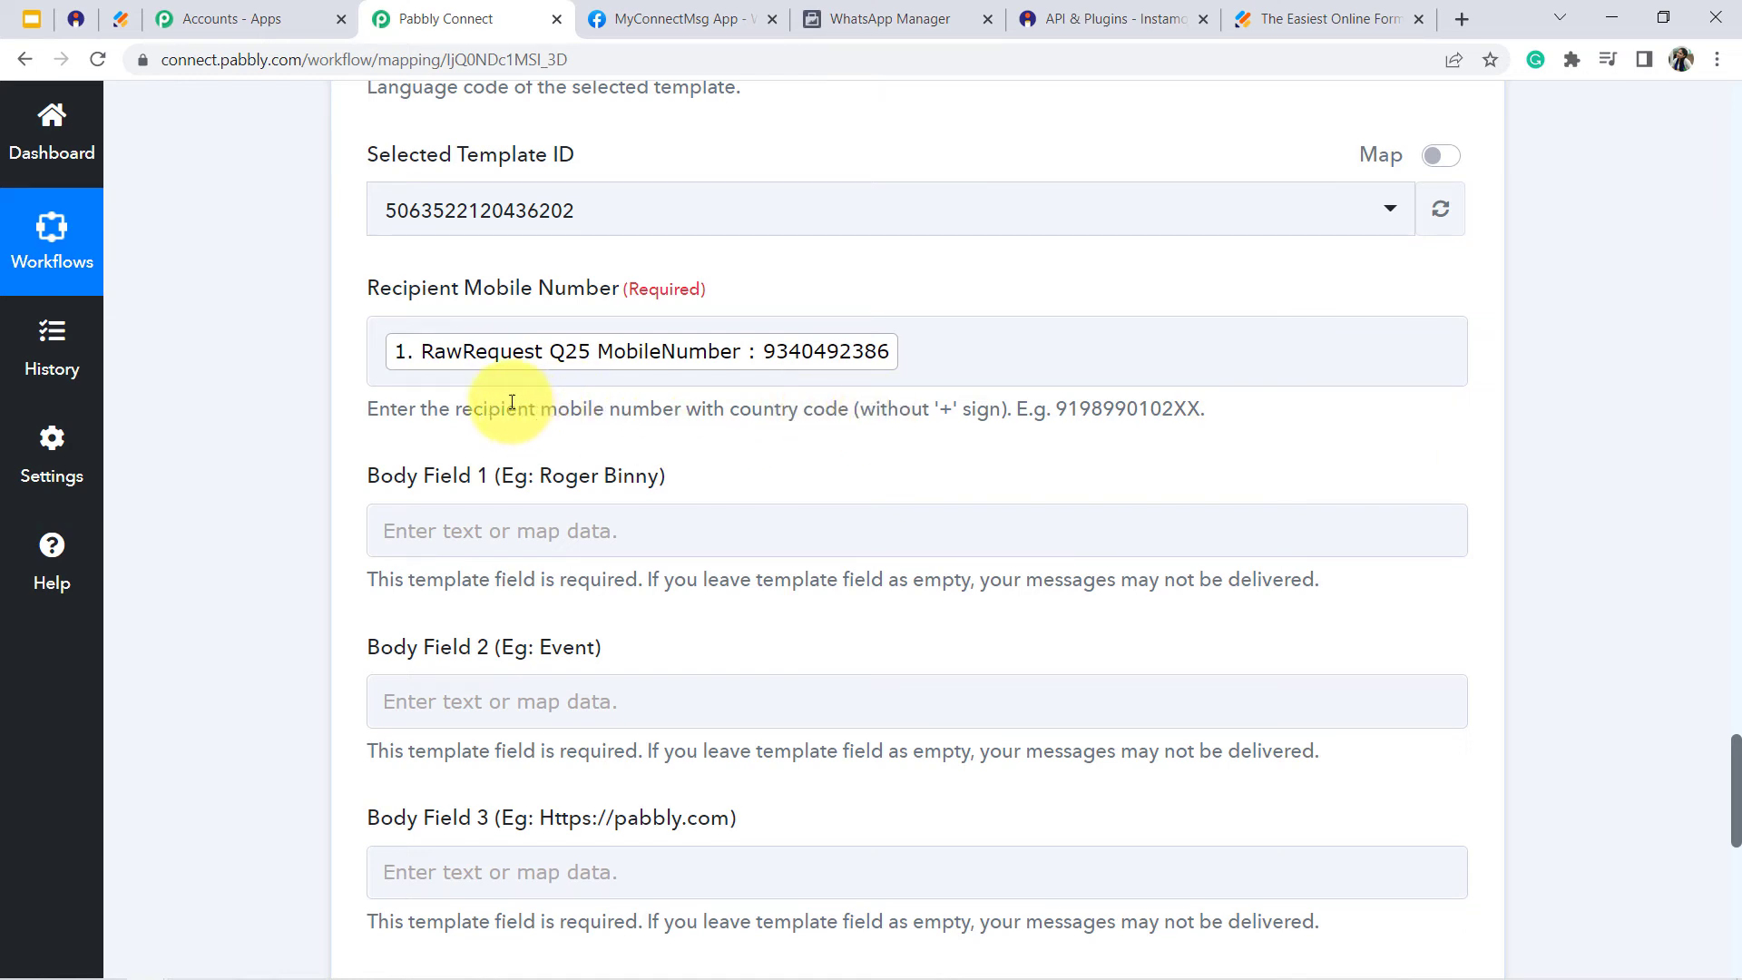
- Add the country code 91 without a plus sign before the mapped recipient mobile number, following the field's format hint
left_click_drag(506, 409, 726, 412)
left_click(766, 416)
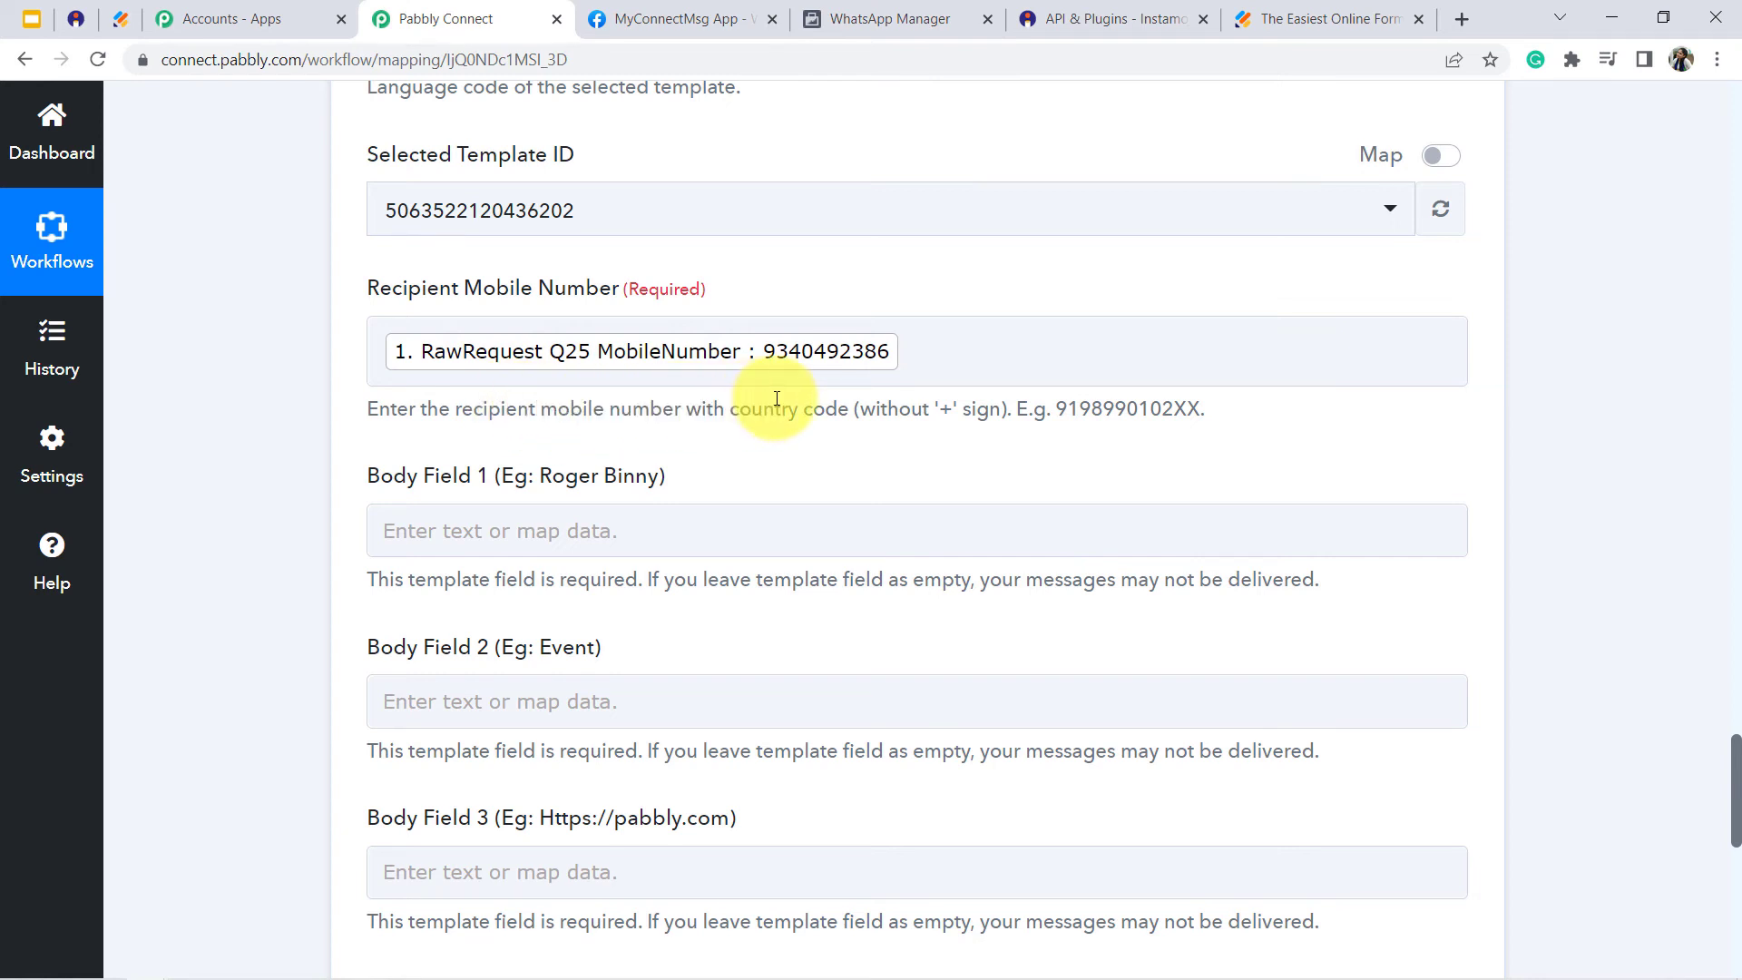
left_click_drag(859, 410, 996, 434)
left_click(994, 430)
left_click(737, 363)
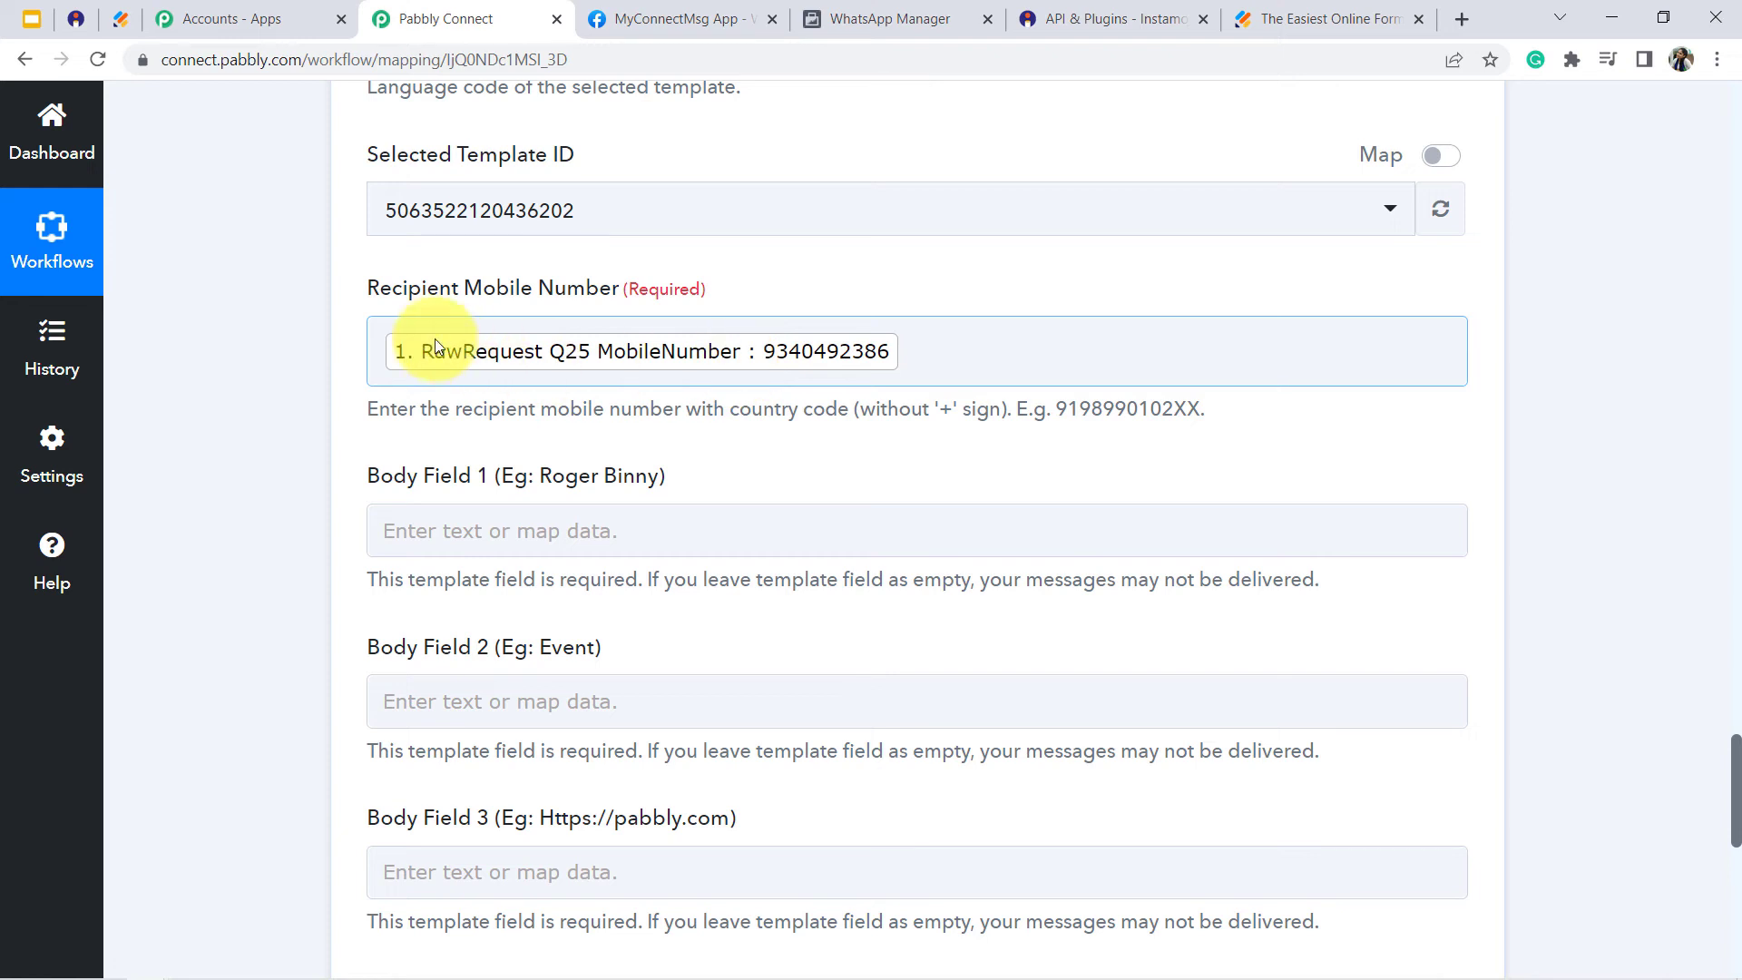
left_click(383, 351)
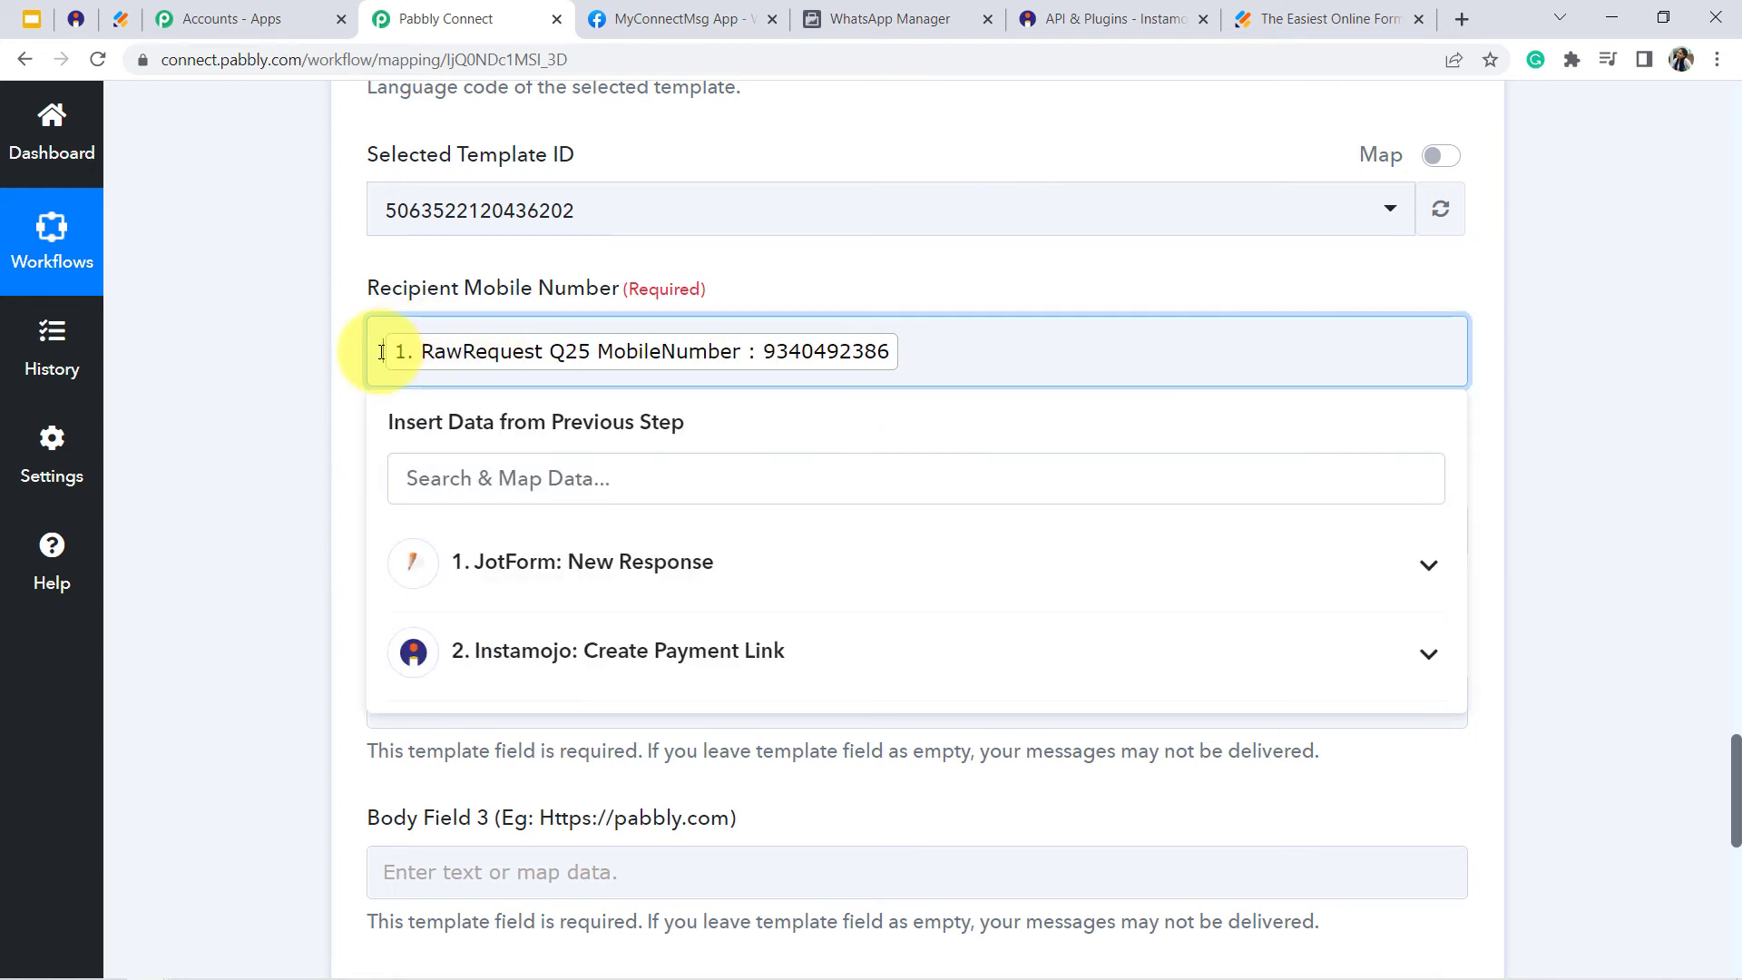
type("91")
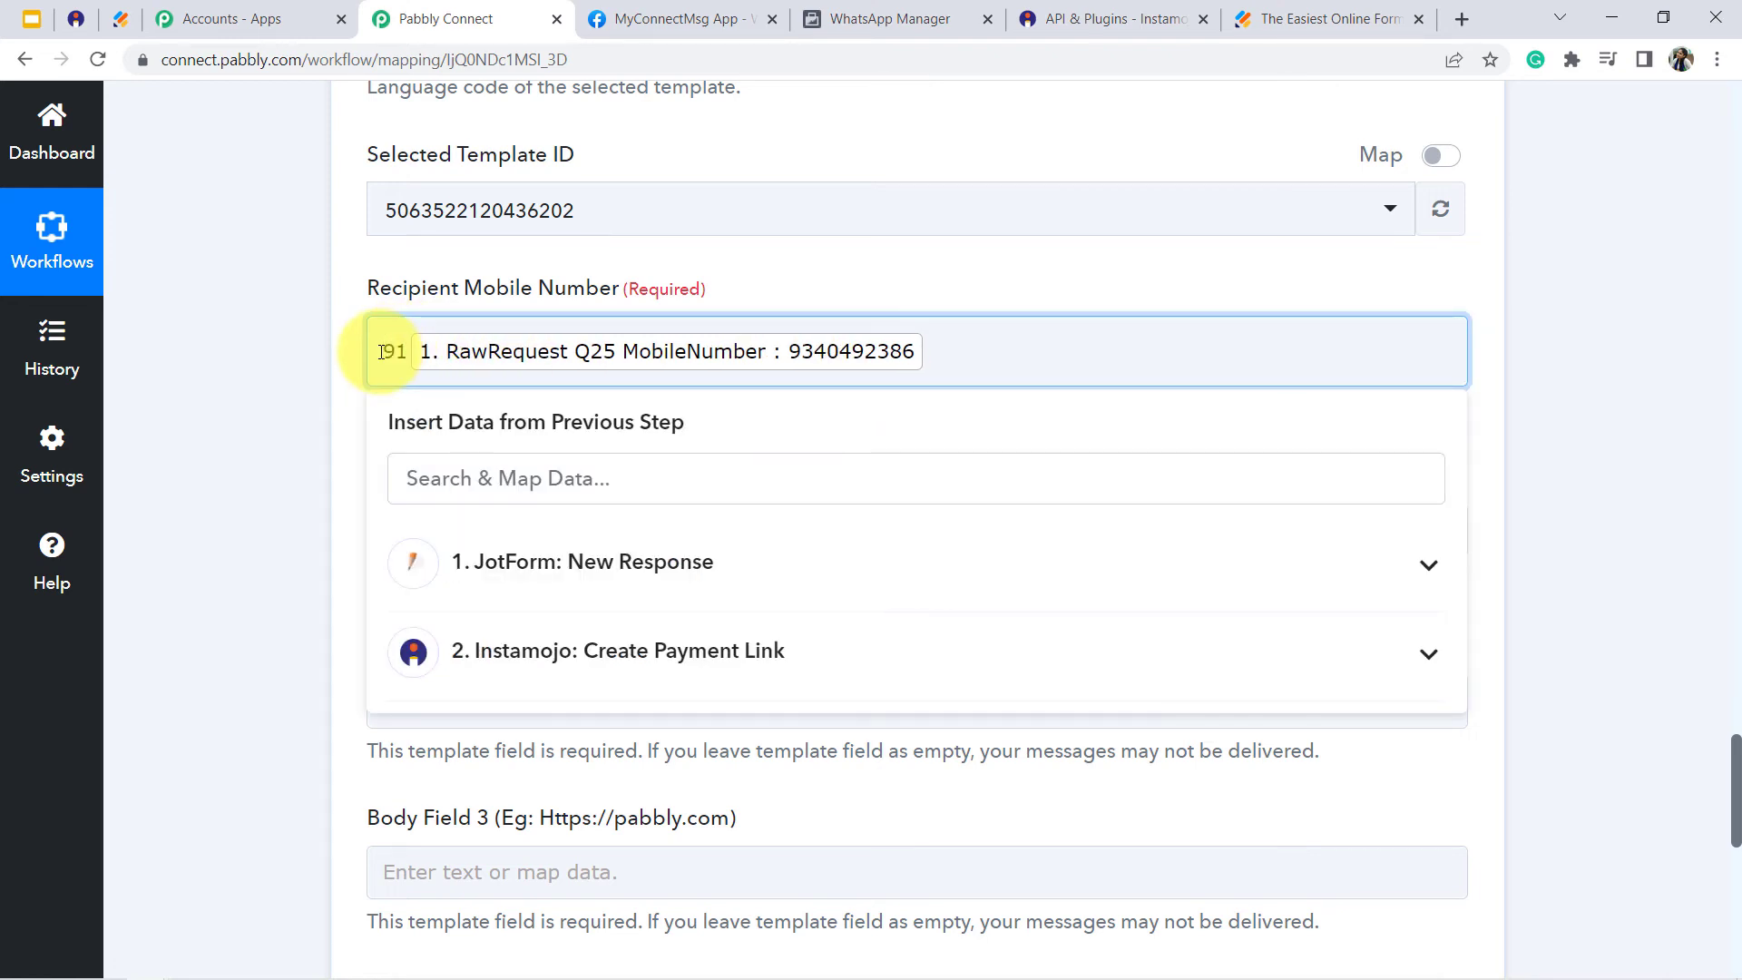
left_click(274, 366)
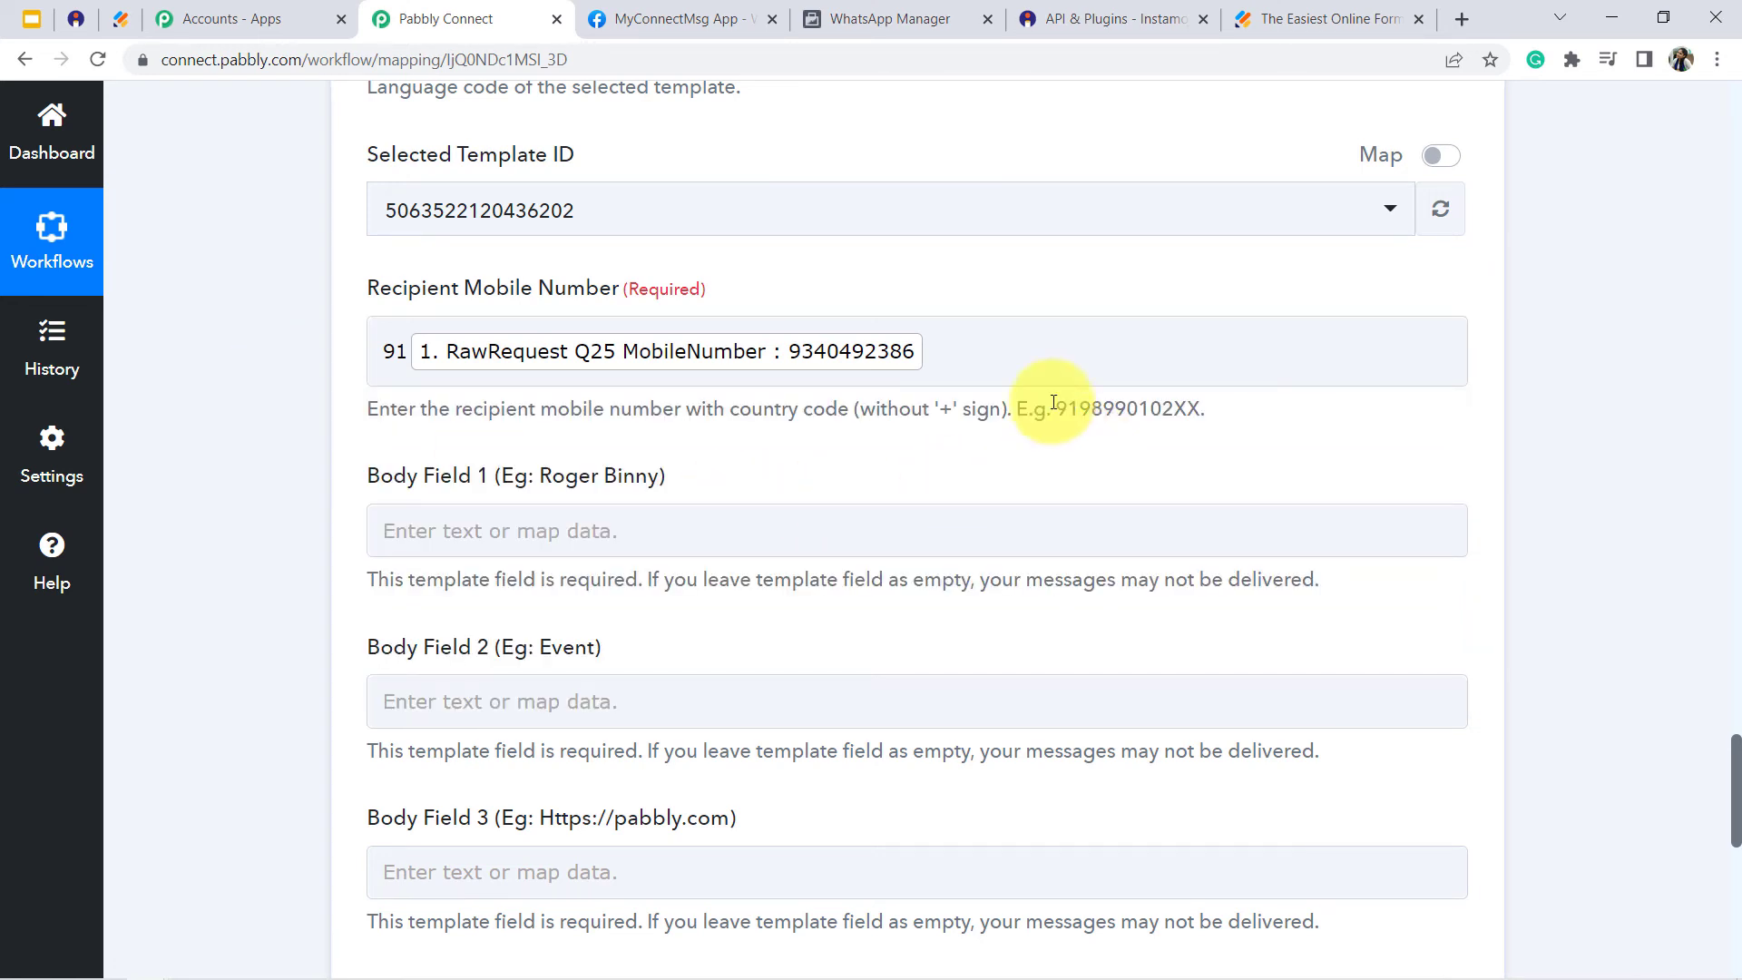
left_click_drag(1057, 411, 1120, 410)
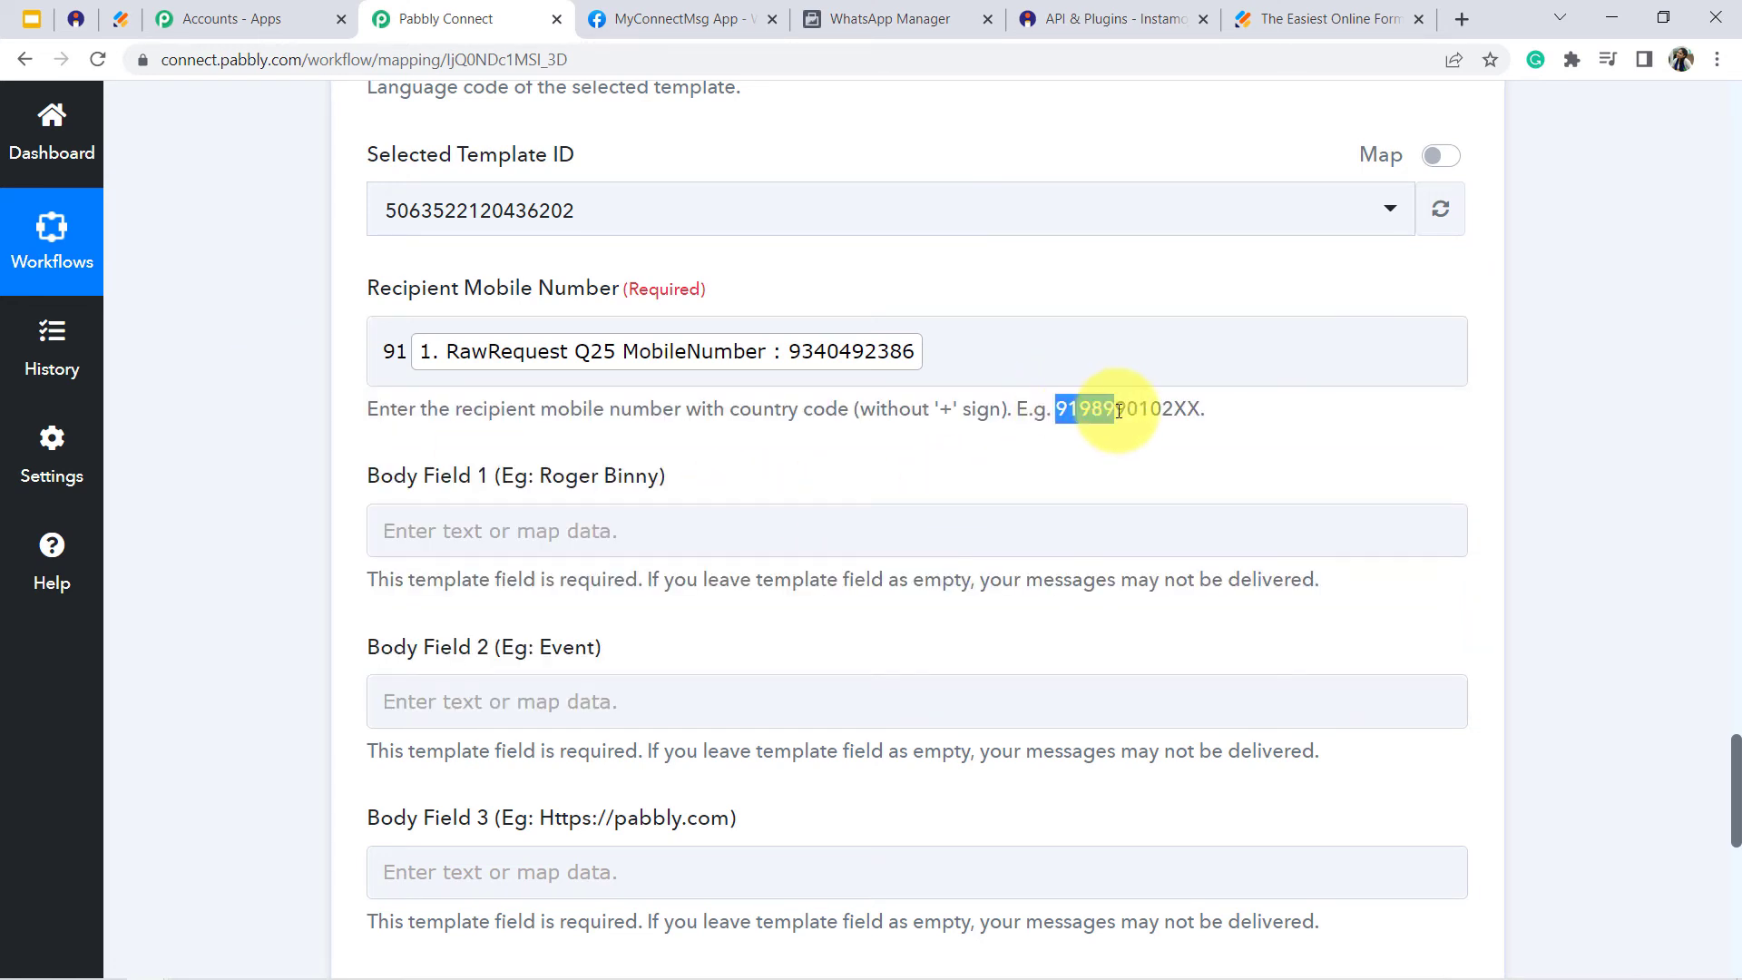
left_click(1119, 410)
- Reload the Jotform event registration form, check its mobile number format example, and return to the Pabbly Connect workflow
left_click(120, 14)
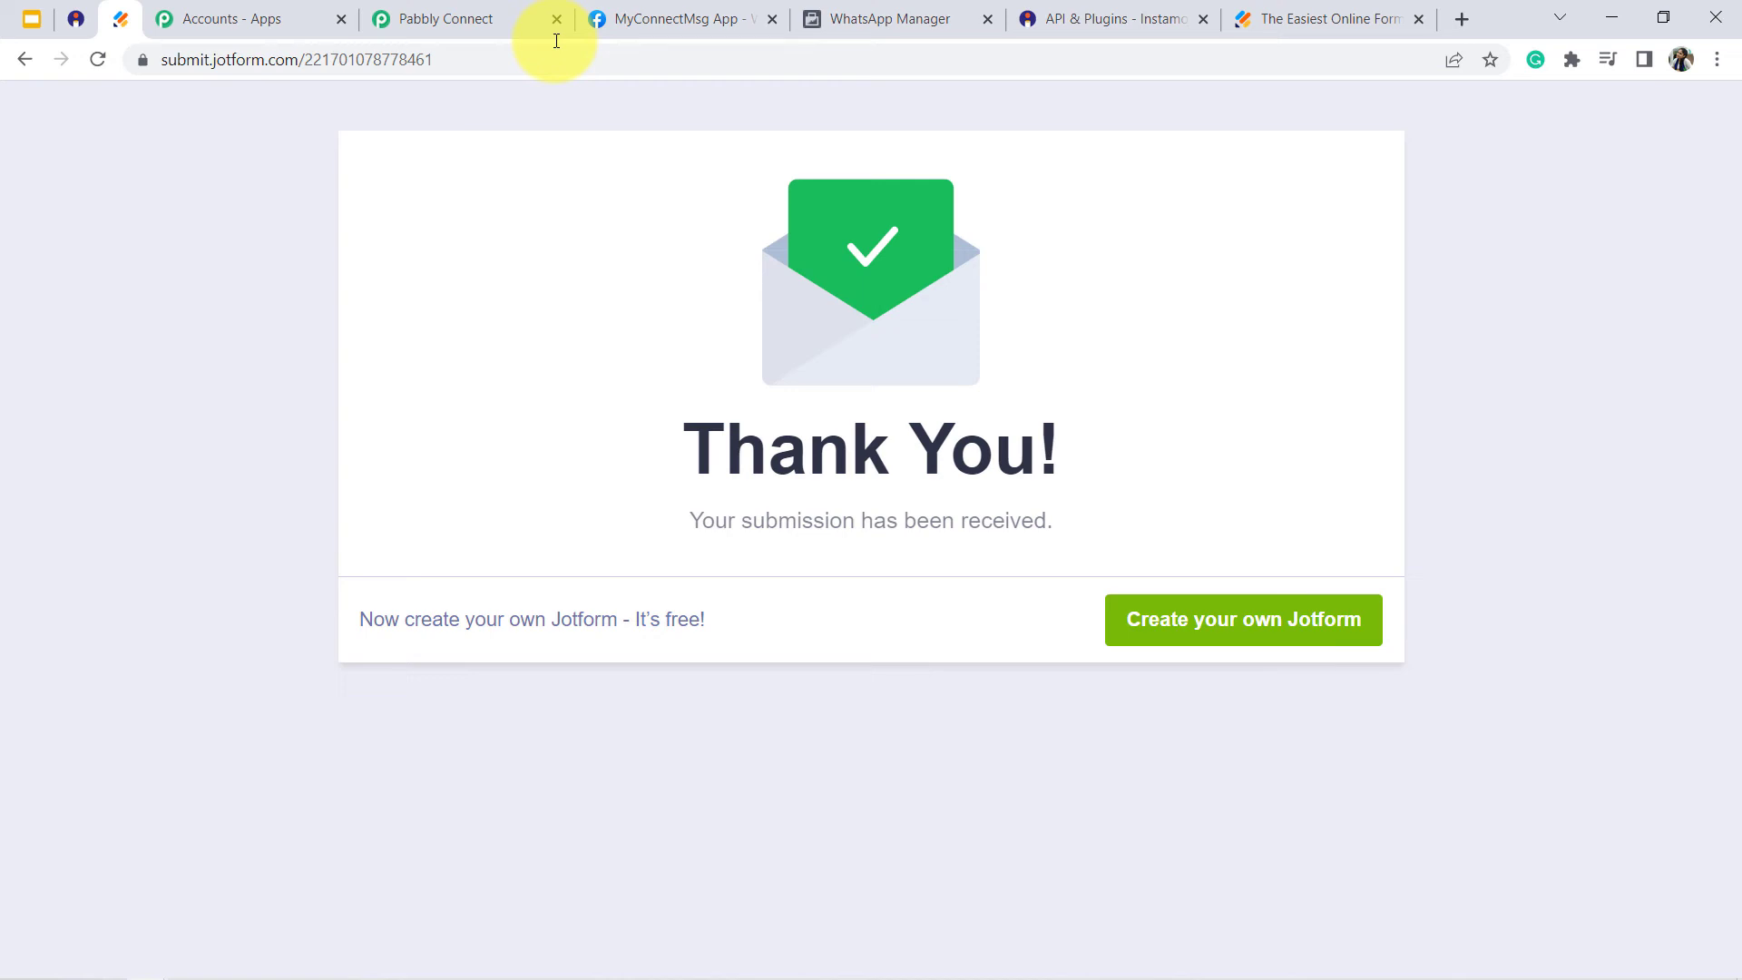
key("F5")
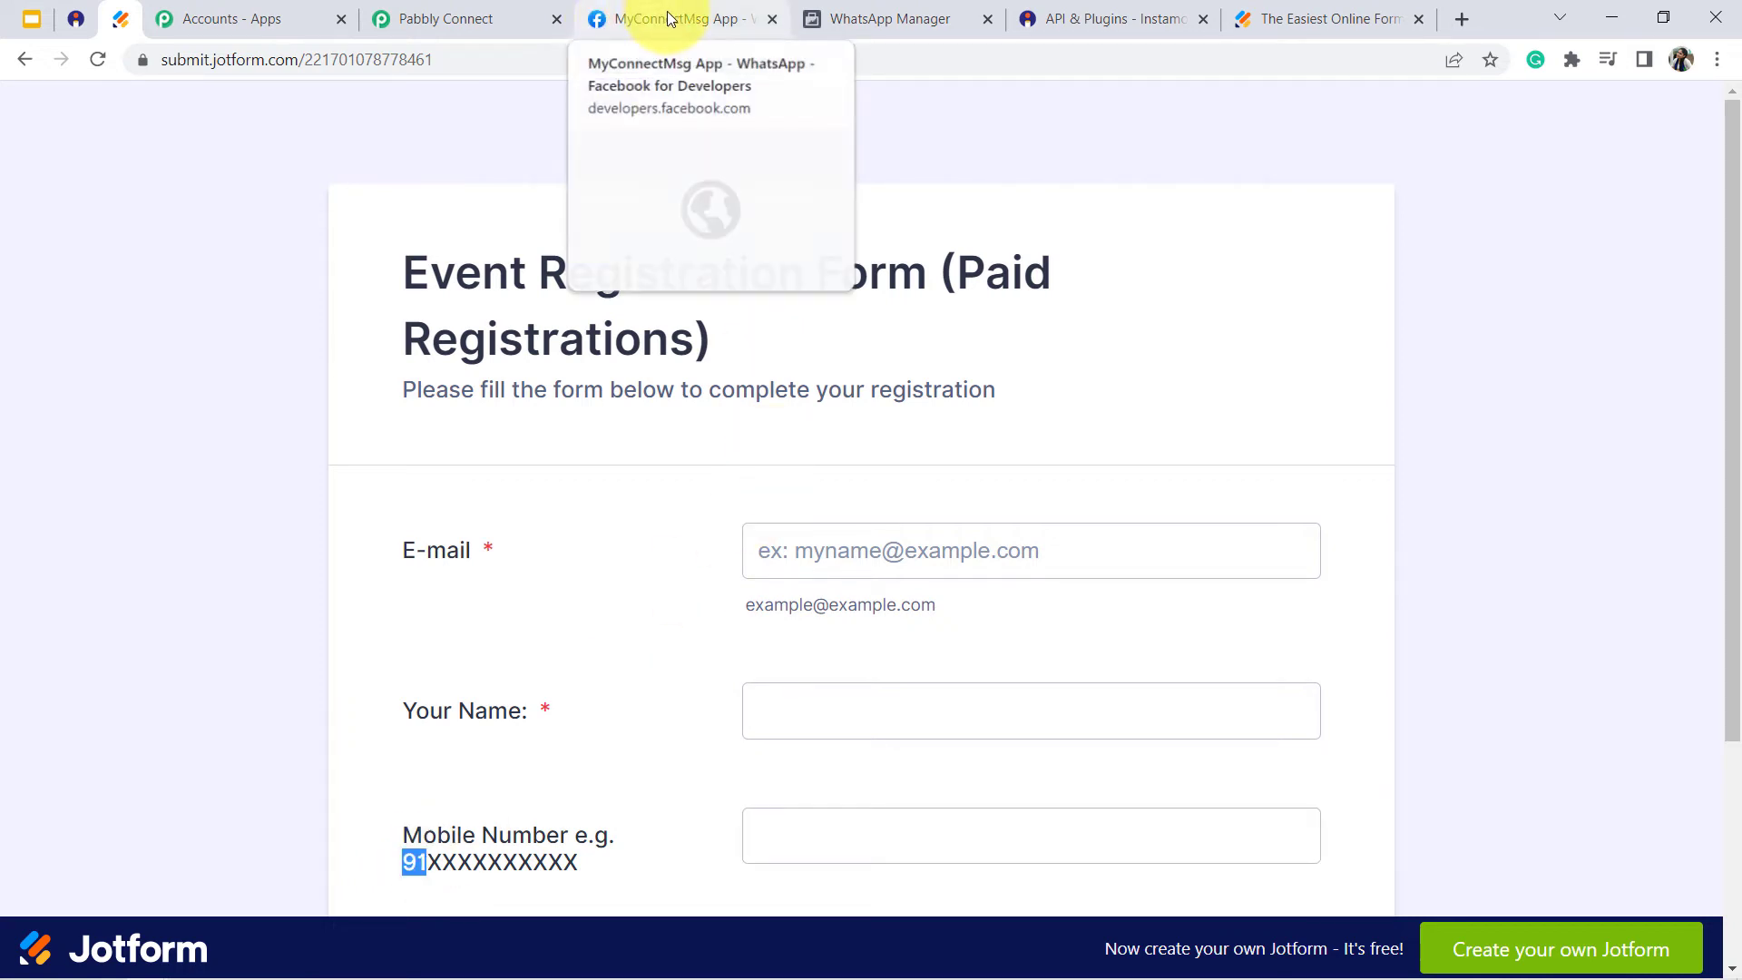
left_click(454, 18)
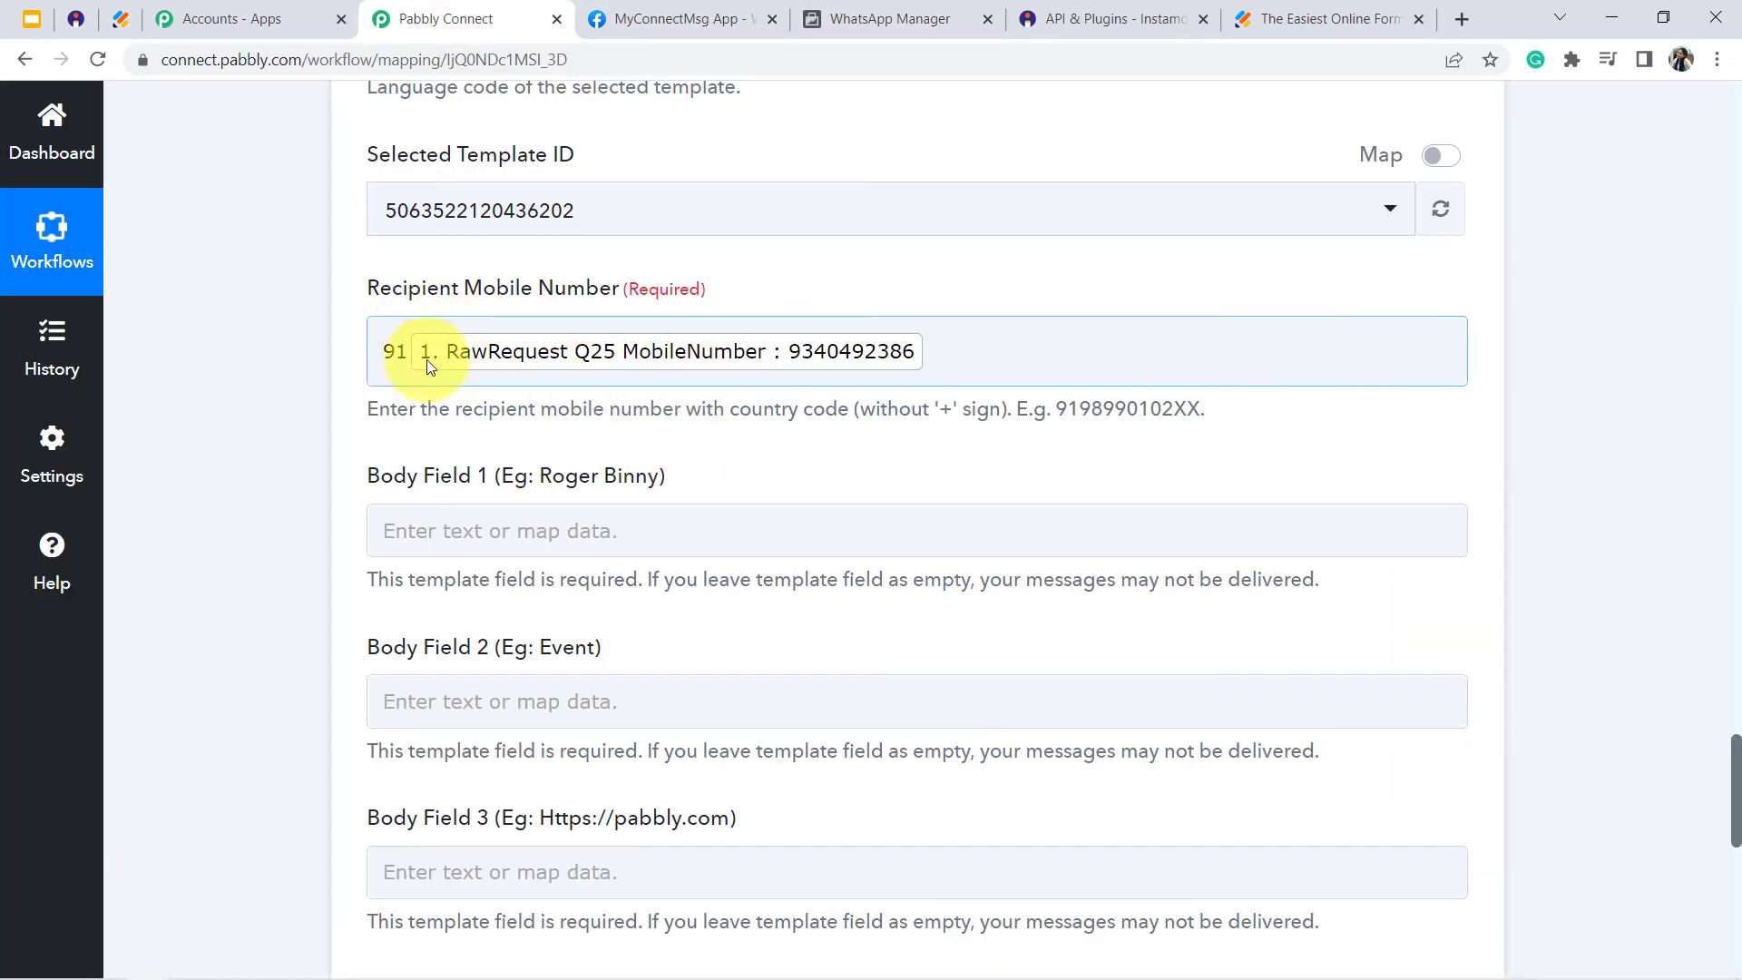
- Compare the four Body Fields in the workflow with the body variables of the registration_process template in WhatsApp Manager
left_click(517, 513)
left_click(1636, 680)
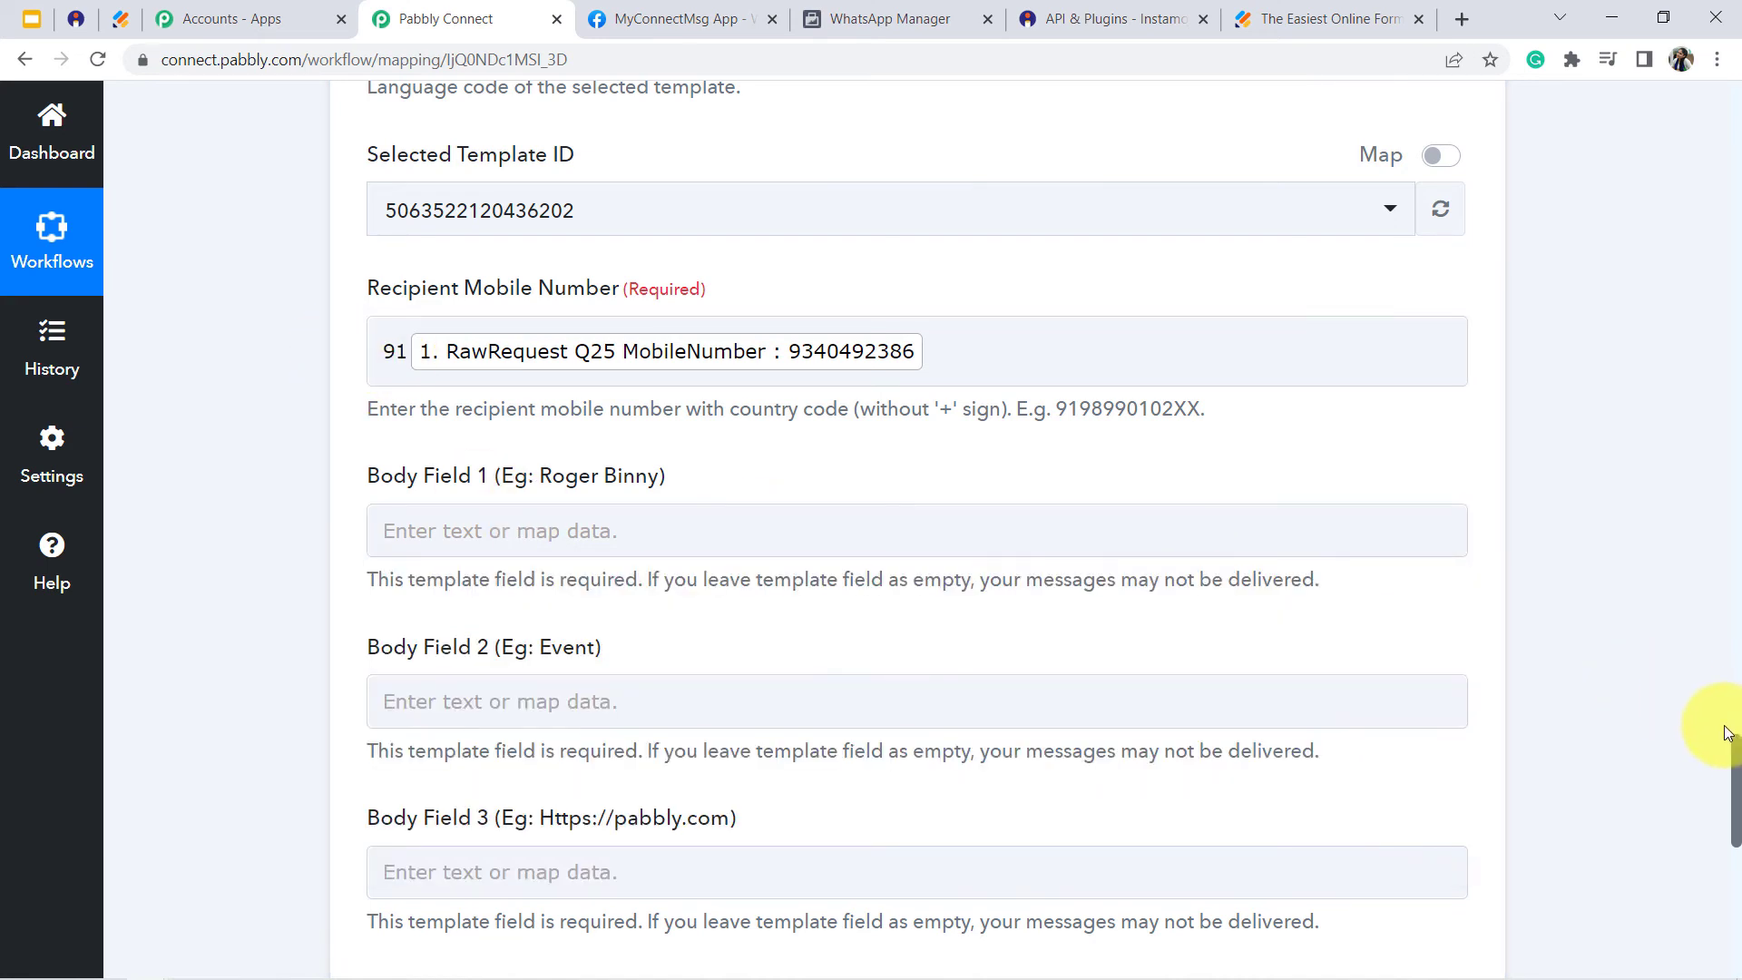
left_click_drag(1735, 740, 1734, 781)
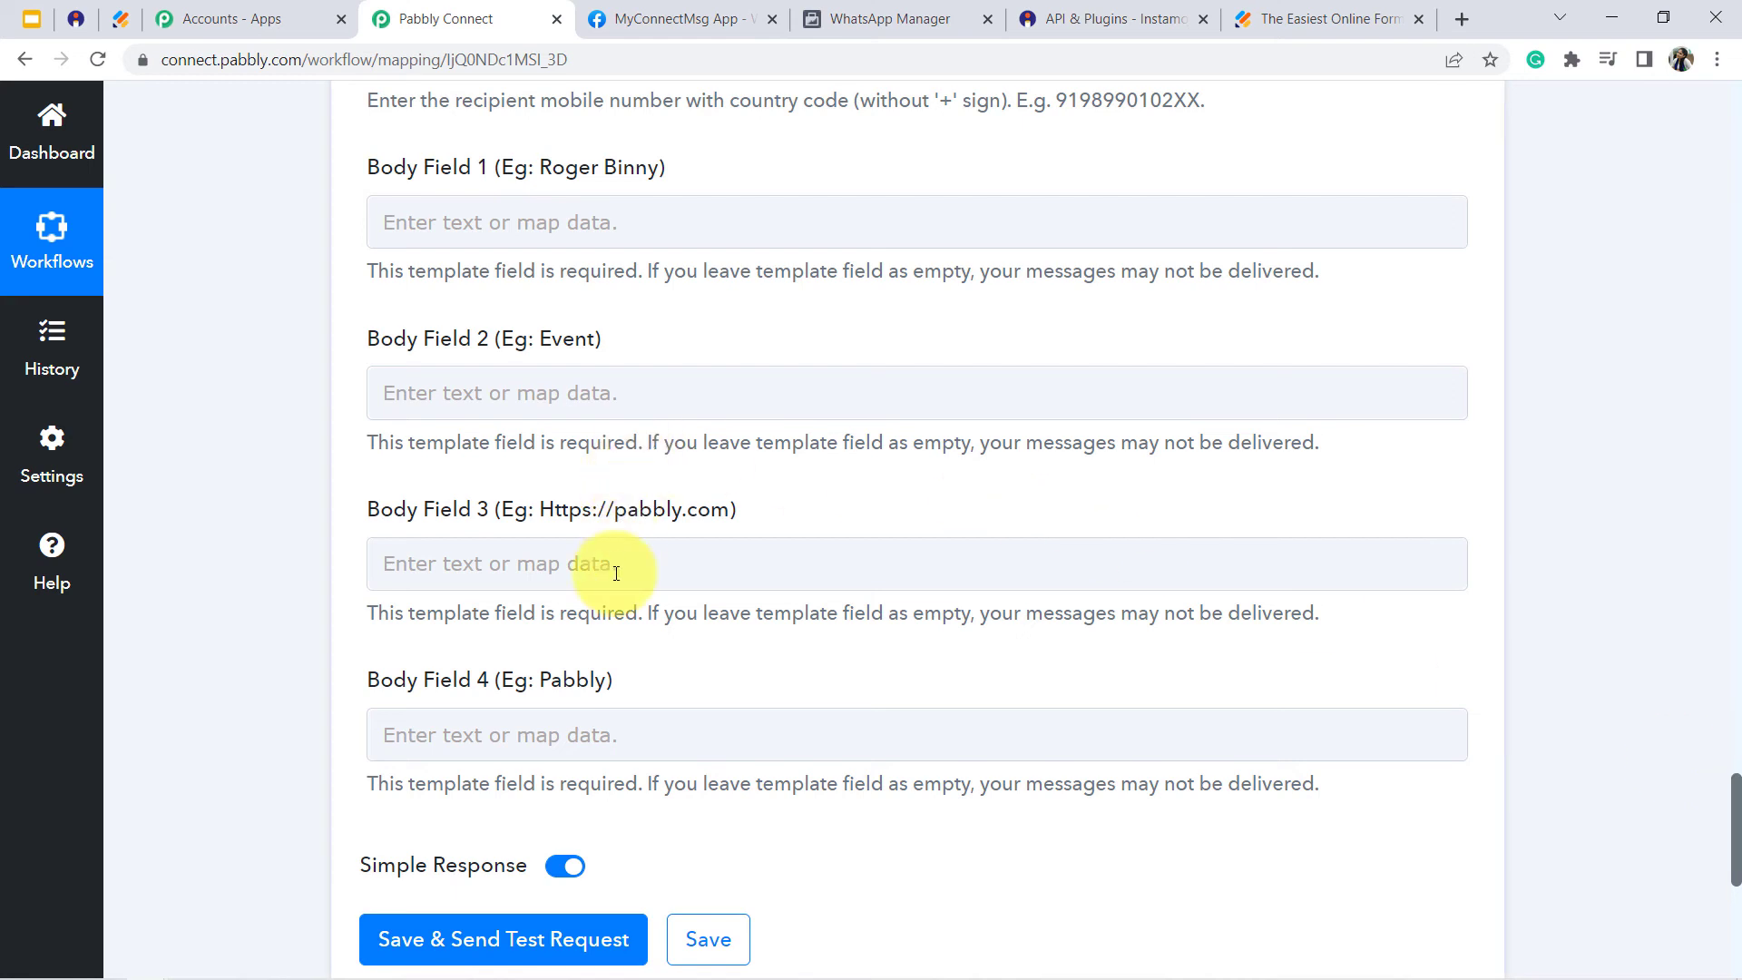
left_click(758, 550)
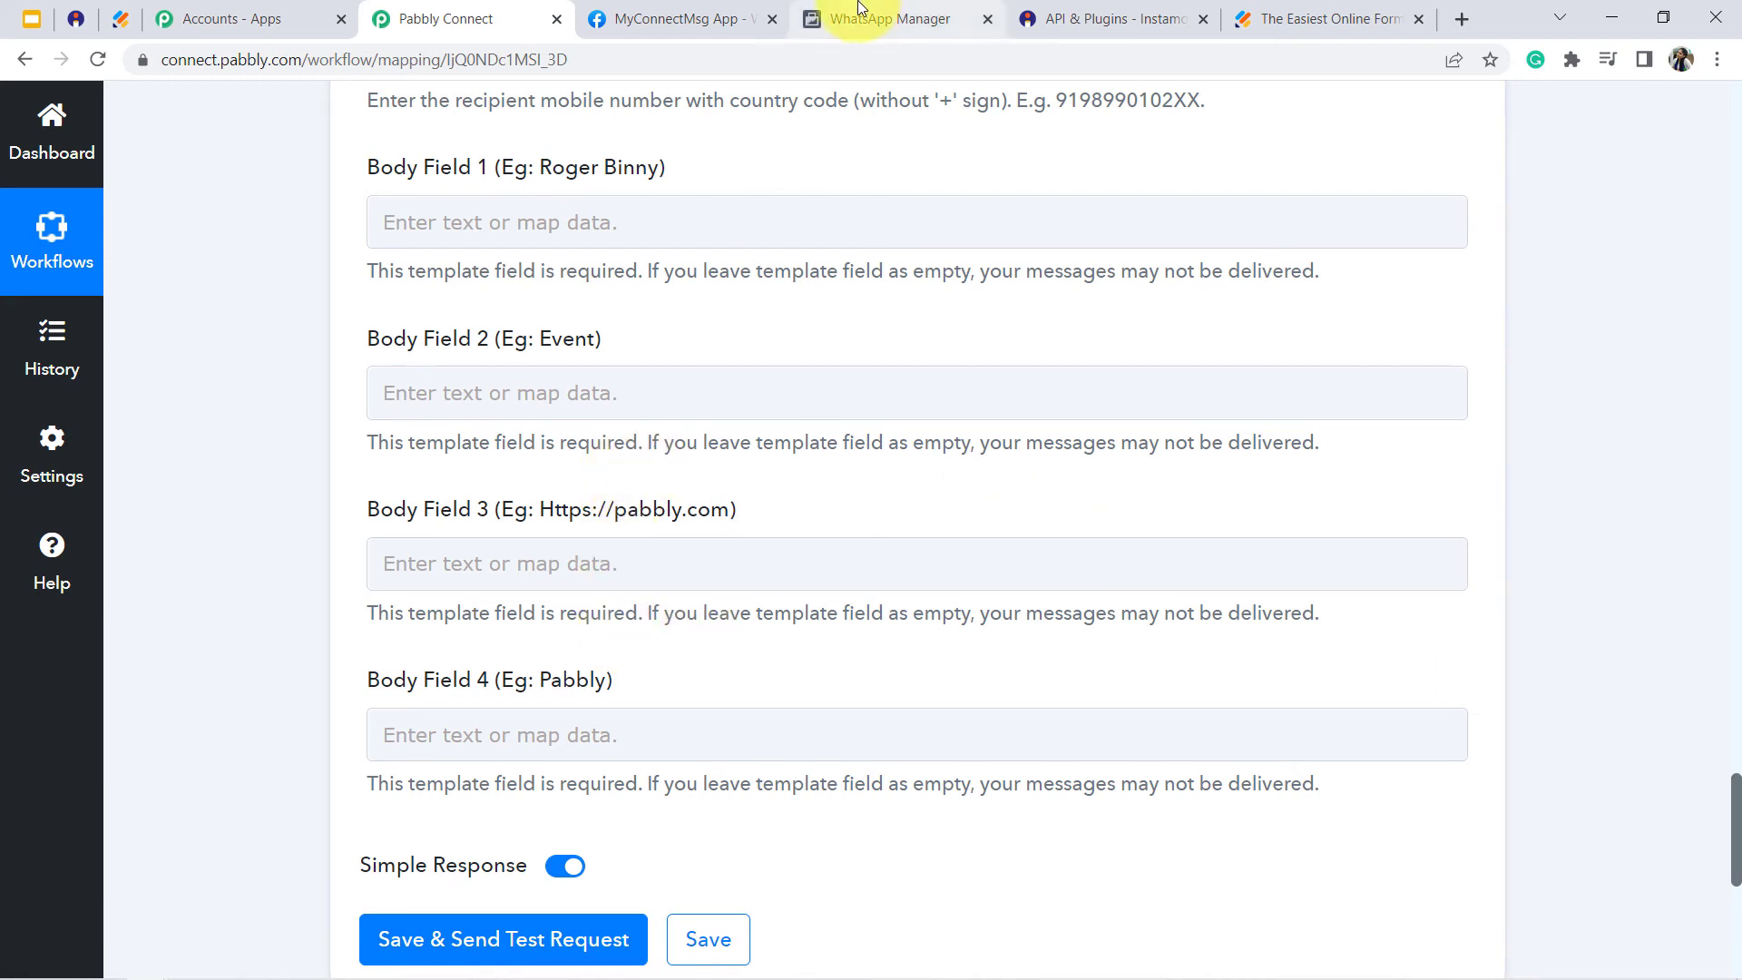
left_click(660, 7)
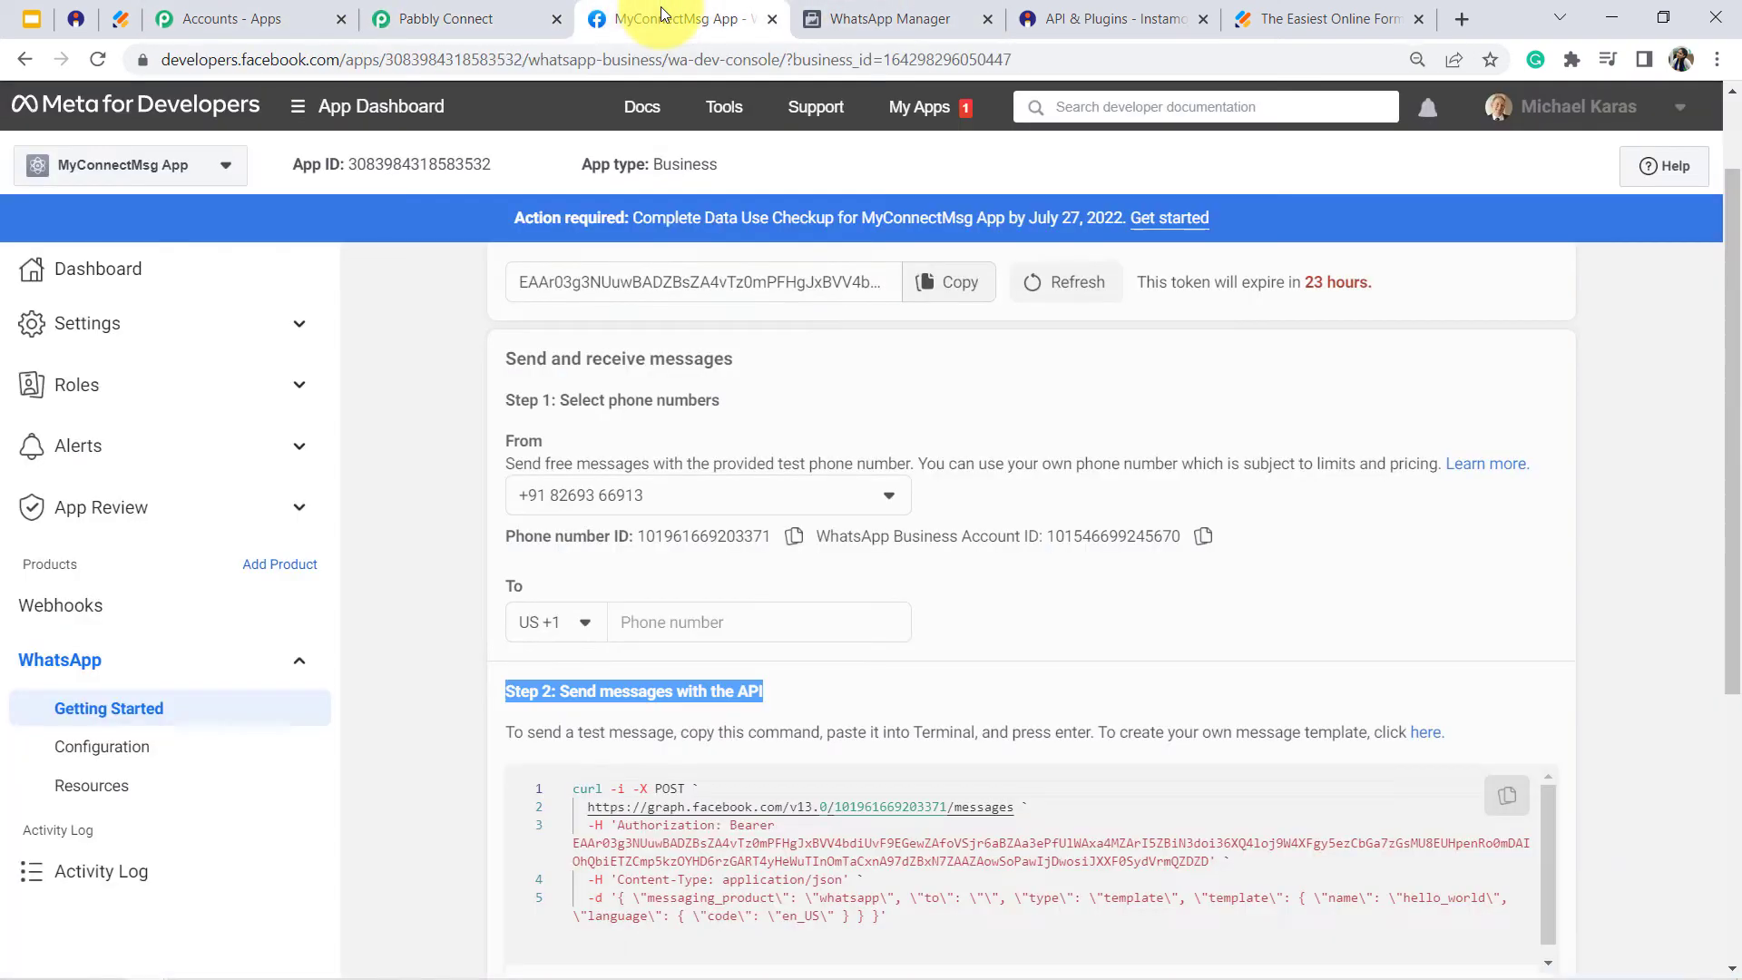
left_click(911, 9)
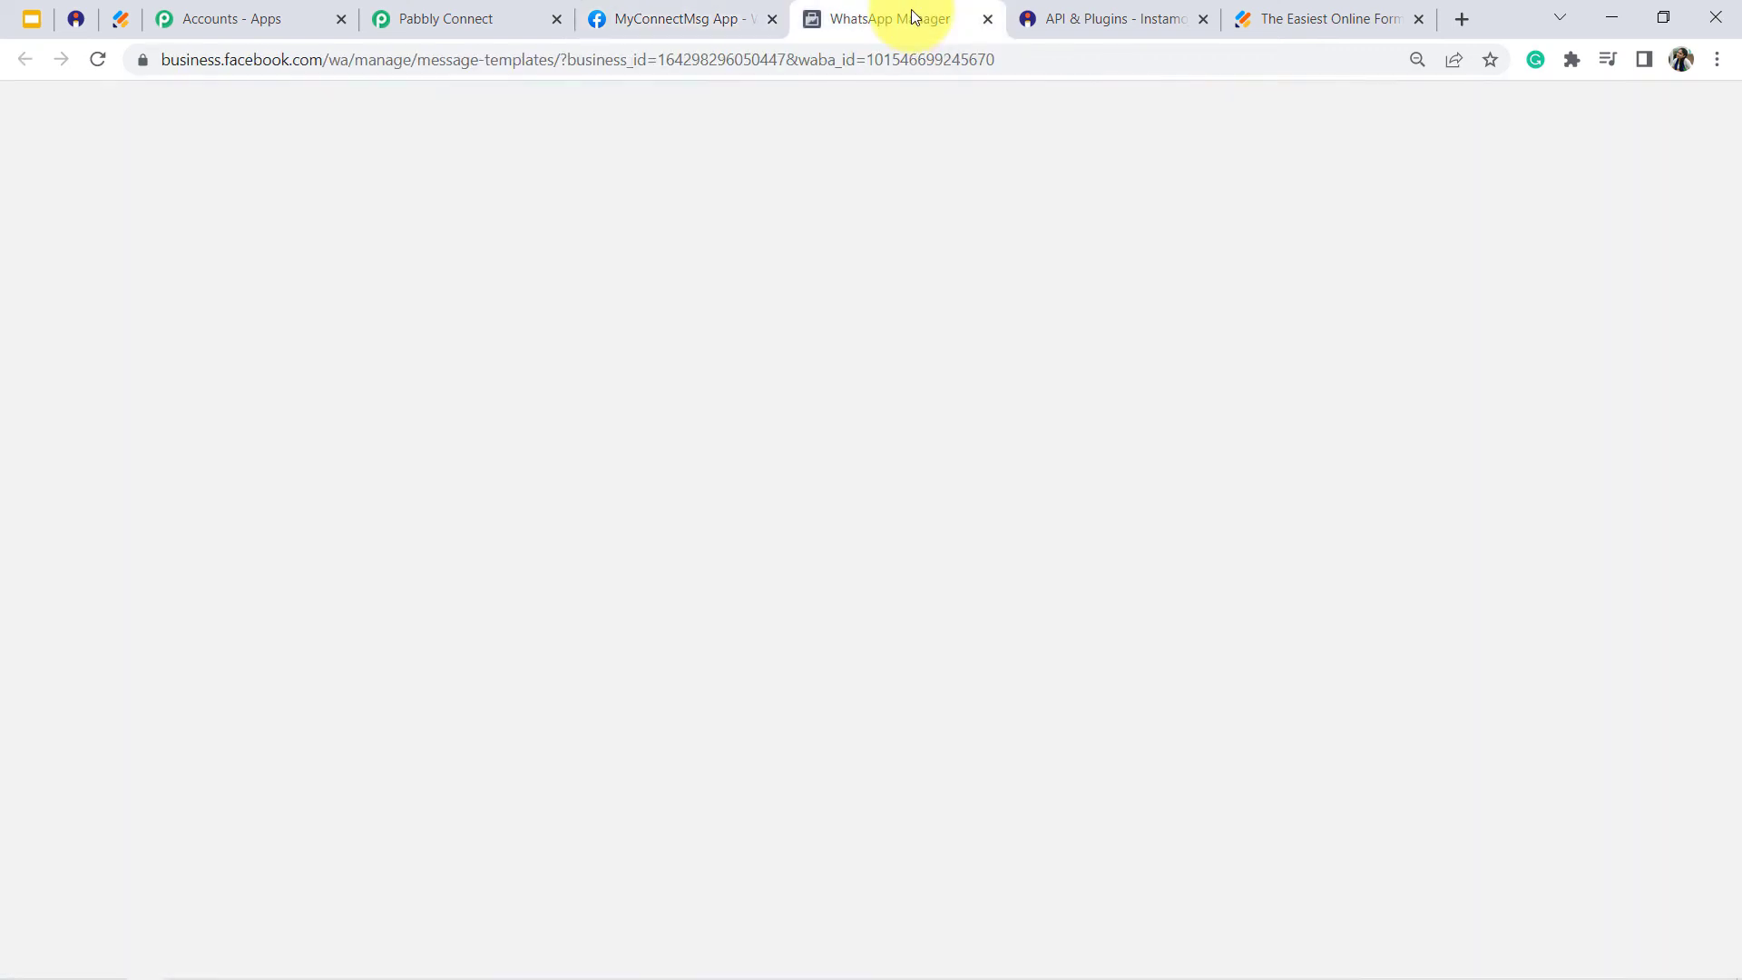
left_click_drag(911, 9, 689, 14)
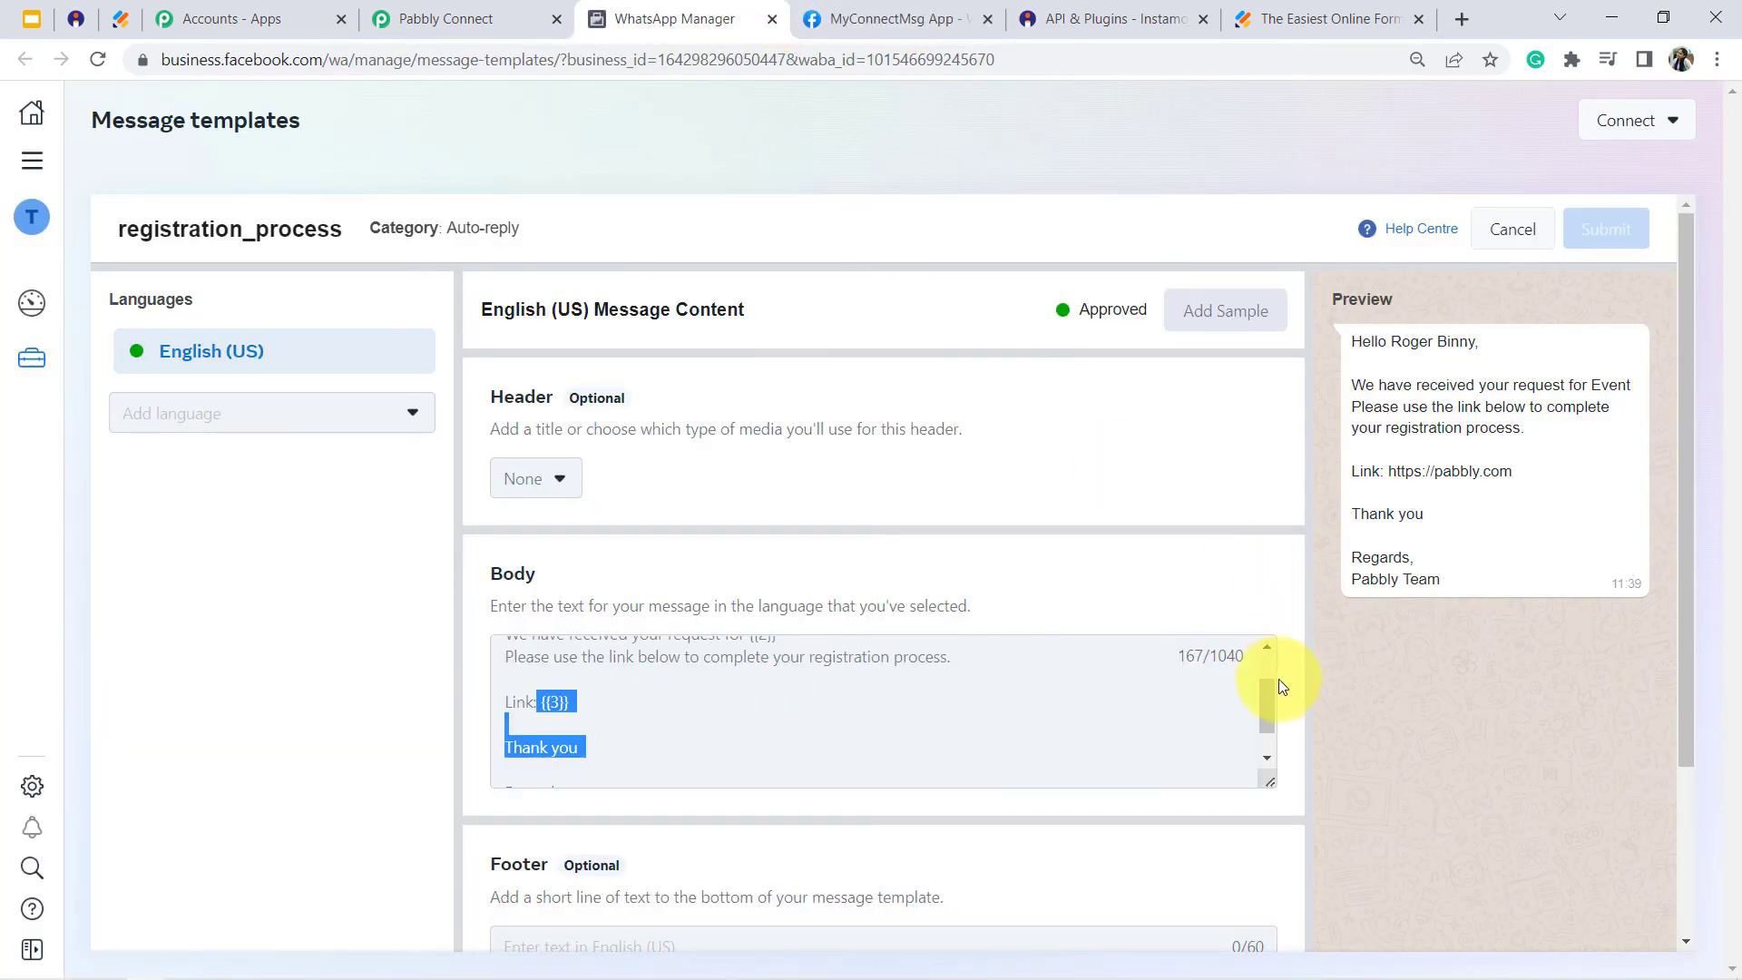
mouse_move(1272, 699)
left_mouse_down()
mouse_move(1270, 670)
mouse_move(1279, 729)
mouse_move(1273, 683)
left_mouse_up()
left_click(551, 651)
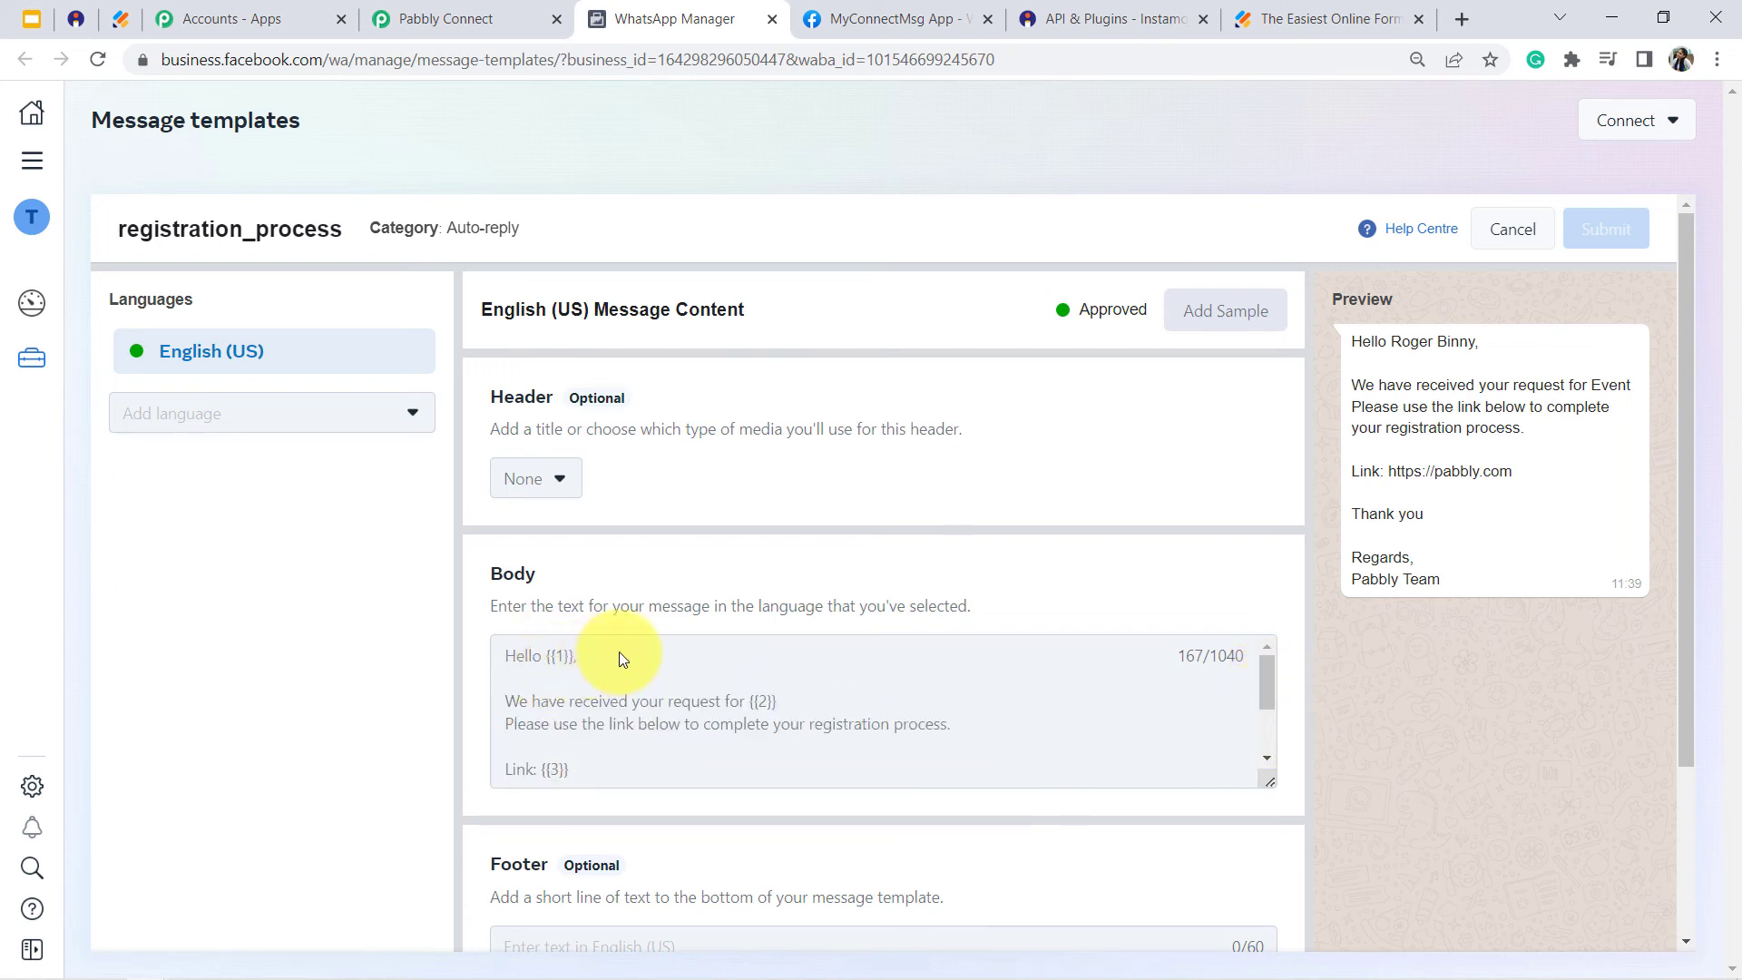
left_click_drag(1268, 694, 1272, 732)
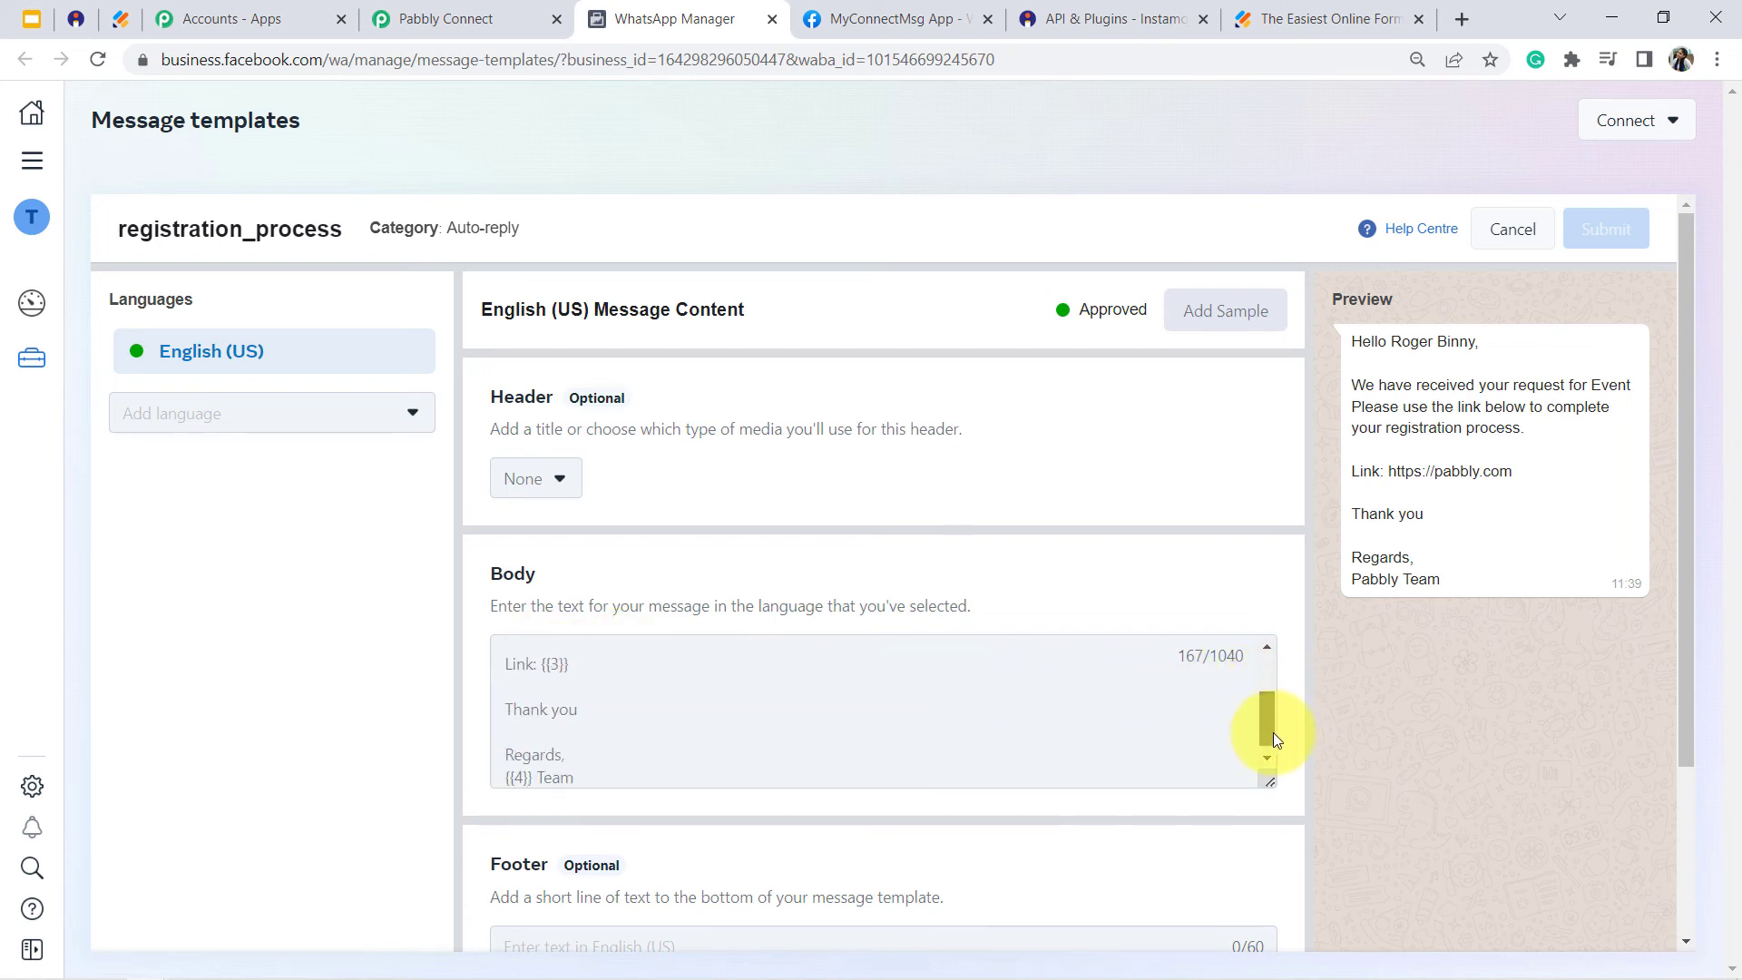
- In Pabbly Connect, map Body Field 1 to the YourName answer (RawRequest Q1) from the JotForm New Response step
left_click(419, 10)
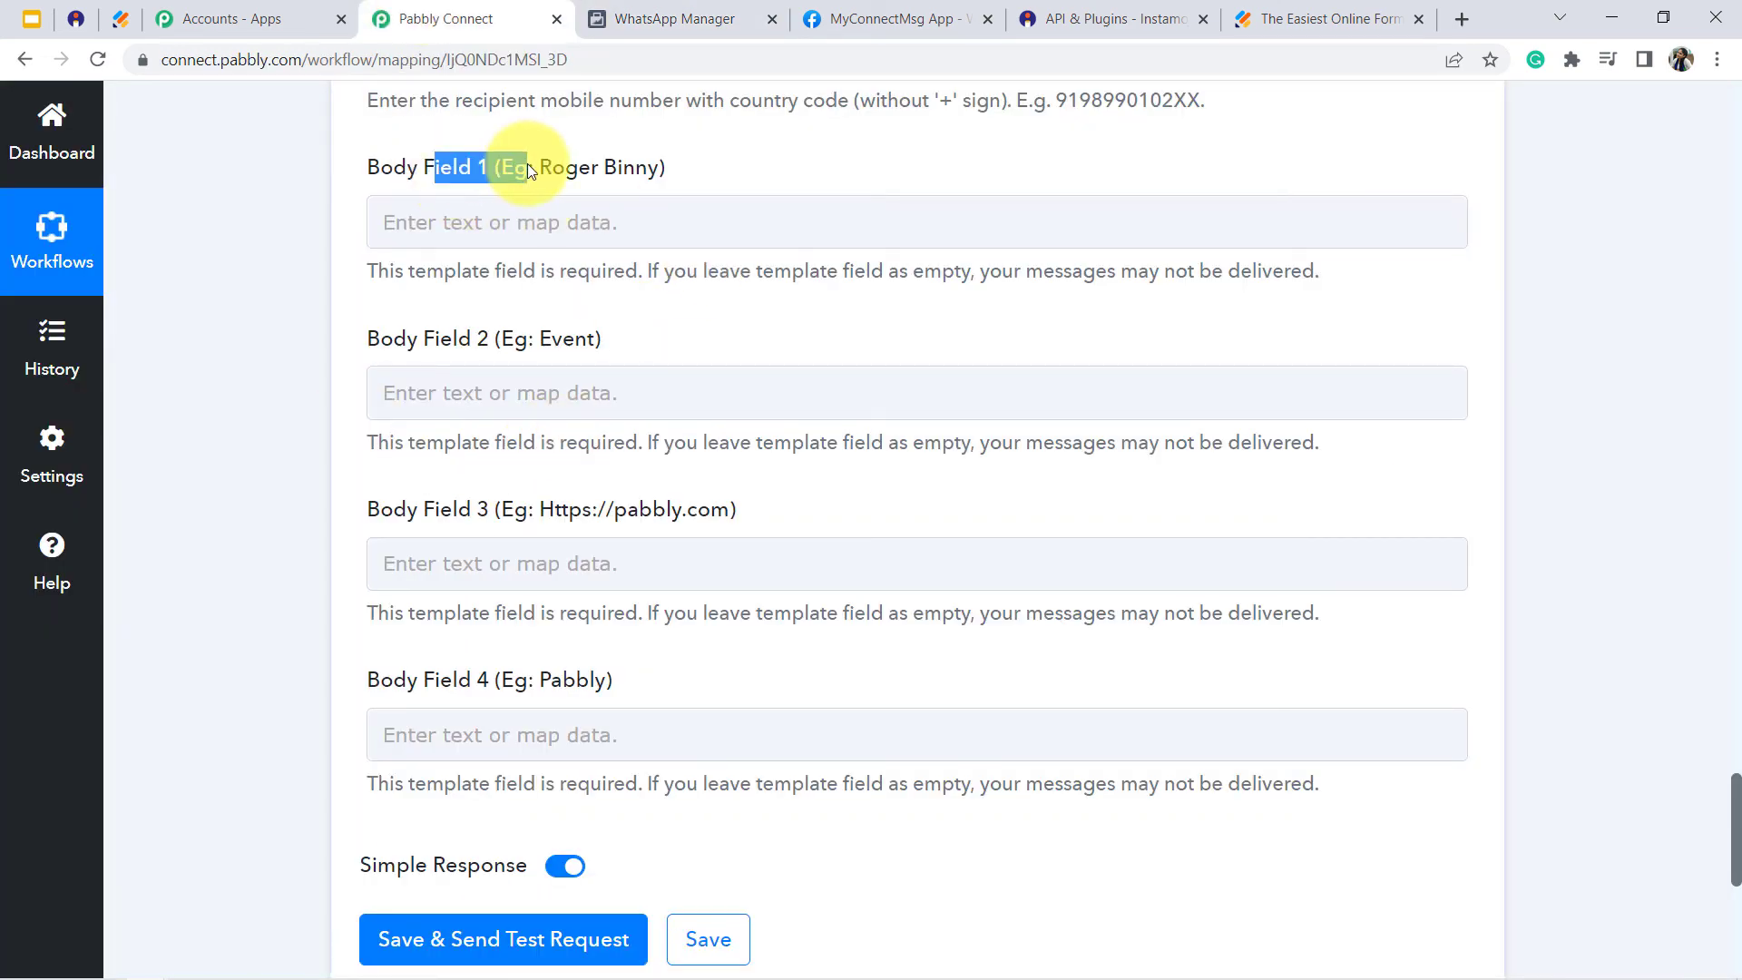
left_click(573, 223)
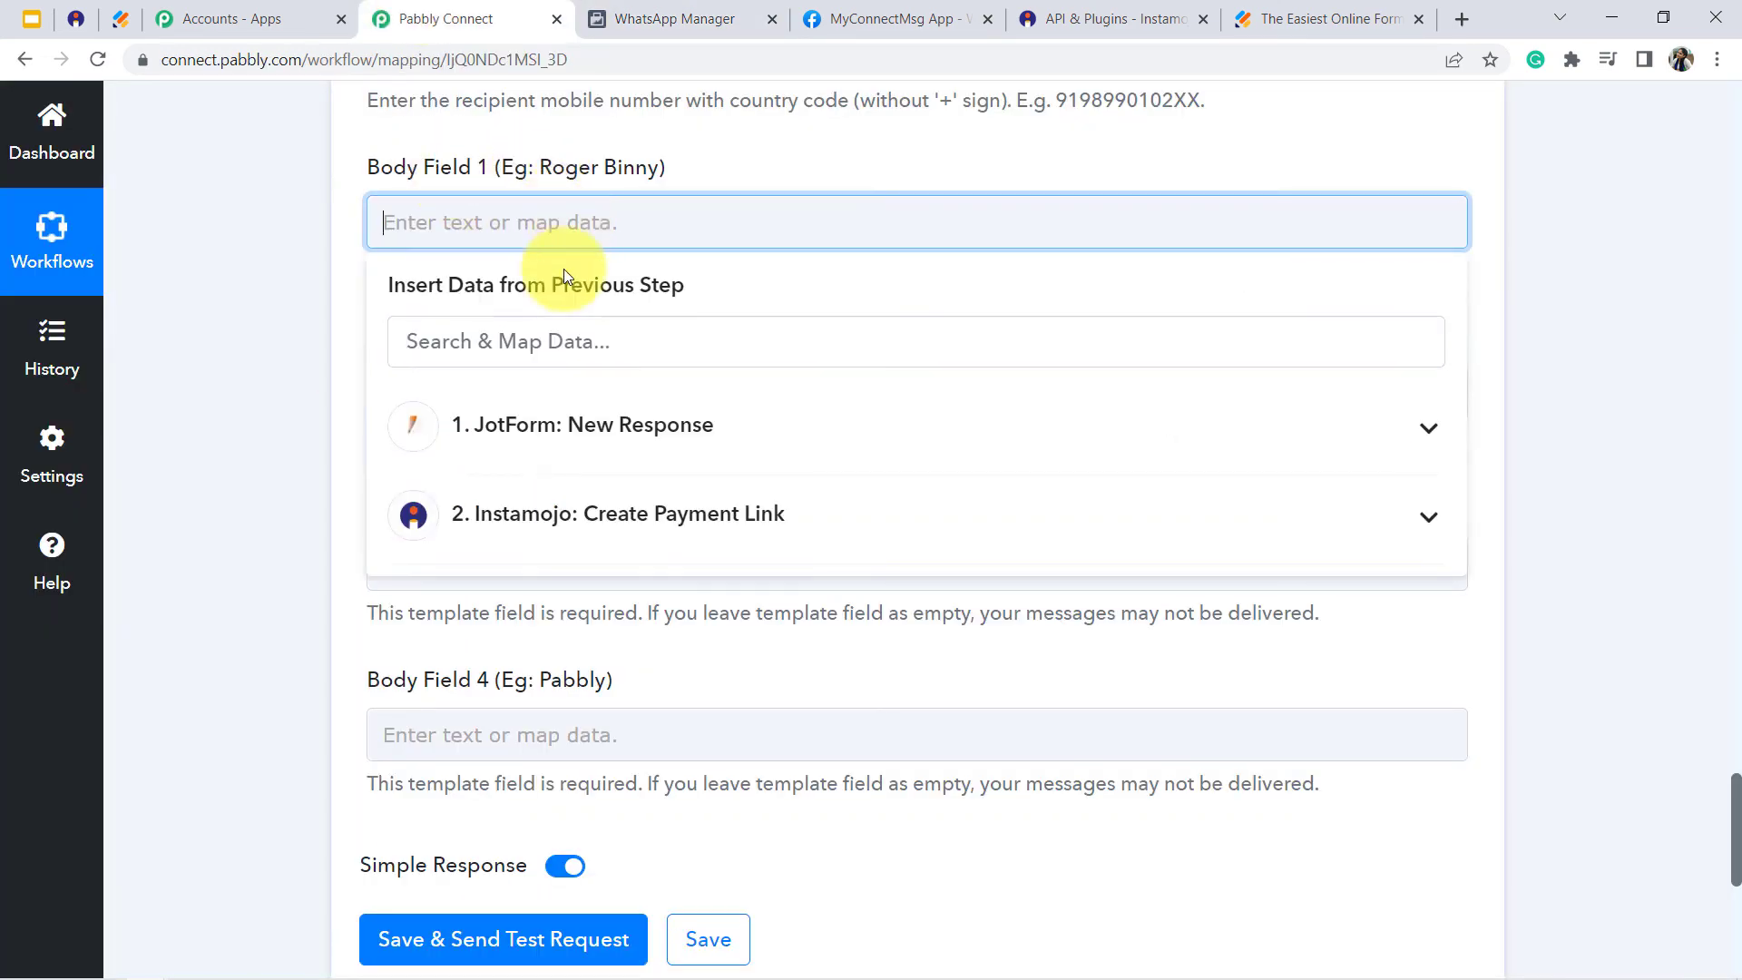
left_click(551, 425)
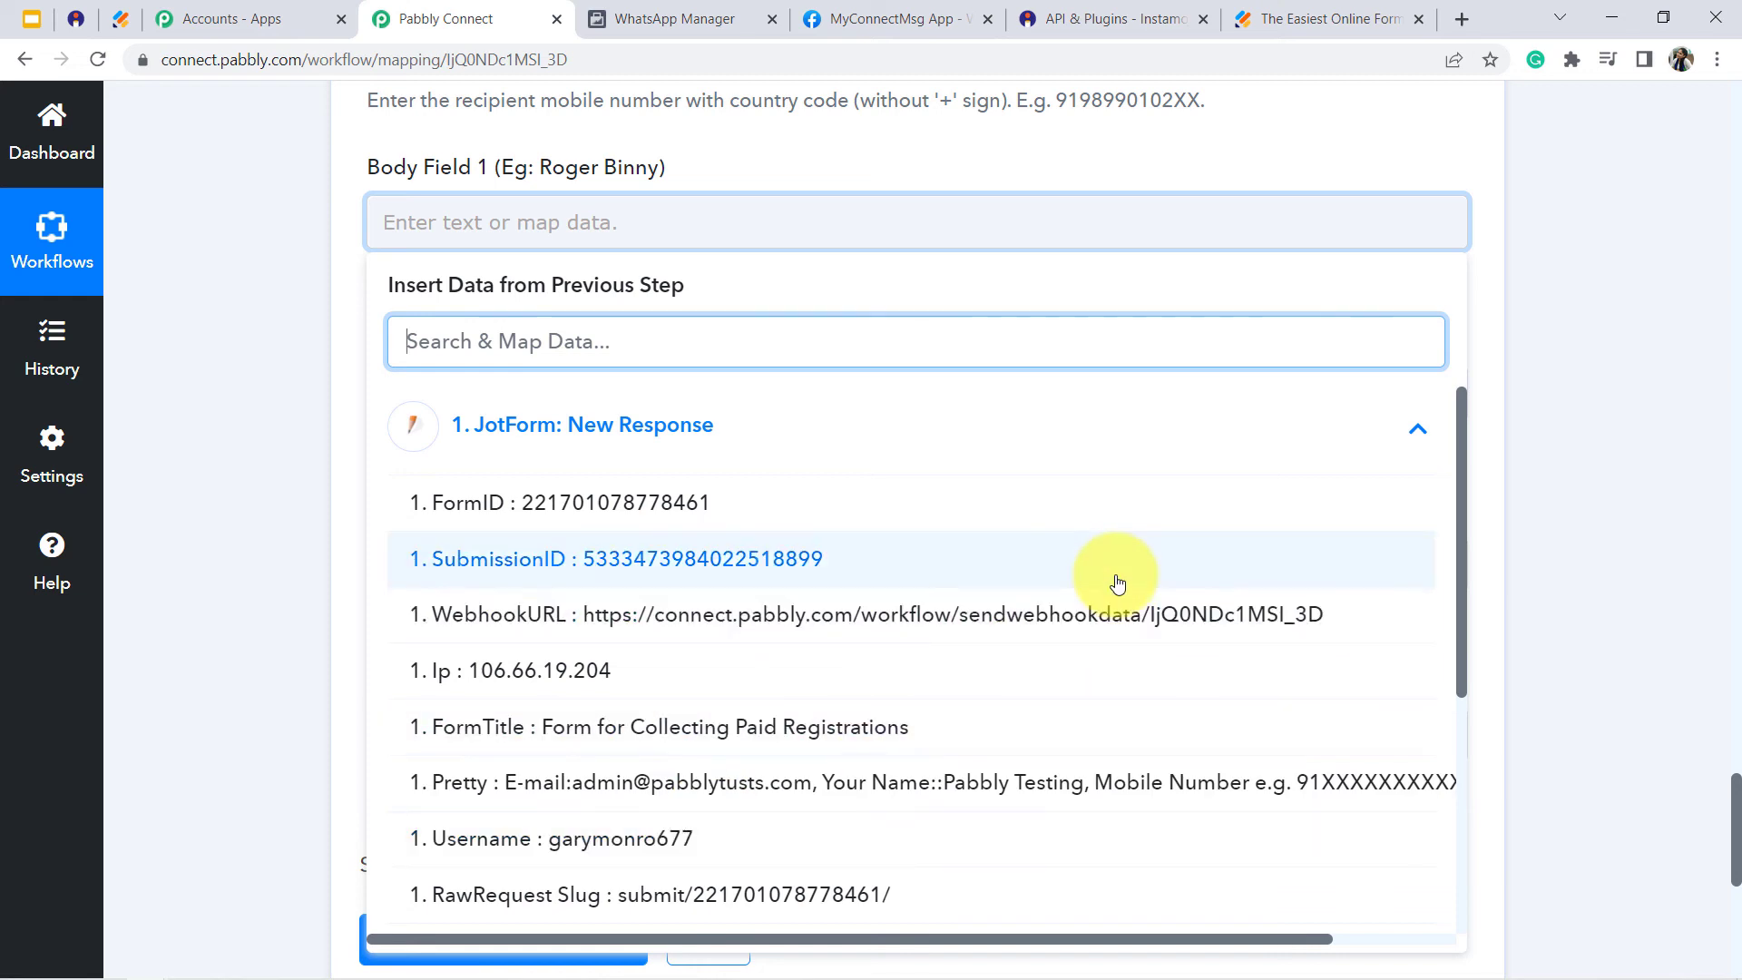
left_click_drag(1460, 476, 1467, 590)
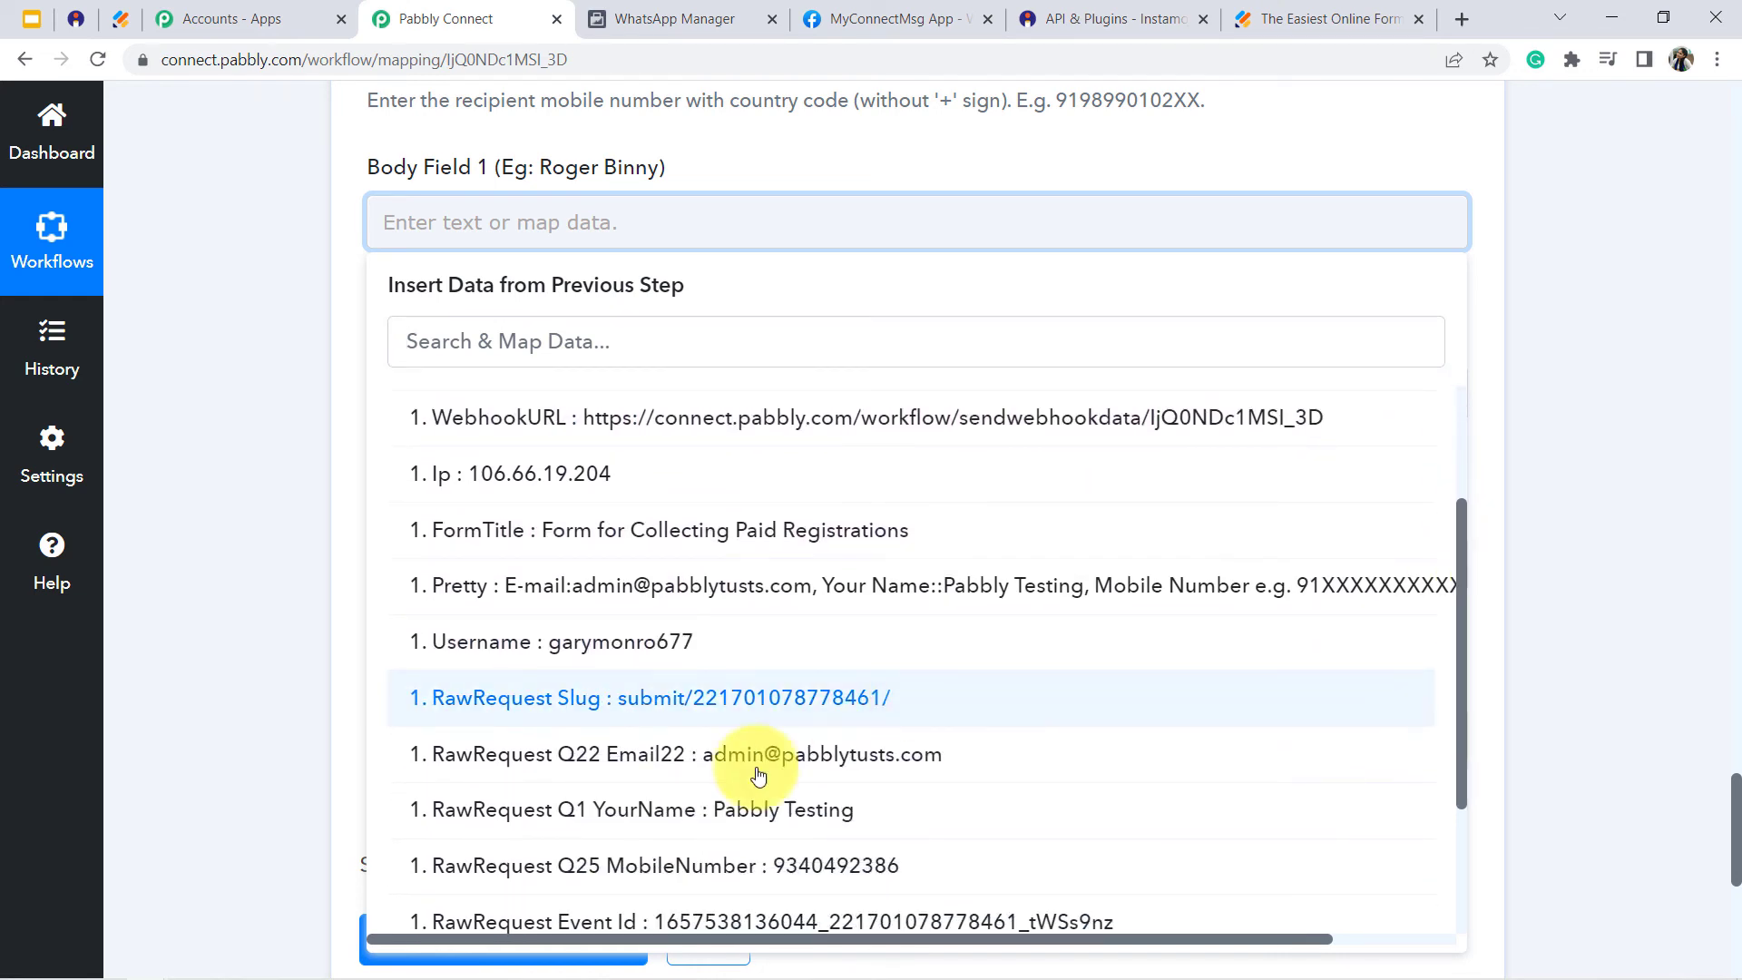
left_click(809, 821)
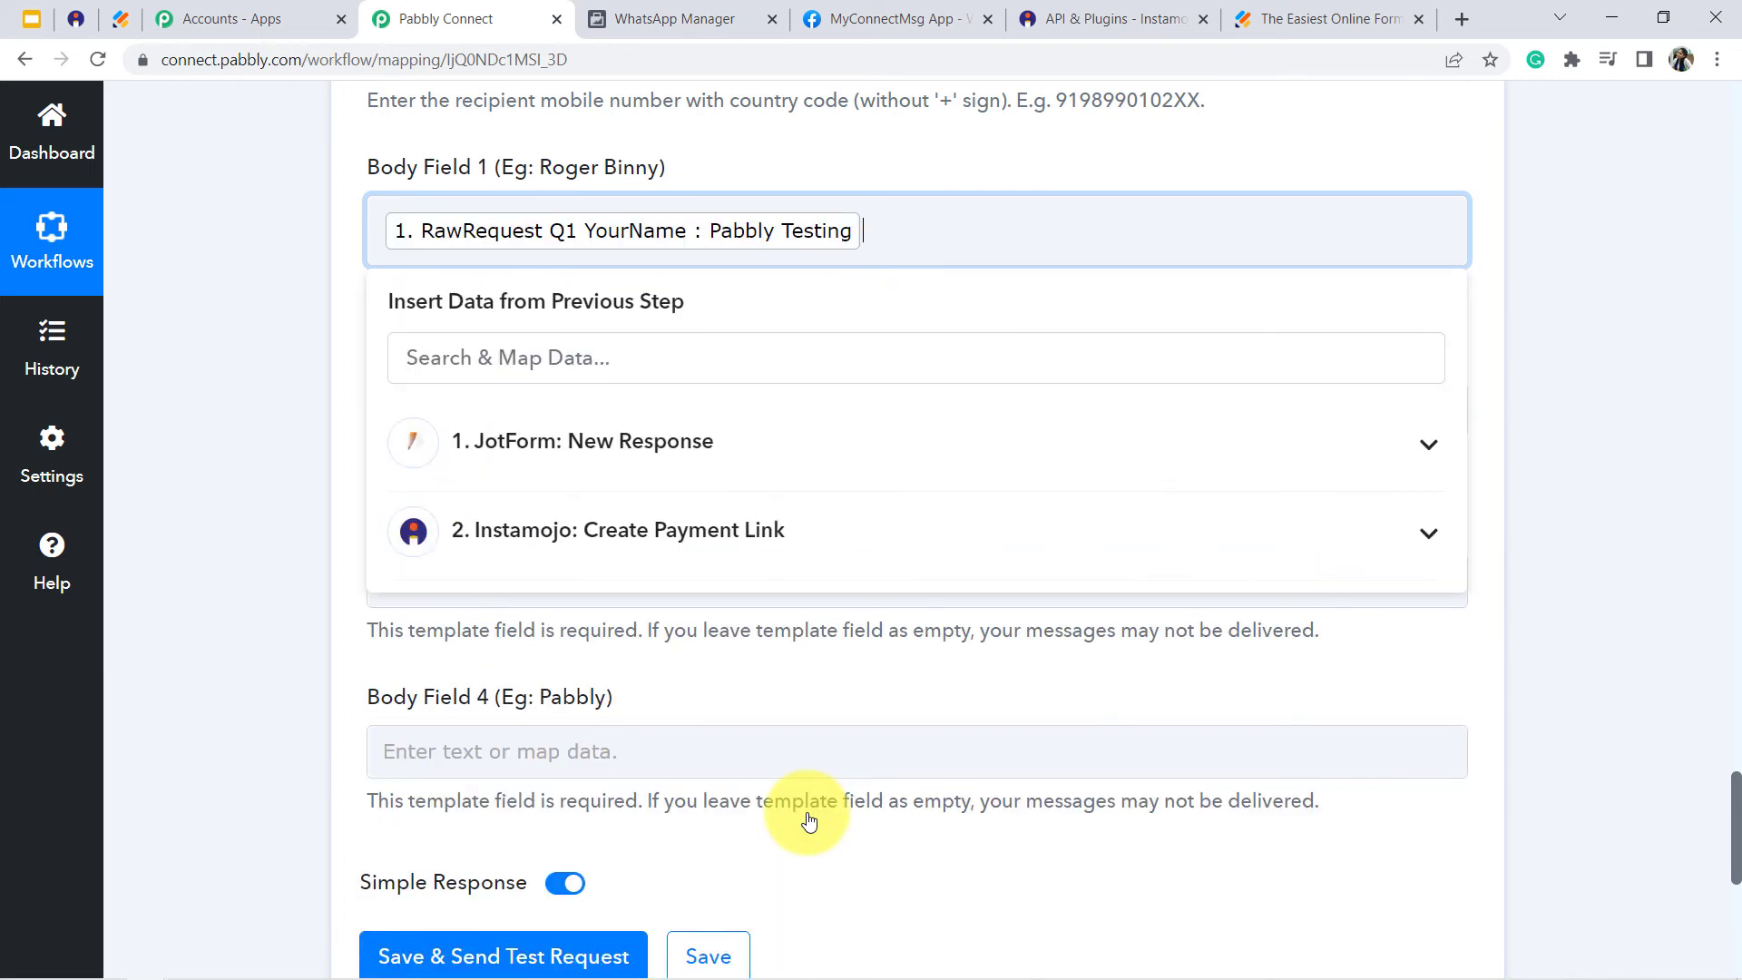
left_click(262, 381)
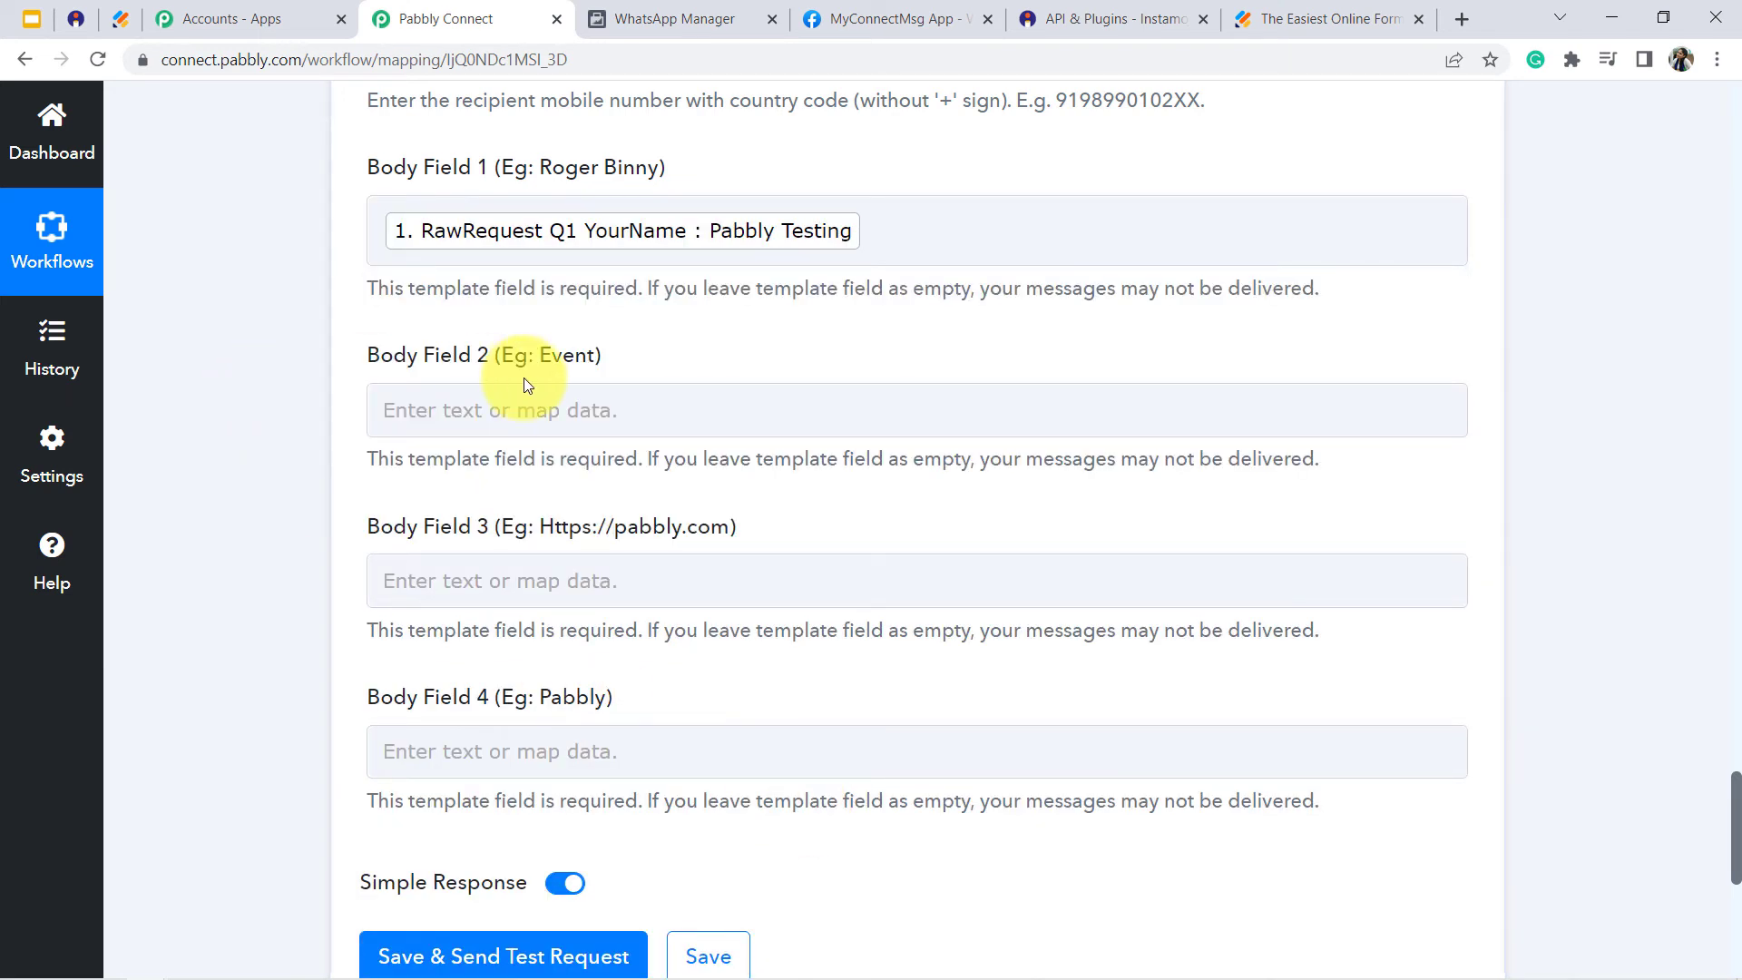
left_click(510, 408)
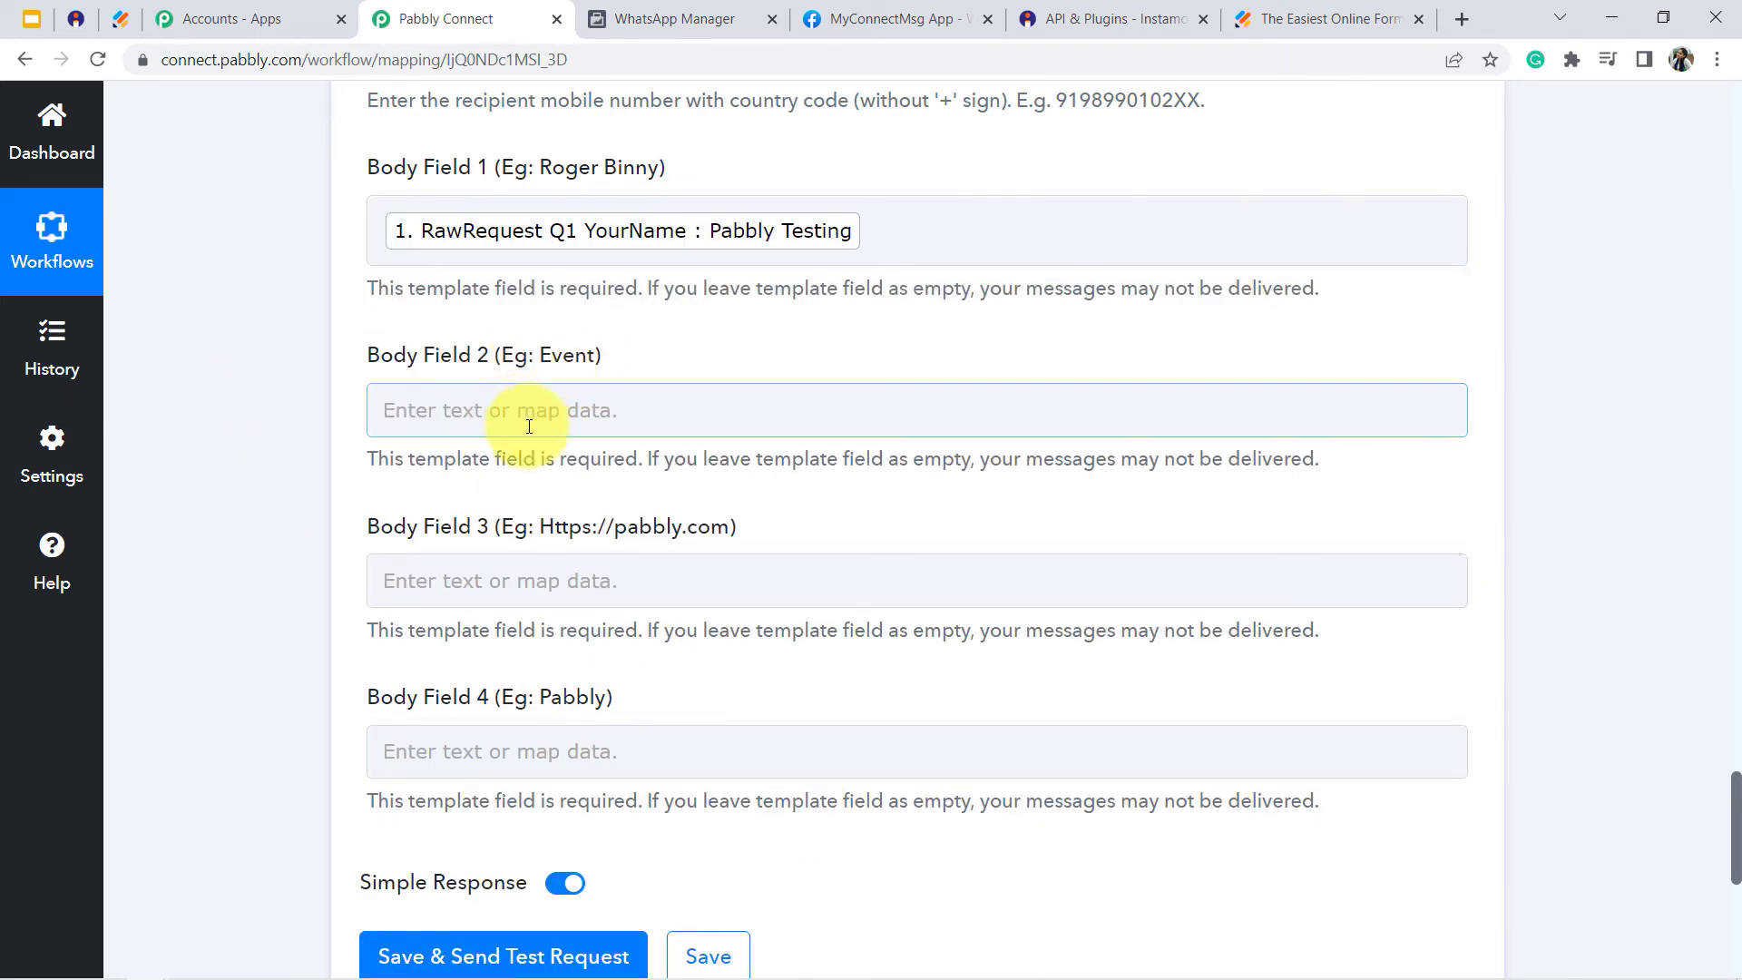
left_click(557, 419)
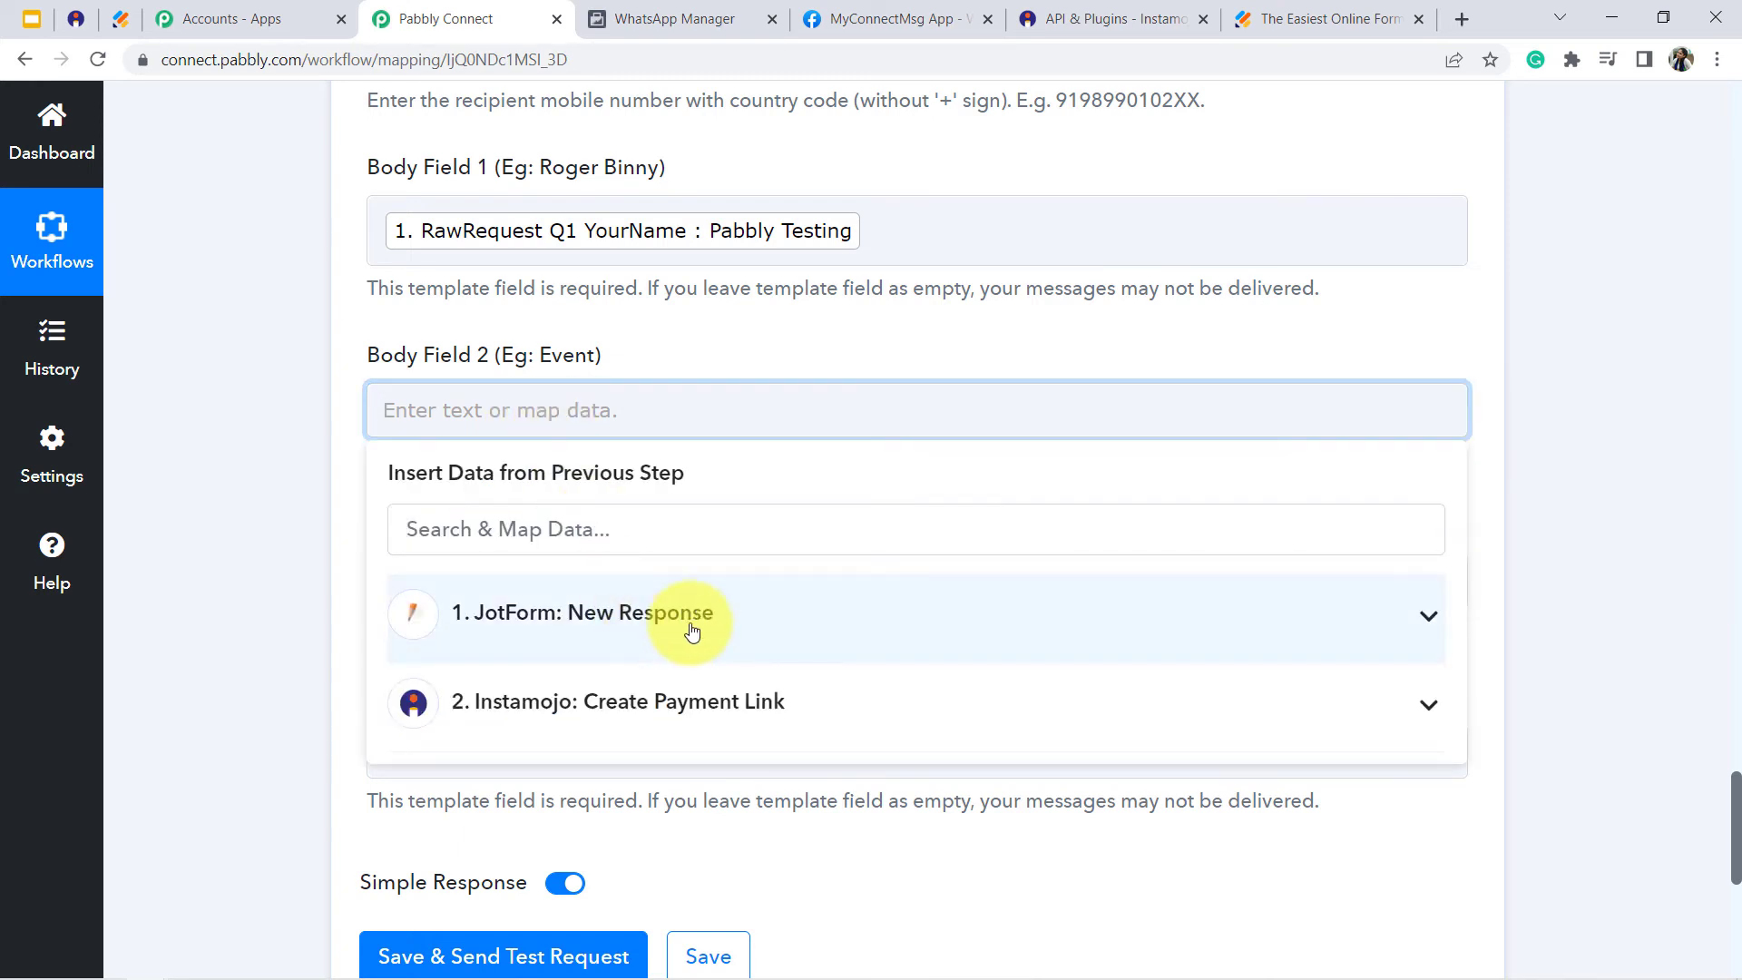
left_click(717, 620)
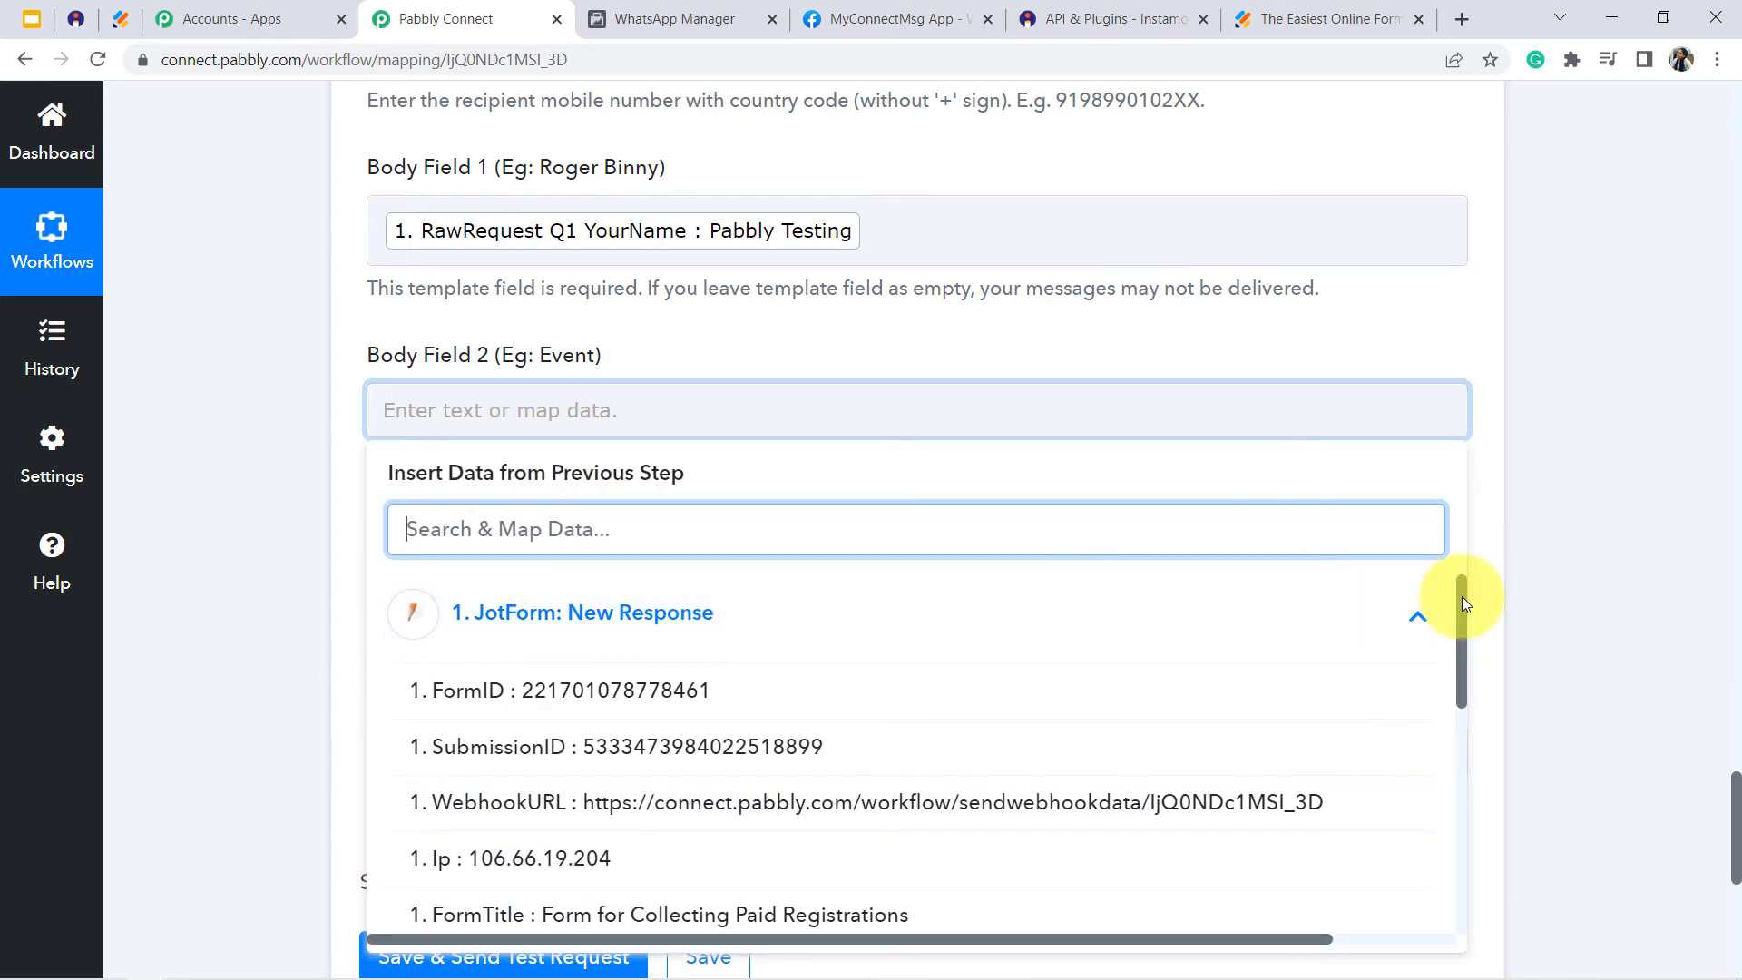
left_click_drag(1460, 596, 1461, 661)
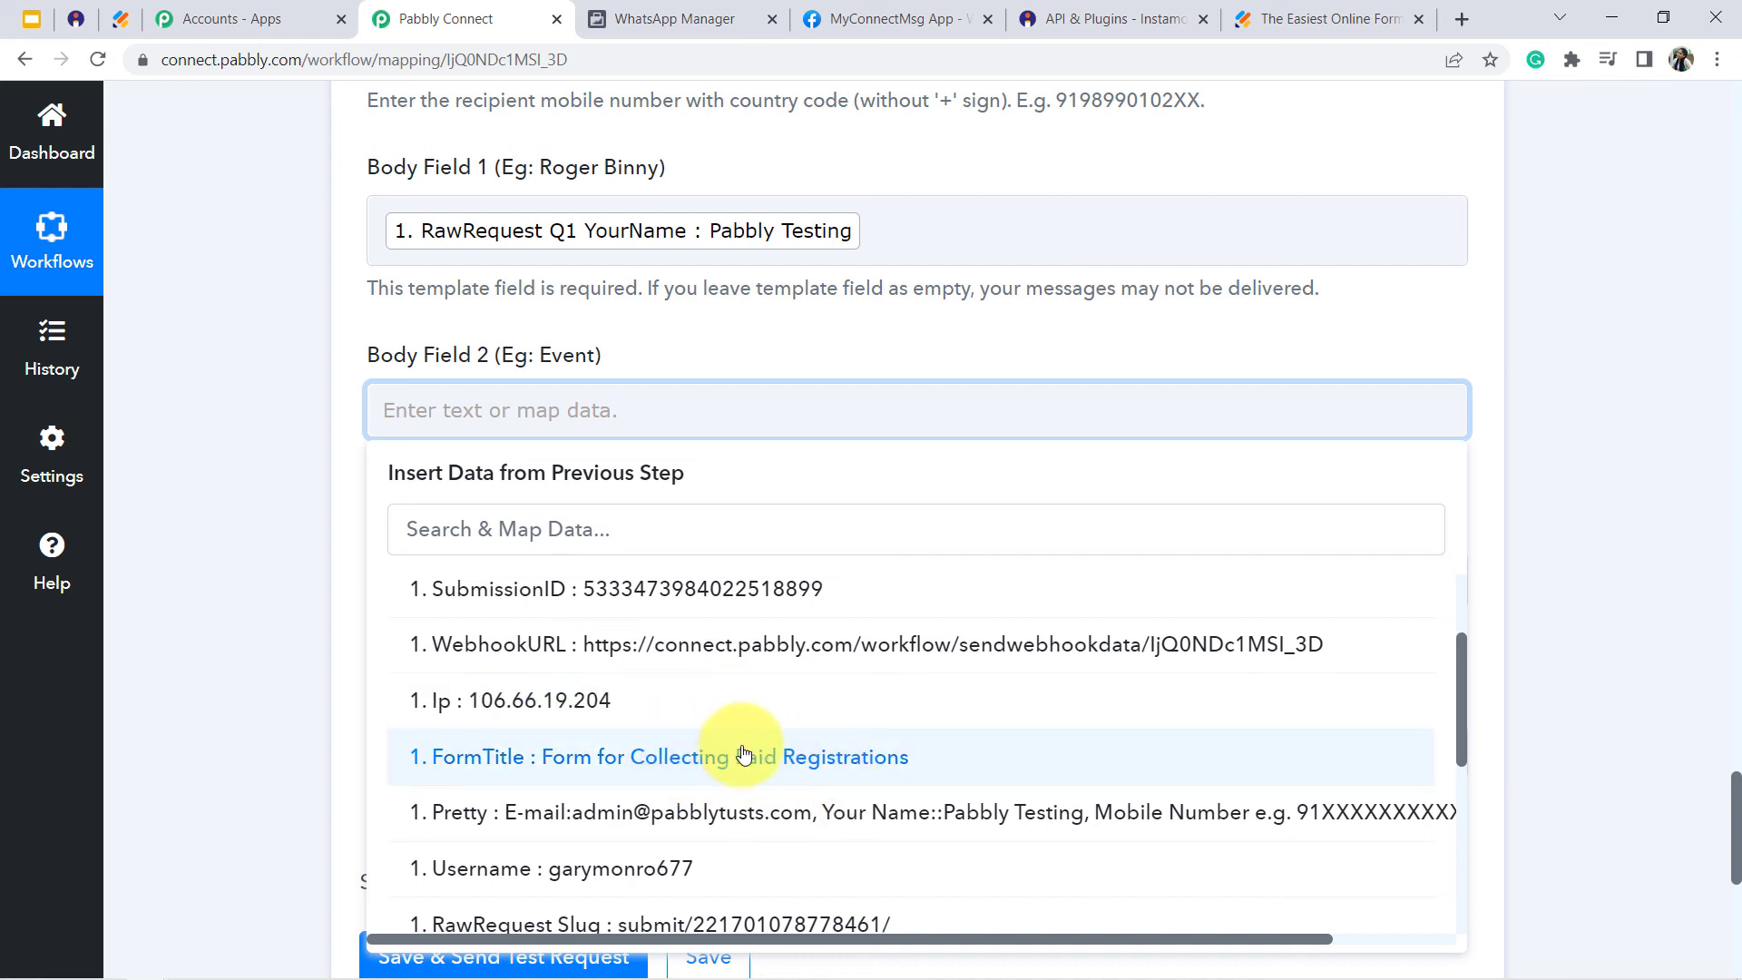
left_click(194, 470)
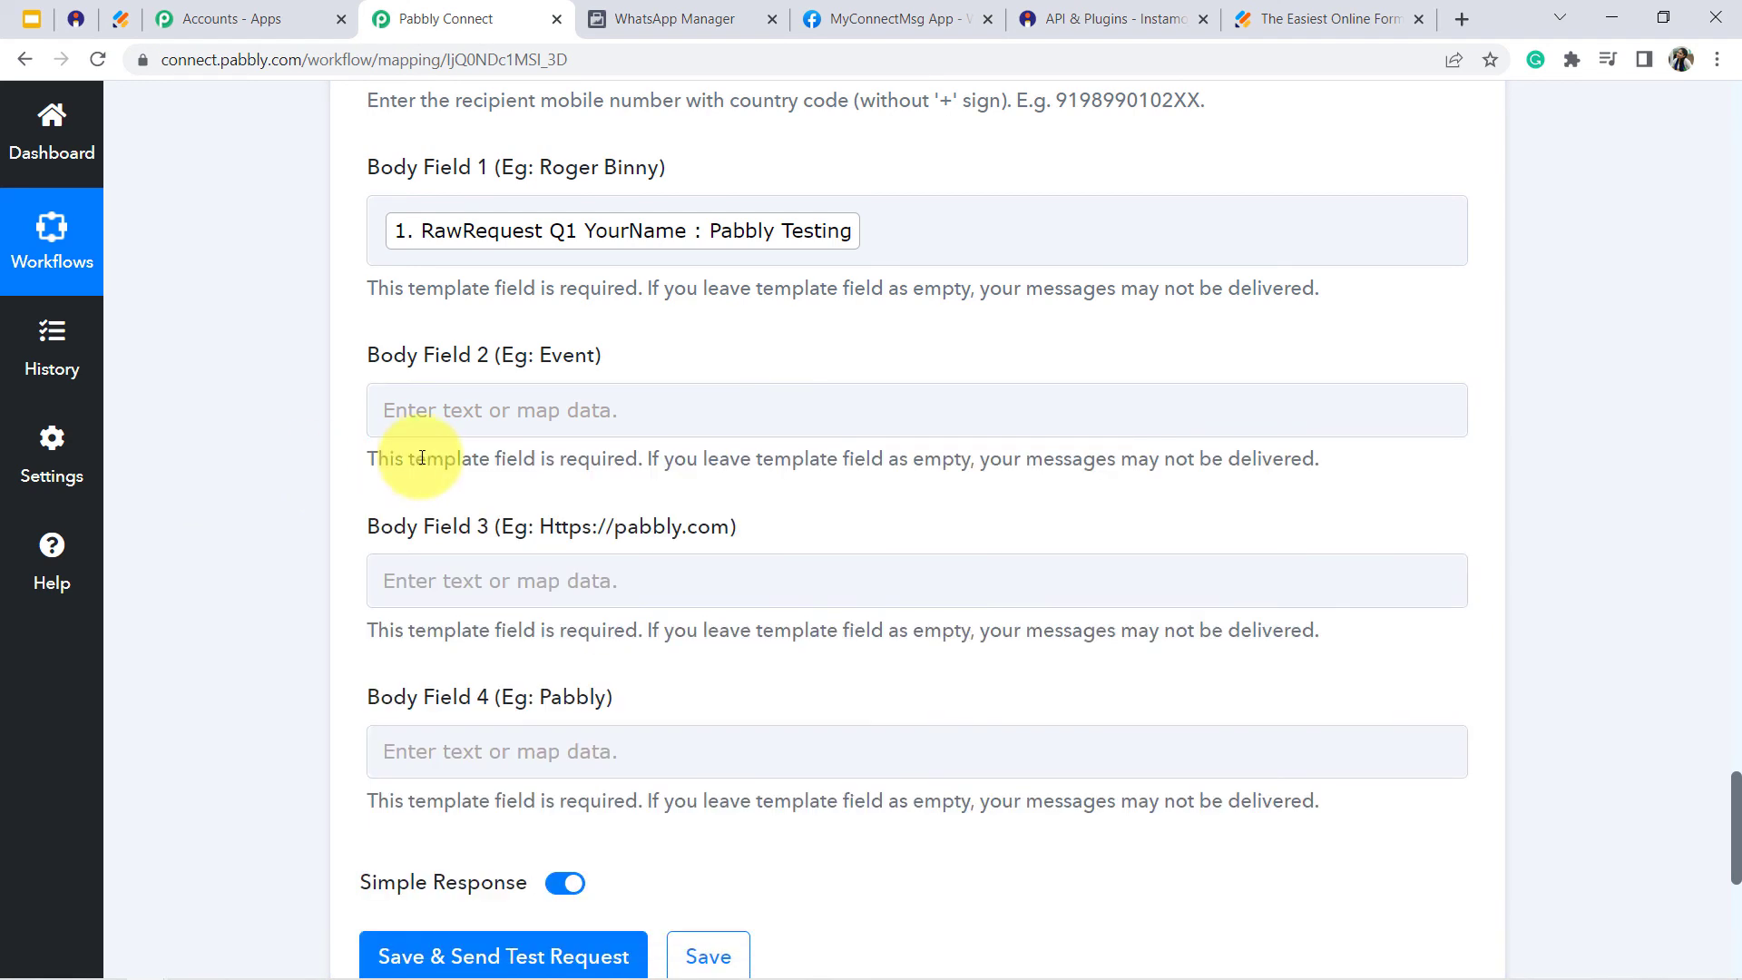
- Set Body Field 2 of the WhatsApp template message to Event Registration
left_click(479, 409)
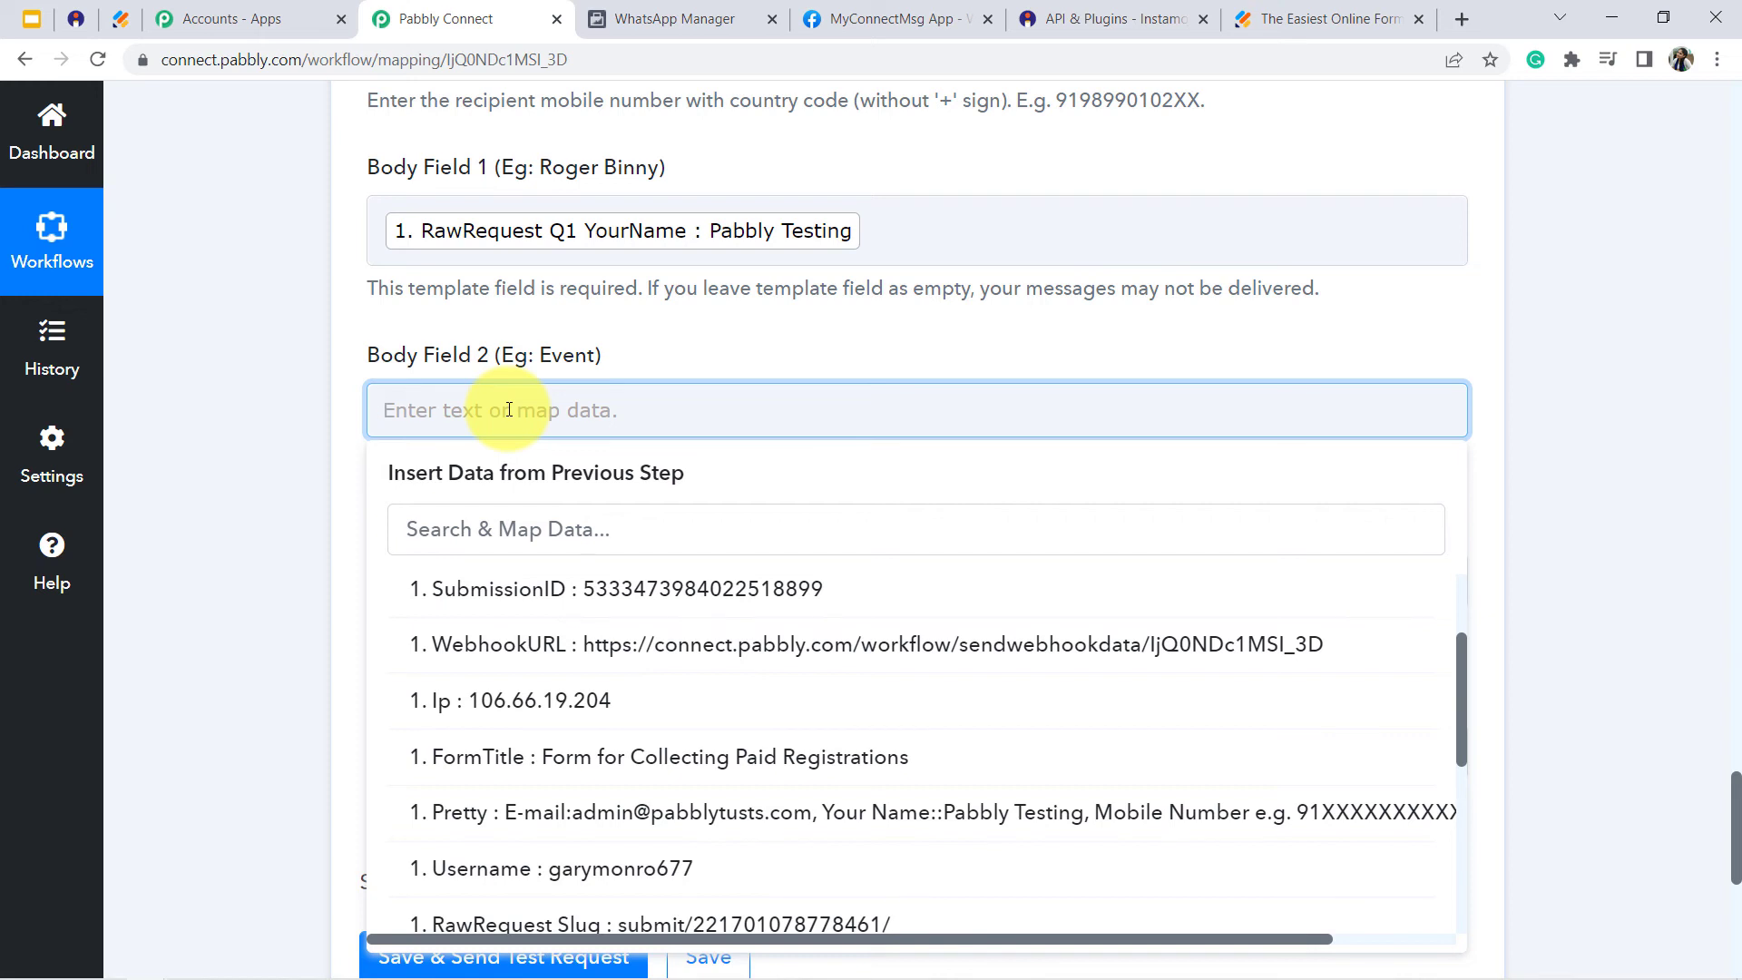
type("Event Regi")
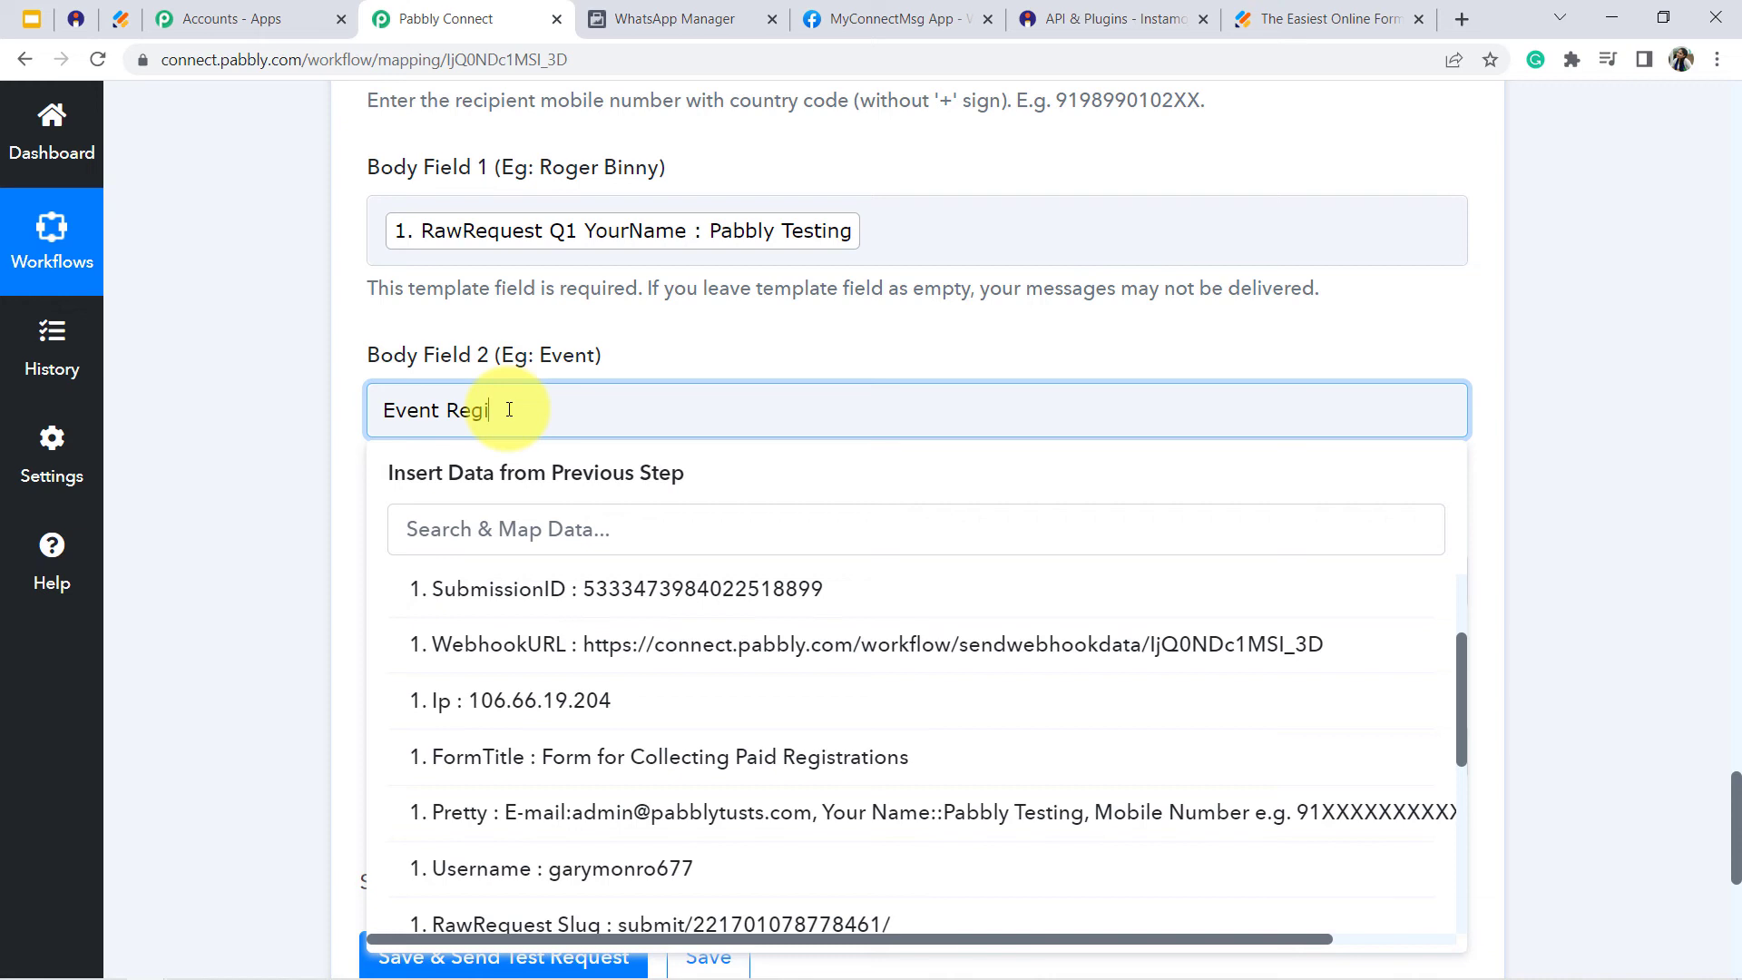
type("stration")
left_click(350, 459)
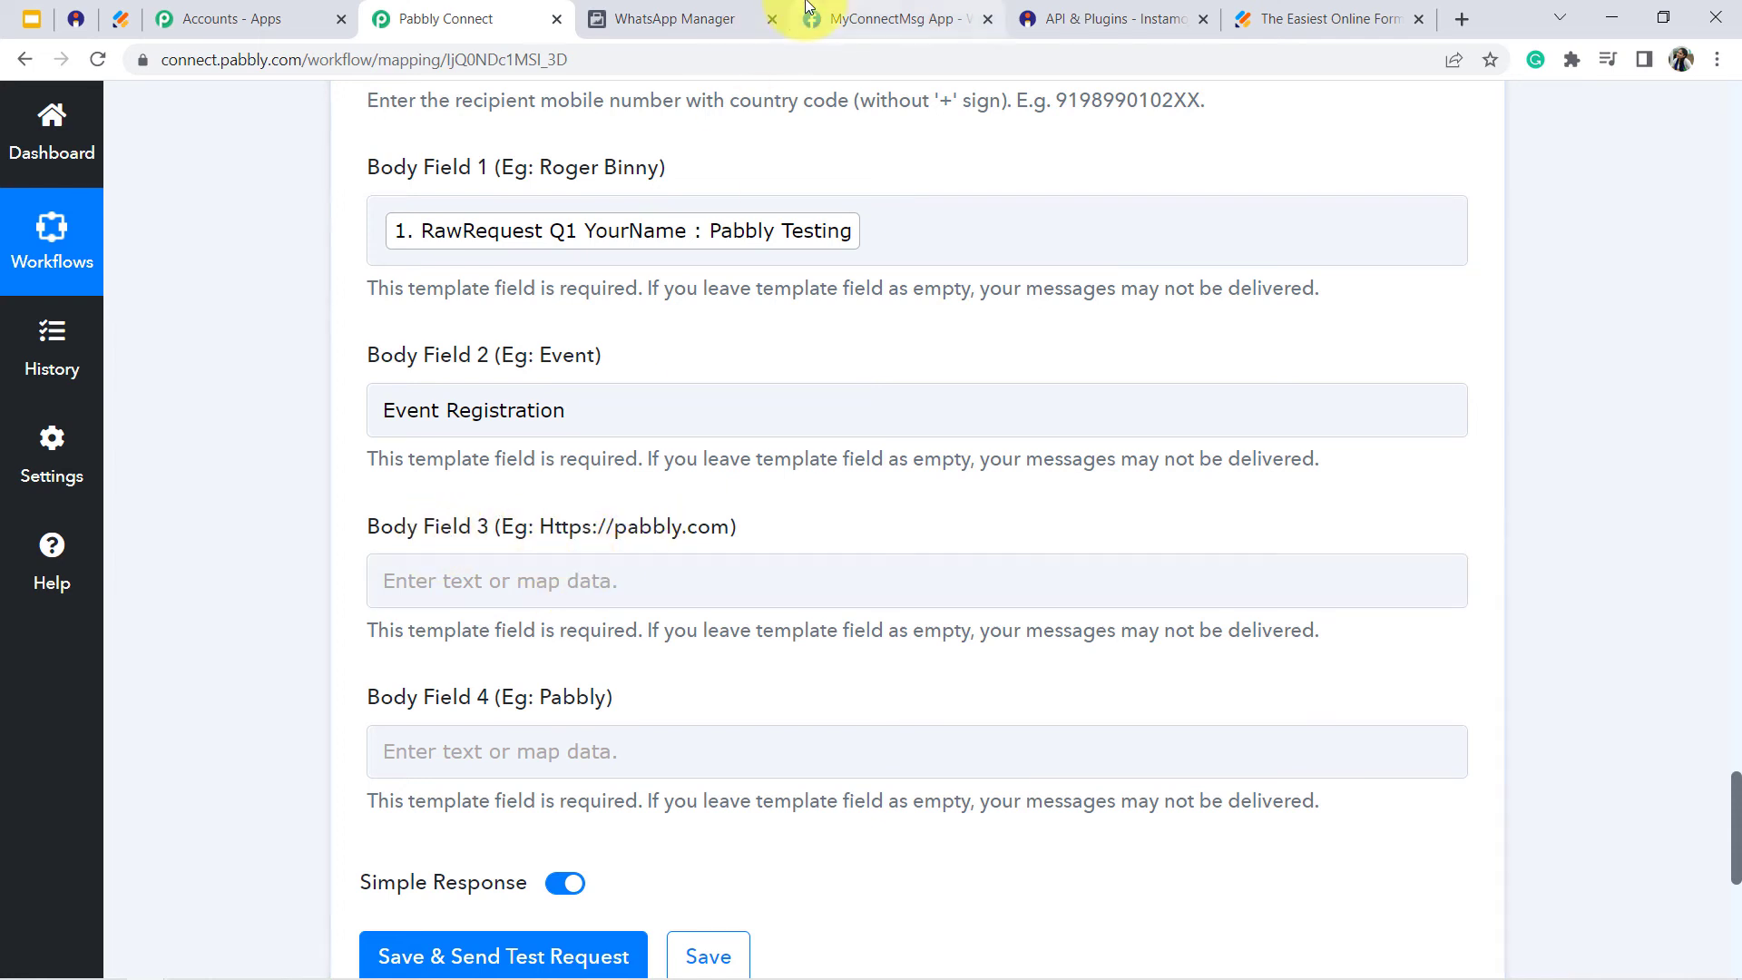
- Check the template's link variable in WhatsApp Manager, and in Pabbly Connect map Body Field 3 to Instamojo's Payment Request Longurl
left_click(672, 19)
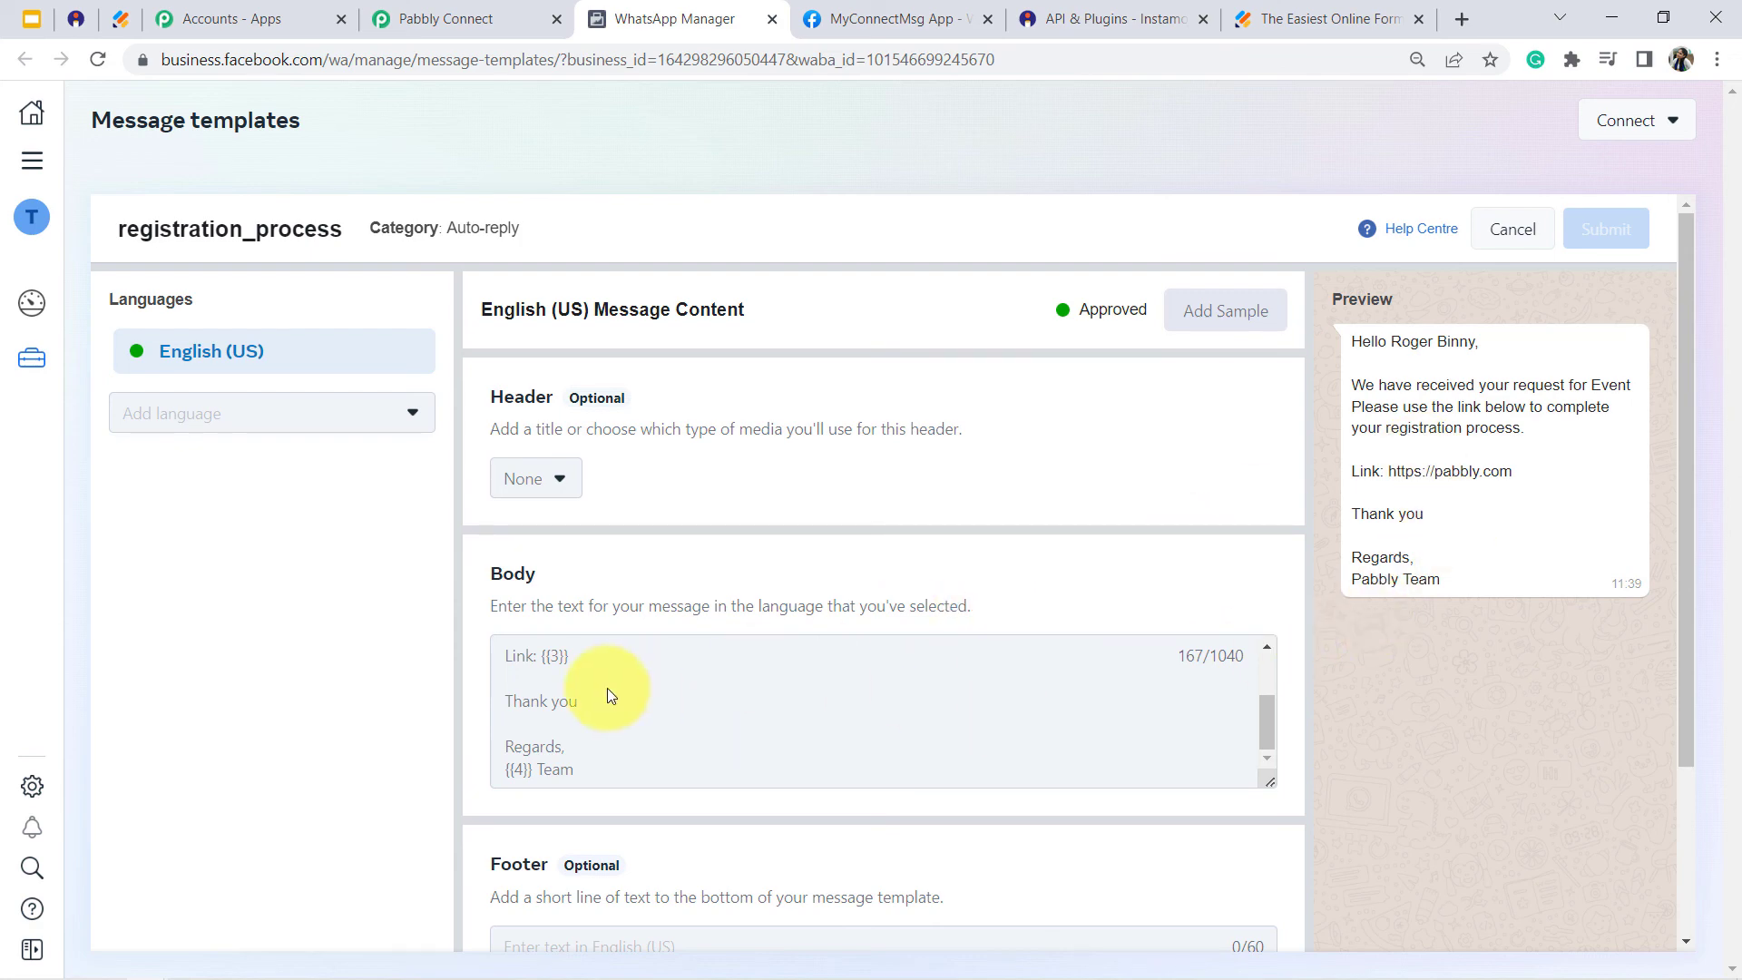
left_click_drag(1414, 471, 1497, 470)
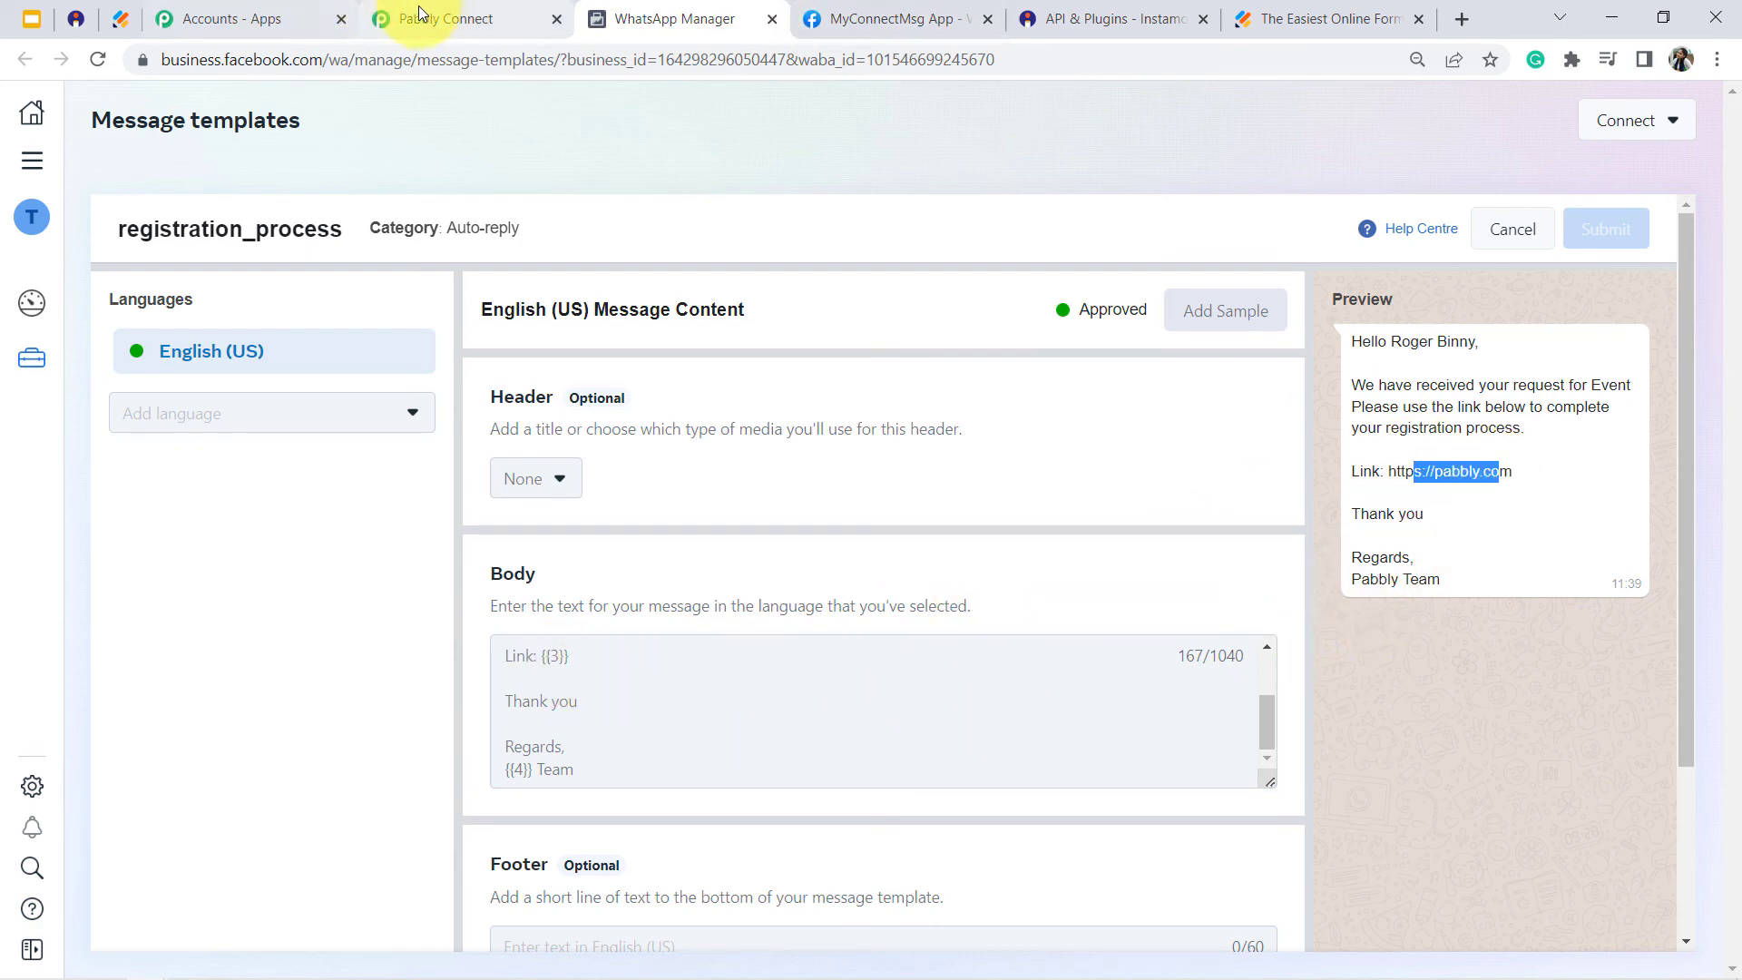
left_click(381, 19)
left_click(641, 583)
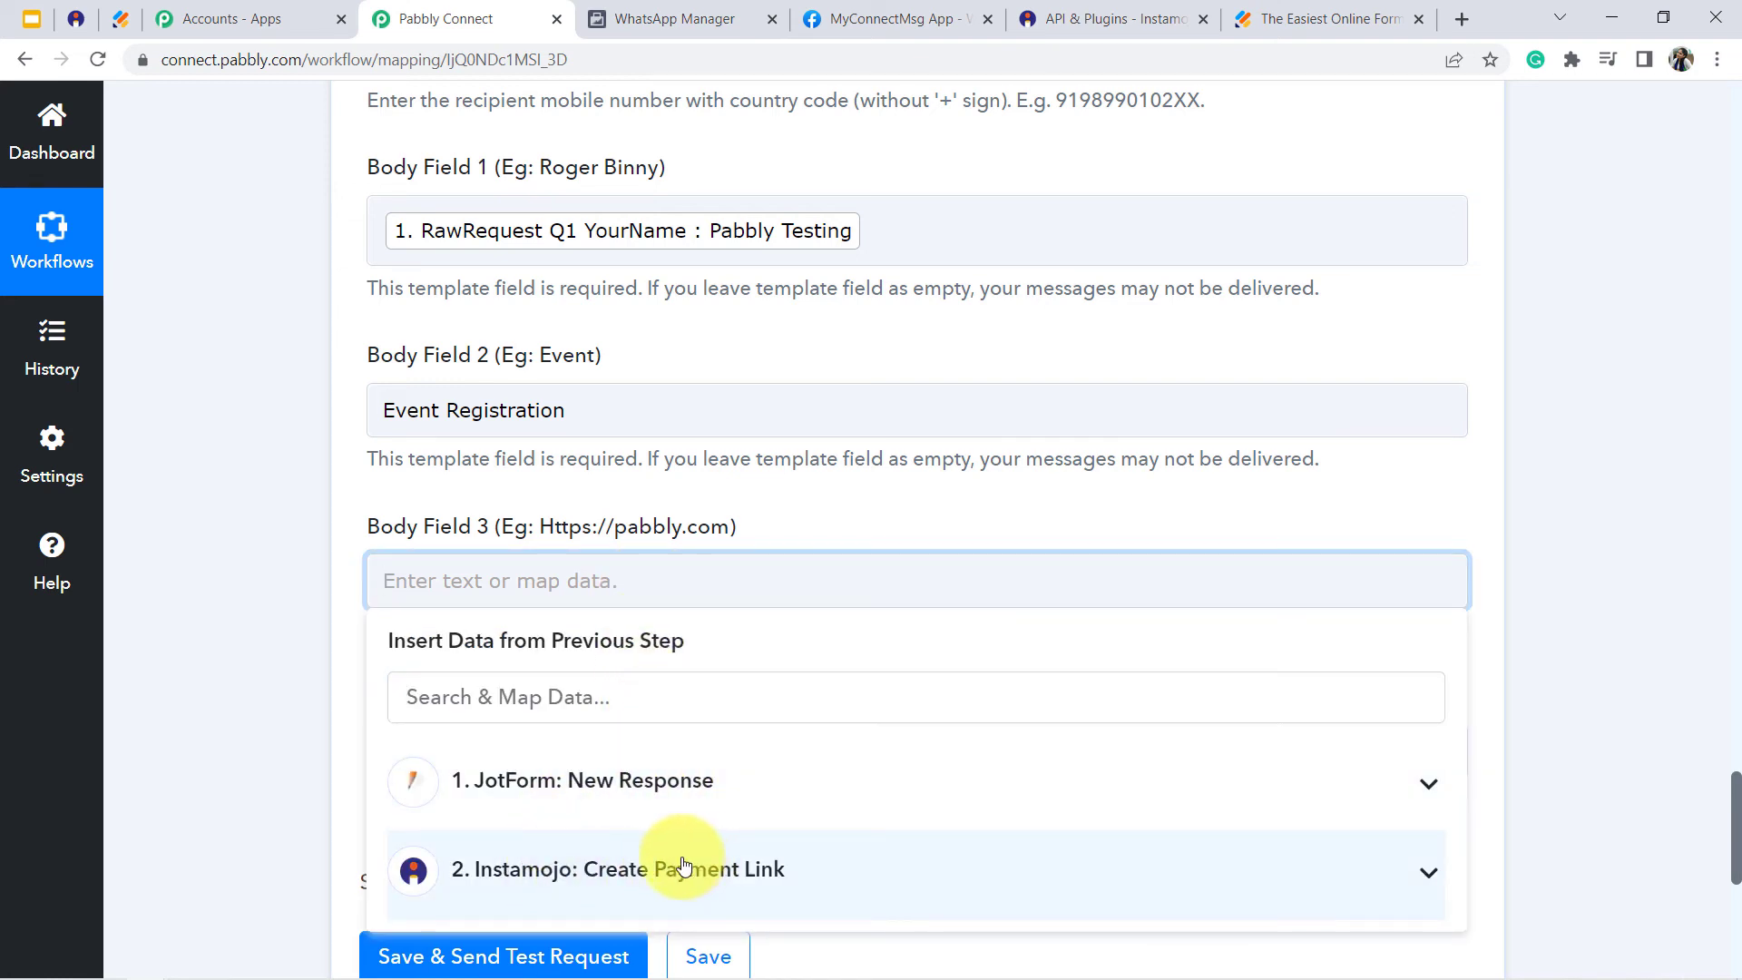
left_click(683, 867)
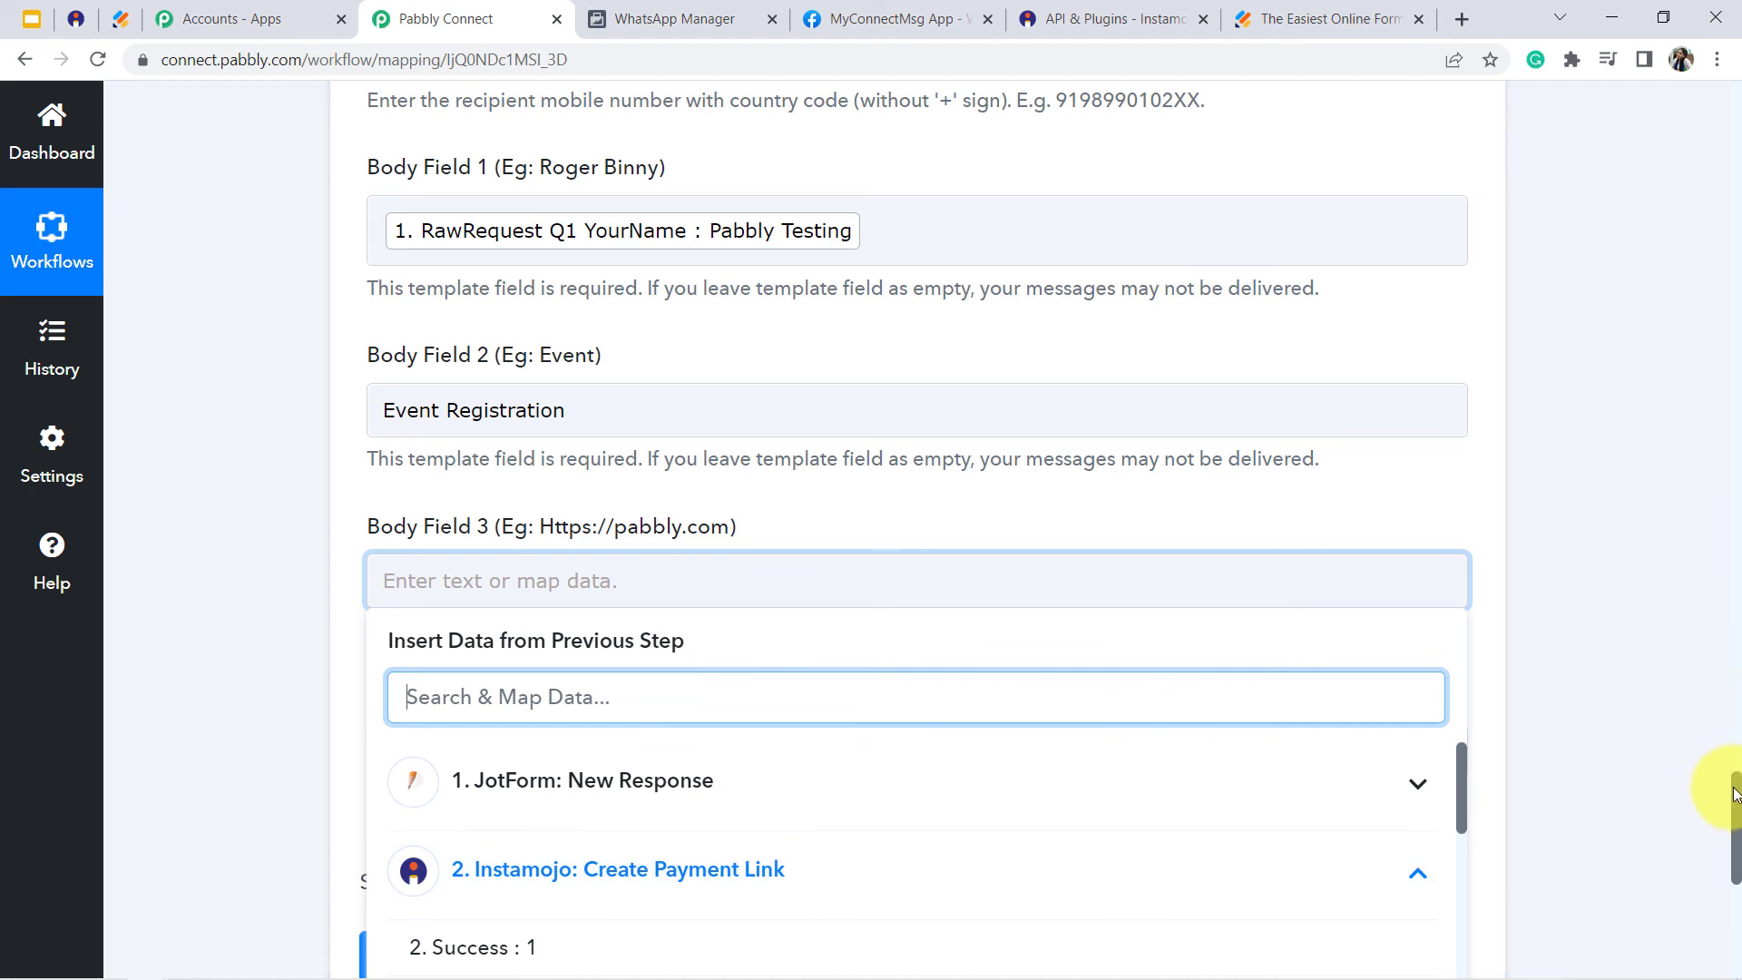
left_click_drag(1737, 794, 1738, 877)
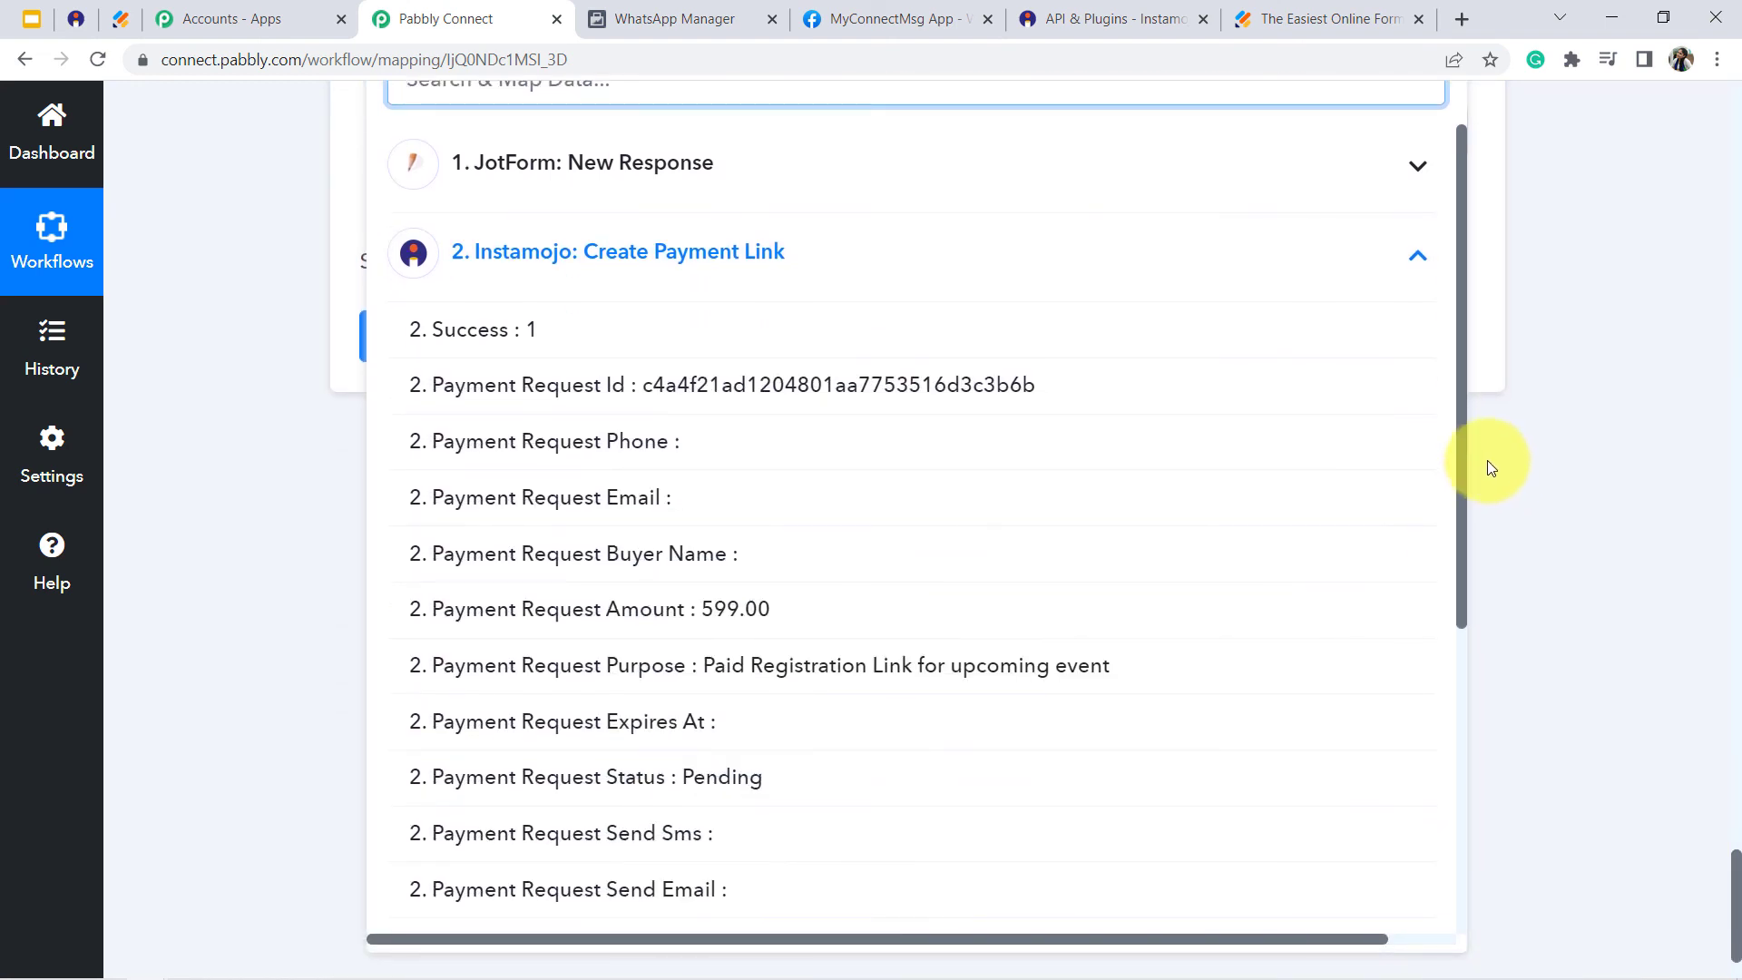
left_click_drag(1463, 450, 1484, 626)
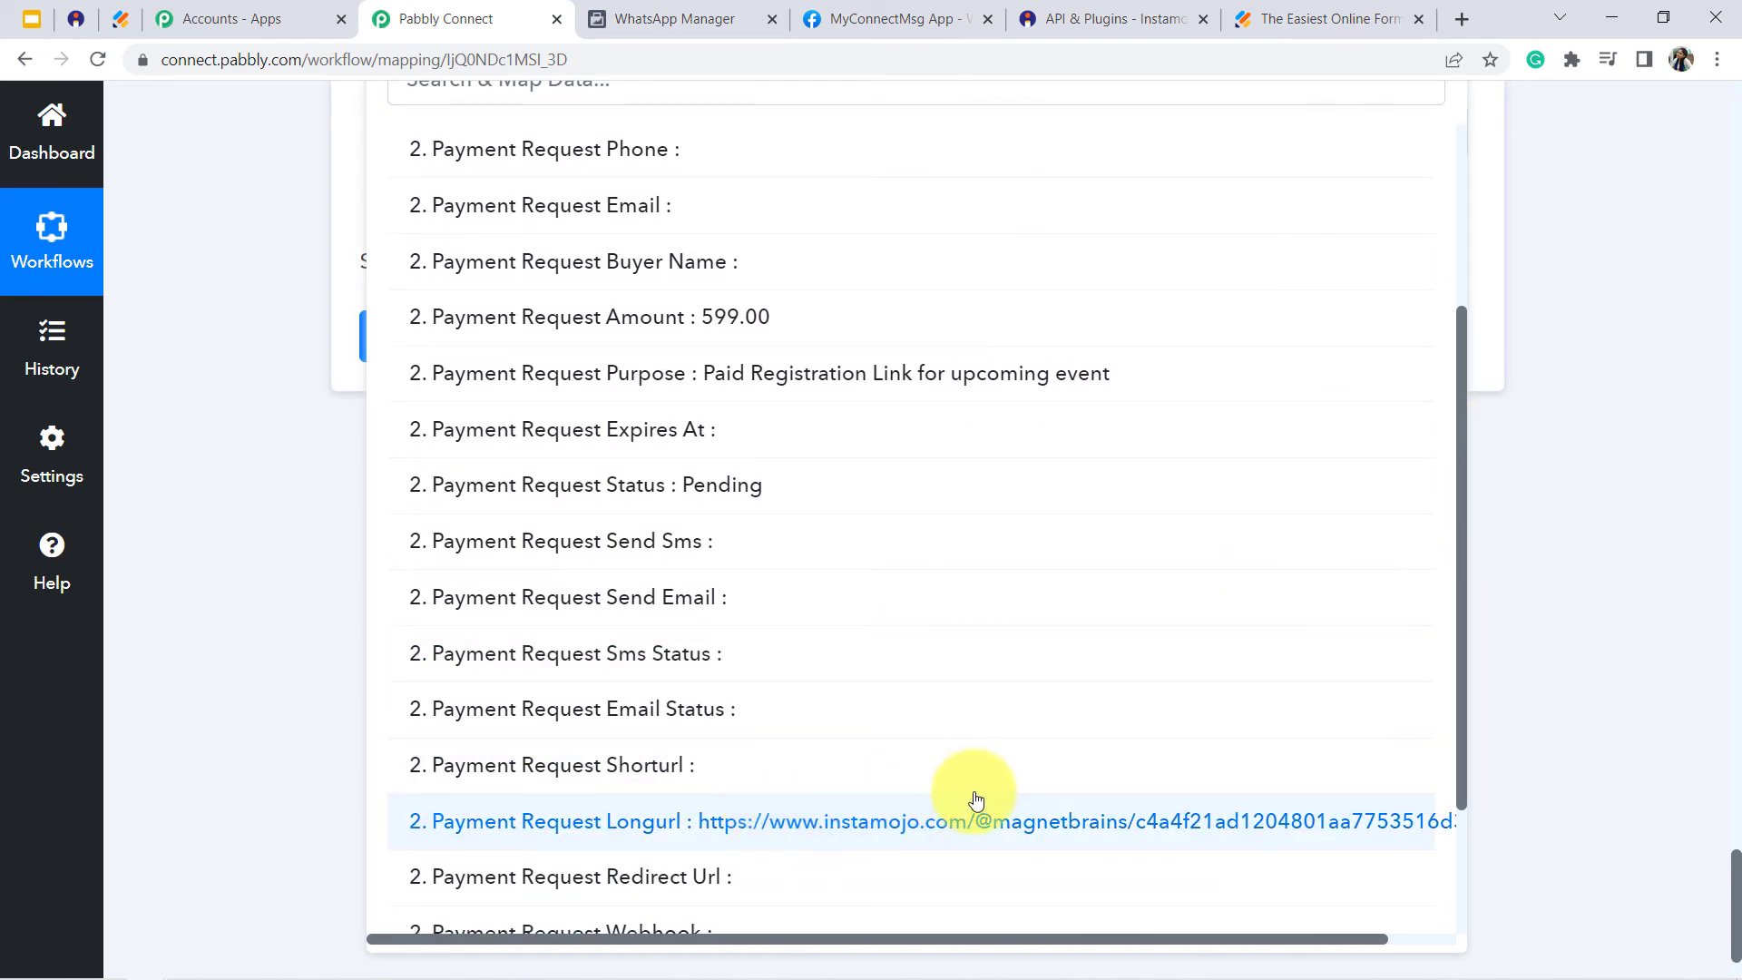
left_click(888, 827)
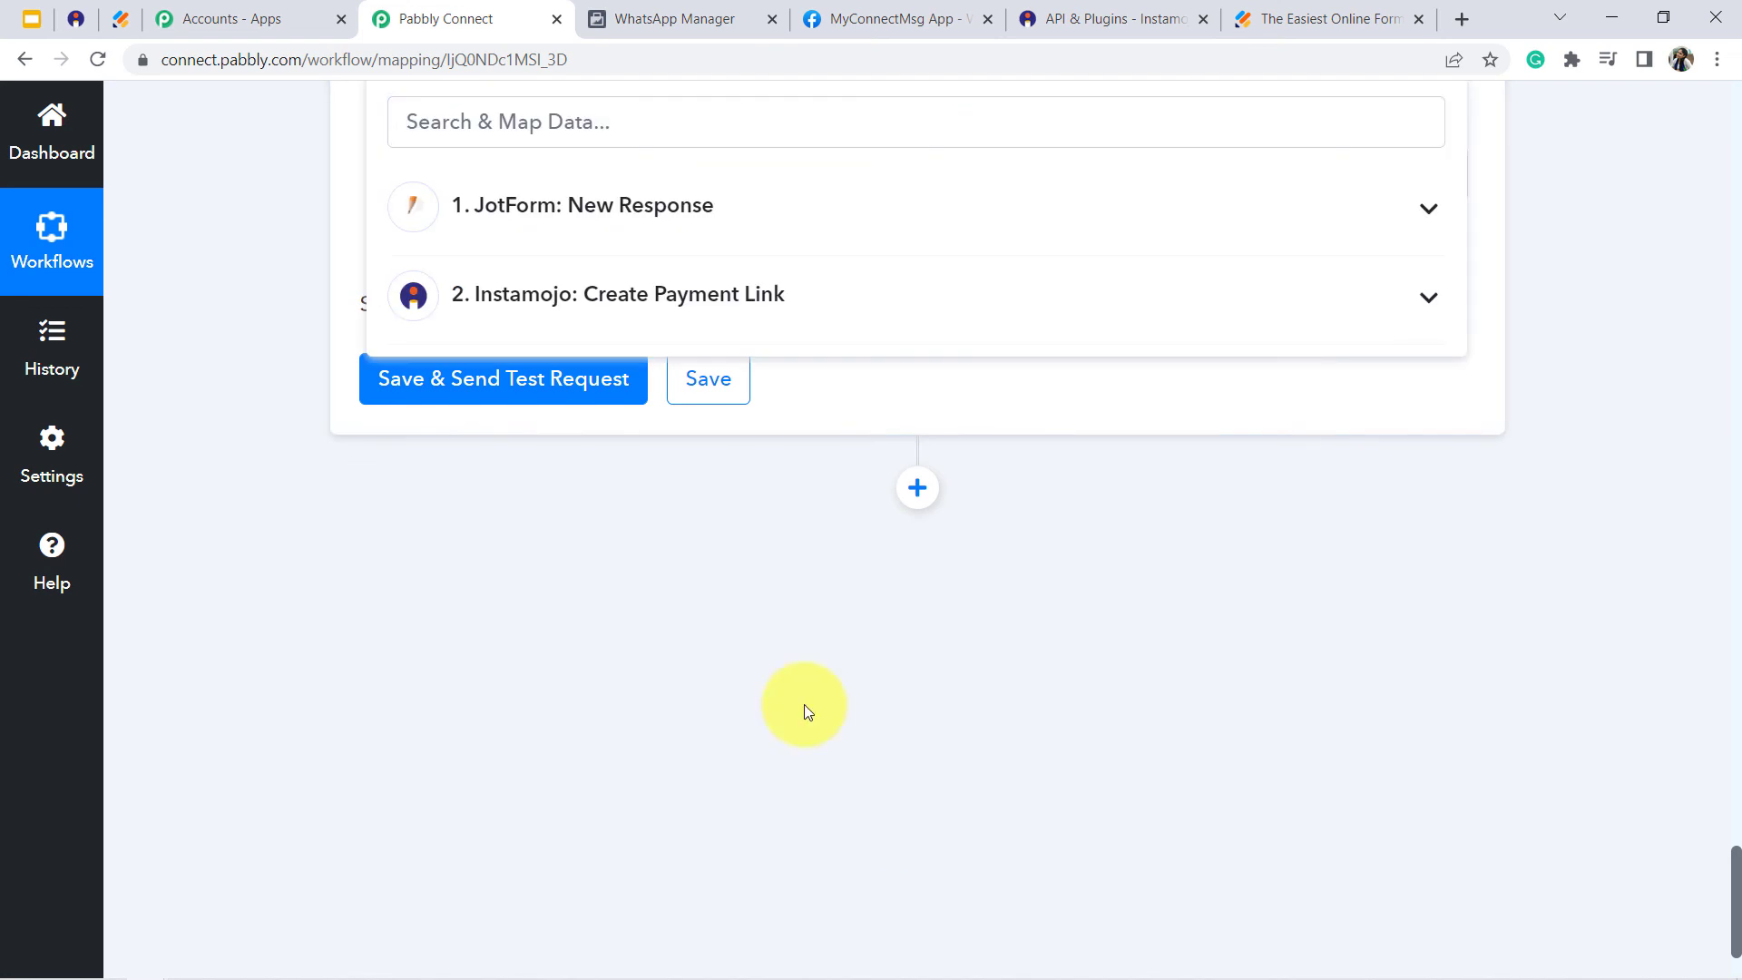
left_click(1096, 694)
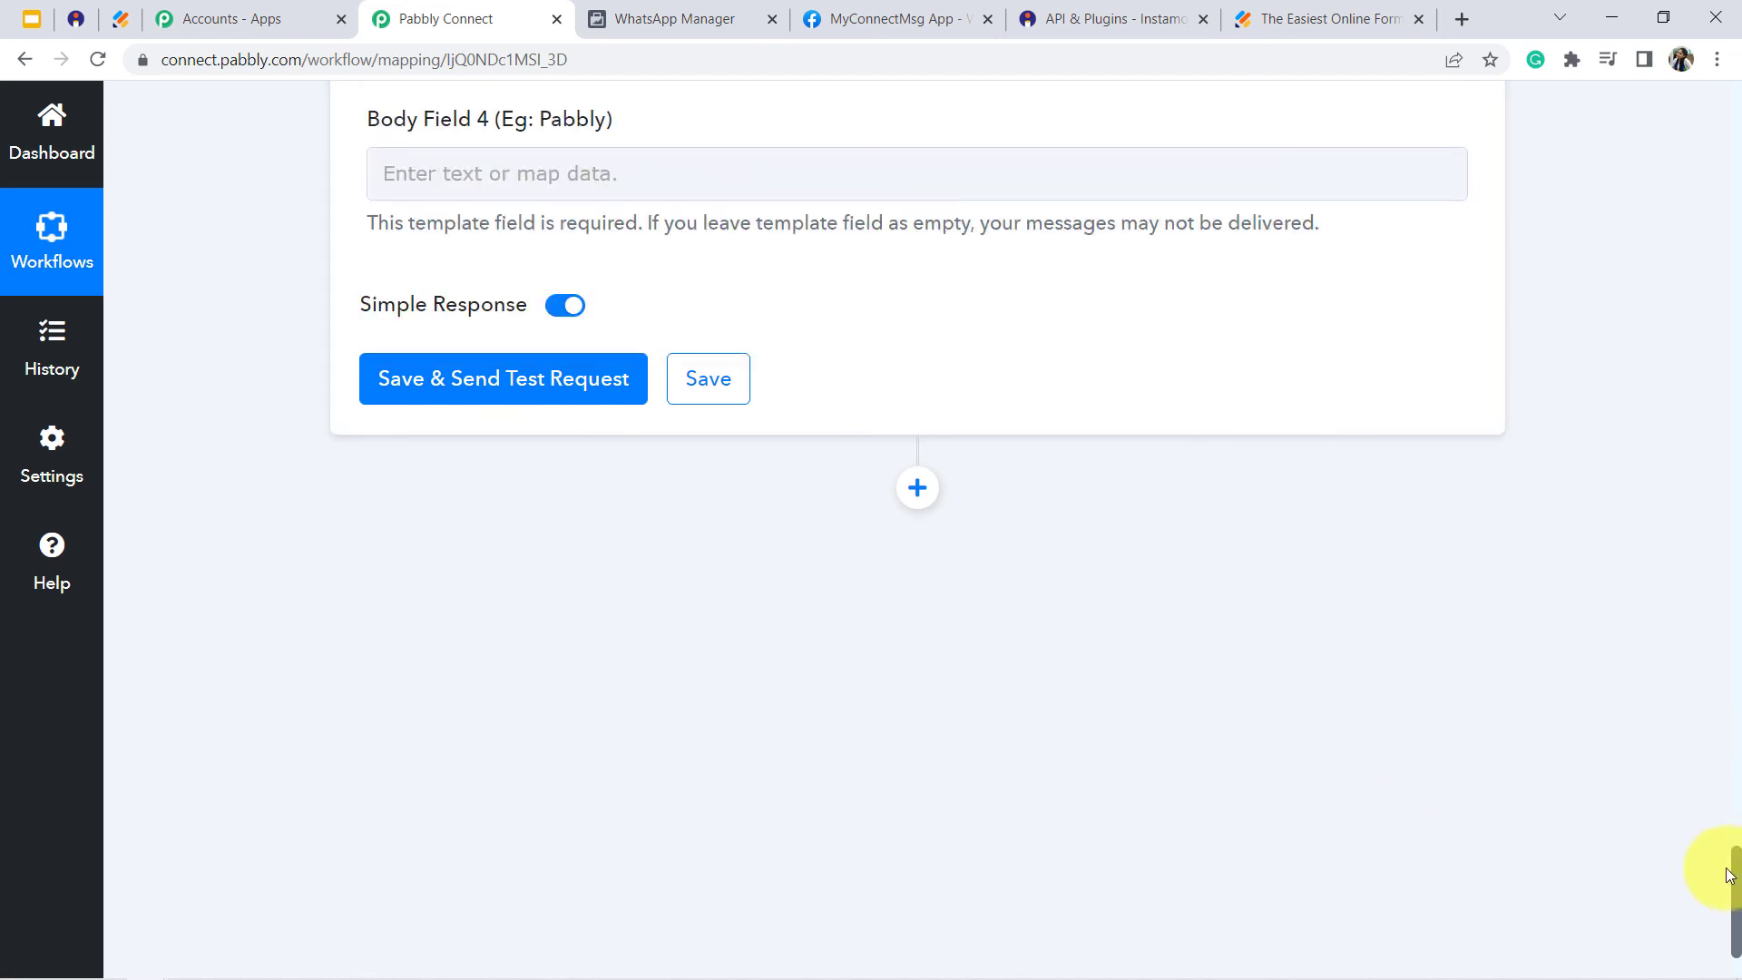
- Set Body Field 4 of the WhatsApp template message to Pabbly
left_click_drag(1731, 875, 1488, 798)
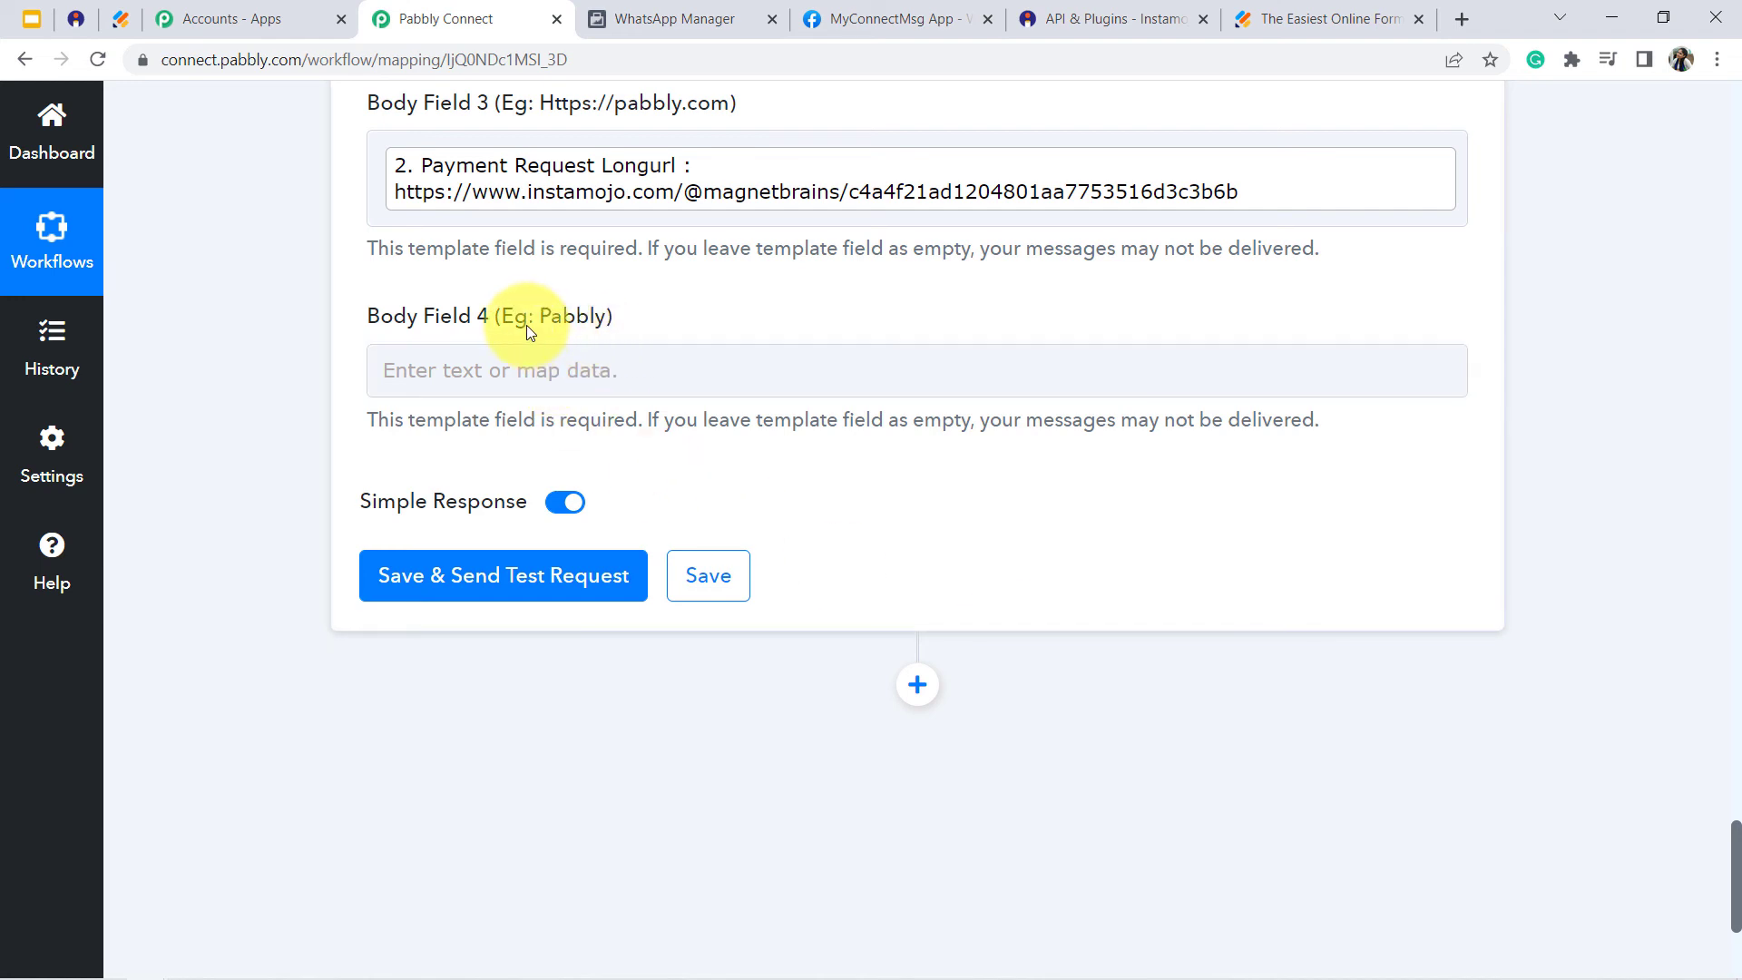
left_click(514, 361)
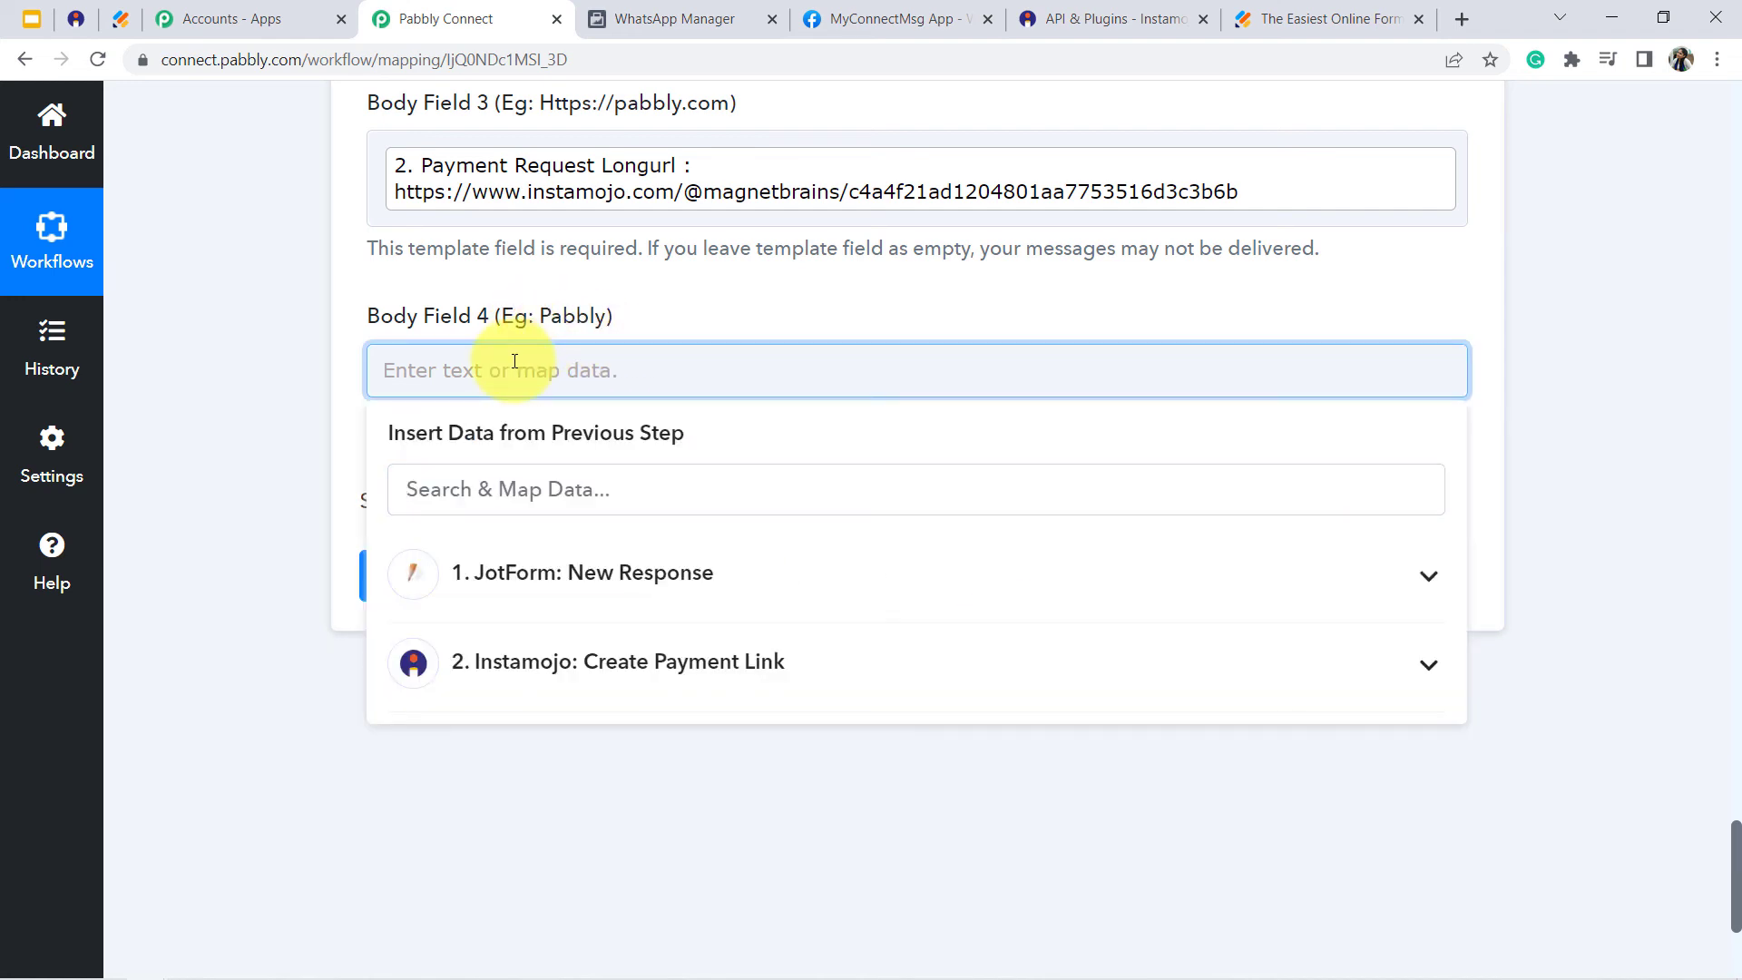
type("Pabbly")
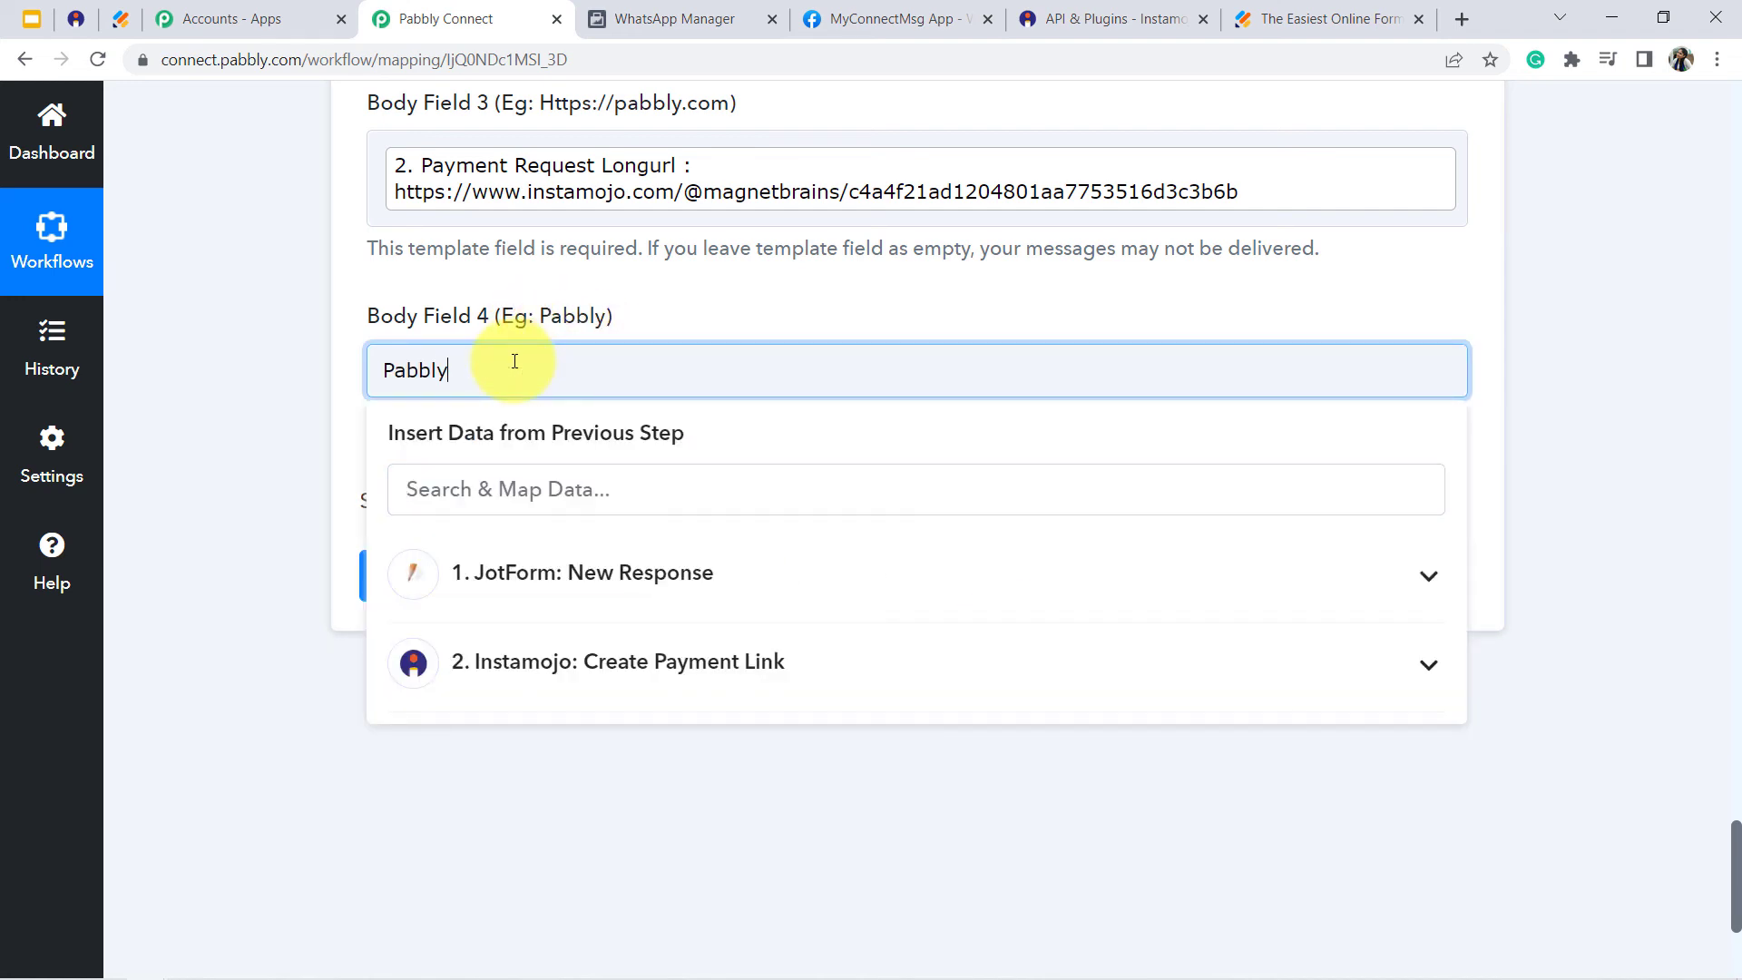
left_click(226, 330)
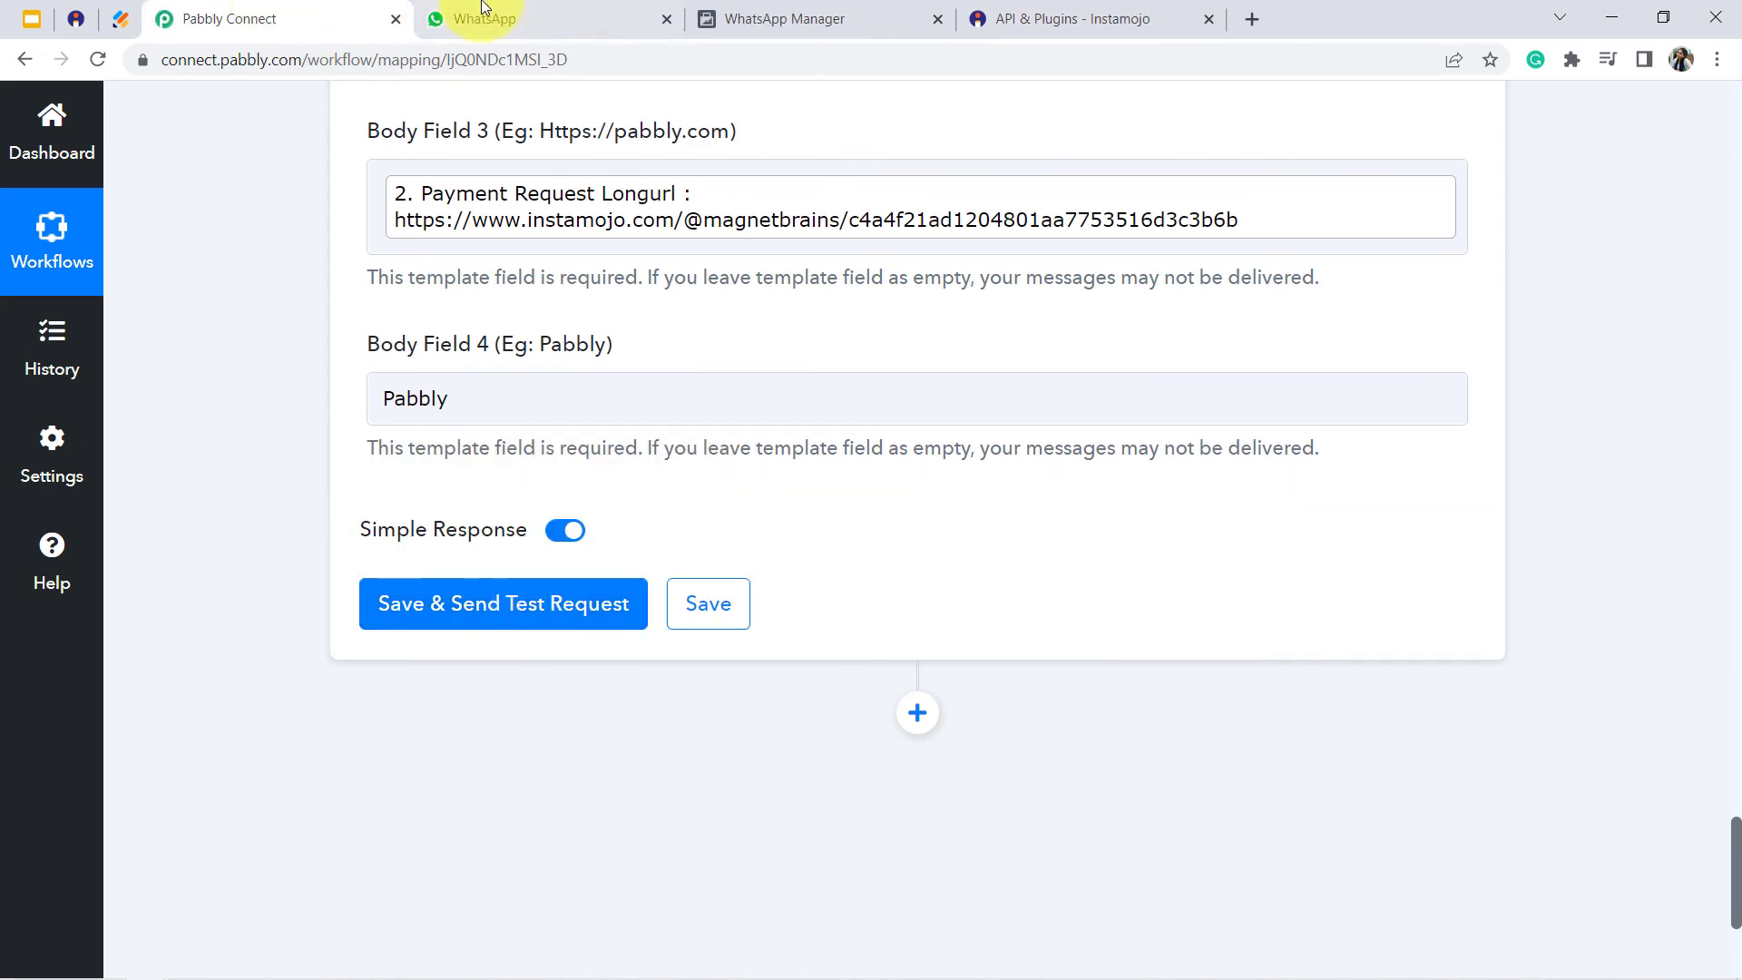
- Check the chat list in WhatsApp Web, and in Pabbly Connect save the WhatsApp action and send a test request
left_click(513, 22)
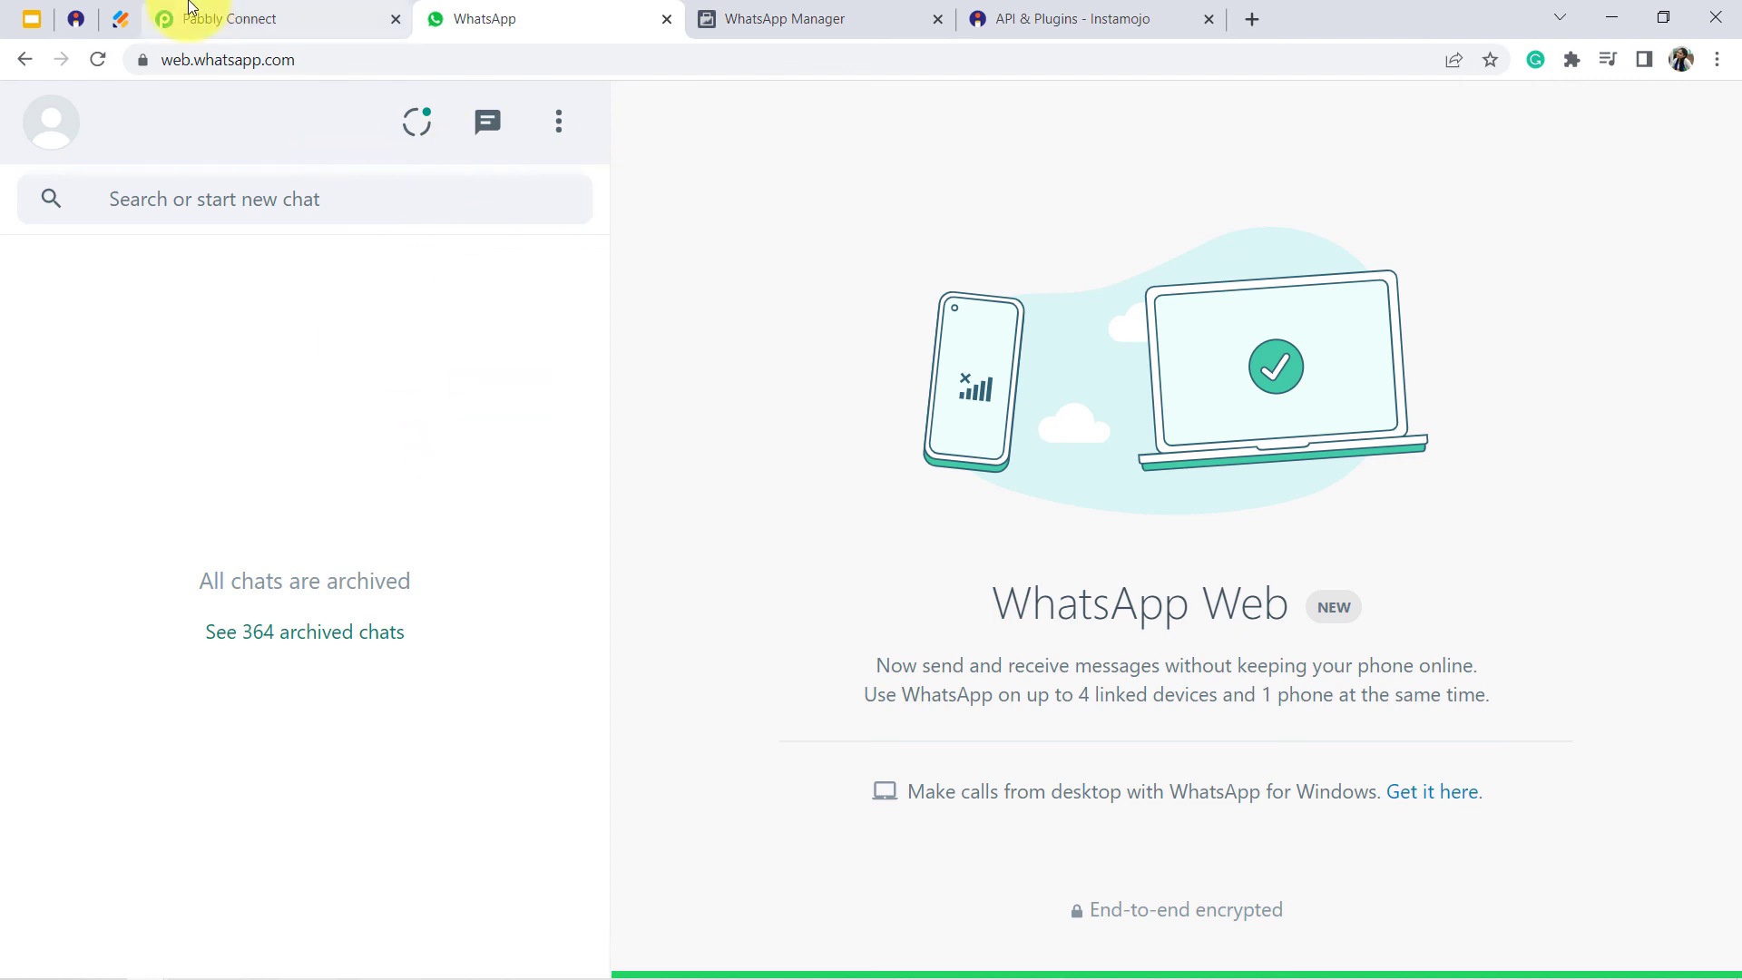
left_click(262, 28)
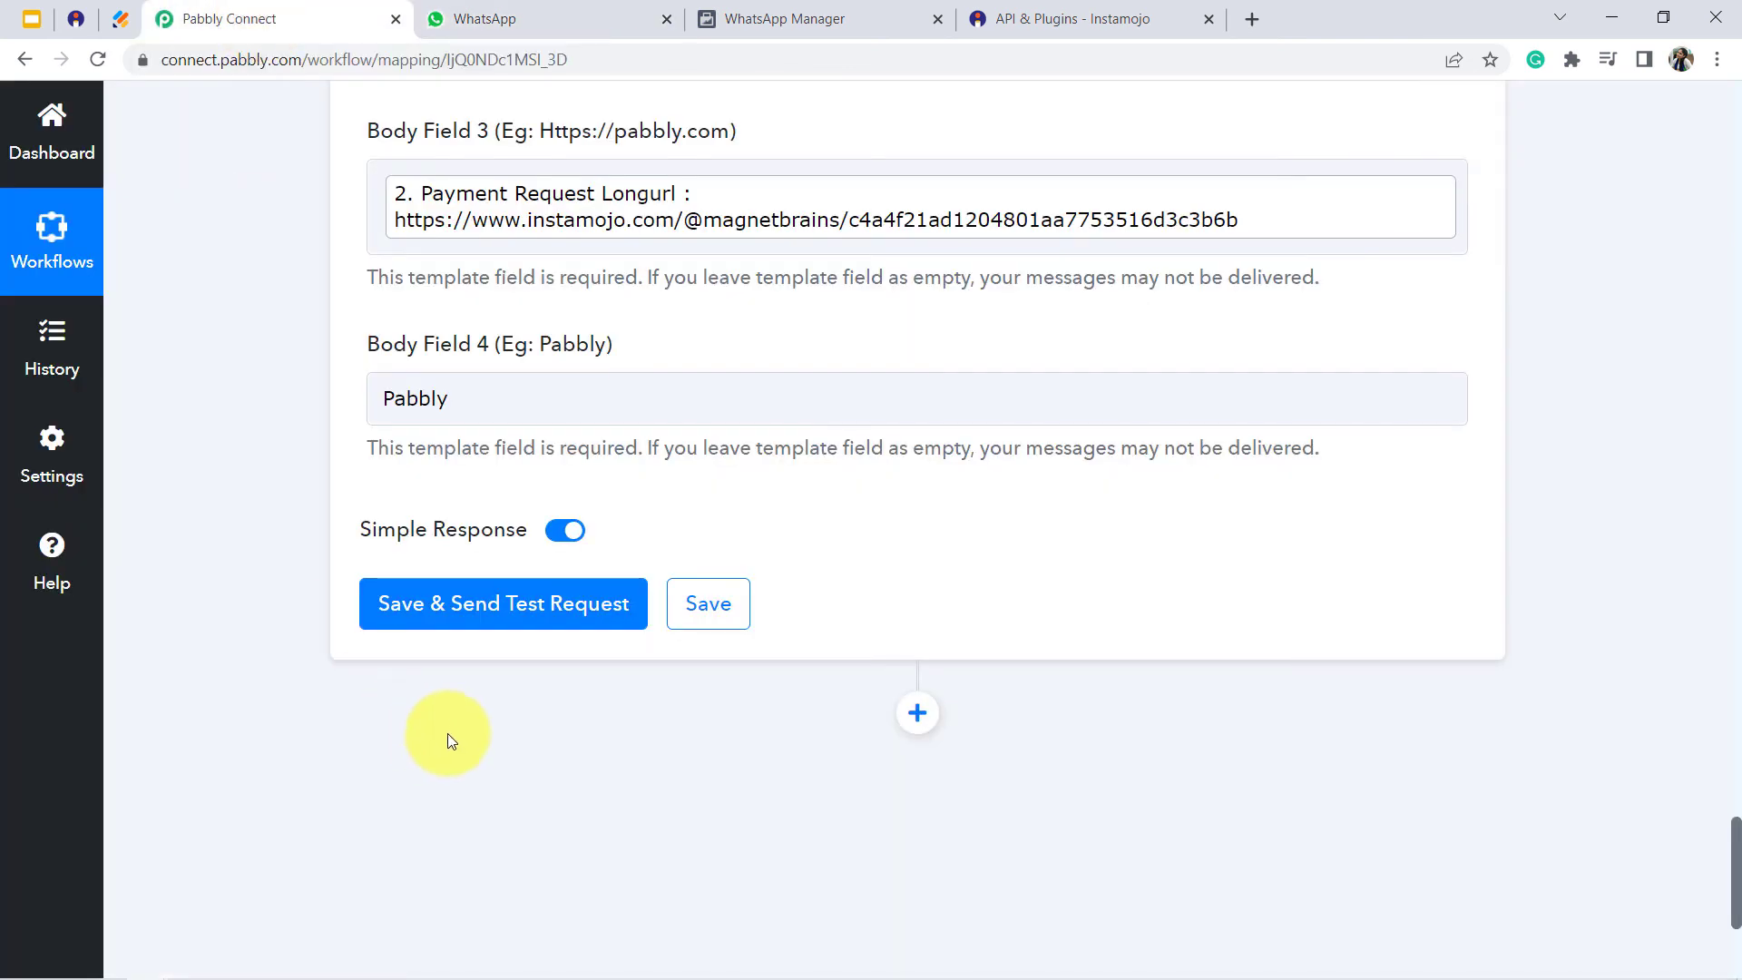
left_click(553, 617)
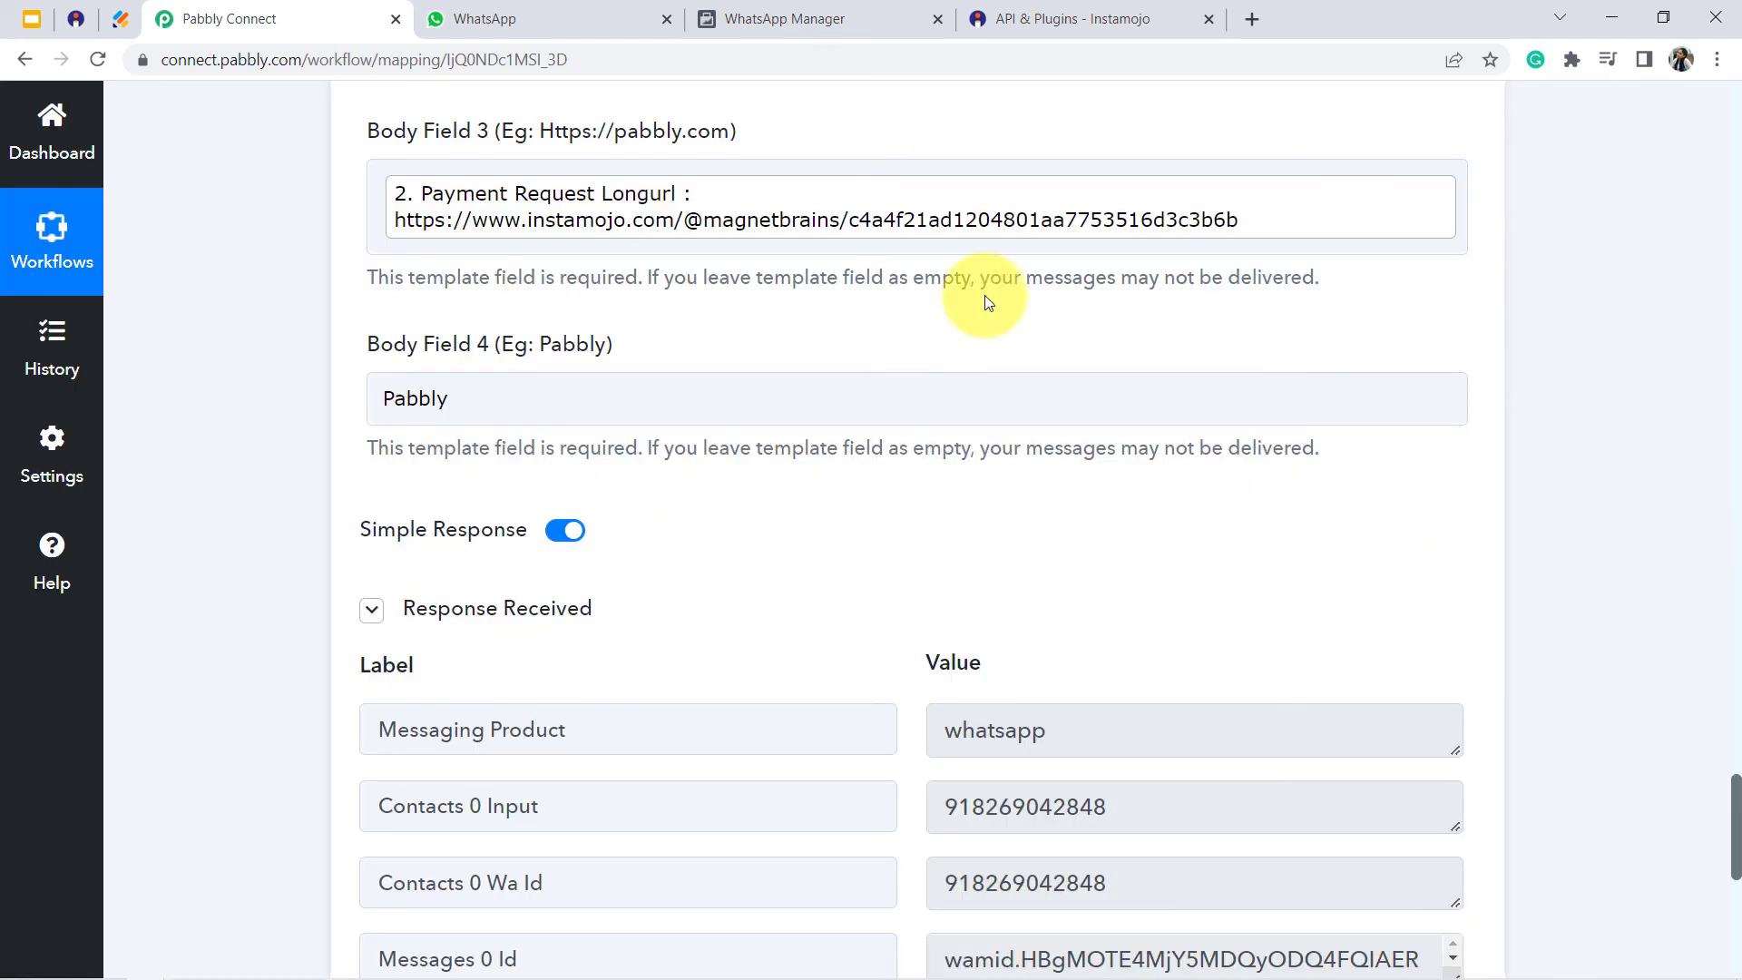
- Switch to WhatsApp Web, reload it, and open the chat with Pabbly Team
left_click(501, 11)
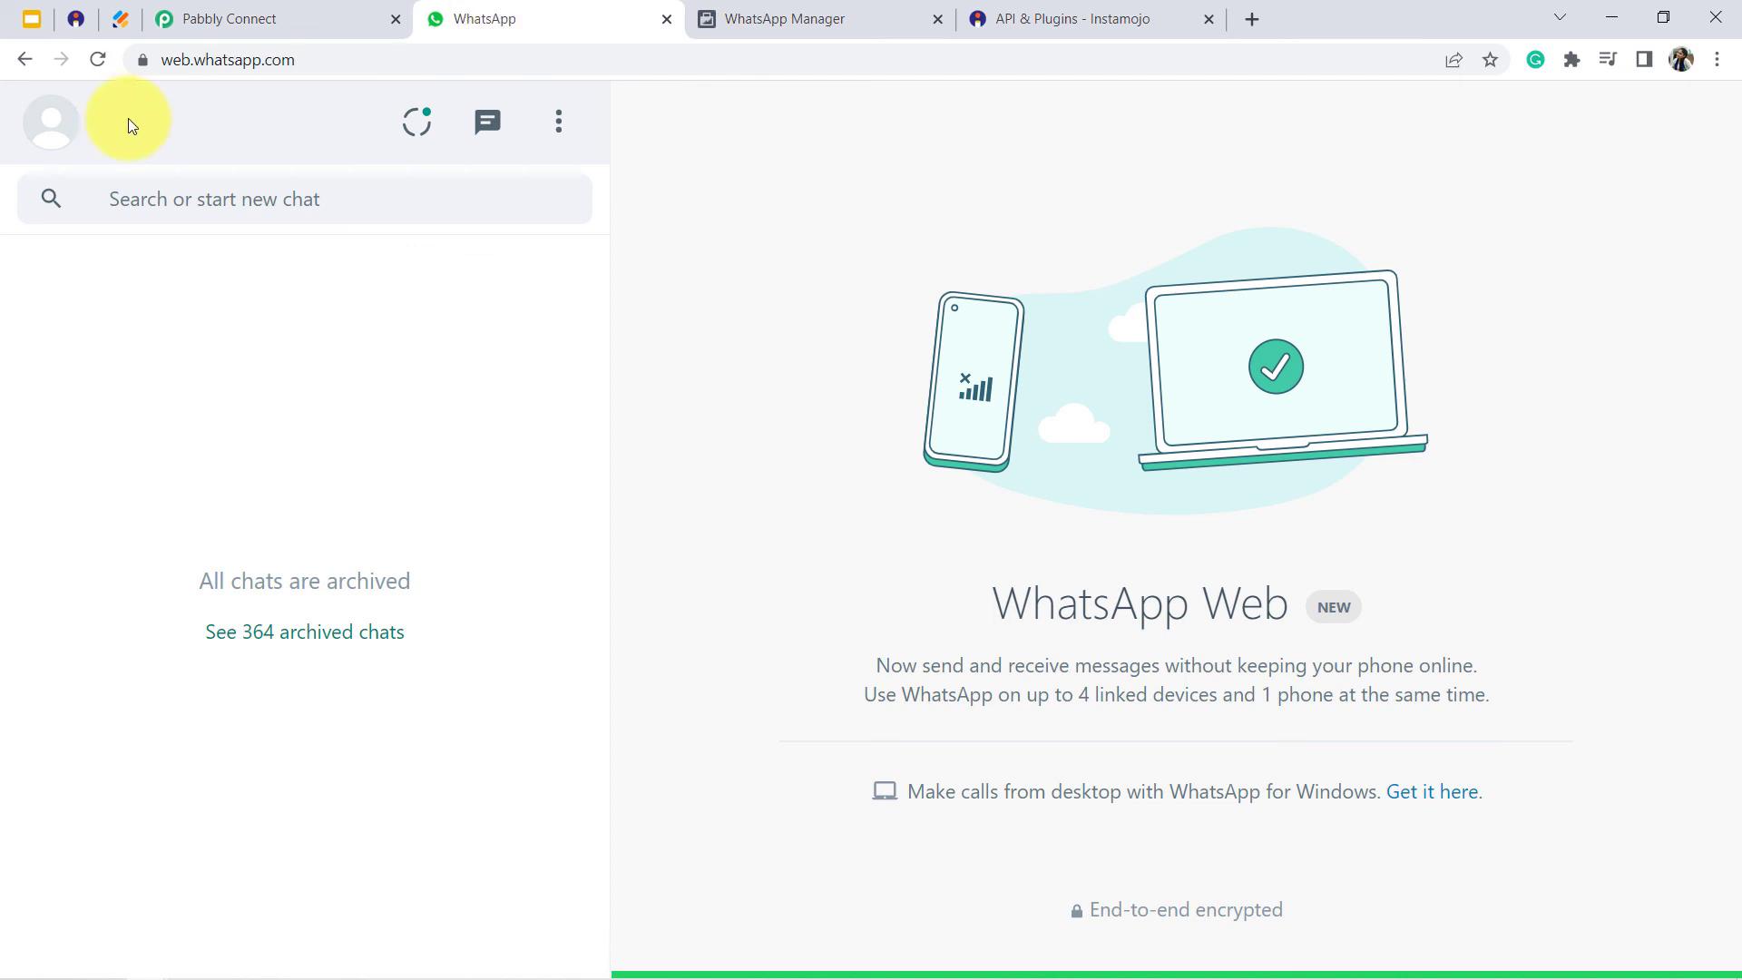
left_click(197, 64)
key("Return")
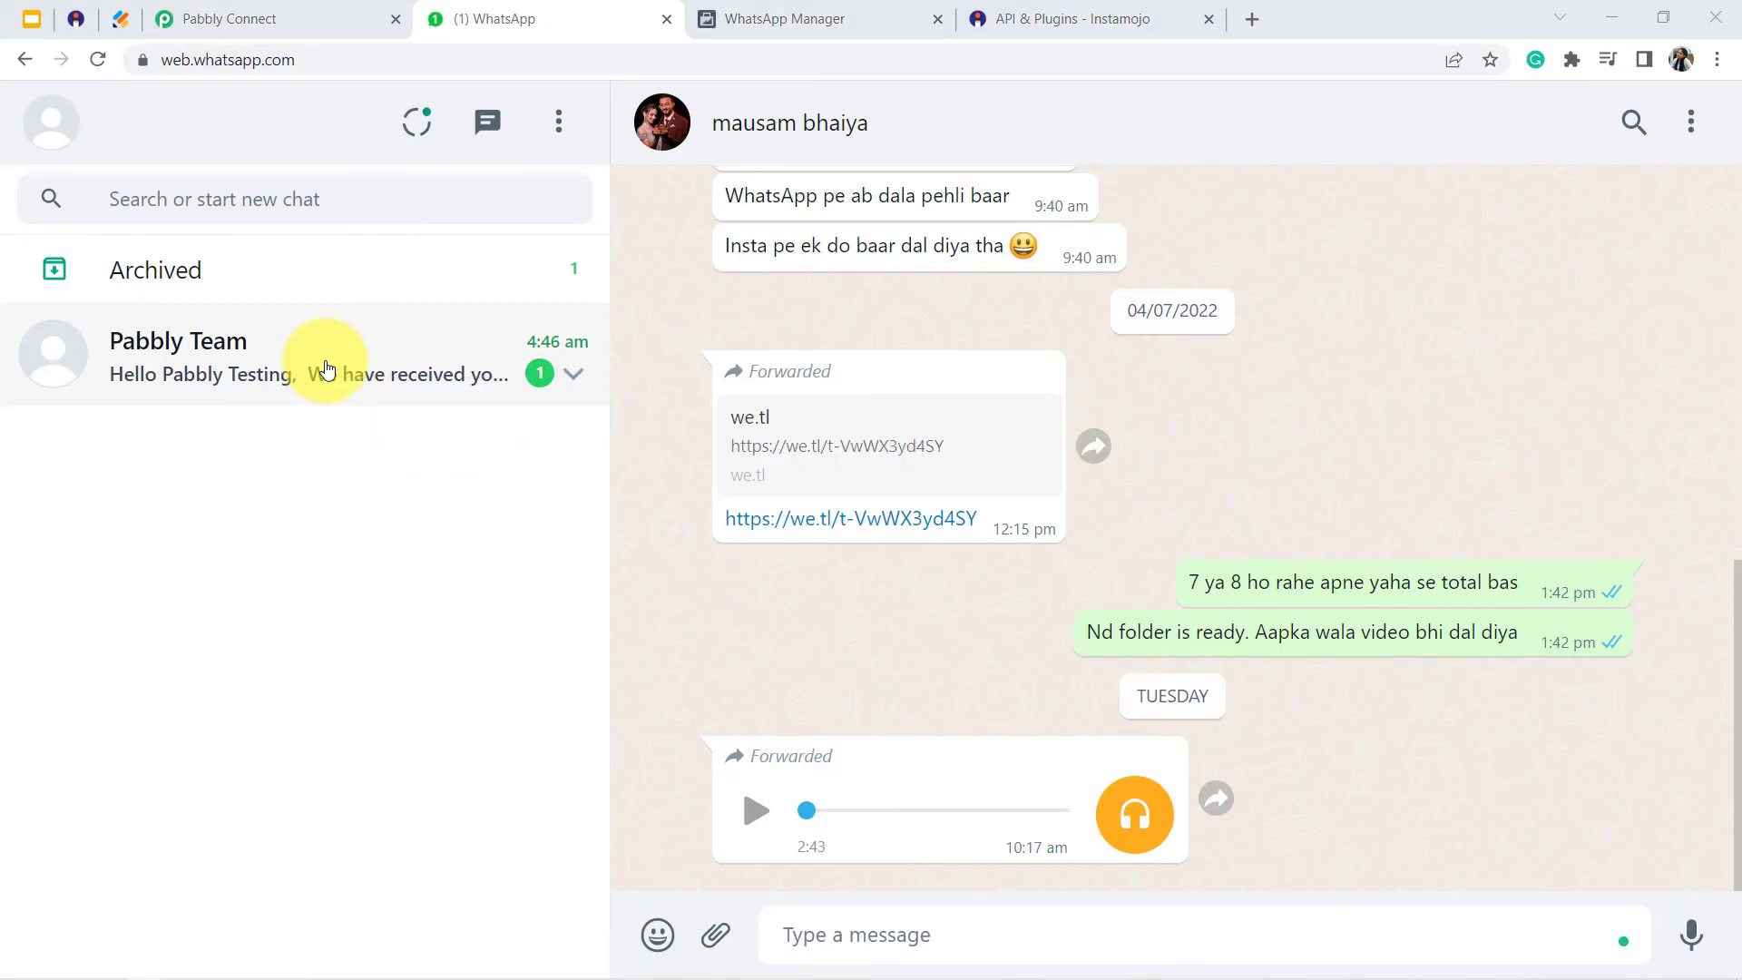
left_click(326, 367)
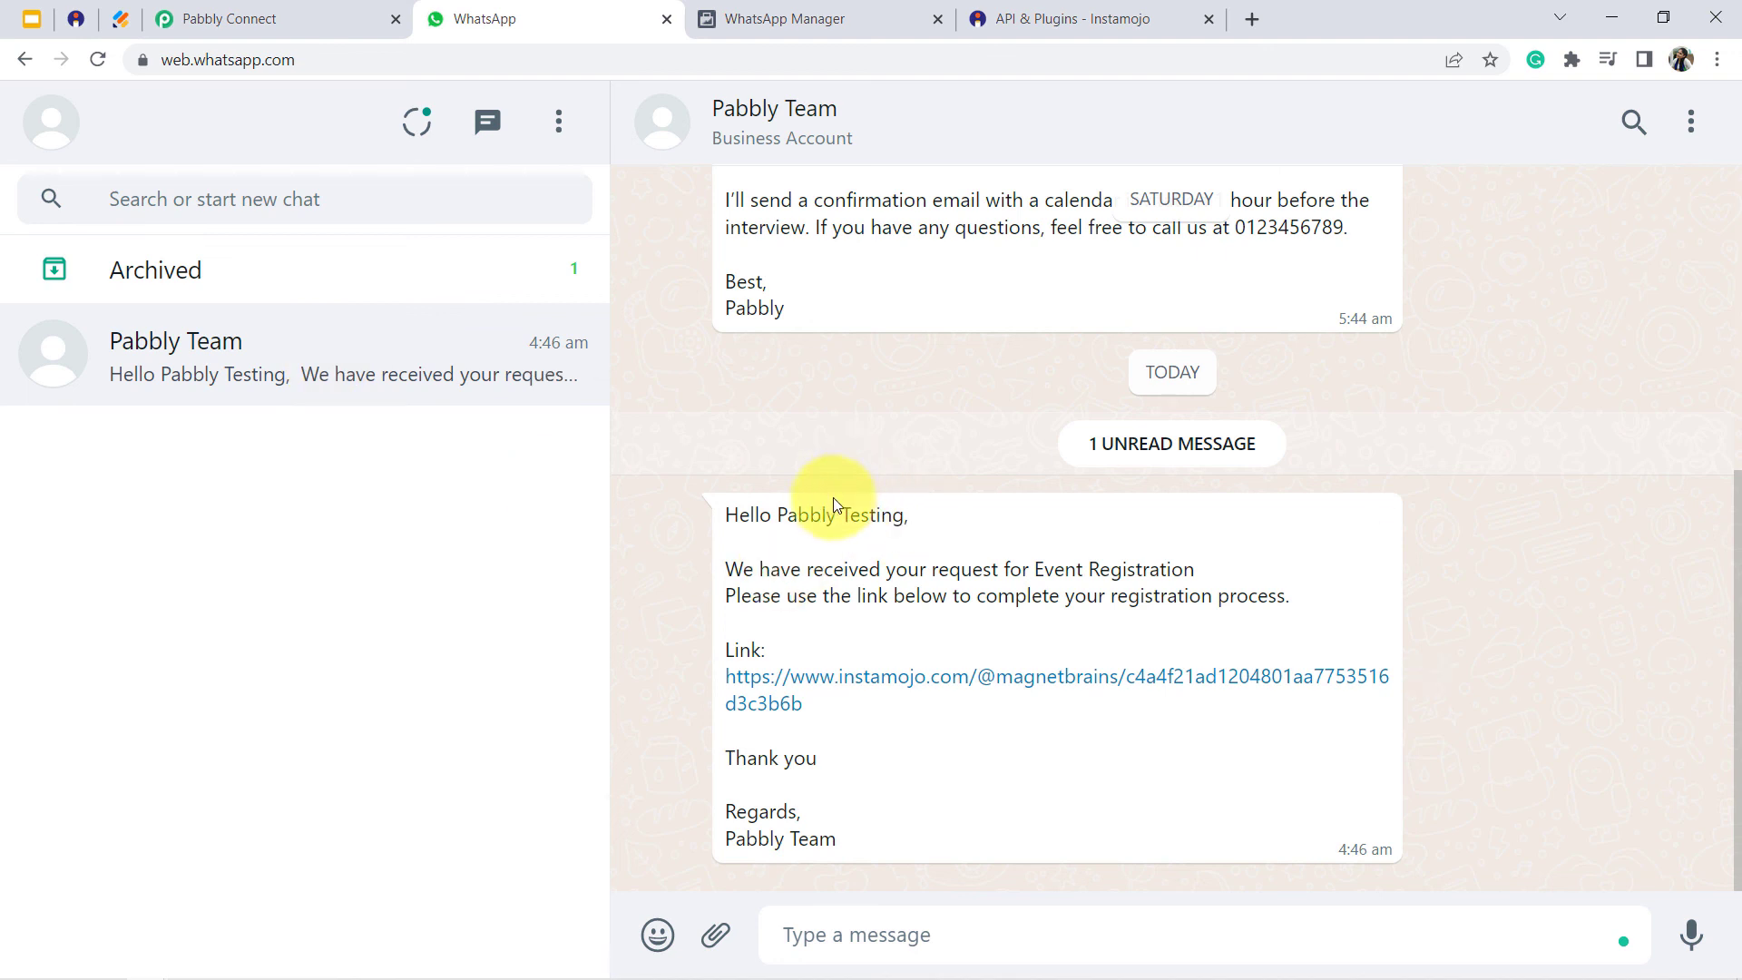
- Check the recipient name, event name and link in the newest Pabbly Team message, and open its Instamojo payment link
left_click_drag(777, 516, 905, 520)
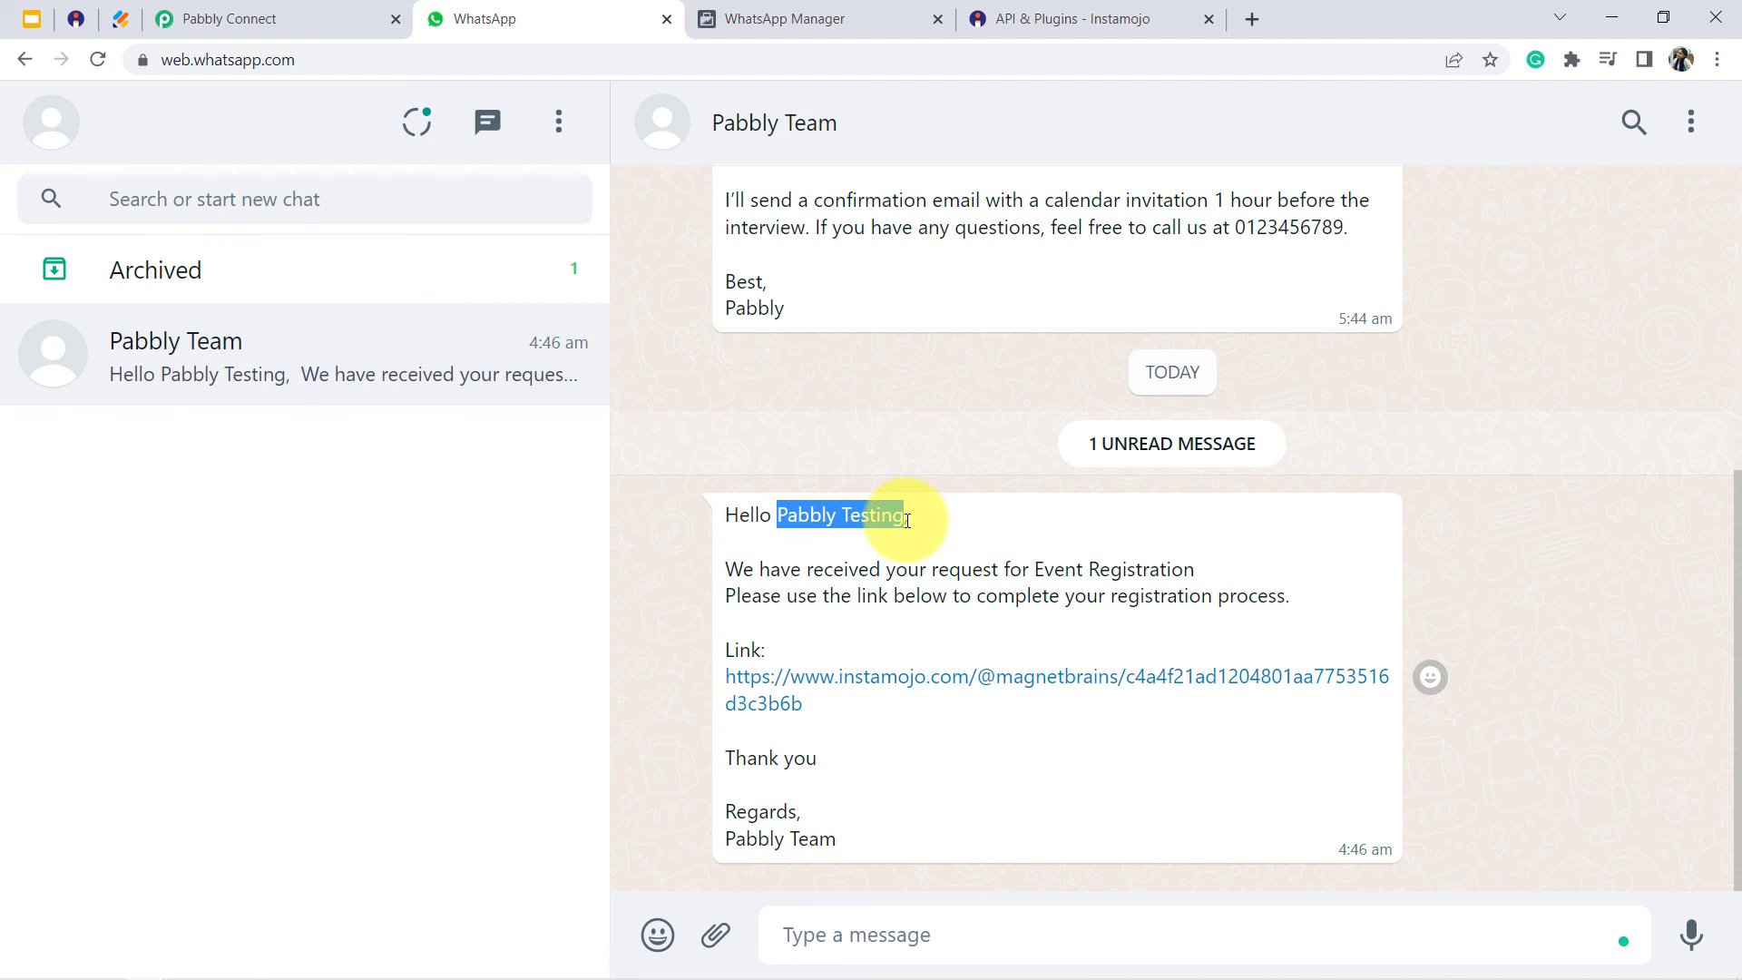
left_click_drag(810, 570, 1173, 564)
left_click(1099, 573)
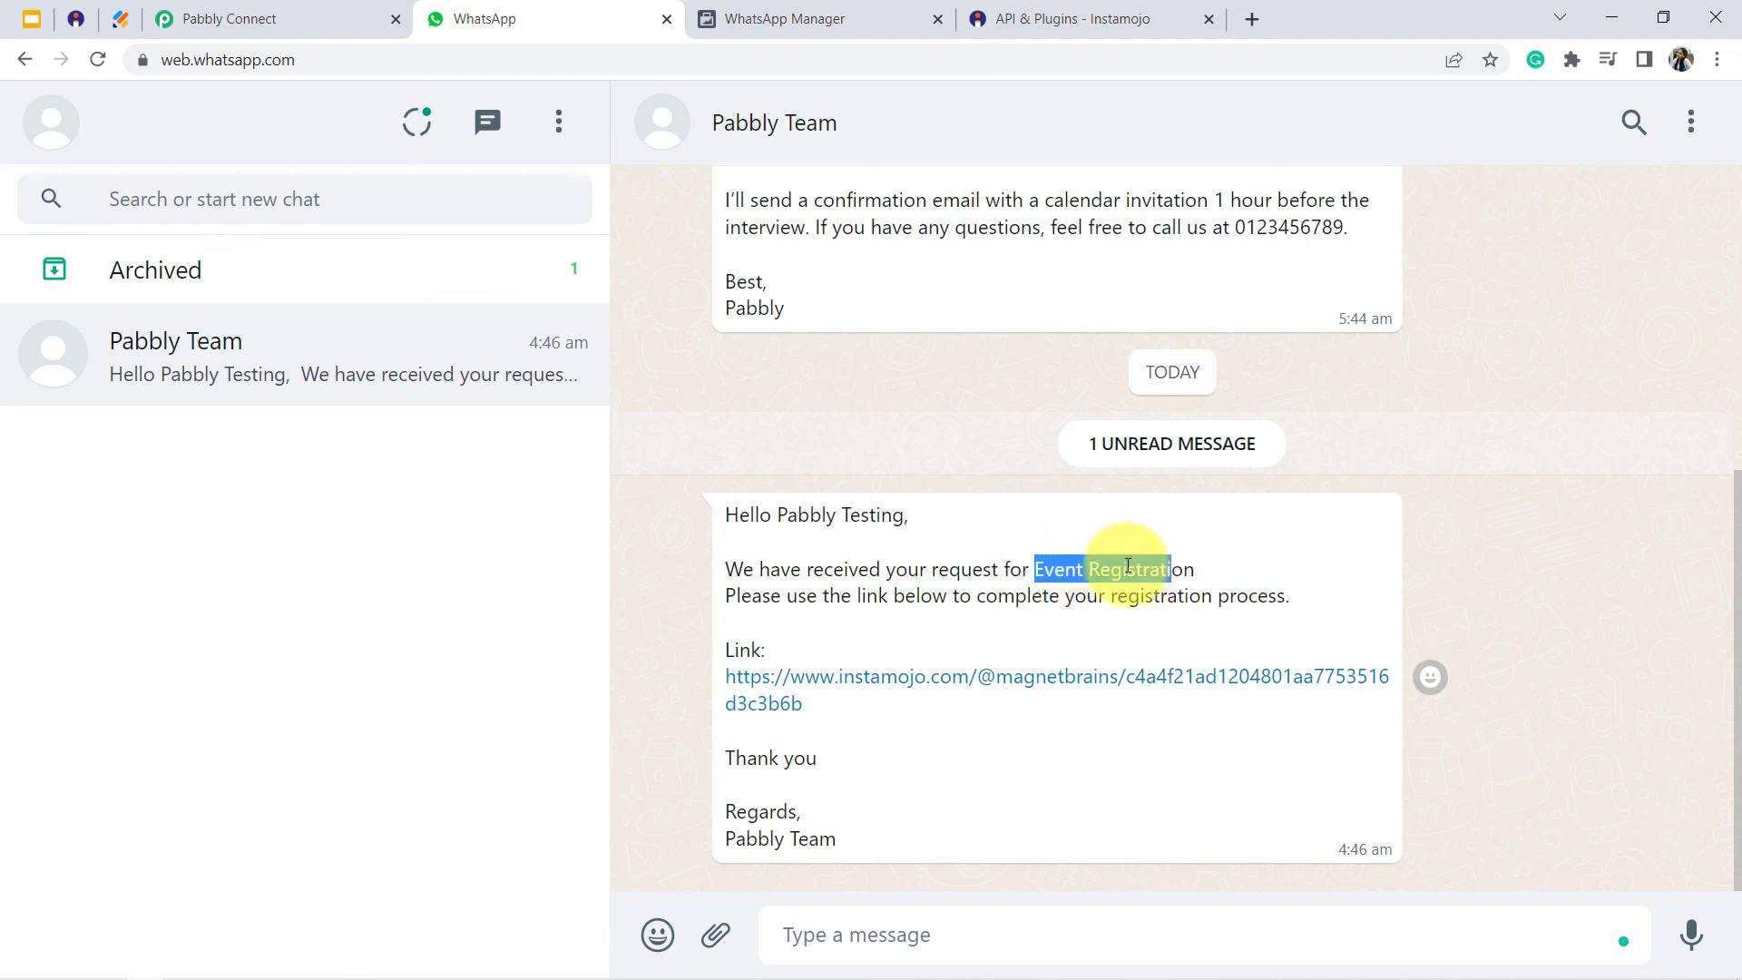
left_click_drag(741, 652, 802, 732)
left_click(802, 733)
left_click(762, 691)
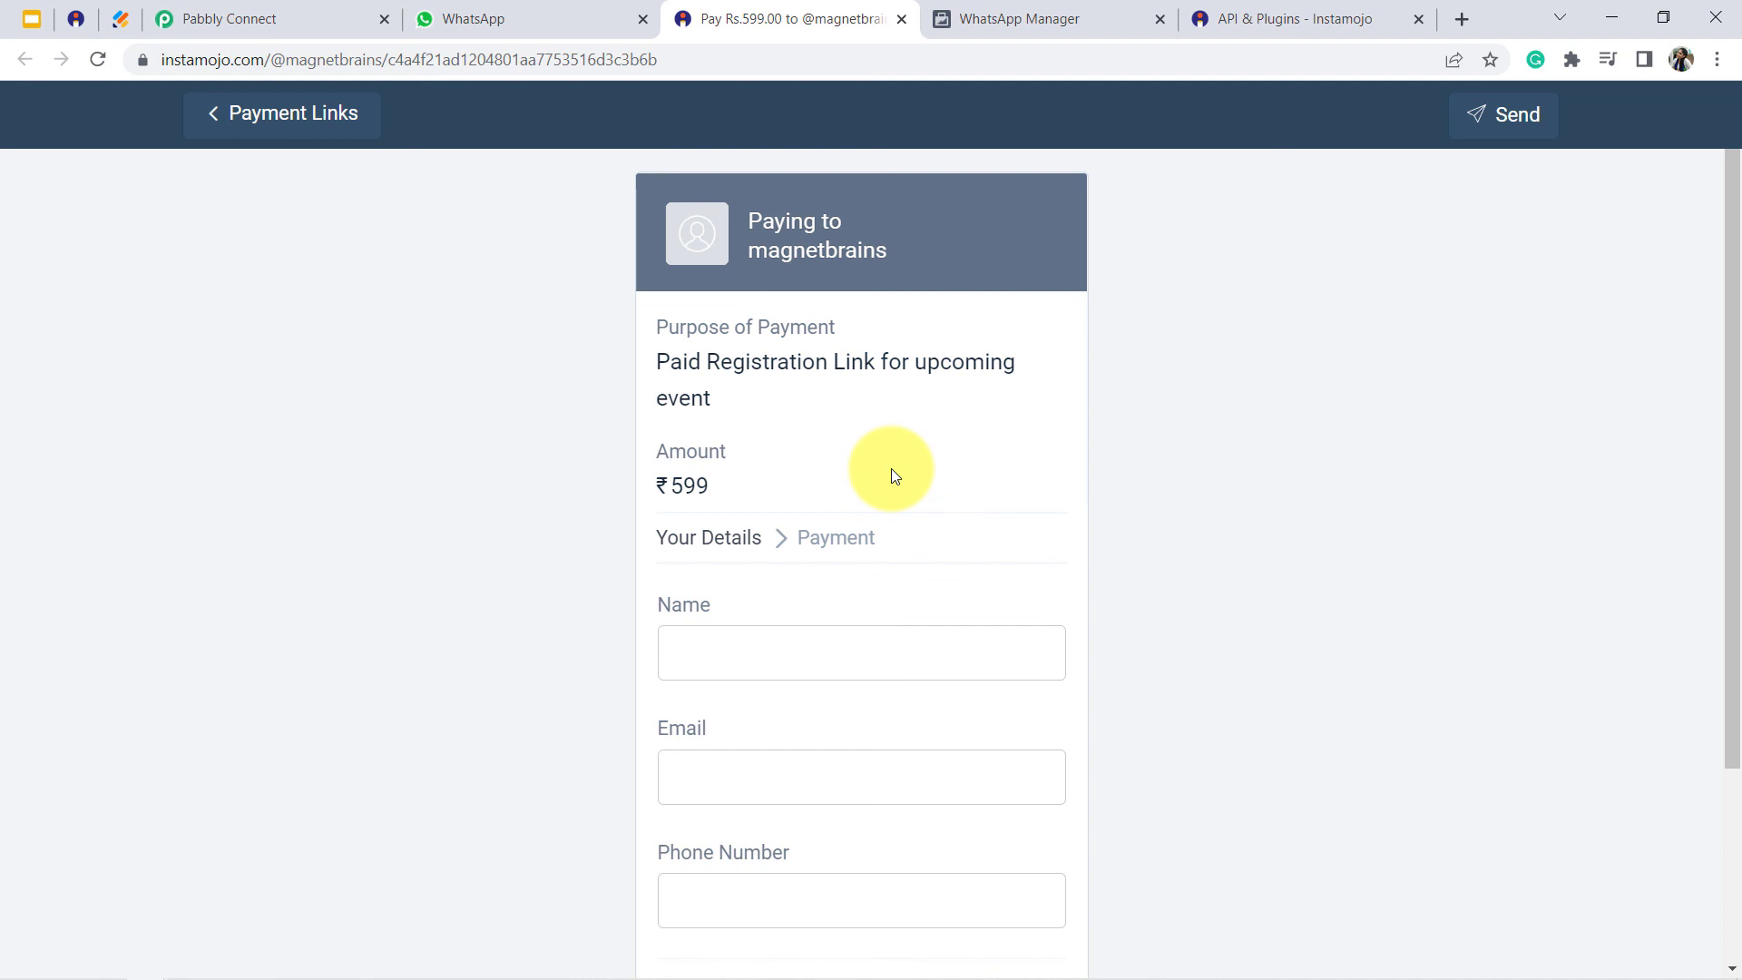
- Return to Pabbly Connect and collapse the WhatsApp Cloud API, Instamojo and JotForm steps to review the workflow
left_click(298, 19)
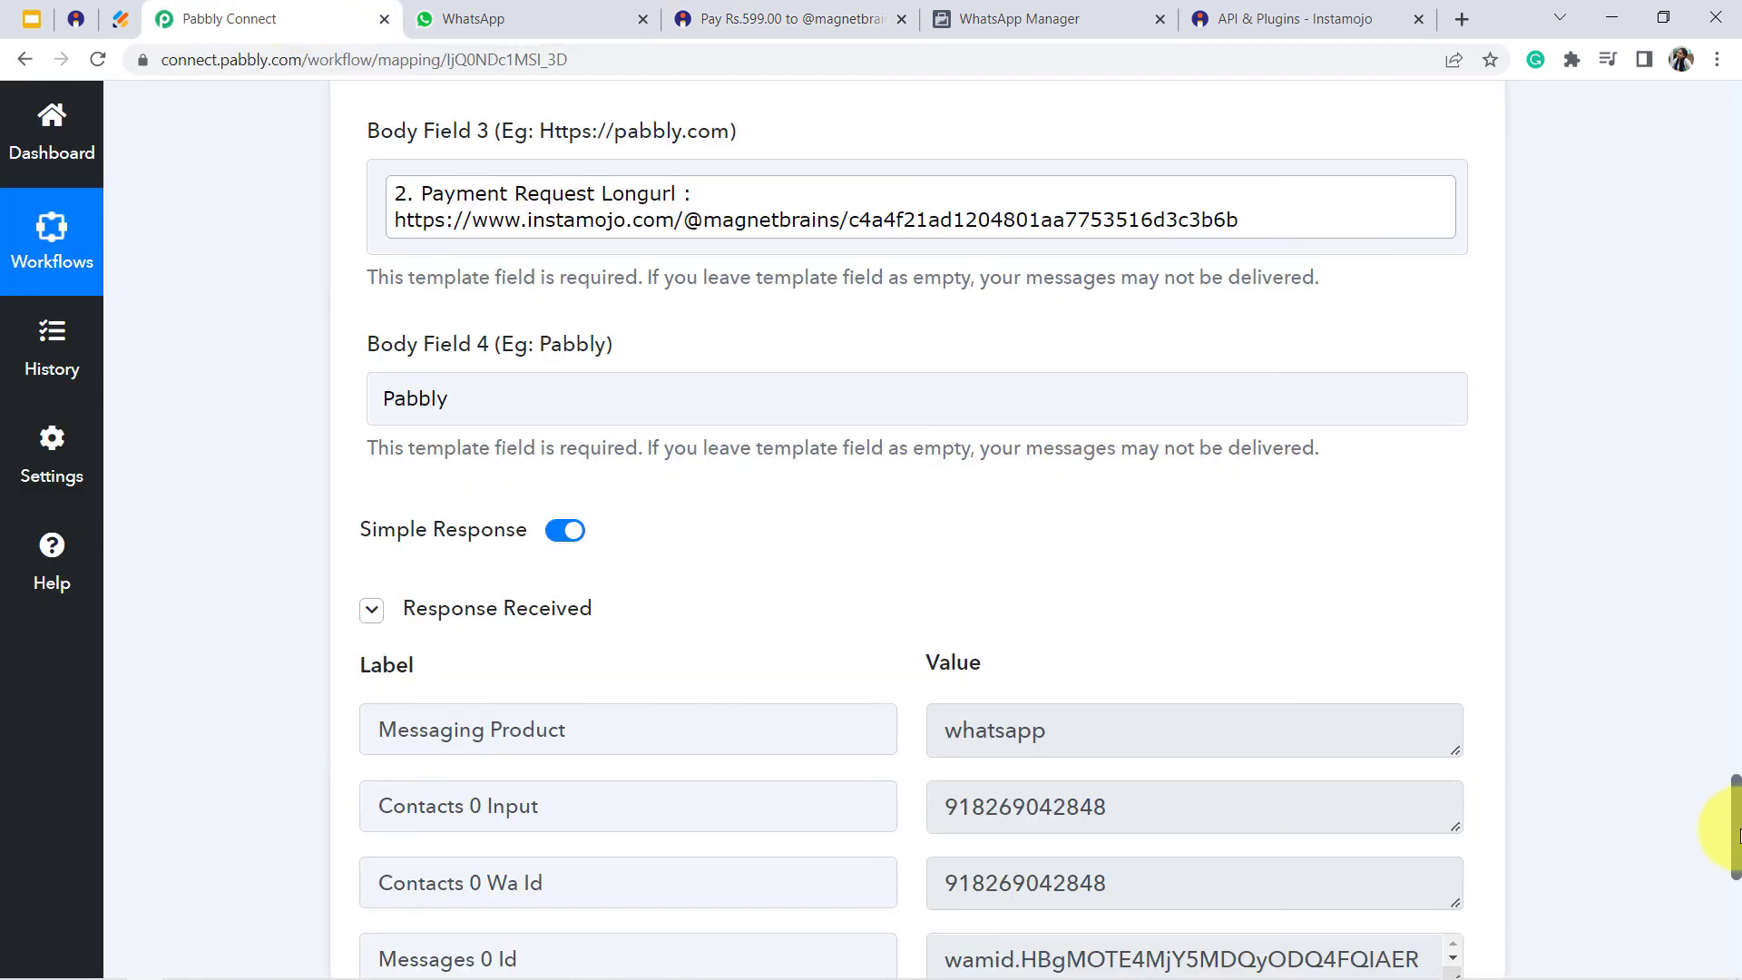
left_click_drag(1734, 839, 1719, 576)
left_click(1034, 505)
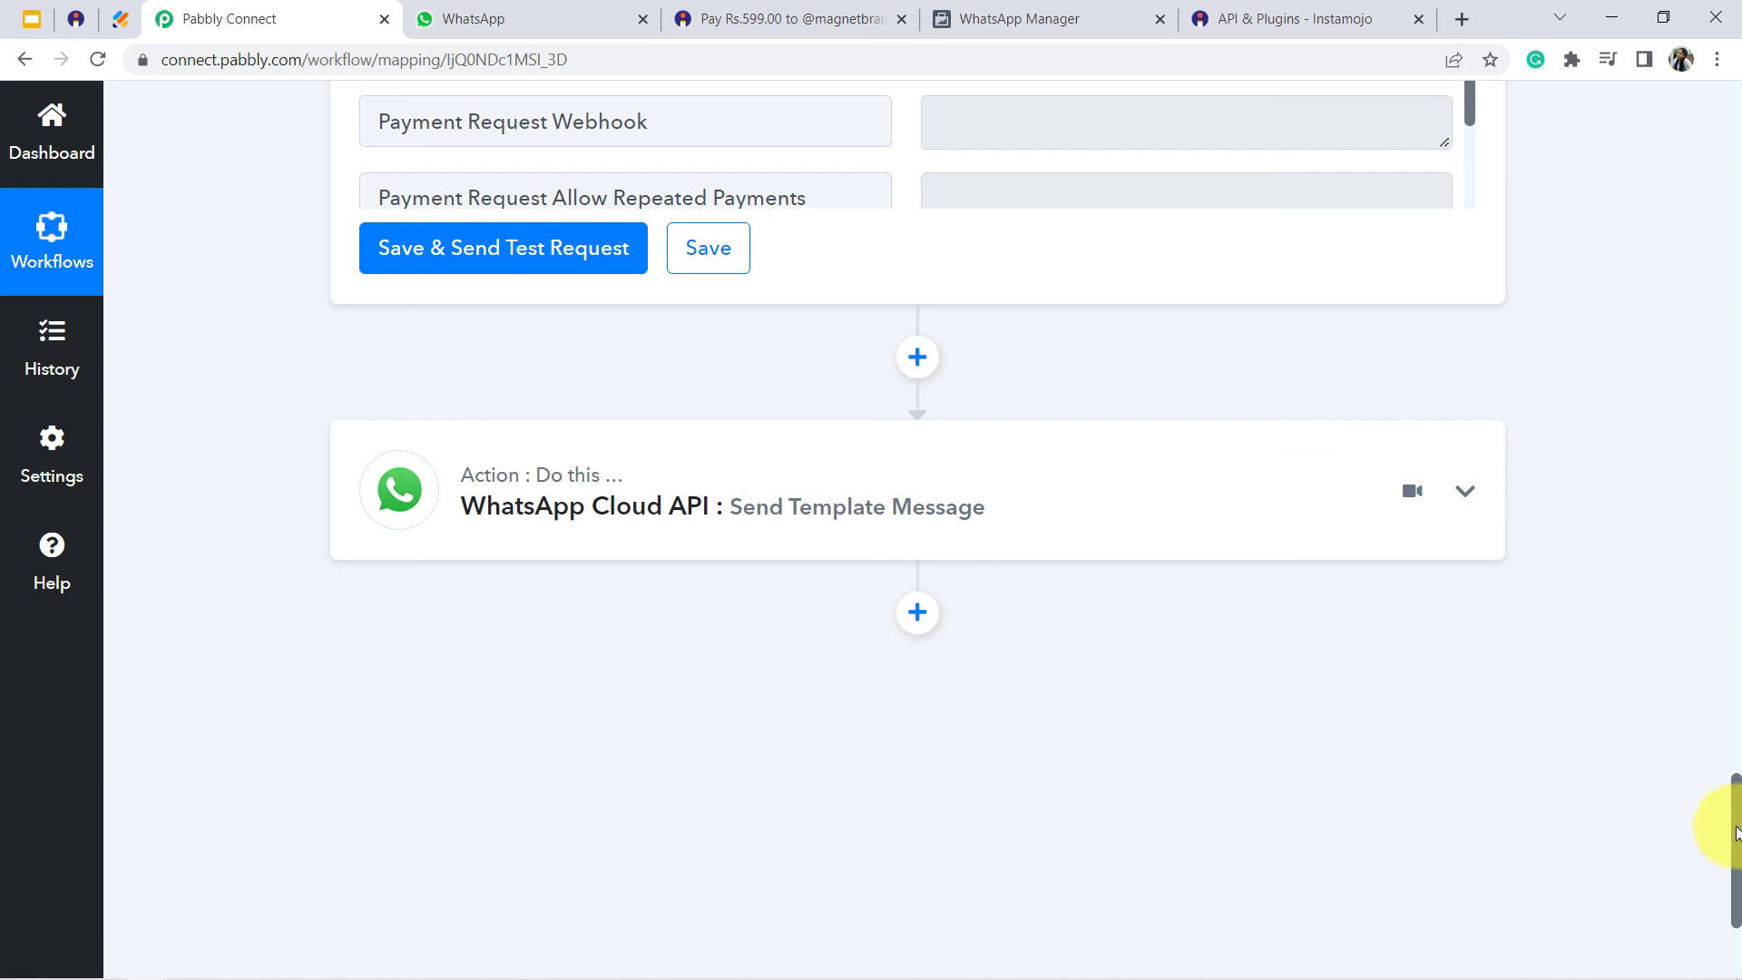
left_click_drag(1735, 833, 1719, 506)
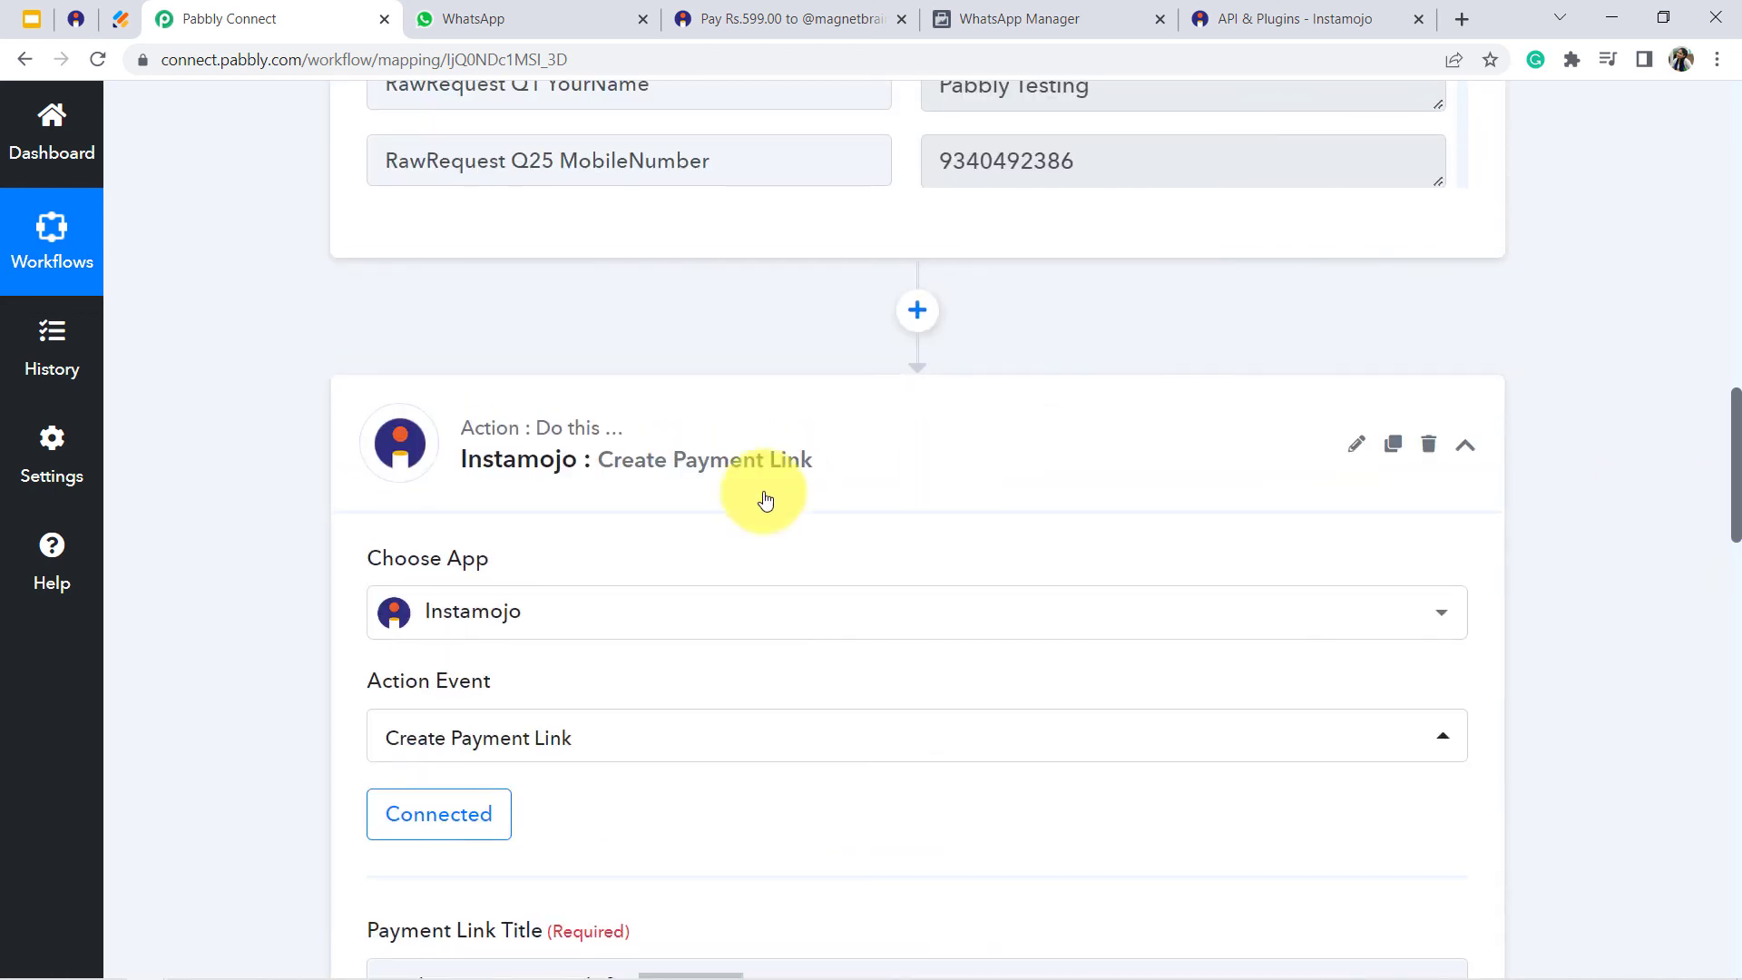
left_click(646, 462)
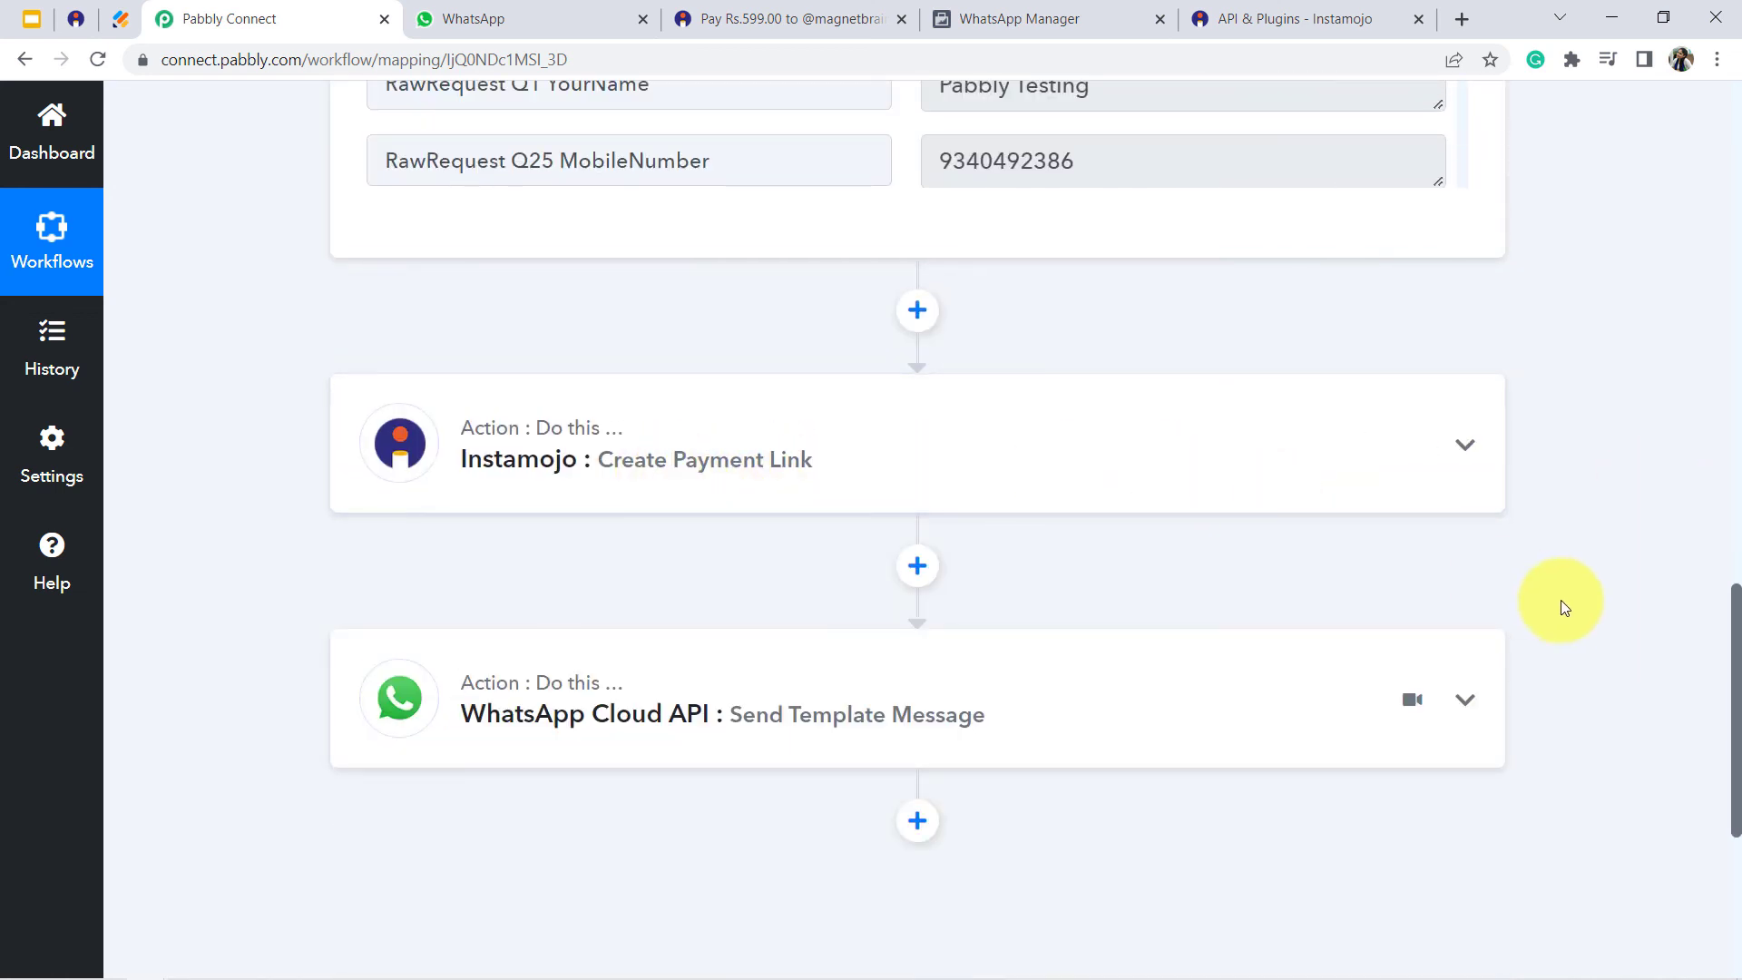
left_click_drag(1737, 530, 1726, 93)
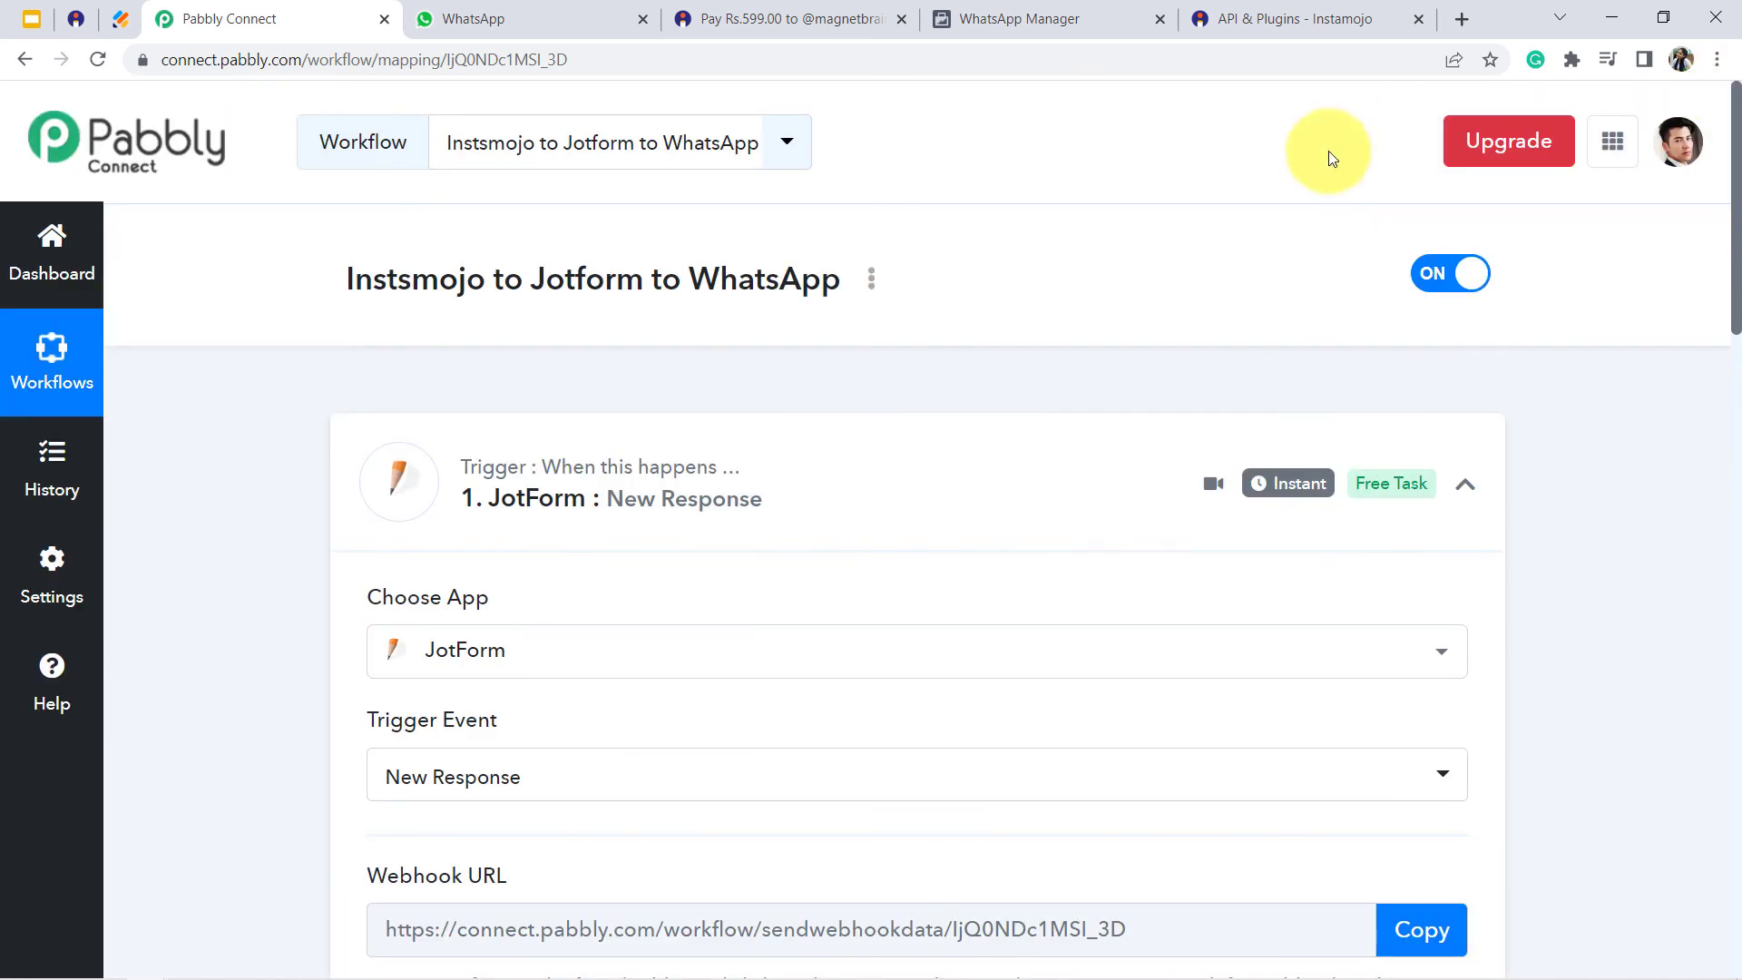
left_click(562, 501)
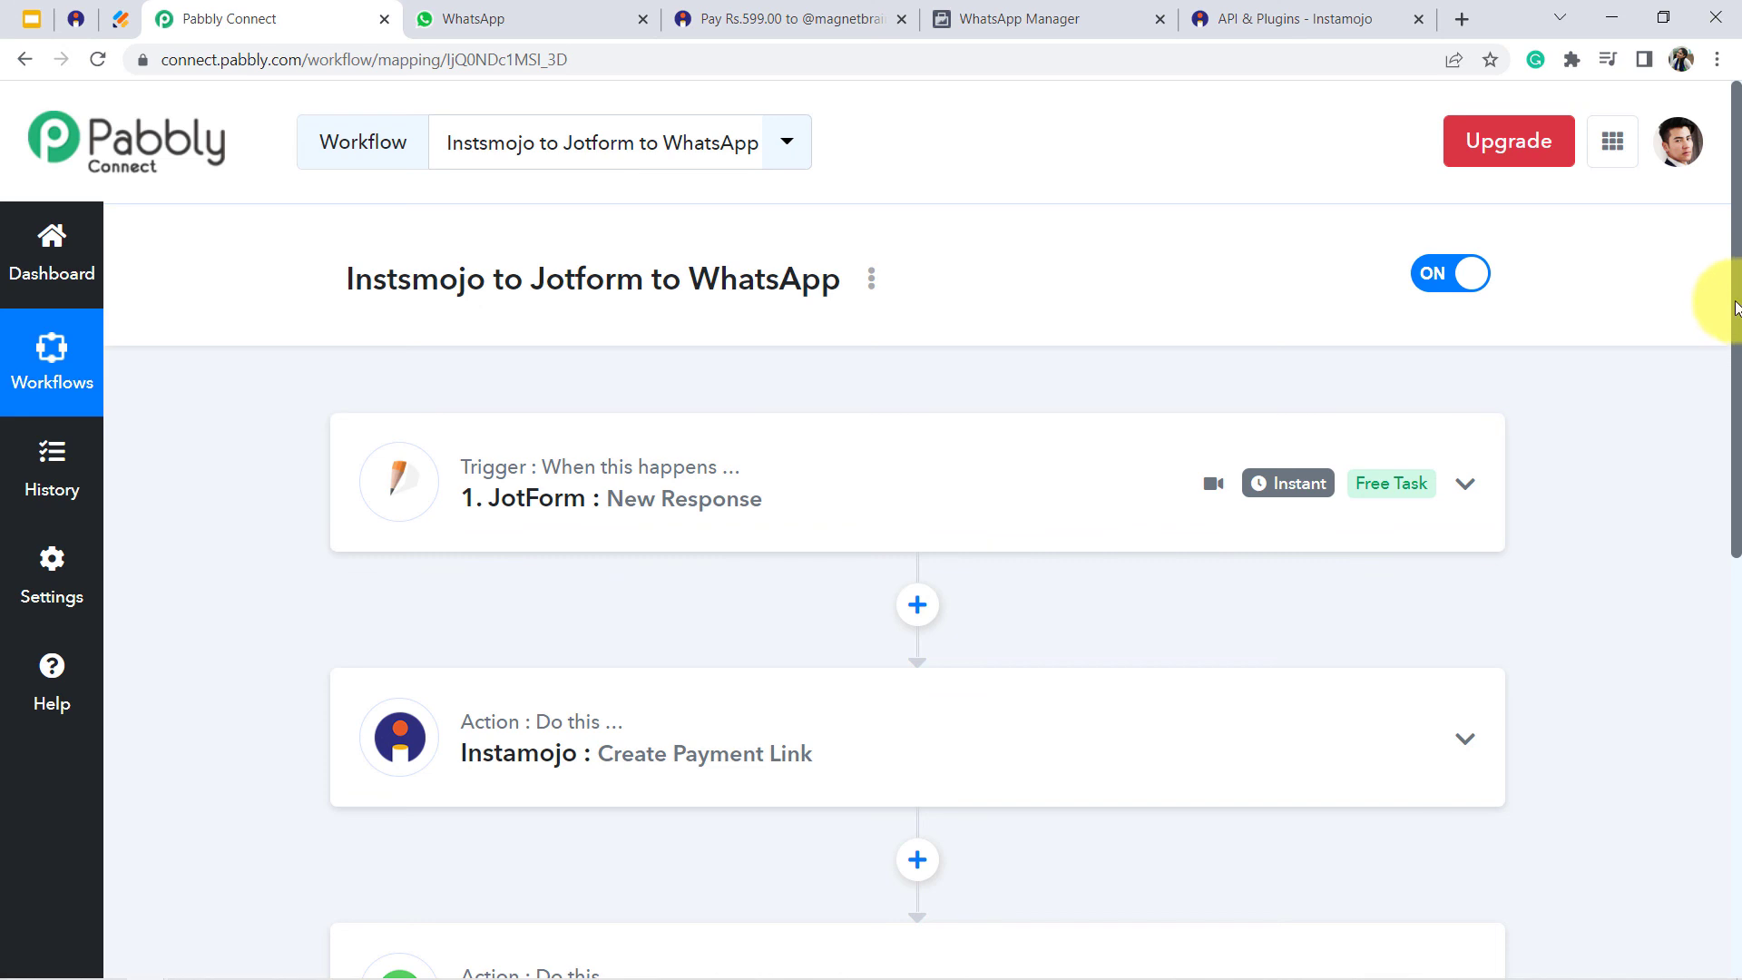
- Close the Instamojo payment page, WhatsApp Manager, Instamojo API & Plugins and Pabbly Connect pages, keeping WhatsApp Web open
left_click_drag(1737, 304, 1740, 397)
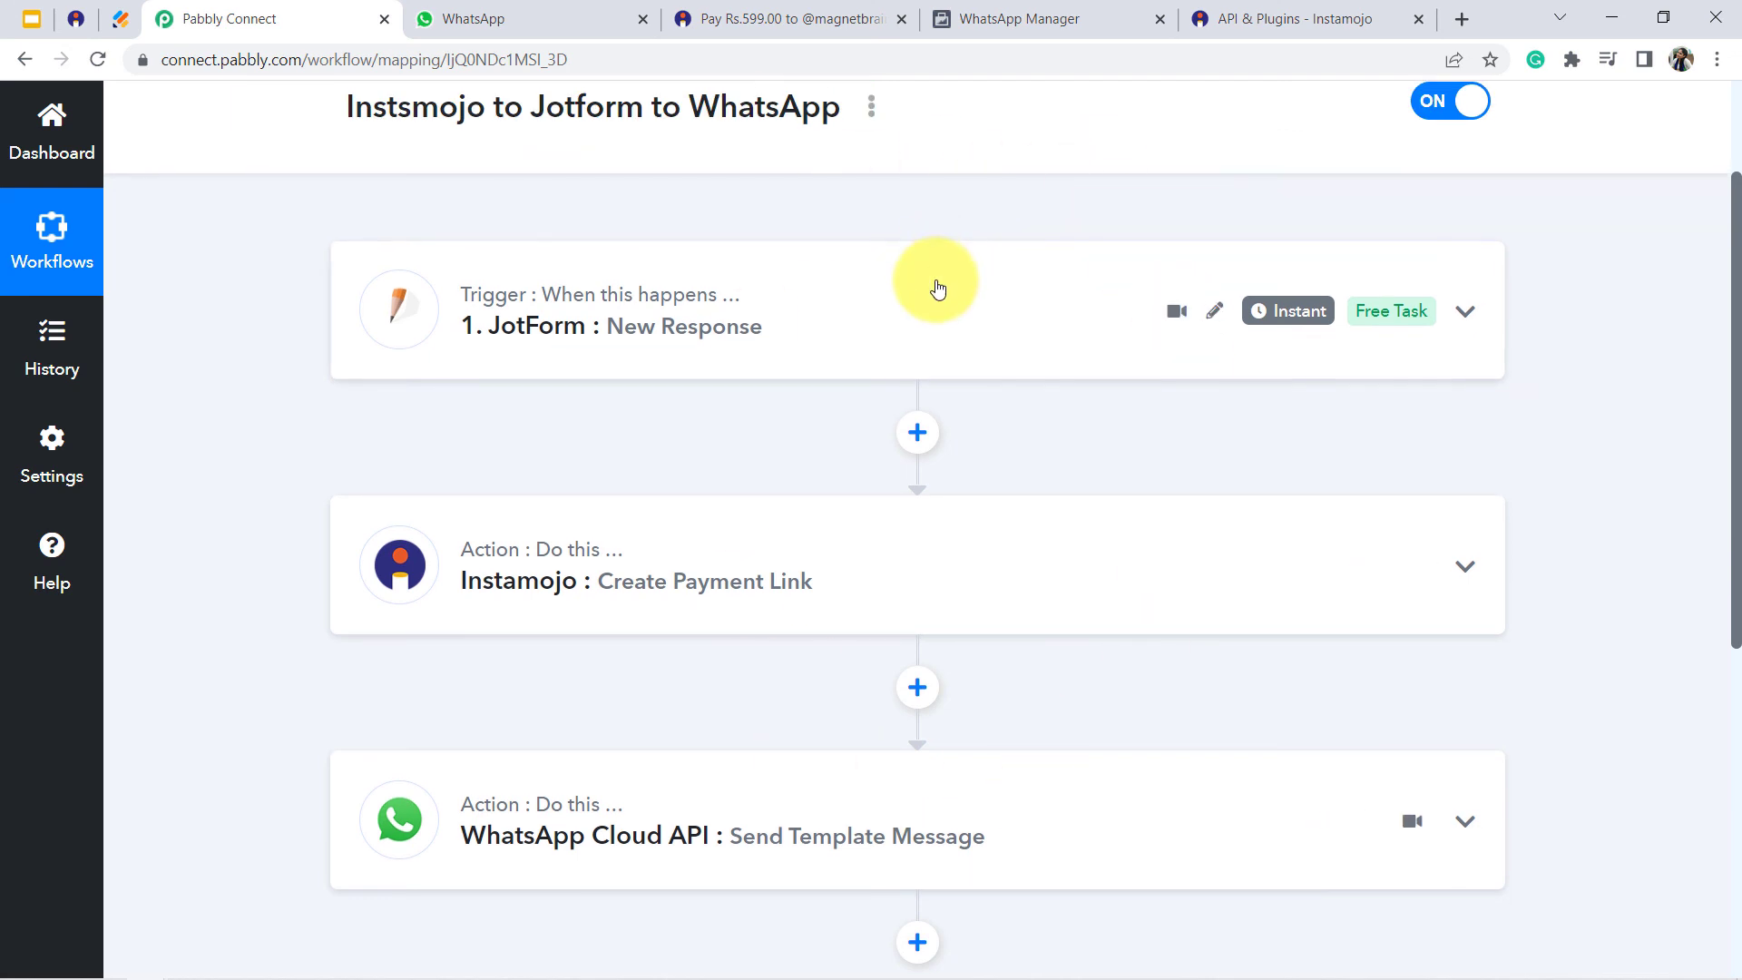
left_click(819, 20)
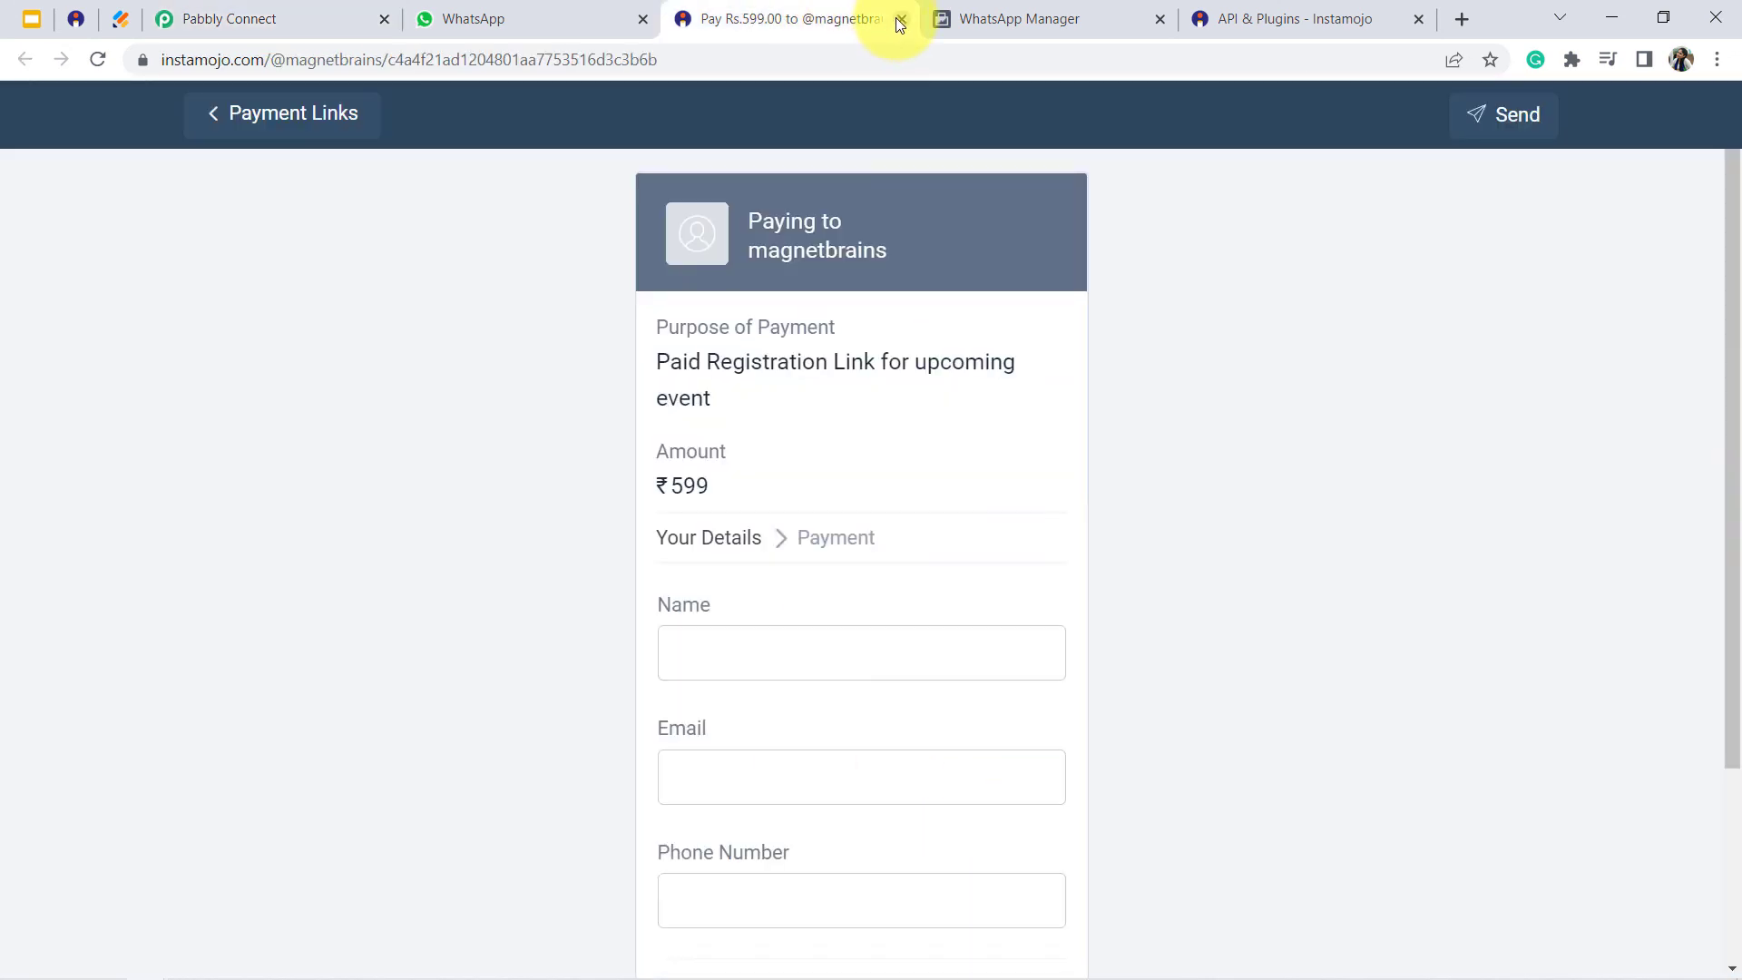
left_click(899, 19)
left_click(899, 19)
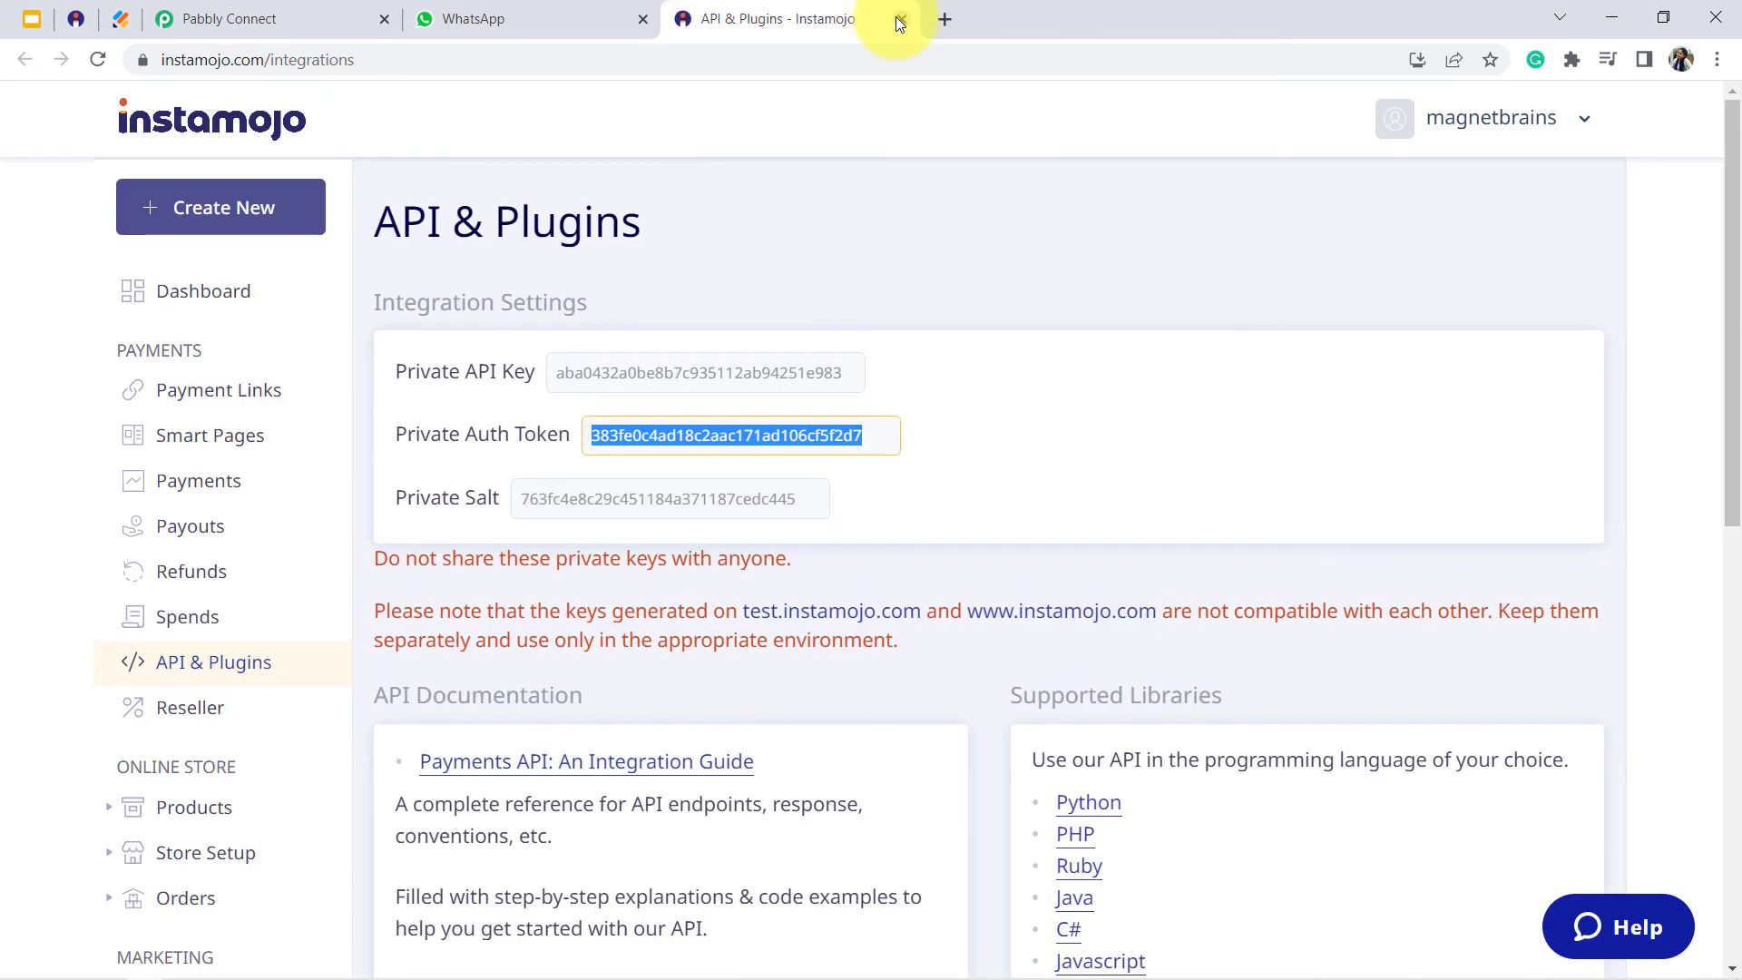
left_click(899, 19)
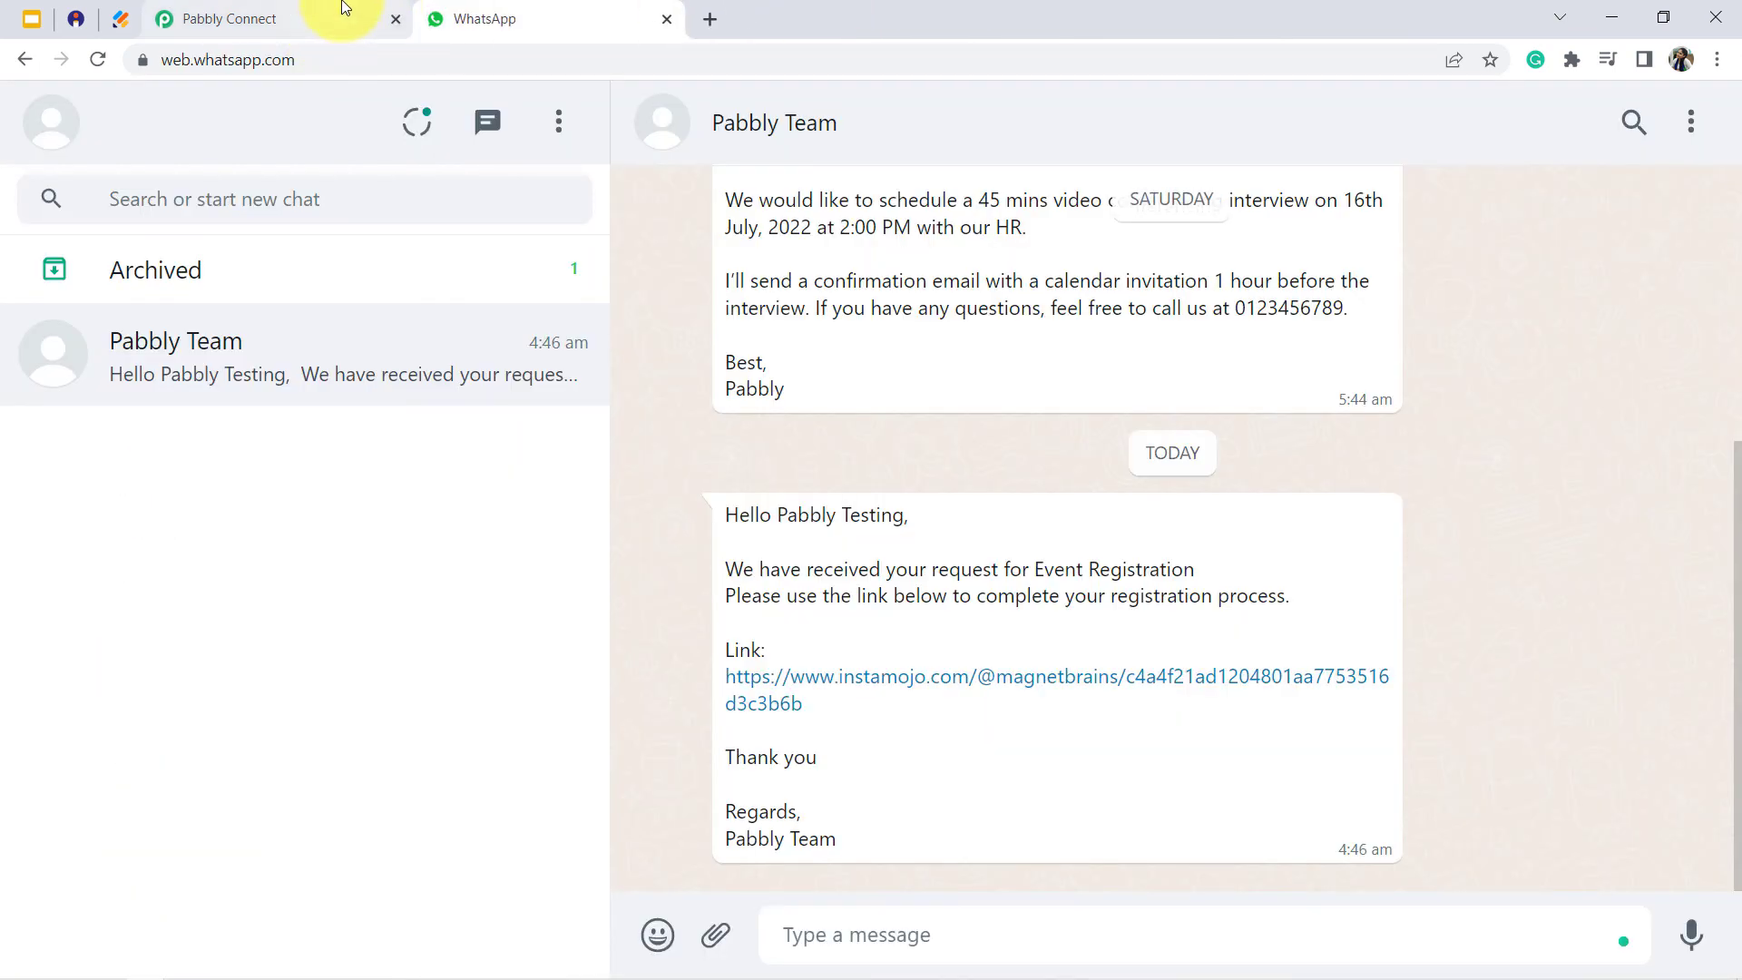
left_click(342, 9)
left_click(396, 19)
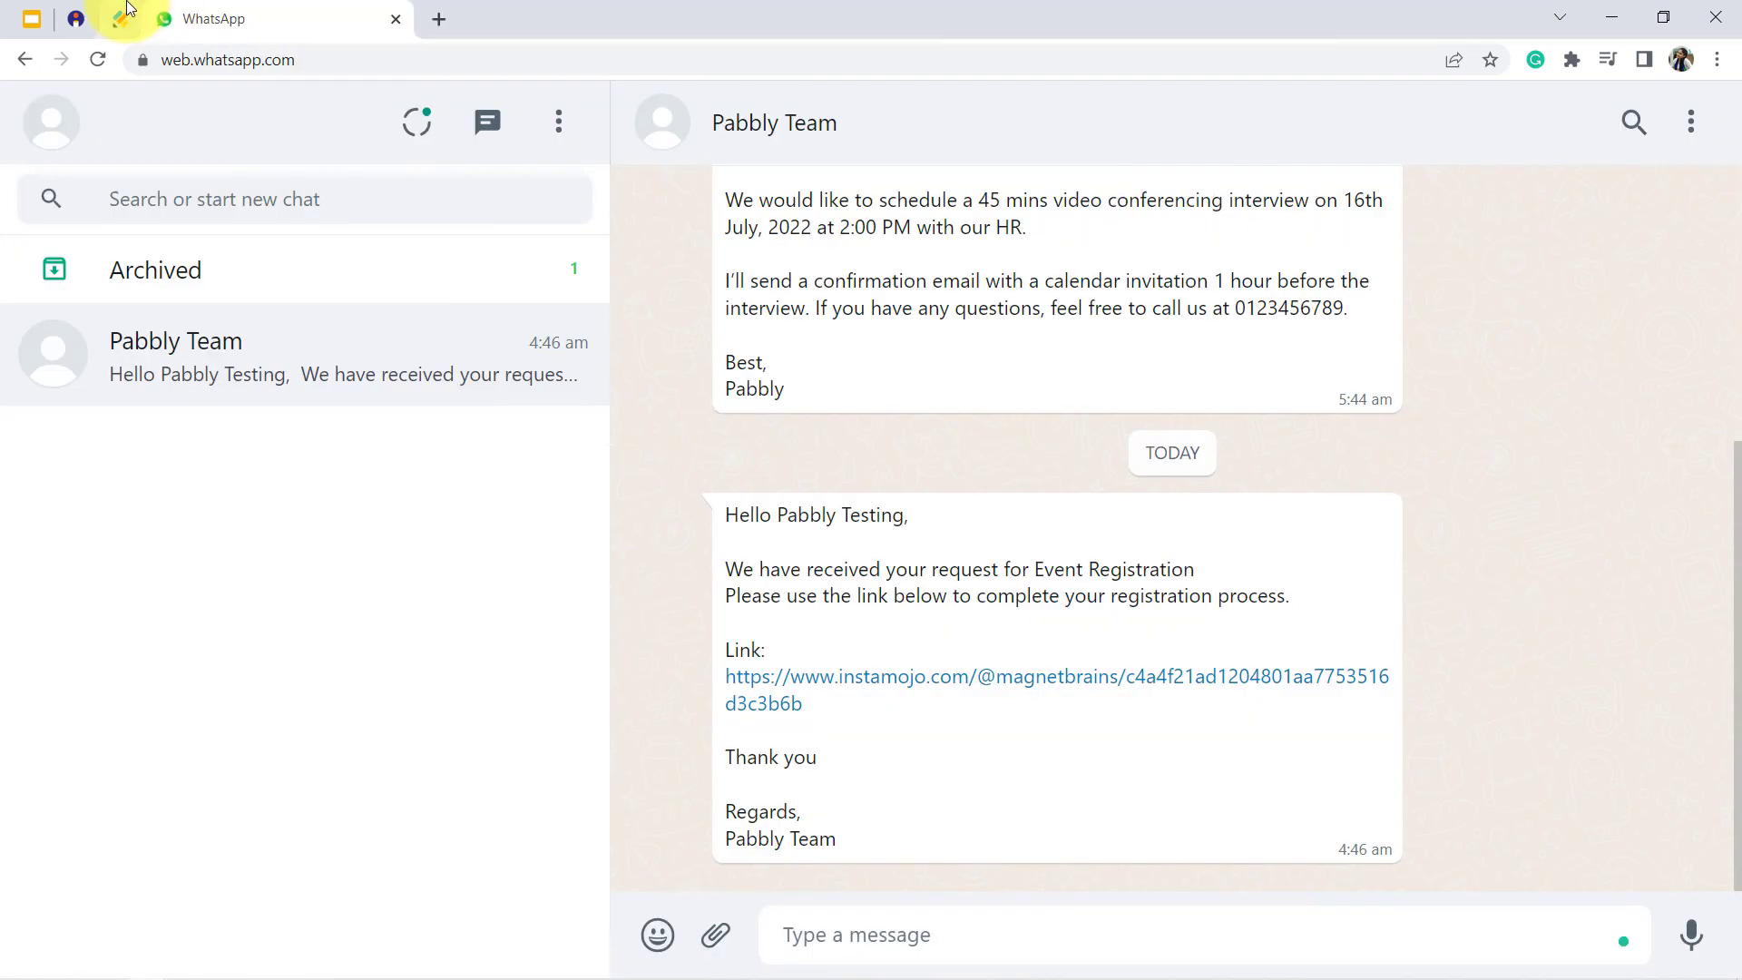
- Switch to the Jotform event registration form and clear its text selection, view Instamojo's Payment Links page, and return to WhatsApp Web
left_click(117, 20)
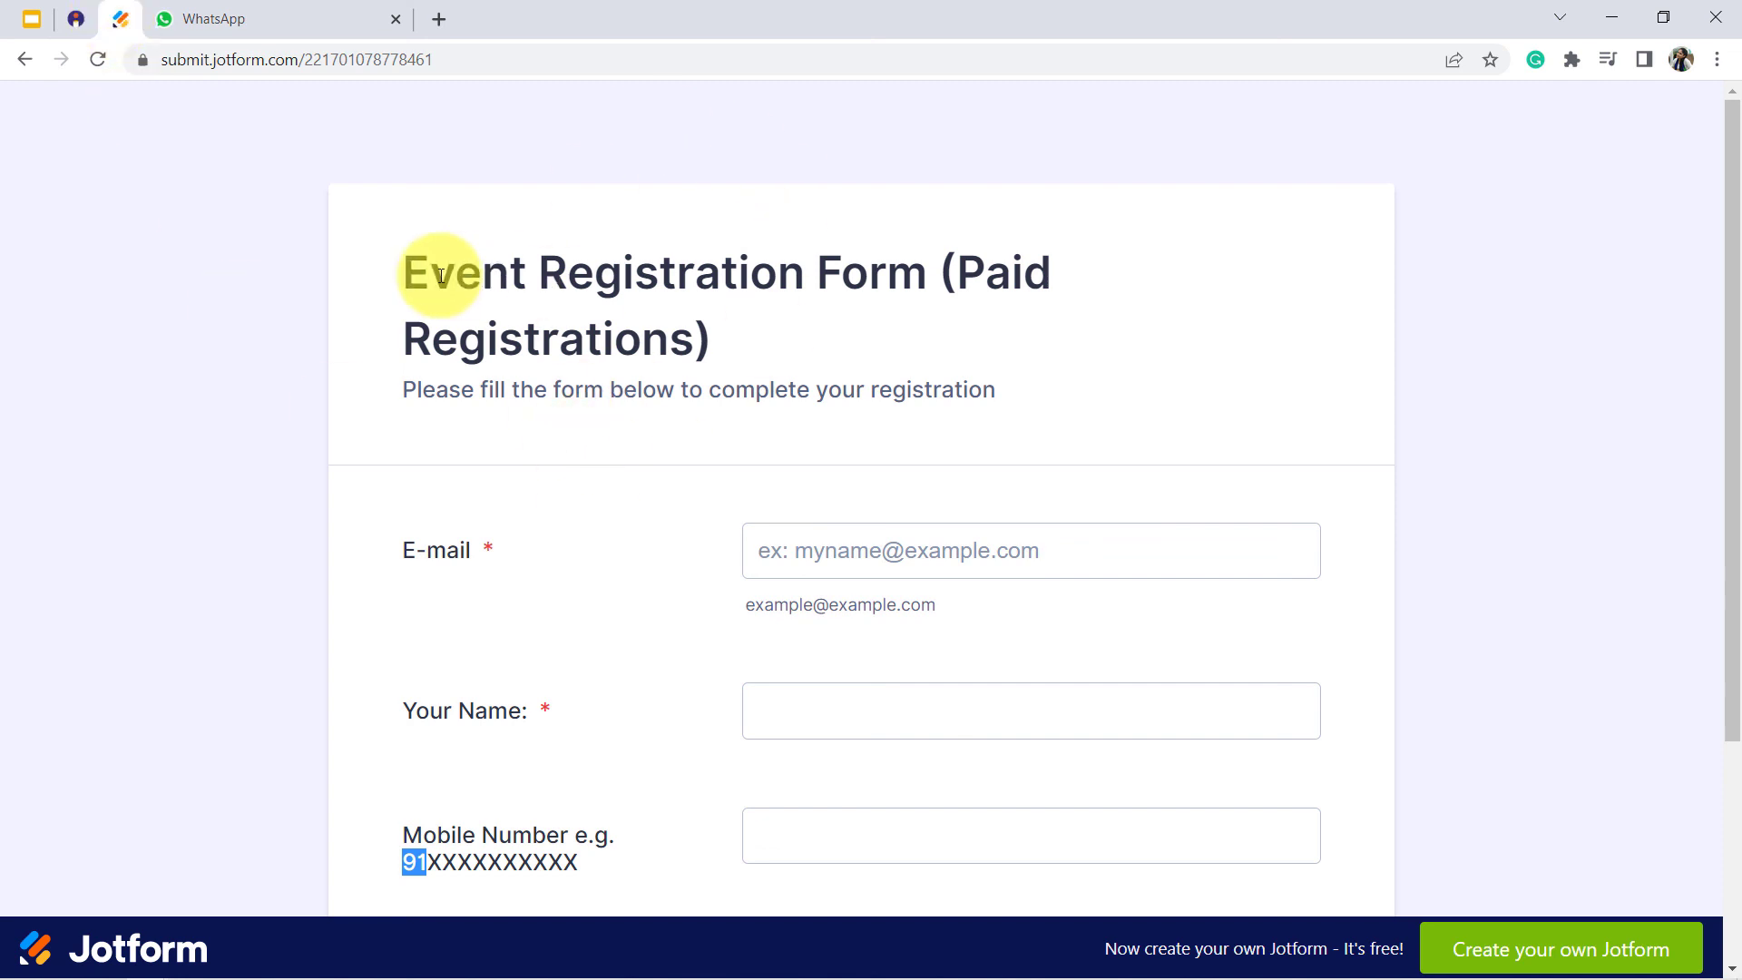
double_click(552, 205)
left_click(550, 223)
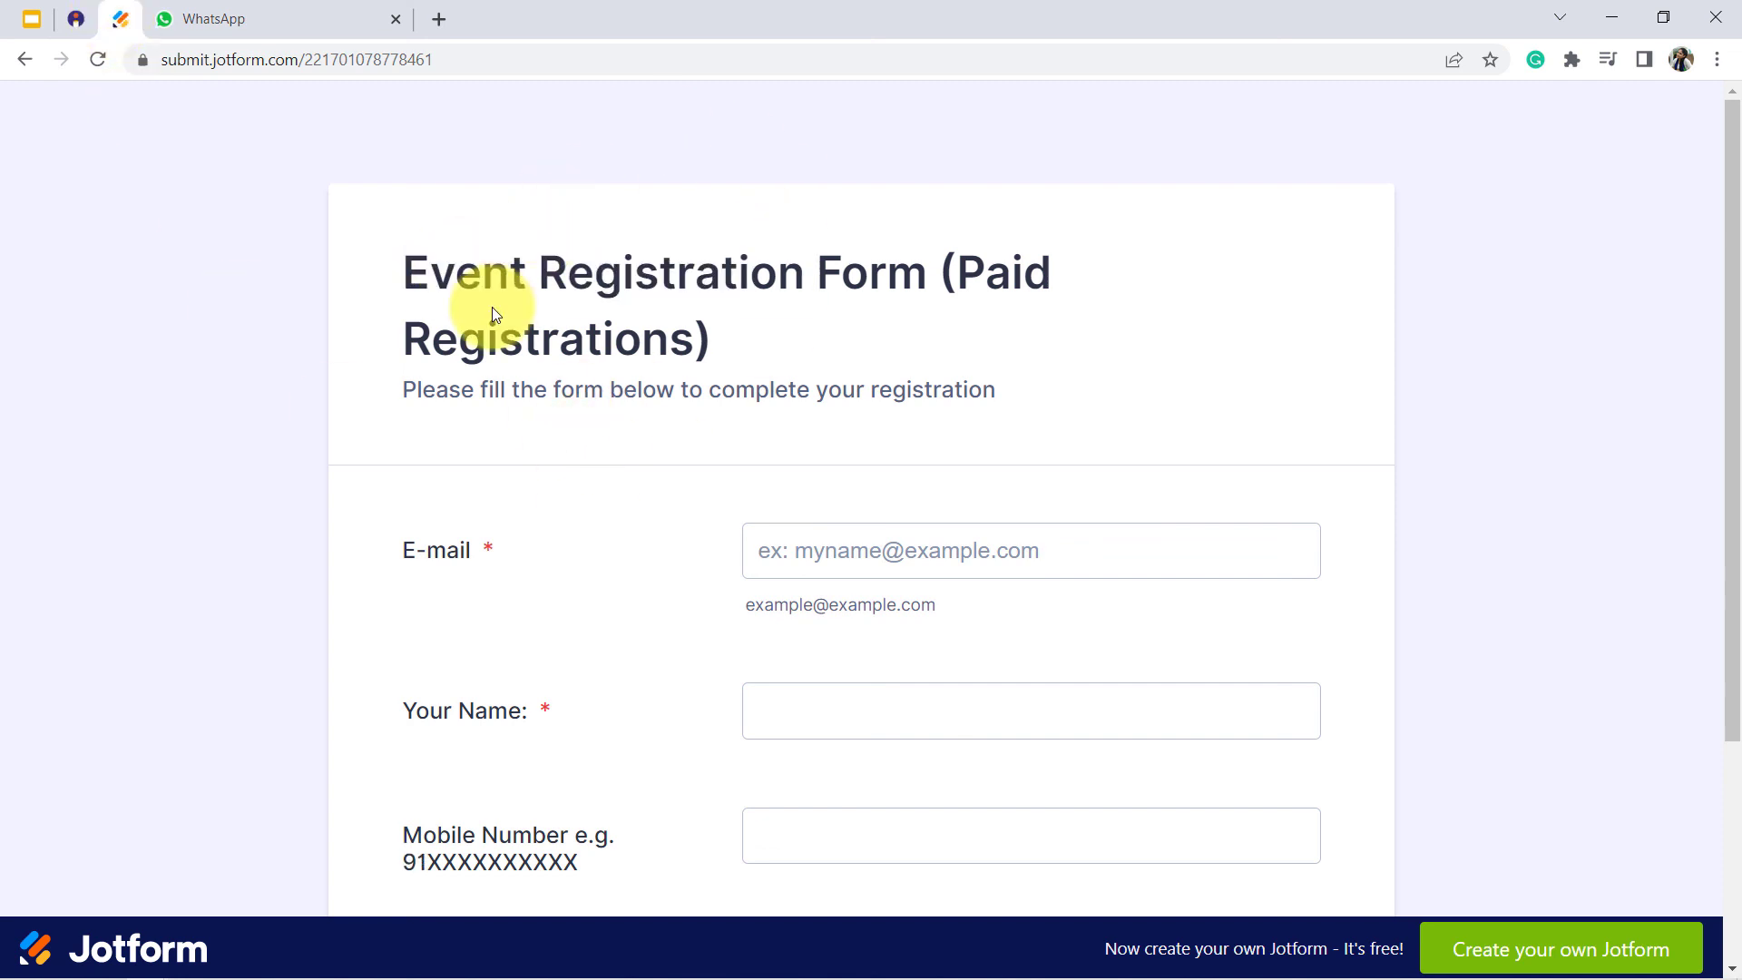
left_click(74, 24)
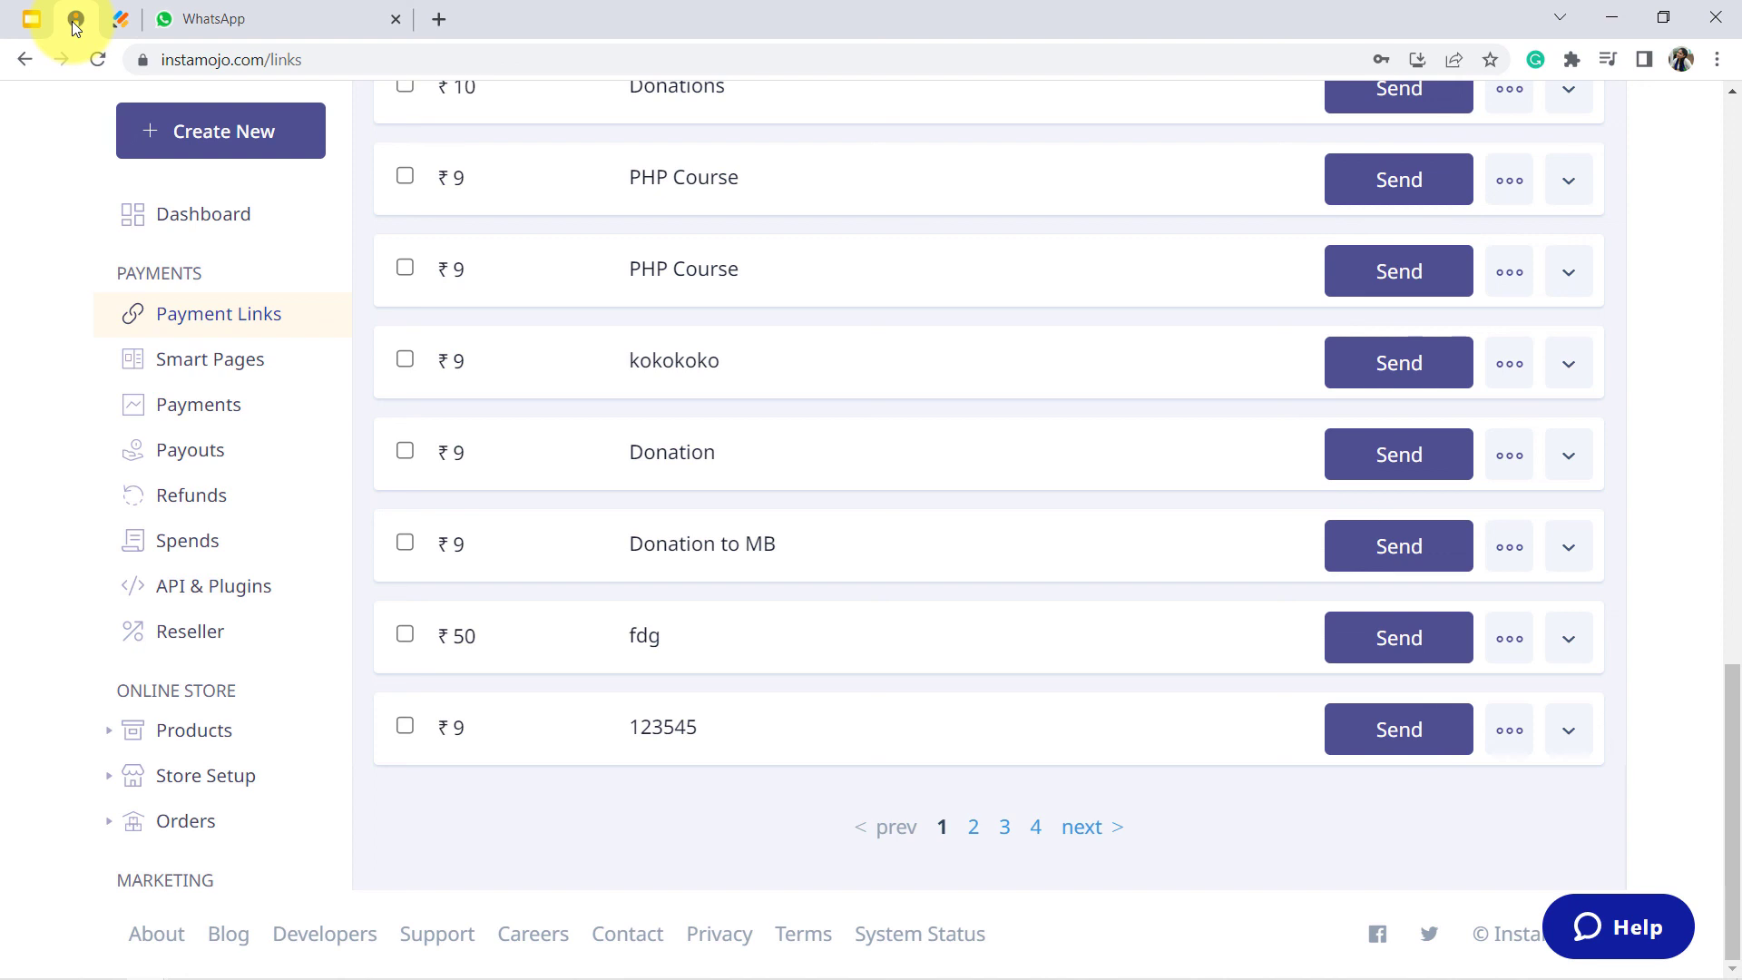
left_click(225, 13)
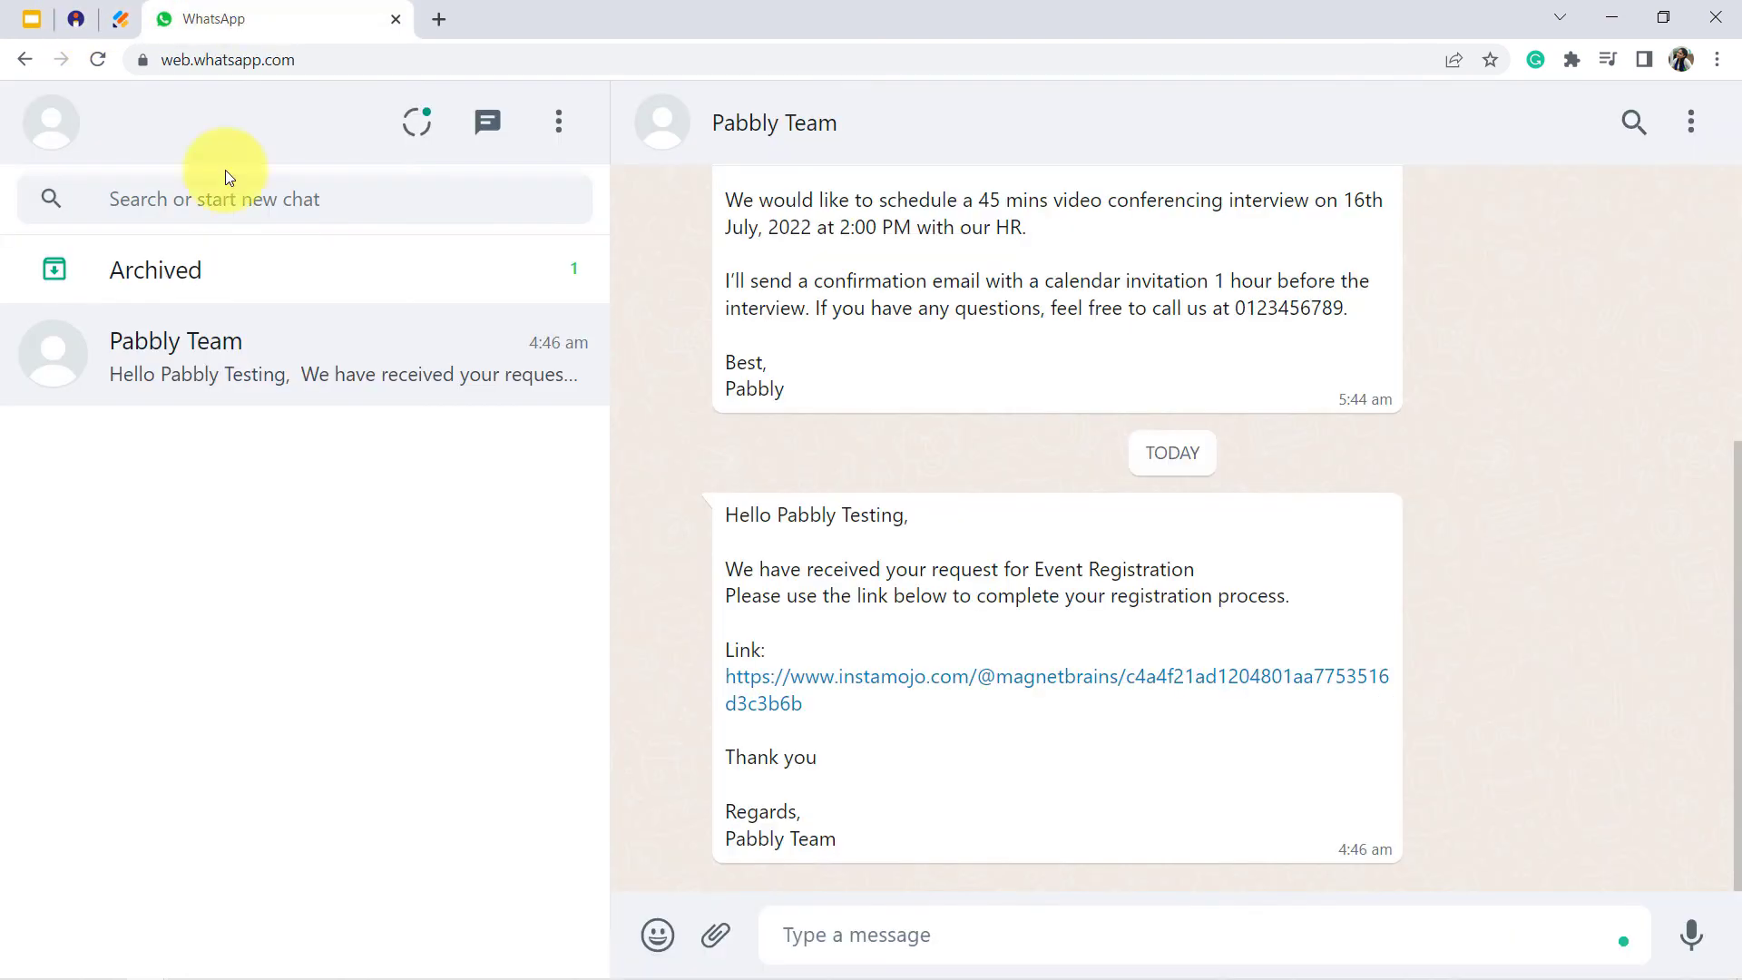